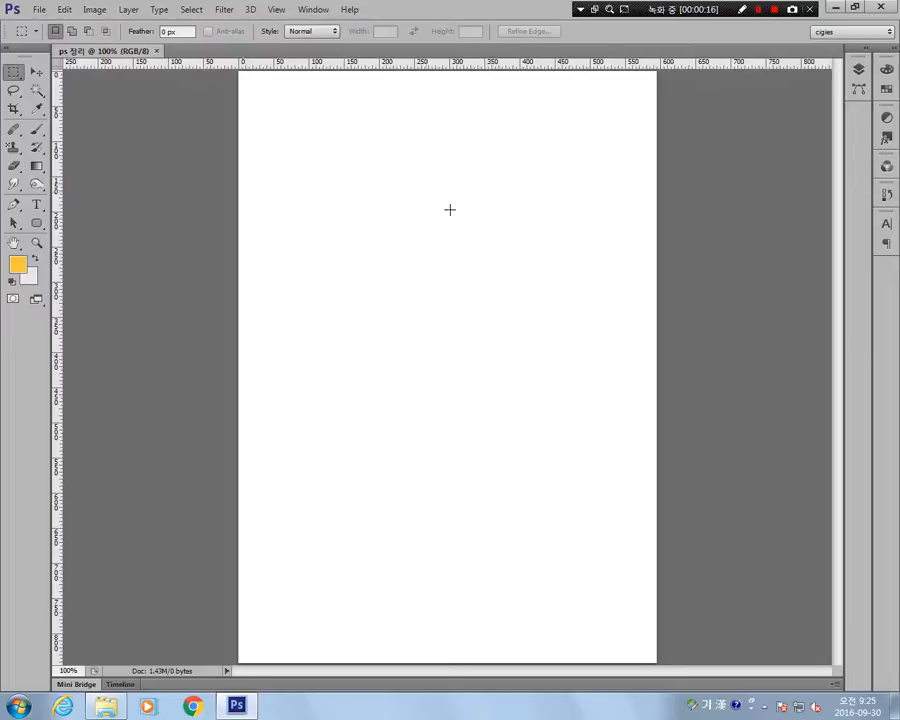
left_click(39, 9)
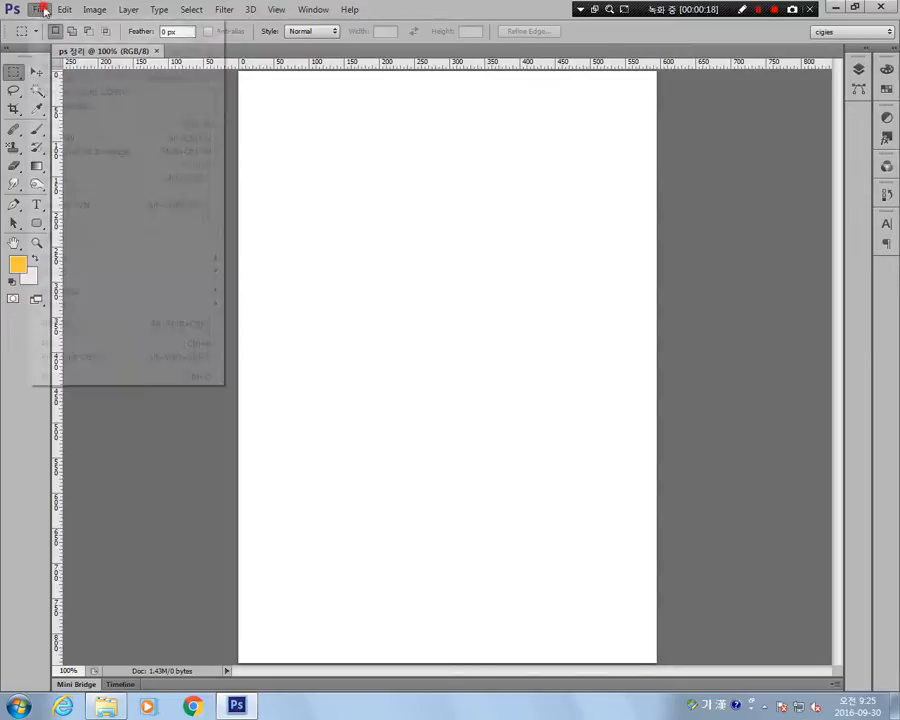
mouse_move(63, 11)
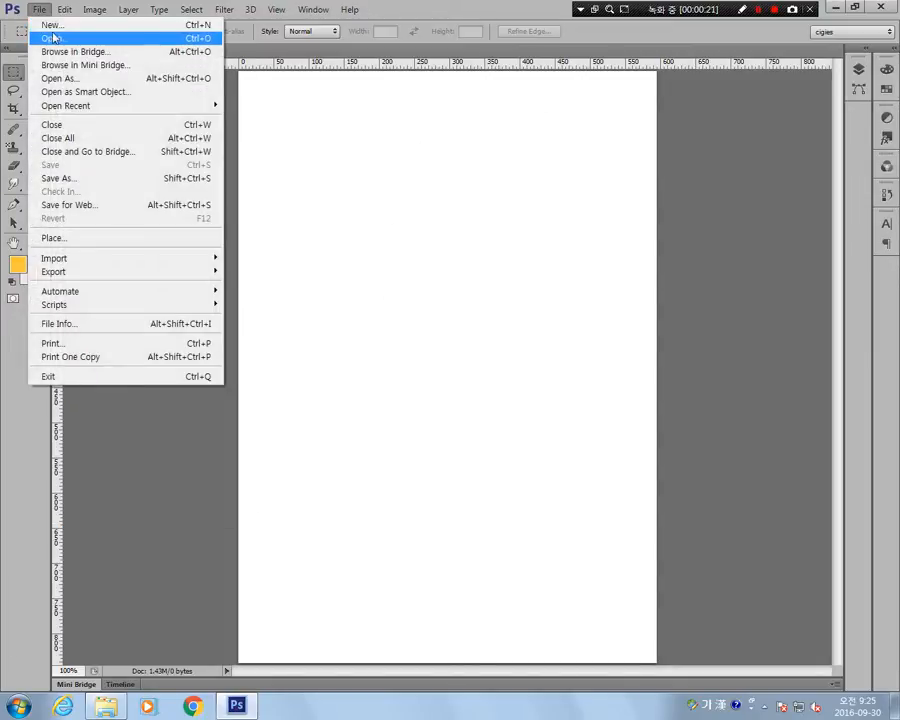
left_click(61, 25)
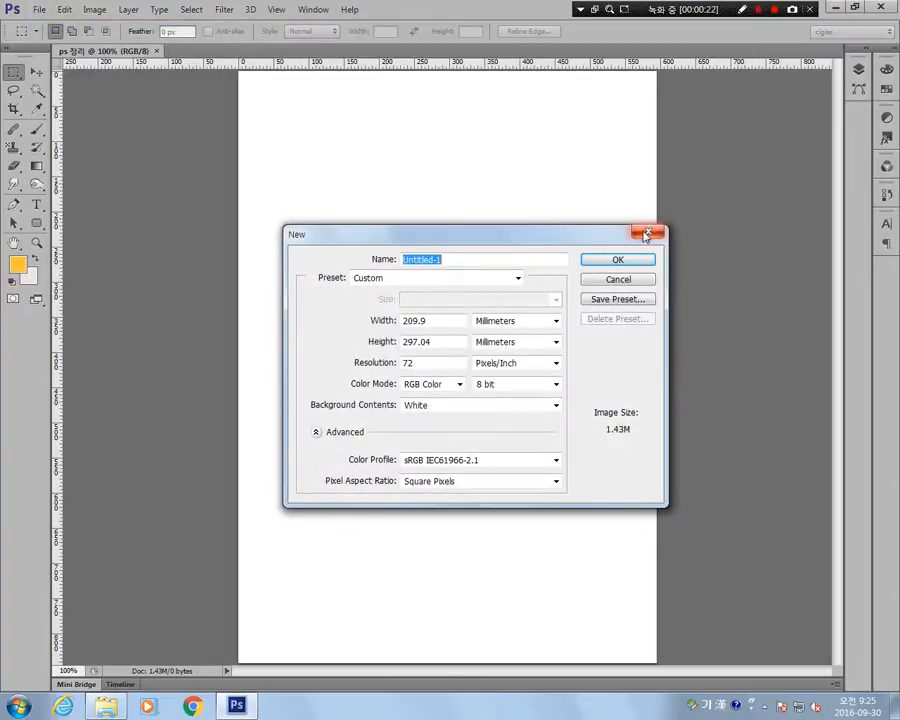
left_click(649, 235)
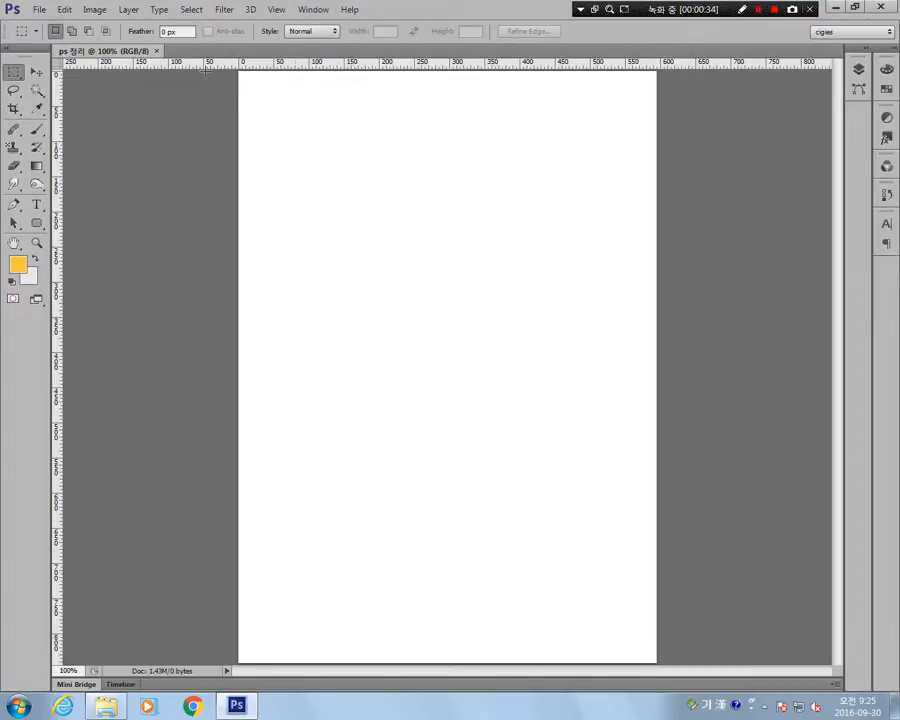
Close the open blank "ps 정리" document, keeping the Rectangular Marquee tool active.
left_click(156, 50)
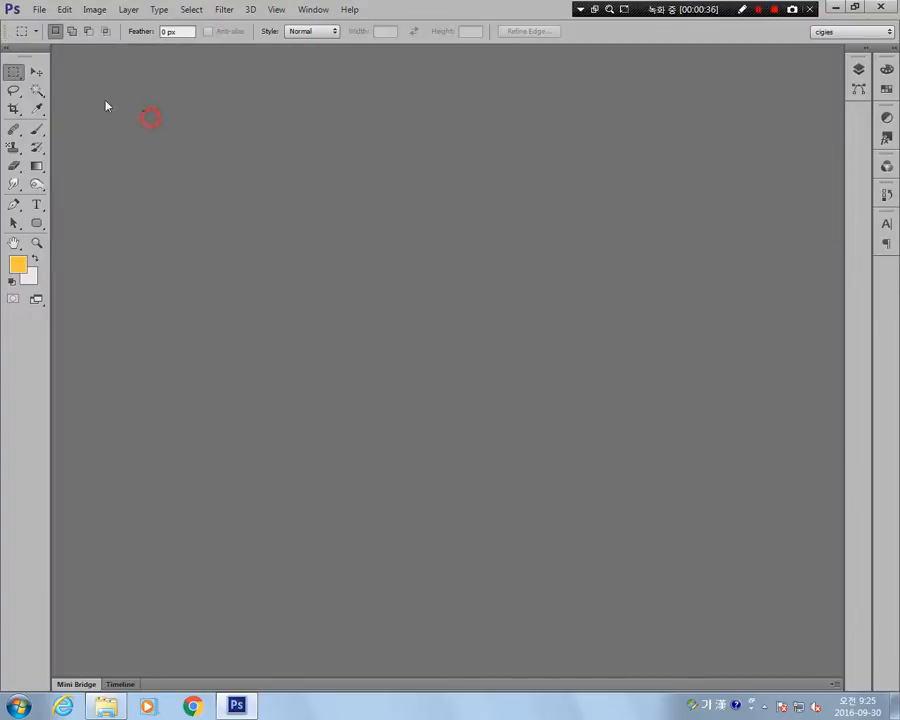
left_click(36, 72)
left_click(14, 72)
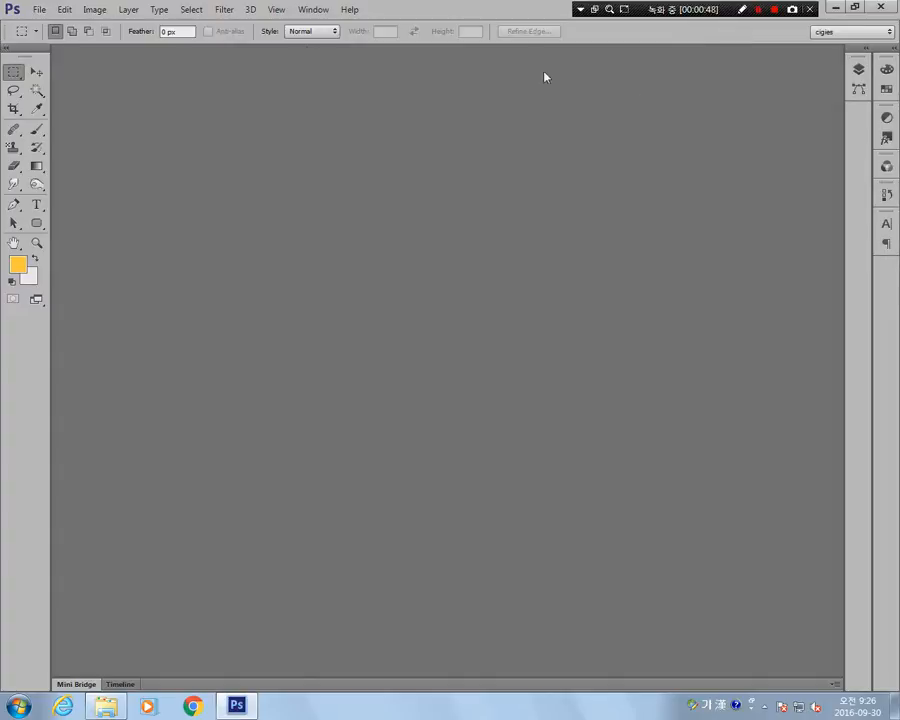
Start a new document and name it "ps 정리".
left_click(39, 10)
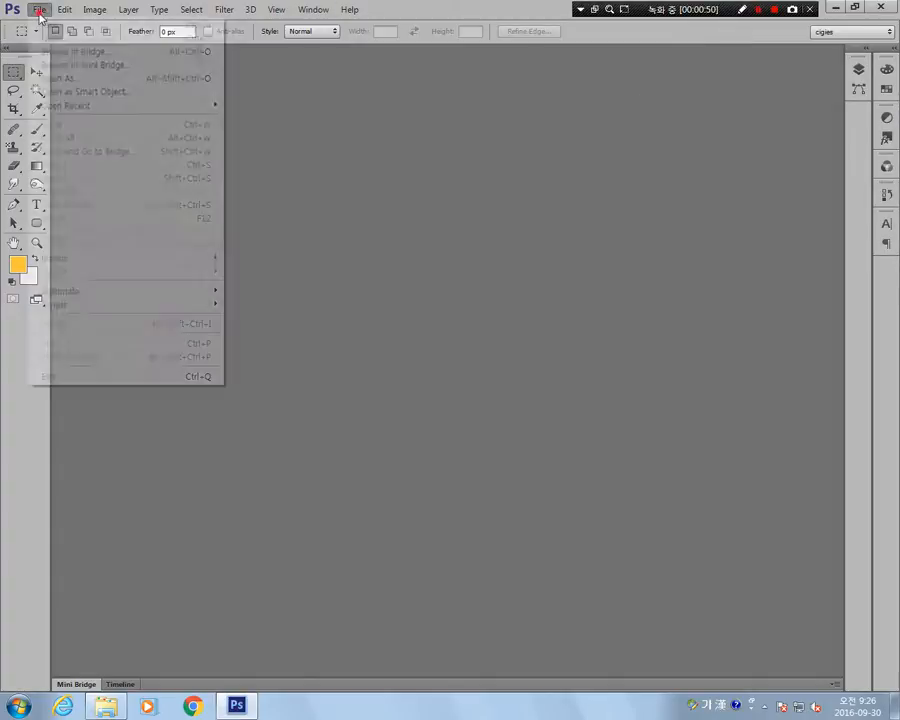
left_click(47, 27)
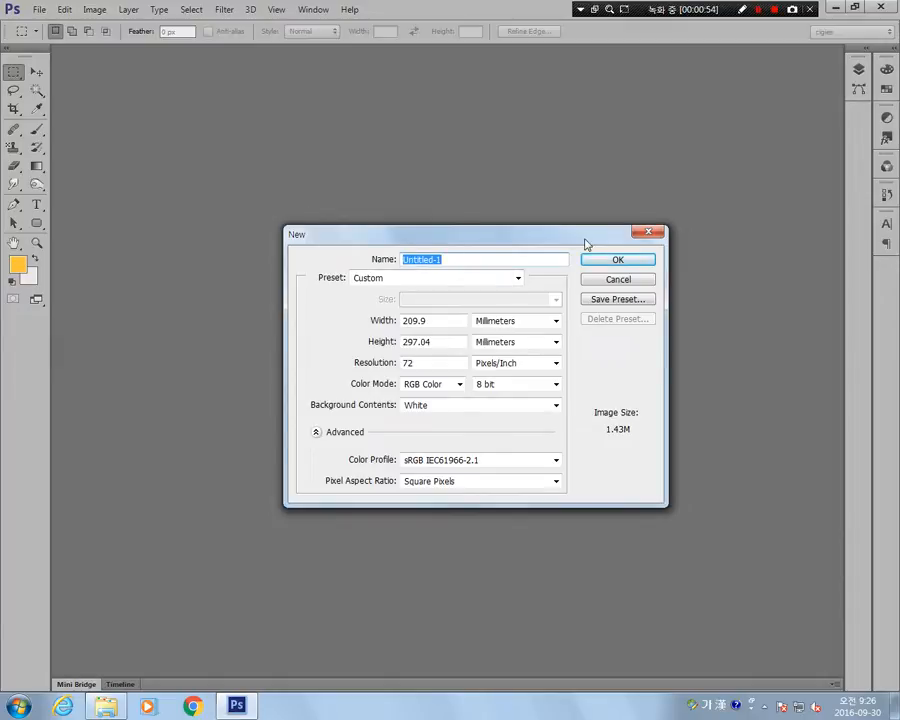
type("ㅔㄴ")
key("Hangul")
type("ps")
key("Hangul")
type("정리")
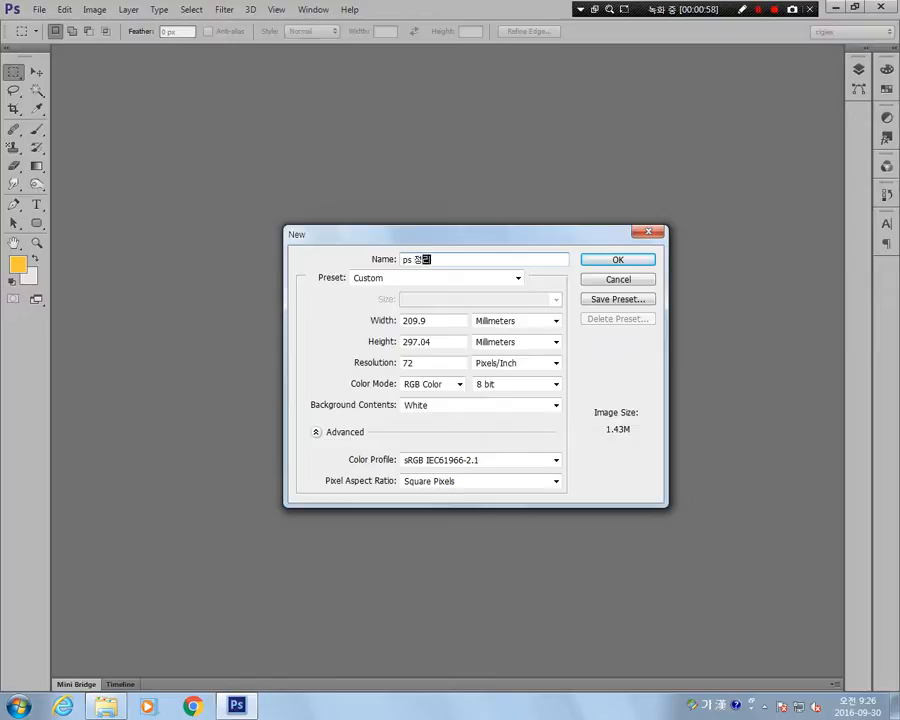
Apply the International Paper A4 preset, set the resolution to 72 pixels/inch, and create the document.
left_click(418, 279)
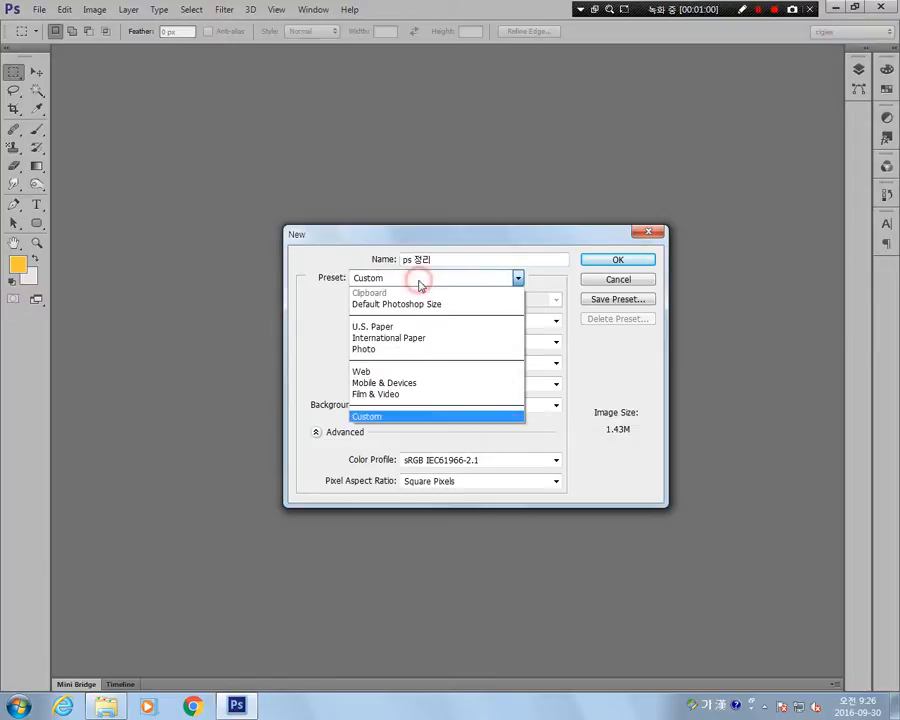
left_click(412, 339)
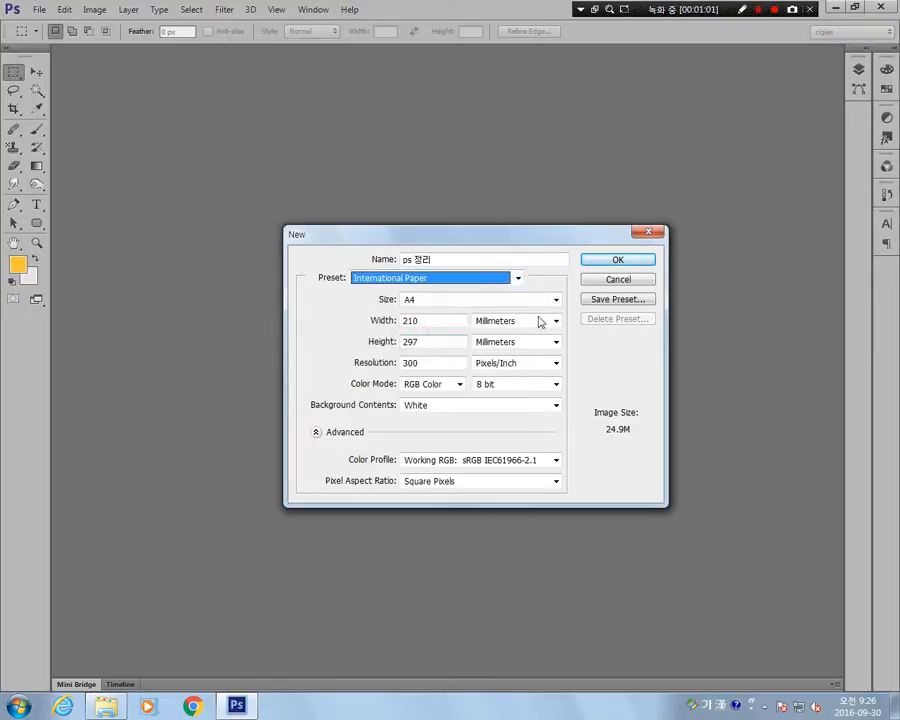
double_click(429, 366)
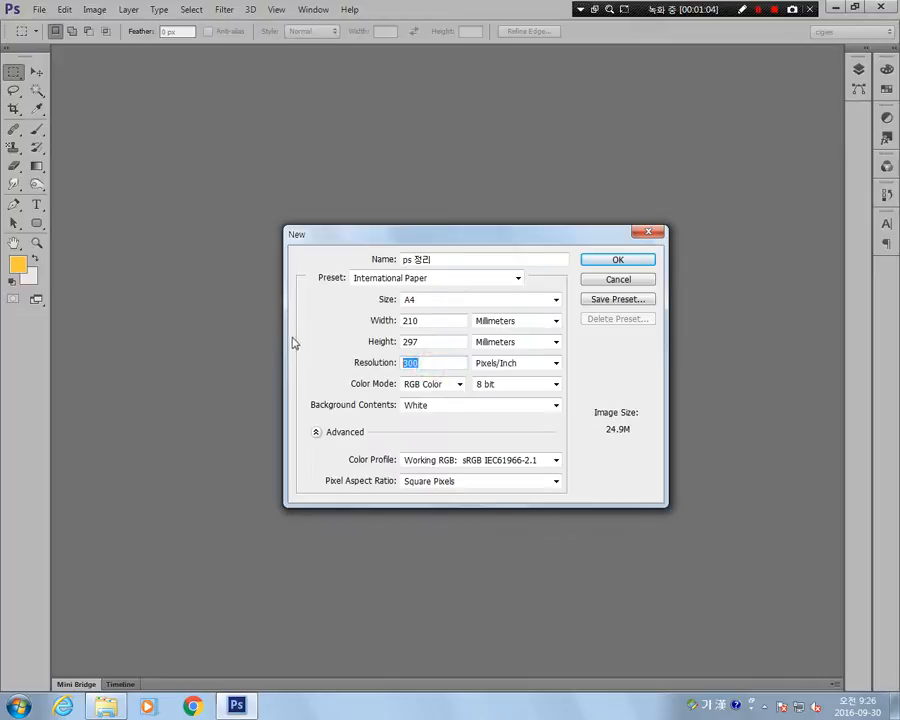
type("72")
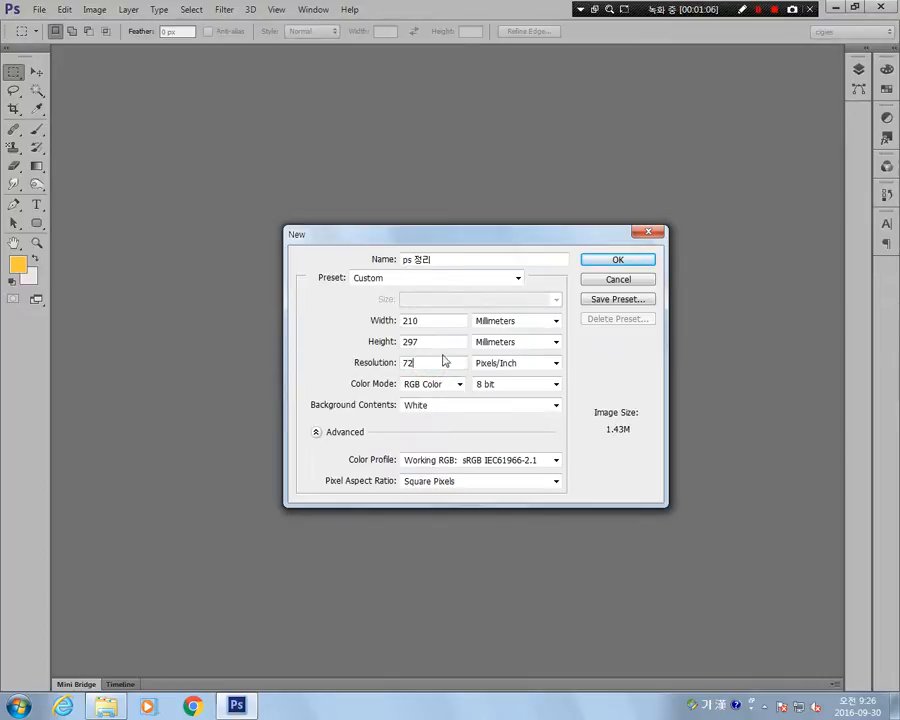
left_click(634, 260)
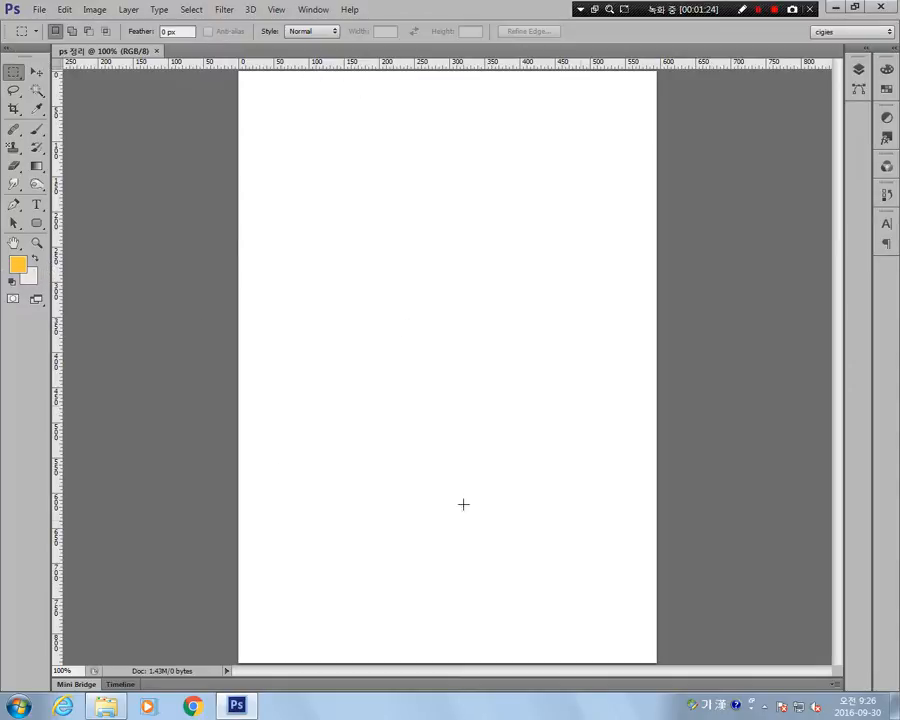
Switch to Chrome and search Google for "sky", showing the image results.
left_click(195, 707)
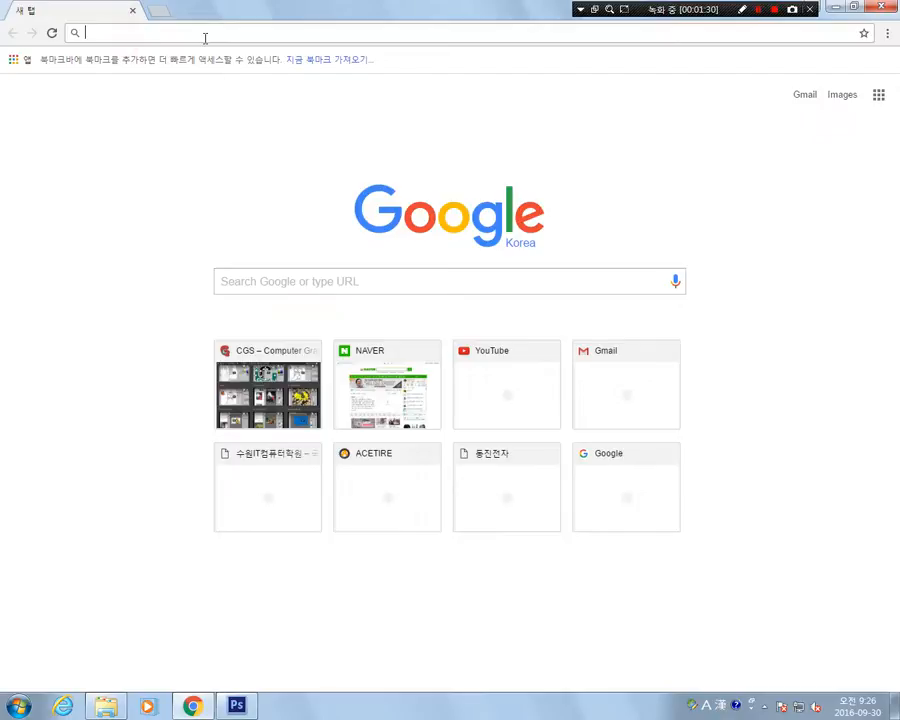
type("sky")
key("Return")
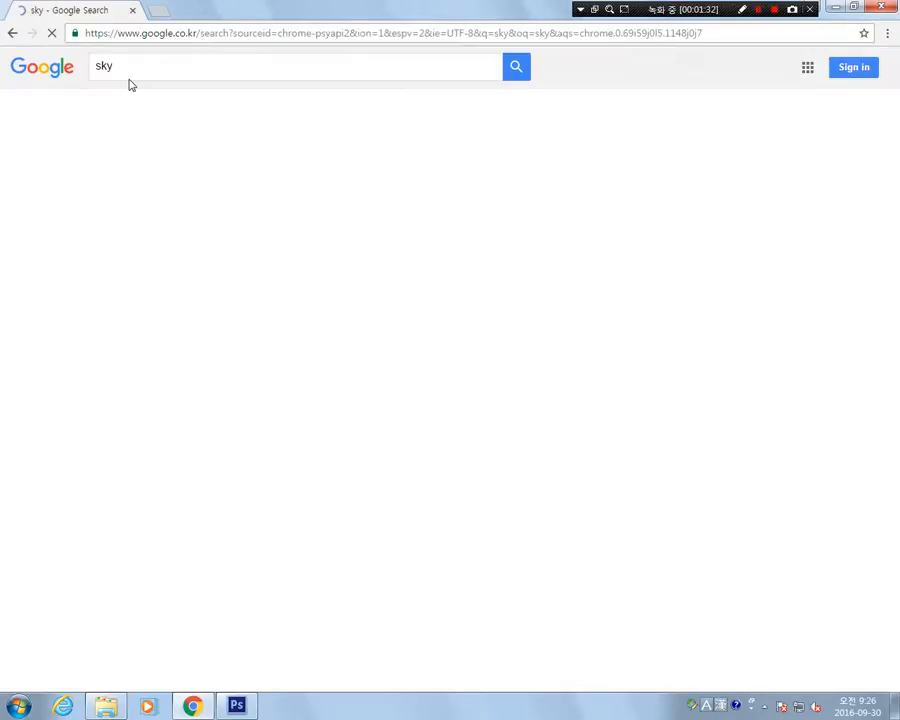
left_click(160, 114)
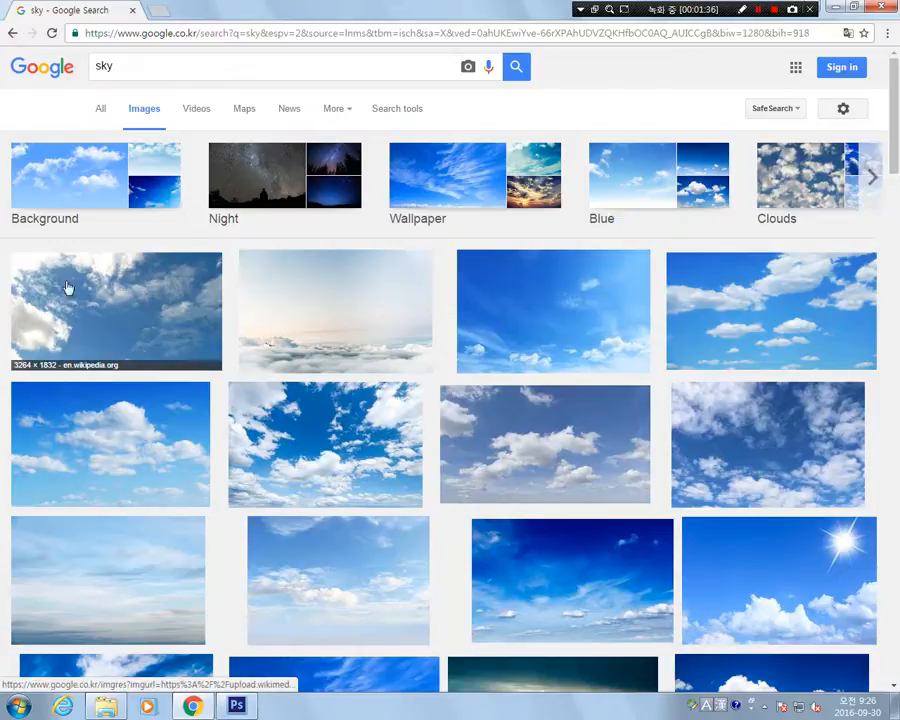
Open the first sky image result, from Wikipedia, and copy its enlarged image.
right_click(92, 283)
left_click(30, 281)
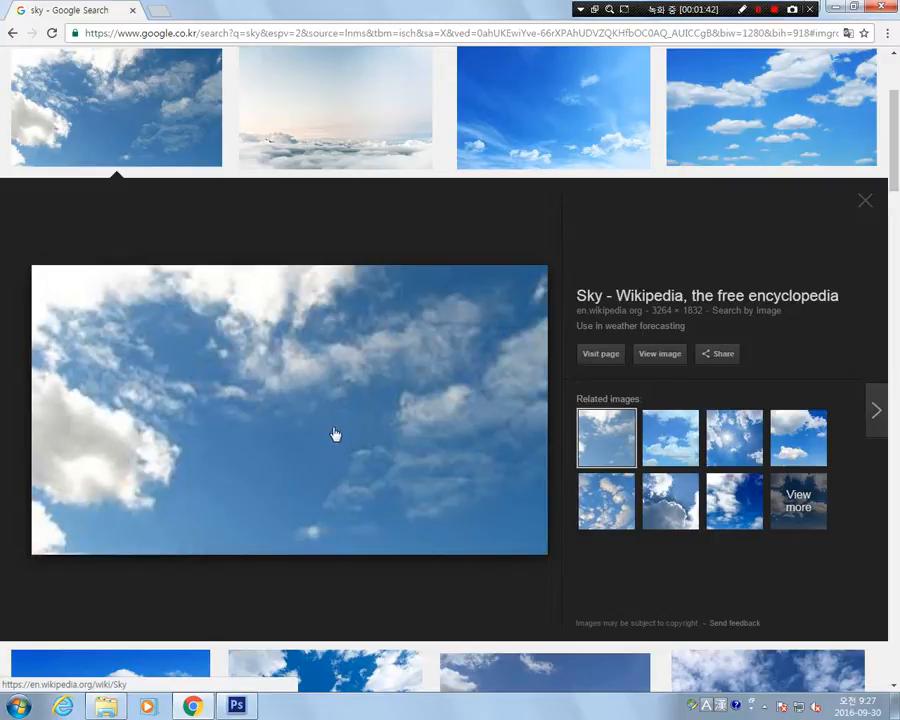
right_click(201, 356)
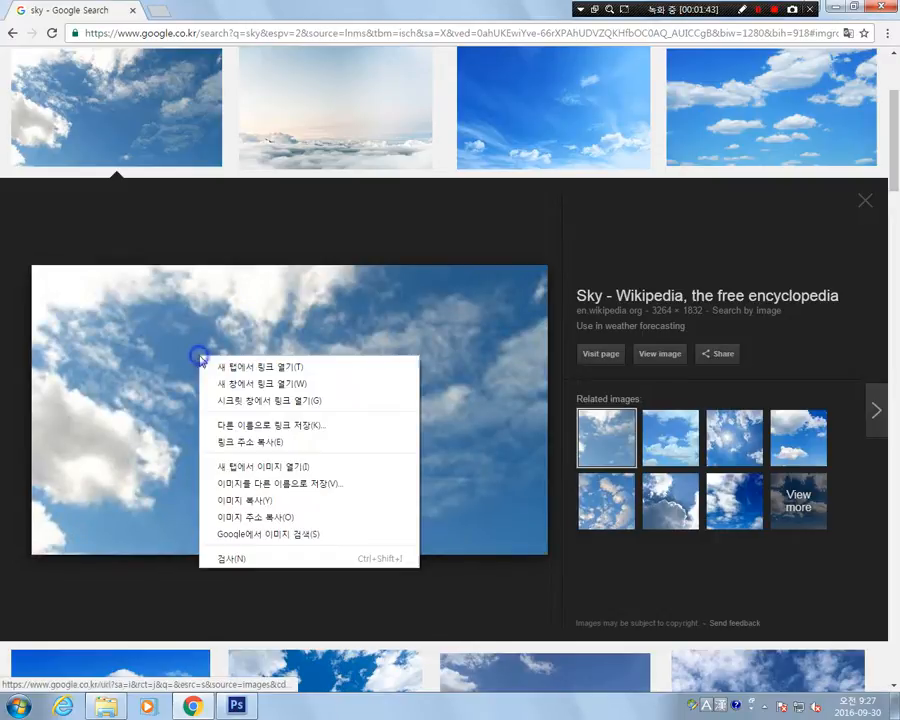
left_click(258, 500)
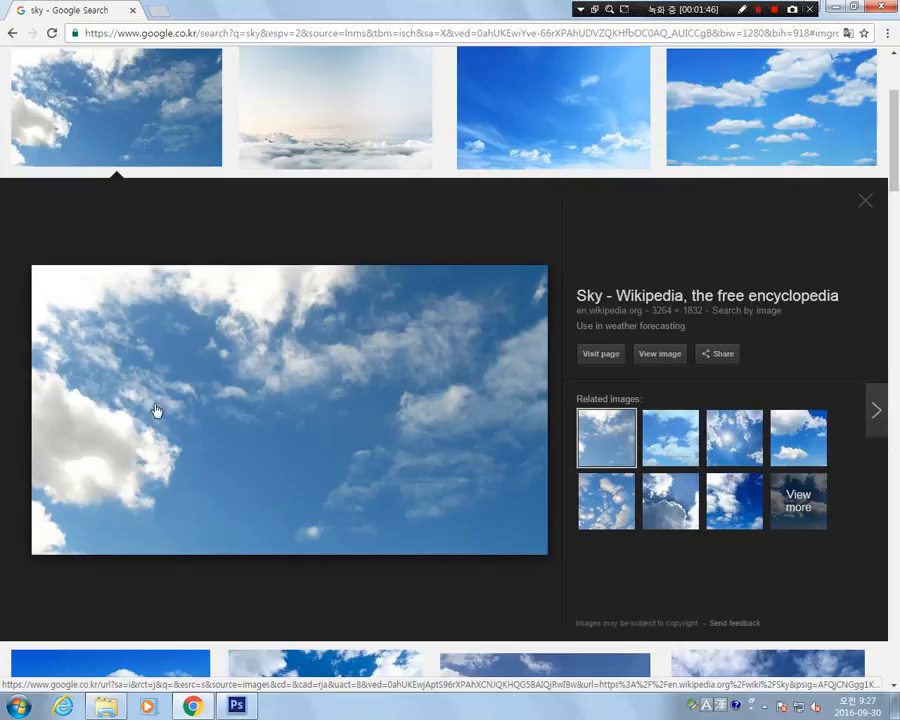
right_click(281, 344)
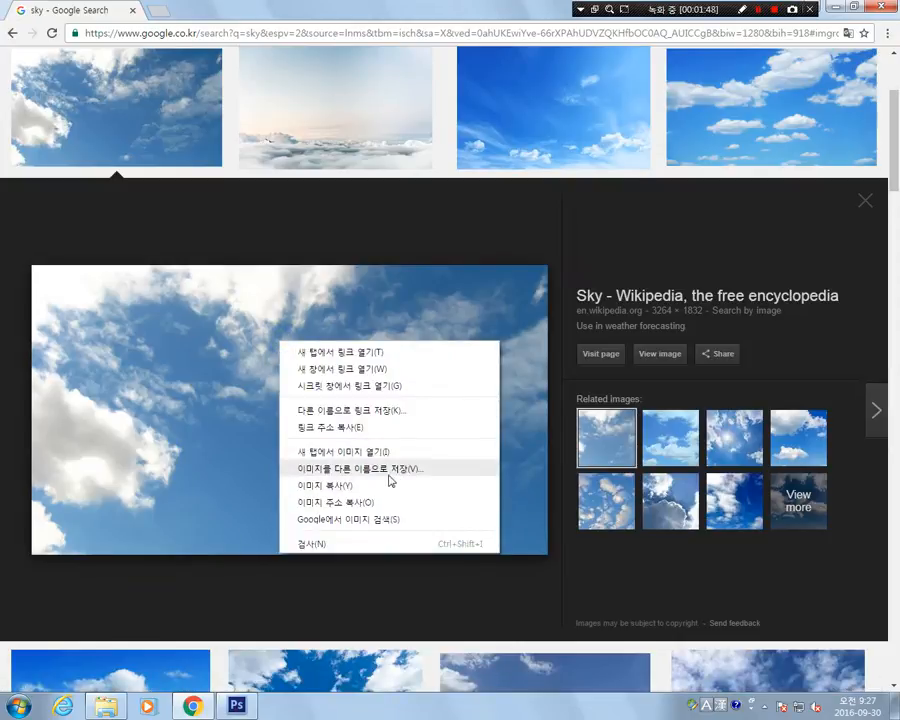
left_click(310, 487)
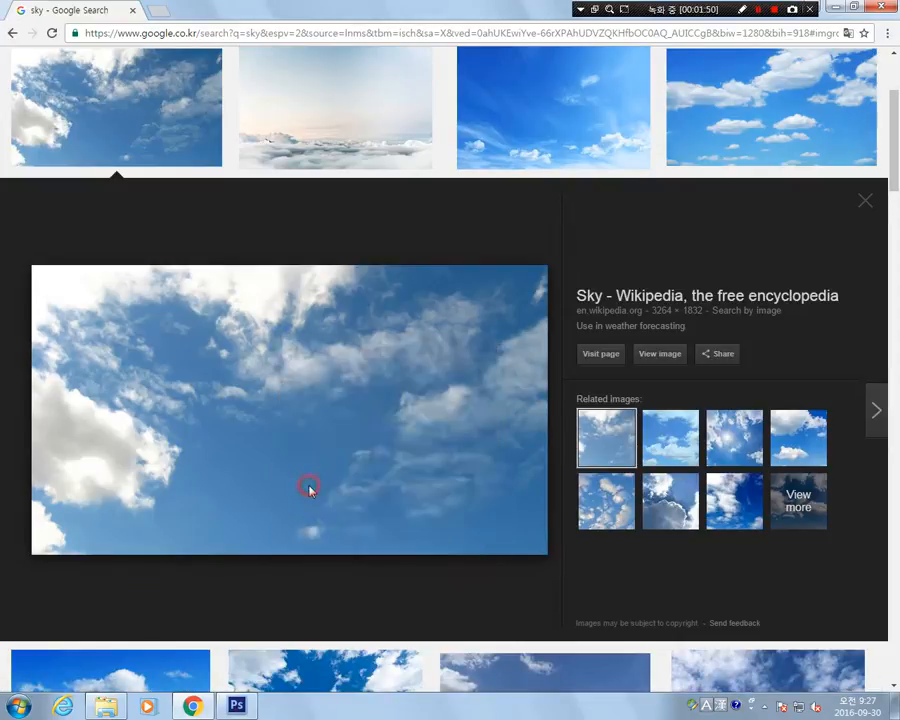
Switch to Photoshop and paste the copied sky image into the blank "ps 정리" document.
left_click(222, 708)
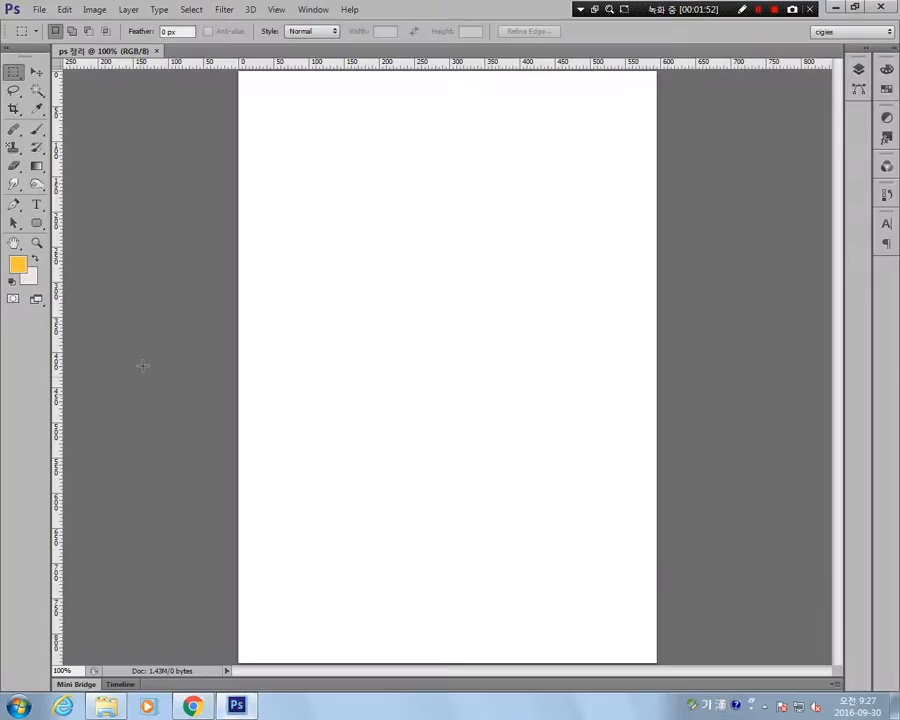
left_click(64, 9)
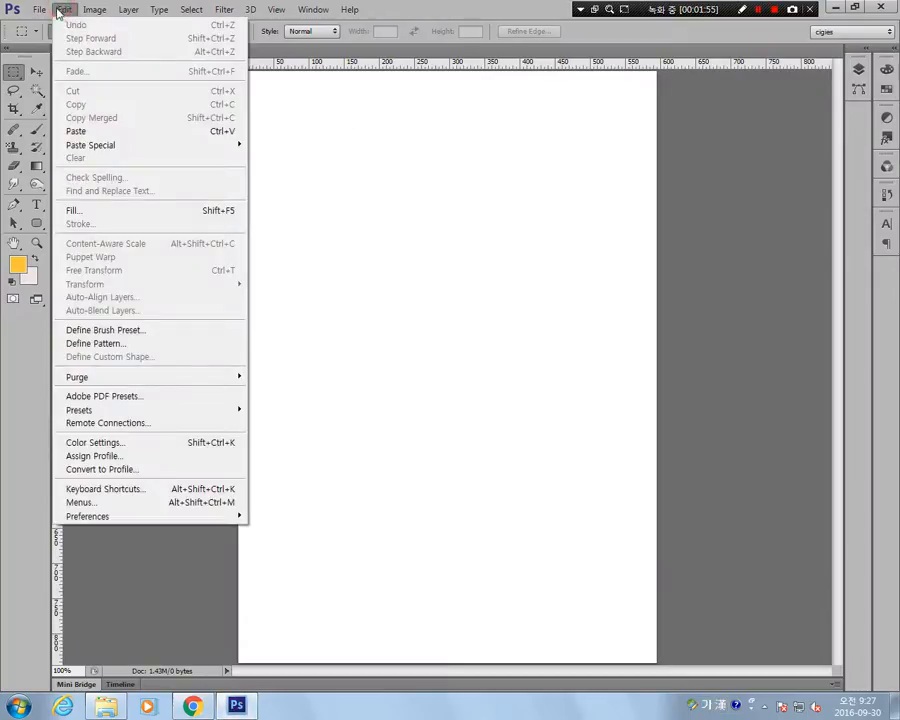
left_click(102, 134)
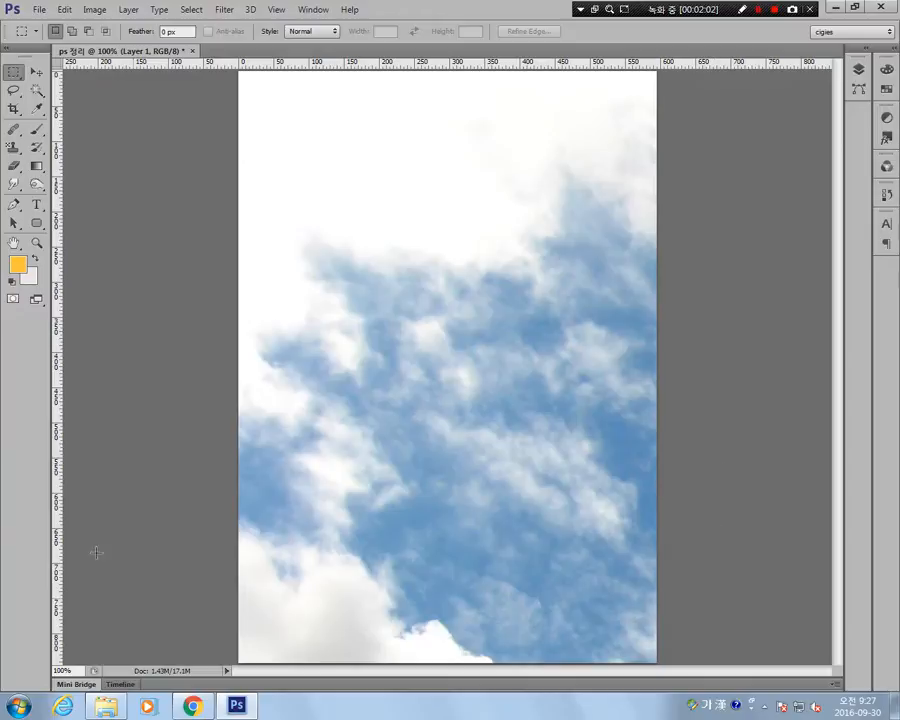
Free-transform the pasted sky layer, scaling it to 30% in both width and height.
left_click(63, 9)
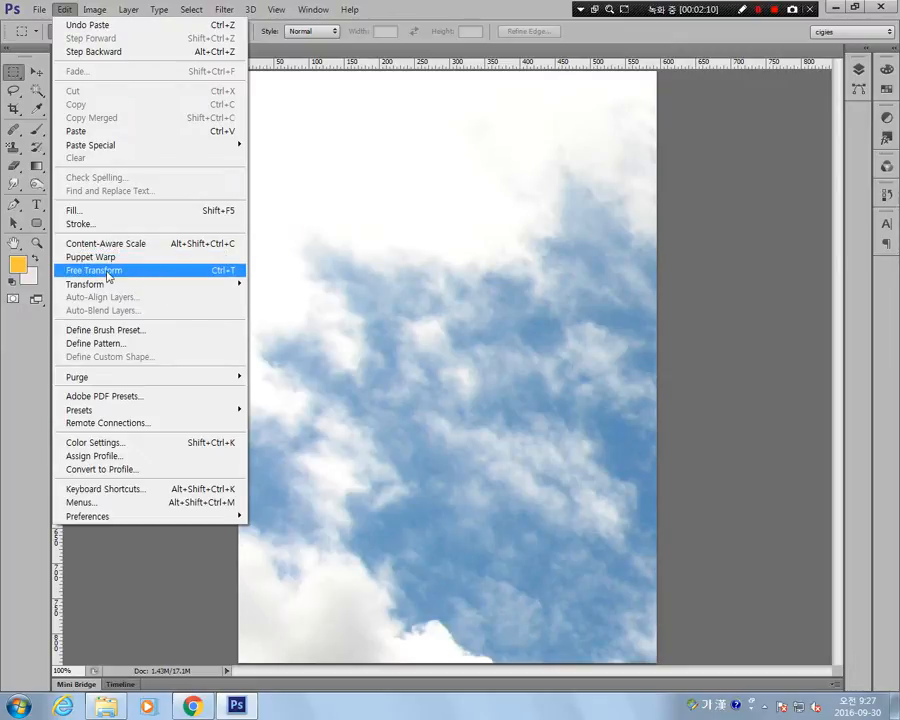
left_click(215, 272)
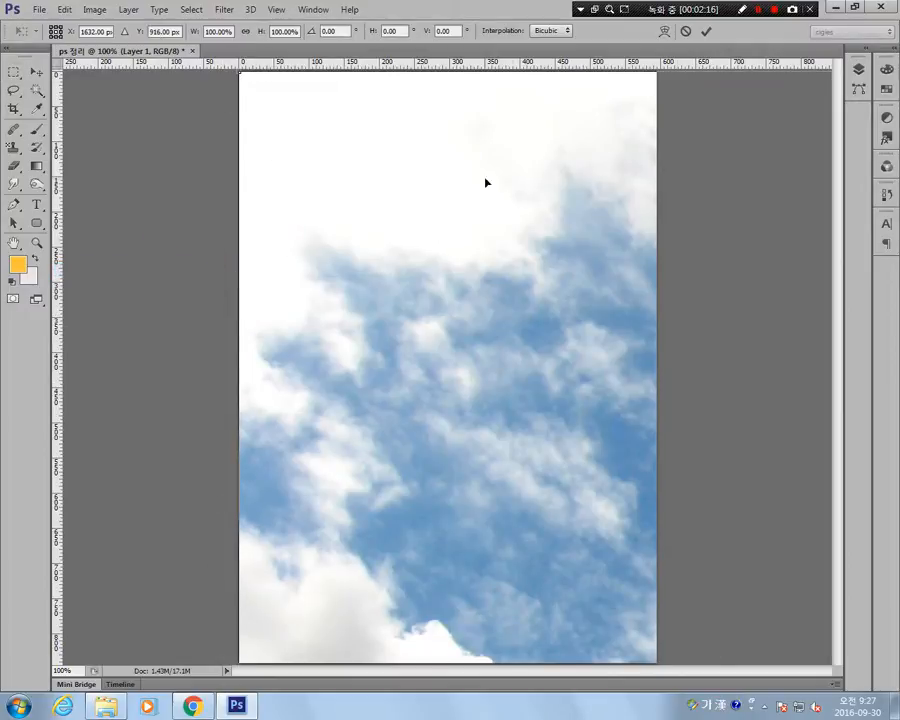
left_click_drag(242, 74, 306, 233)
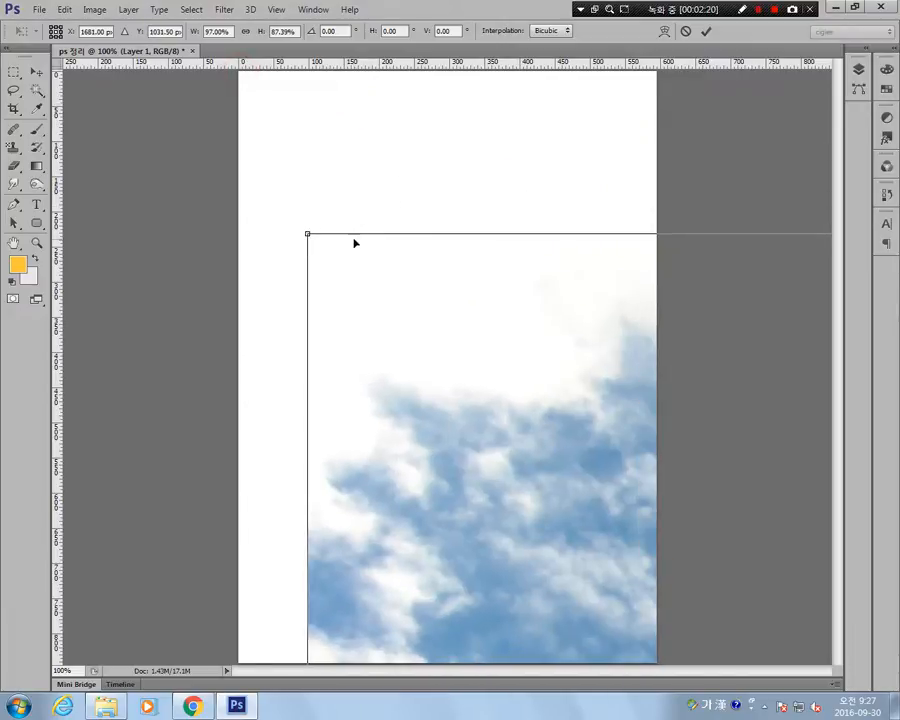
key("ctrl+z")
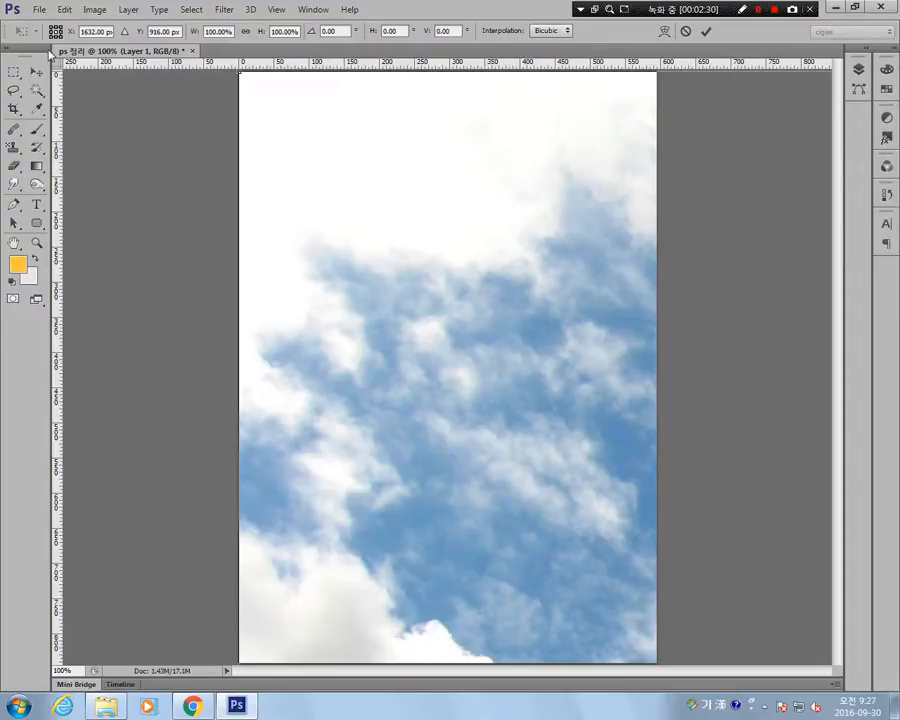
left_click(206, 32)
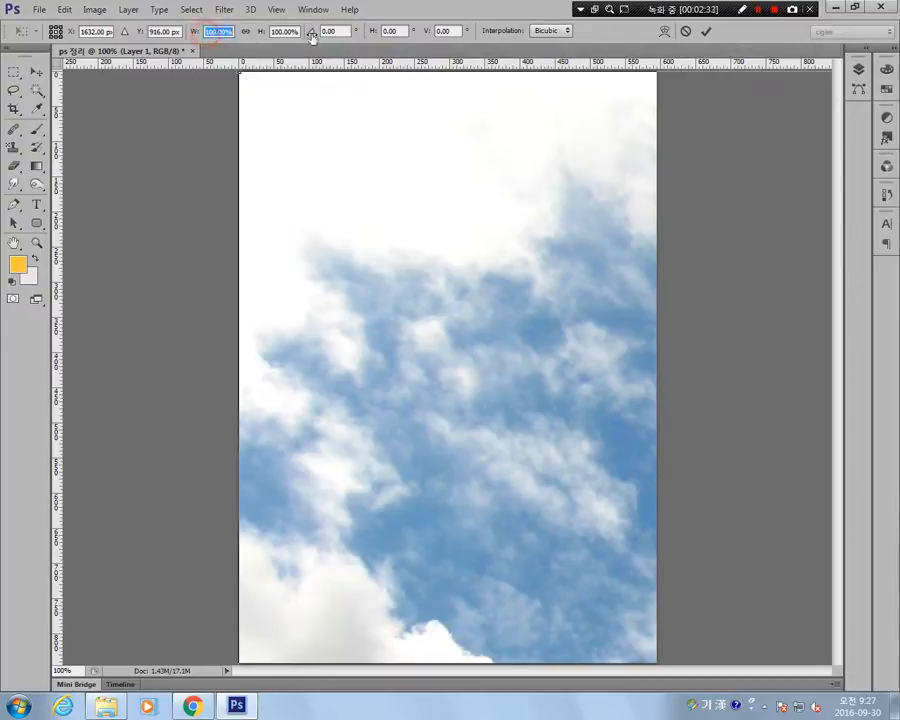
type("30")
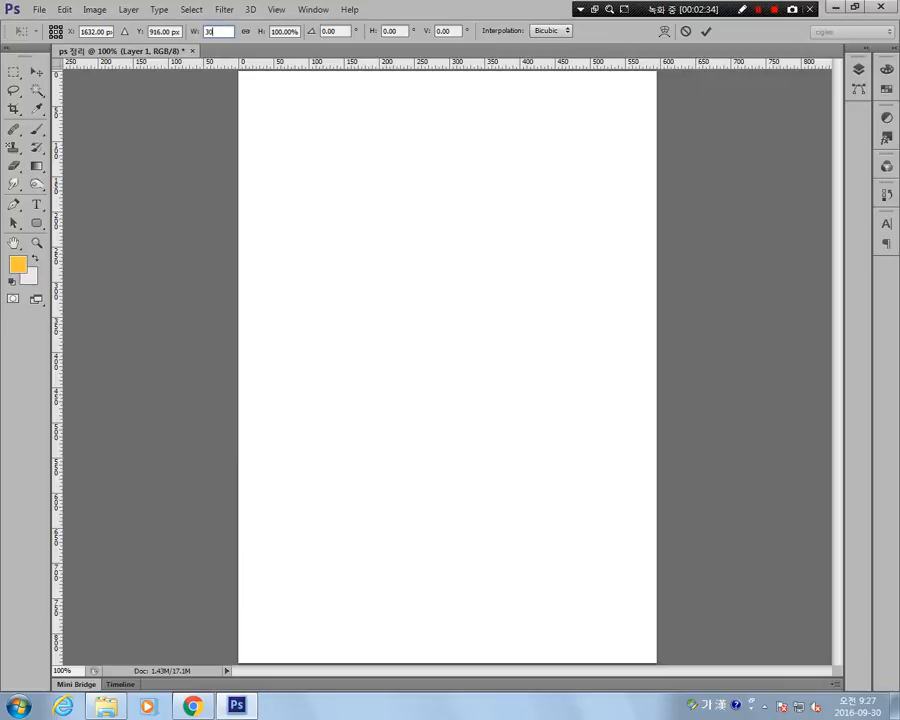
key("Tab")
type("3")
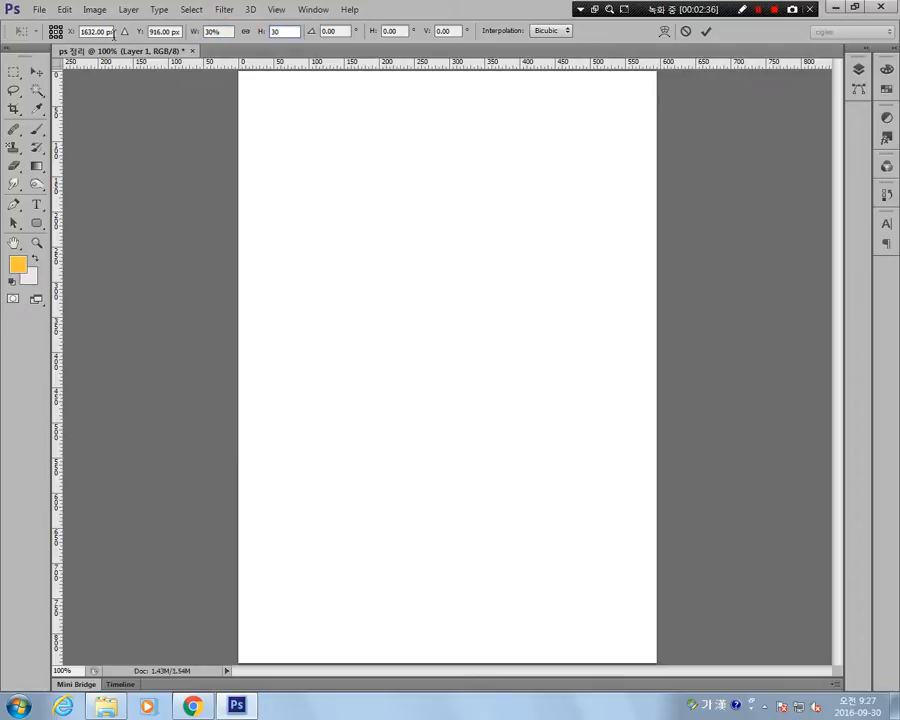
key("Tab")
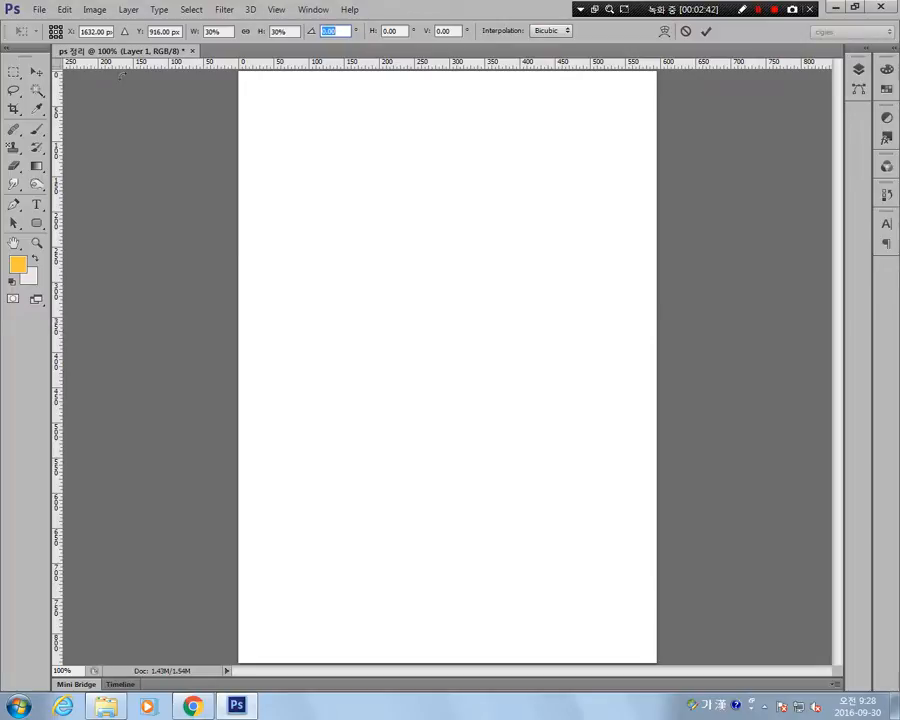
Move the transformed sky image's reference point to X 0 and Y 0.
left_click(81, 32)
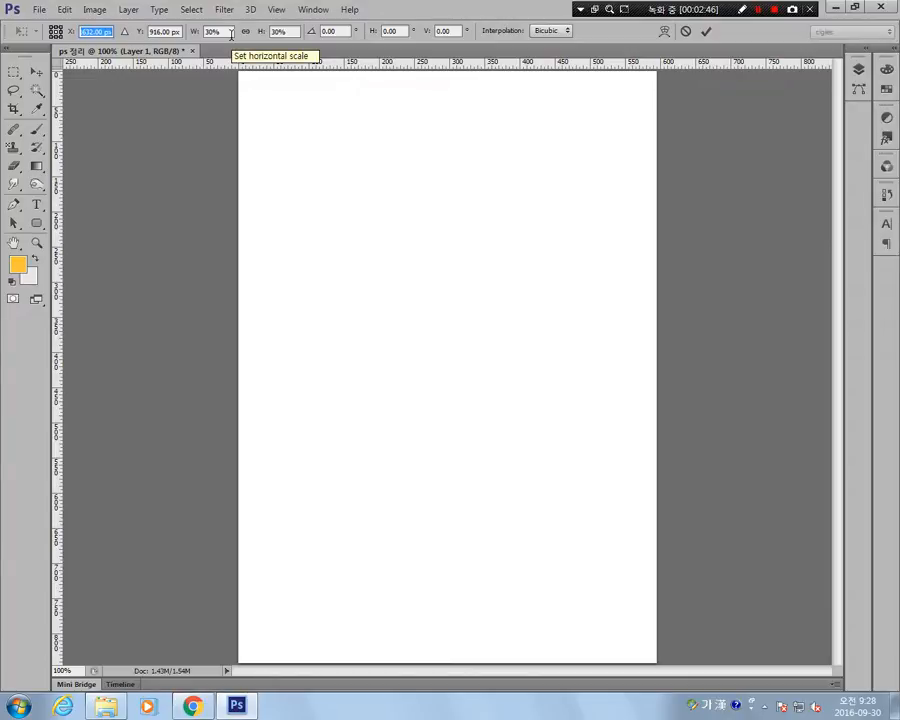
type("0")
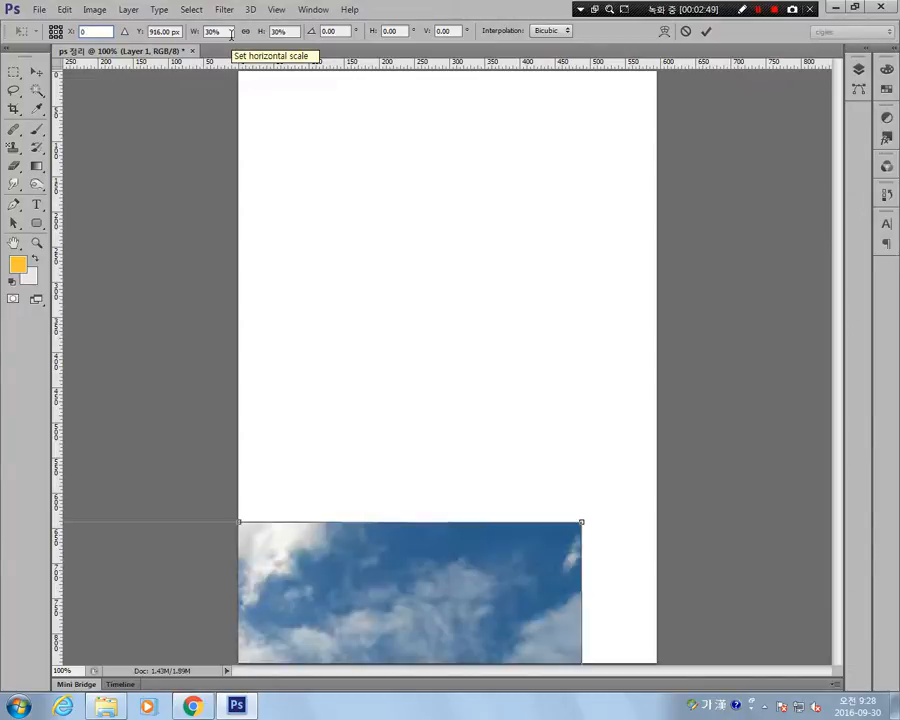
key("Tab")
type("0")
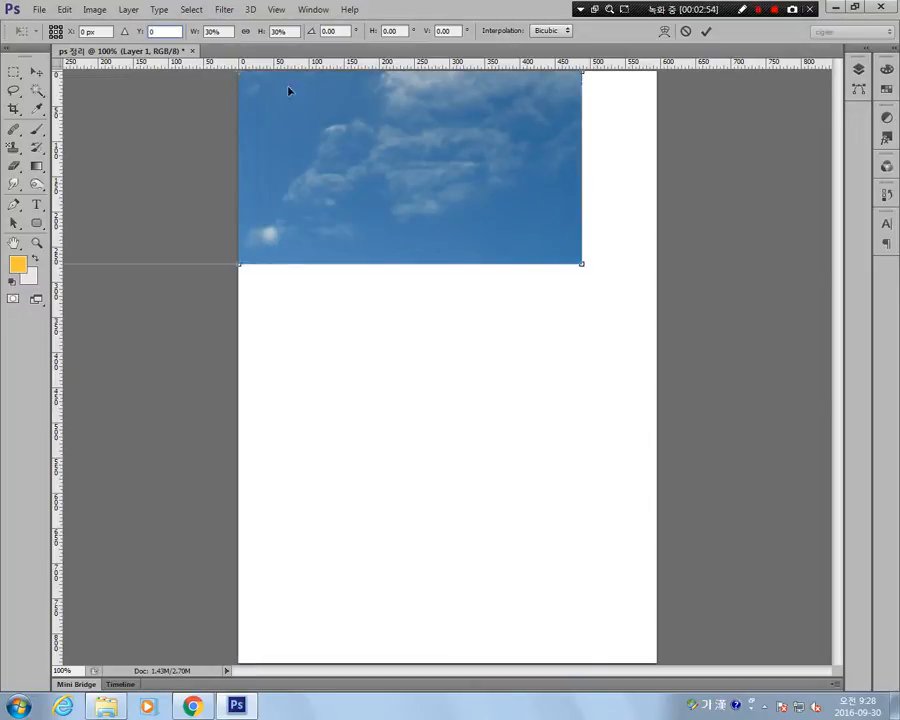
Position the sky image across the page's middle at about X 307.5 px, Y 437 px and commit the transform.
left_click_drag(386, 132, 612, 398)
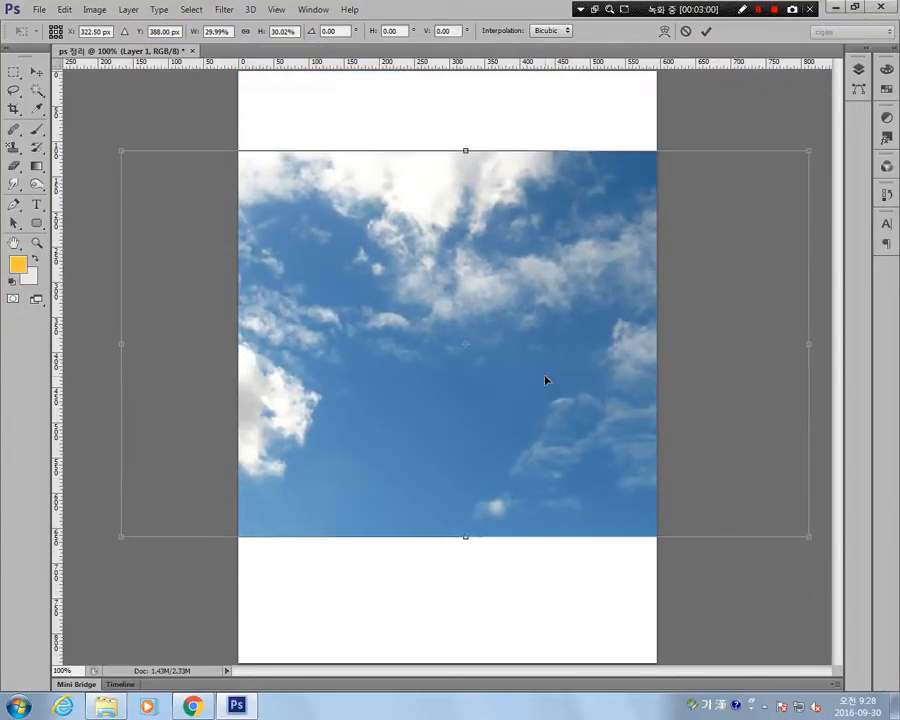
left_click_drag(545, 380, 518, 382)
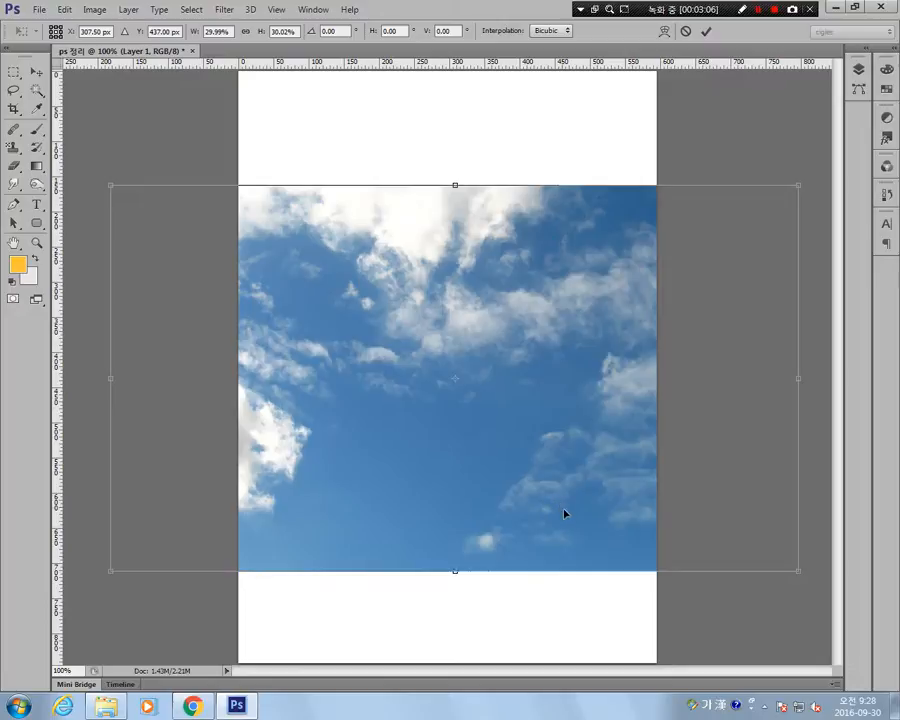
key("Return")
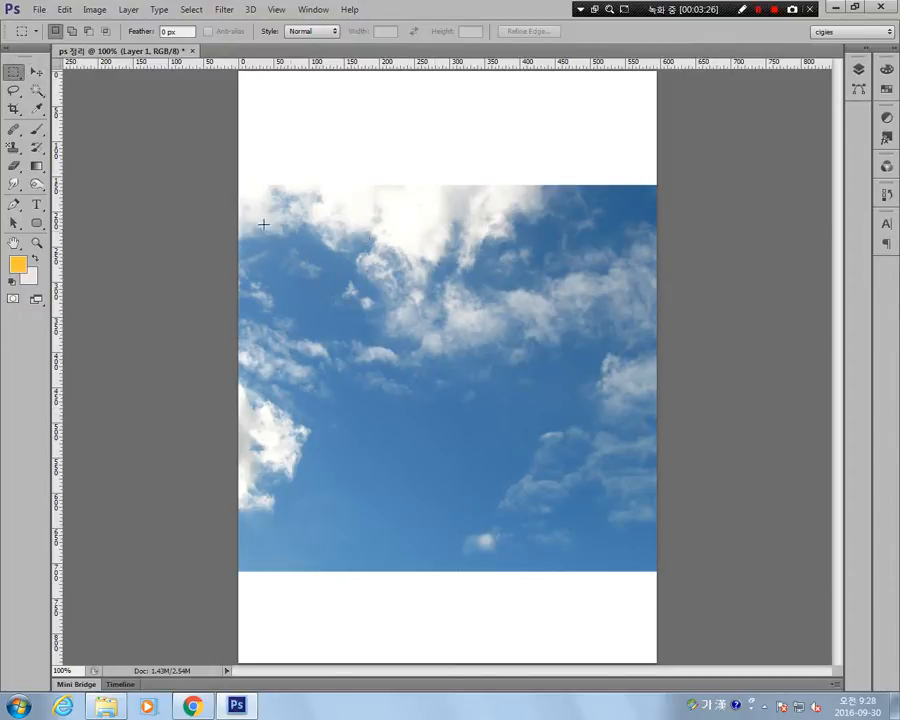
Draw a square selection over the upper-left part of the sky with the Rectangular Marquee tool.
right_click(8, 75)
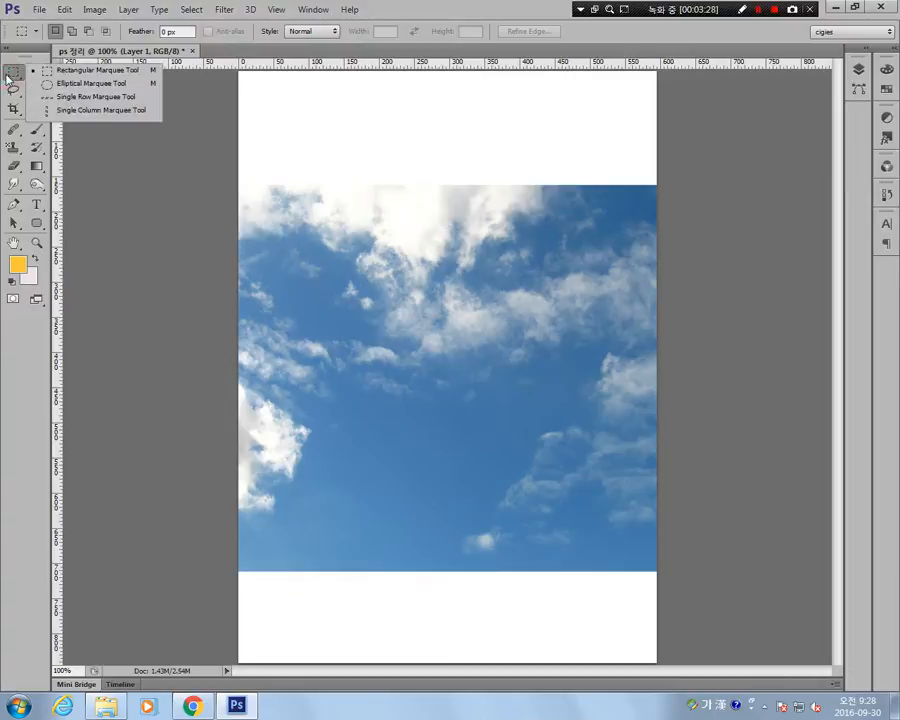
left_click(36, 88)
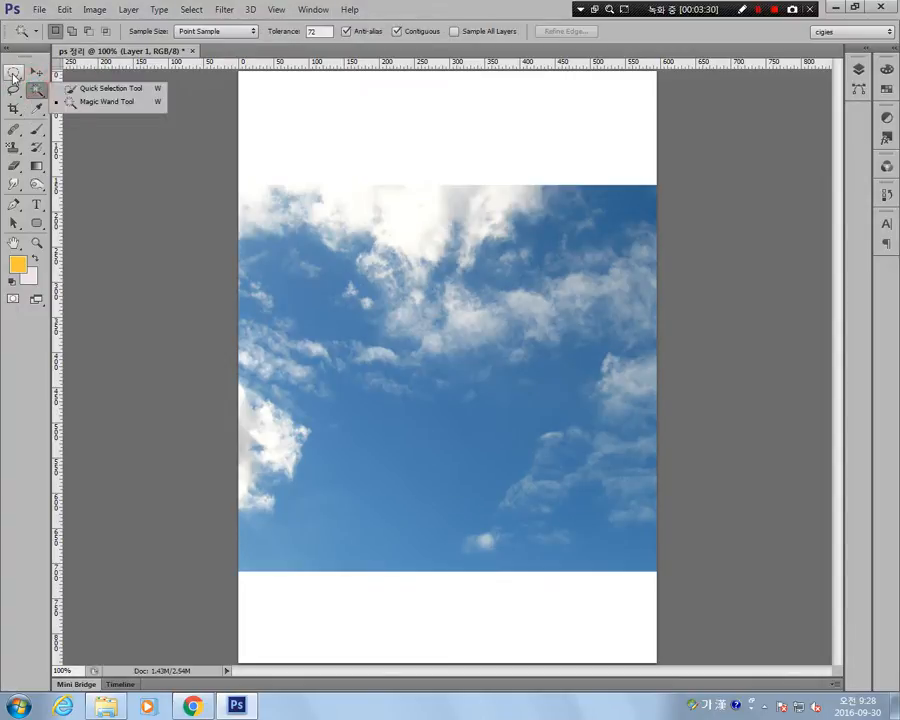
left_click(12, 74)
left_click(13, 74)
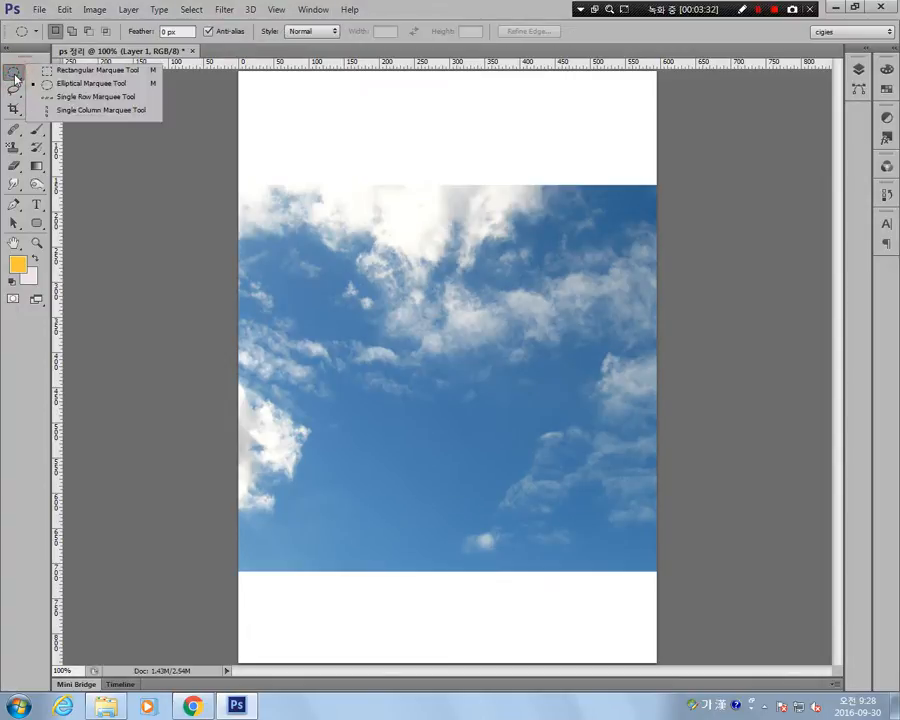
left_click(122, 71)
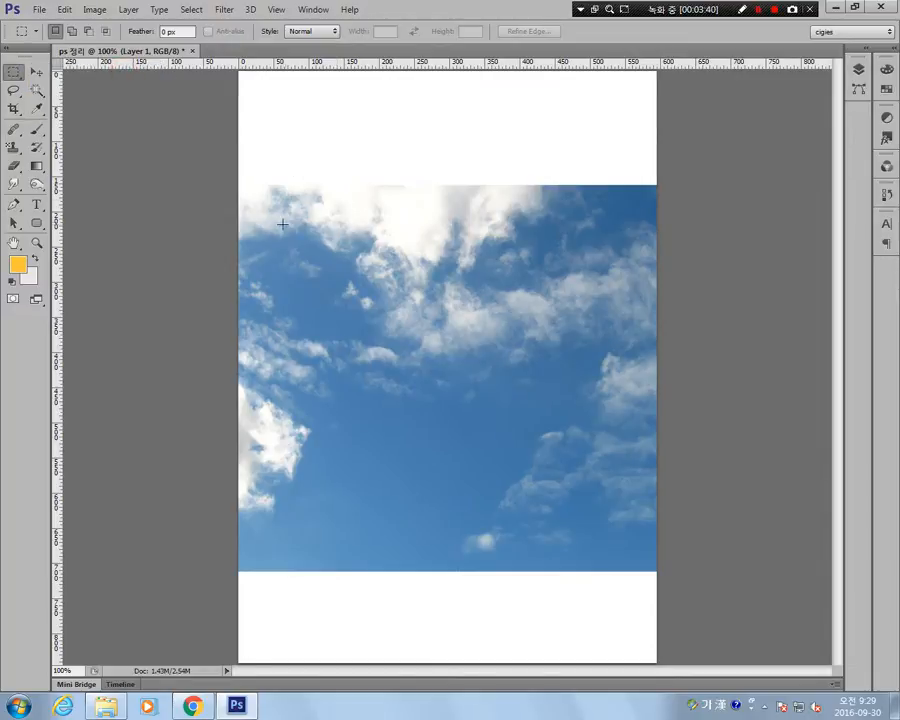
left_click_drag(282, 224, 451, 393)
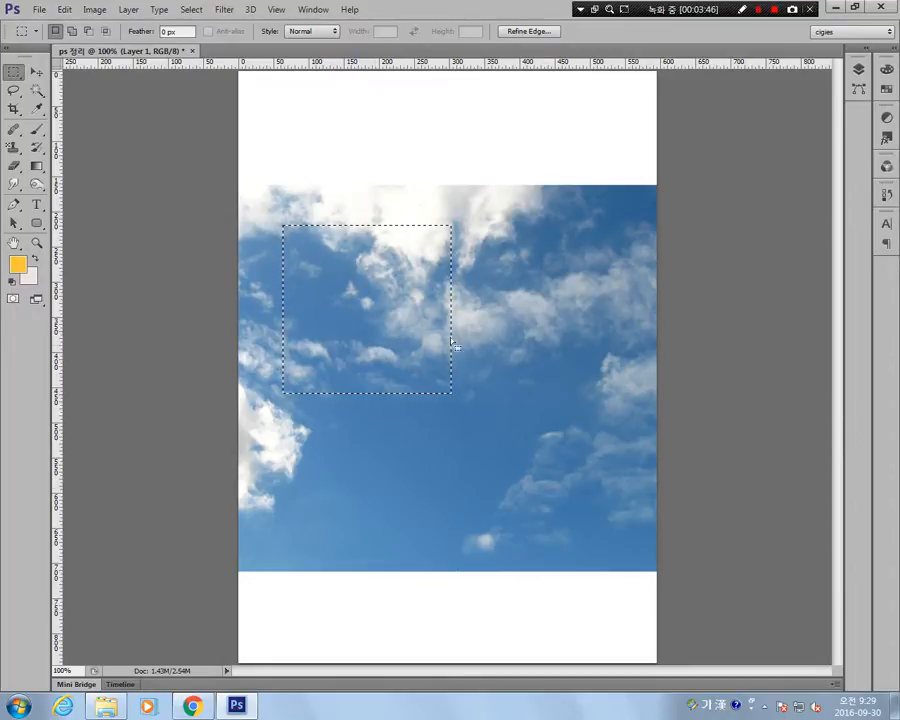
Draw a circular selection with the Elliptical Marquee tool and move its outline over the upper-left part of the sky.
right_click(12, 74)
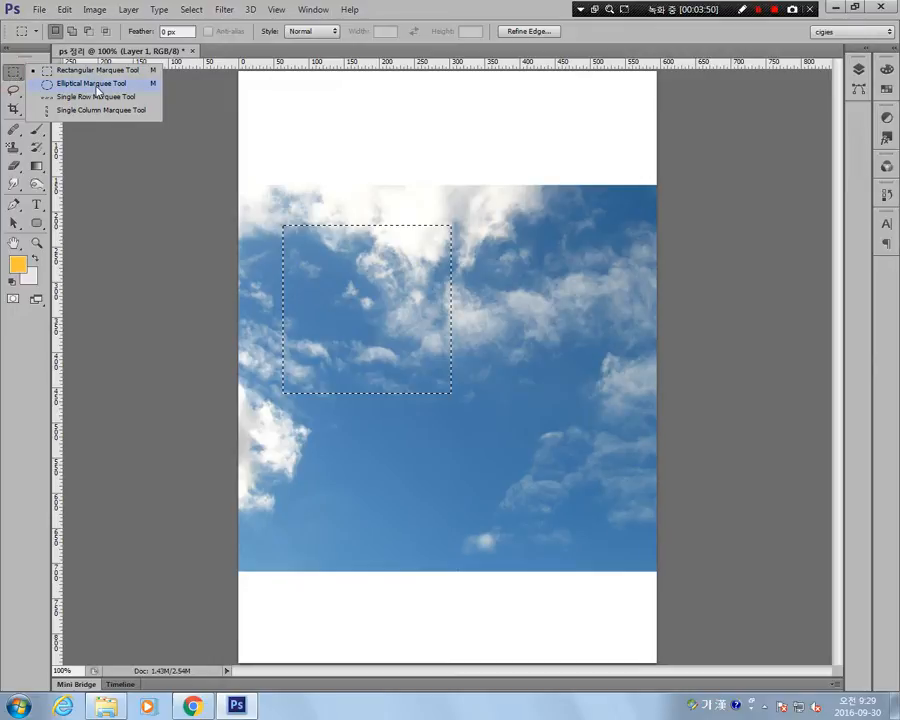
left_click(97, 84)
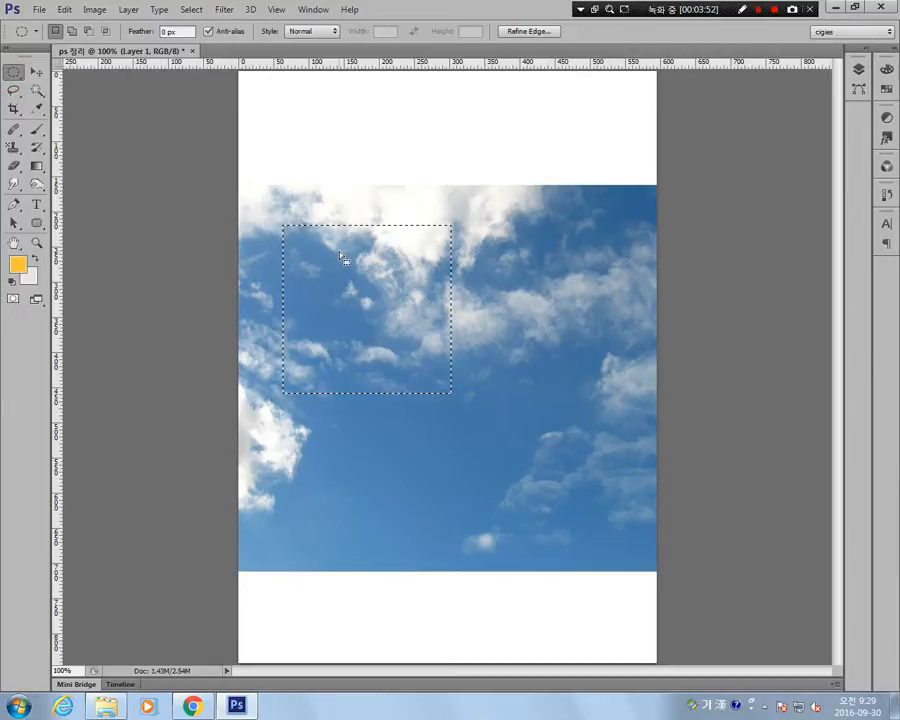
left_click_drag(344, 250, 403, 306)
left_click_drag(335, 234, 569, 467)
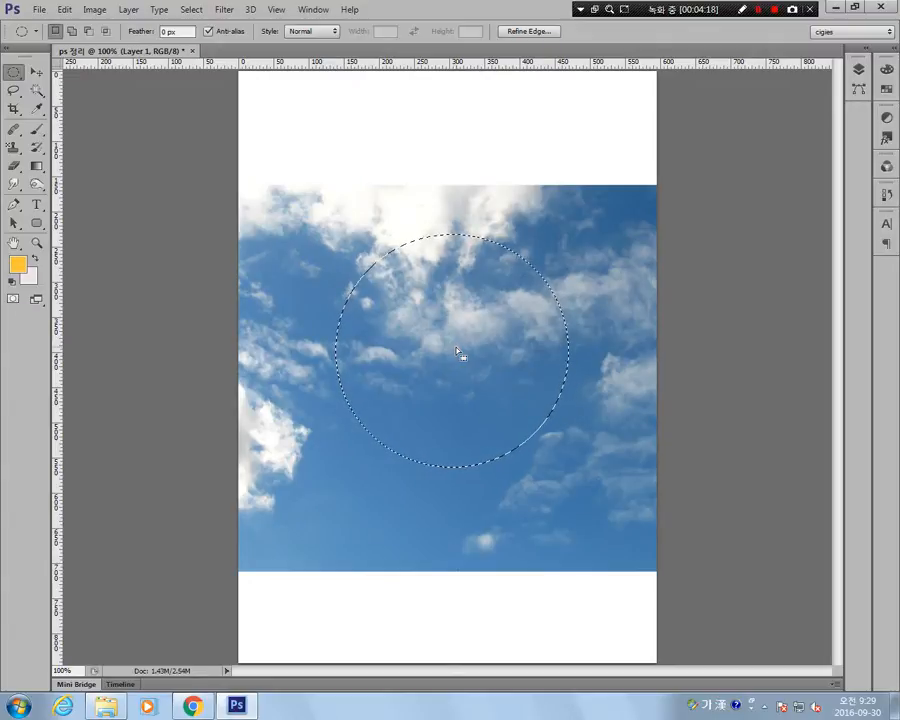
left_click_drag(455, 352, 493, 335)
left_click_drag(496, 331, 370, 323)
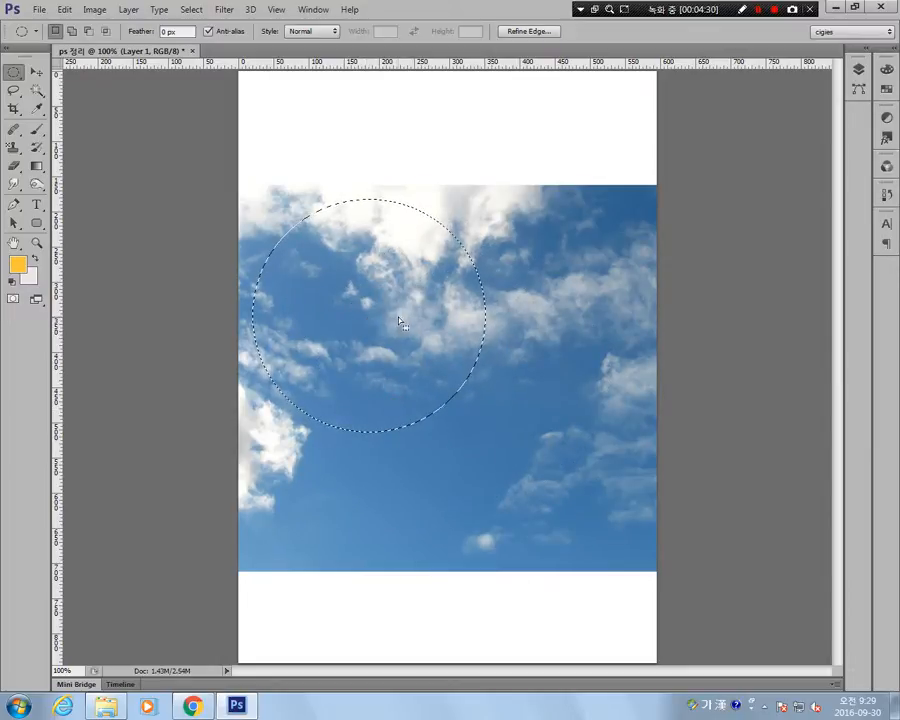
Try cutting out the circular sky area and moving its pixels toward the page's upper edge, and undo the move.
key("alt")
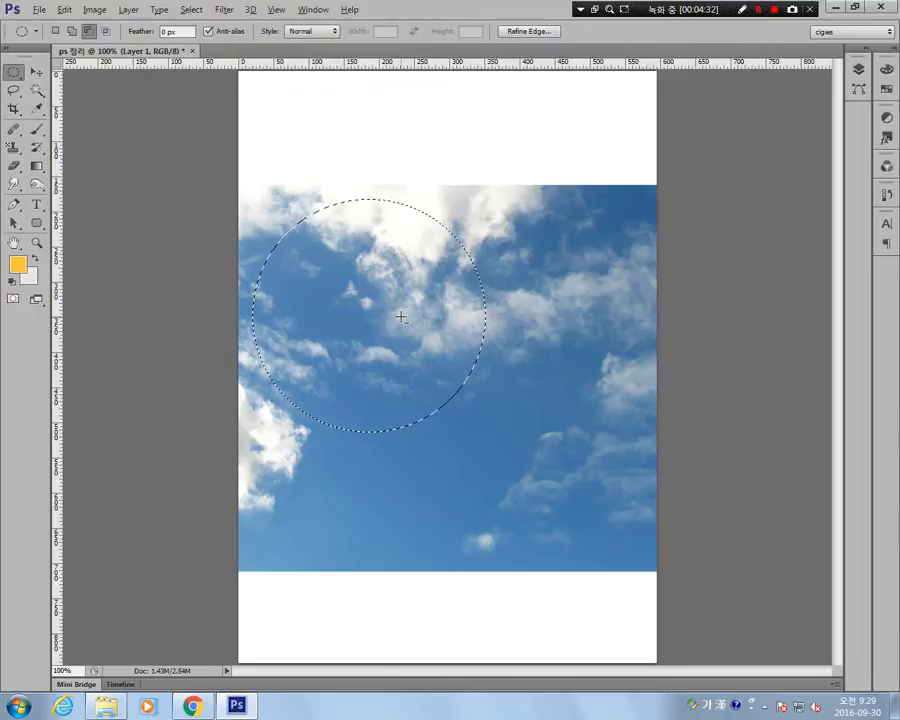
key("ctrl")
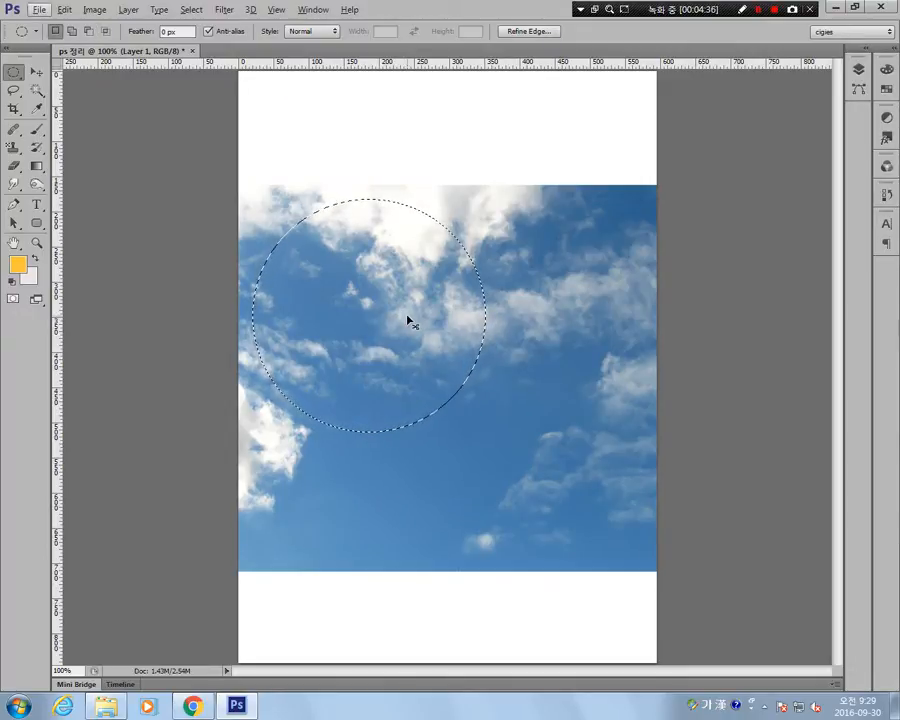
left_click_drag(343, 322, 436, 211)
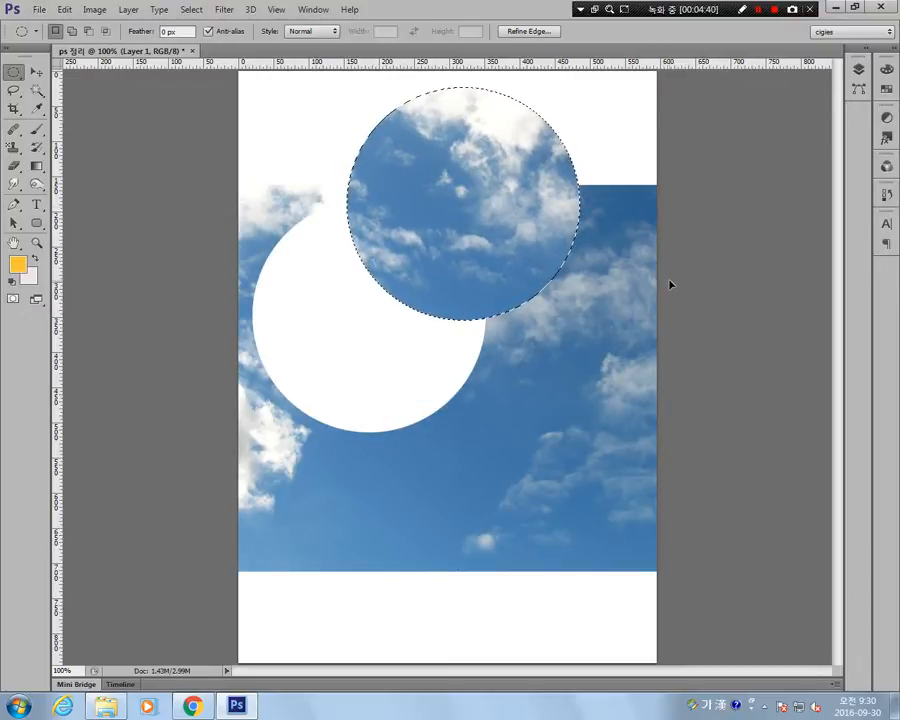
key("ctrl+z")
Subtract elliptical areas from the circular selection at its upper, right, lower-left and left edges.
key("alt")
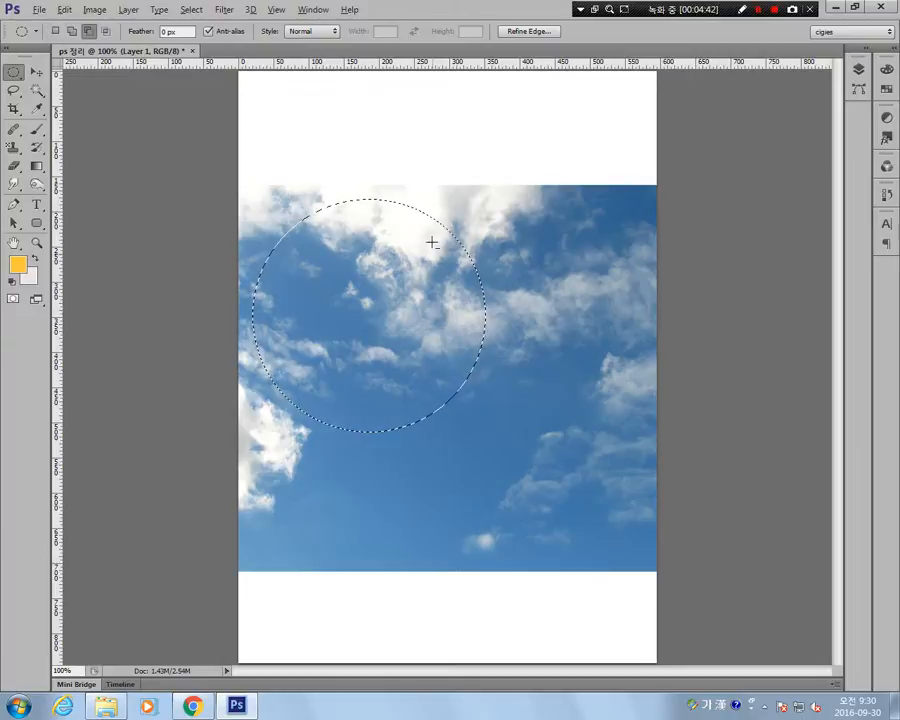
left_click_drag(347, 147, 402, 374)
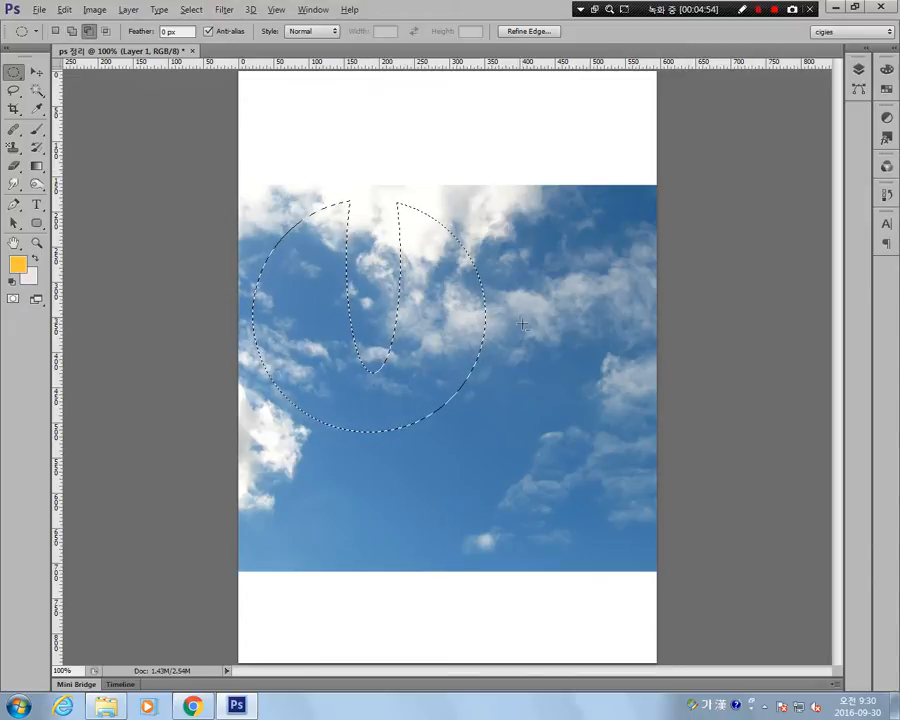
left_click_drag(524, 322, 421, 377)
left_click_drag(349, 470, 319, 413)
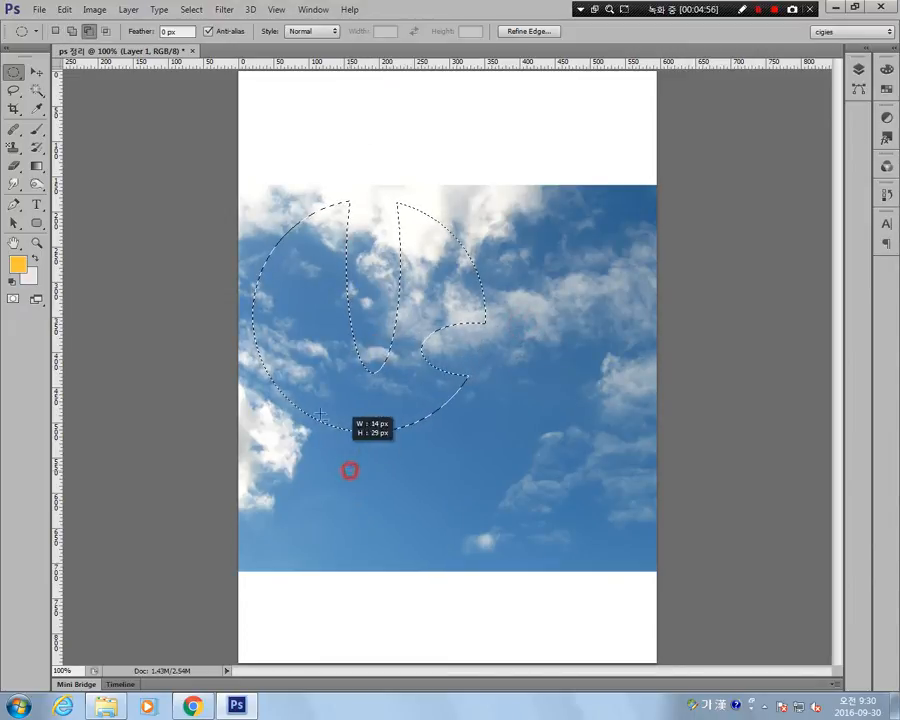
left_click_drag(219, 252, 300, 311)
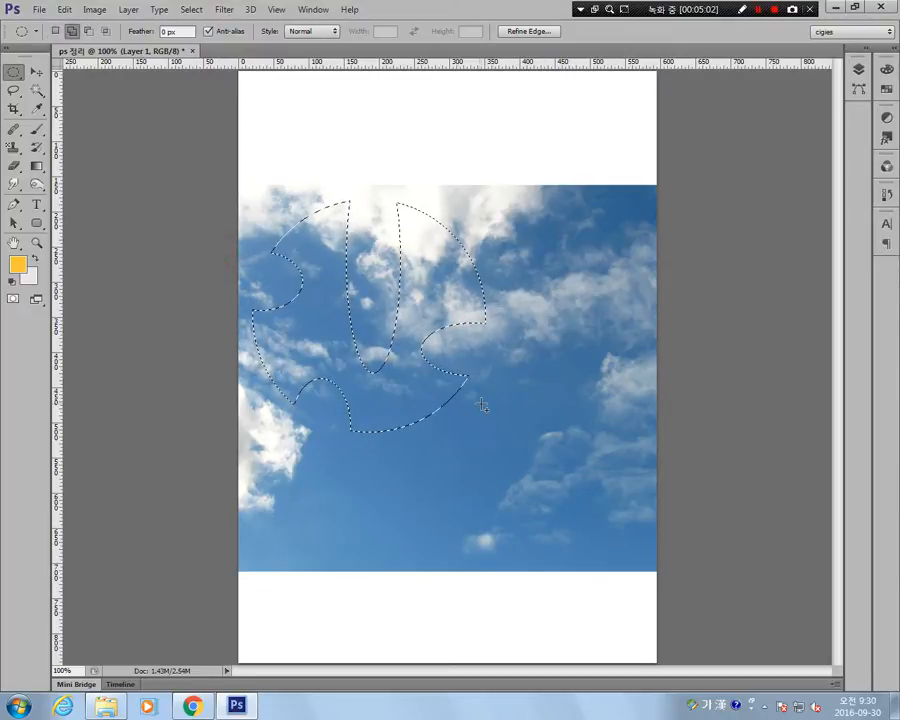
Add elliptical areas around the selection's edges to extend its outline outward.
left_click_drag(503, 315, 433, 374)
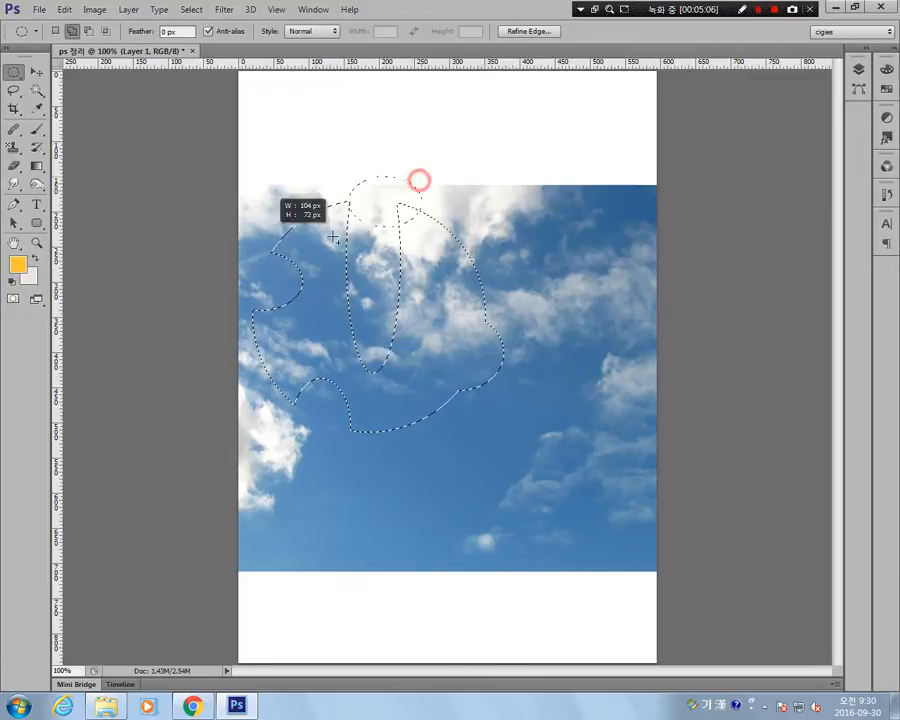
left_click_drag(240, 229, 311, 340)
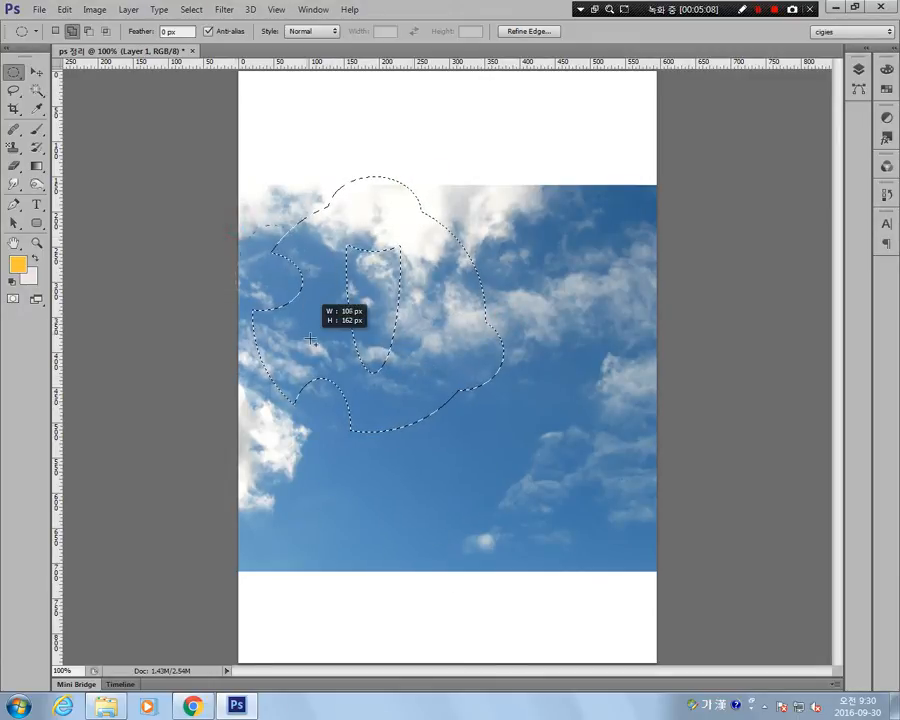
left_click_drag(233, 368, 366, 472)
left_click_drag(515, 242, 516, 242)
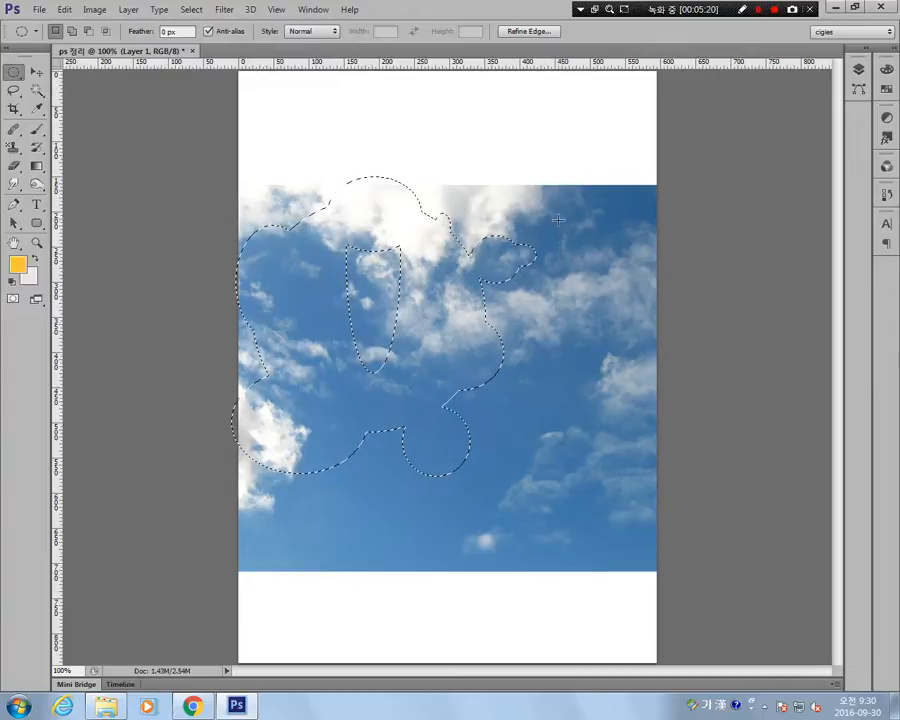
Add rectangular areas to the selection's edges and inner gap, and move the outline toward the centre of the sky.
left_click_drag(24, 72, 50, 68)
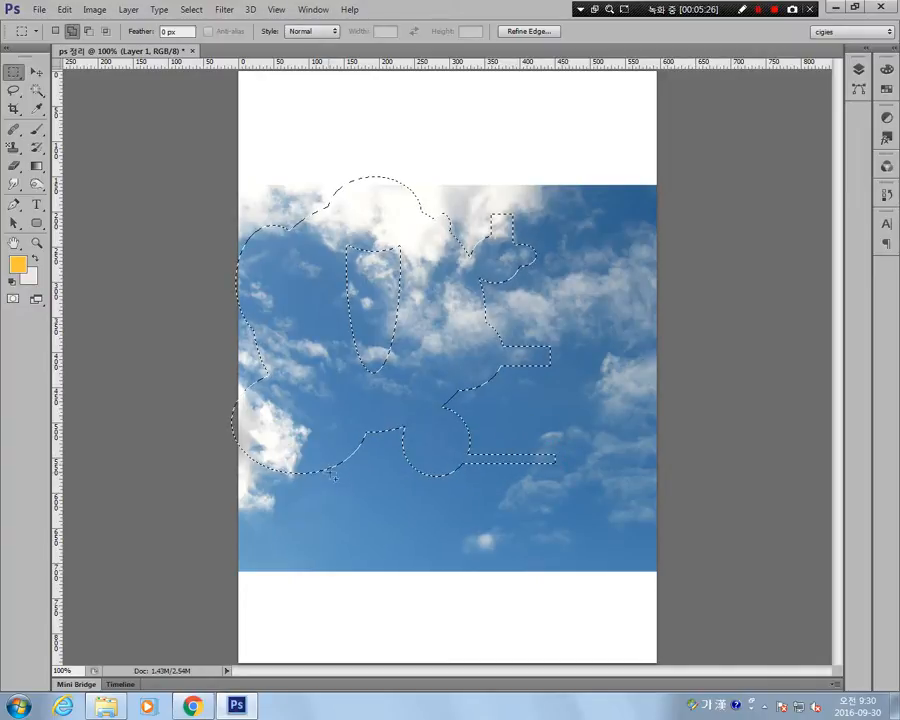
left_click_drag(307, 440, 360, 500)
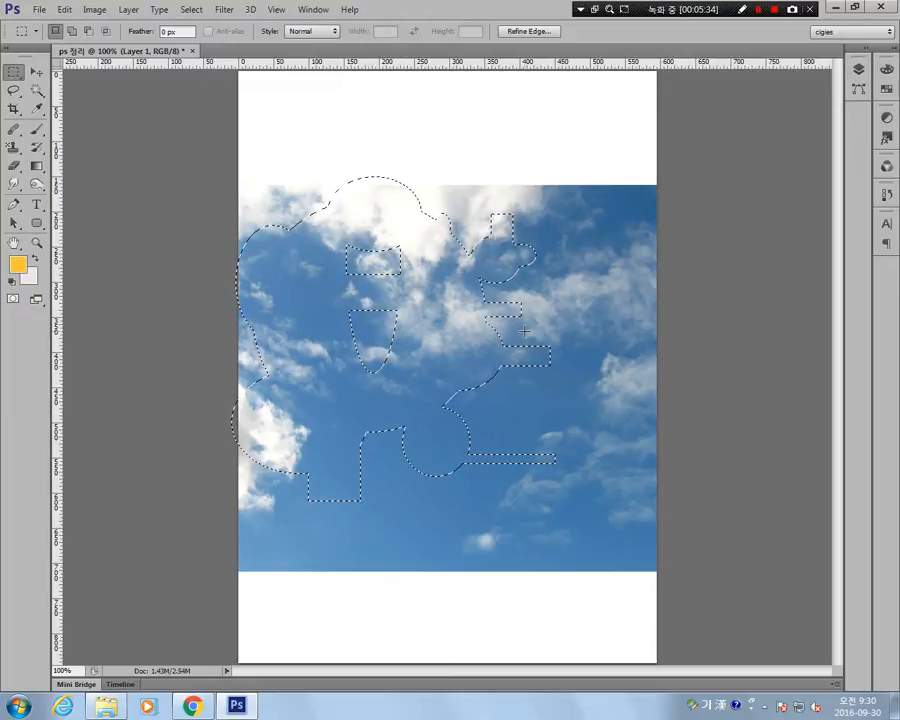
left_click_drag(441, 326, 542, 358)
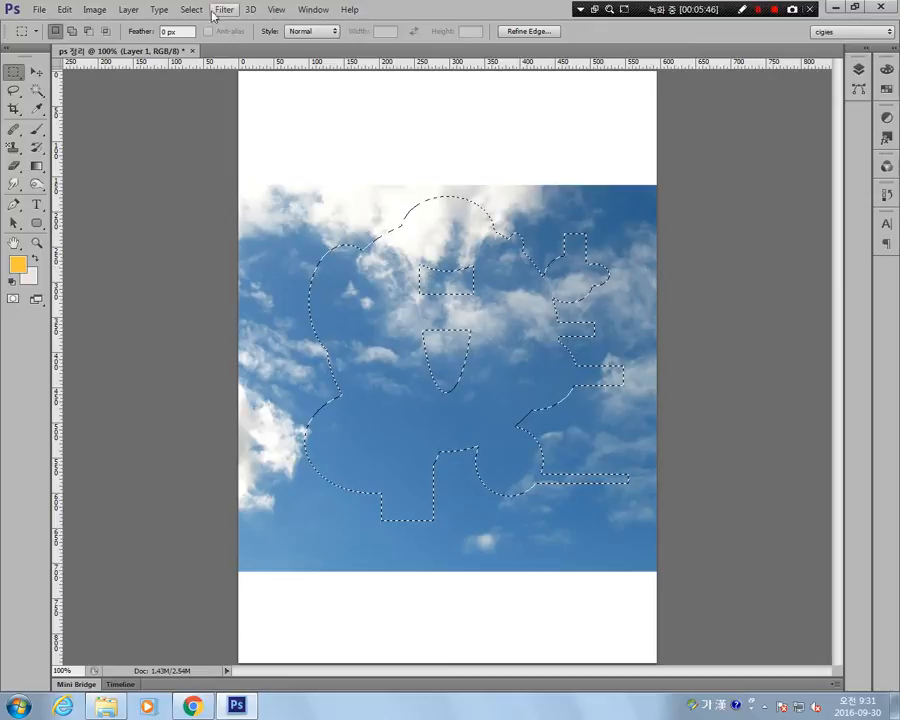
Show the Layers panel, make it narrower and extend it down to the document's lower edge.
left_click(312, 11)
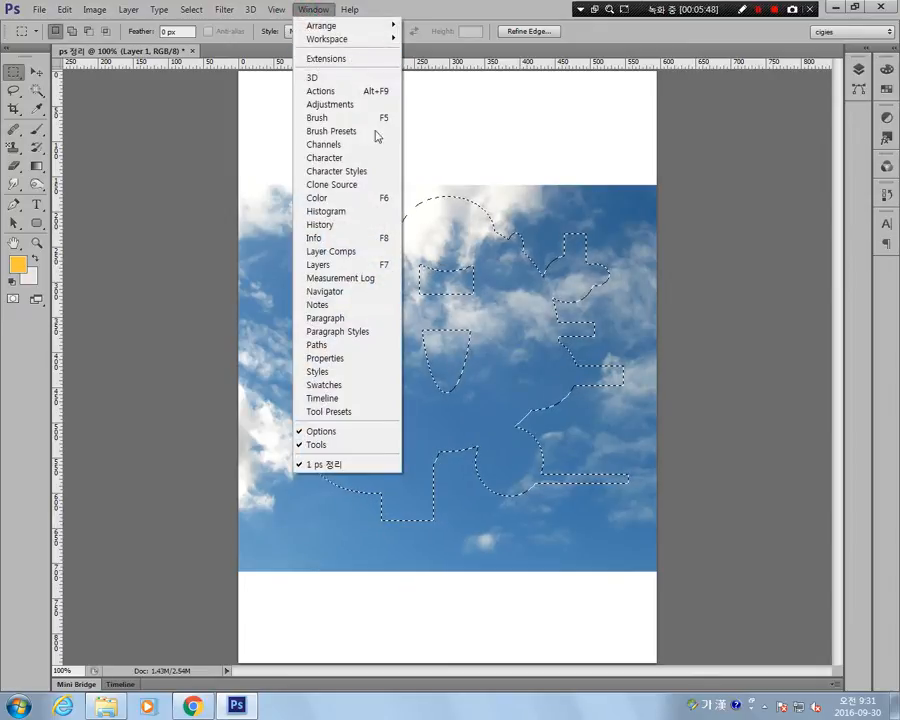
left_click(339, 266)
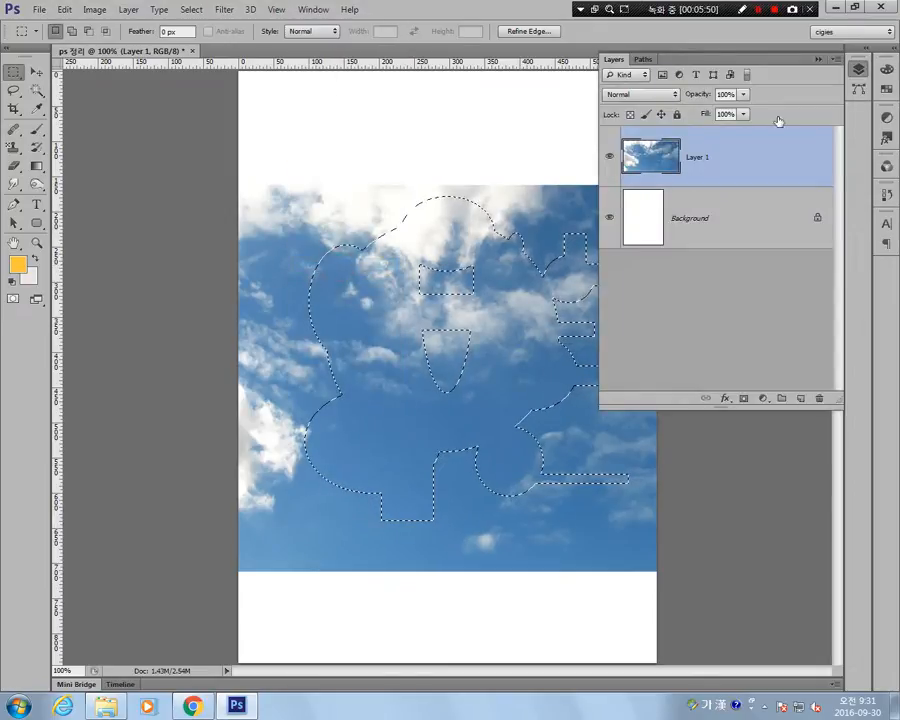
left_click_drag(597, 131, 658, 131)
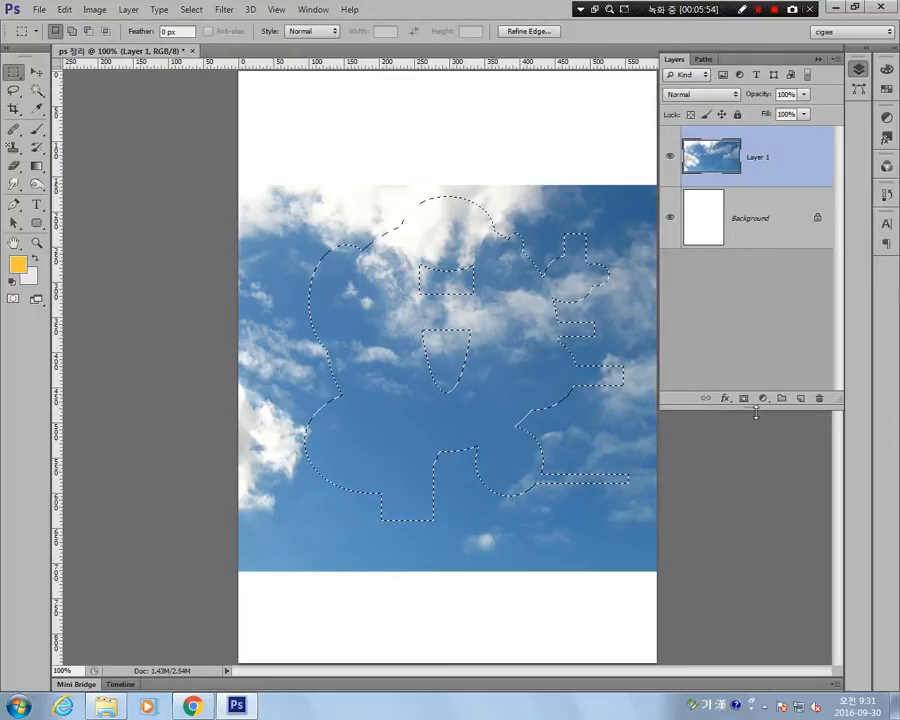
left_click_drag(750, 407, 765, 665)
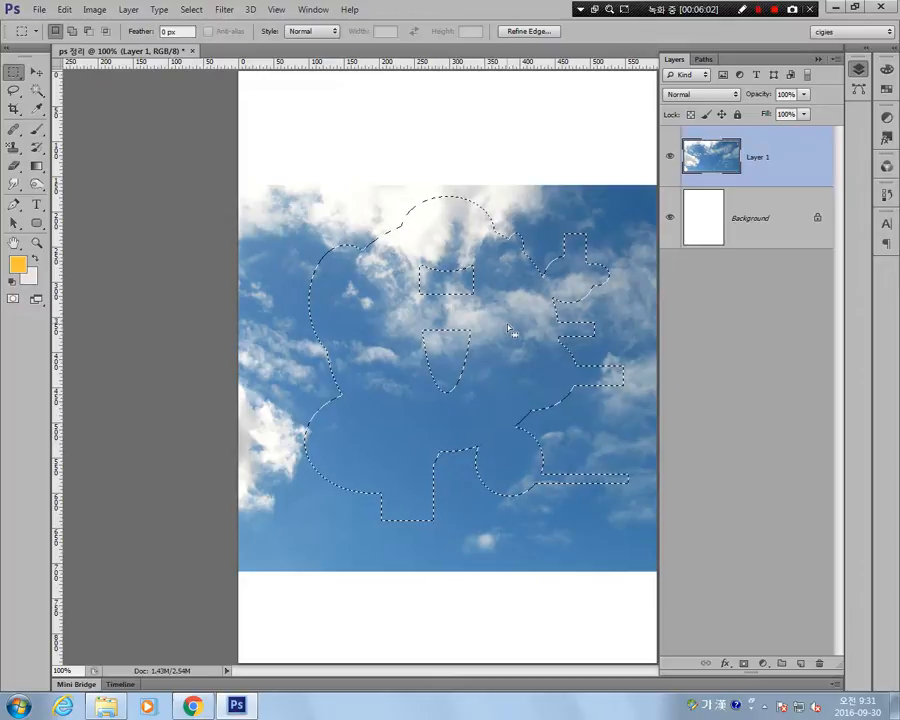
Try cutting out the selected sky shape and moving it up and to the left, and undo the move.
left_click_drag(502, 388, 460, 244)
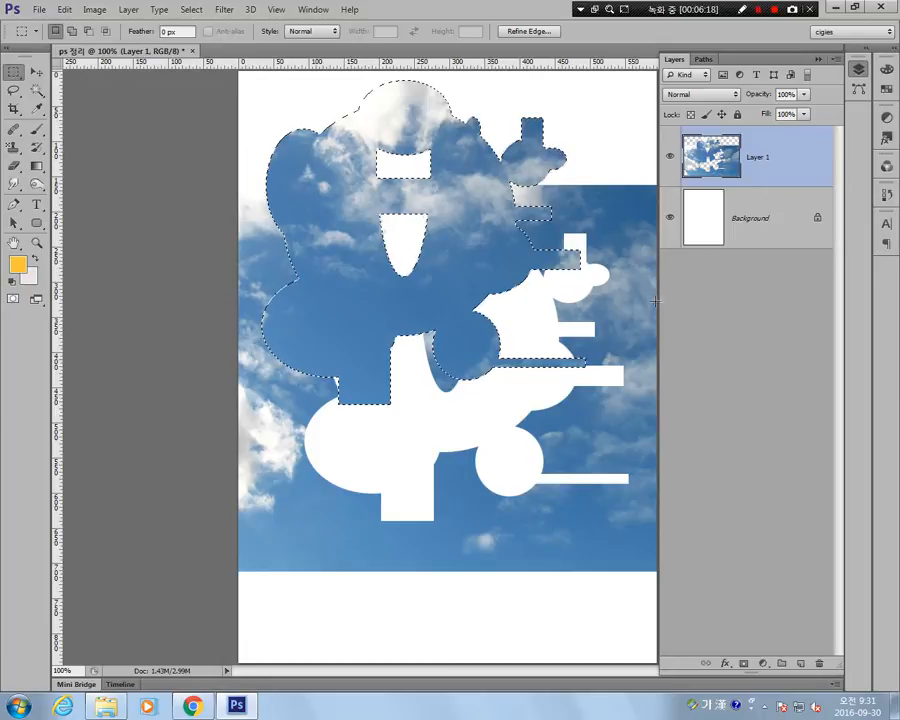
key("ctrl+z")
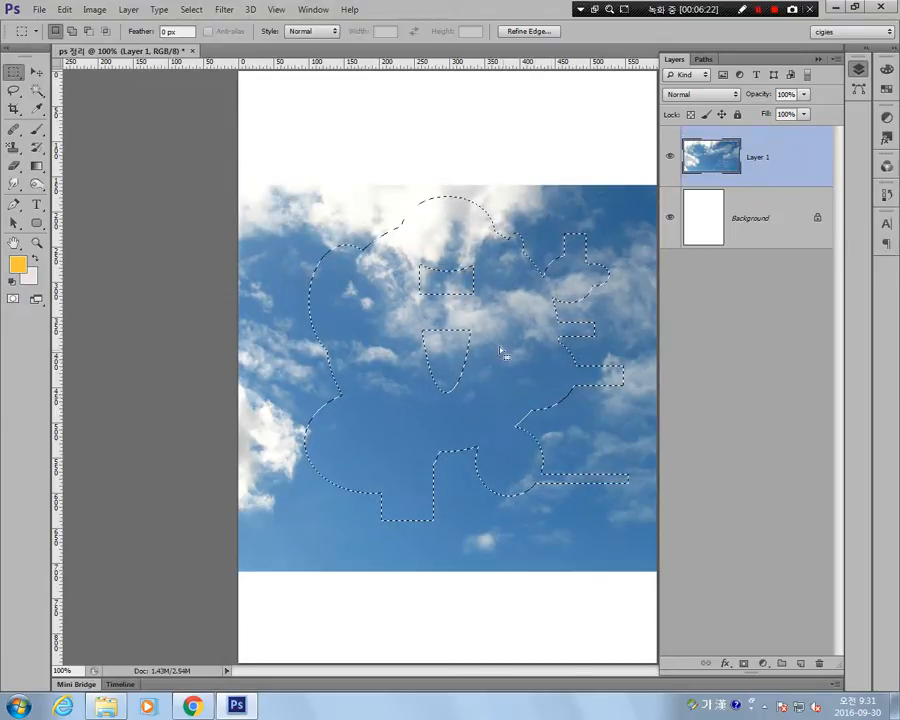
Copy the selected sky shape to its own layer with Layer Via Copy and hide Layer 1.
right_click(506, 305)
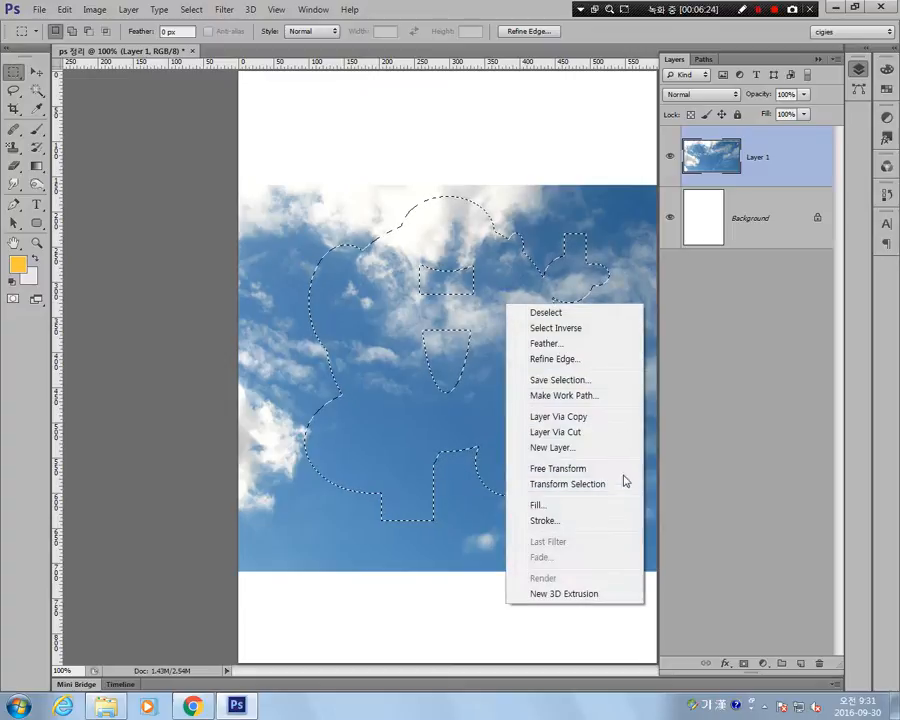
left_click(560, 418)
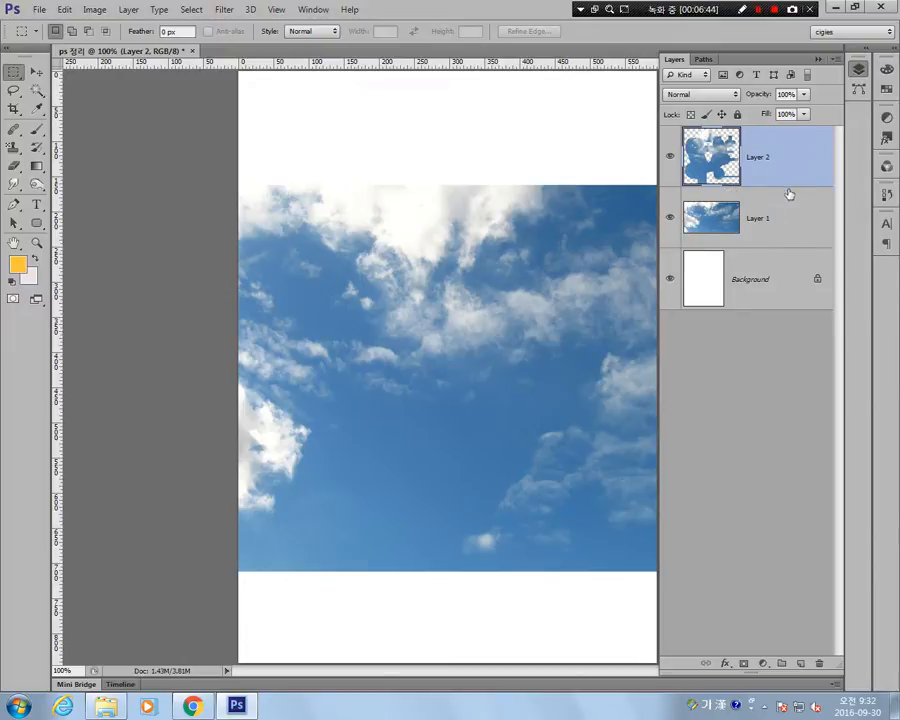
left_click(670, 218)
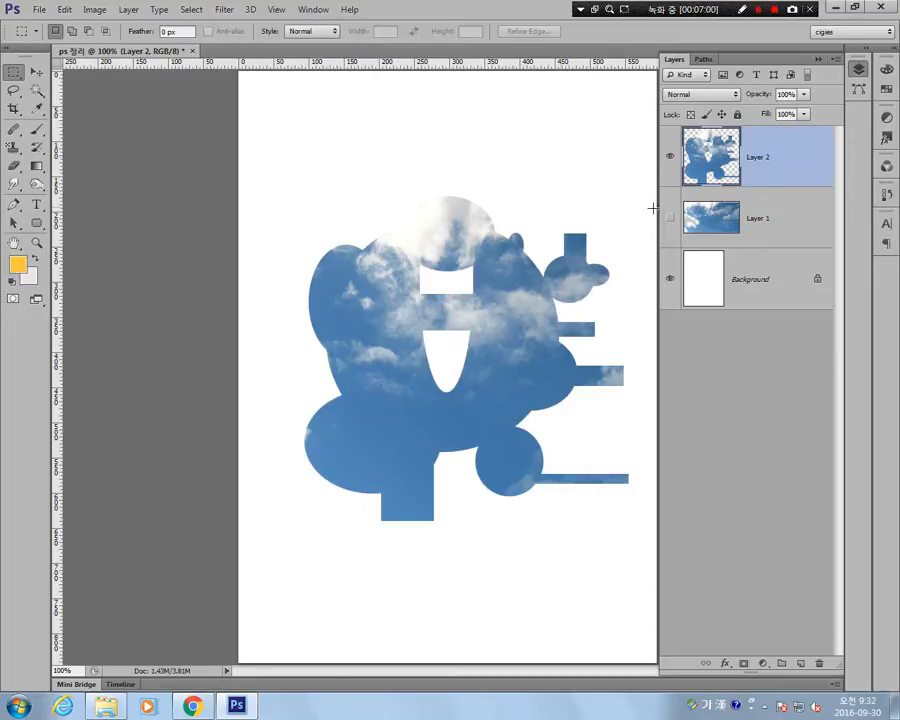
Load Layer 2's outline as a selection and add an empty layer above it, ready for a Paint Bucket fill.
left_click(717, 163, "ctrl")
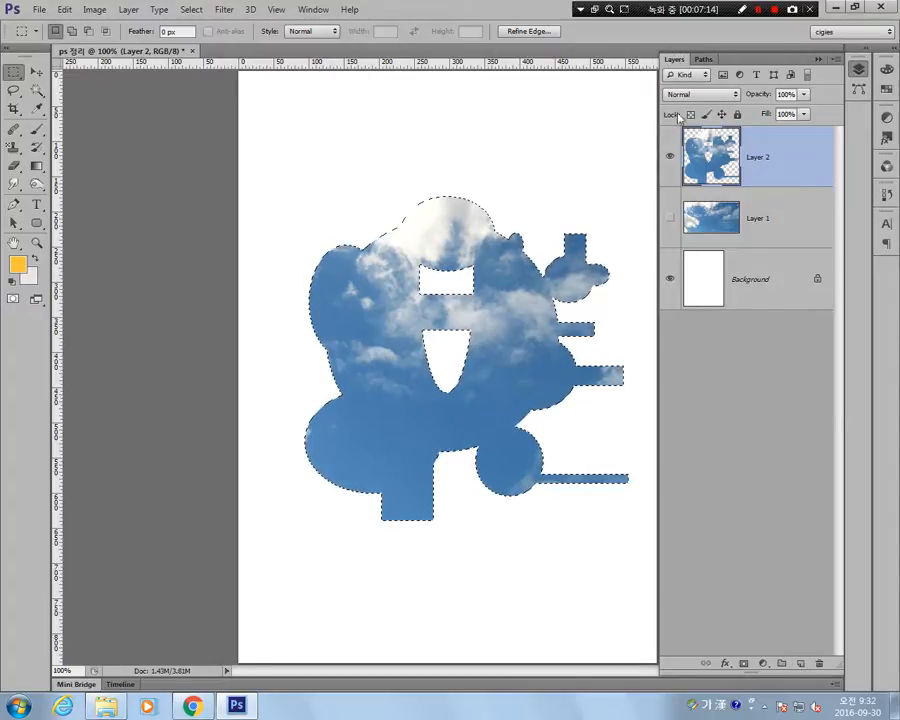
left_click(800, 664)
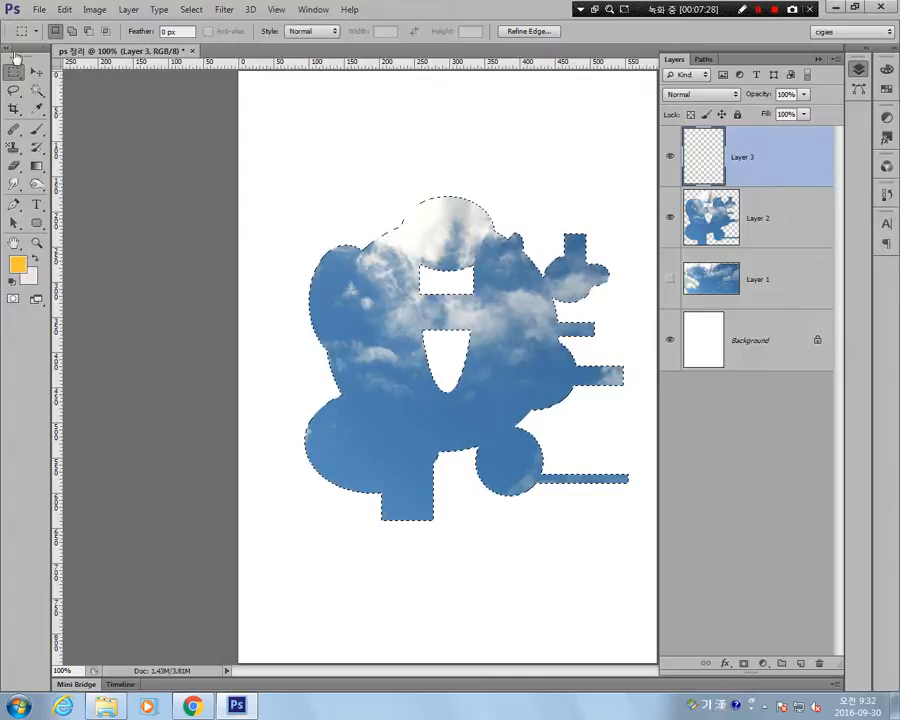
left_click(40, 168)
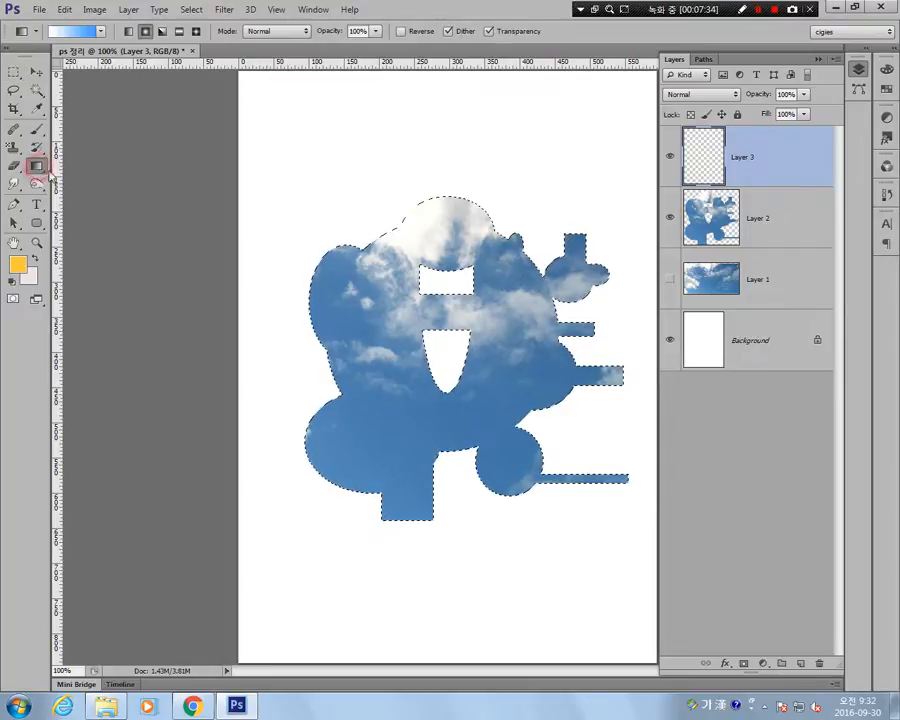
right_click(39, 173)
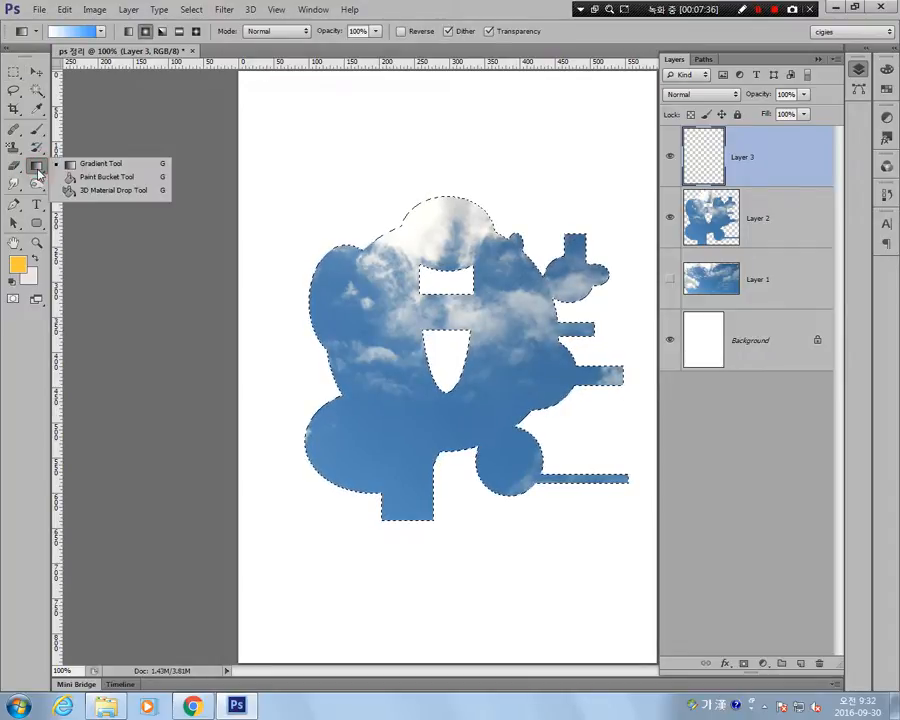
left_click(95, 178)
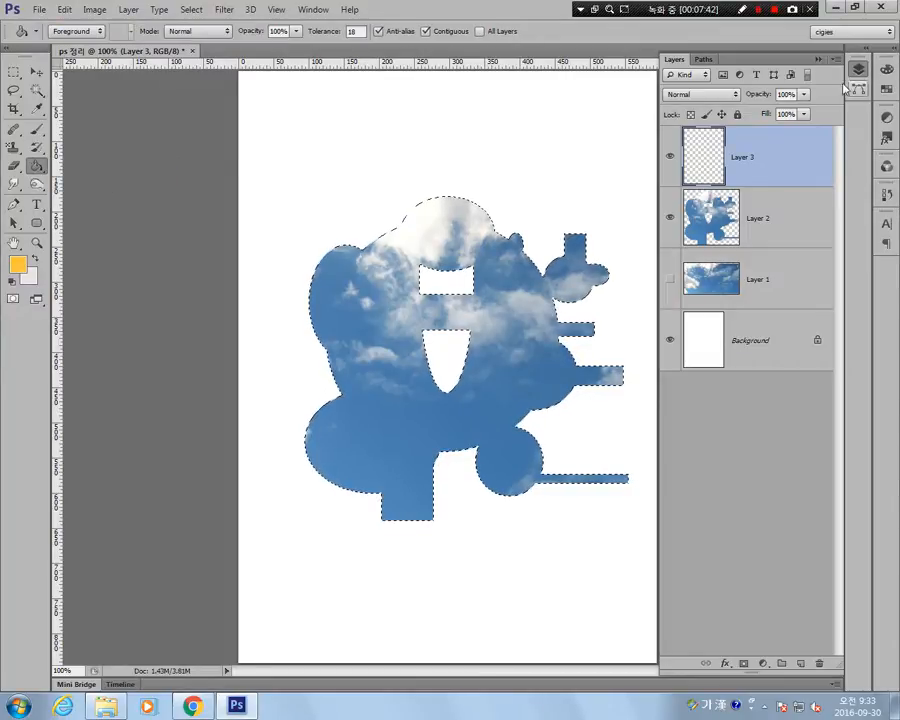
left_click(318, 12)
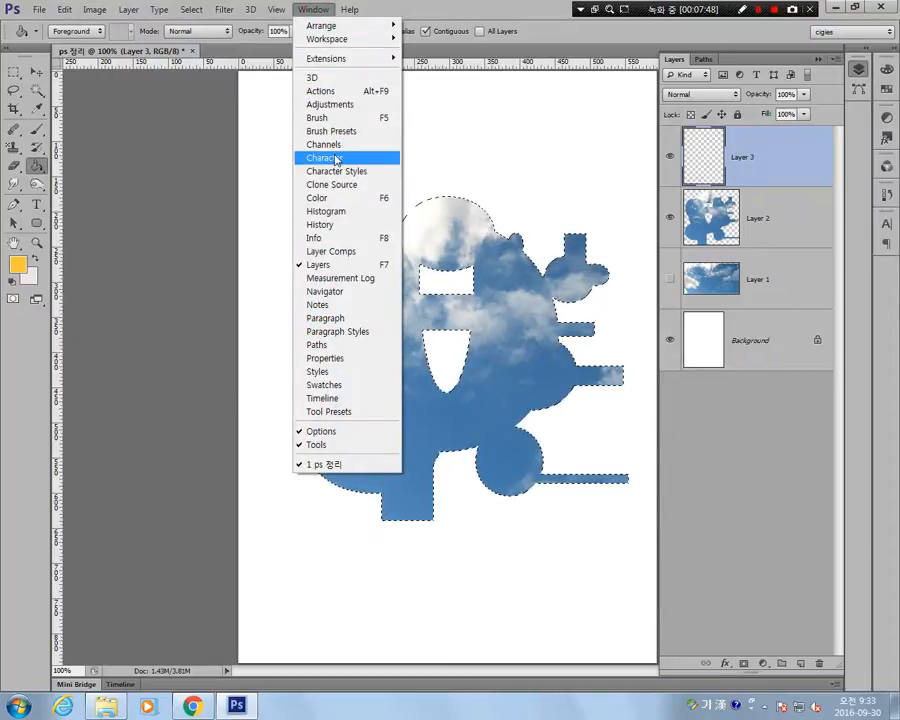
left_click(343, 387)
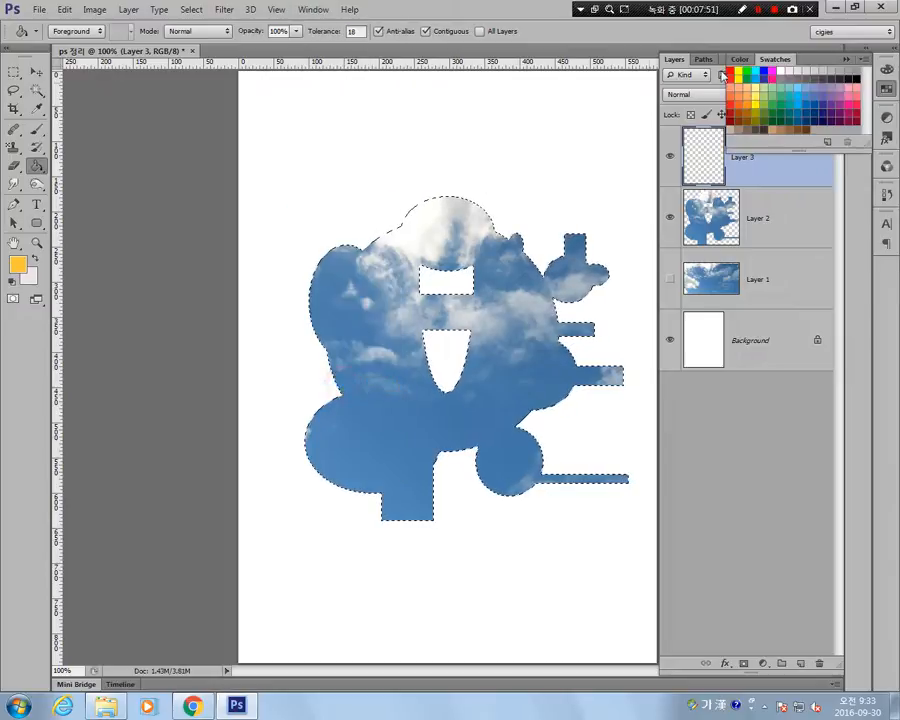
left_click(888, 91)
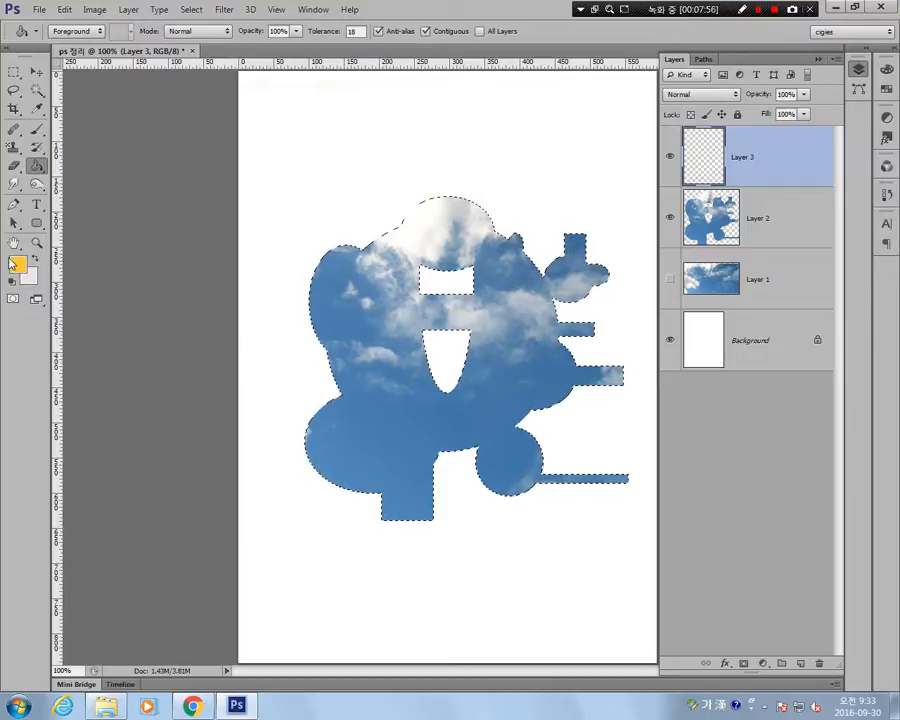
Fill the selected shape on the new layer with black (000000) and deselect it.
left_click(19, 266)
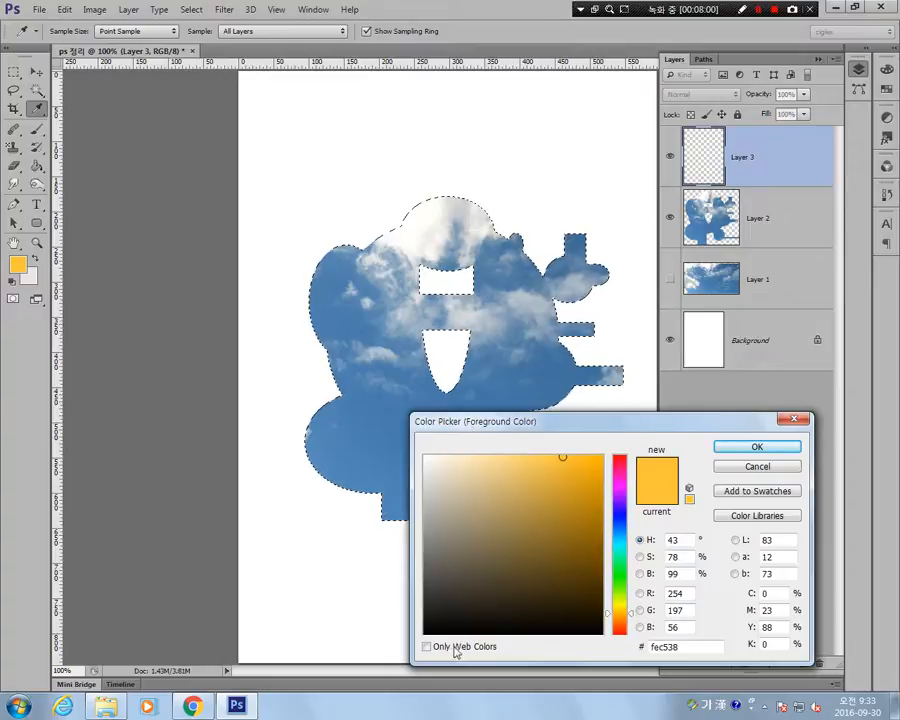
left_click(425, 633)
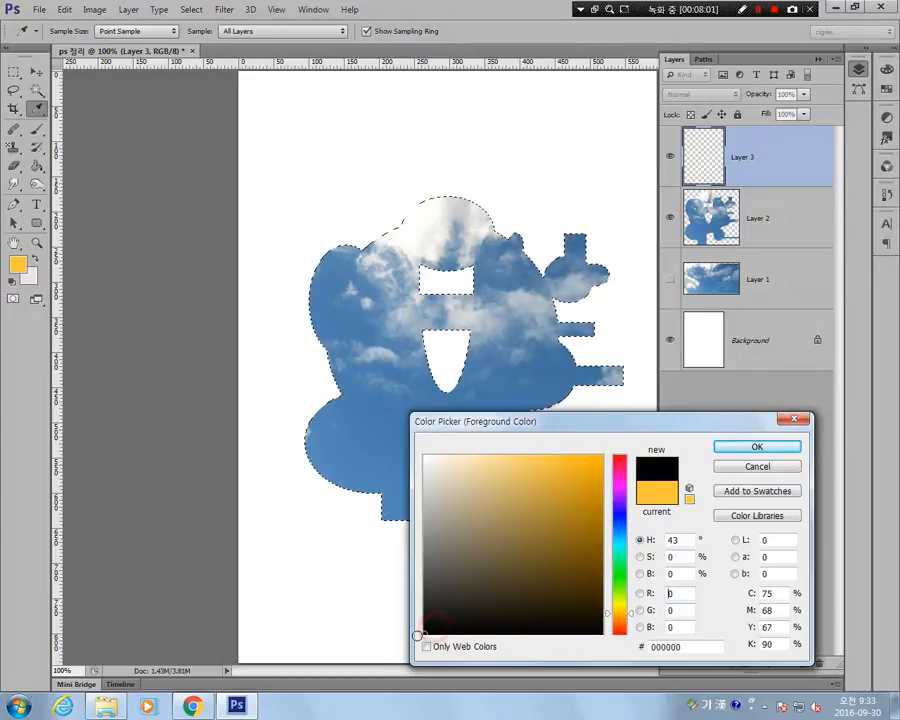
left_click(745, 449)
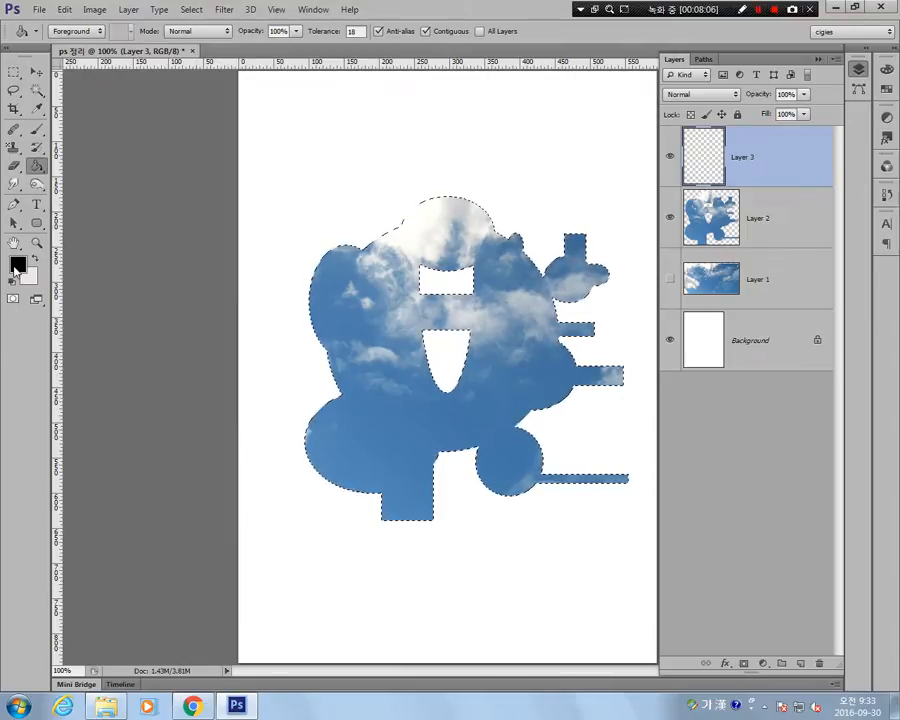
left_click(378, 315)
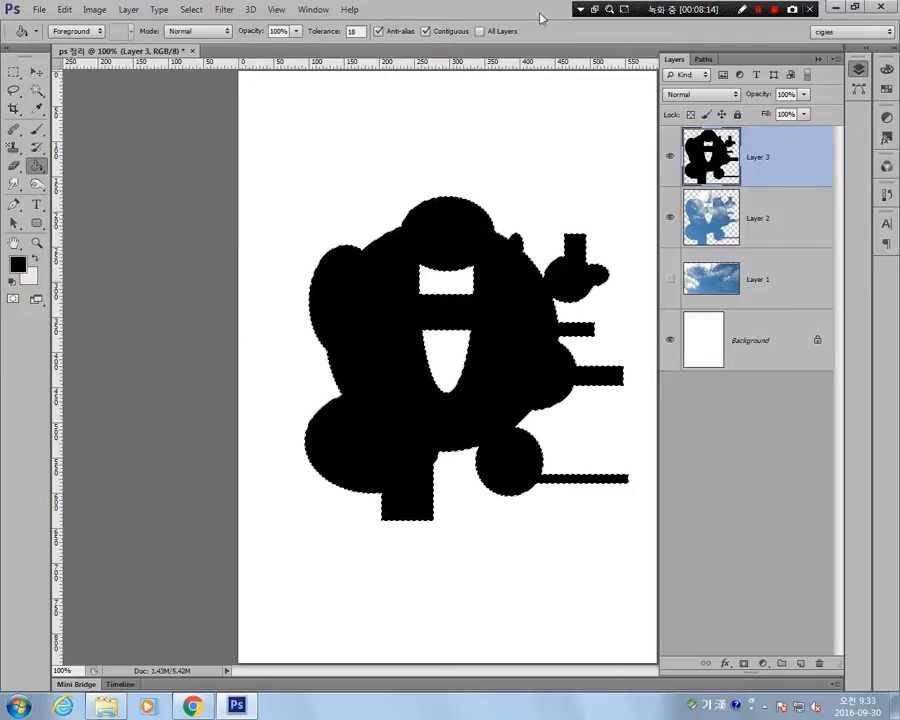
left_click(191, 12)
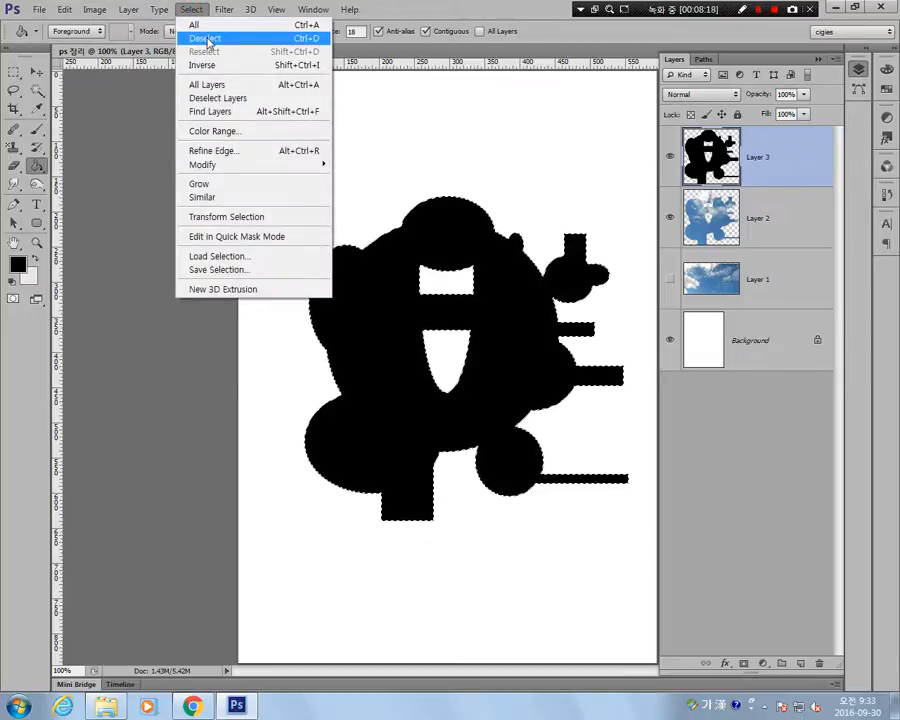
left_click(206, 39)
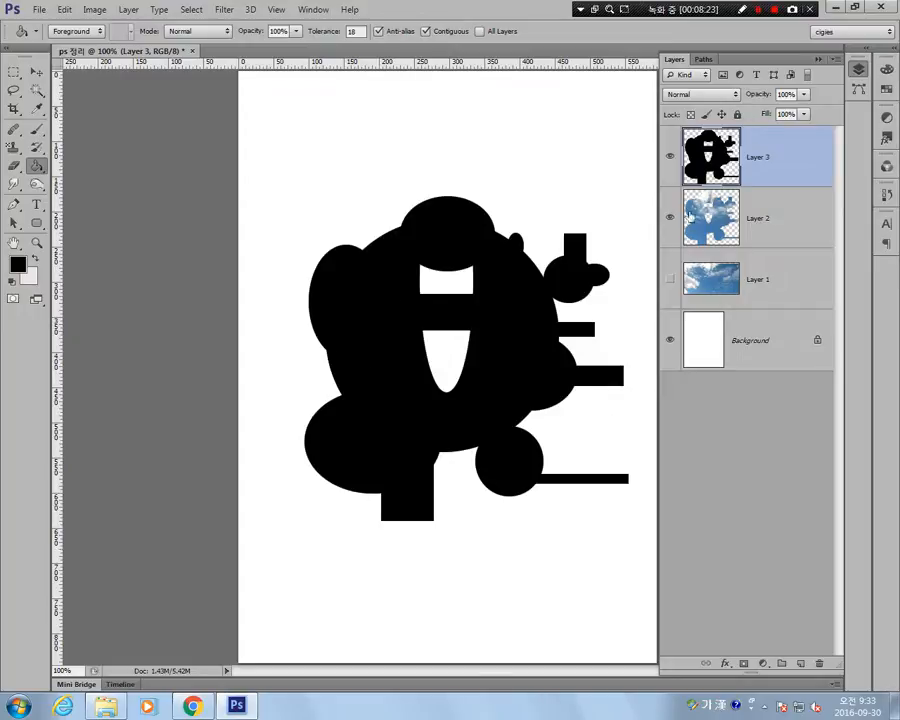
Place the black Layer 3 beneath Layer 2 and offset it slightly down and to the right as a shadow.
left_click(670, 157)
left_click(670, 157)
left_click(670, 157)
left_click(670, 157)
left_click_drag(722, 149, 725, 236)
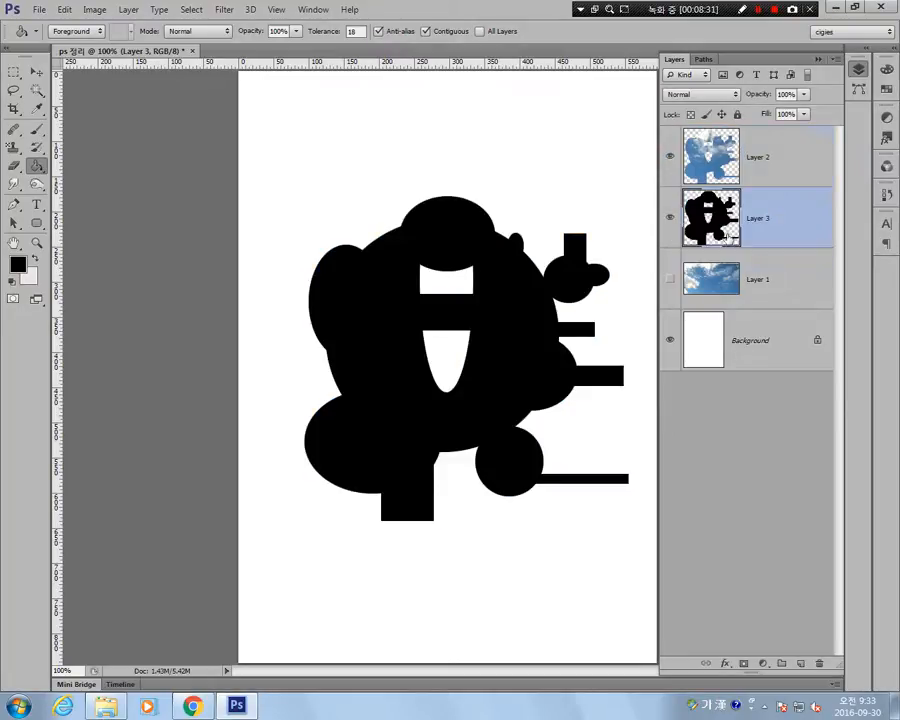
left_click(35, 73)
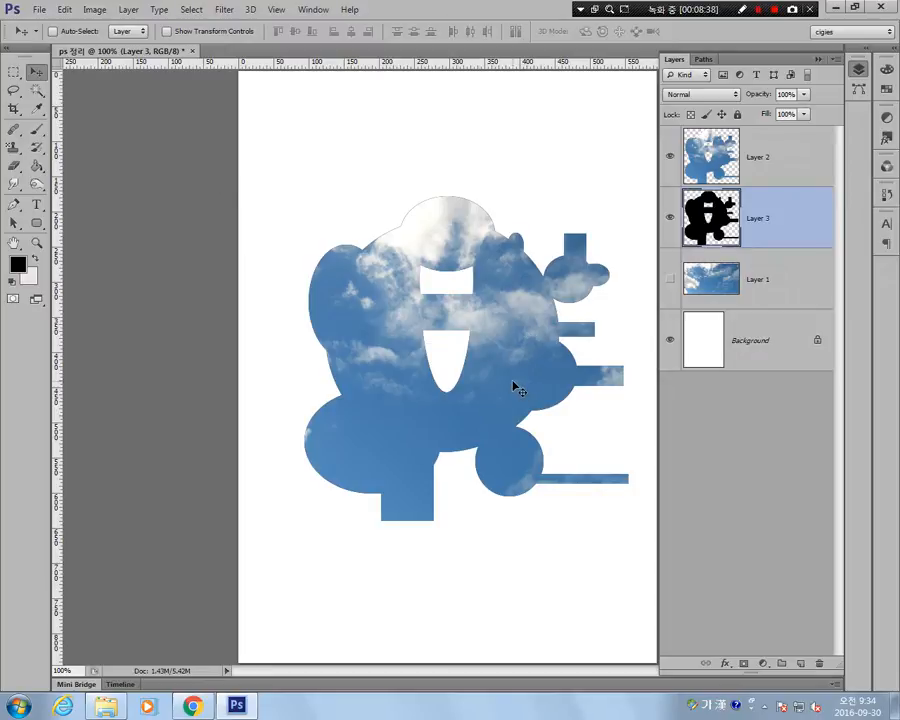
left_click_drag(513, 382, 520, 392)
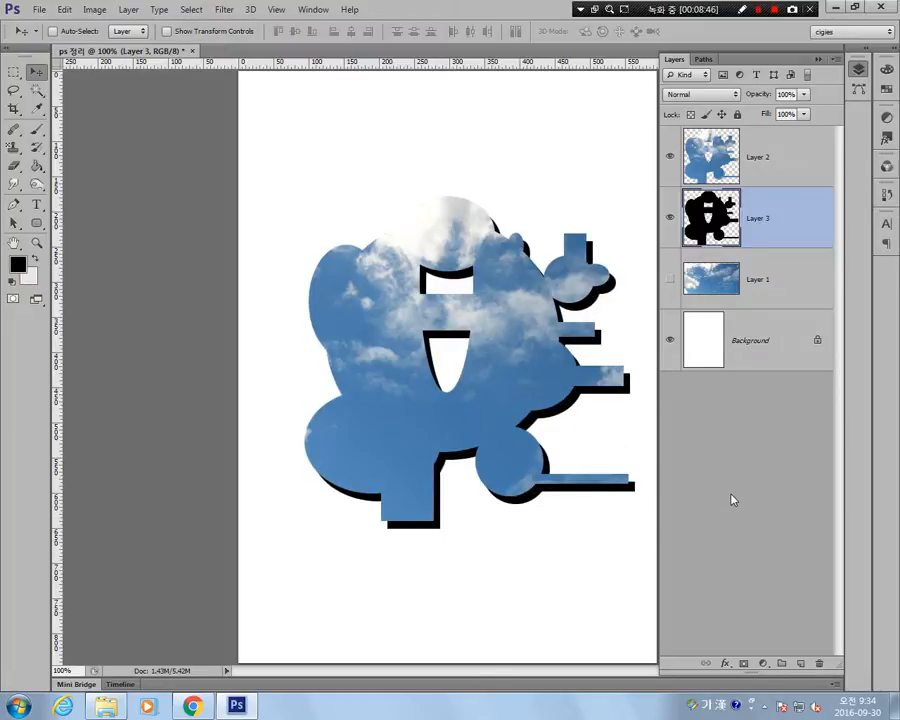
Select a large rectangle over the shape's upper left with the Rectangular Marquee and add two smaller rectangles extending it to the right.
left_click(11, 75)
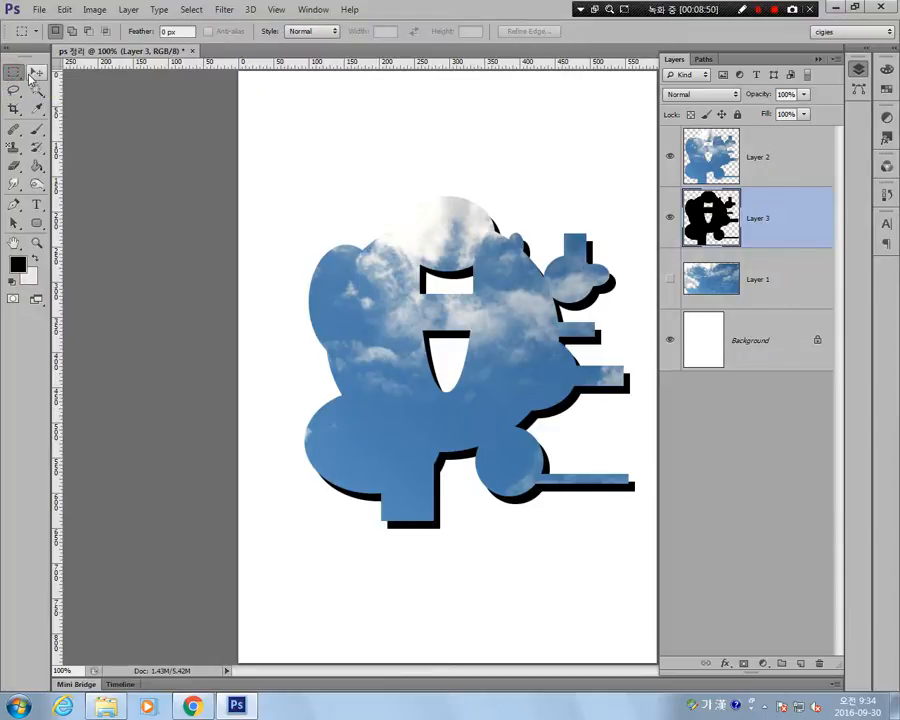
left_click(33, 74)
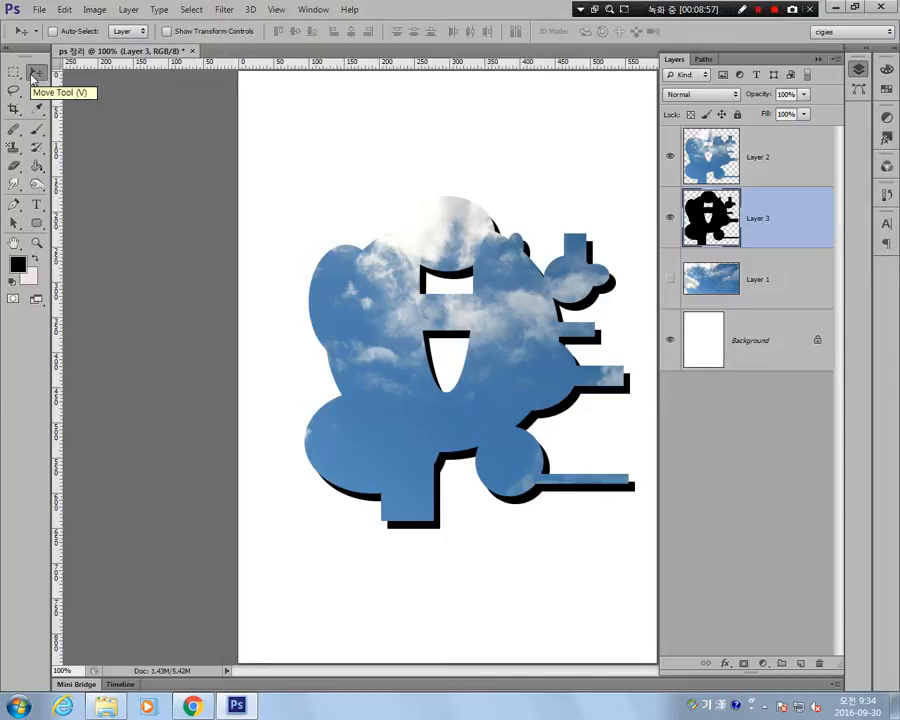
left_click(12, 73)
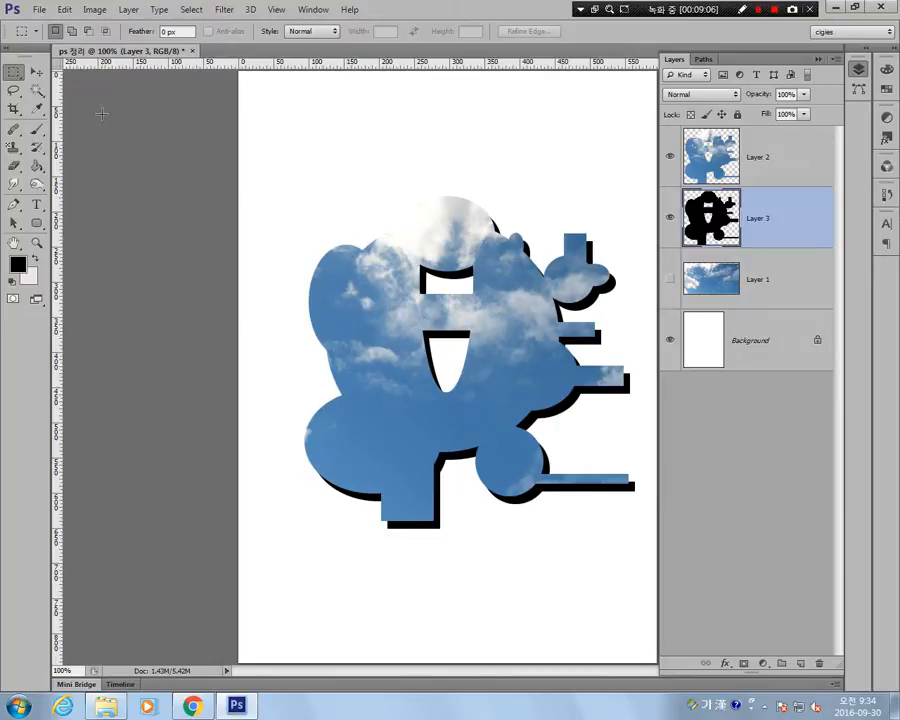
left_click_drag(305, 120, 469, 293)
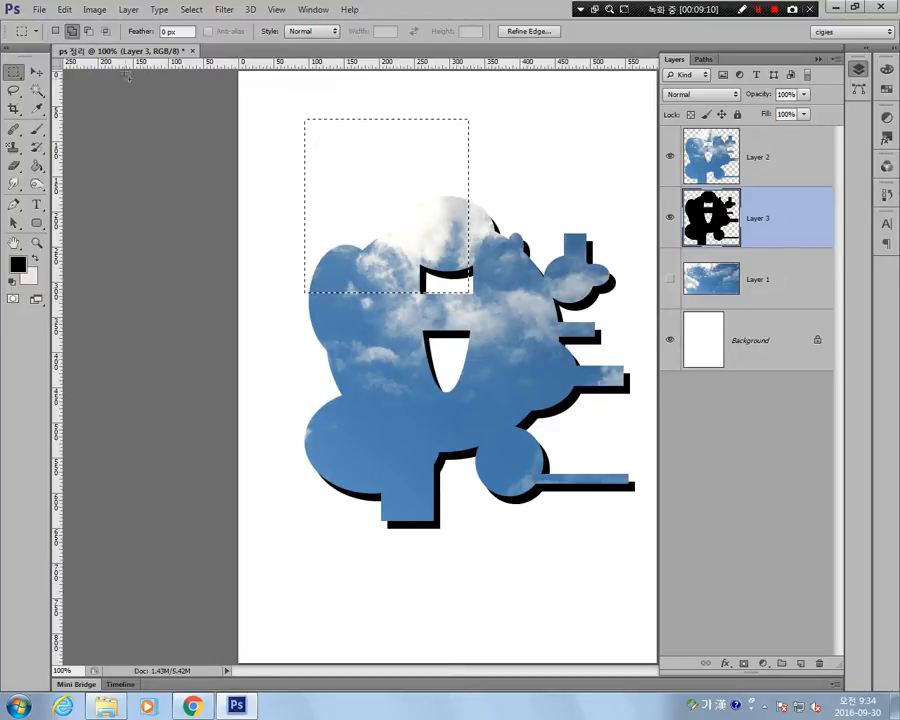
left_click(72, 33)
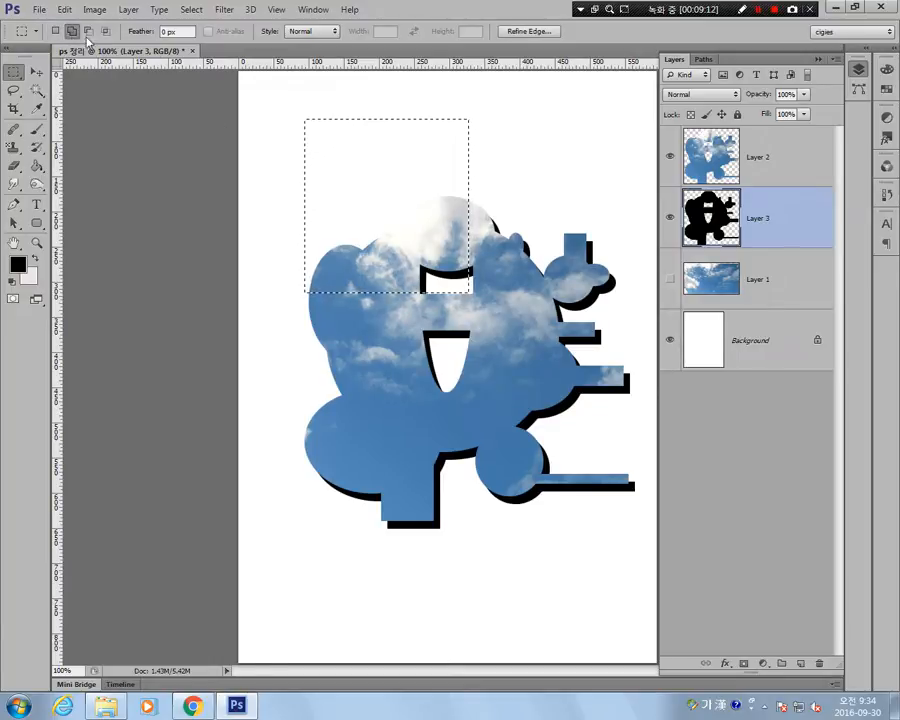
left_click_drag(557, 154, 410, 199)
left_click_drag(511, 184, 531, 258)
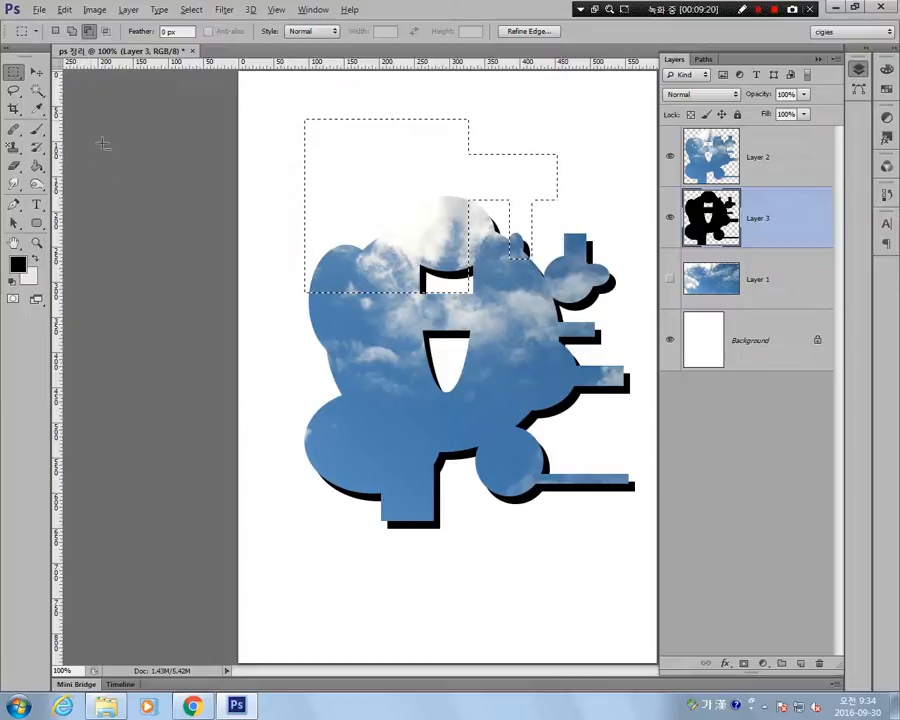
Subtract three rectangular areas from the upper part of the combined selection.
left_click(88, 32)
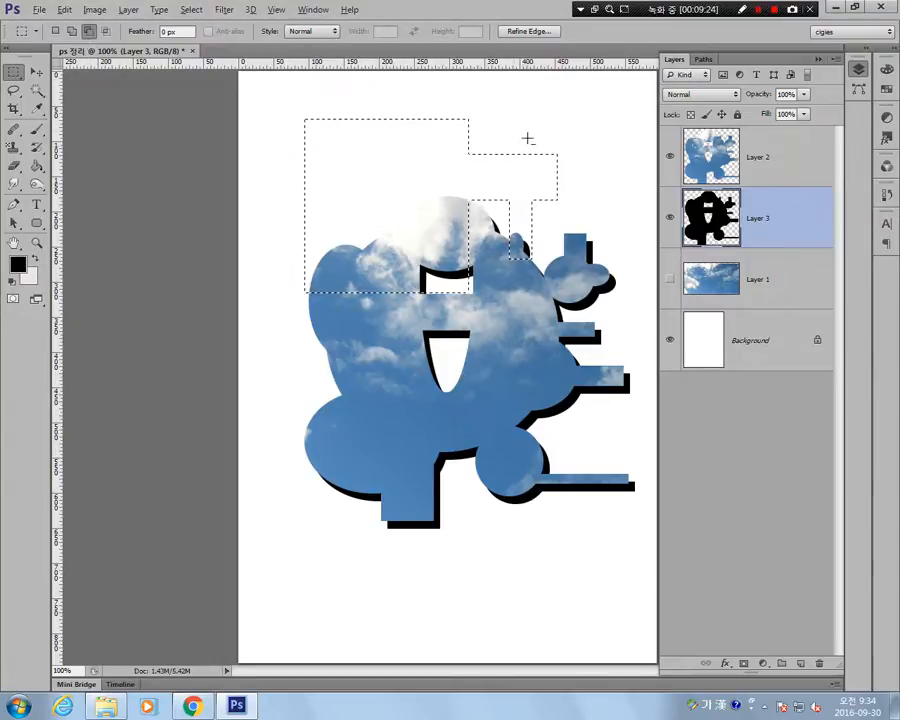
left_click_drag(513, 102, 429, 170)
left_click_drag(381, 97, 346, 228)
left_click_drag(261, 161, 400, 194)
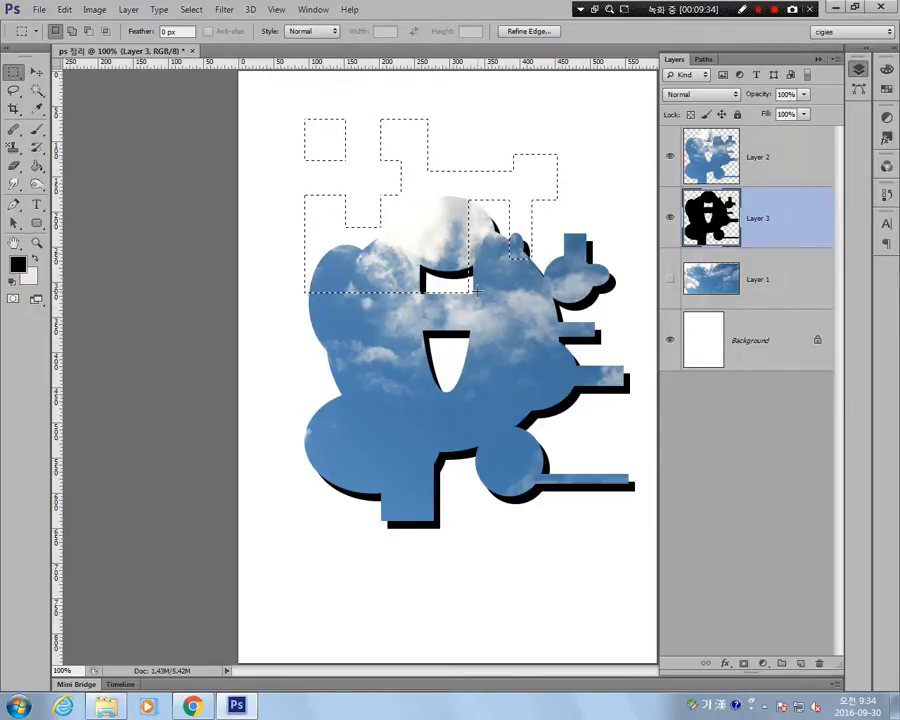
Try intersecting the selection with a narrow rectangle near the shape's top, undo it, and deselect everything.
left_click(89, 32)
left_click(106, 34)
left_click(89, 34)
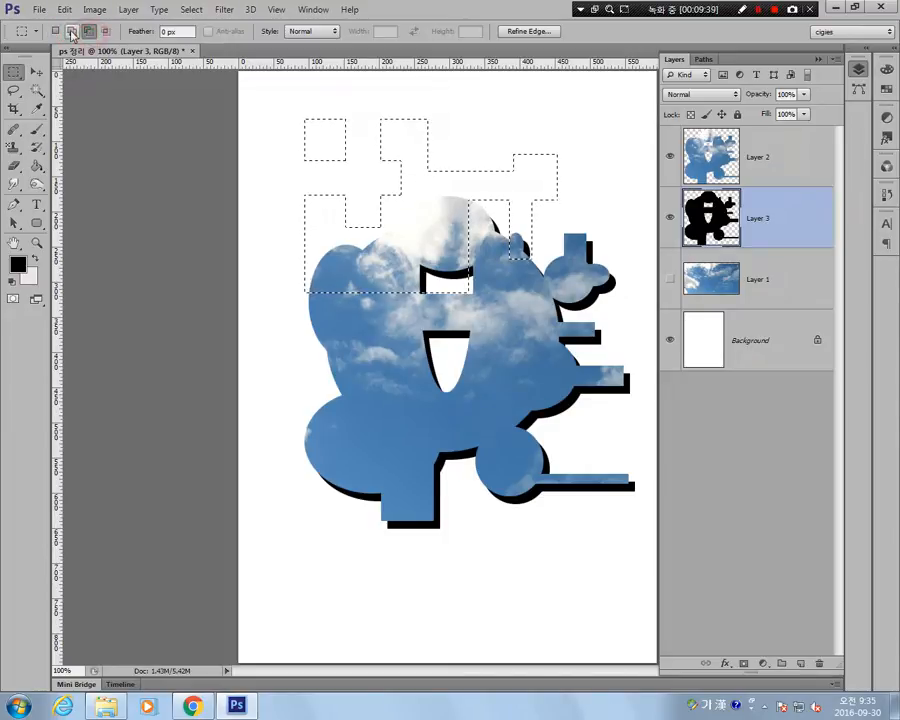
left_click(72, 33)
left_click(56, 33)
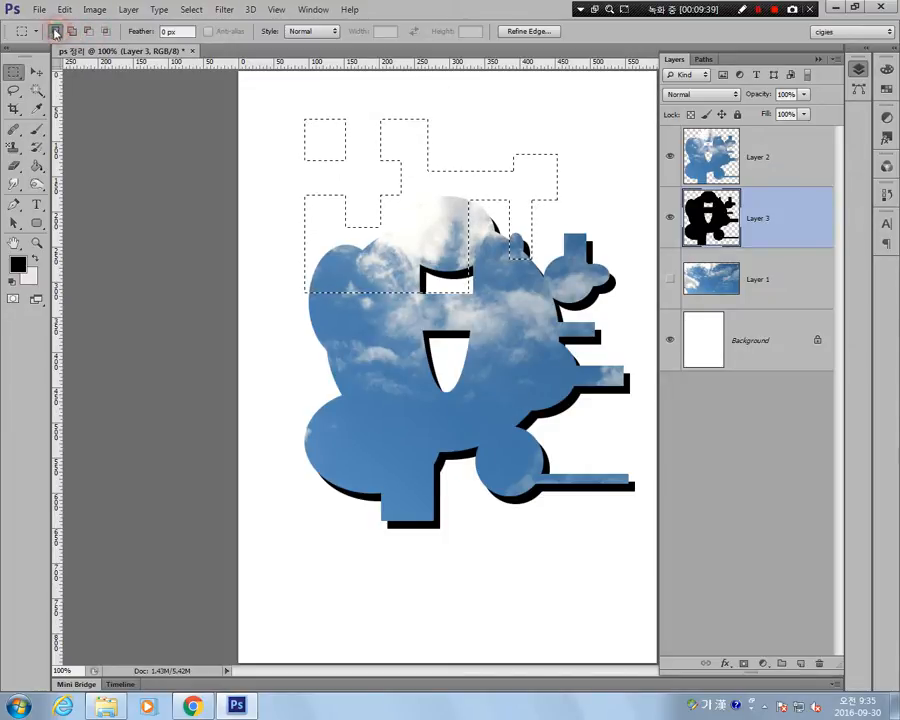
left_click(106, 33)
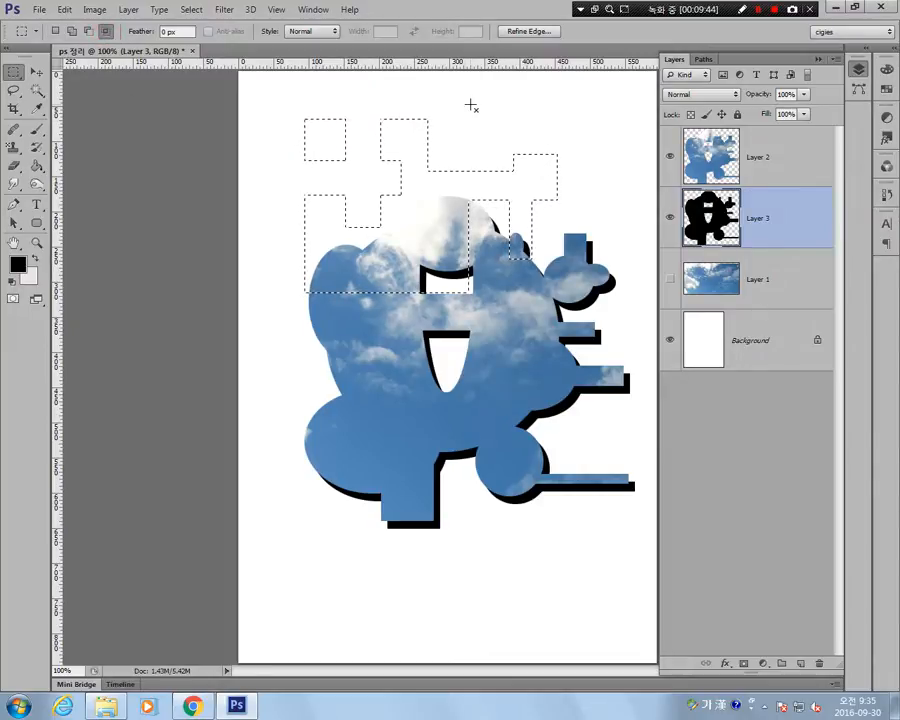
left_click_drag(472, 139, 506, 232)
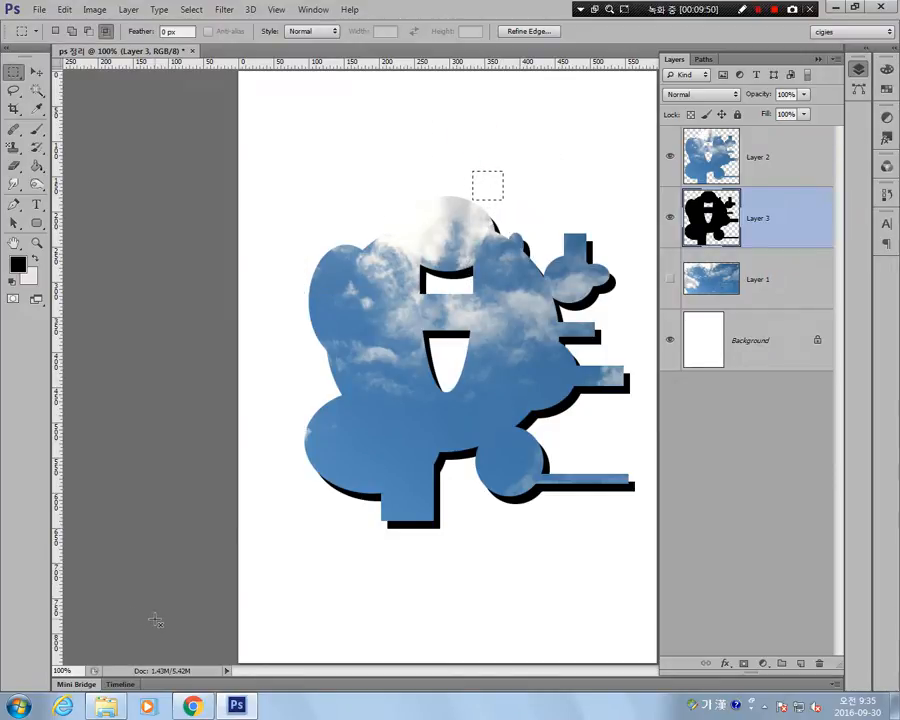
key("ctrl+z")
left_click(57, 32)
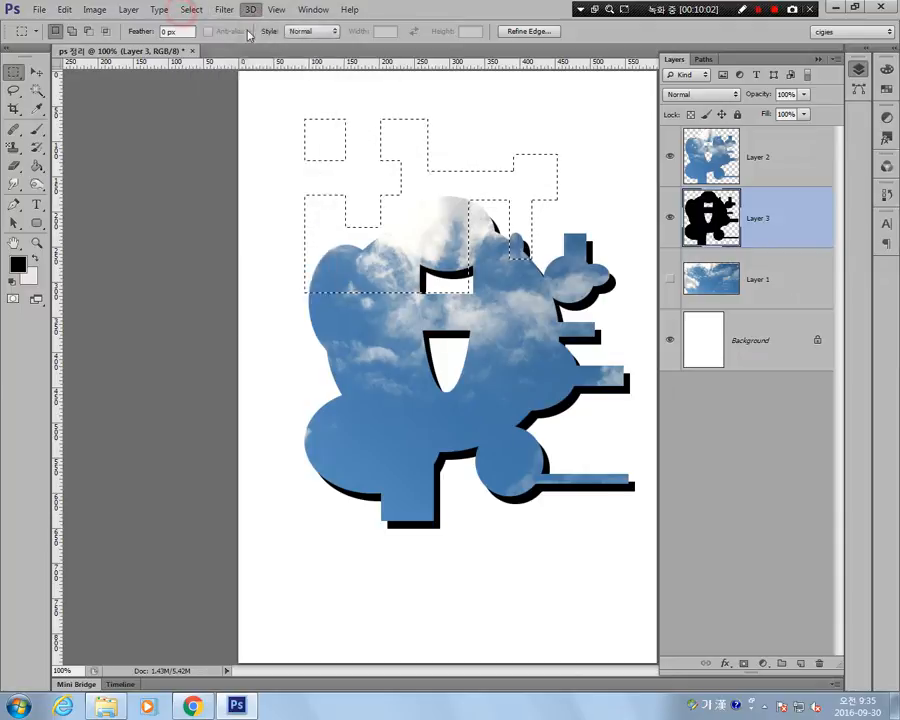
left_click(184, 9)
left_click(212, 38)
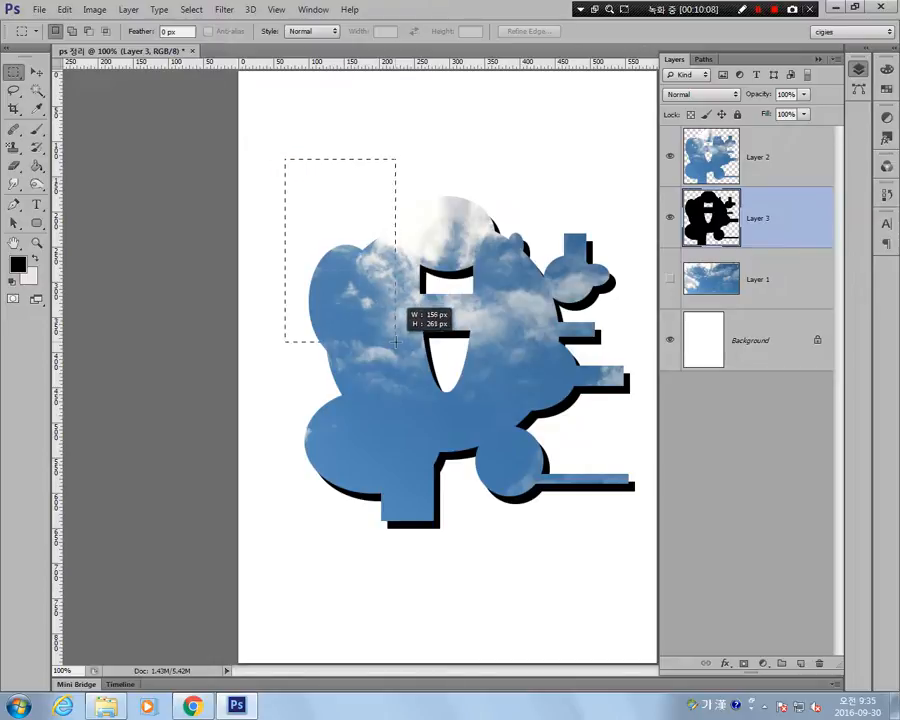
Draw and clear a trial rectangular marquee over the shape's upper left, and set the marquee feather to 10 px.
left_click_drag(395, 342, 408, 281)
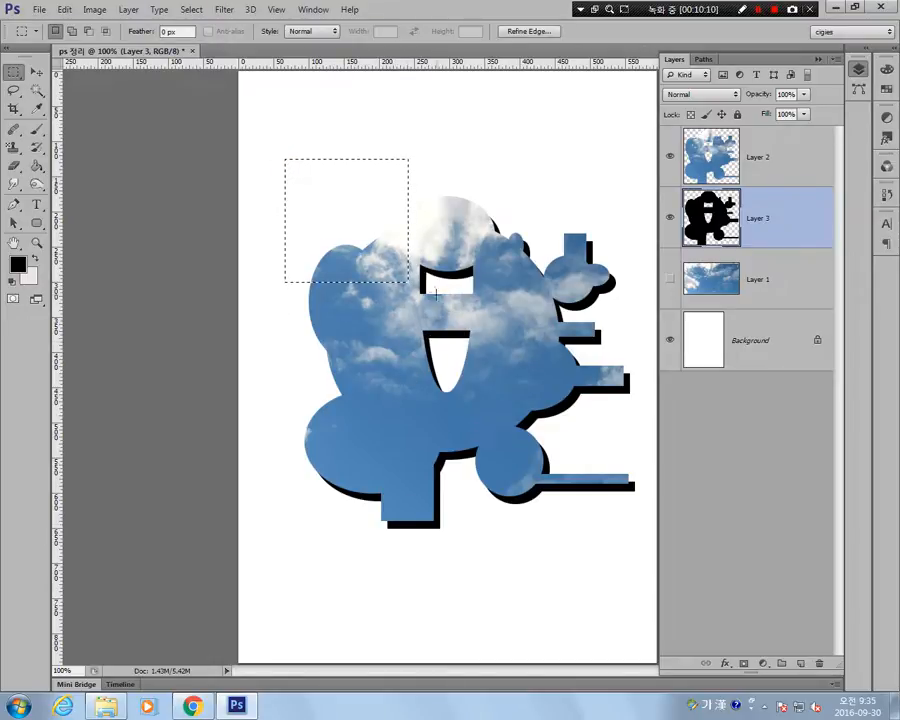
left_click(342, 123)
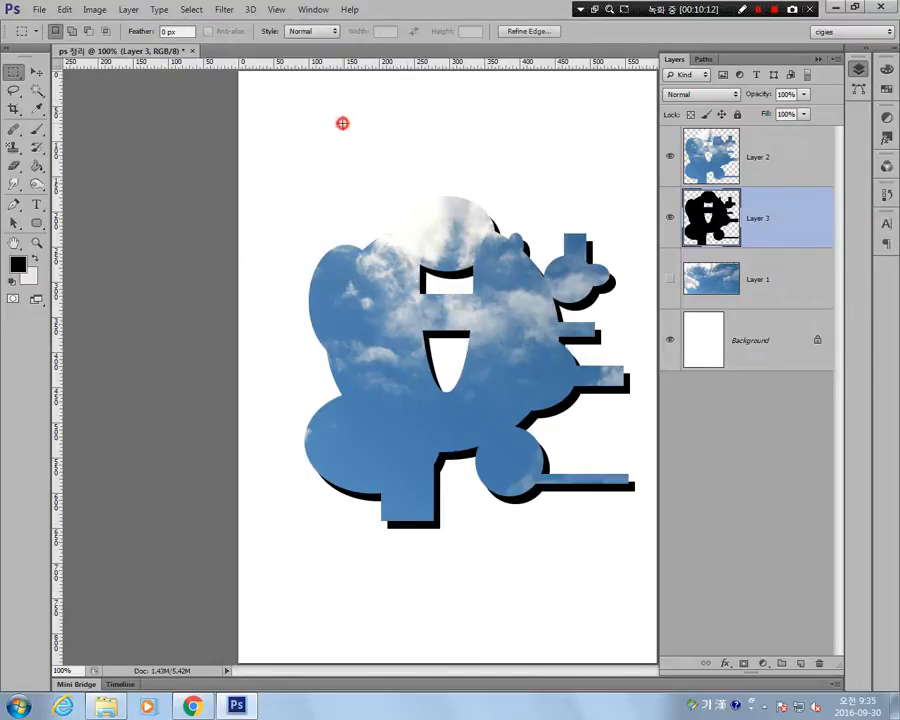
left_click(188, 32)
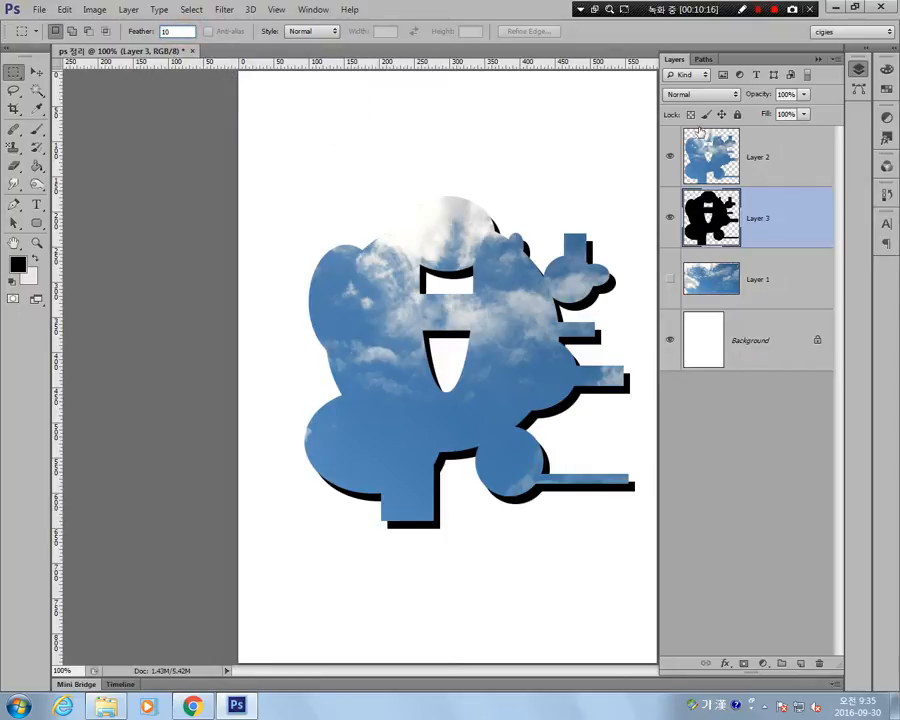
key("Return")
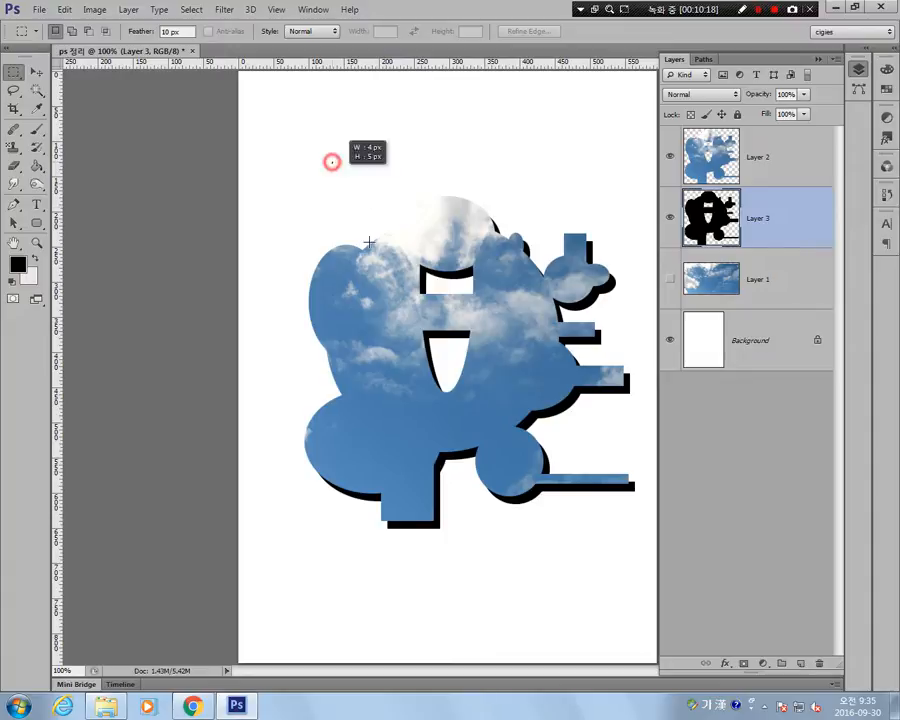
Draw a trial feathered rectangular marquee over the shape's upper left and set the marquee feather to 0 px.
left_click_drag(331, 161, 428, 308)
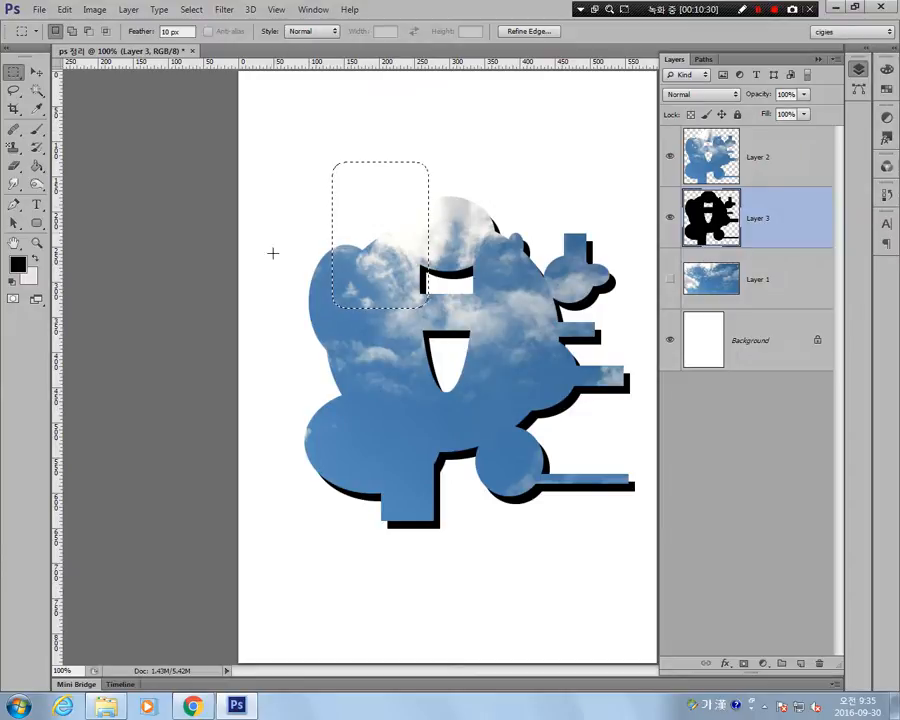
left_click(176, 31)
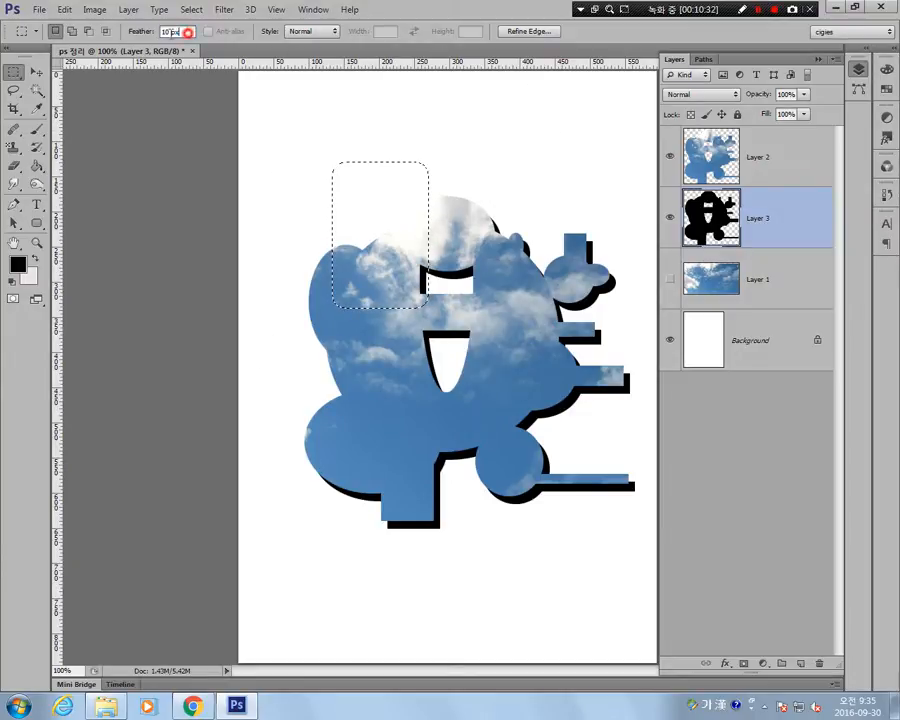
key("Return")
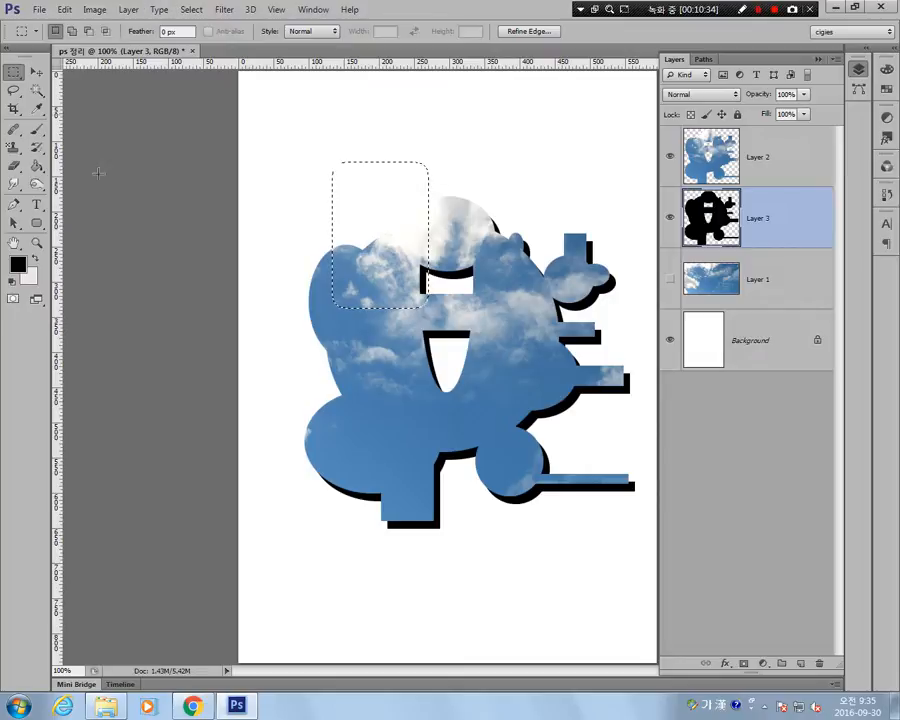
Select a rectangle in the blank area above the shape's left side, fill it with black on Layer 3, and deselect.
left_click_drag(268, 108, 349, 195)
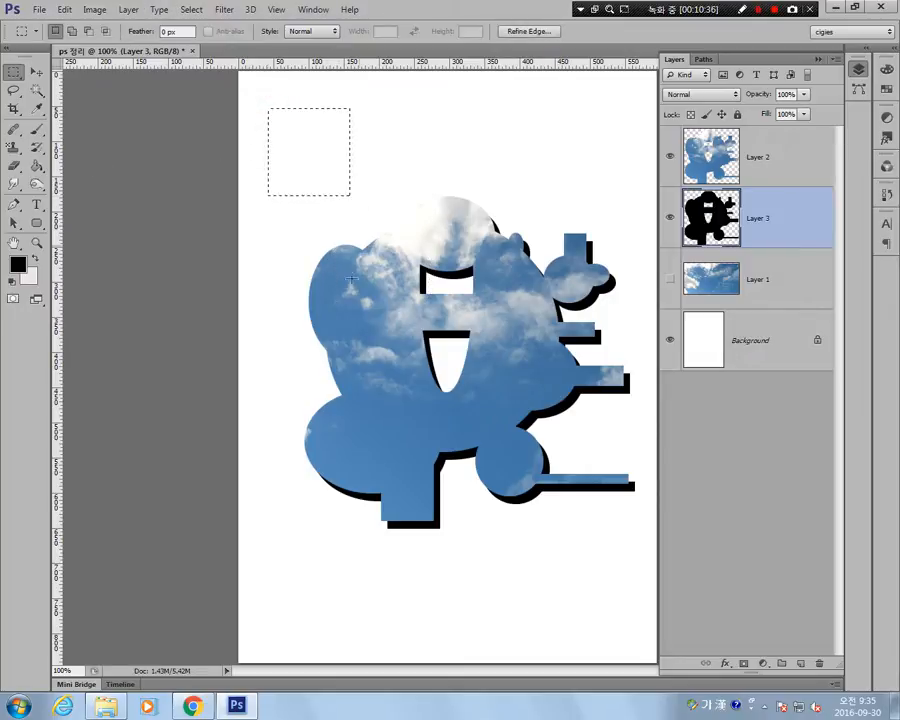
left_click(37, 165)
left_click(279, 145)
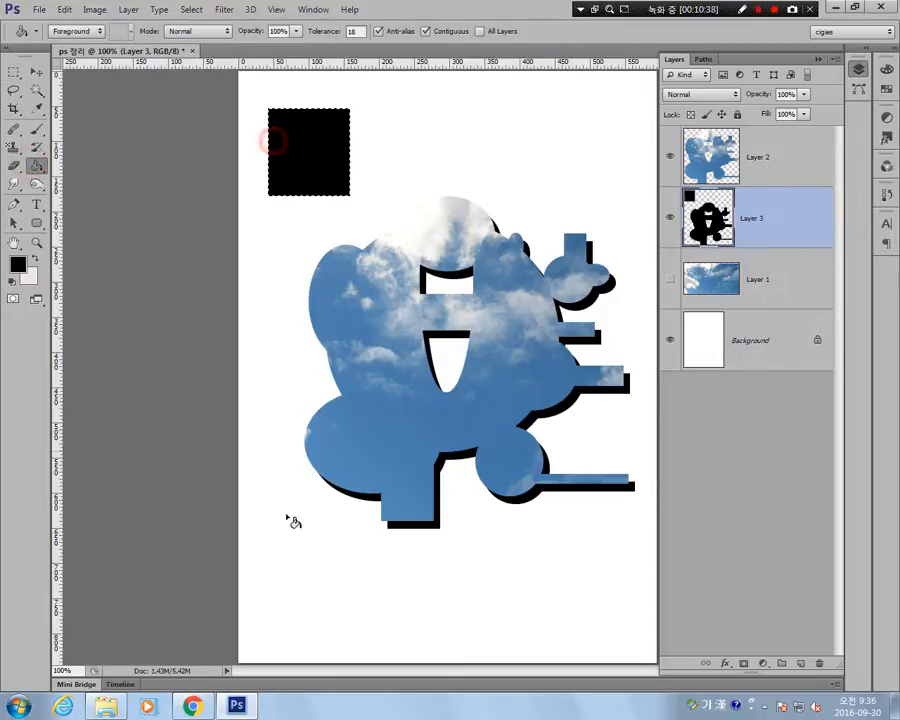
left_click(191, 9)
left_click(206, 38)
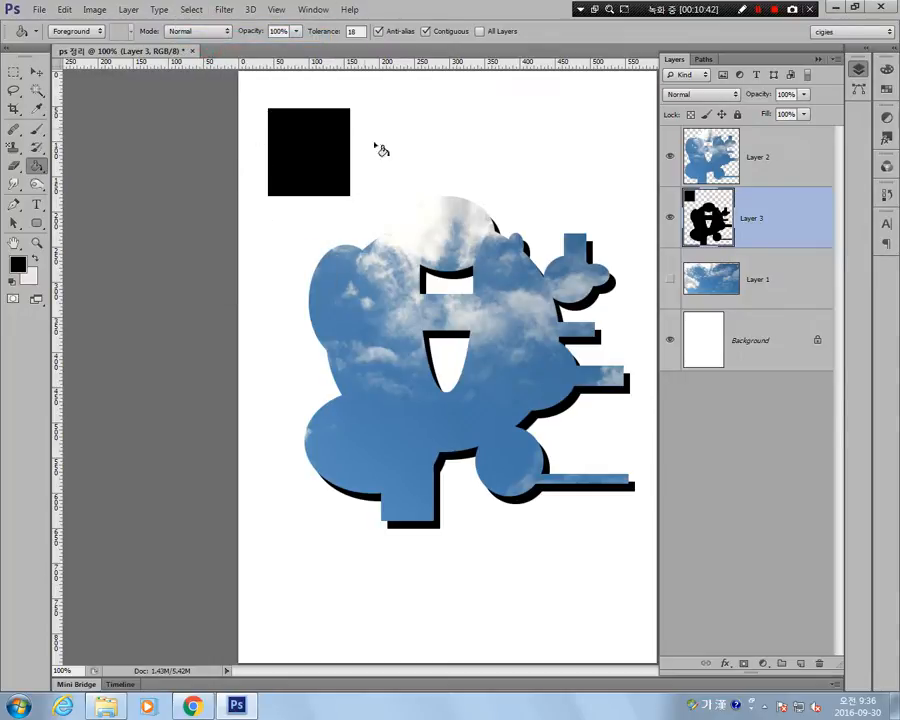
Set the marquee feather to 10 px, fill a second rectangular selection beside the black rectangle with black, and deselect.
left_click(13, 72)
left_click(178, 31)
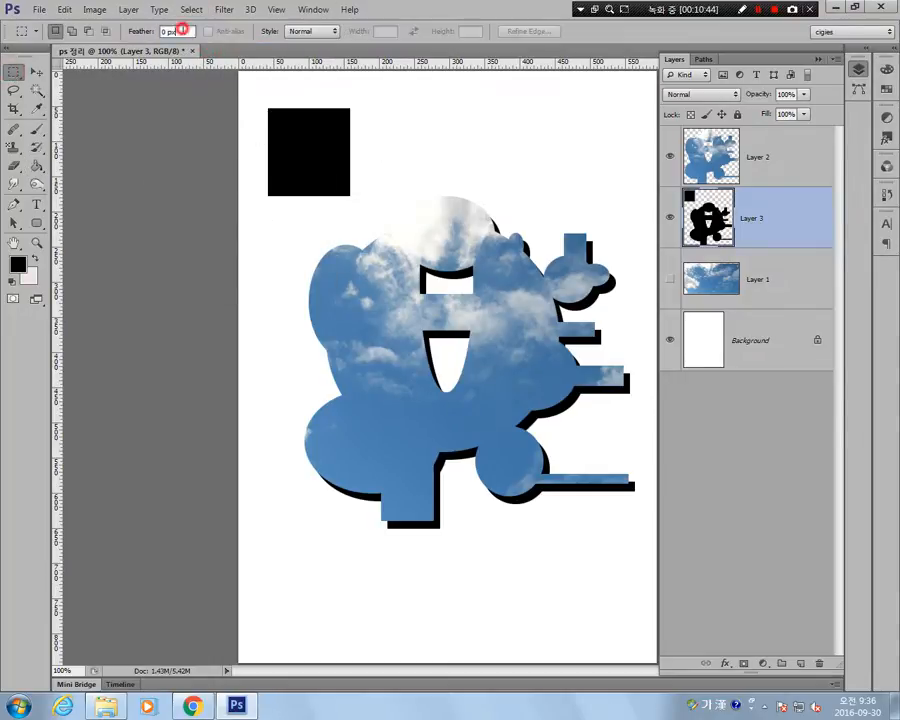
key("Return")
left_click_drag(397, 107, 469, 193)
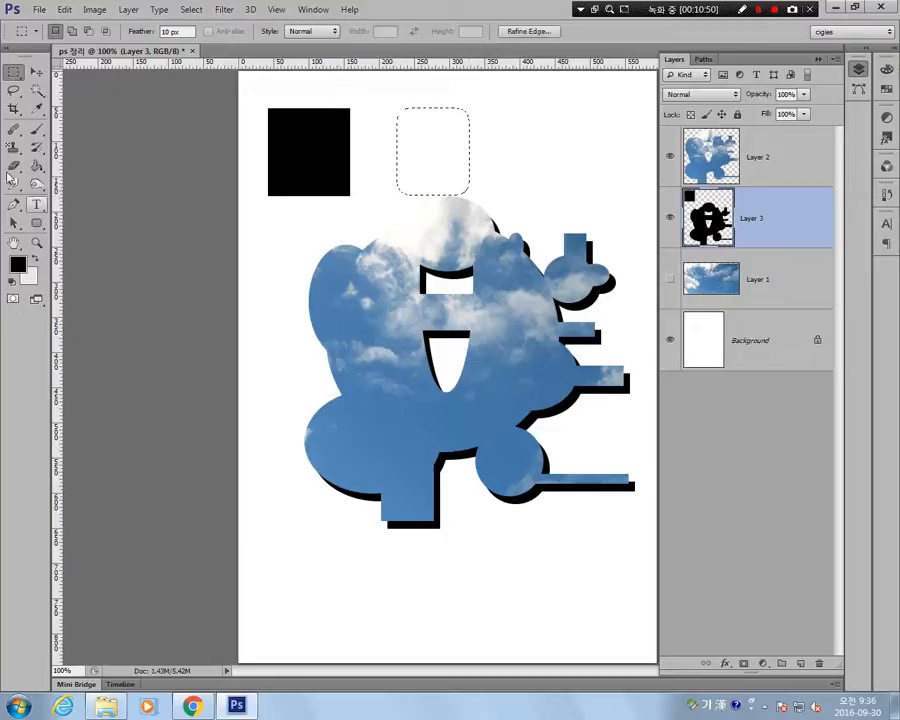
left_click(36, 167)
left_click(416, 152)
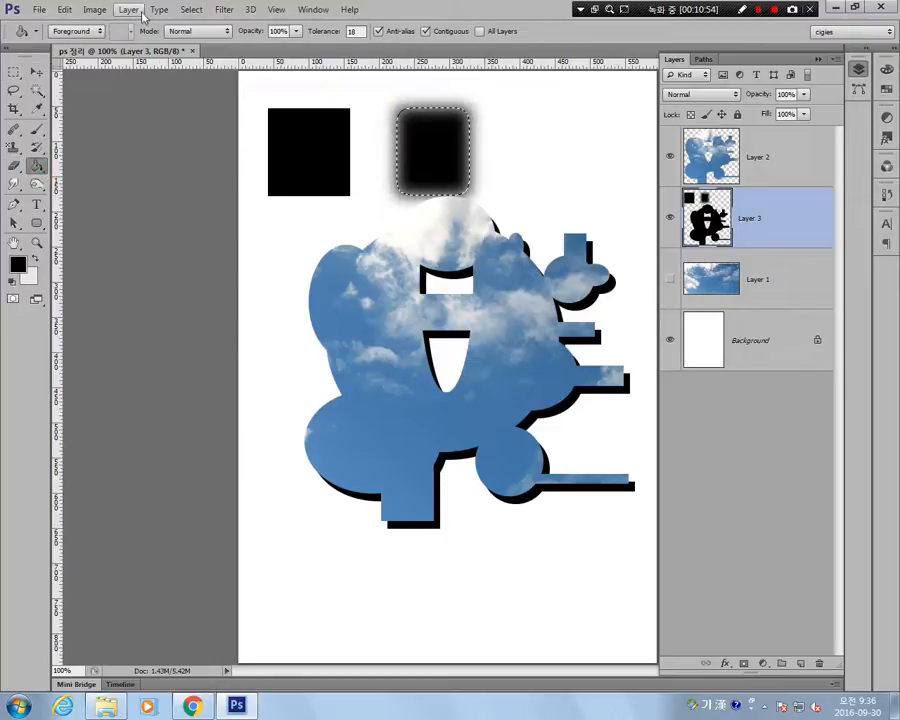
left_click(187, 15)
left_click(215, 37)
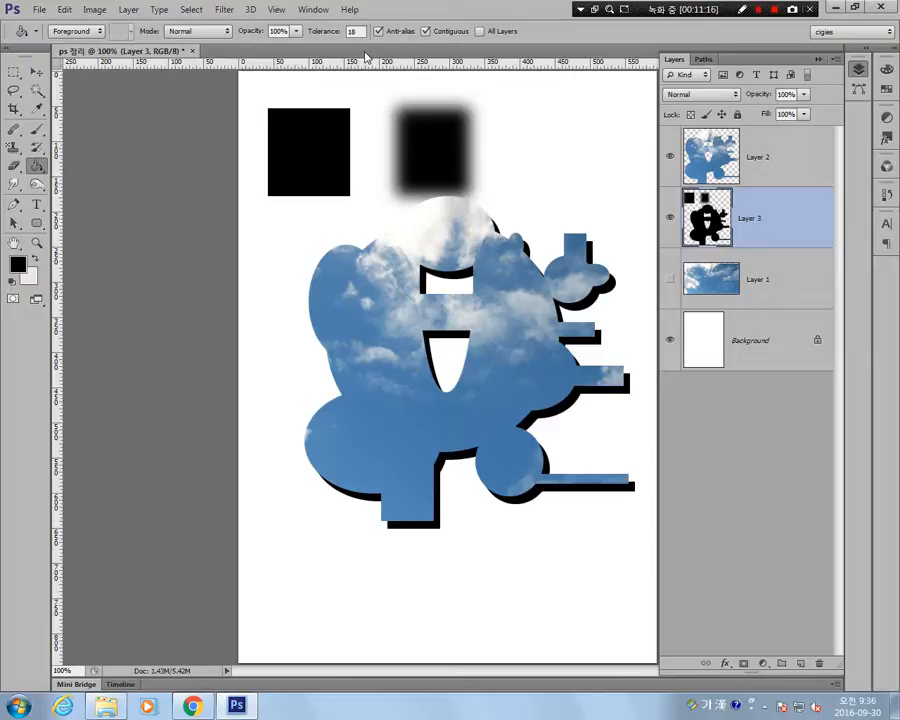
Try freely sized rectangular selections over the shape with the marquee style set to Normal and the 10 px feather.
left_click(12, 75)
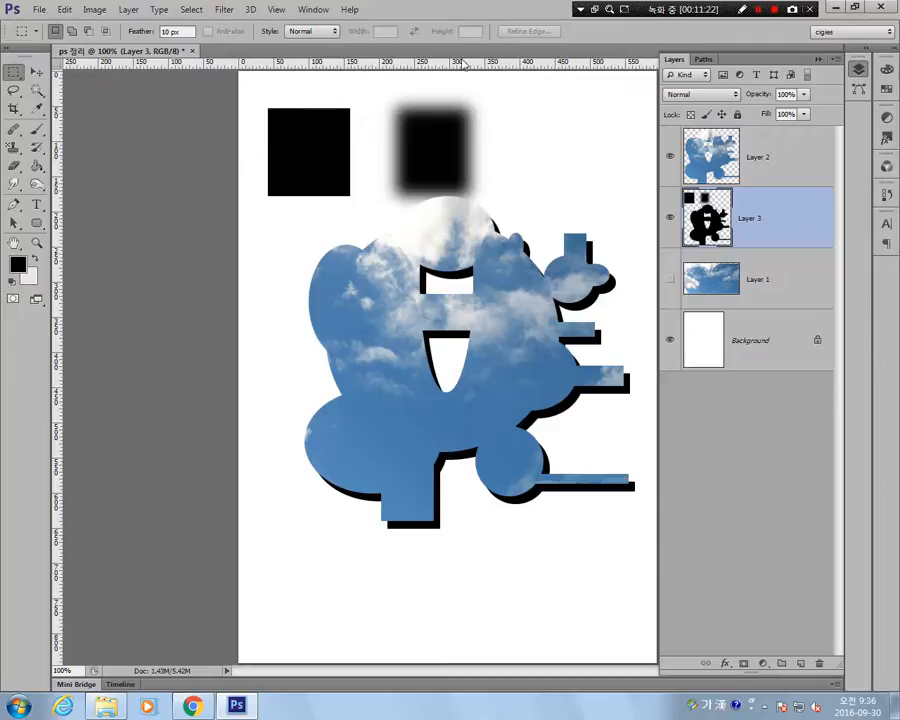
left_click(310, 32)
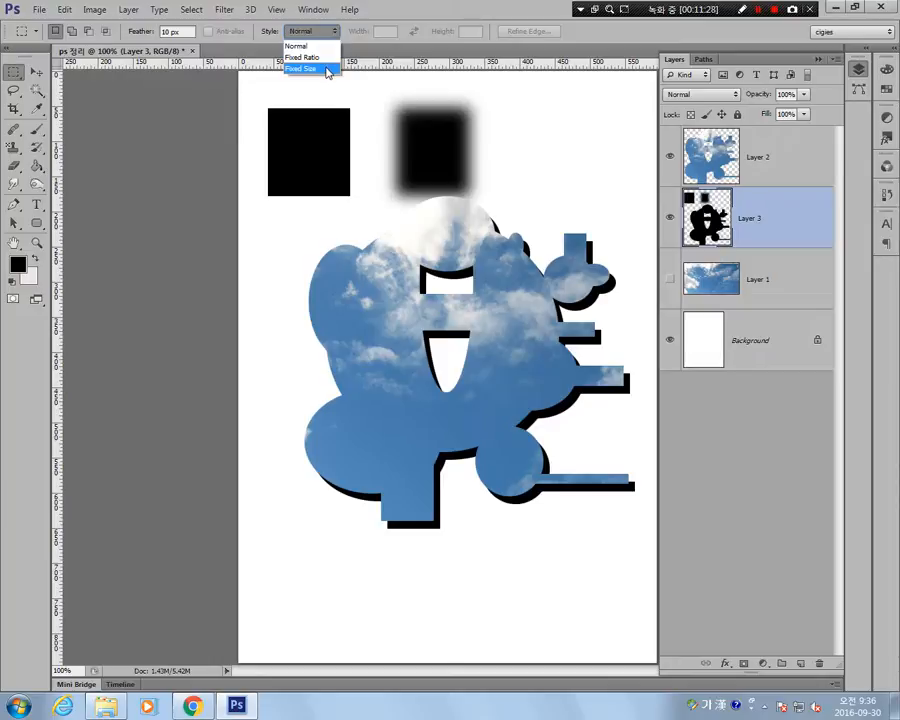
left_click(326, 46)
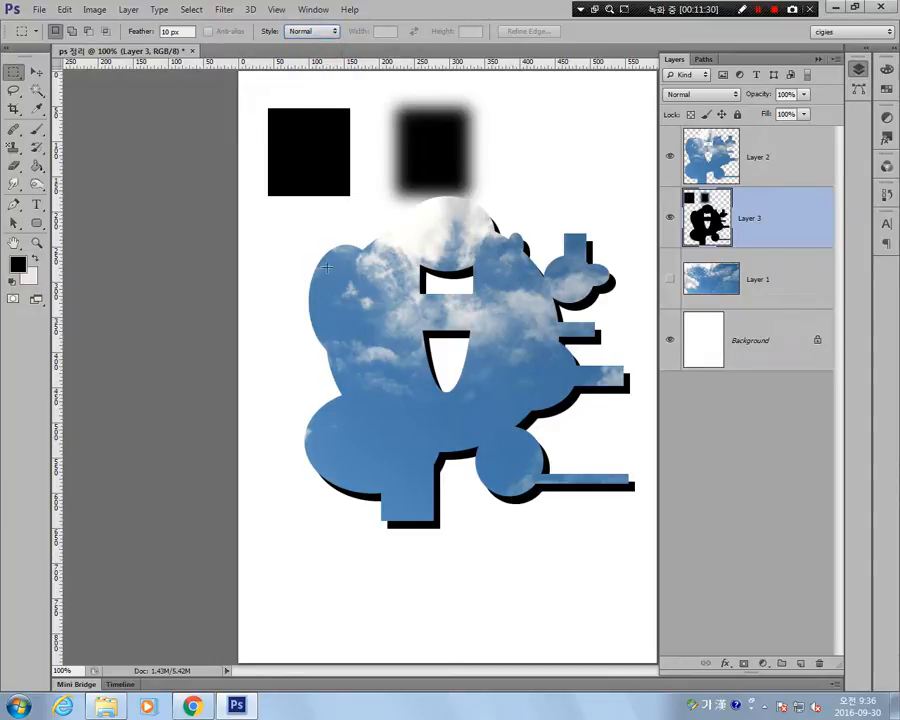
left_click_drag(299, 235, 426, 381)
left_click_drag(579, 236, 438, 445)
left_click_drag(368, 358, 456, 508)
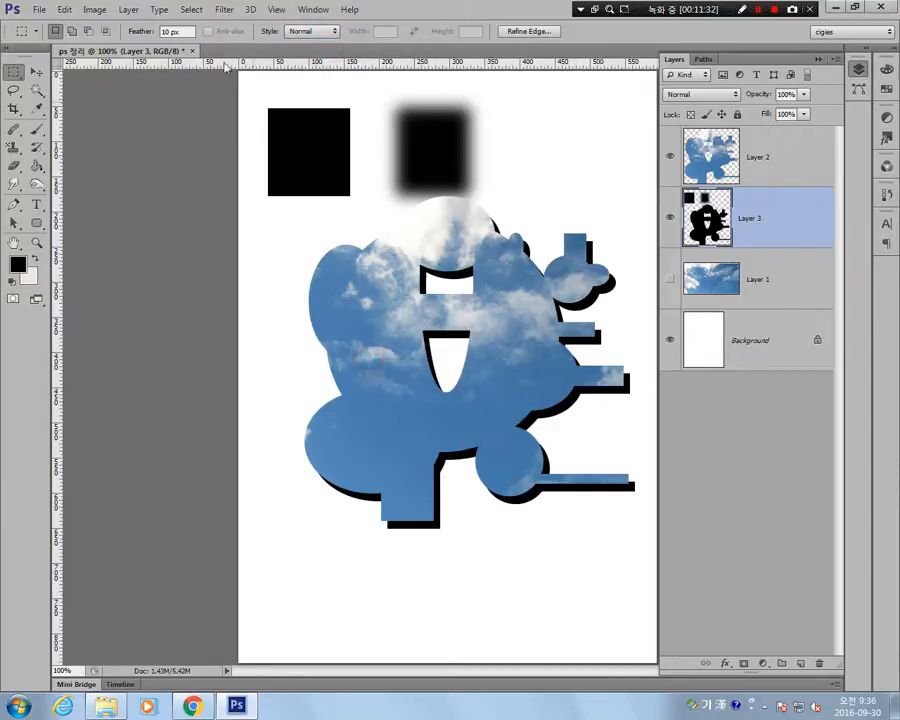
Set the marquee feather to 0 px, draw several free-size trial rectangles over the shape, and deselect.
left_click(177, 31)
type("0")
key("Return")
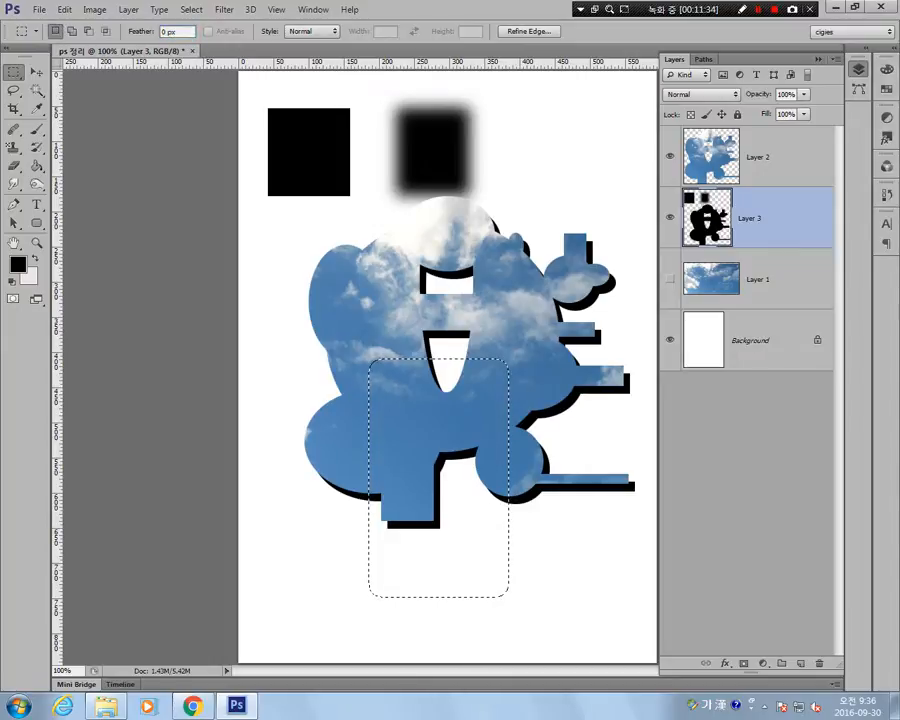
left_click_drag(292, 244, 410, 417)
left_click_drag(506, 250, 363, 466)
left_click_drag(543, 403, 362, 558)
left_click_drag(312, 314, 411, 468)
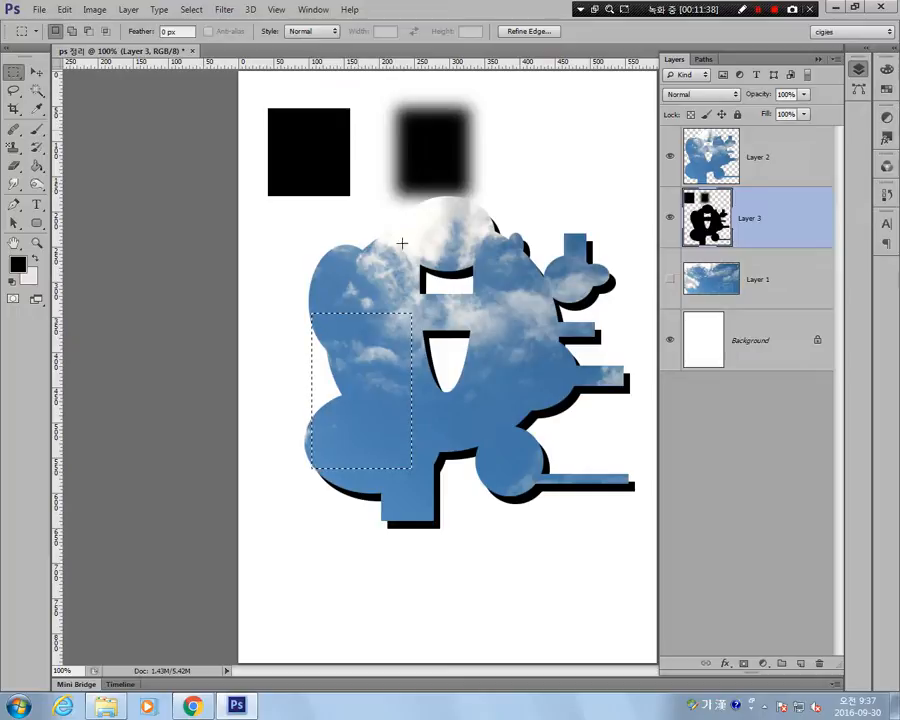
left_click(401, 243)
Compare the Fixed Ratio and Fixed Size marquee styles and choose Fixed Ratio.
left_click(312, 31)
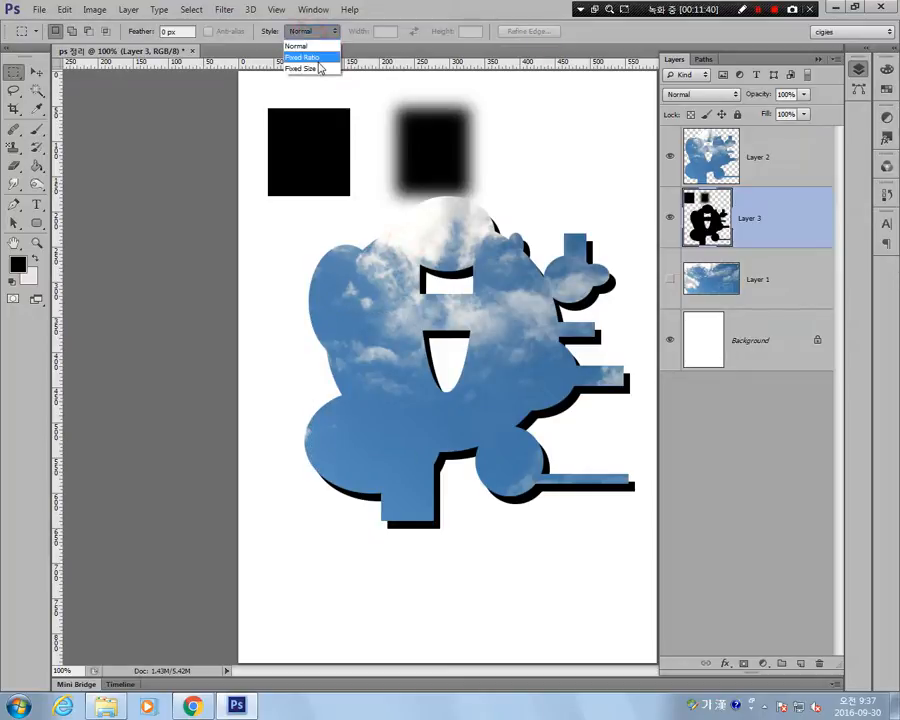
left_click(321, 58)
left_click(330, 31)
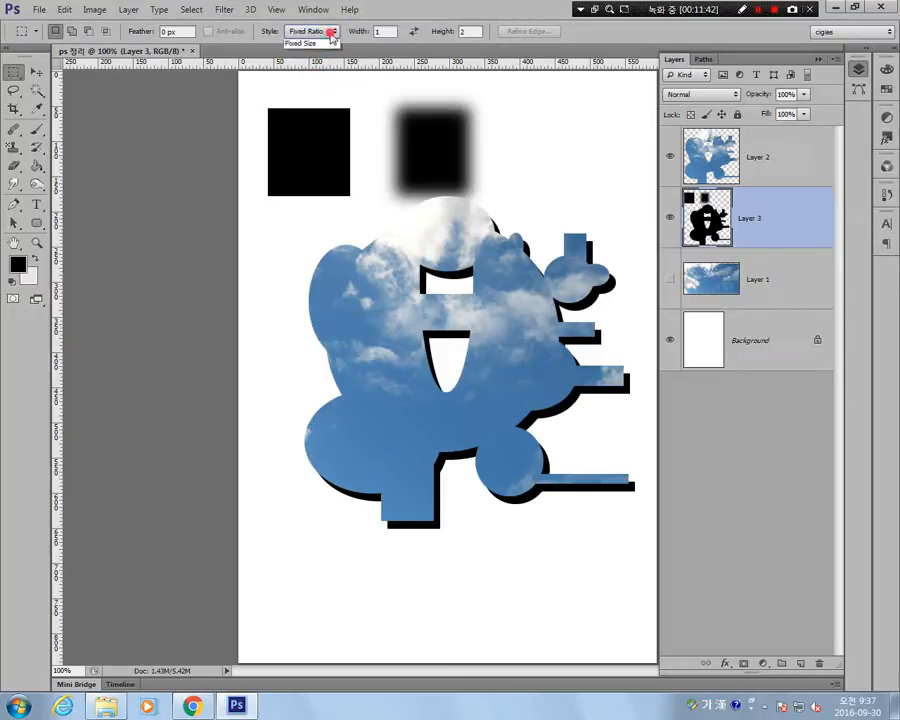
left_click(326, 63)
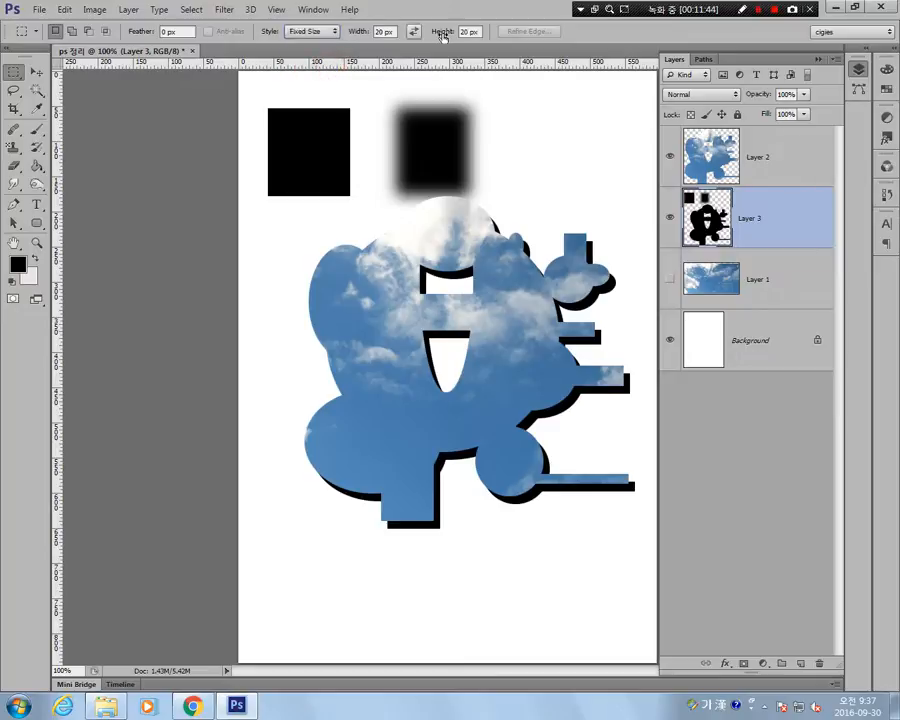
left_click(310, 31)
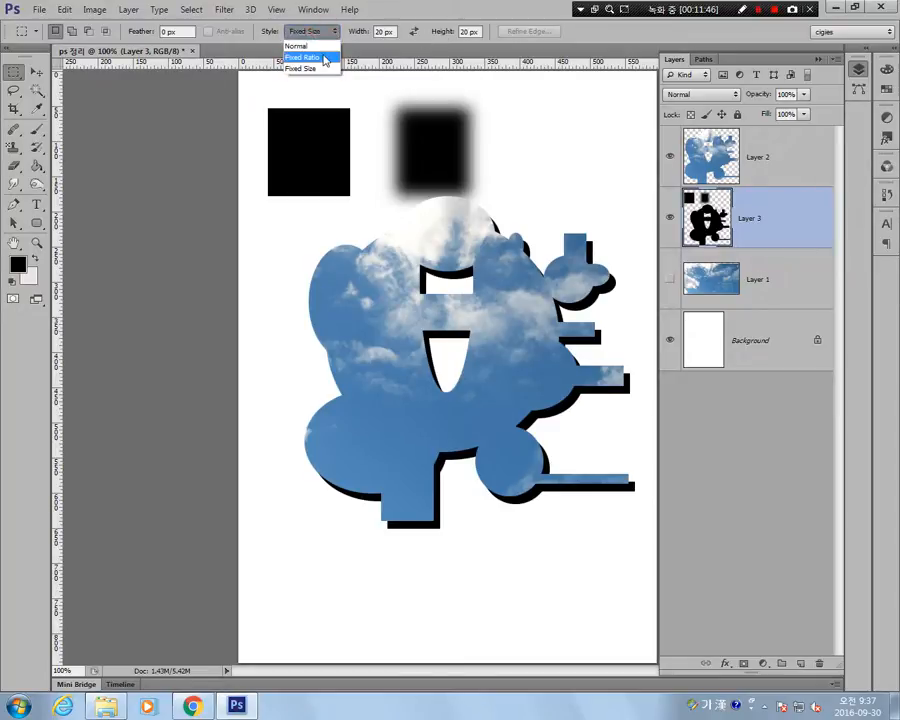
left_click(328, 56)
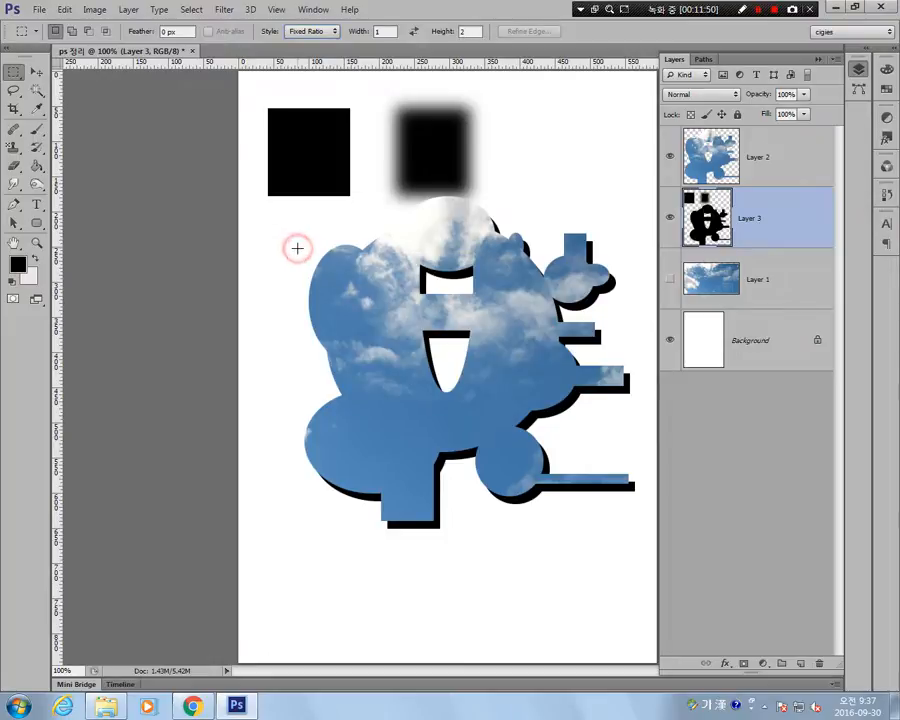
Draw several trial selections over the shape at the fixed 1:2 width-to-height ratio and deselect.
left_click_drag(285, 247, 562, 548)
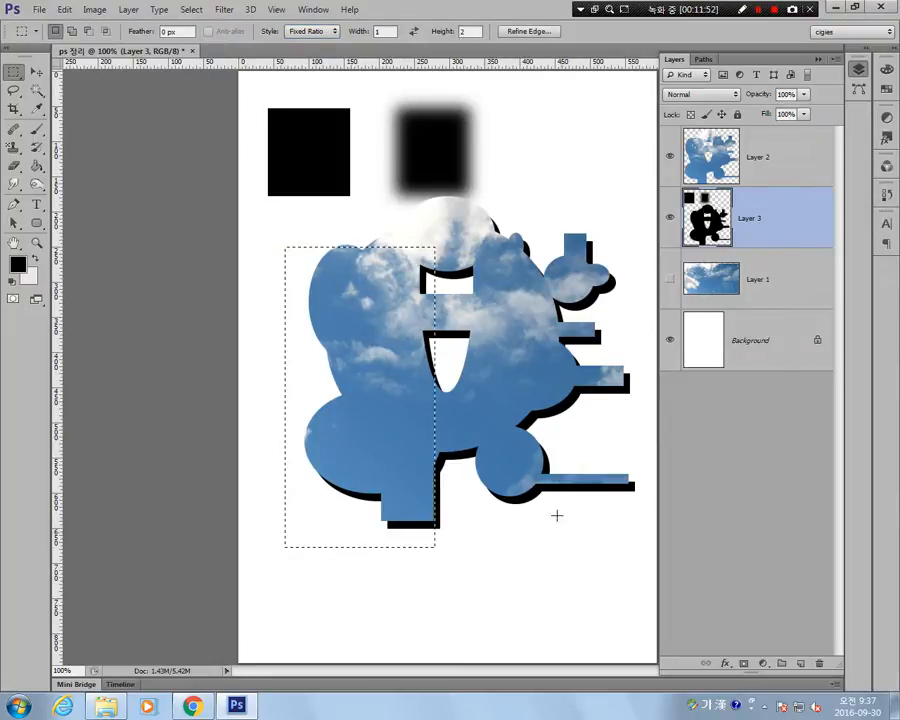
left_click_drag(585, 227, 401, 492)
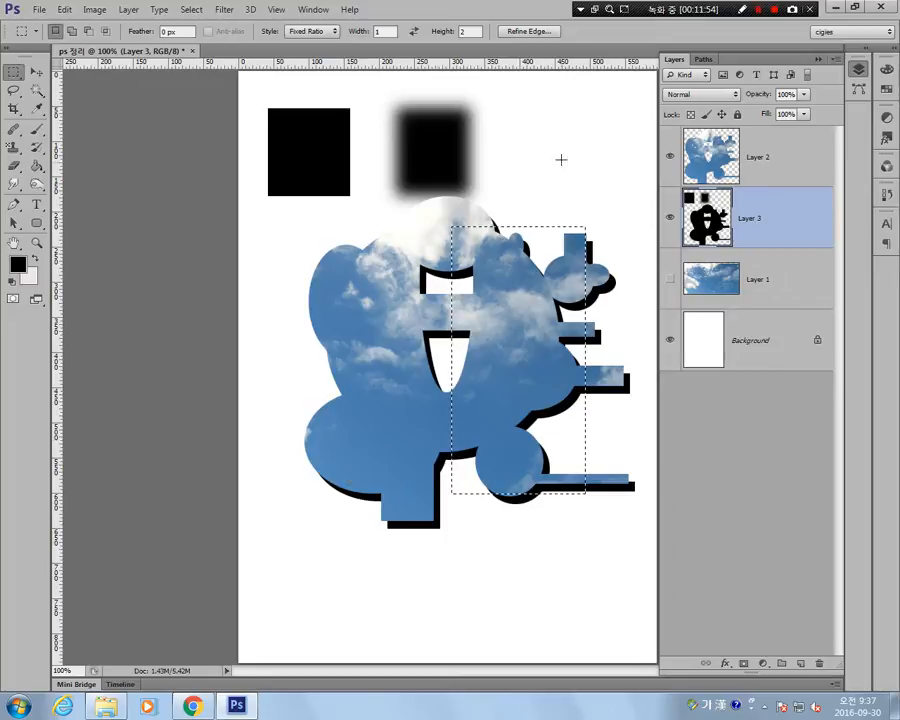
left_click_drag(585, 159, 482, 368)
left_click_drag(284, 285, 413, 541)
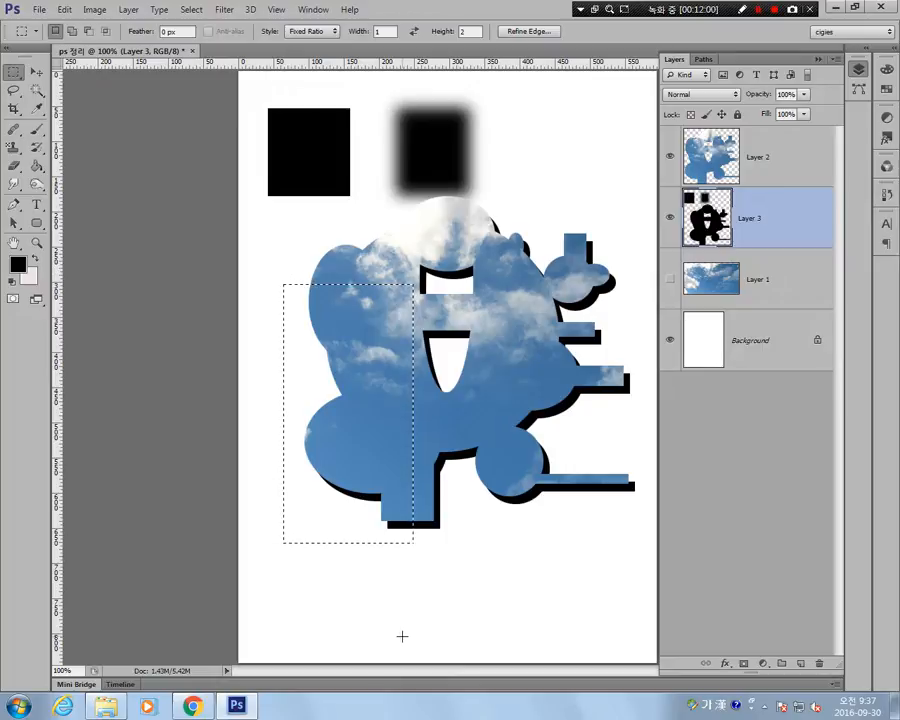
left_click(566, 203)
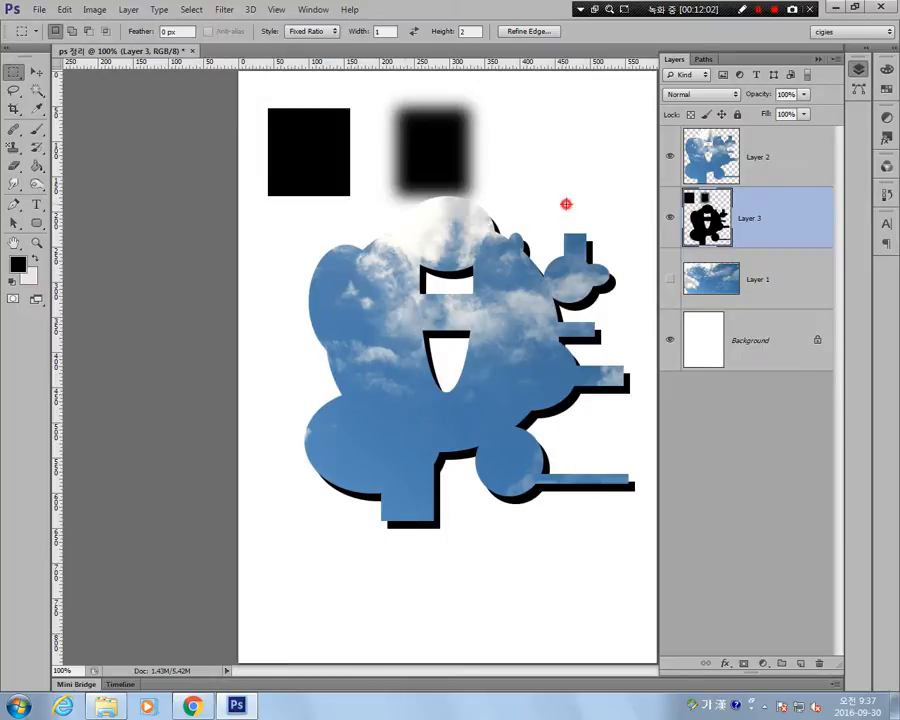
Set the marquee style to Fixed Size and place trial 20 × 20 px selections at various spots around the canvas.
left_click(311, 31)
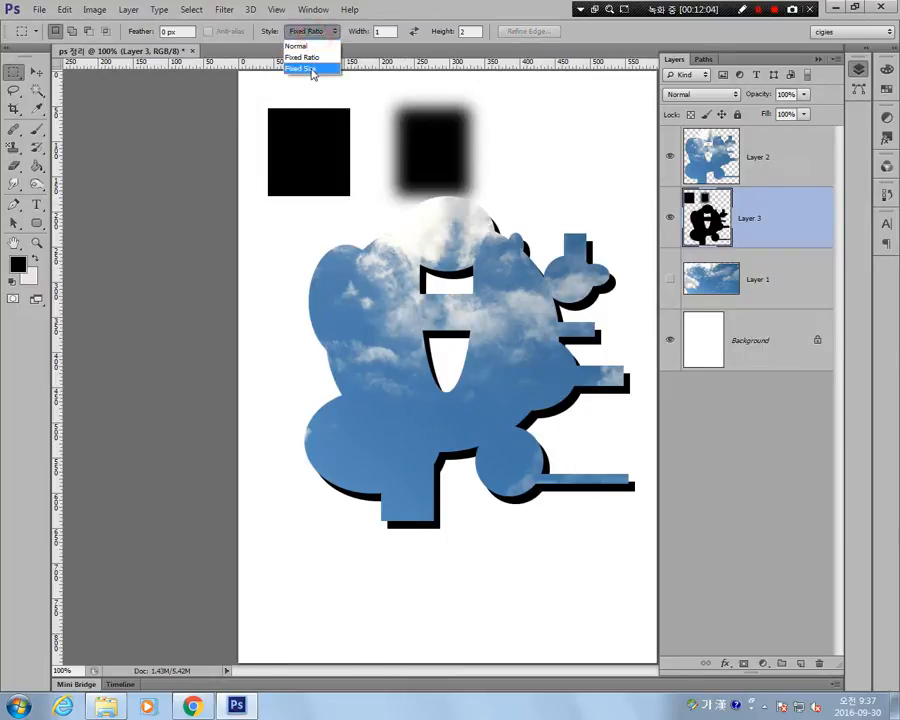
left_click(300, 69)
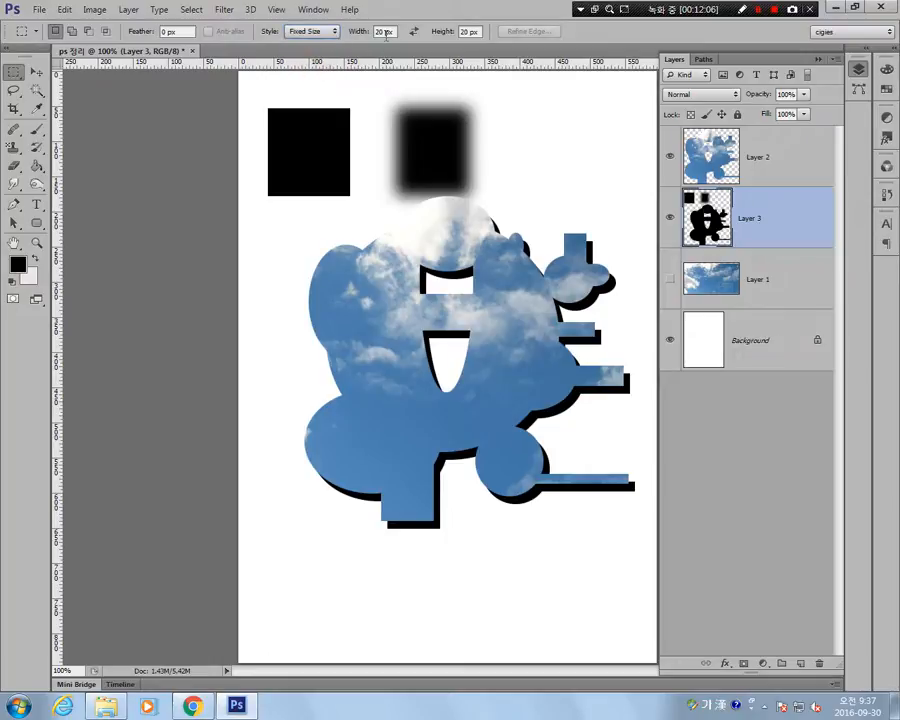
left_click(293, 264)
left_click(566, 144)
left_click(584, 422)
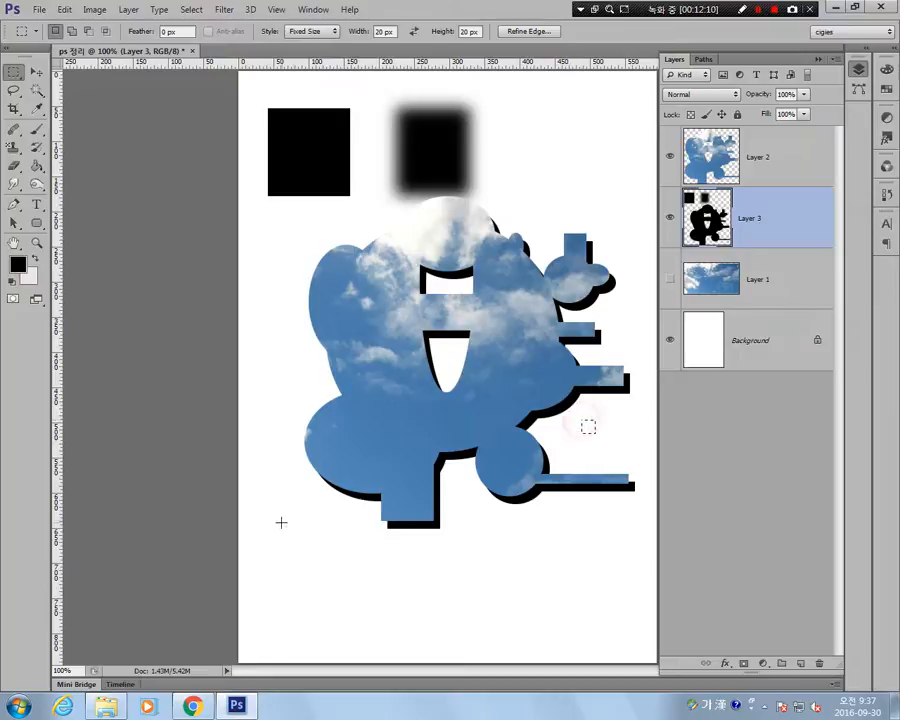
left_click(281, 522)
left_click(305, 364)
left_click(402, 555)
left_click(282, 297)
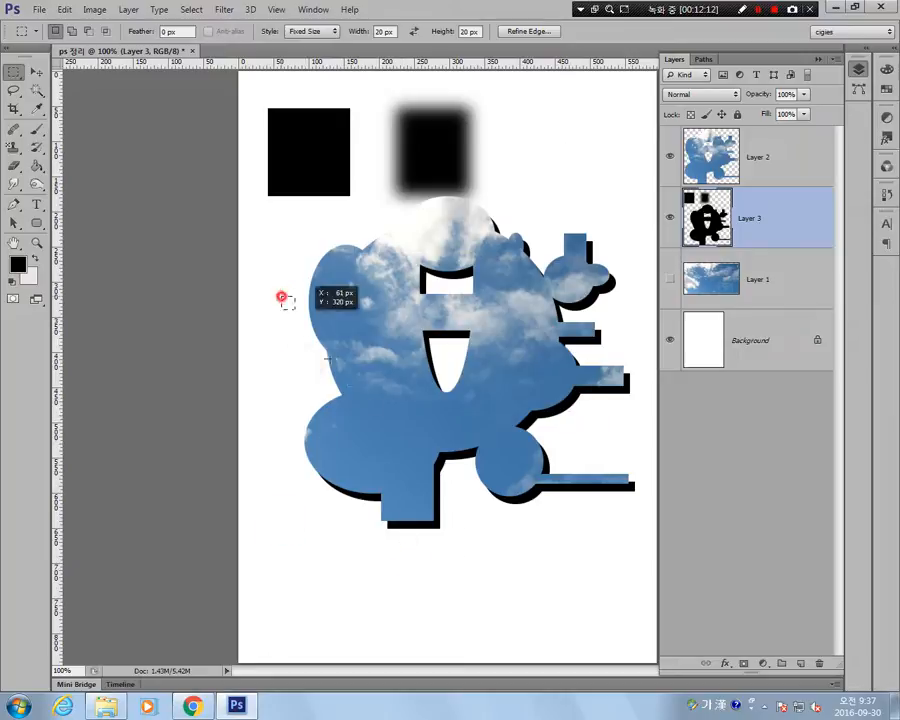
left_click(437, 471)
left_click(284, 403)
left_click(269, 238)
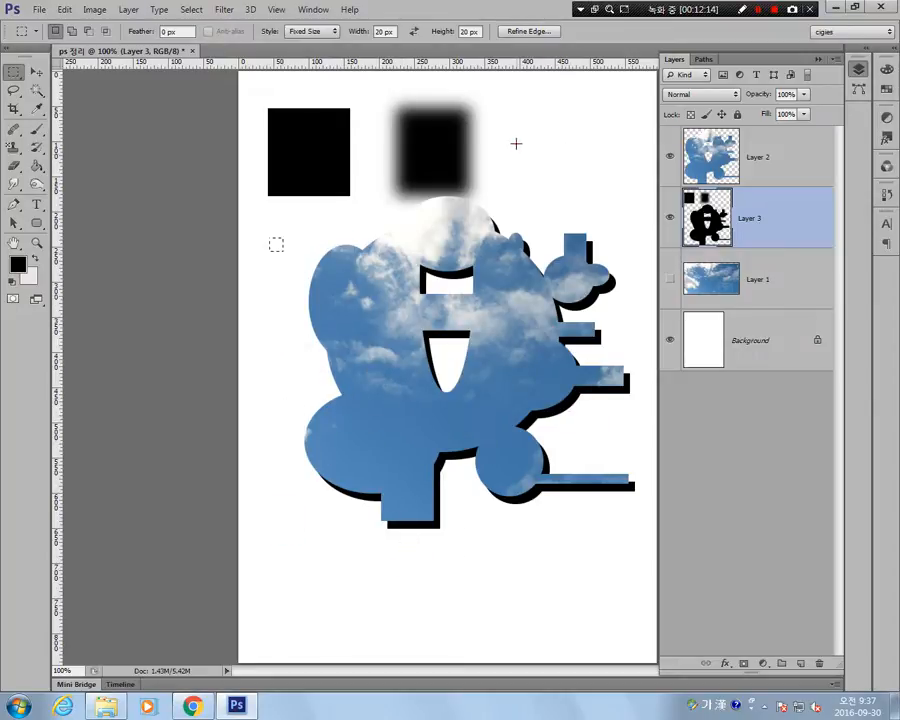
left_click(578, 189)
left_click(341, 438)
left_click(350, 550)
left_click(540, 599)
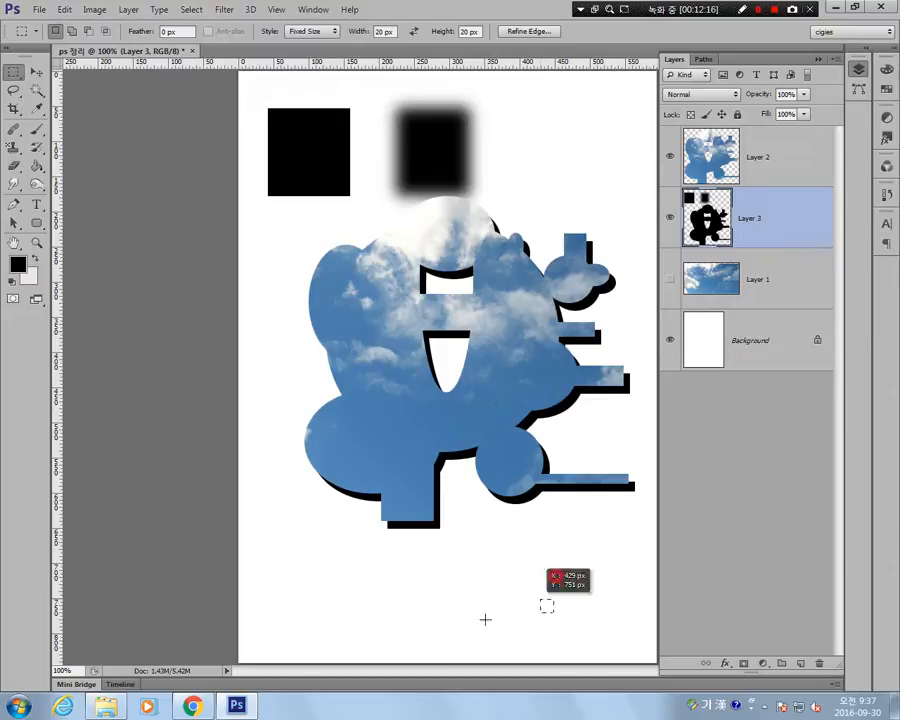
left_click_drag(485, 619, 266, 337)
left_click_drag(583, 167, 305, 504)
left_click_drag(445, 582, 383, 325)
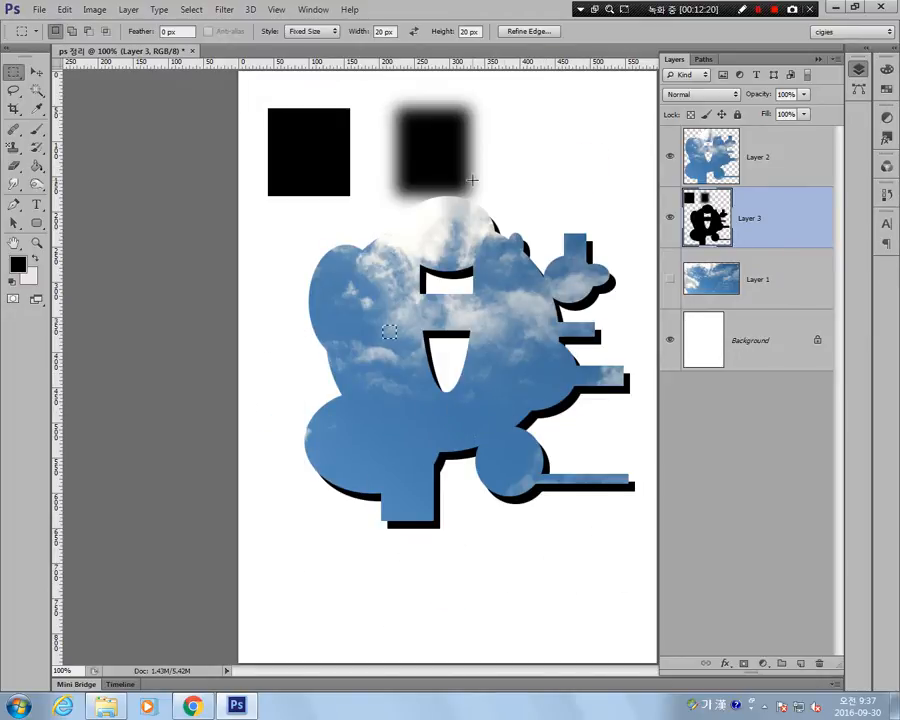
Return the marquee style to Normal, draw three trial rectangles of different proportions over the shape, and deselect.
left_click(317, 34)
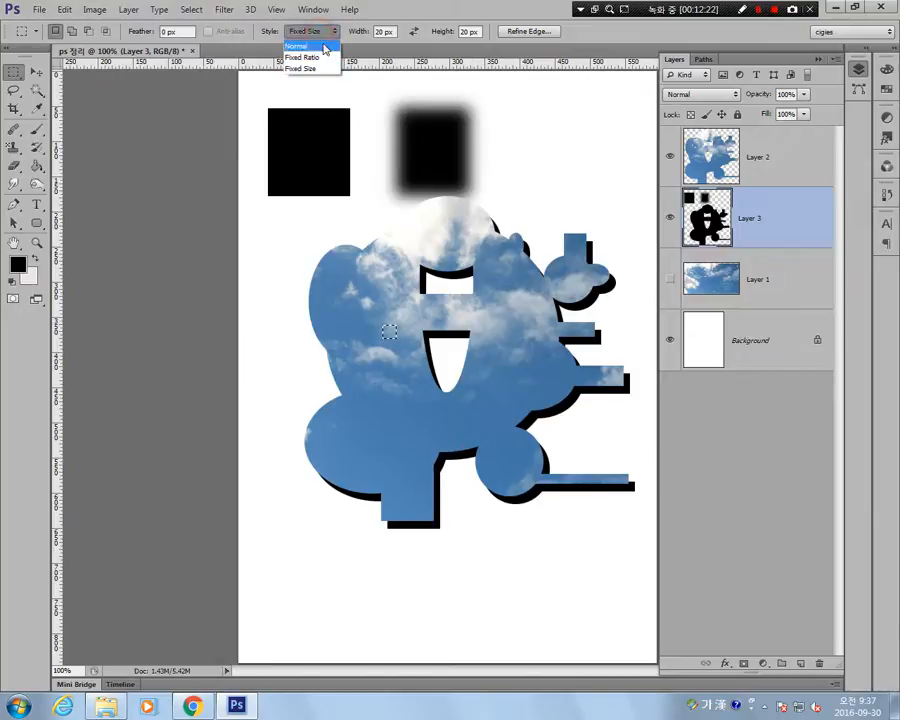
left_click(324, 47)
left_click_drag(280, 262, 443, 490)
left_click_drag(582, 253, 418, 418)
left_click_drag(527, 565, 303, 393)
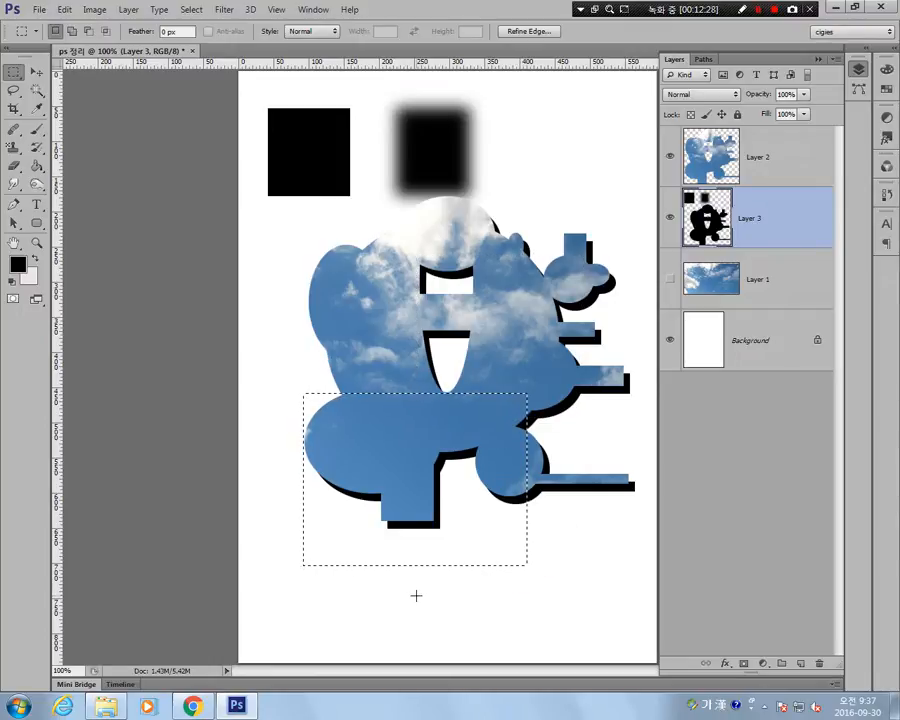
left_click(563, 596)
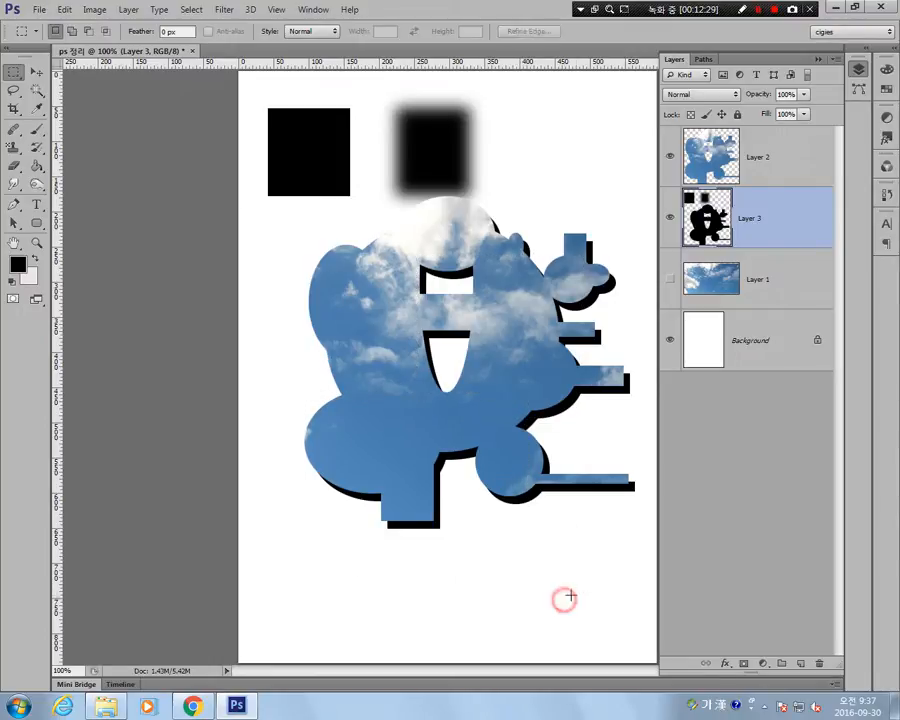
Set the marquee to a fixed size of 92 × 52 mm and place the selection in the blank area below the shape.
left_click(311, 32)
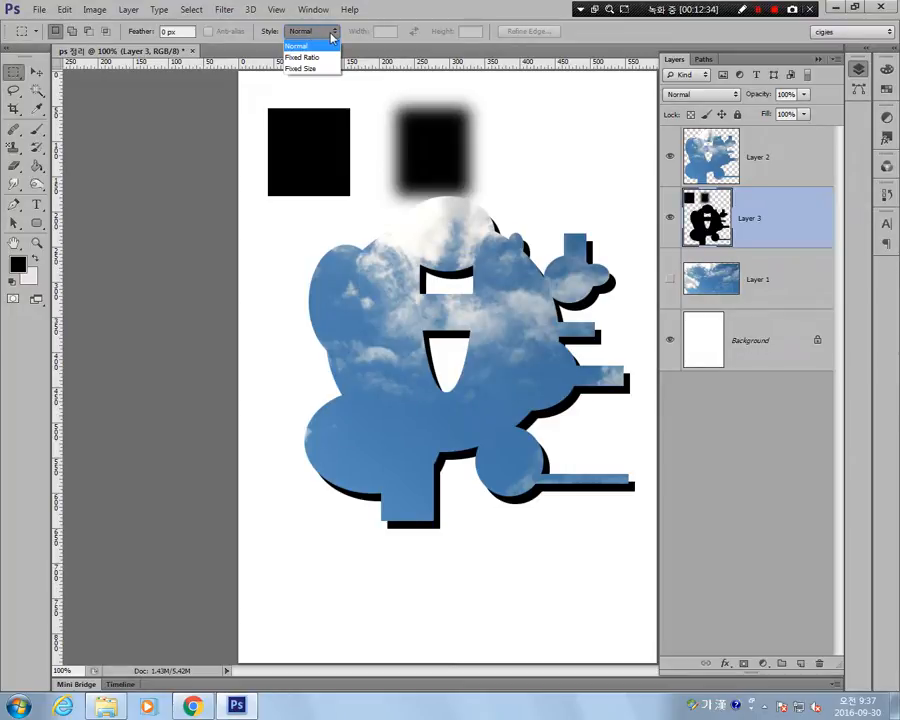
left_click(325, 71)
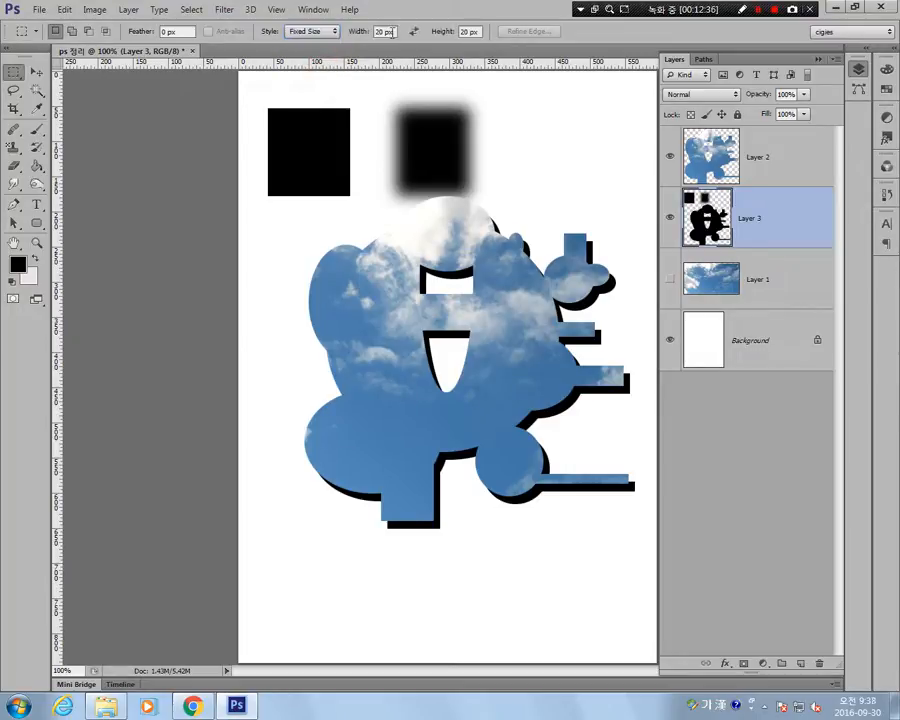
left_click(393, 32)
type("92ㅡㅡ")
key("BackSpace")
key("BackSpace")
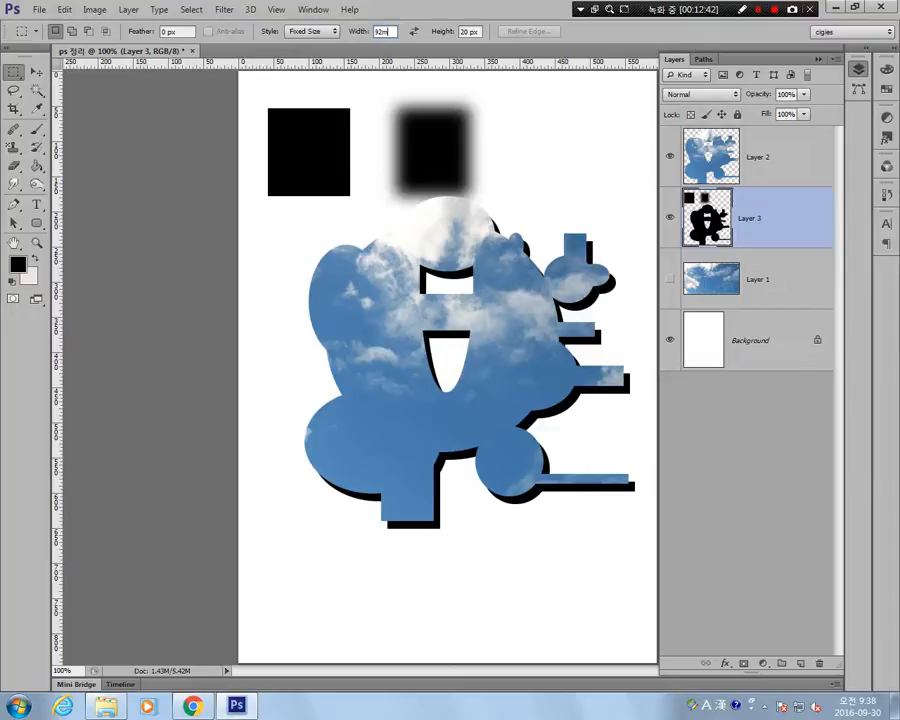
key("Tab")
left_click(288, 415)
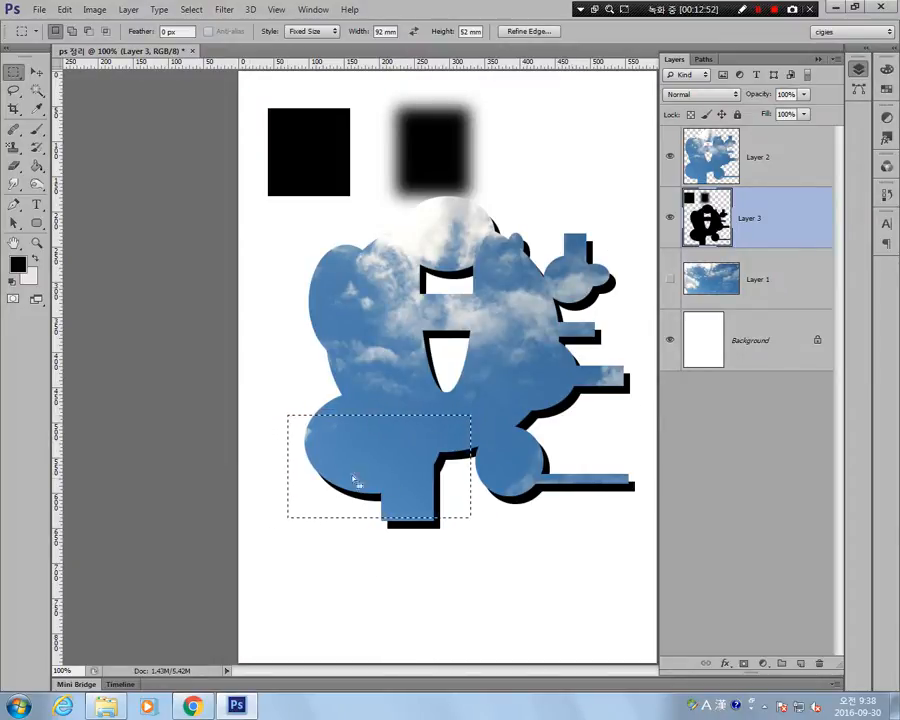
left_click_drag(355, 480, 390, 603)
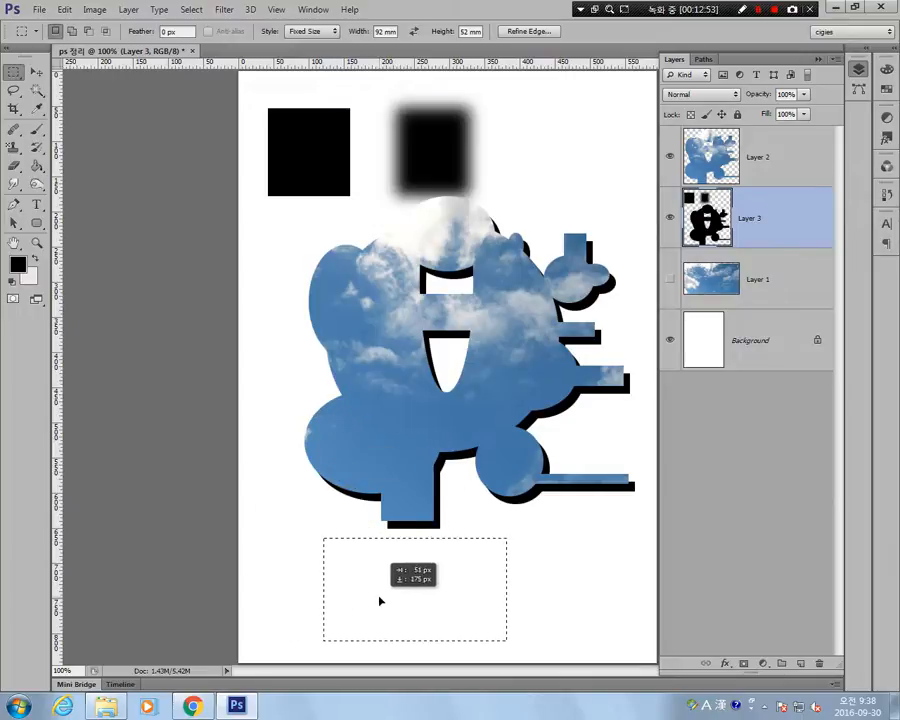
Add a new layer above Layer 3, swap the foreground and background colors, and bucket-fill the selection with the light color.
left_click(800, 664)
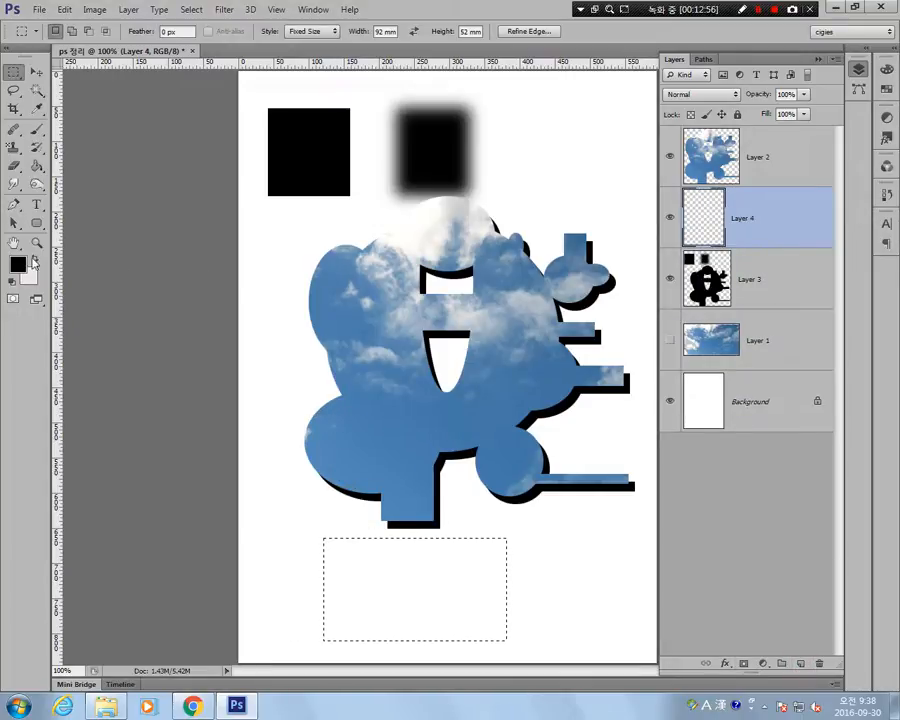
key("x")
left_click(37, 166)
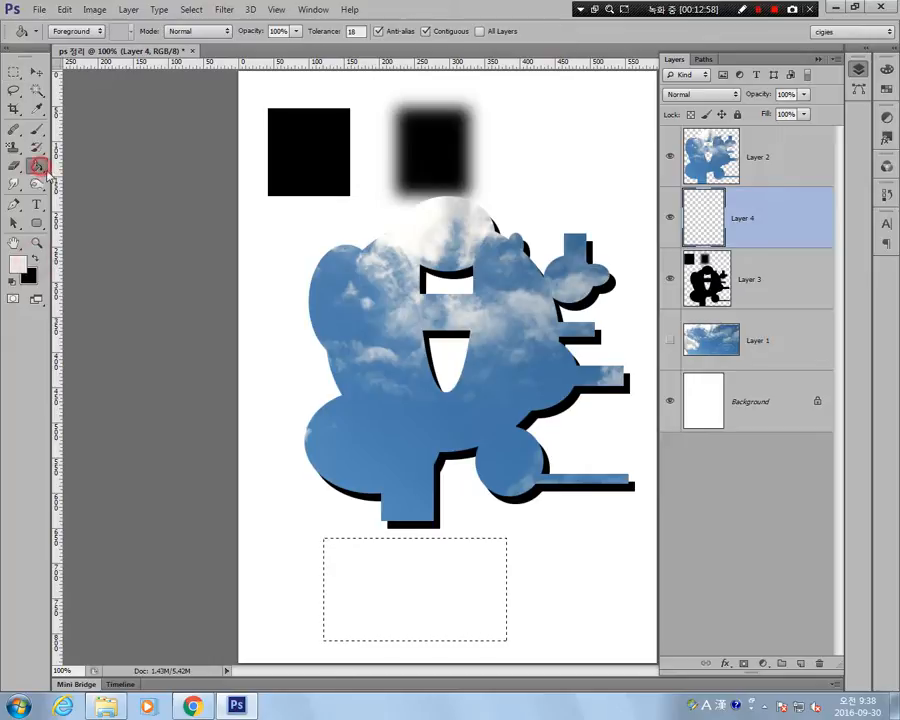
left_click(393, 603)
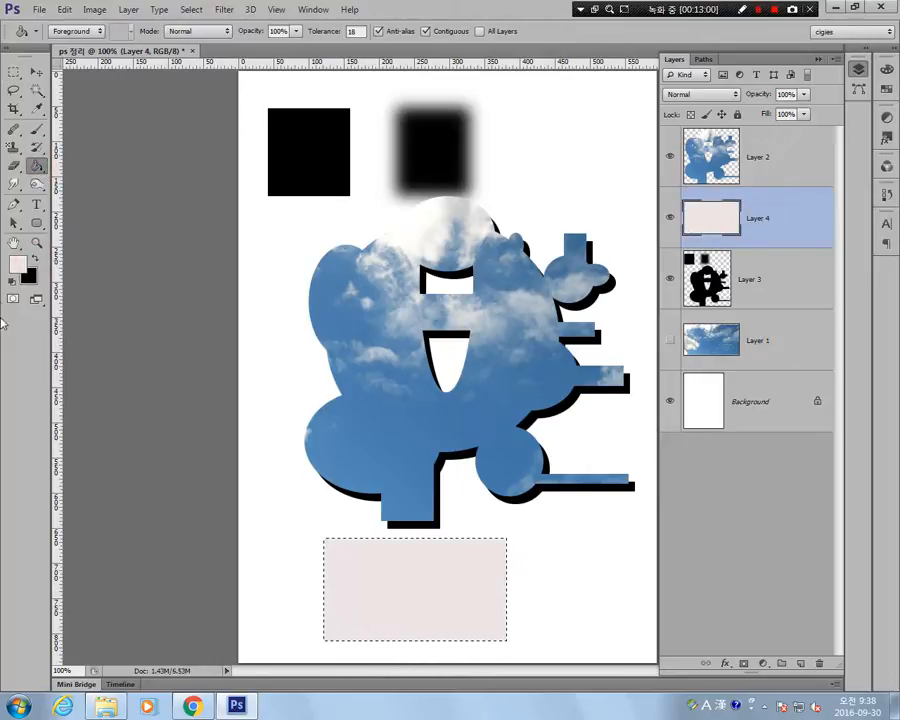
Change the foreground color to pure white (ffffff) and refill the selected rectangle with it.
left_click(17, 264)
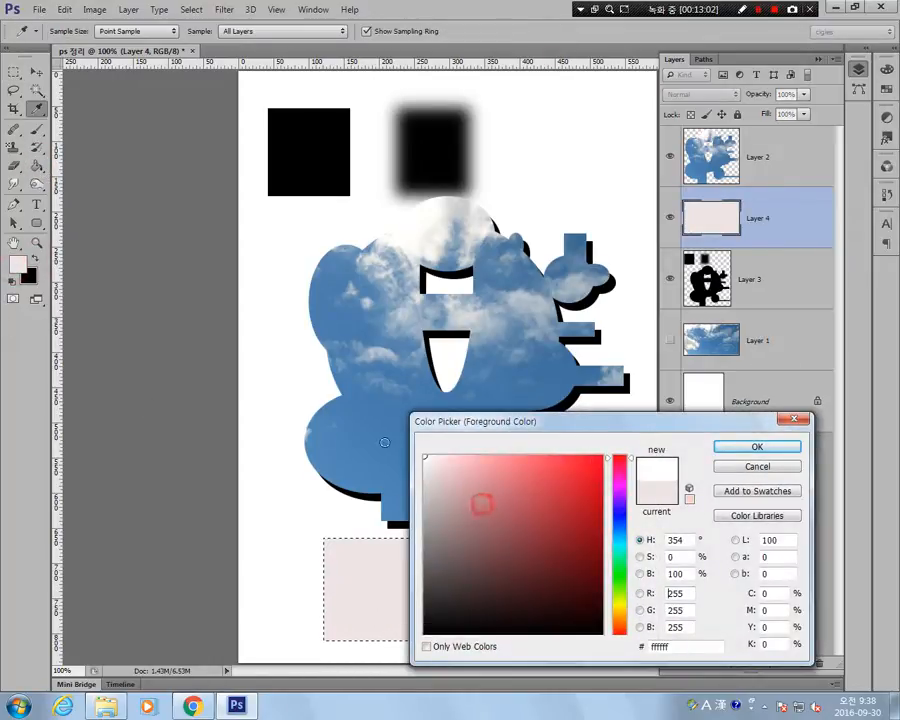
left_click(776, 446)
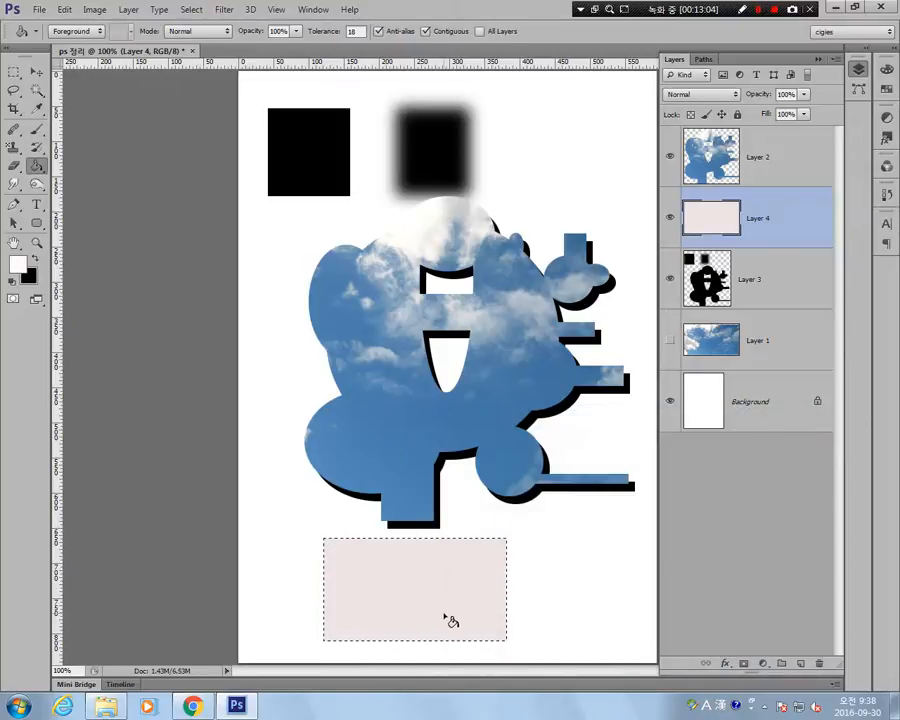
left_click(445, 612)
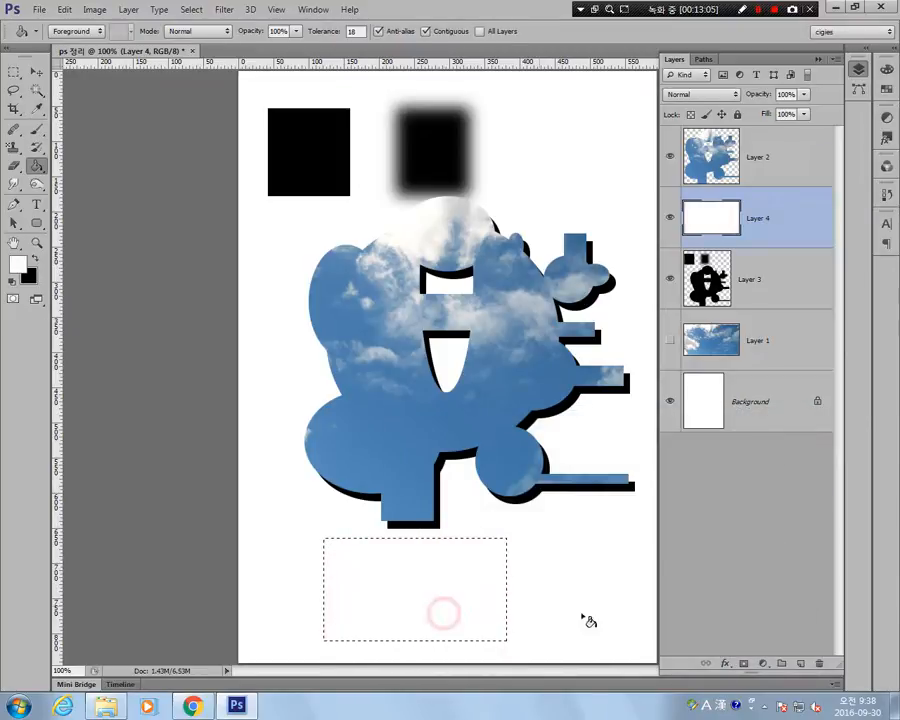
Place another fixed-size selection below the shape, return the marquee style to Normal, and deselect.
left_click(14, 72)
left_click(287, 537)
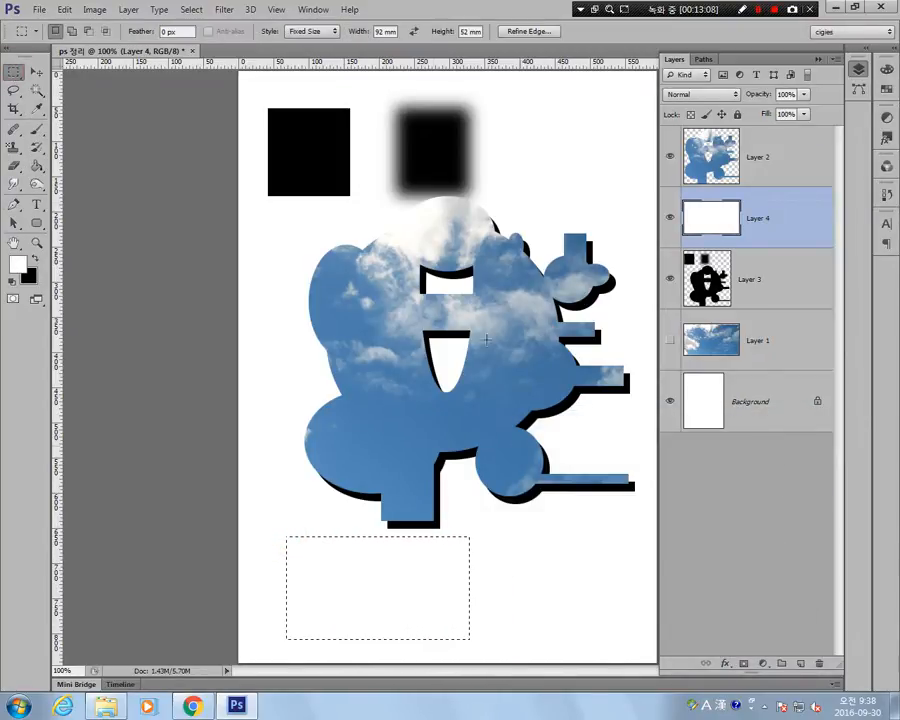
left_click(320, 31)
left_click(325, 42)
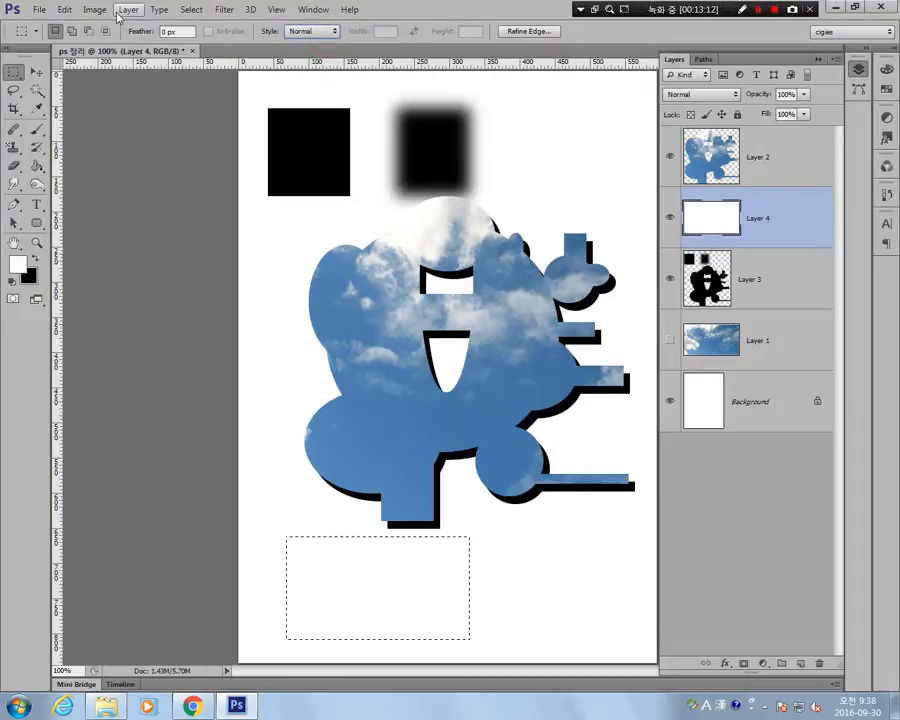
left_click(191, 10)
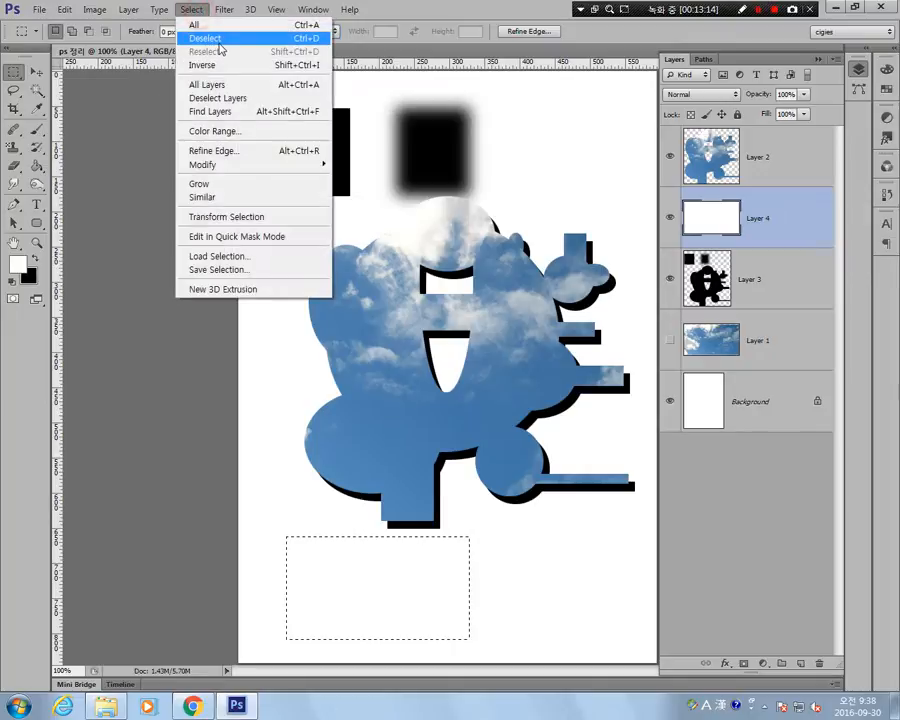
left_click(232, 39)
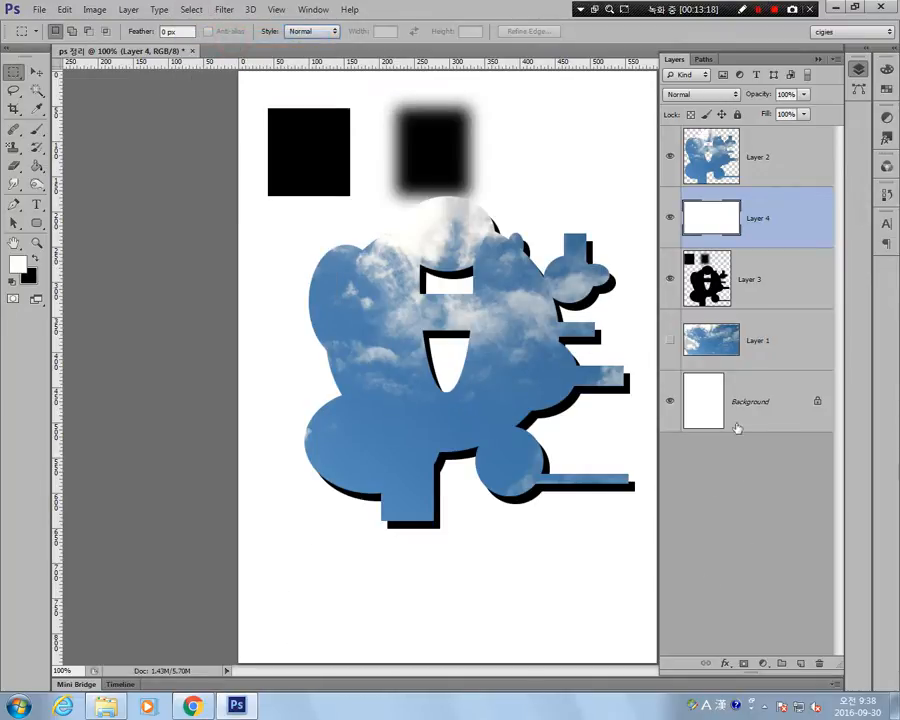
Add a 1 px black outside Stroke layer style to the white rectangle on Layer 4.
right_click(757, 224)
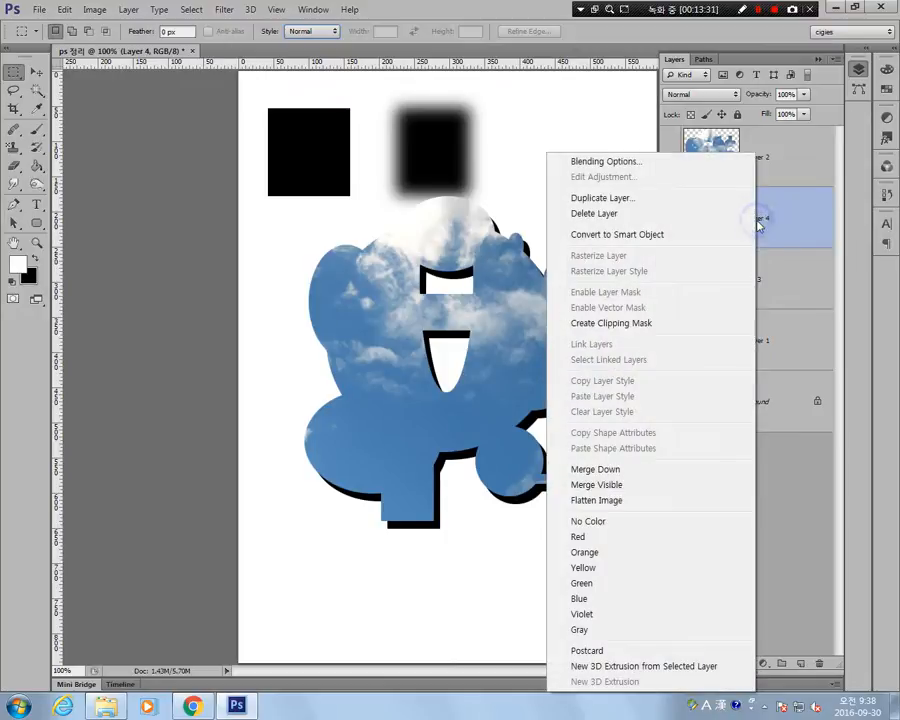
left_click(662, 162)
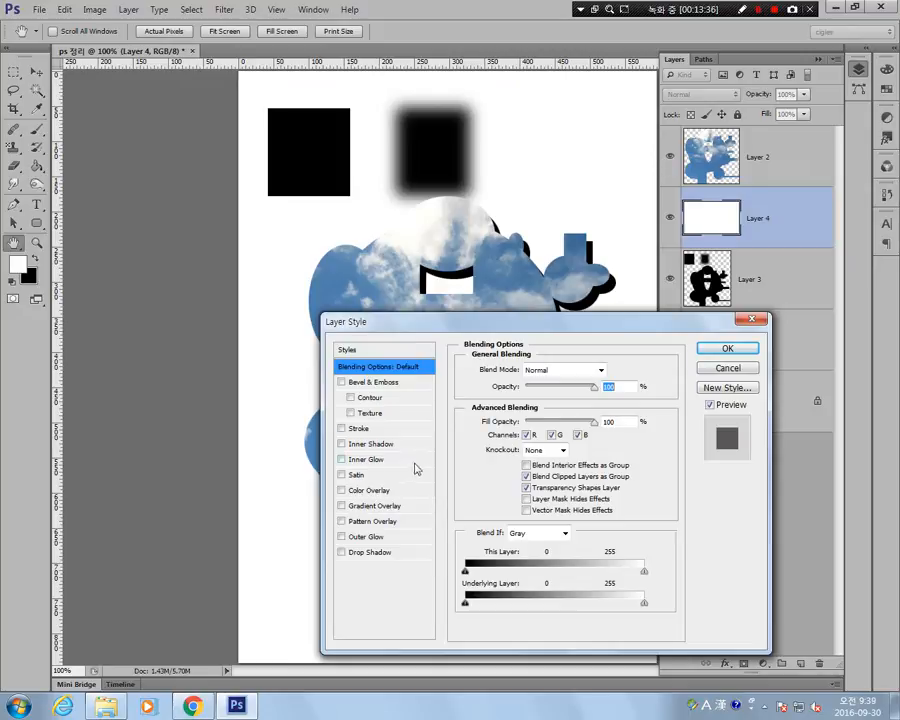
left_click(352, 429)
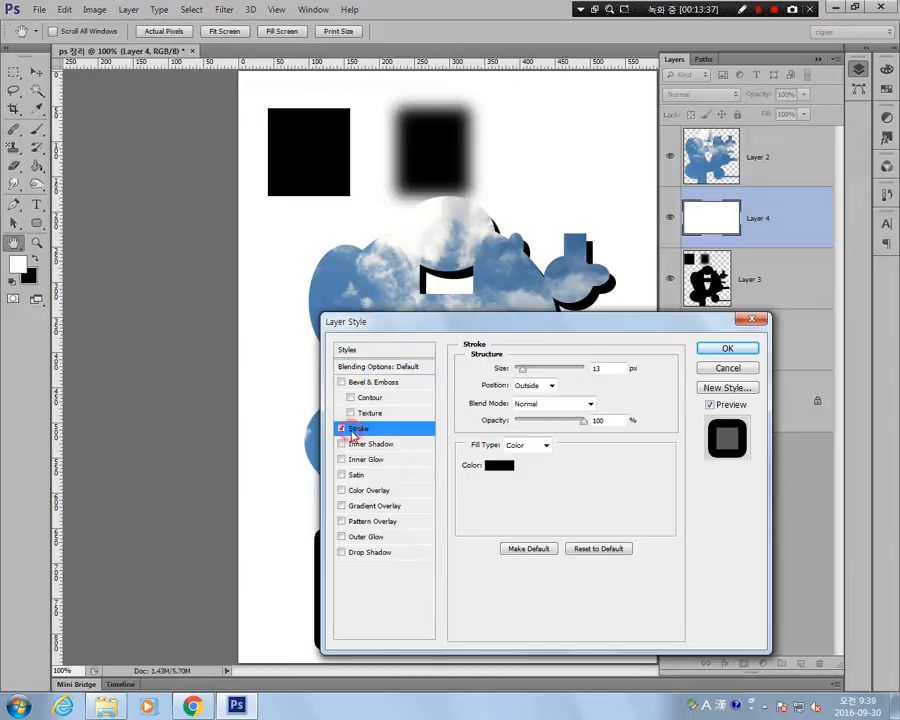
double_click(600, 368)
type("1")
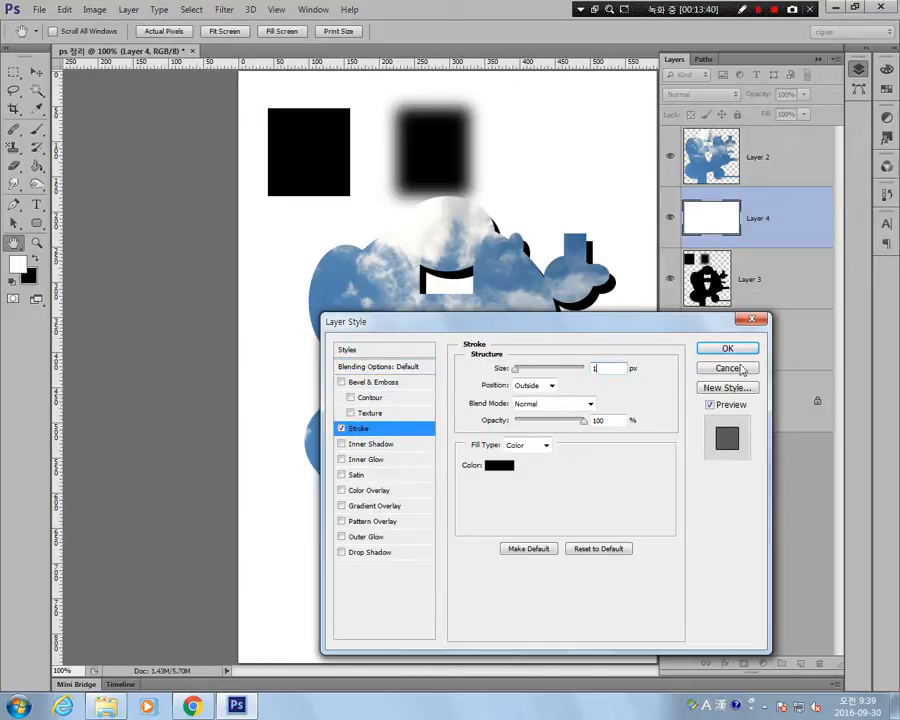
left_click(729, 348)
left_click(599, 599)
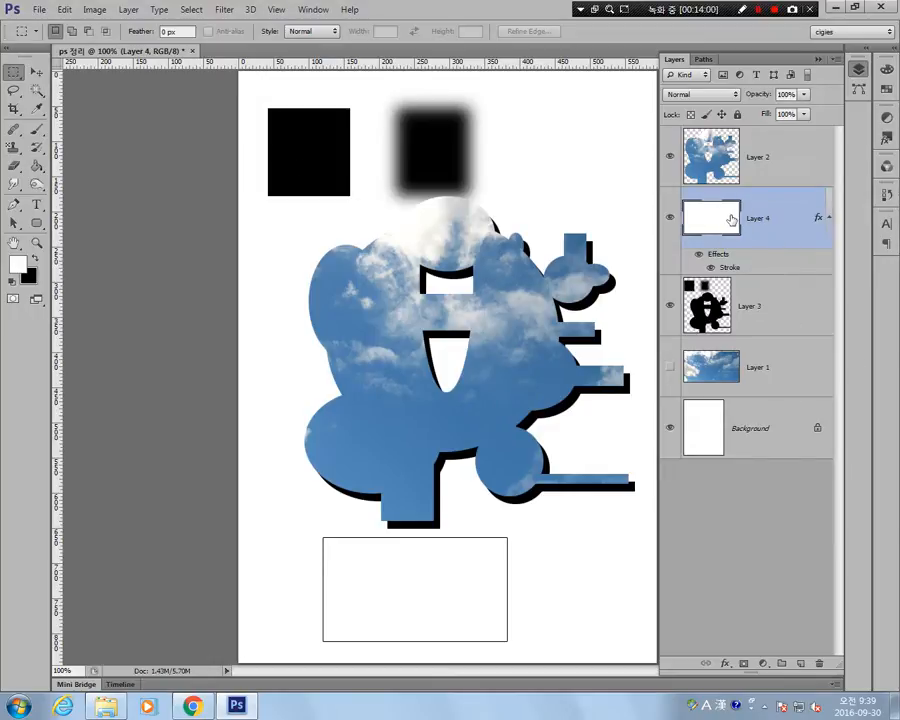
Create a 92 × 52 mm rectangular path over the sky-filled shape with the Rectangle tool.
left_click(38, 223)
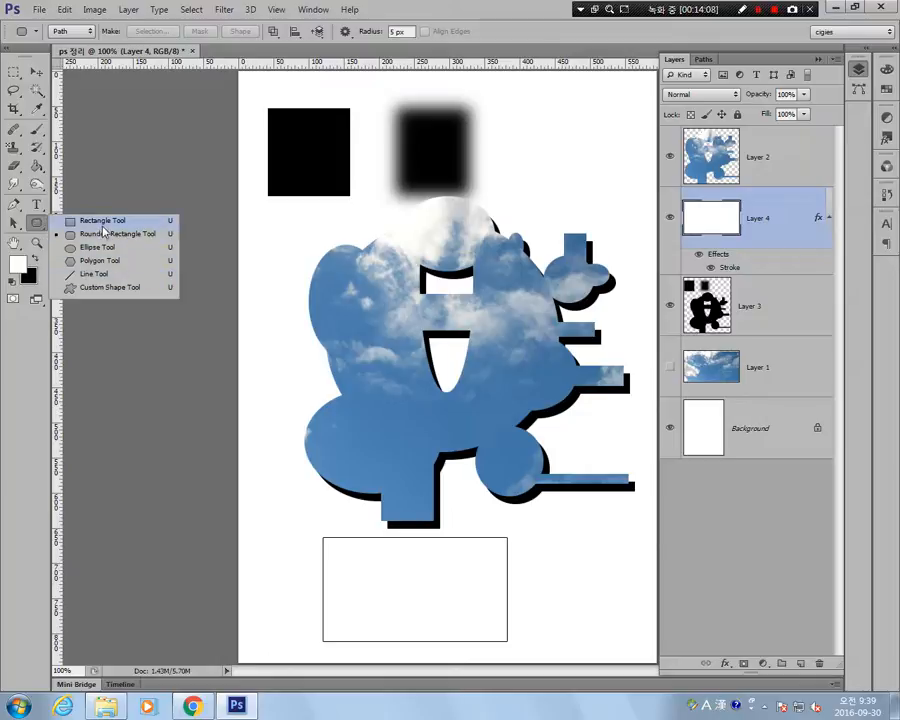
left_click(102, 225)
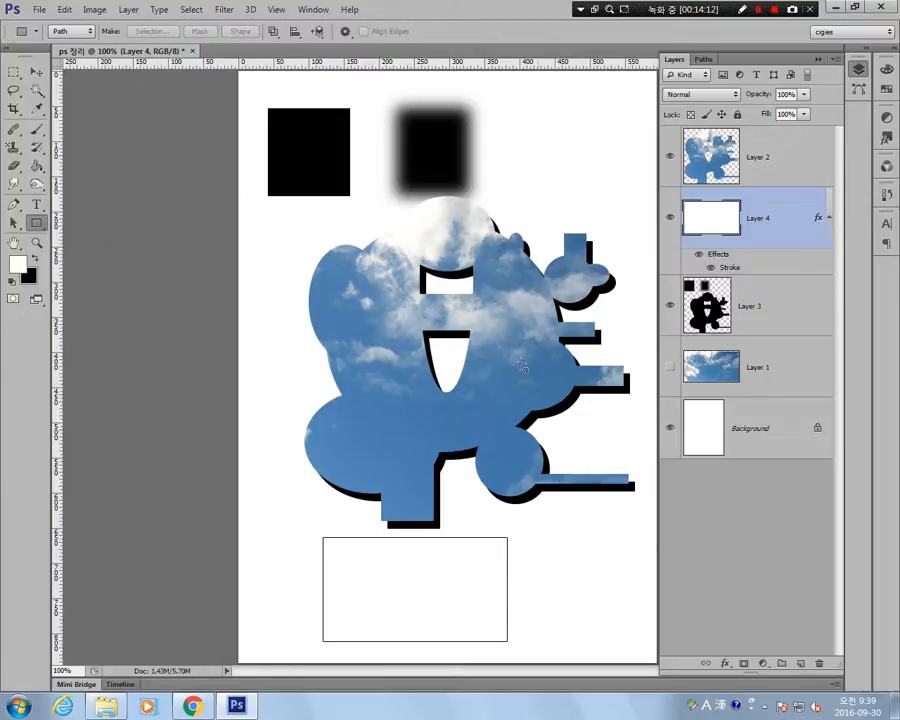
left_click(341, 330)
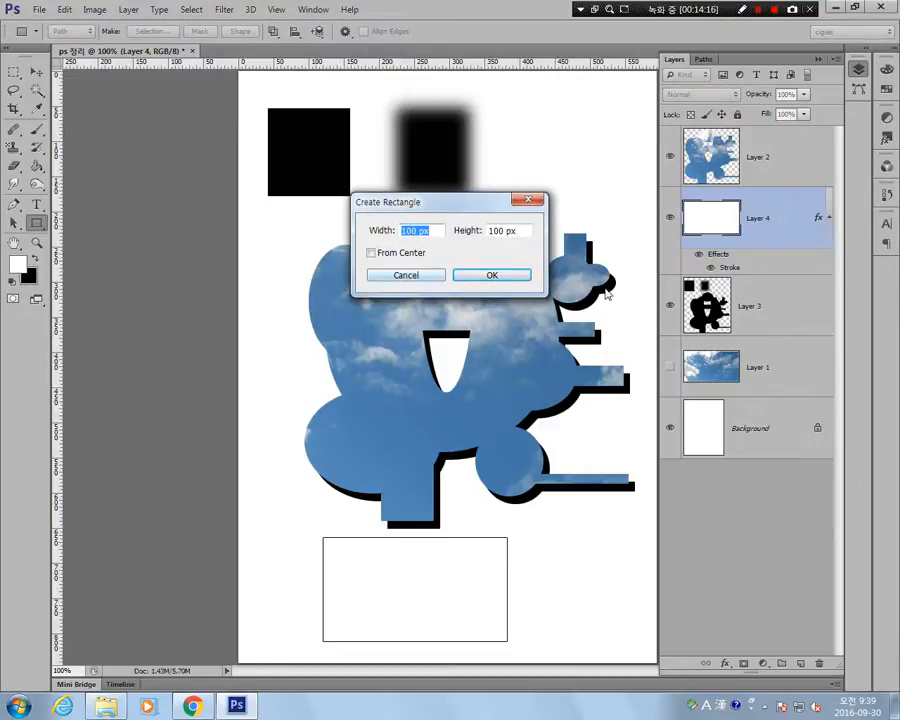
type("92mm")
key("Tab")
type("52")
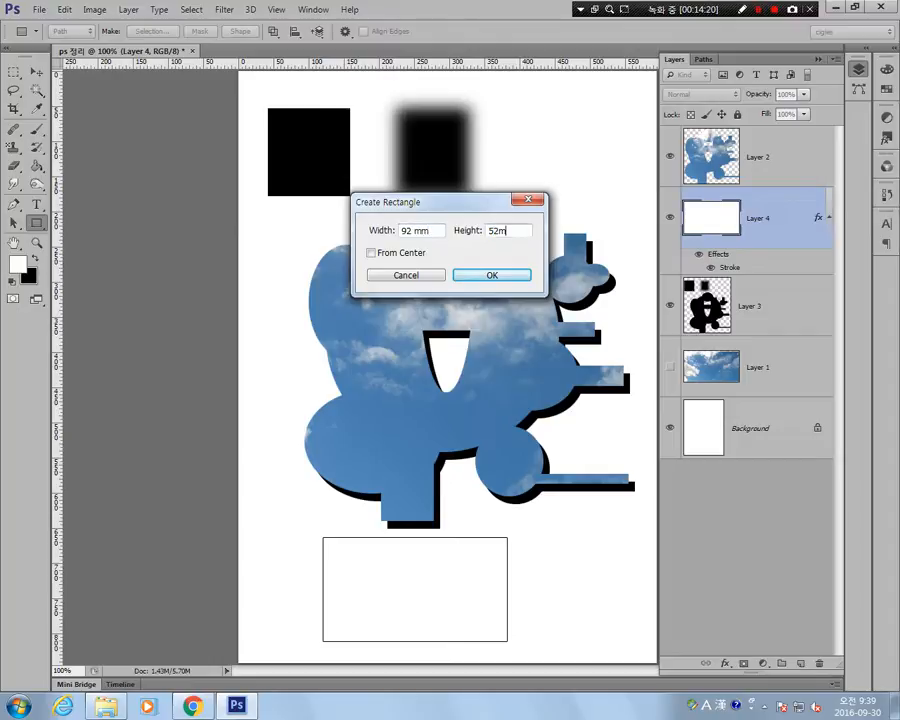
type("mm")
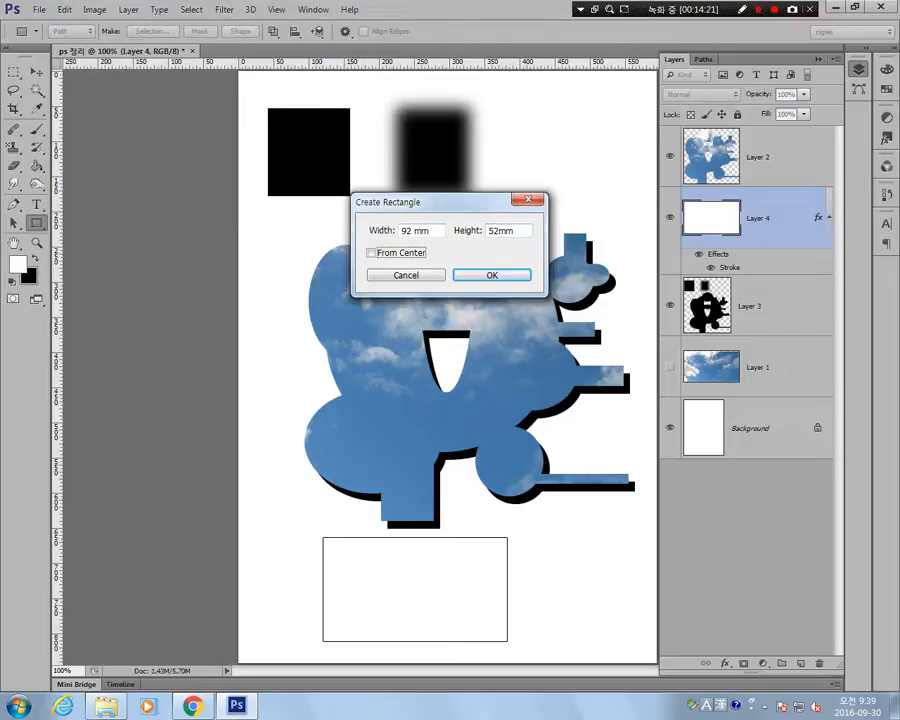
left_click(468, 274)
Move the outlined white rectangle on Layer 4 up and to the left, partly behind the sky-filled shape.
key("v")
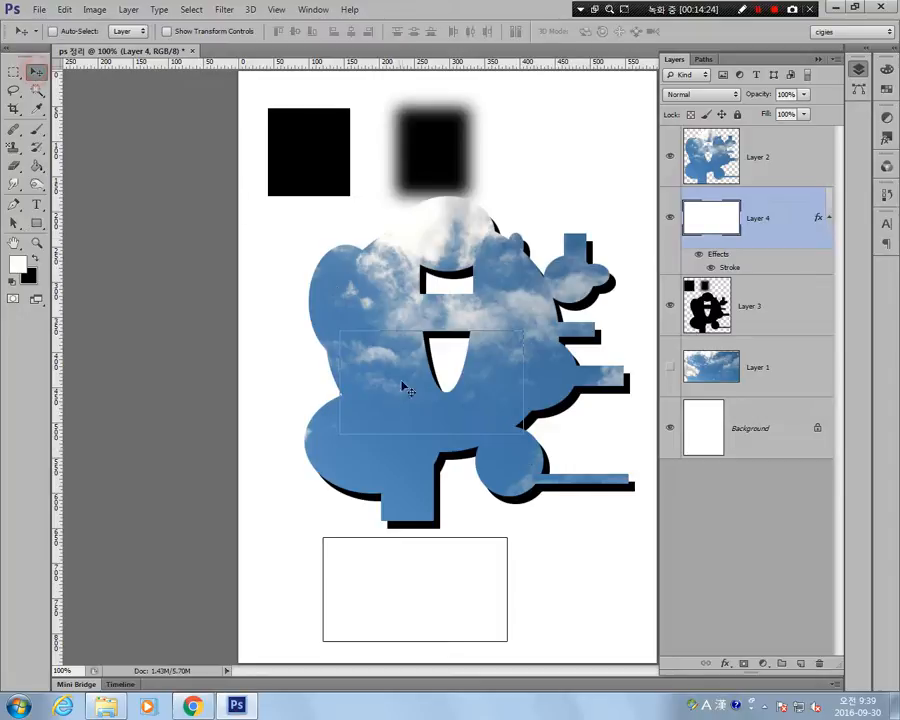
left_click_drag(390, 415, 370, 352)
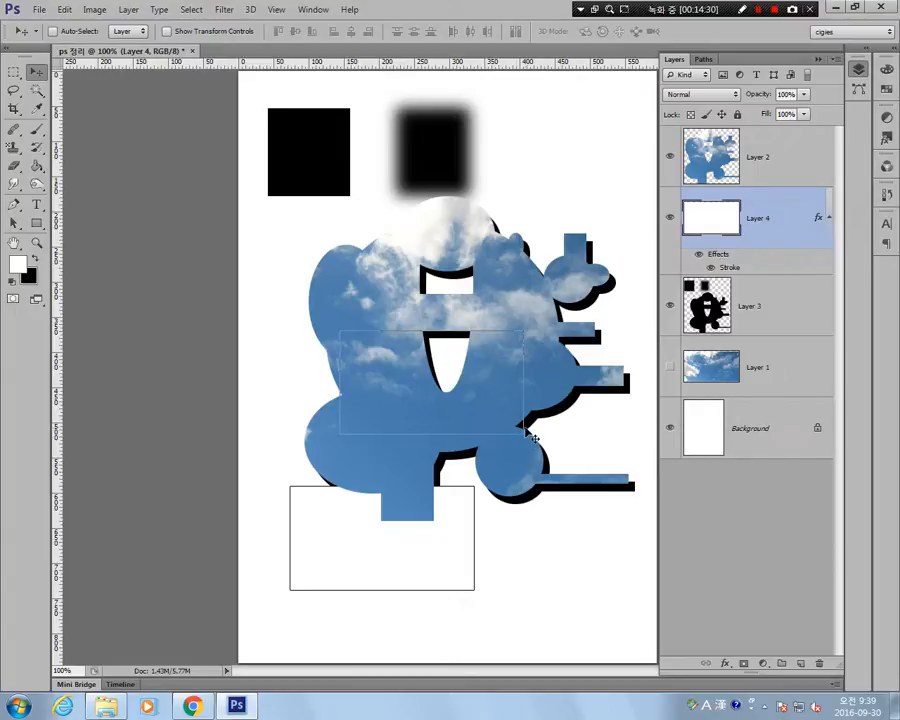
Convert the rectangular path into a shape layer and move it below the sky shape, overlapping the outlined rectangle's lower-right corner.
key("u")
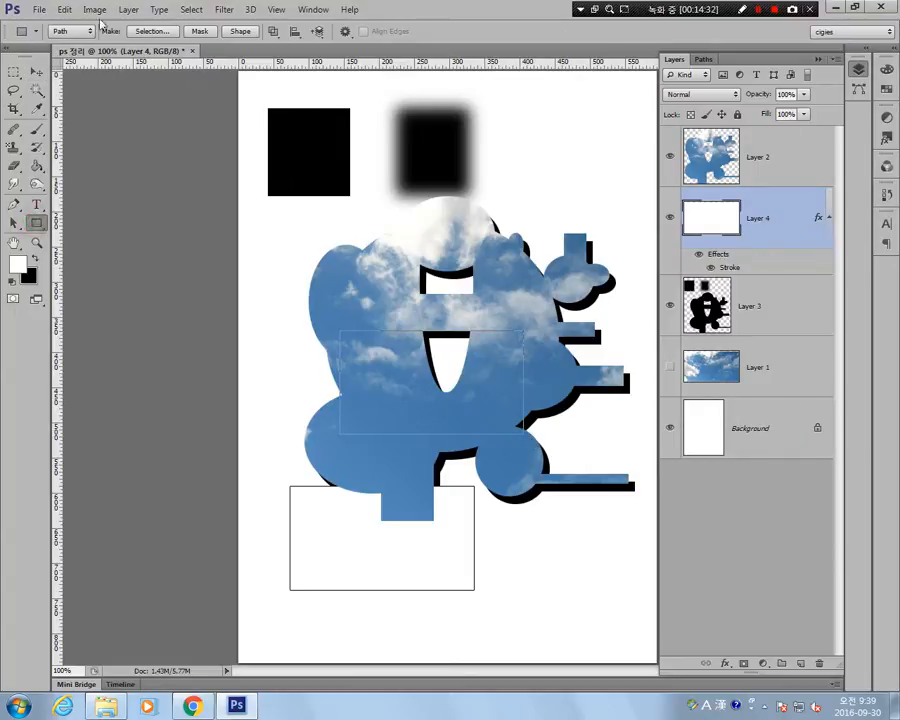
left_click(238, 32)
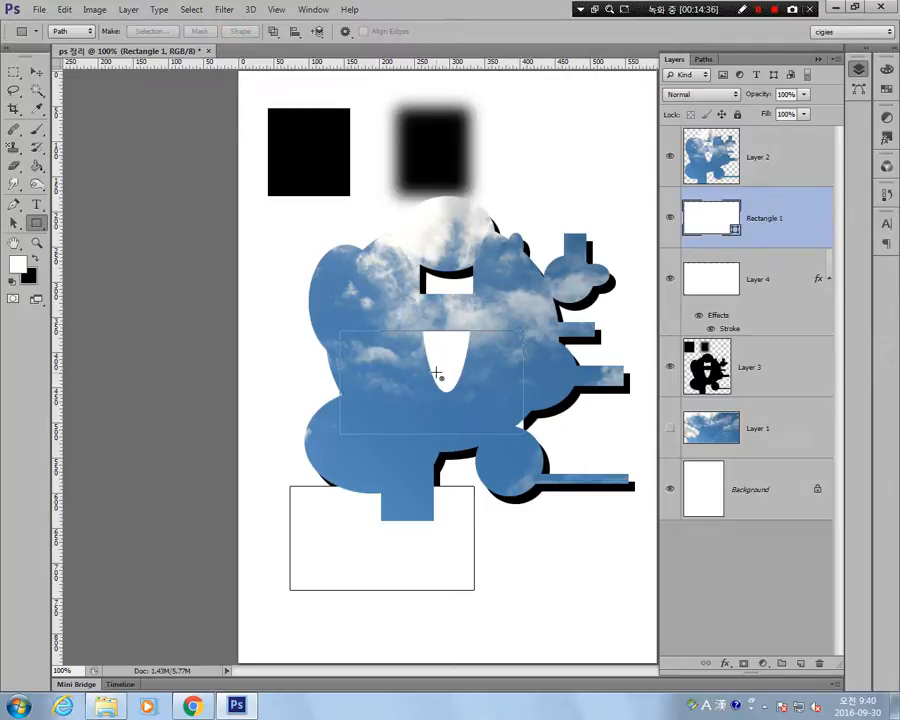
left_click(35, 72)
left_click_drag(416, 356, 540, 574)
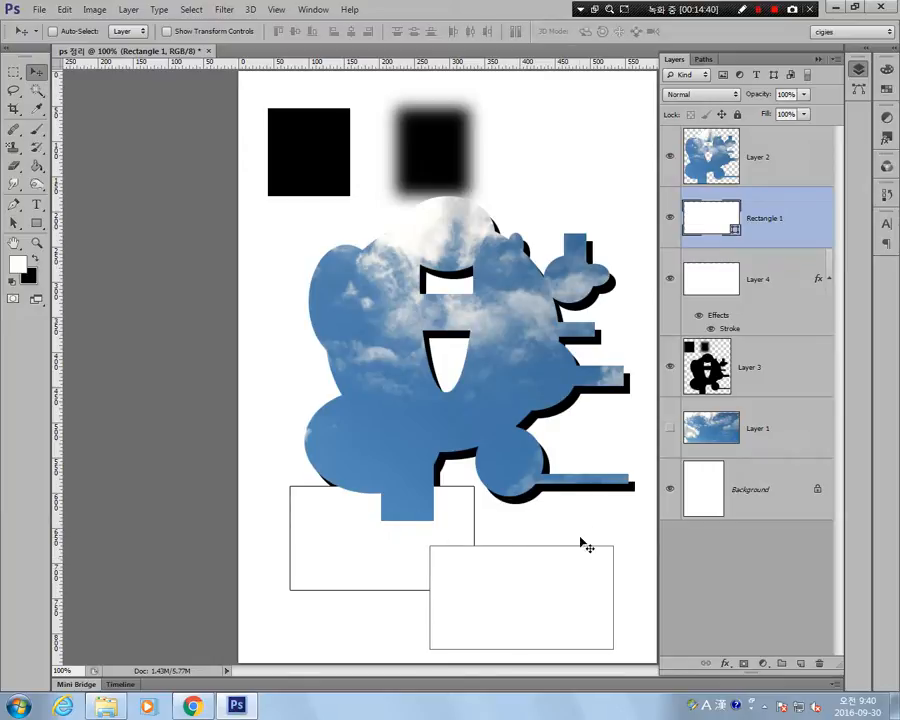
Set the Rectangle tool to Shape mode and give the Rectangle 1 shape a solid black 1 pt stroke.
left_click(37, 222)
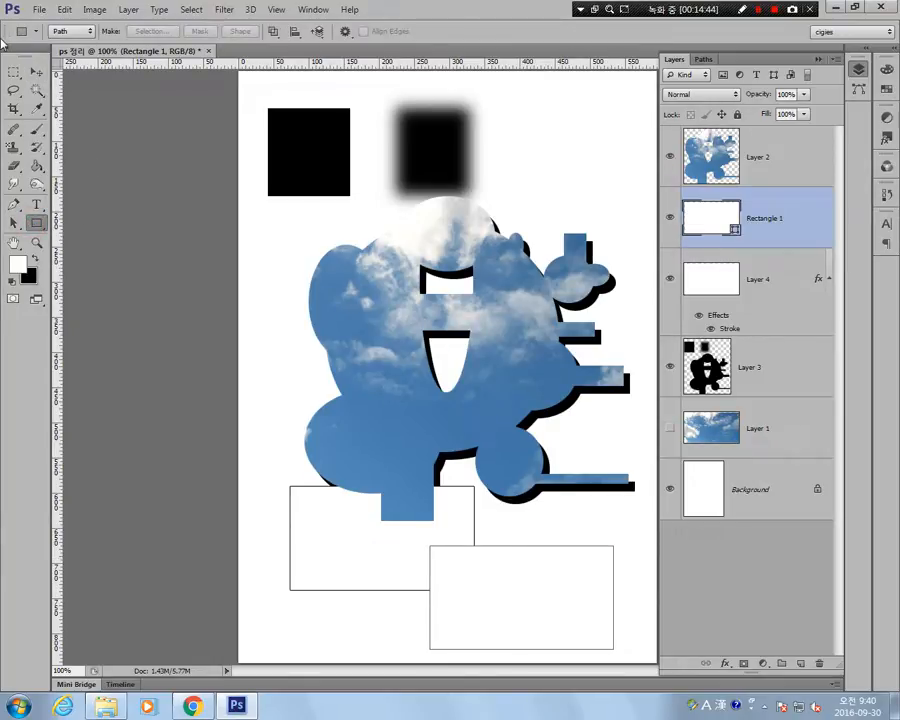
left_click(84, 32)
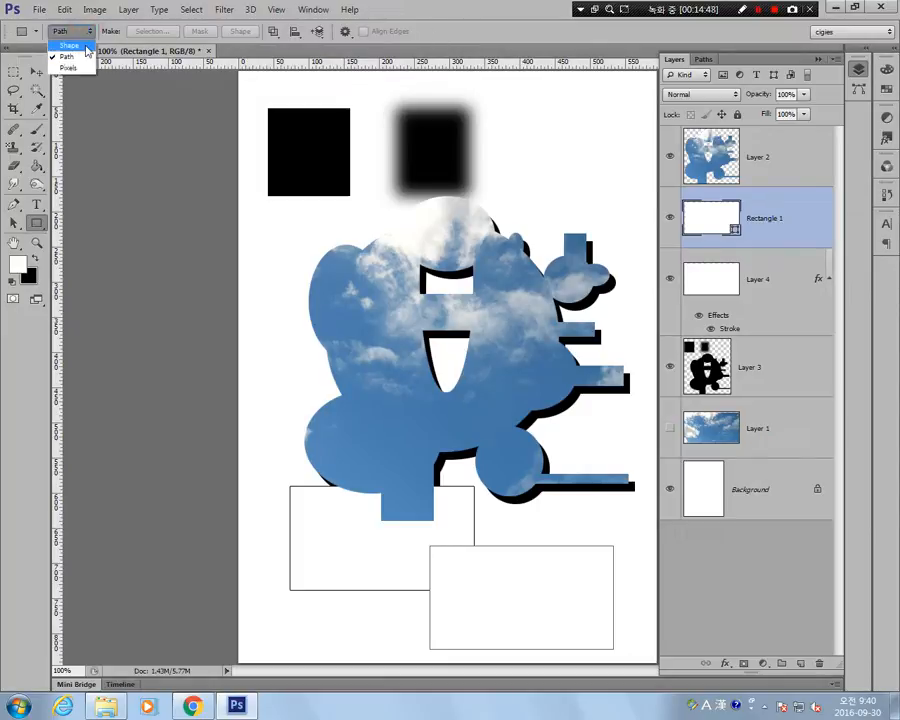
left_click(70, 45)
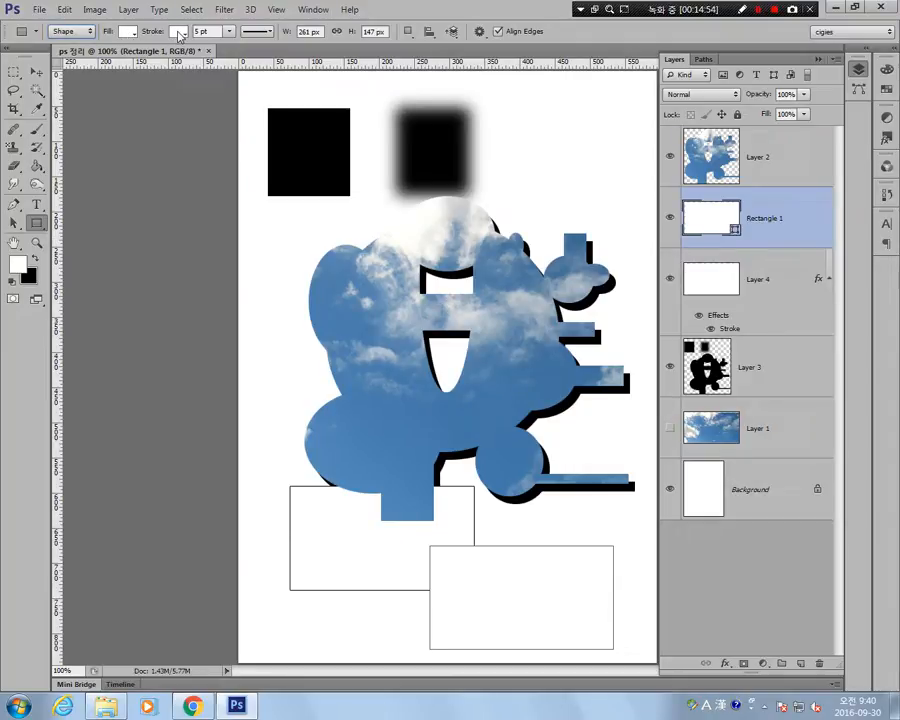
left_click(179, 33)
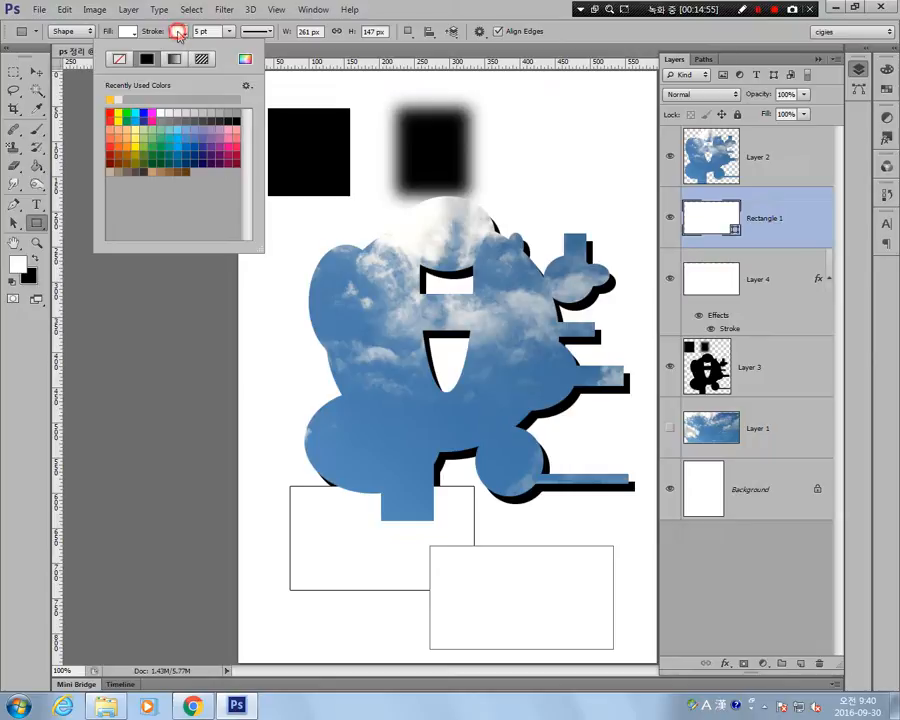
left_click(238, 118)
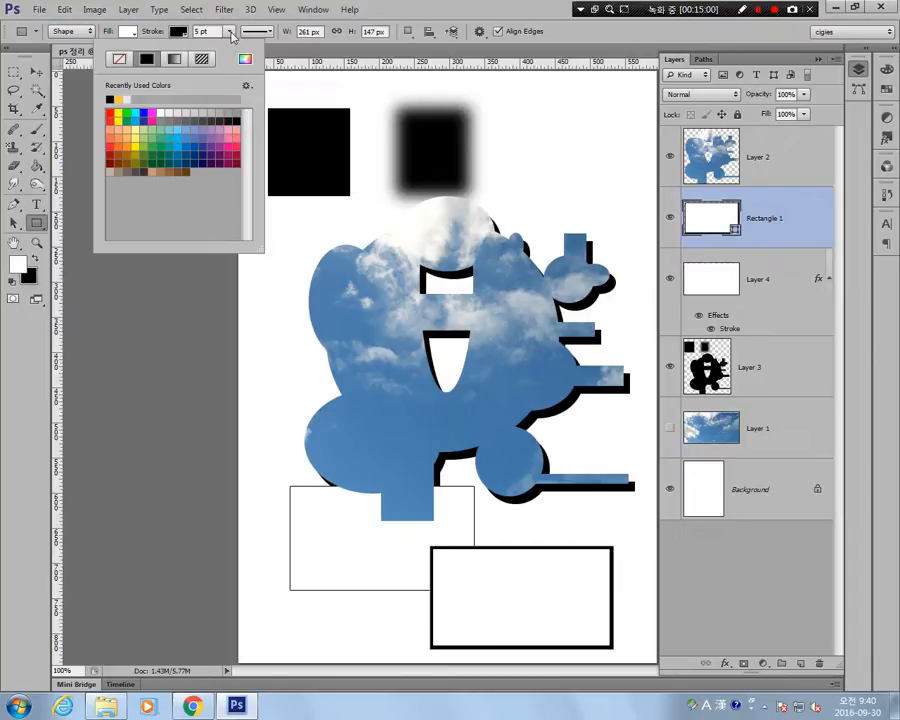
left_click(231, 33)
left_click_drag(211, 32, 152, 32)
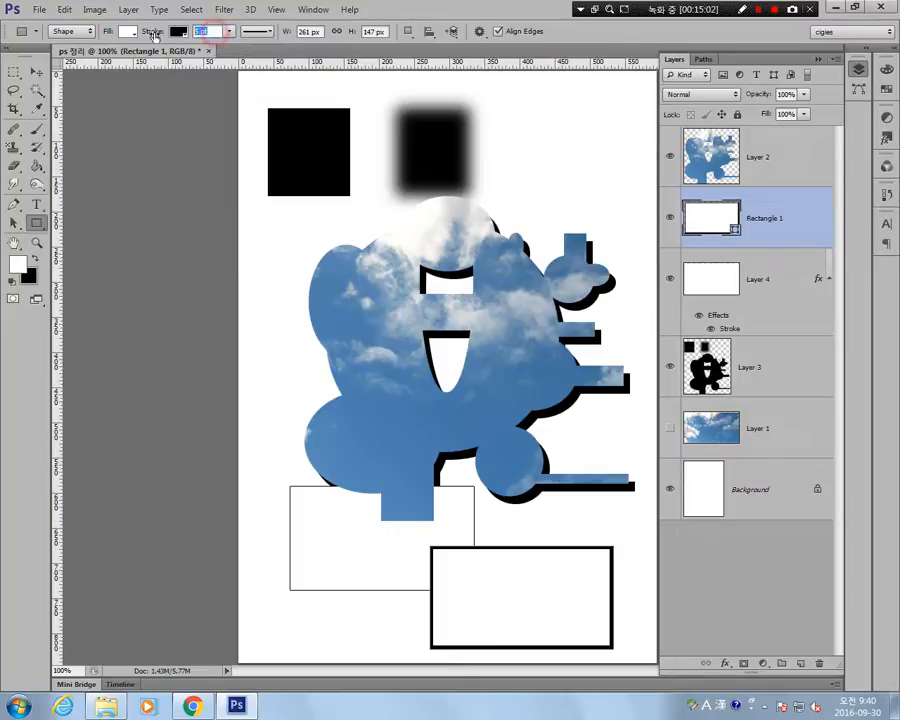
type("1")
key("Return")
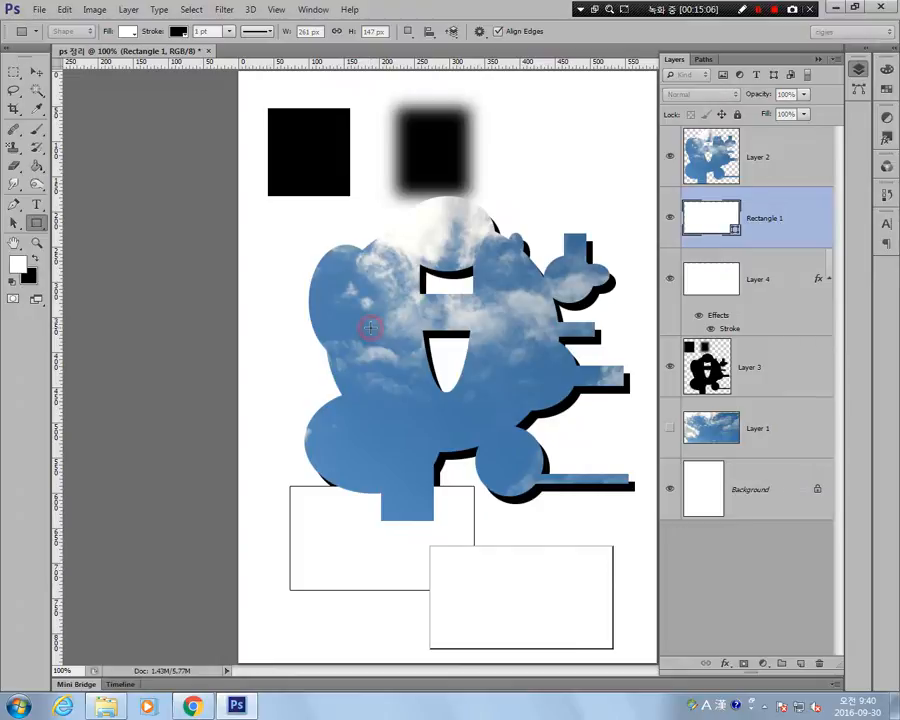
Create a 92 × 52 mm rectangle shape and move it to the page's upper-right corner beside the blurred black square.
left_click(372, 326)
type("92")
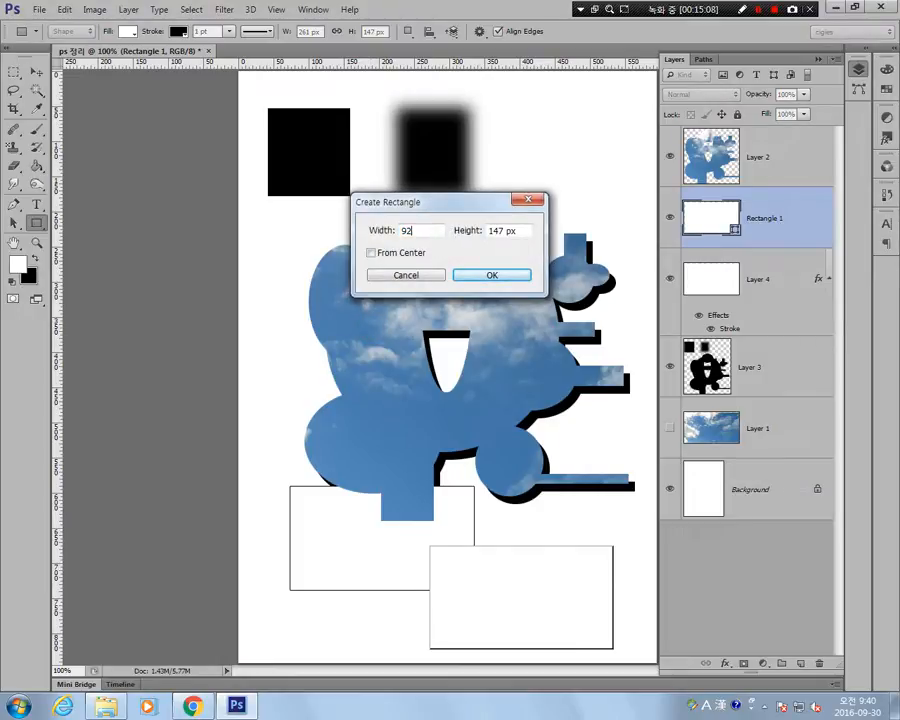
type(" mm")
key("Tab")
type("52")
left_click(490, 275)
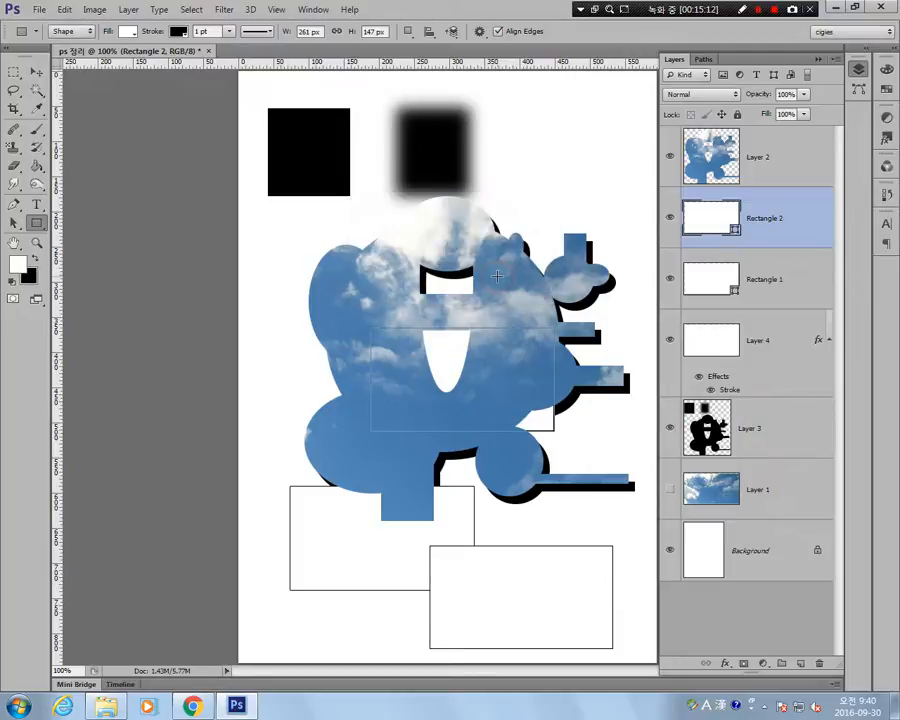
key("v")
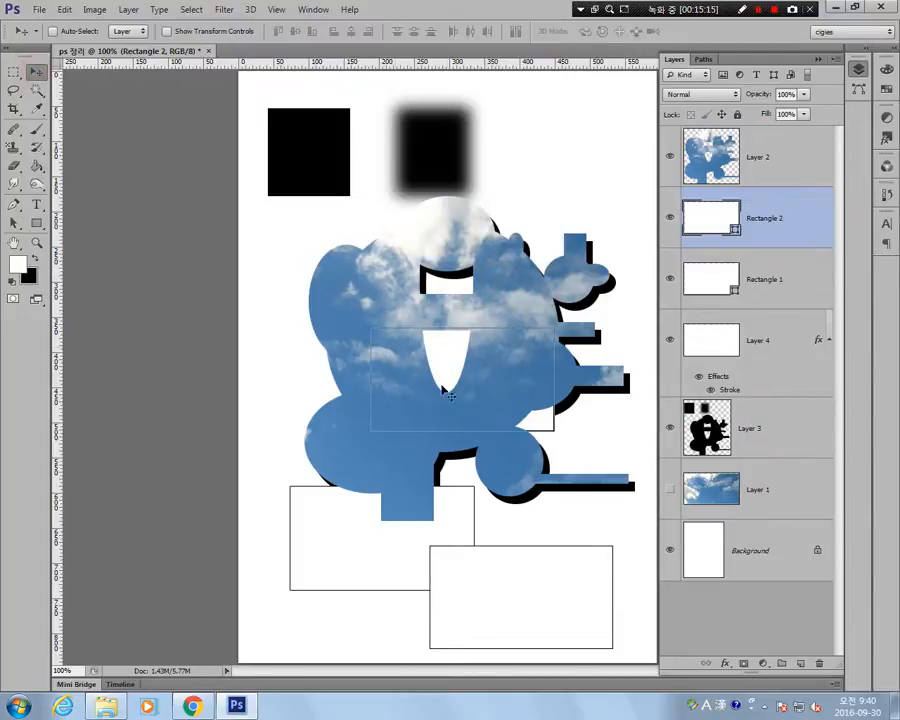
left_click_drag(442, 388, 553, 122)
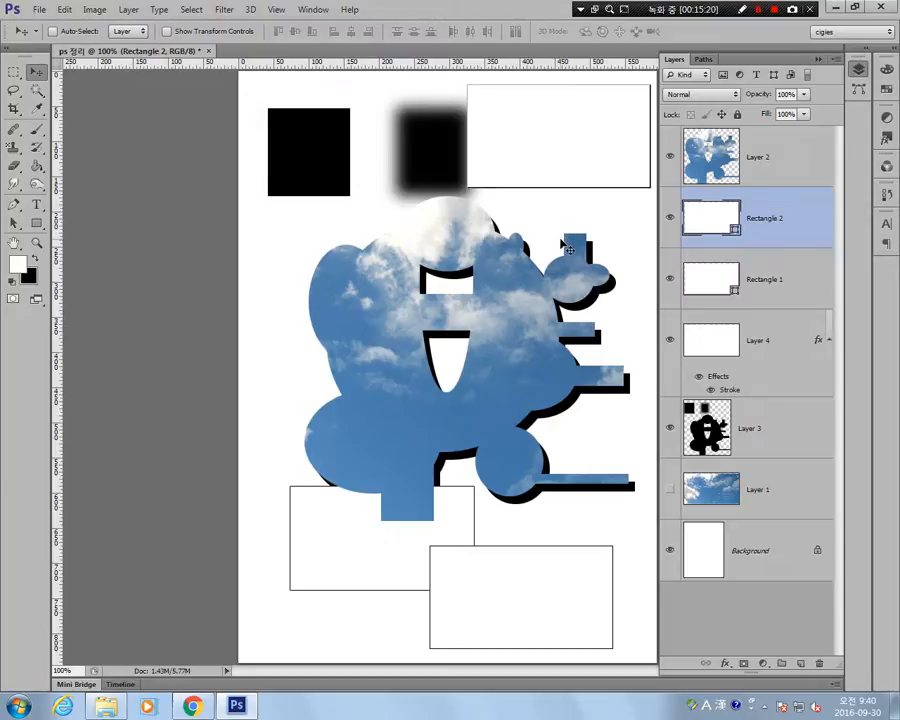
Select Layer 4 and set the Rectangular Marquee tool's style to Fixed Size.
left_click(816, 258)
left_click(812, 338)
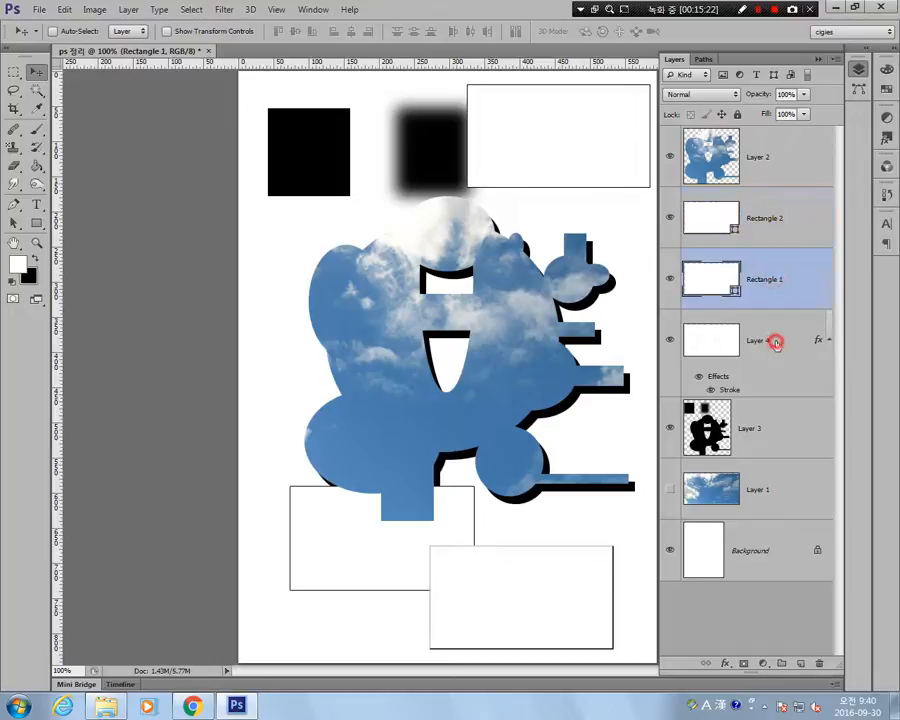
left_click(671, 488)
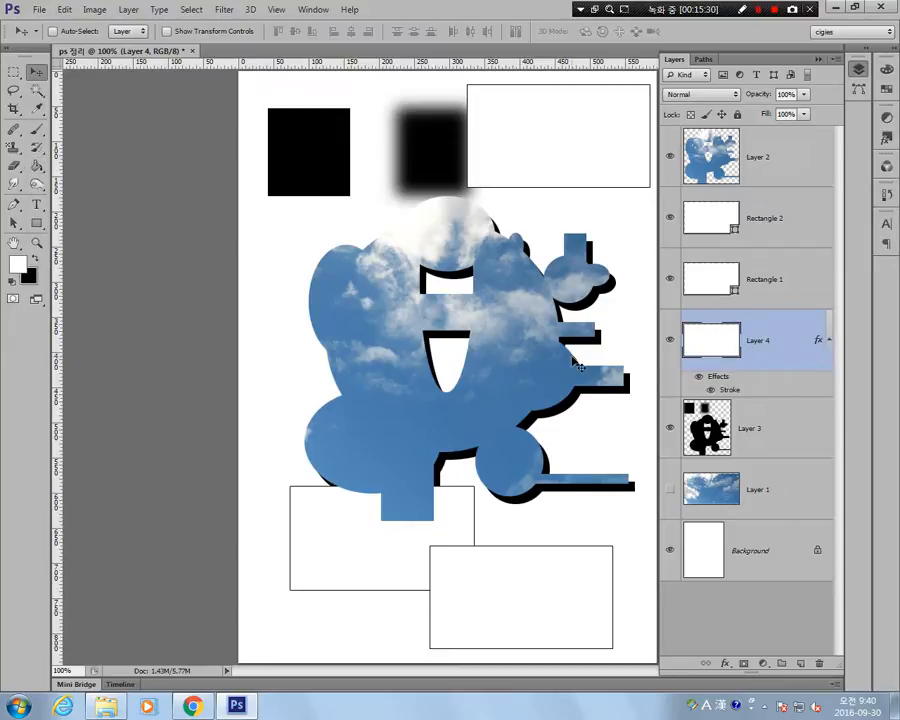
left_click(12, 74)
left_click(334, 31)
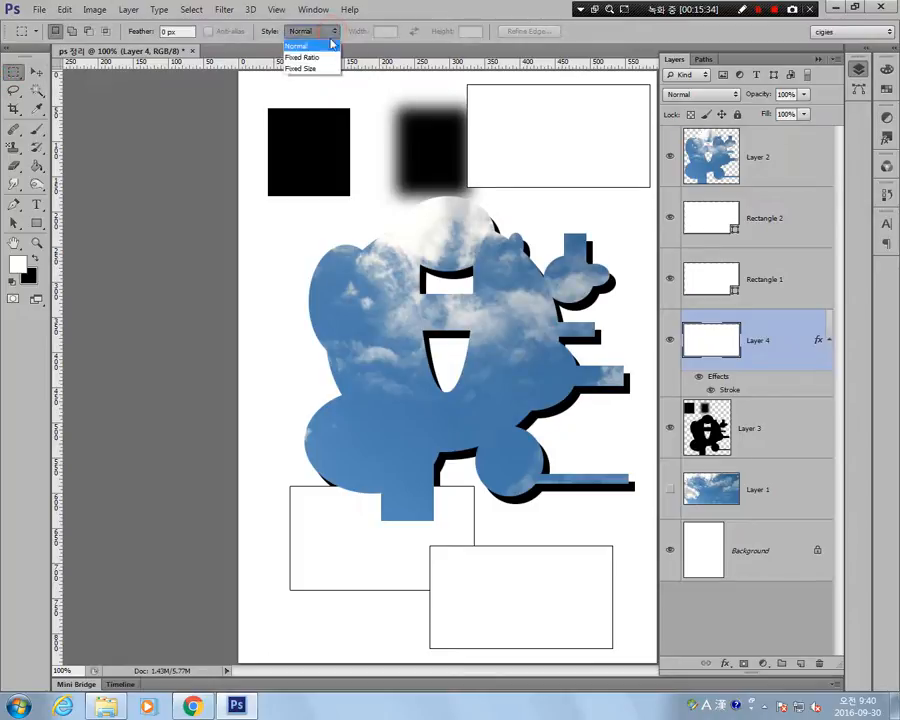
left_click(325, 67)
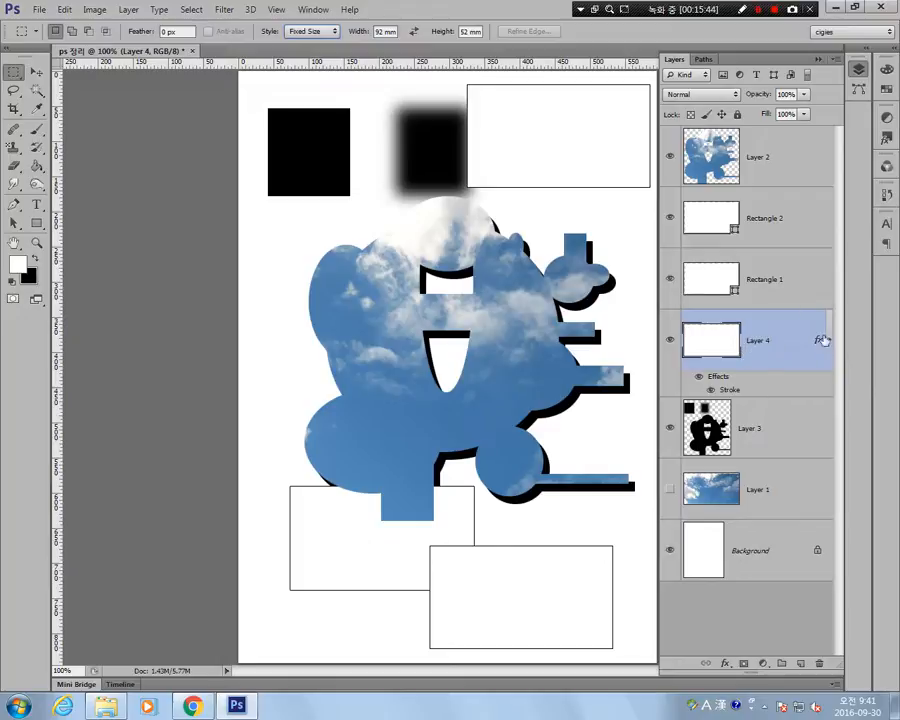
Compare the Rectangle 1 and Rectangle 2 shape layers with the pixel-based Layer 4 in the layer stack.
left_click(766, 296)
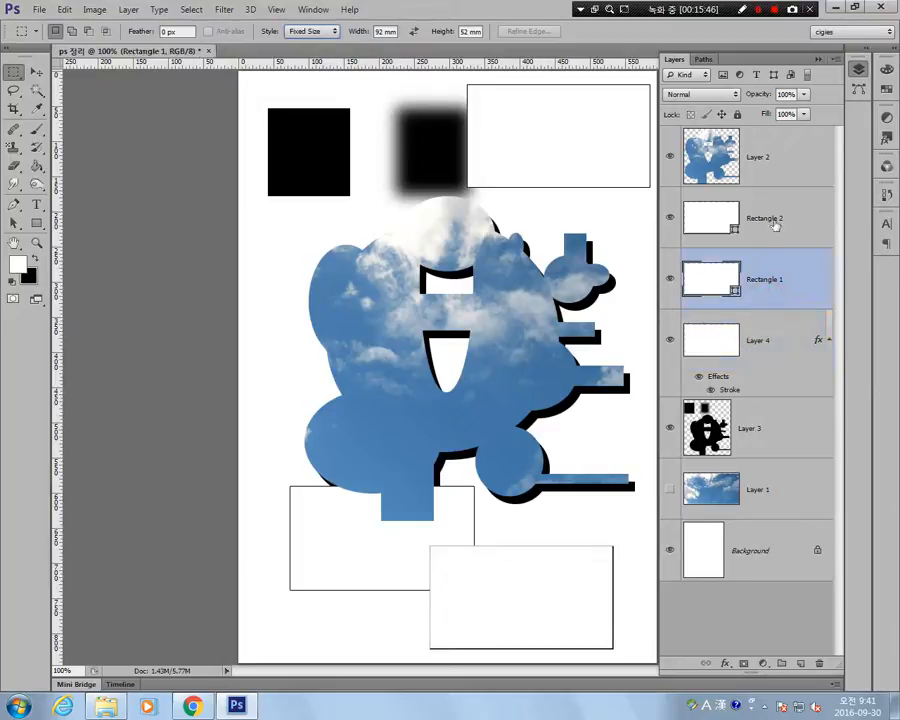
left_click(777, 219)
left_click(776, 285)
left_click(778, 226)
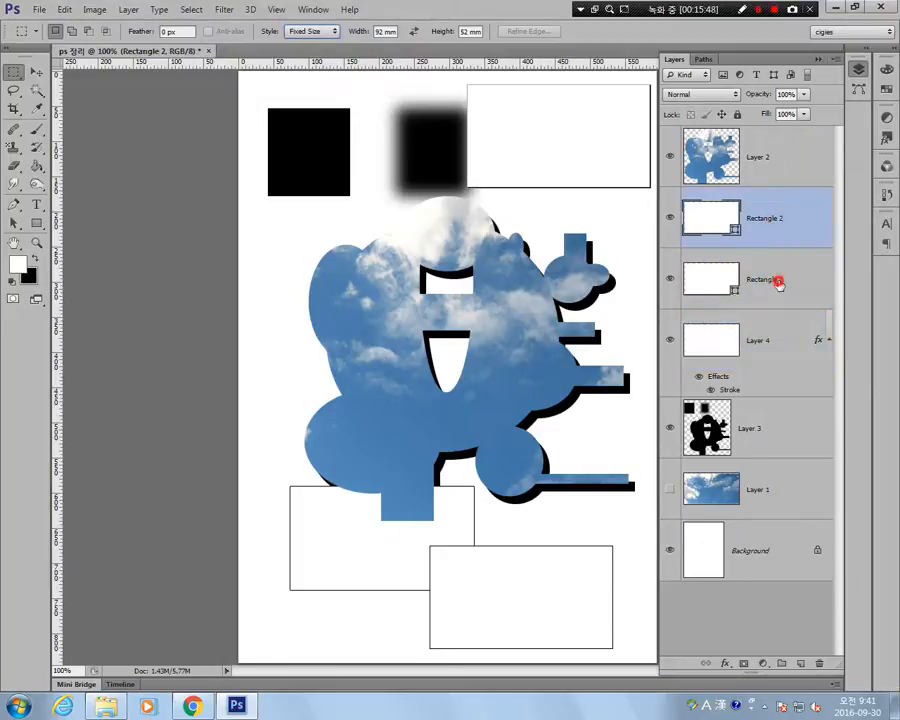
left_click(778, 286)
left_click(778, 226)
left_click(780, 287)
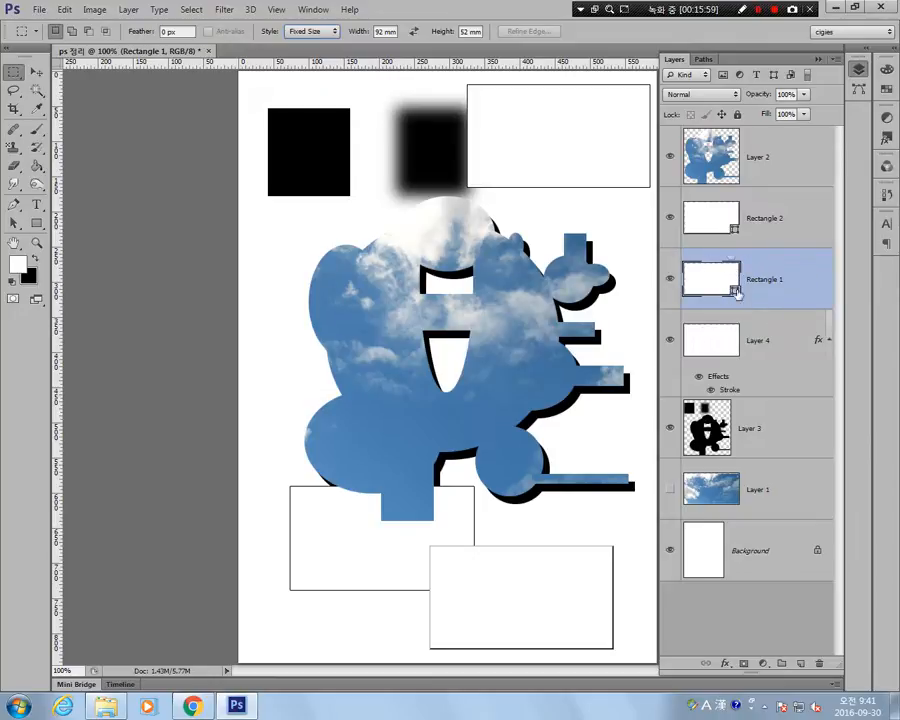
left_click(772, 348)
left_click(771, 283)
left_click(770, 343)
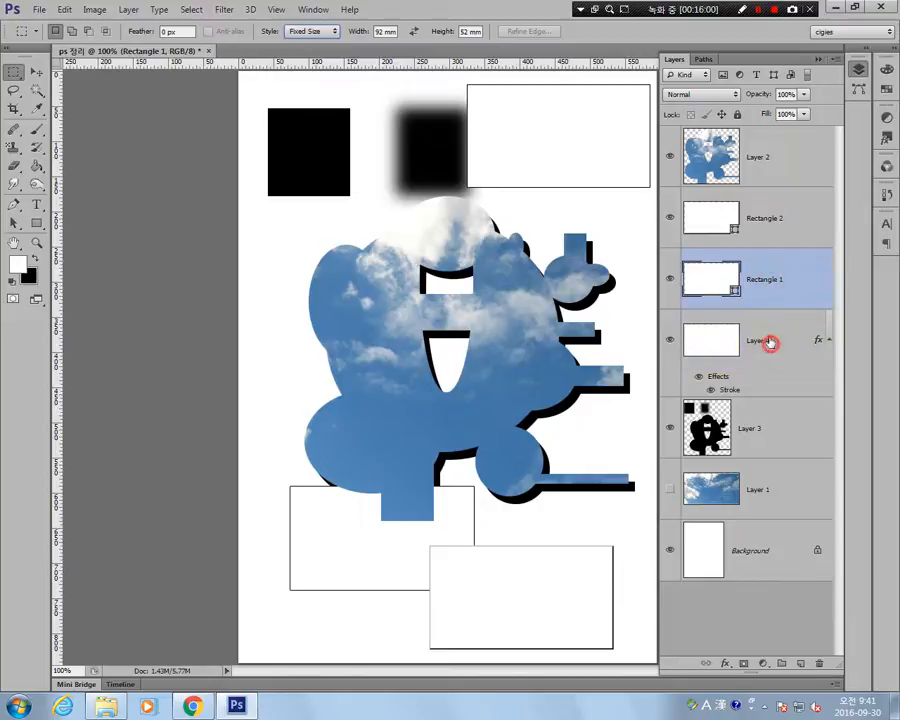
left_click(770, 283)
Distort the rectangle on Layer 4 with Free Transform, moving its lower-right corner inward to slant the right edge about 40°.
left_click(757, 348)
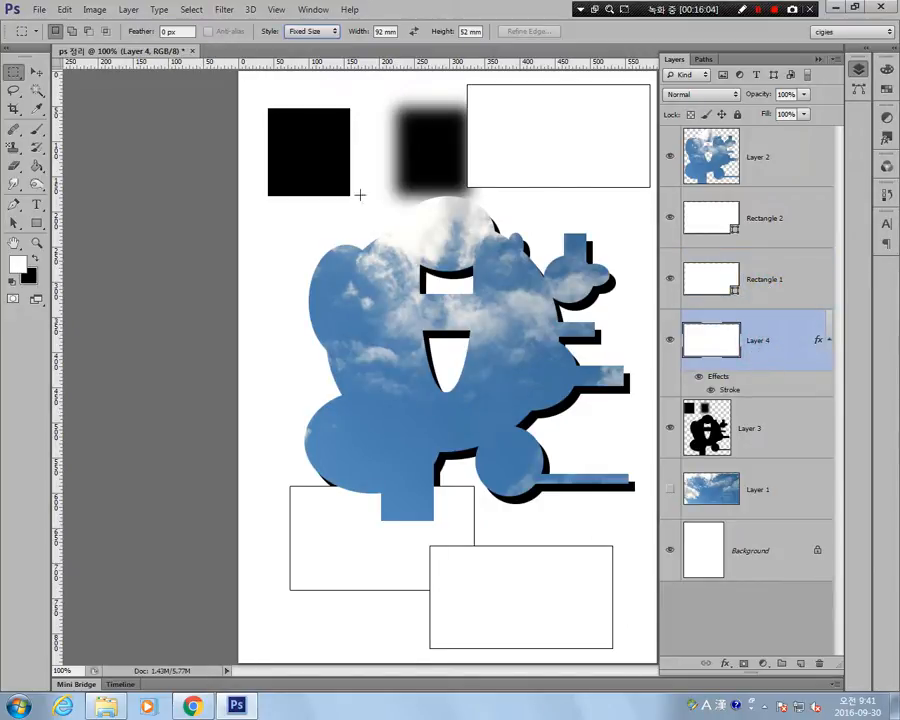
left_click(64, 9)
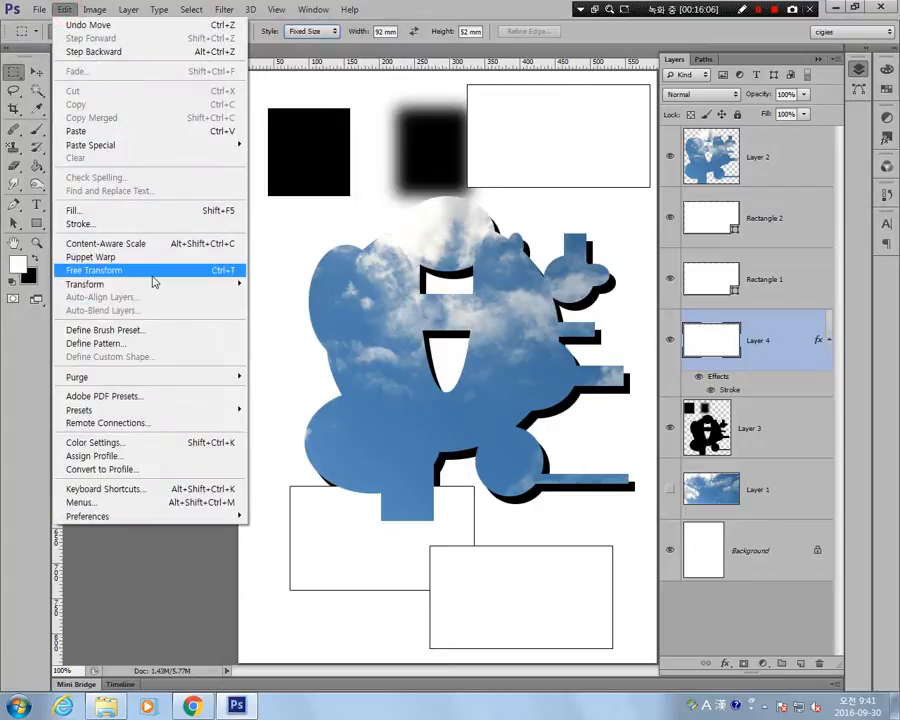
left_click(152, 271)
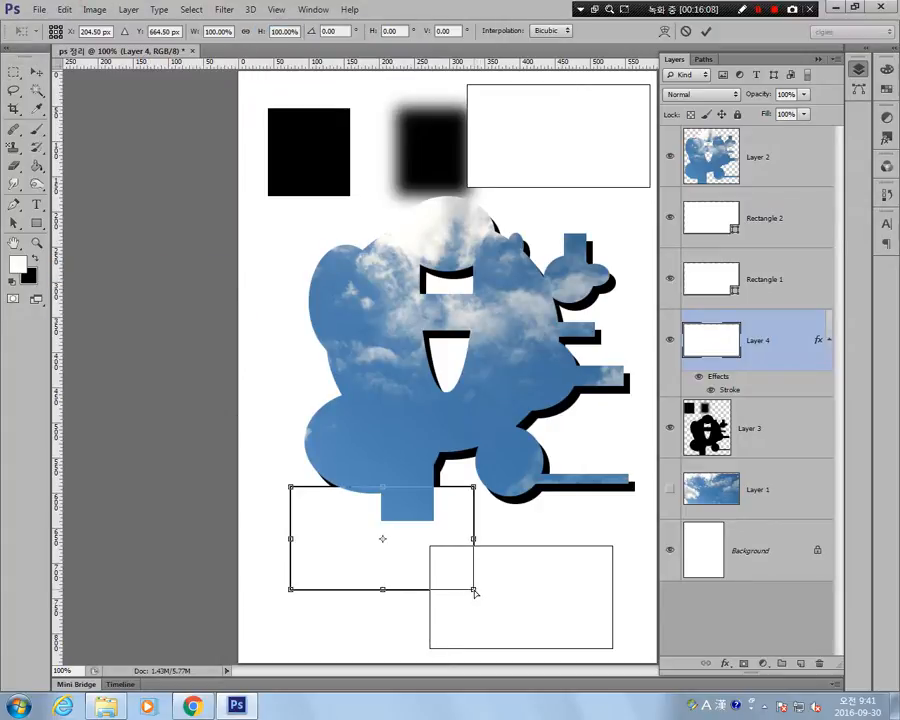
left_click_drag(474, 592, 386, 589)
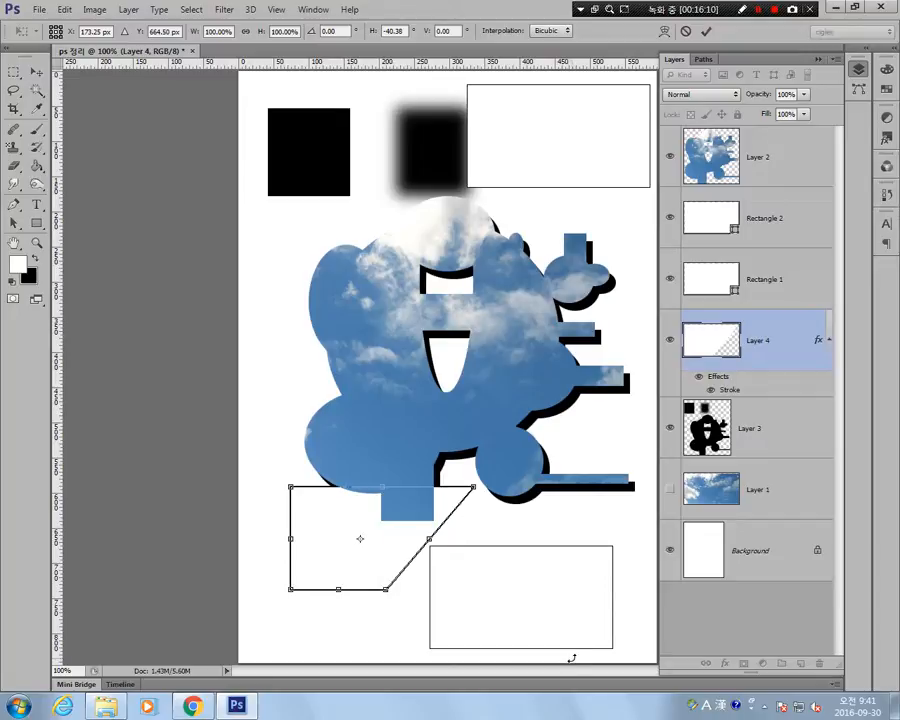
key("Return")
Distort the Rectangle 1 shape with Free Transform Path, moving its lower-right corner inward to slant the right edge about 36°.
left_click(765, 292)
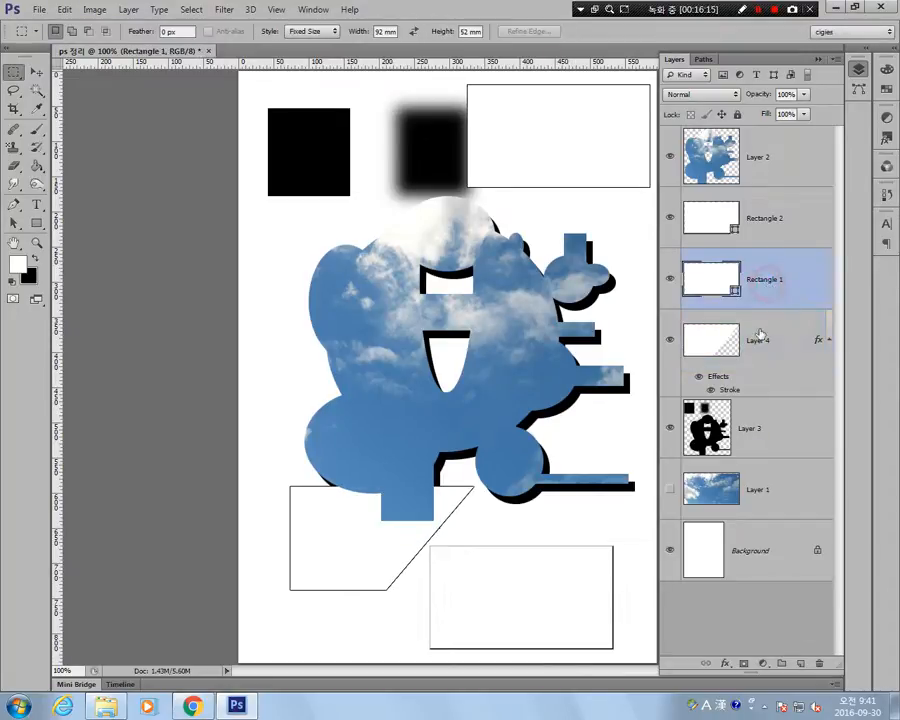
left_click(64, 9)
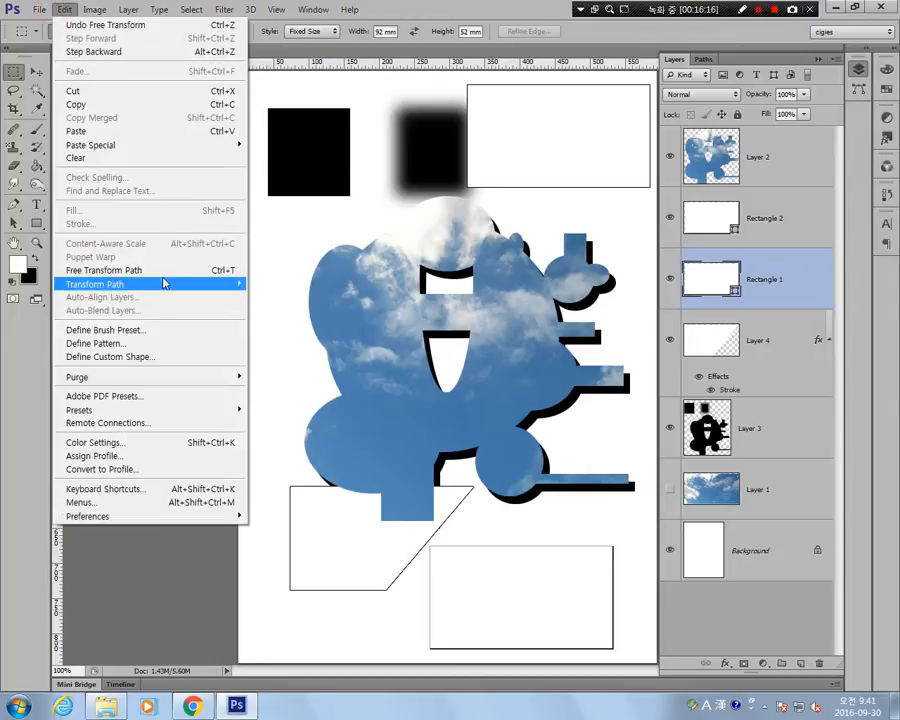
left_click(163, 270)
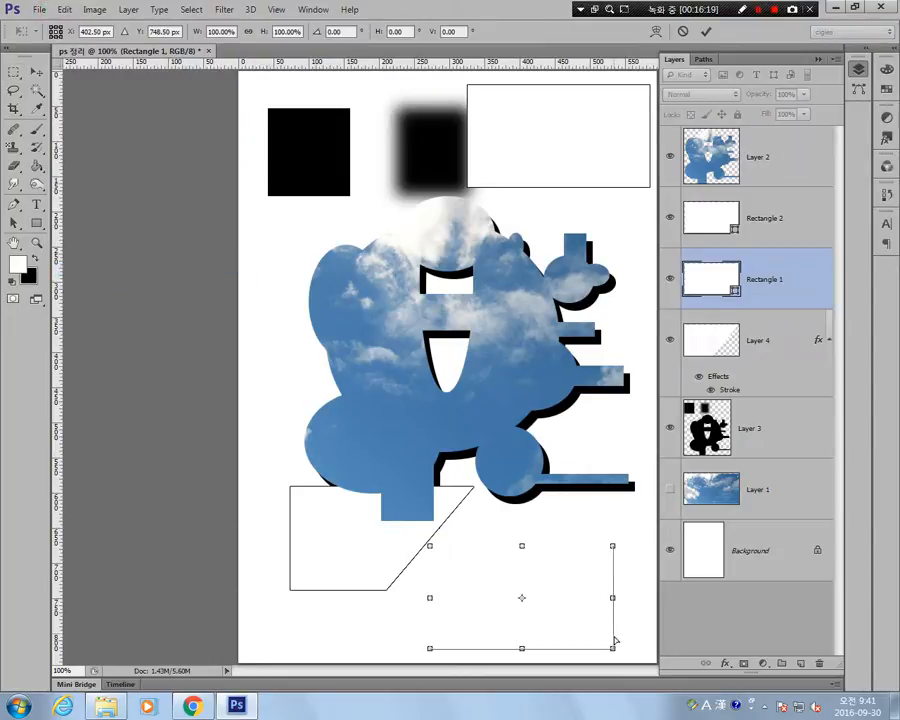
left_click_drag(614, 650, 538, 648)
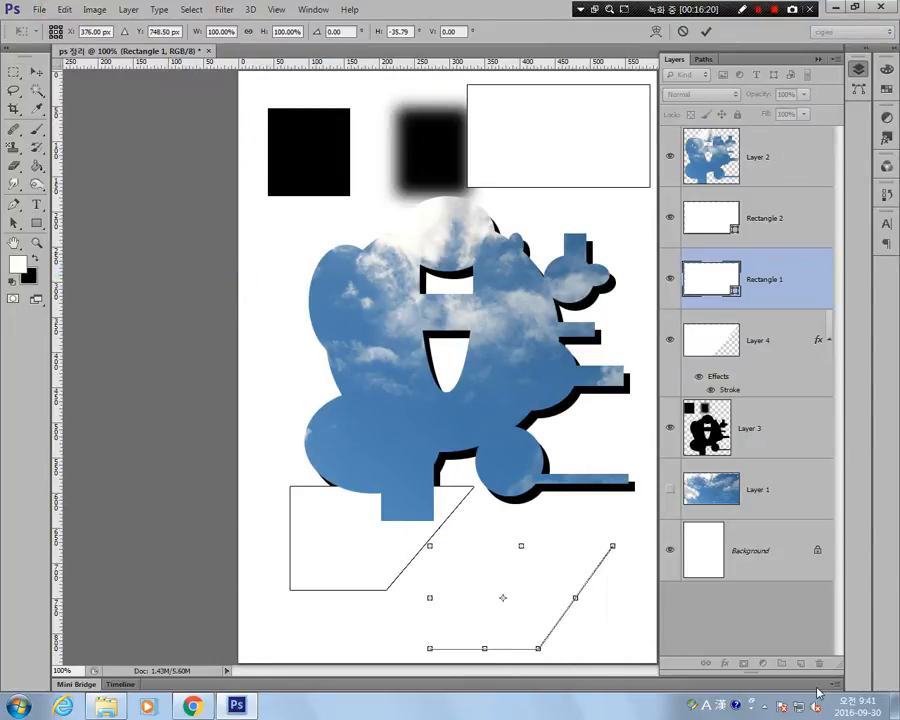
key("Return")
key("m")
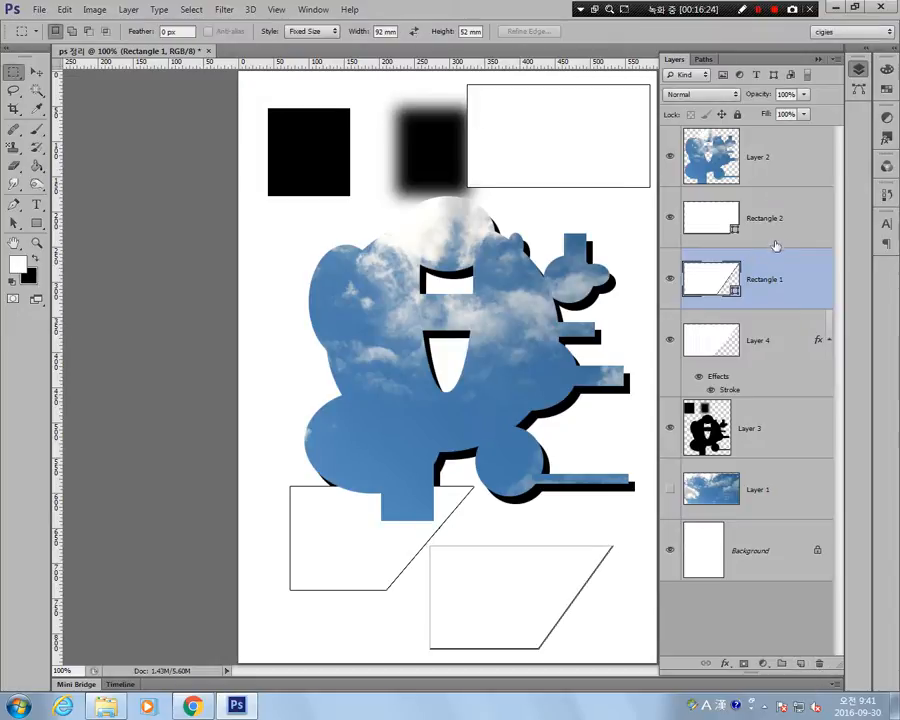
Move the lower-right anchor point of the Rectangle 2 shape inward by about half its width using the Direct Selection tool.
left_click(13, 225)
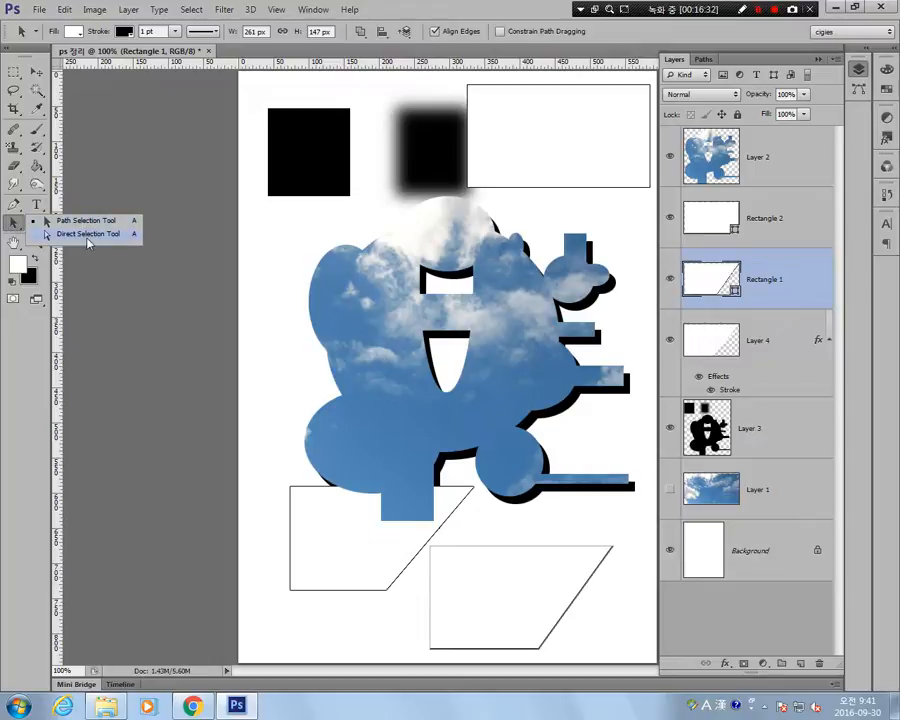
left_click(89, 234)
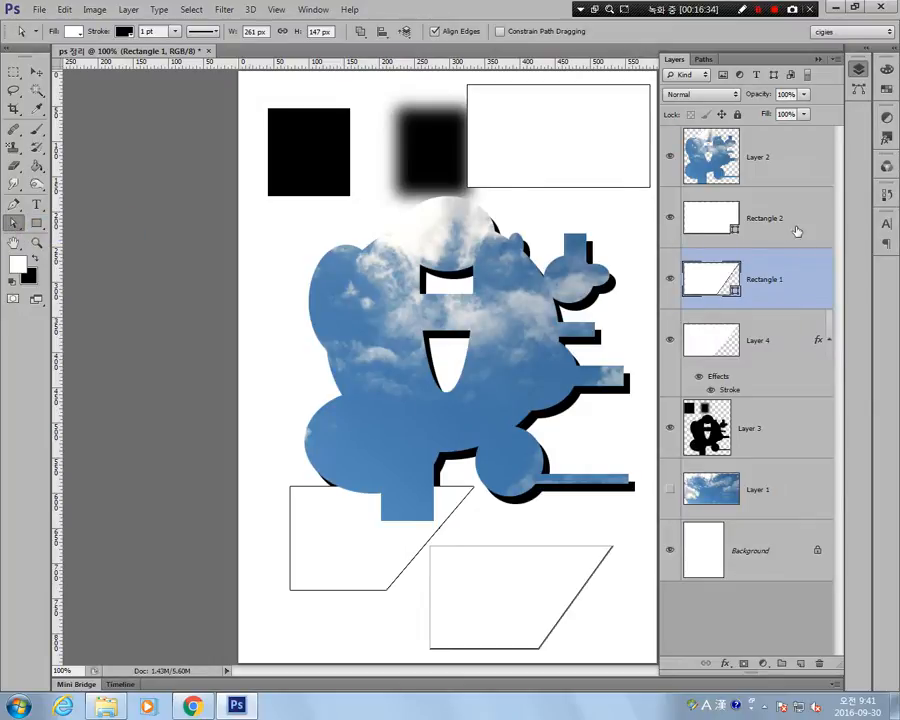
left_click(738, 228)
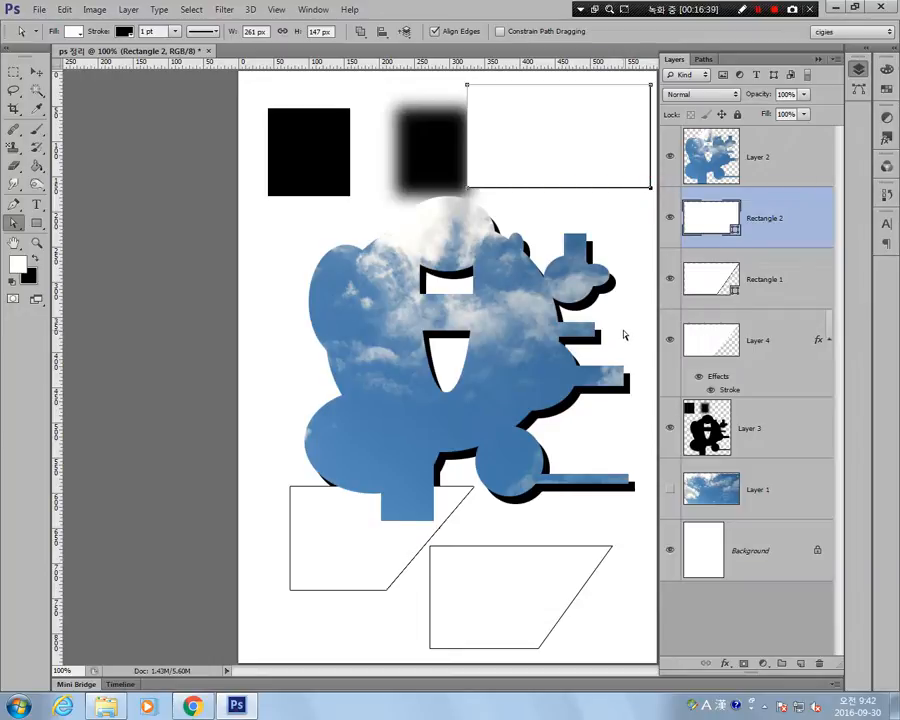
left_click_drag(650, 187, 557, 189)
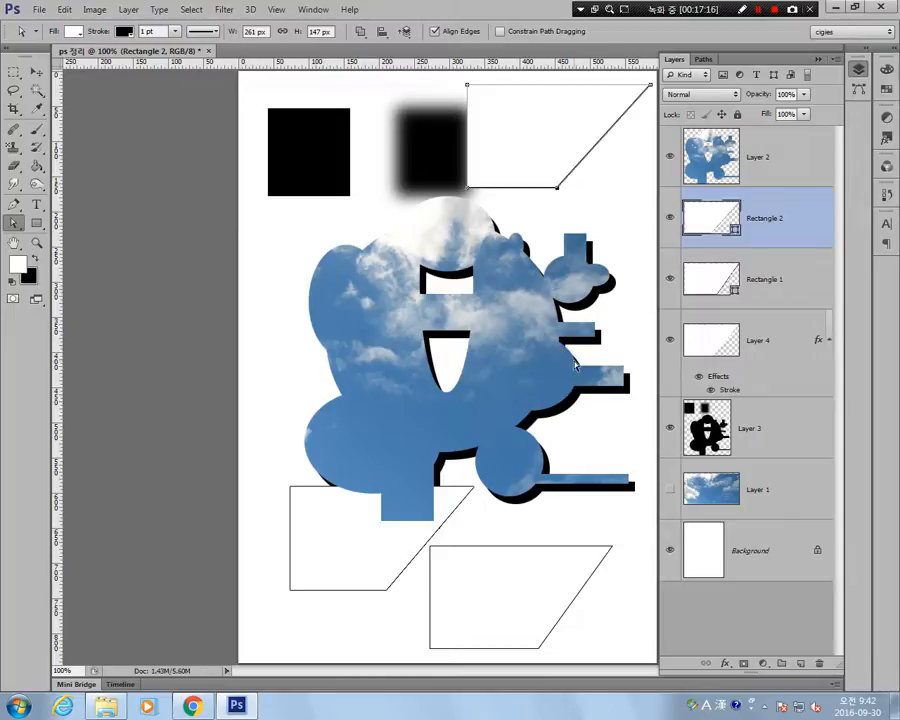
left_click(36, 72)
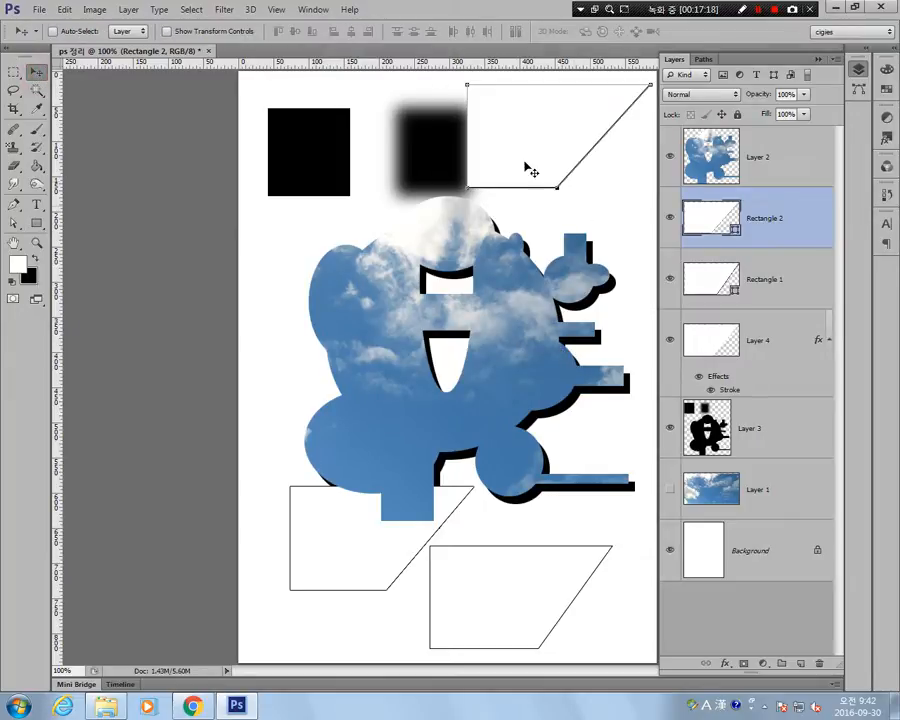
left_click(769, 344)
left_click(757, 166)
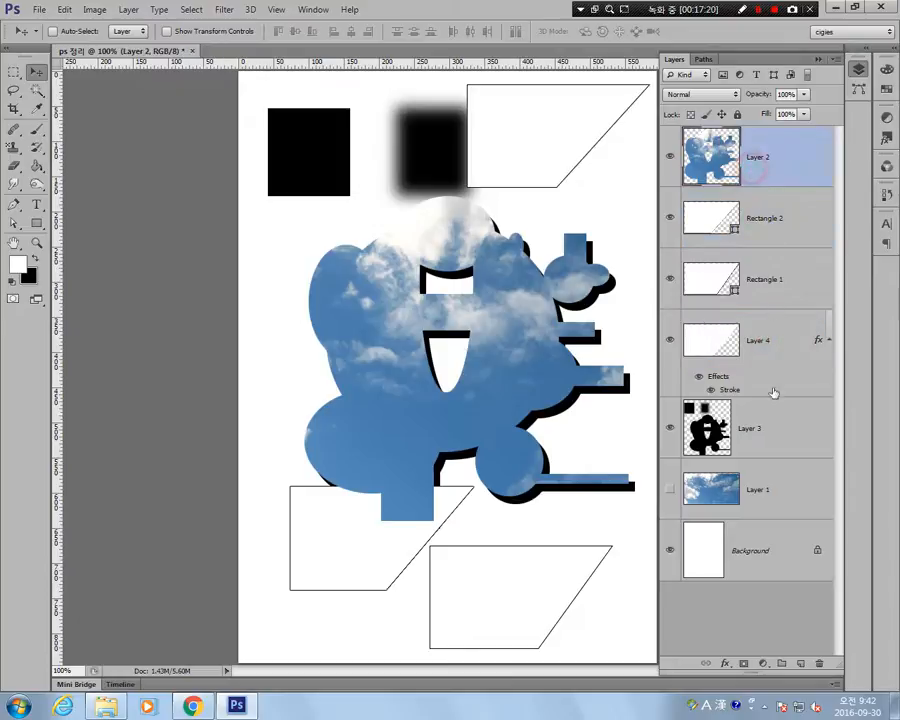
left_click(764, 467)
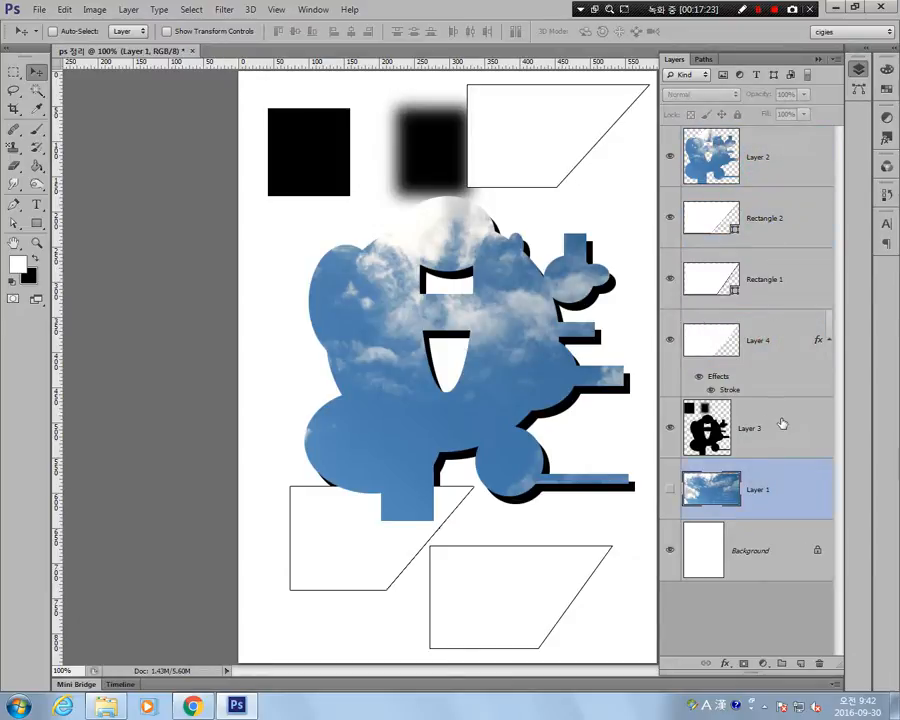
Delete all layers above Layer 1, from Layer 3 up to Layer 2, including the two rectangle shapes.
left_click(744, 424)
left_click(759, 148, "shift")
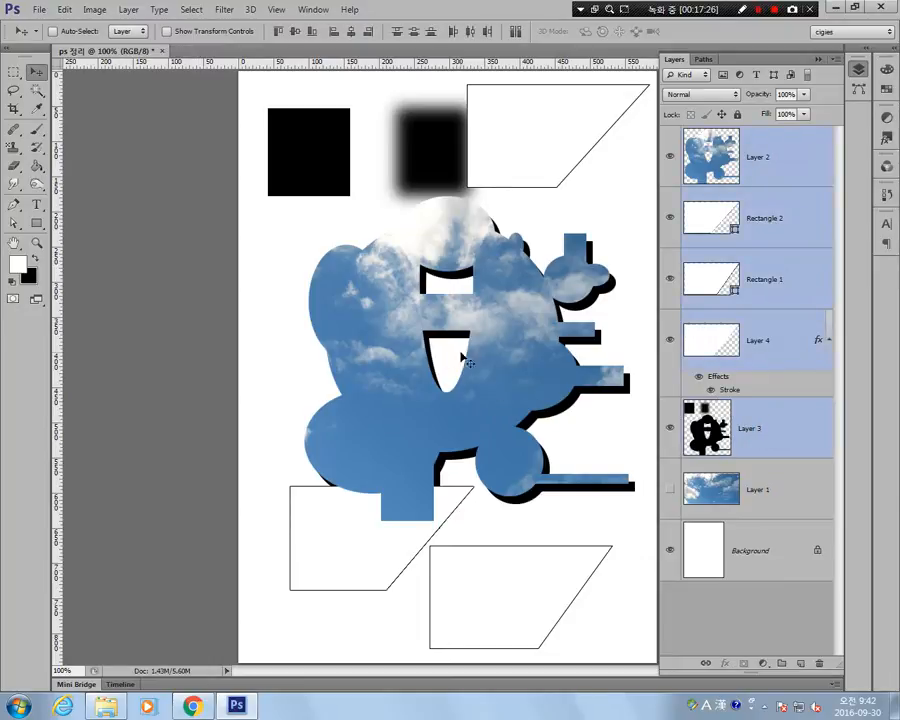
key("Delete")
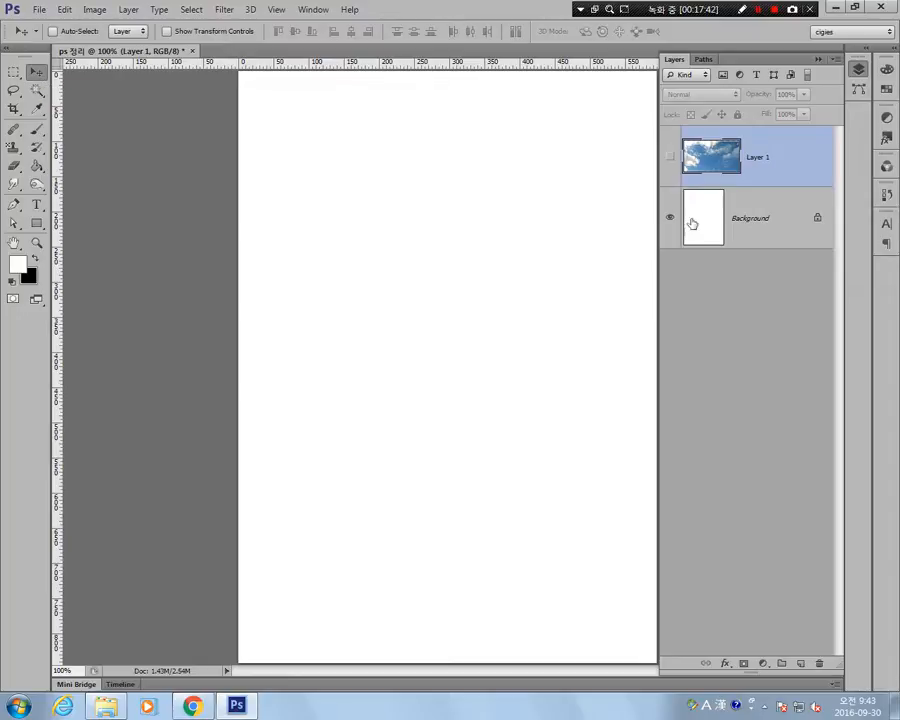
Show the sky photo on Layer 1 and move it down toward the bottom edge of the page.
left_click(670, 157)
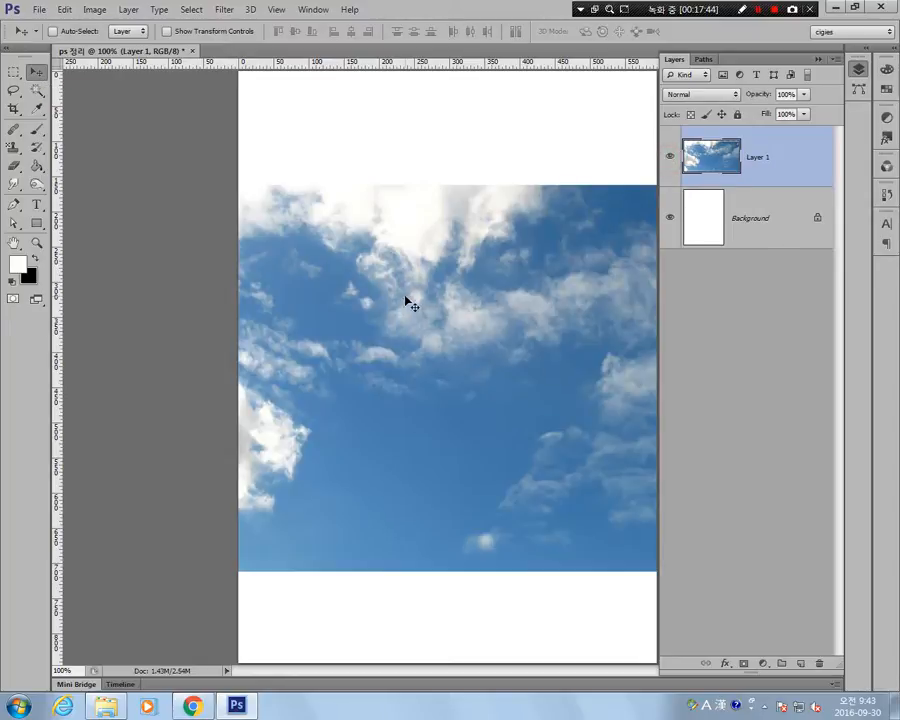
left_click_drag(408, 300, 455, 379)
With the Rectangular Marquee style set to Normal, select an area in the sky photo's left half and copy it to a new layer.
left_click(14, 72)
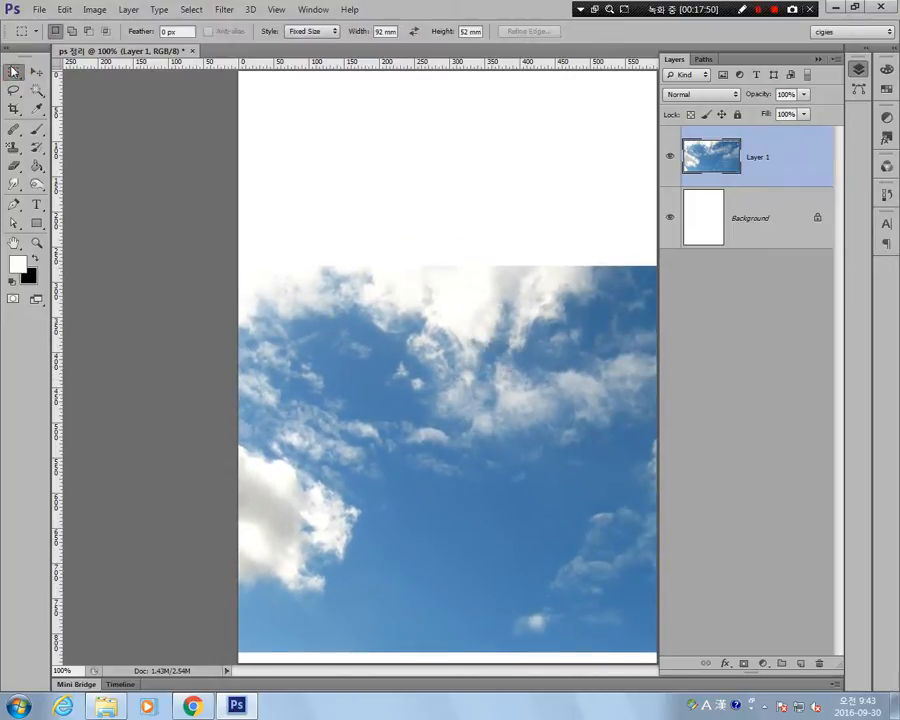
left_click(323, 33)
left_click(314, 49)
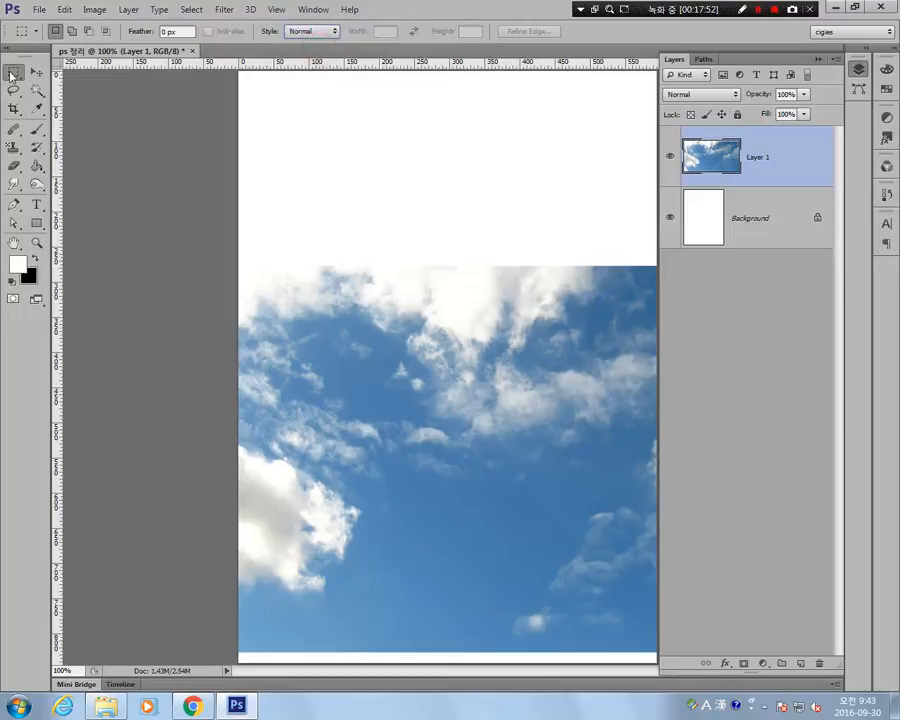
left_click_drag(300, 292, 437, 444)
right_click(375, 366)
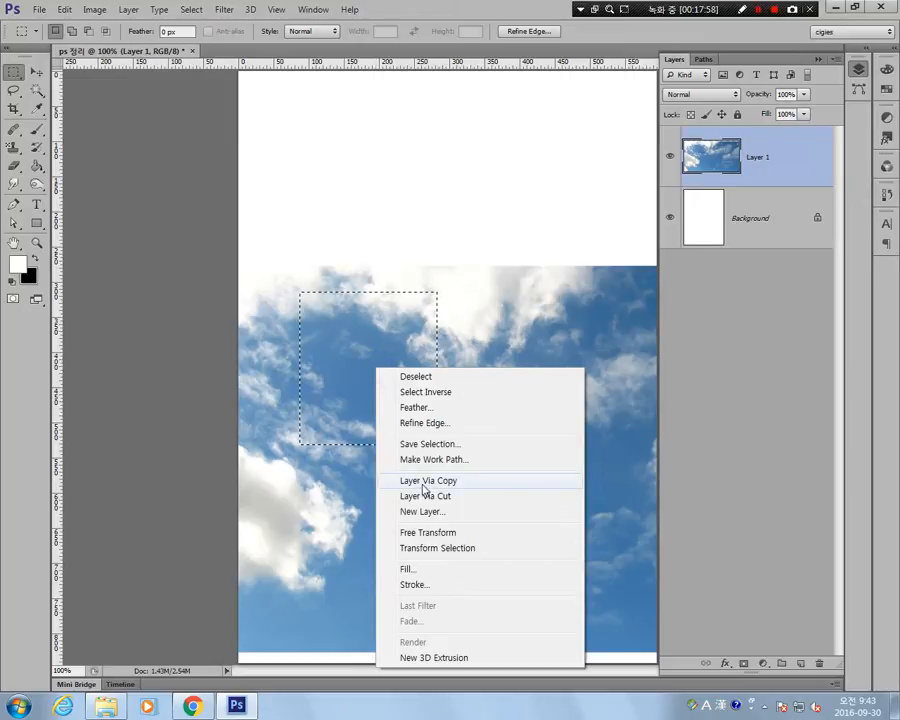
left_click(428, 482)
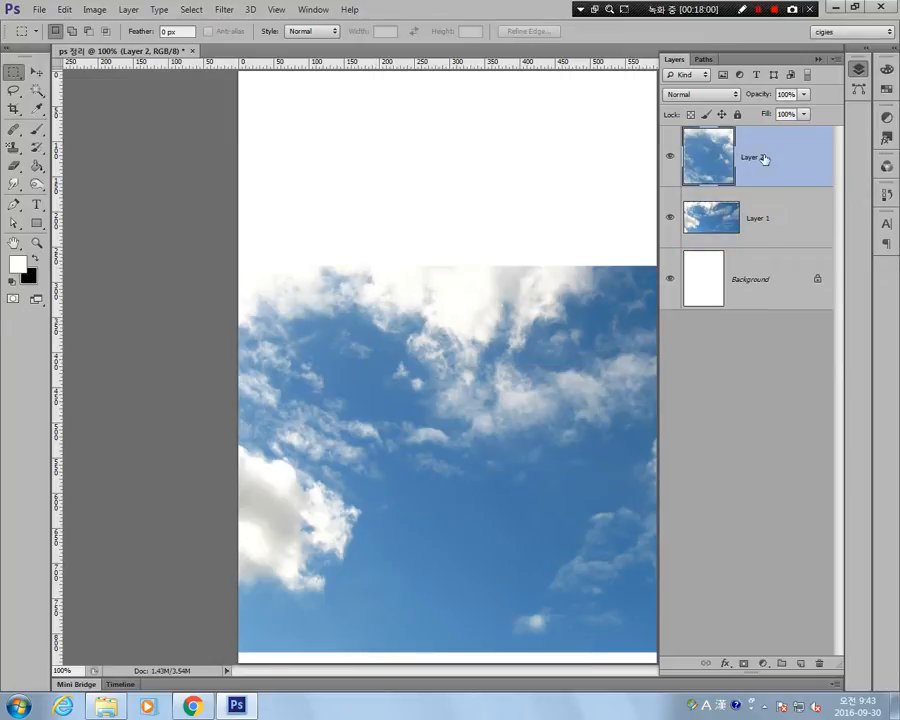
Rename the copied sky patch's layer as "ctrl + j".
double_click(758, 158)
type("c")
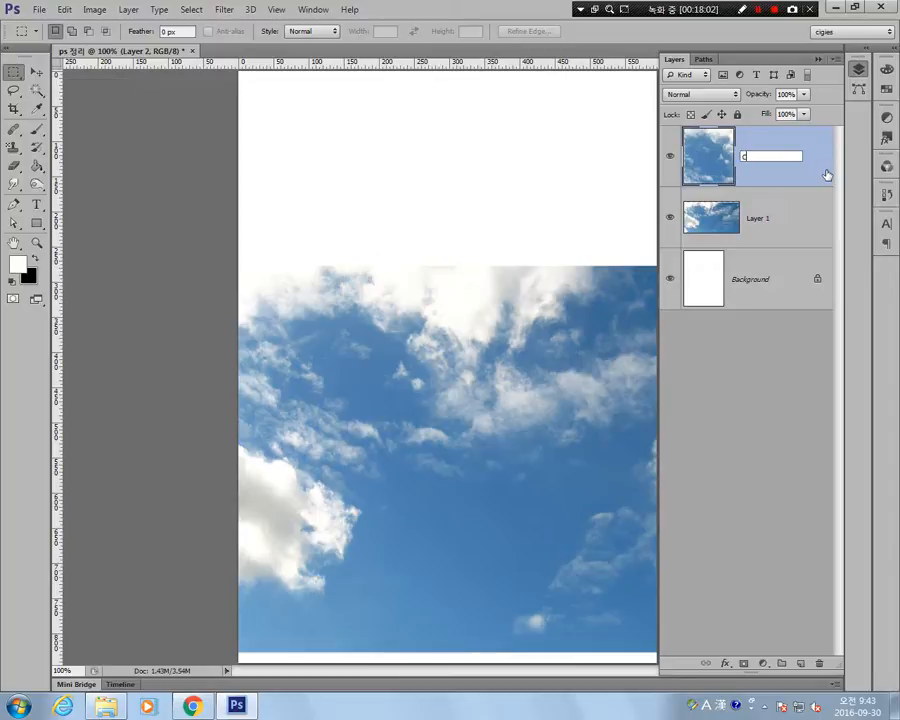
type("trl + j")
key("Return")
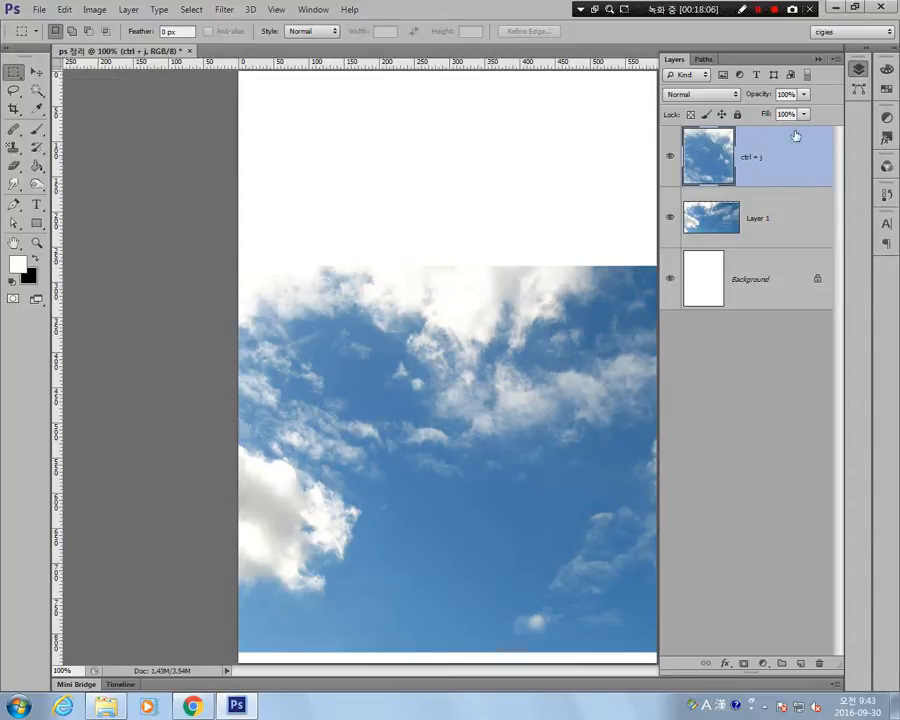
Marquee-select a roughly square cloud area in the photo's right half and copy it from Layer 1 to a new layer.
left_click_drag(441, 305, 615, 476)
key("ctrl+j")
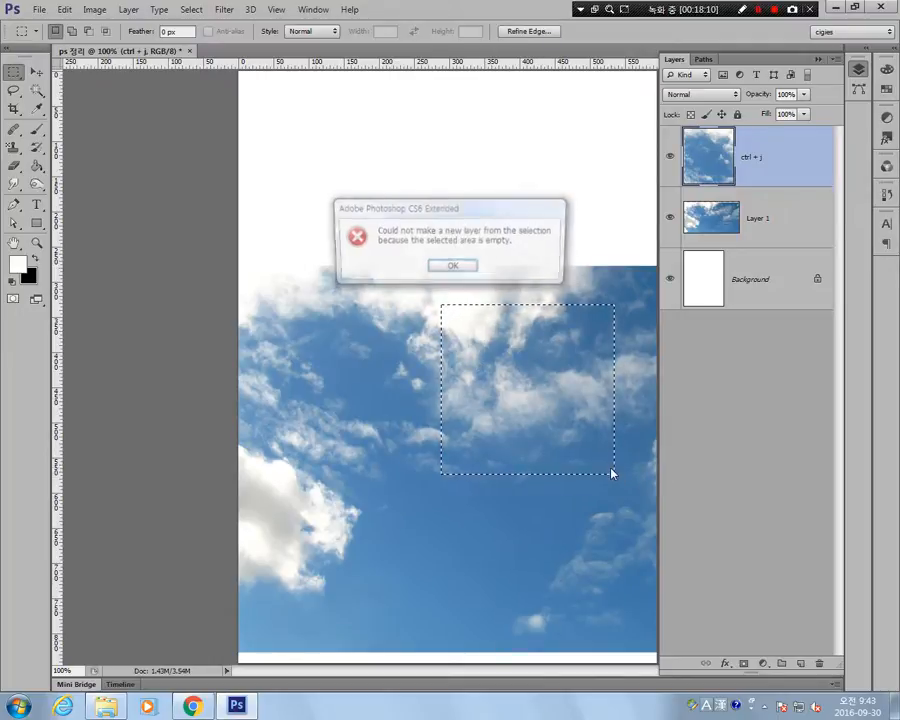
left_click(471, 268)
left_click(750, 217)
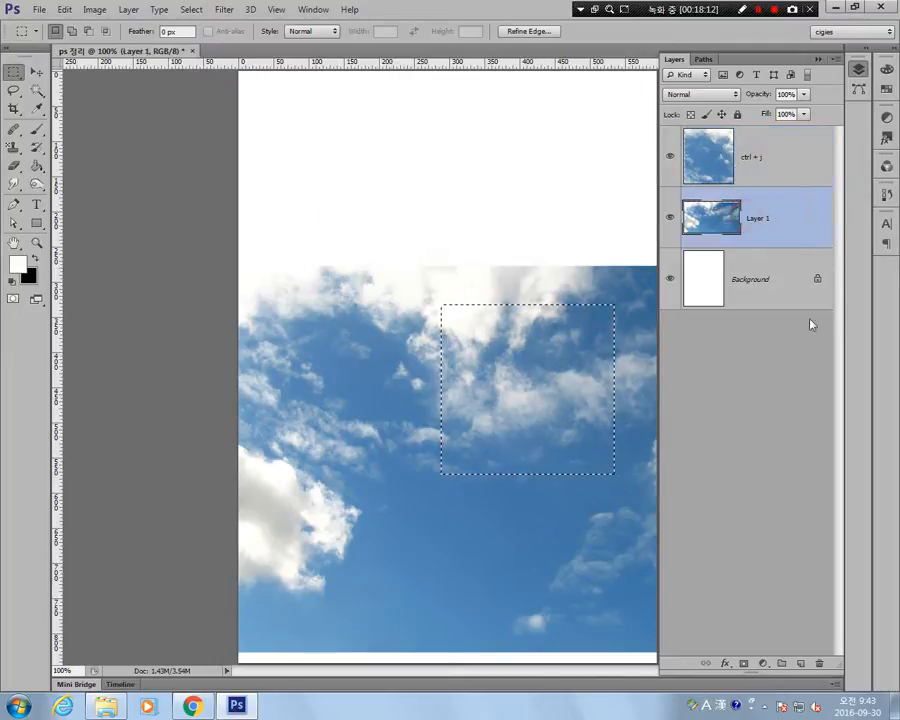
key("ctrl+j")
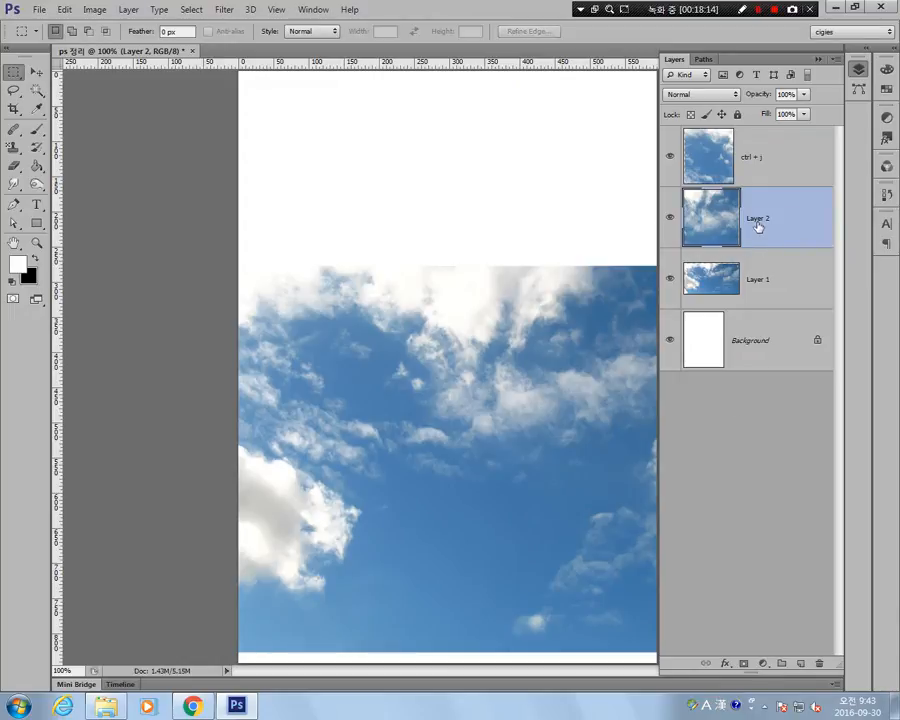
Move the Layer 2 and ctrl + j sky patches side by side onto the white area above the large photo.
left_click(36, 72)
left_click_drag(545, 408, 568, 186)
left_click(735, 163)
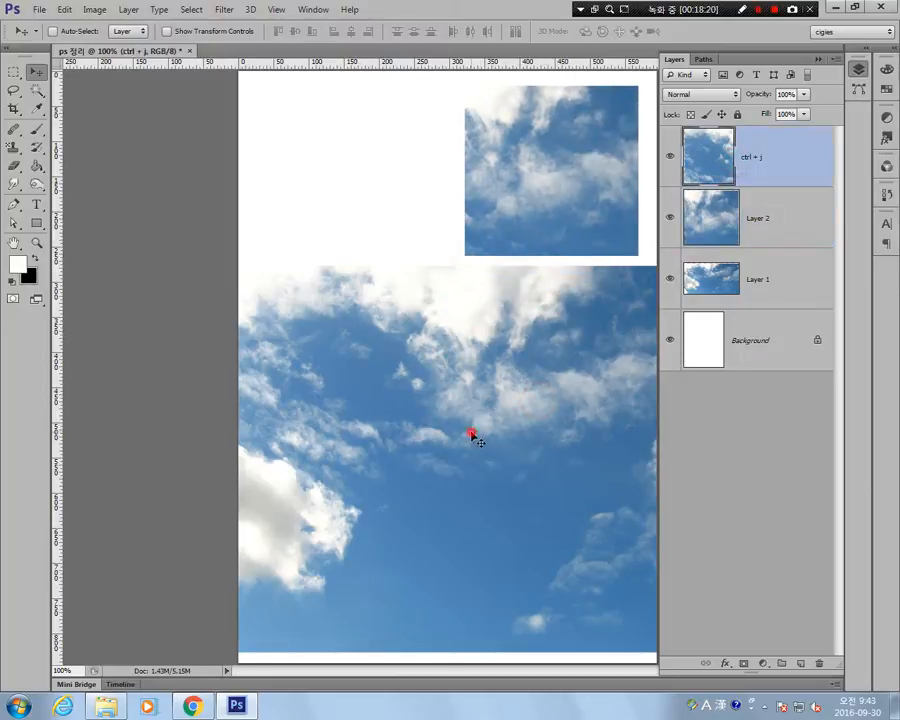
left_click_drag(472, 436, 444, 236)
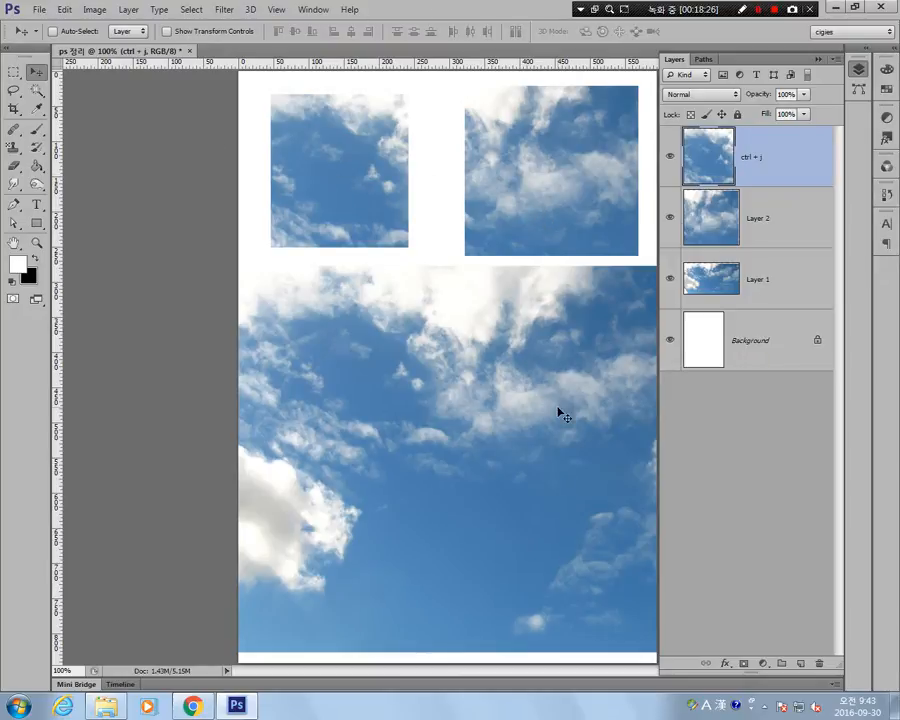
Activate the ctrl + j and Layer 2 layers one at a time and shift each sky patch slightly up and right.
left_click(748, 215)
left_click(756, 275)
left_click(775, 232)
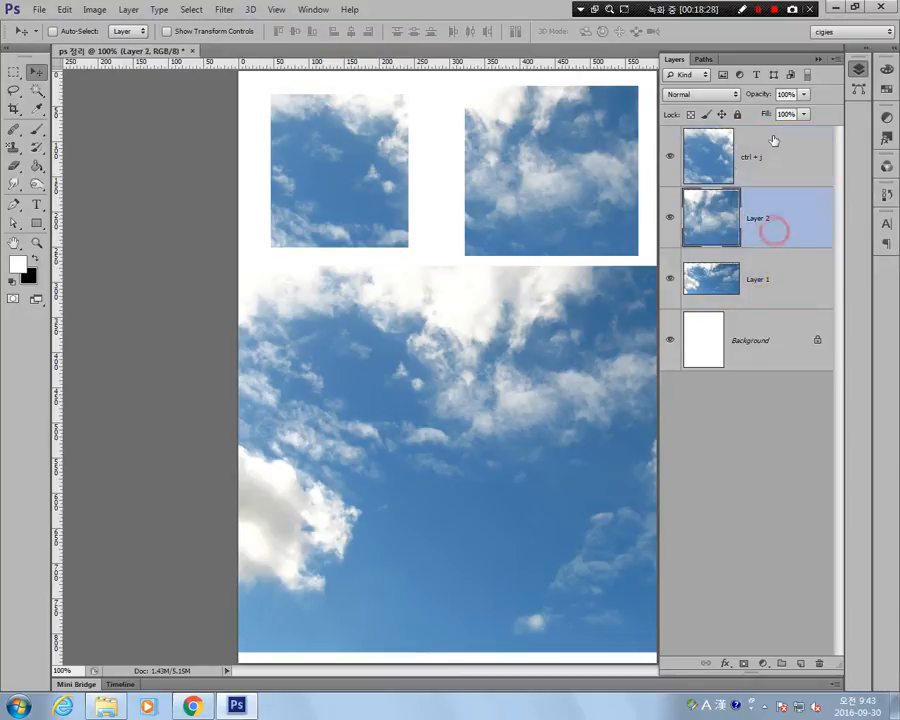
left_click(773, 140)
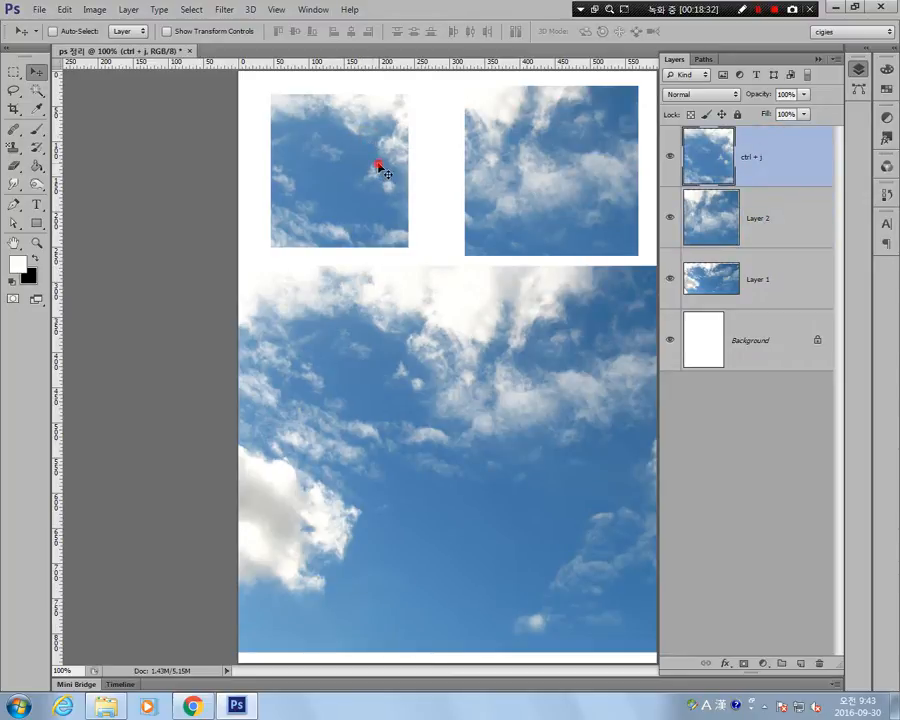
mouse_move(378, 166)
left_mouse_down()
mouse_move(408, 193)
mouse_move(383, 158)
left_mouse_up()
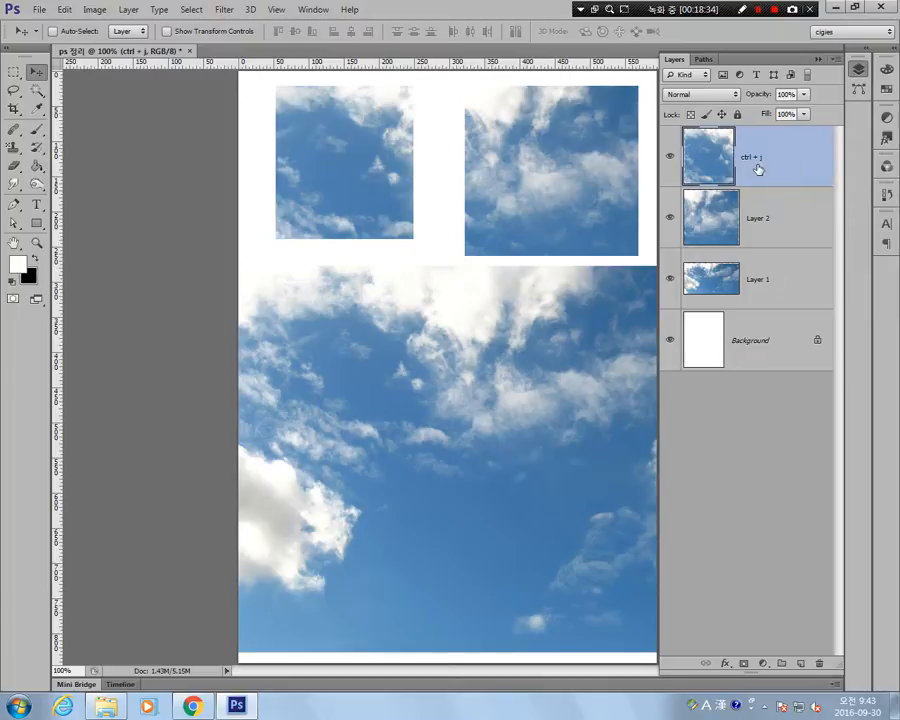
left_click(787, 235)
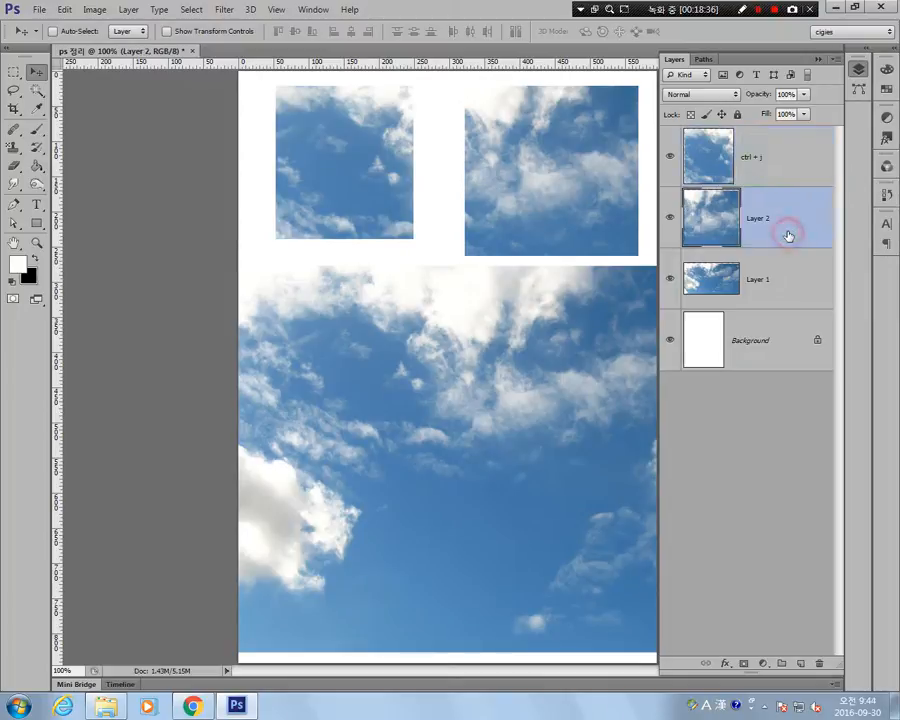
mouse_move(572, 160)
left_mouse_down()
mouse_move(561, 158)
mouse_move(584, 167)
mouse_move(582, 160)
left_mouse_up()
Lower the large sky photo on Layer 1 slightly, and shift the Layer 2 patch a little down and left.
left_click(783, 290)
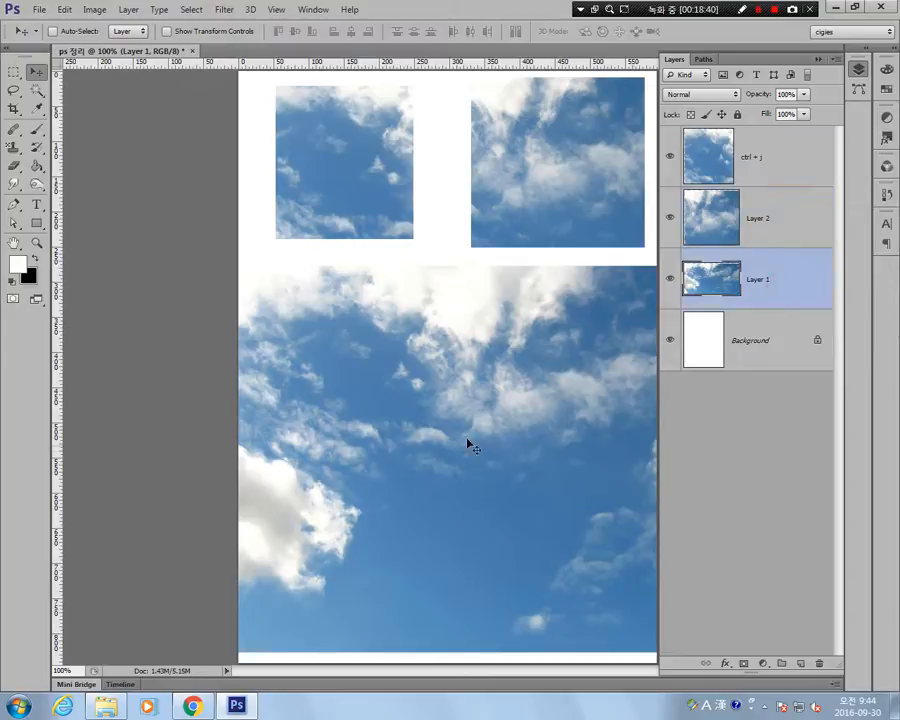
left_click_drag(458, 400, 458, 430)
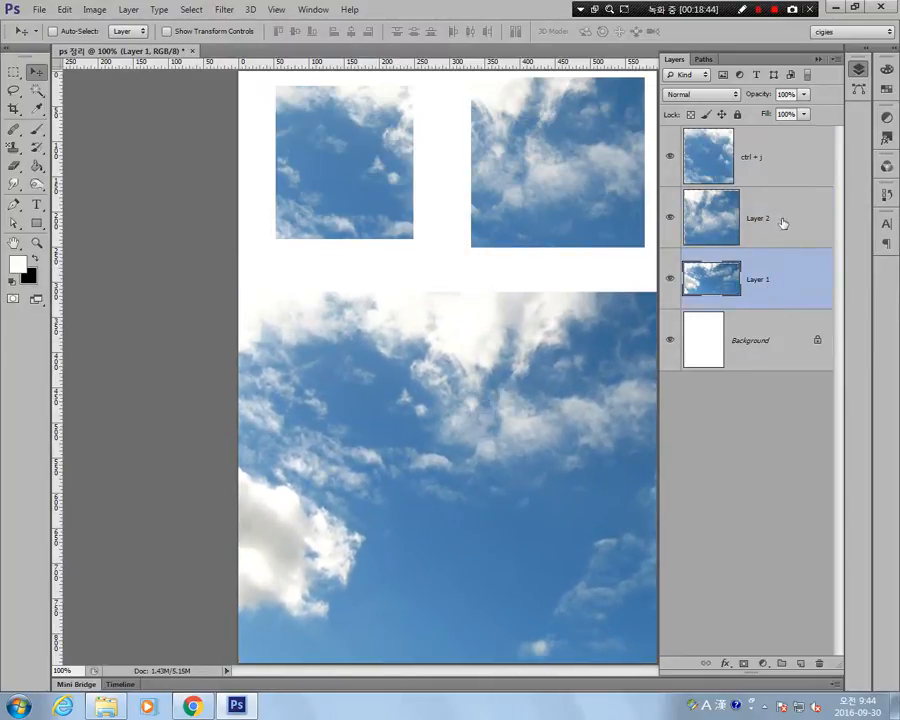
left_click(778, 222)
left_click_drag(600, 192, 595, 210)
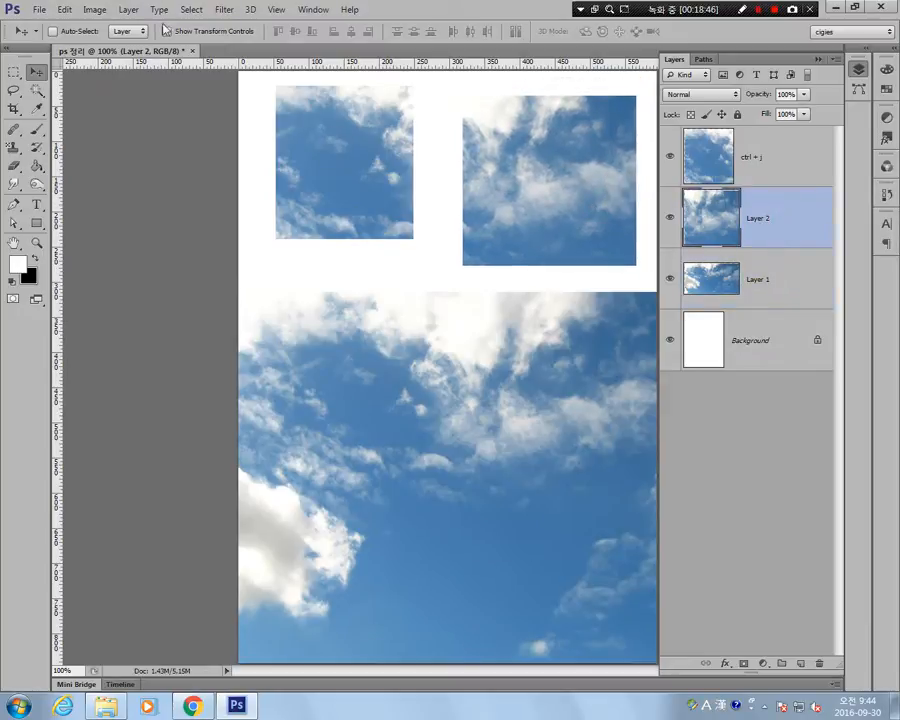
Enable the Move tool's Auto-Select for layers and test it by picking the two sky patches and the large photo on the canvas.
left_click(53, 32)
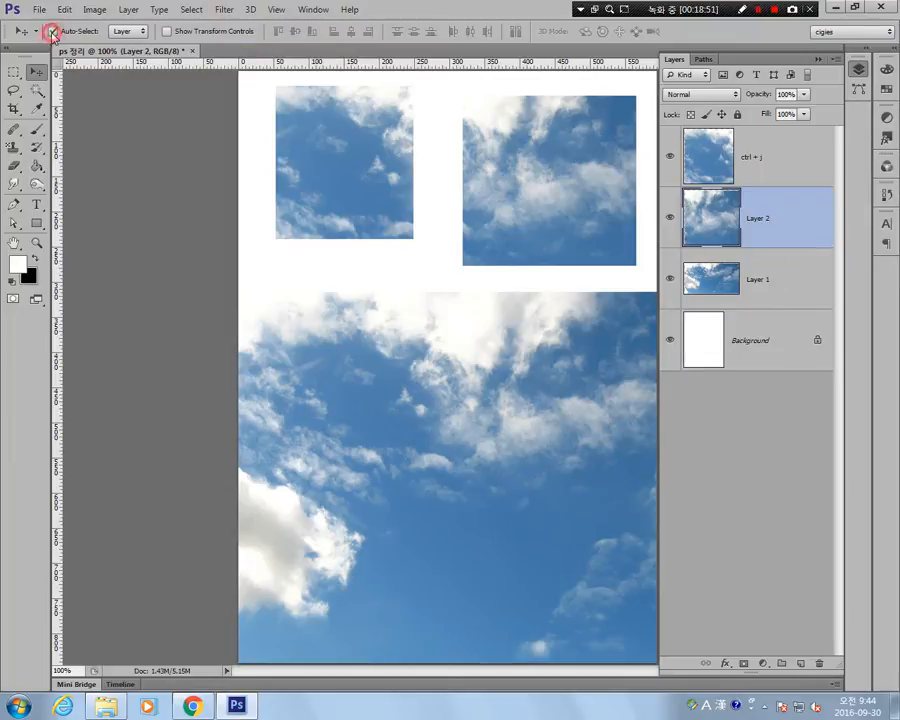
left_click(328, 190)
left_click(575, 207)
left_click(476, 298)
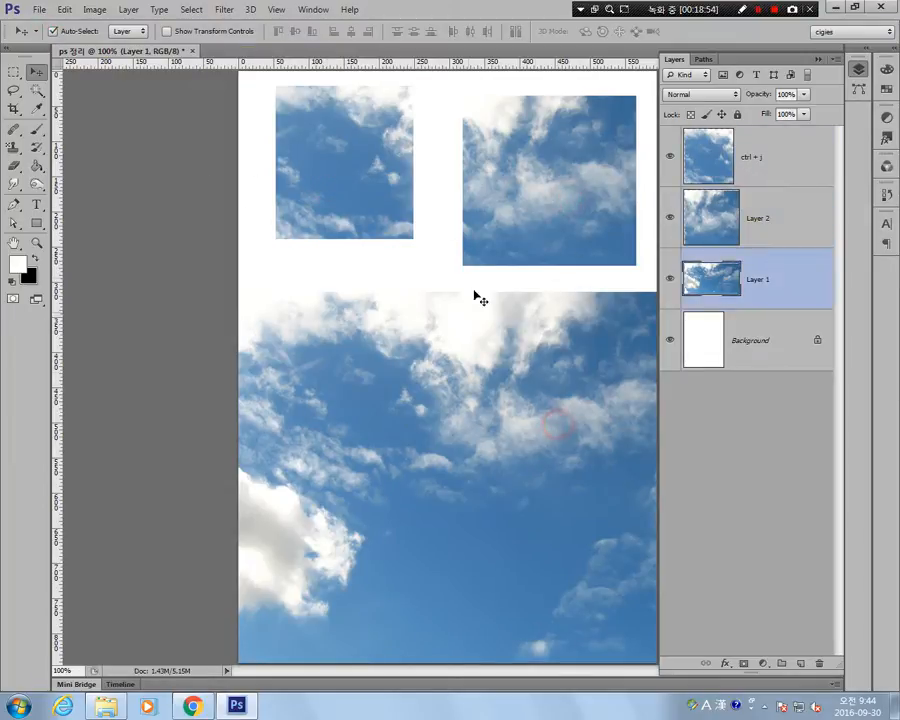
left_click(388, 191)
left_click(516, 188)
left_click(516, 394)
left_click(326, 208)
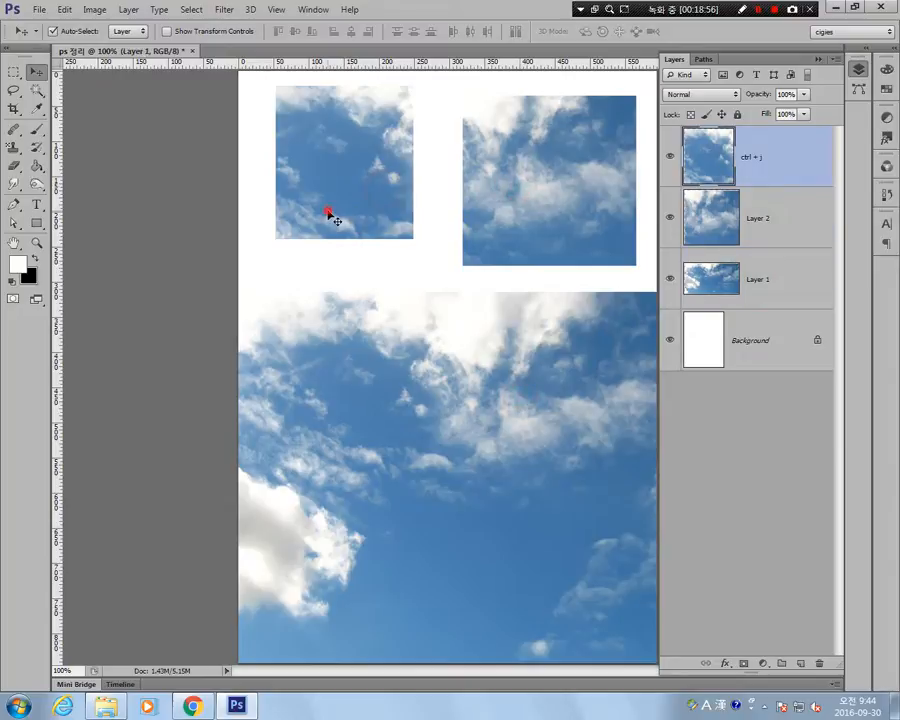
left_click(533, 206)
left_click(515, 446)
left_click(444, 267)
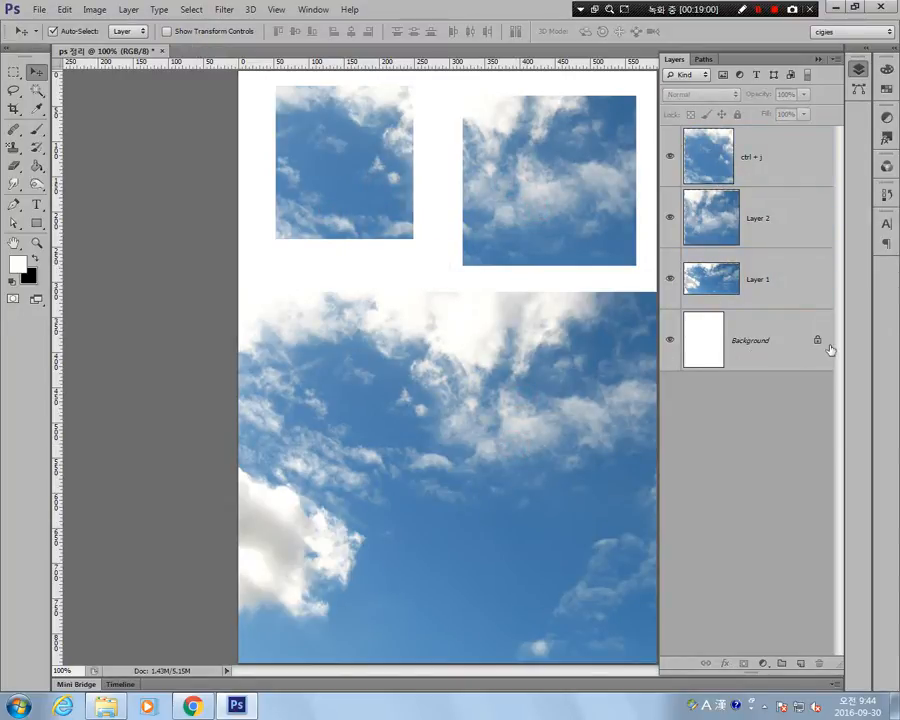
Switch the active layer repeatedly between ctrl + j, Layer 2 and Layer 1 by picking their images directly on the canvas.
left_click(338, 166)
left_click(476, 200)
left_click(466, 402)
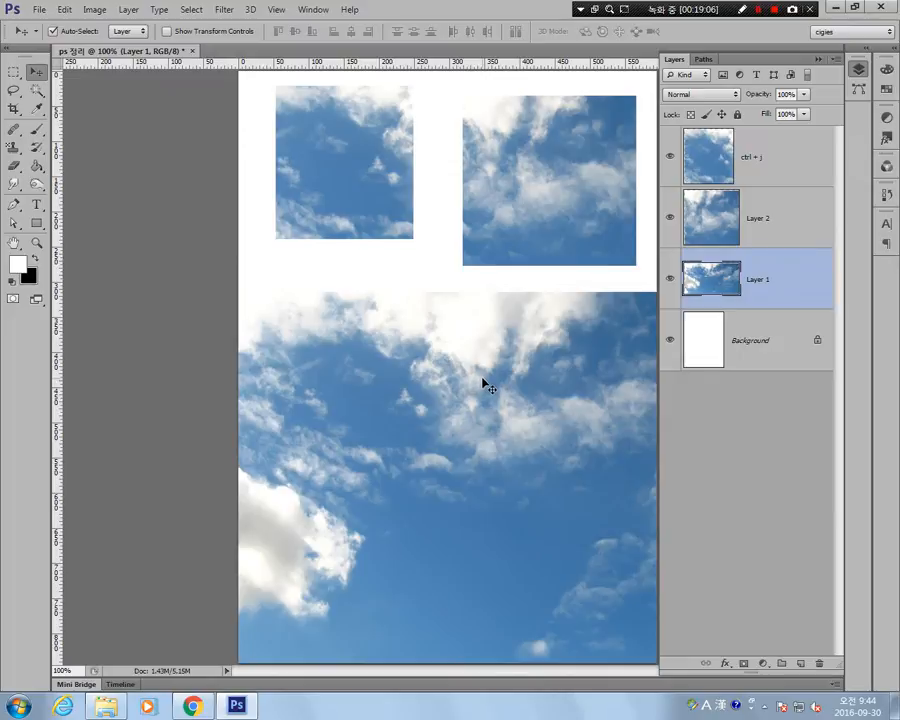
left_click(541, 198)
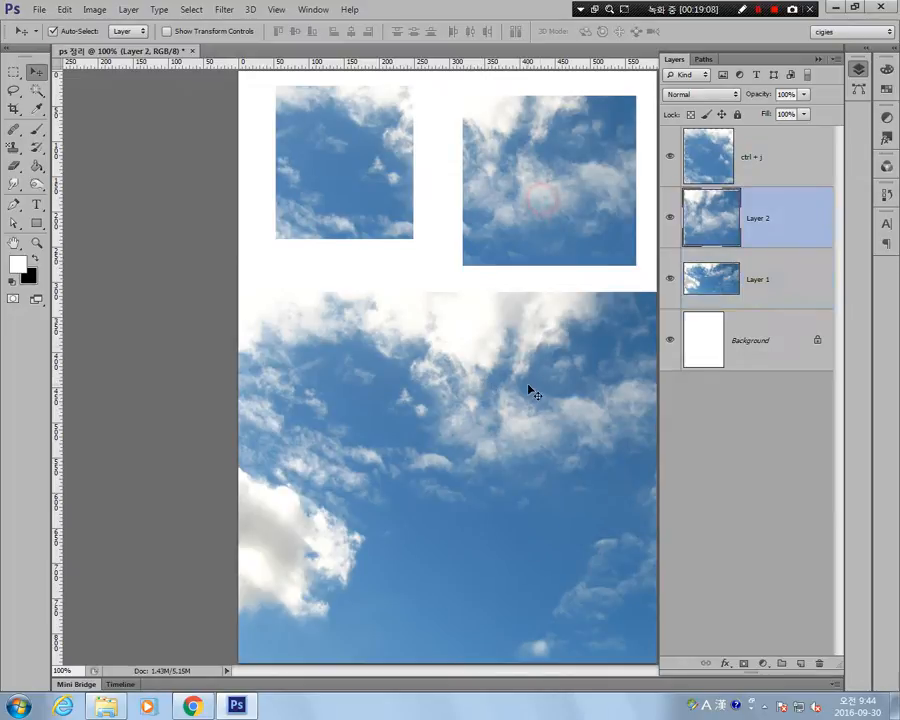
left_click(529, 386)
left_click(394, 176)
left_click(422, 370)
left_click(502, 212)
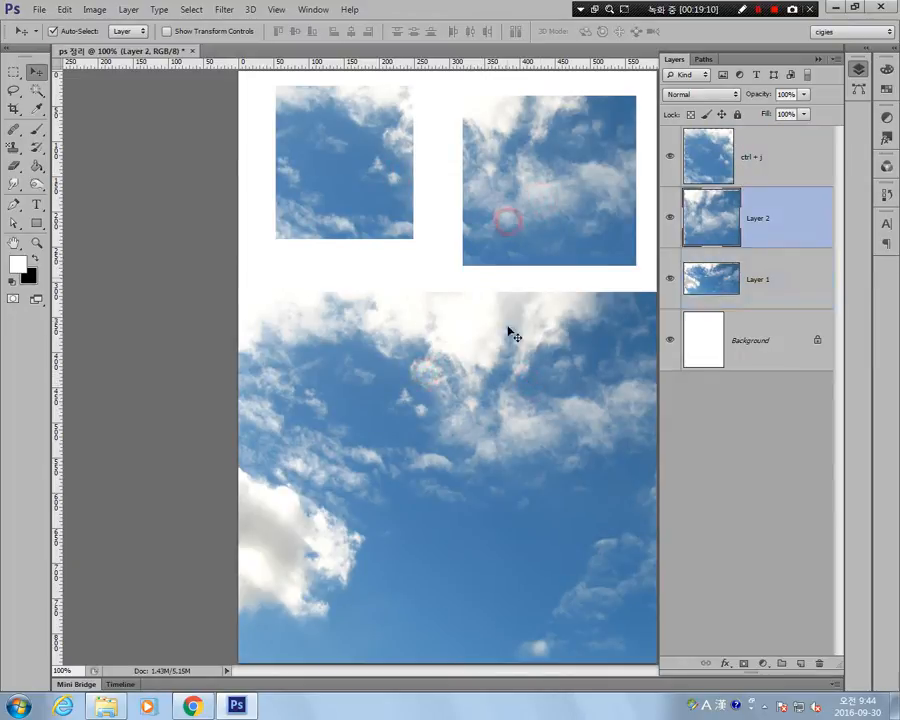
left_click(508, 380)
left_click(331, 206)
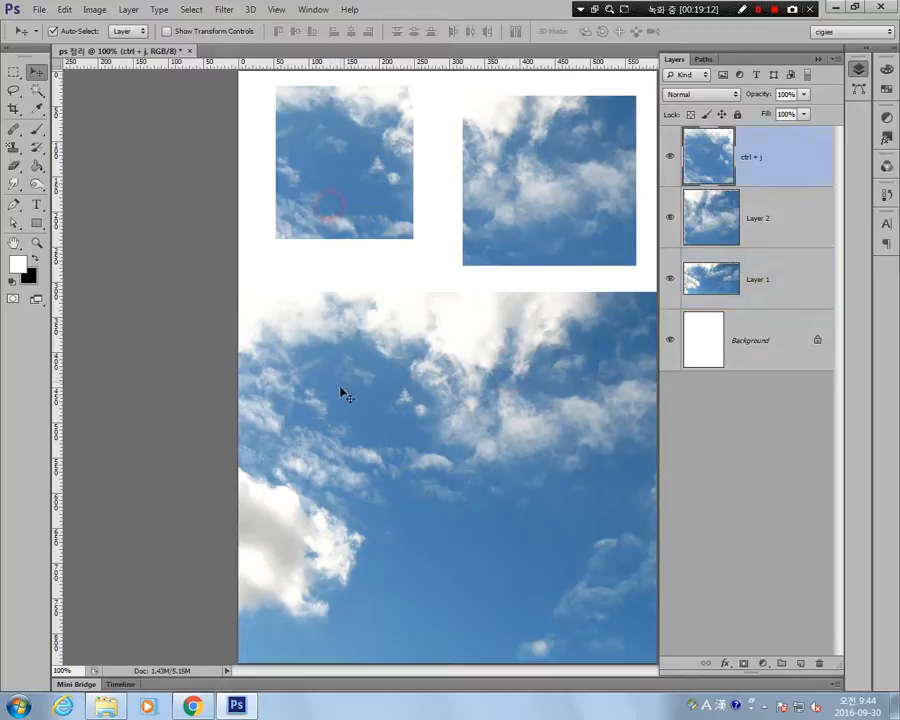
left_click(341, 388)
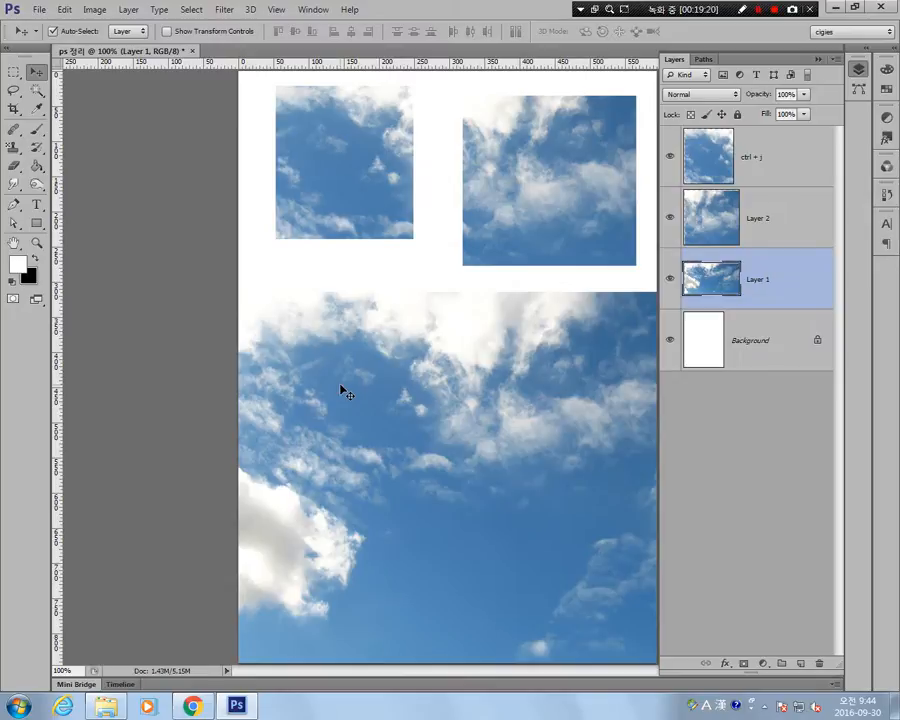
Toggle Auto-Select off and back on, and pick the ctrl + j patch, the Layer 2 patch and the large photo again.
left_click(53, 31)
left_click(53, 31)
left_click(372, 193)
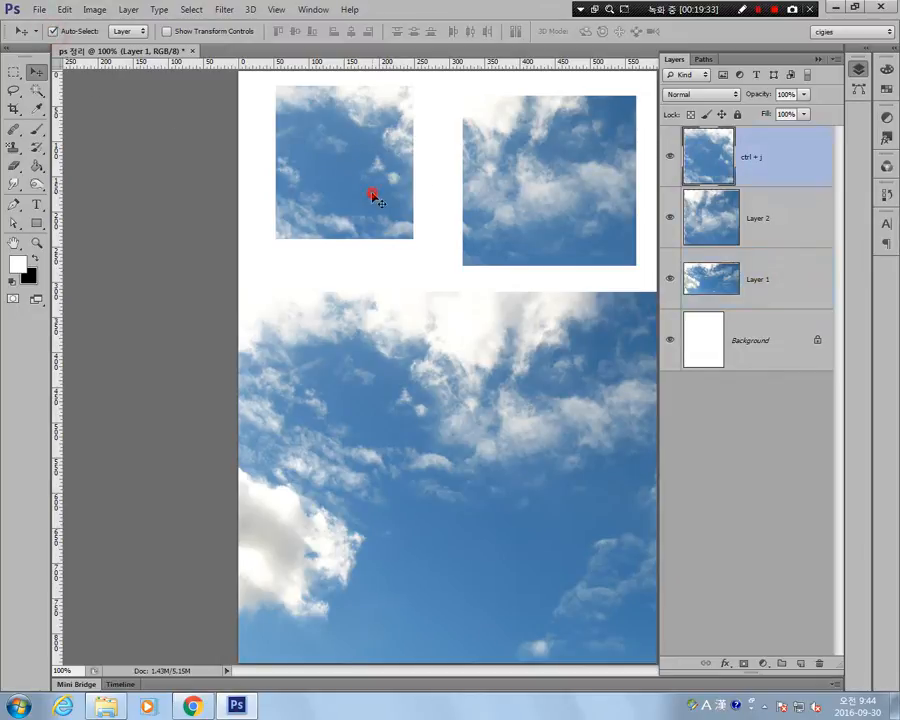
left_click(589, 249)
left_click(579, 424)
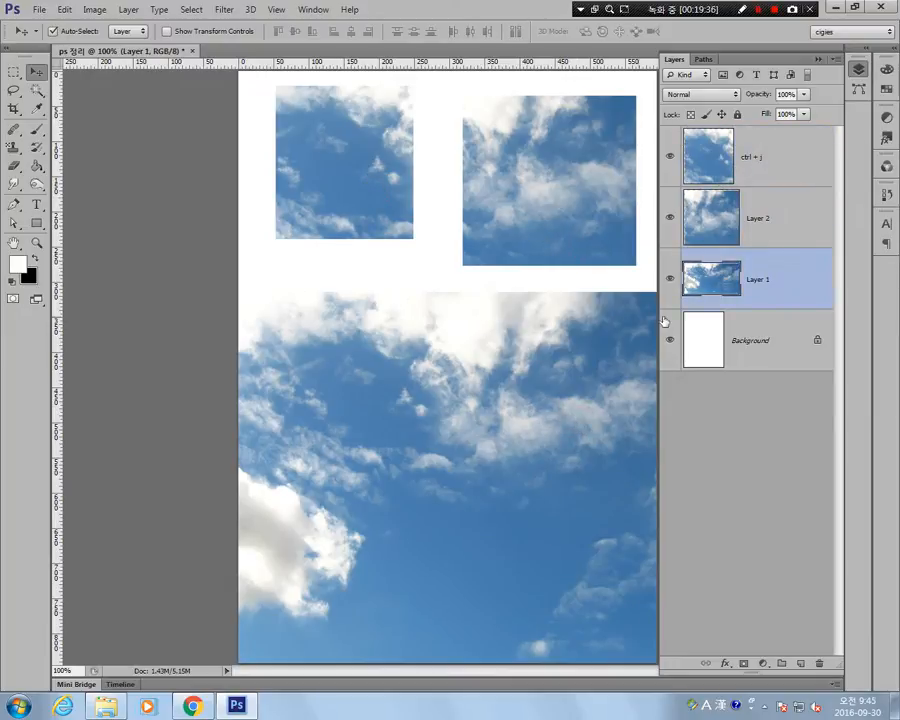
Review the commands available for Layer 1, and set the Move tool's Auto-Select target to Group.
right_click(757, 284)
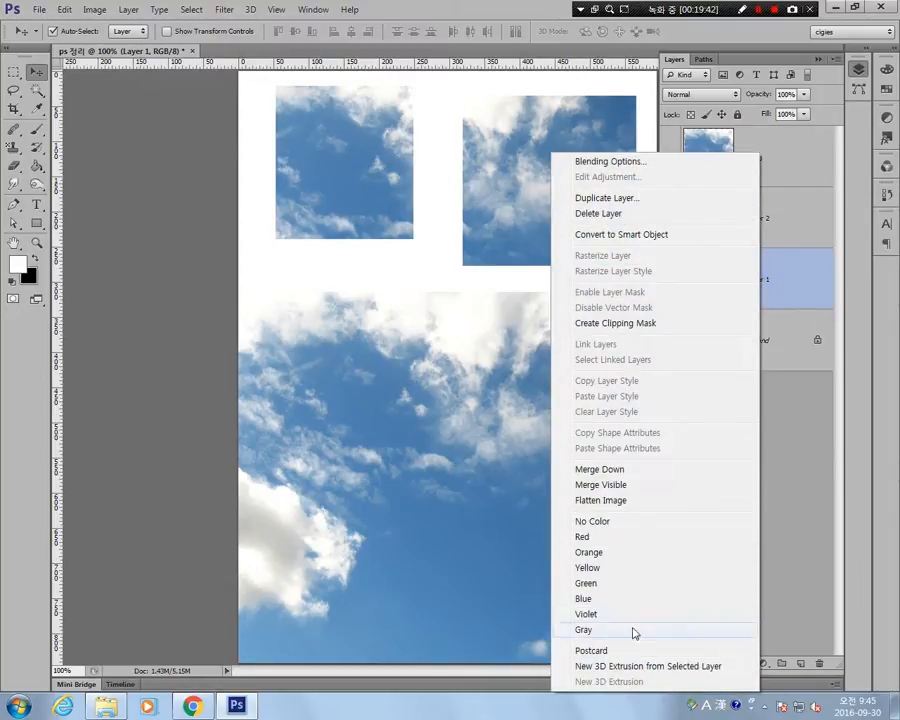
left_click(403, 264)
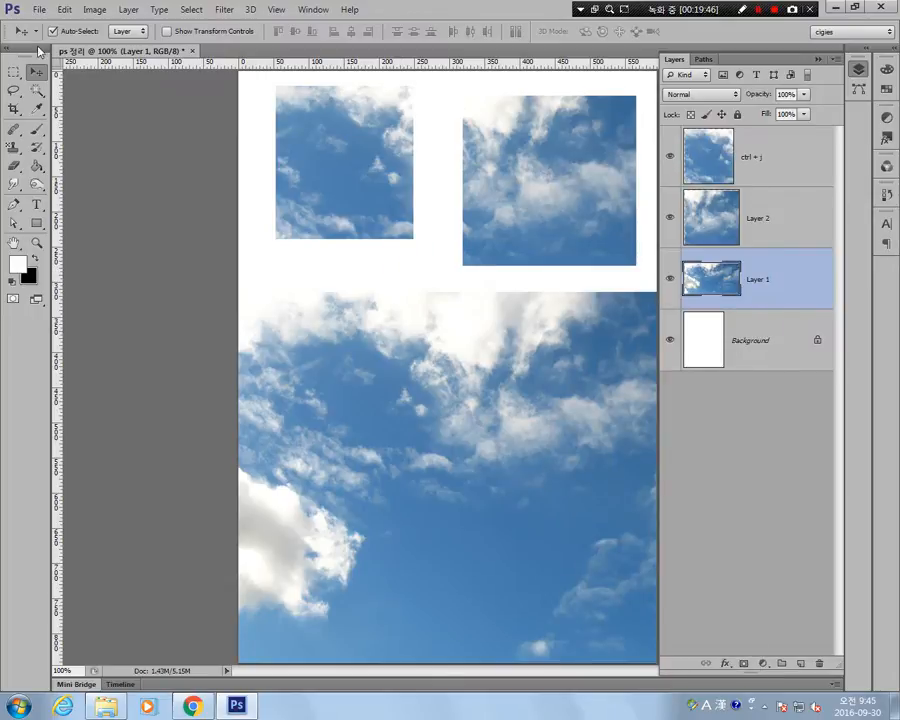
left_click(142, 33)
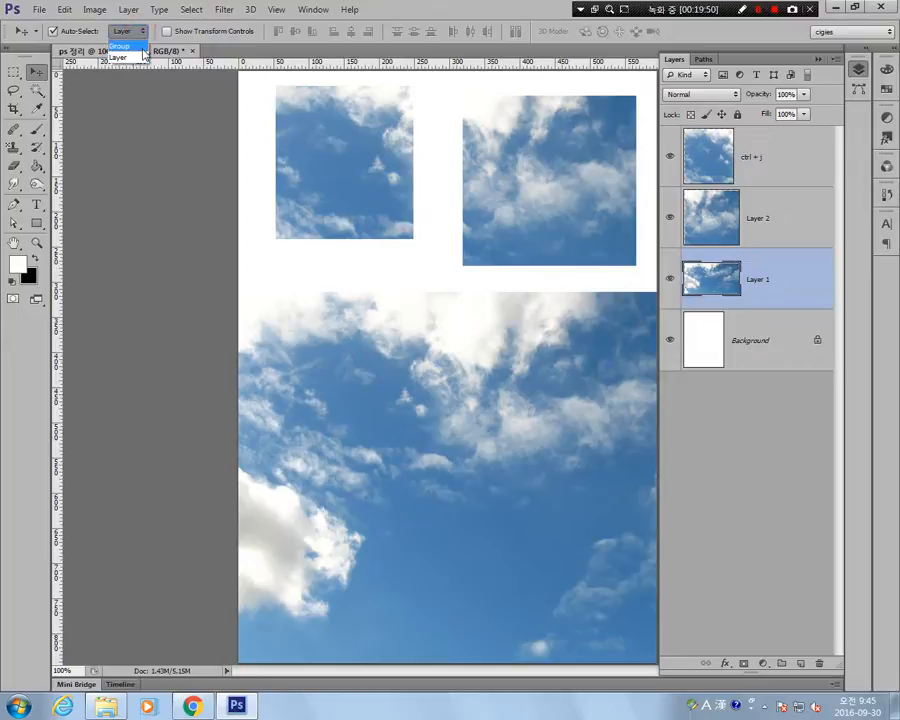
left_click(126, 42)
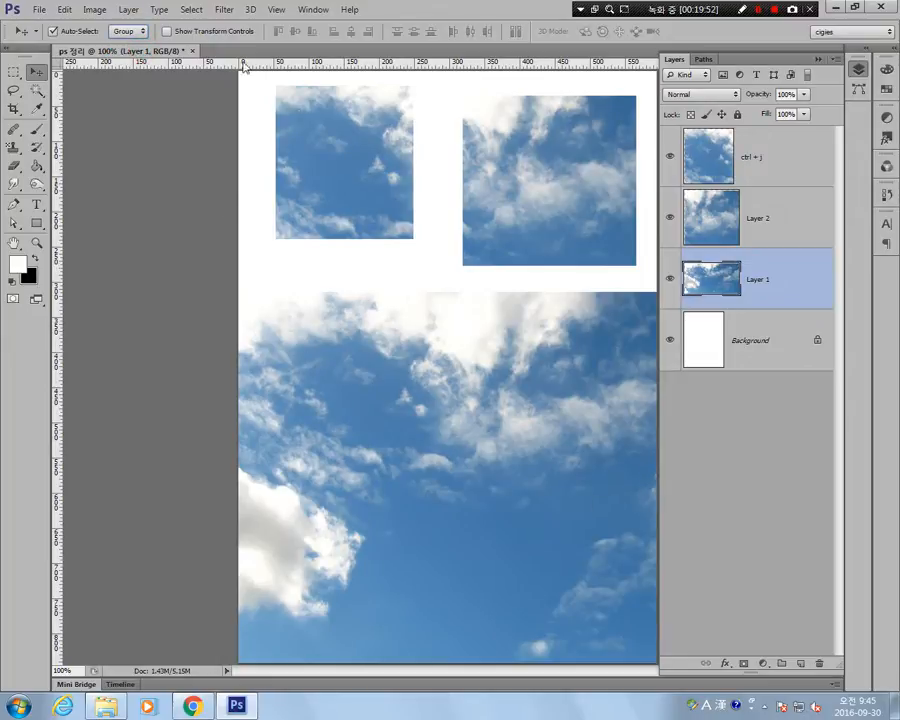
Set the Move tool's Auto-Select target to Layer, and select Layer 2 and Layer 1 together in the layer stack.
left_click(128, 31)
left_click(122, 57)
left_click(778, 222)
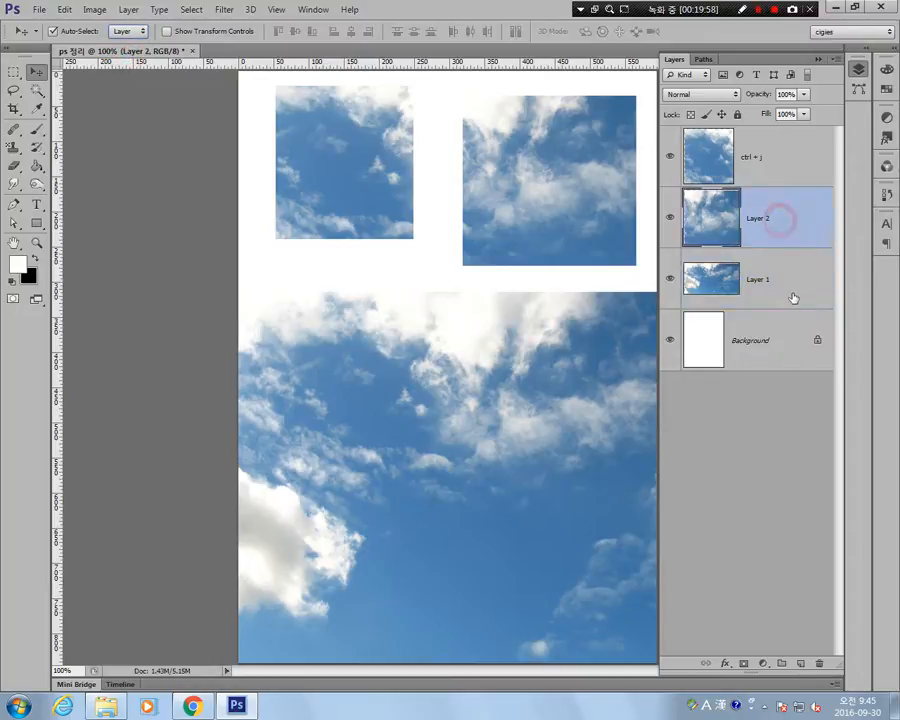
left_click(793, 291, "shift")
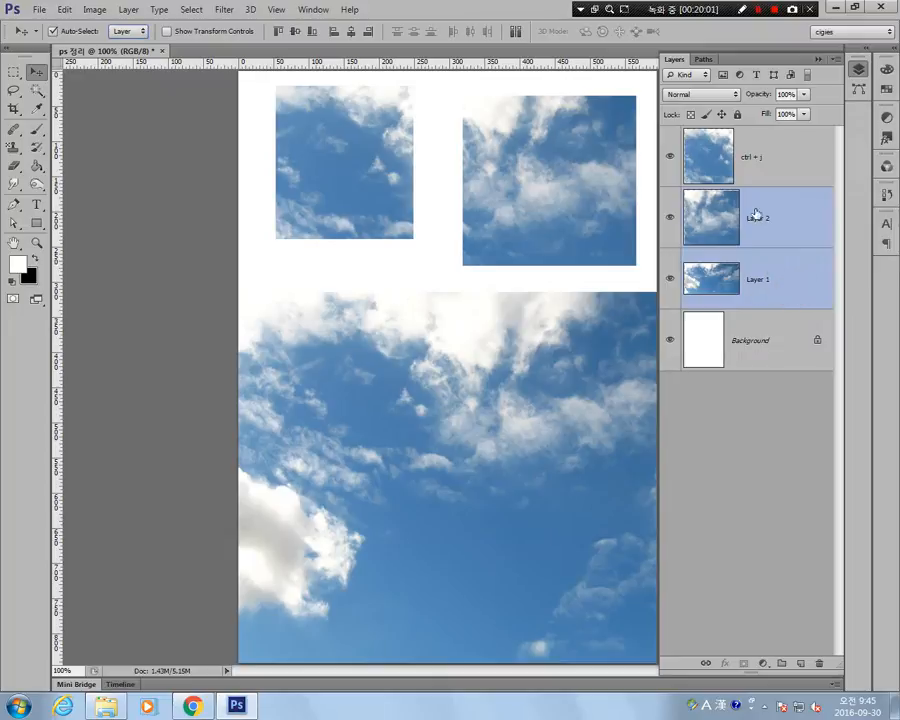
left_click(748, 208)
left_click(786, 284, "shift")
left_click(785, 355)
left_click(782, 212)
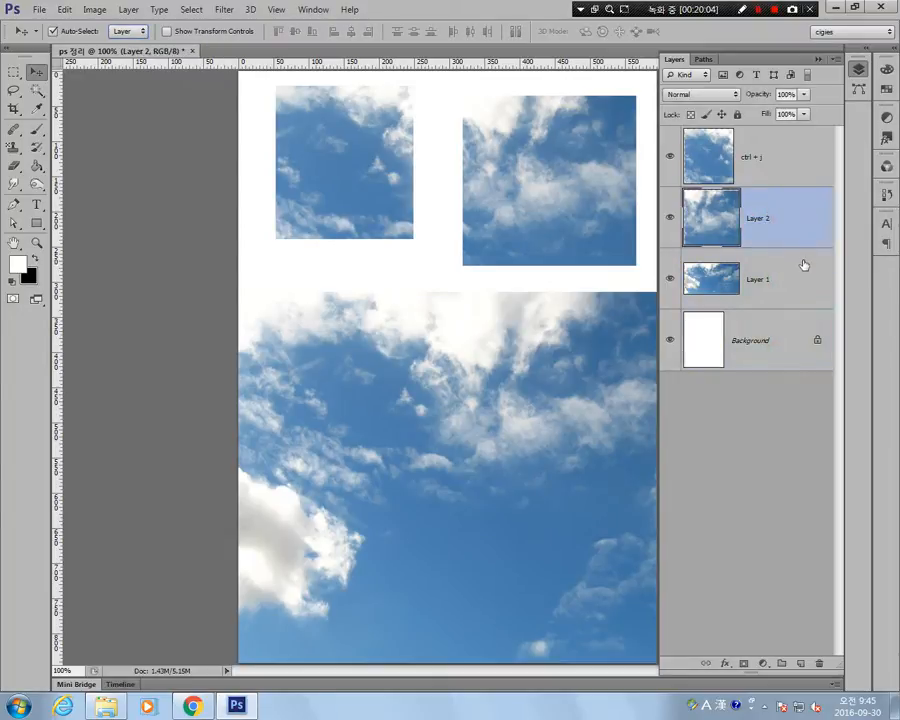
left_click(795, 283, "shift")
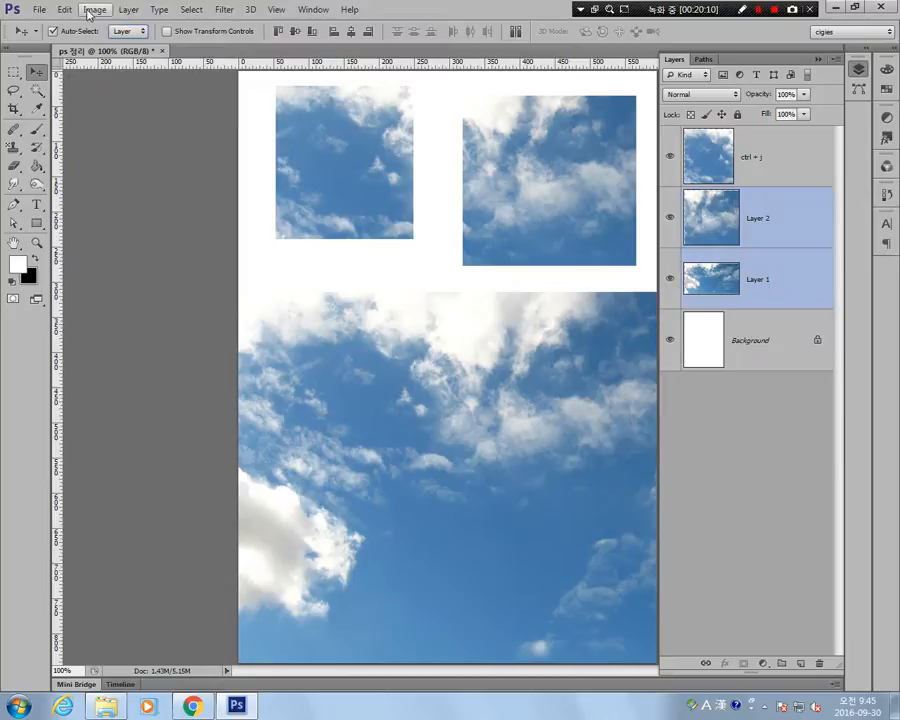
Group the selected Layer 2 and Layer 1 with the Group Layers command.
left_click(64, 10)
left_click(64, 10)
left_click(100, 10)
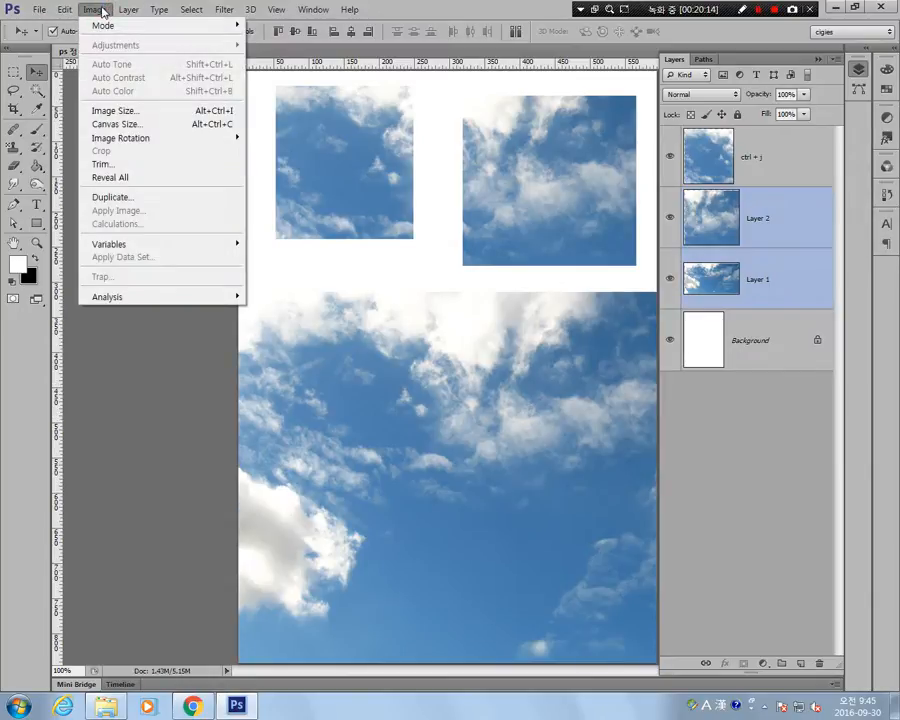
left_click(100, 10)
left_click(128, 10)
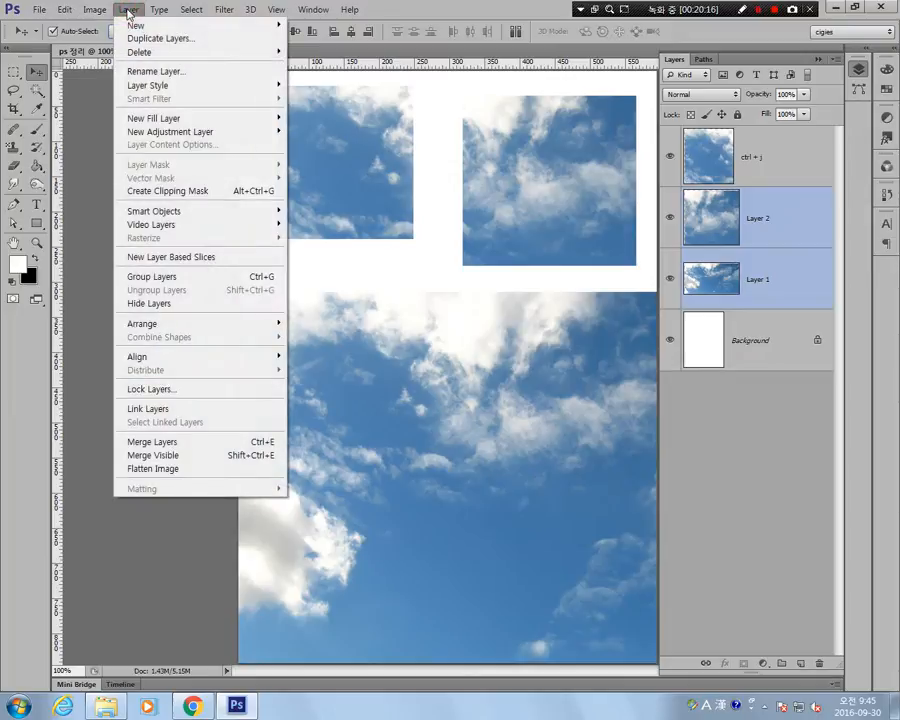
left_click(204, 278)
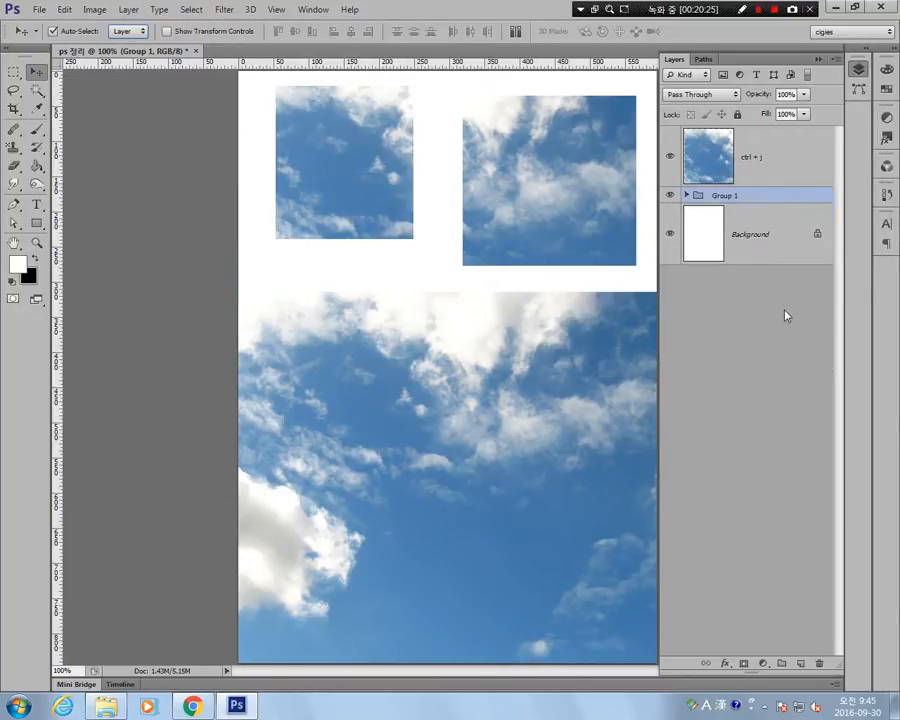
Undo and redo the layer grouping, and ungroup Group 1 into its separate layers.
key("ctrl+z")
key("ctrl+z")
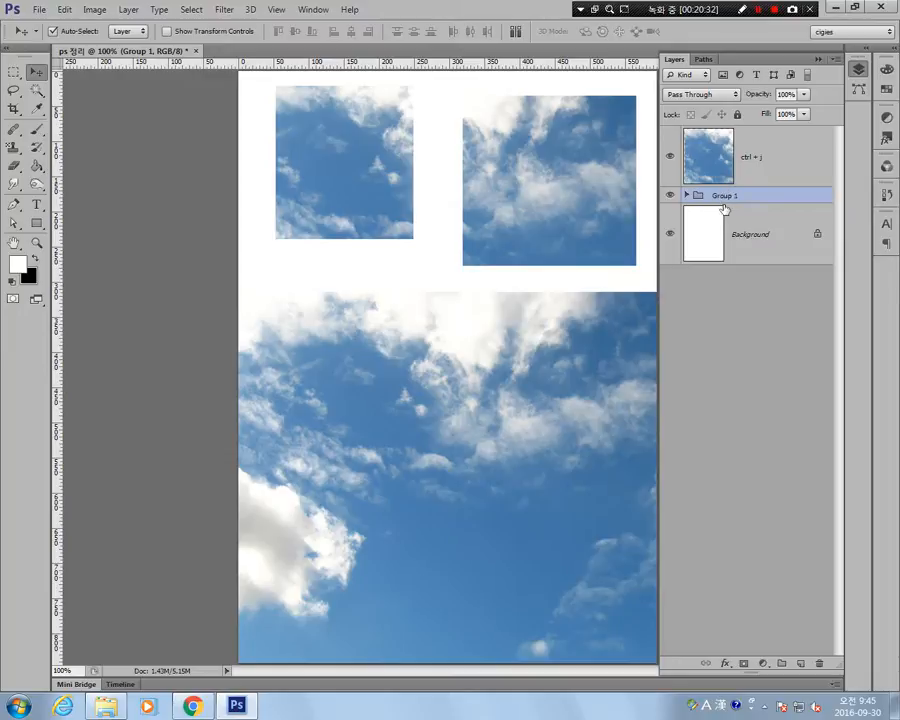
key("ctrl+shift+g")
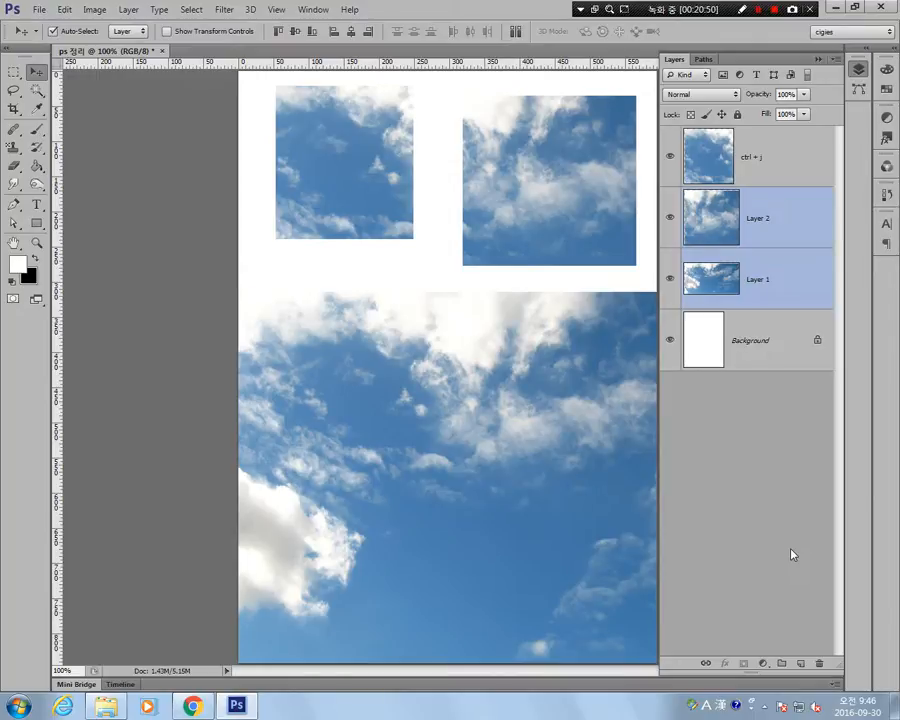
Group the selected Layer 2 and Layer 1, look over the Window and Filter commands, and reselect the new group.
key("ctrl+g")
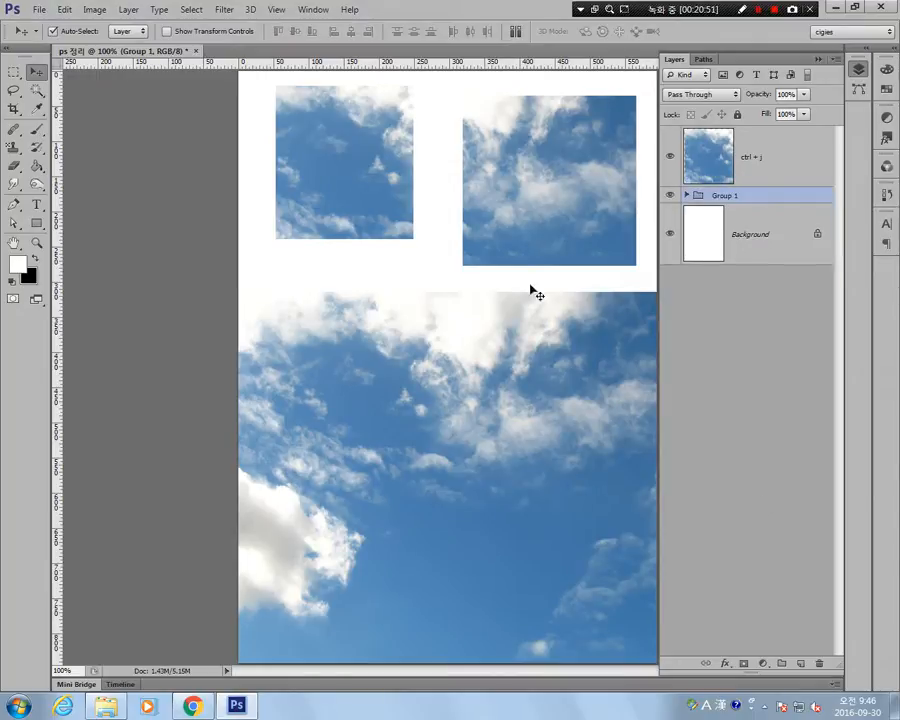
left_click(222, 10)
mouse_move(313, 10)
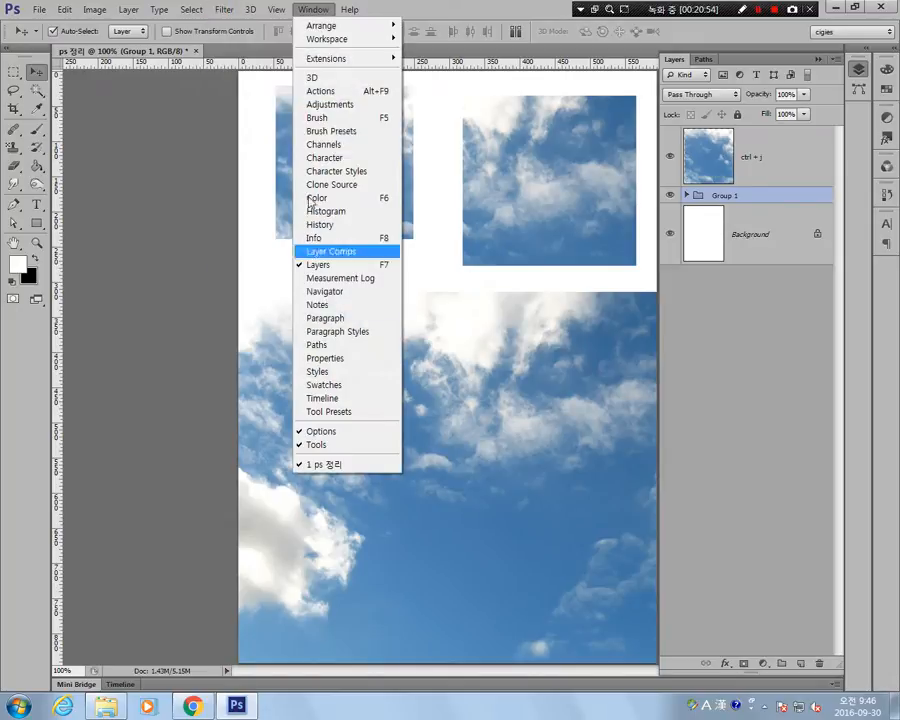
mouse_move(220, 10)
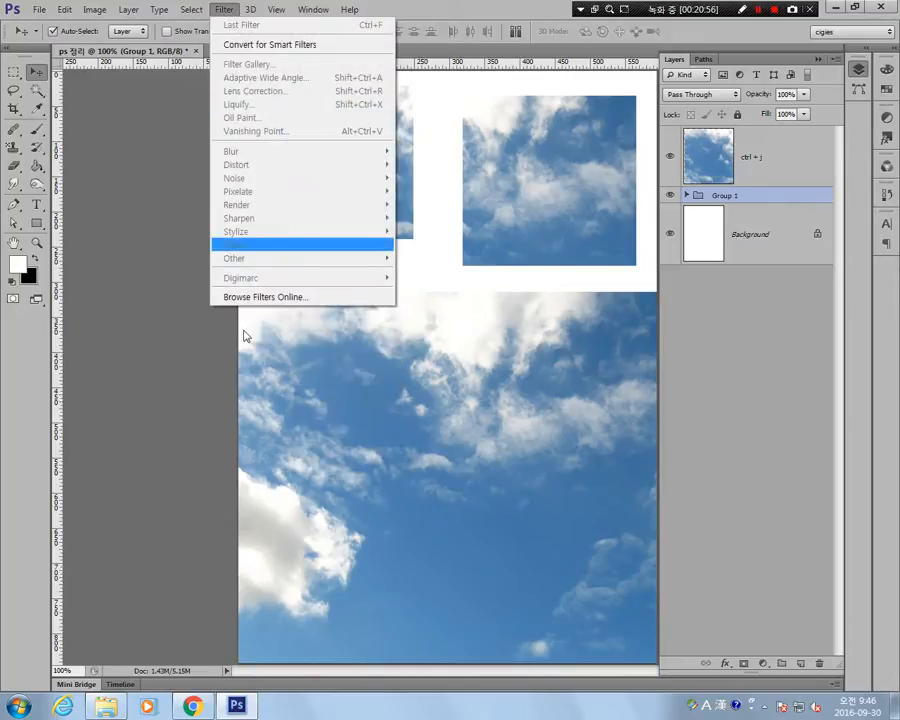
left_click(727, 370)
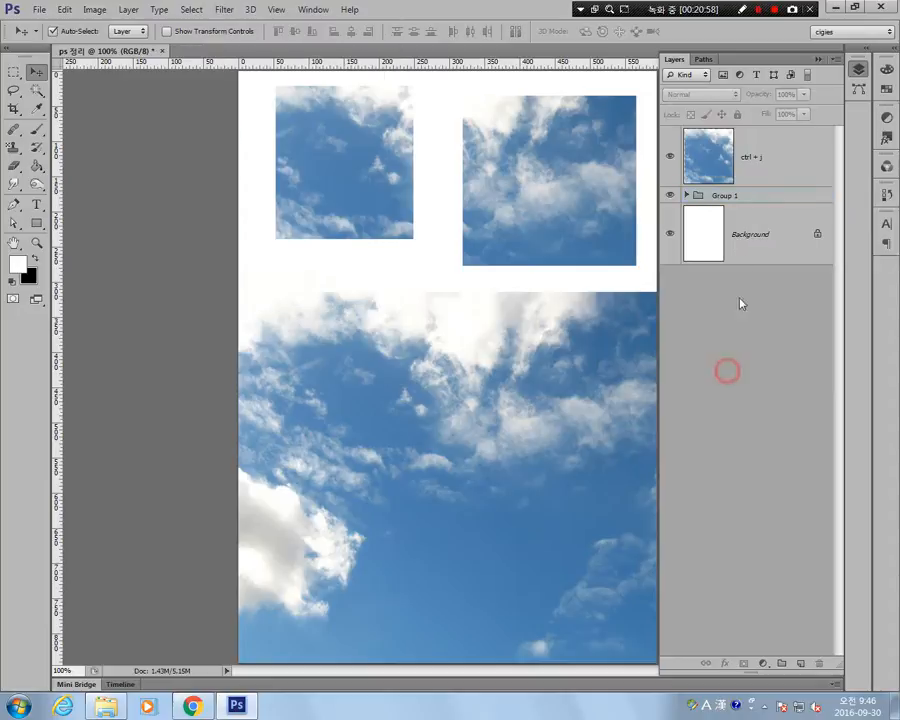
left_click(733, 182)
left_click(737, 195)
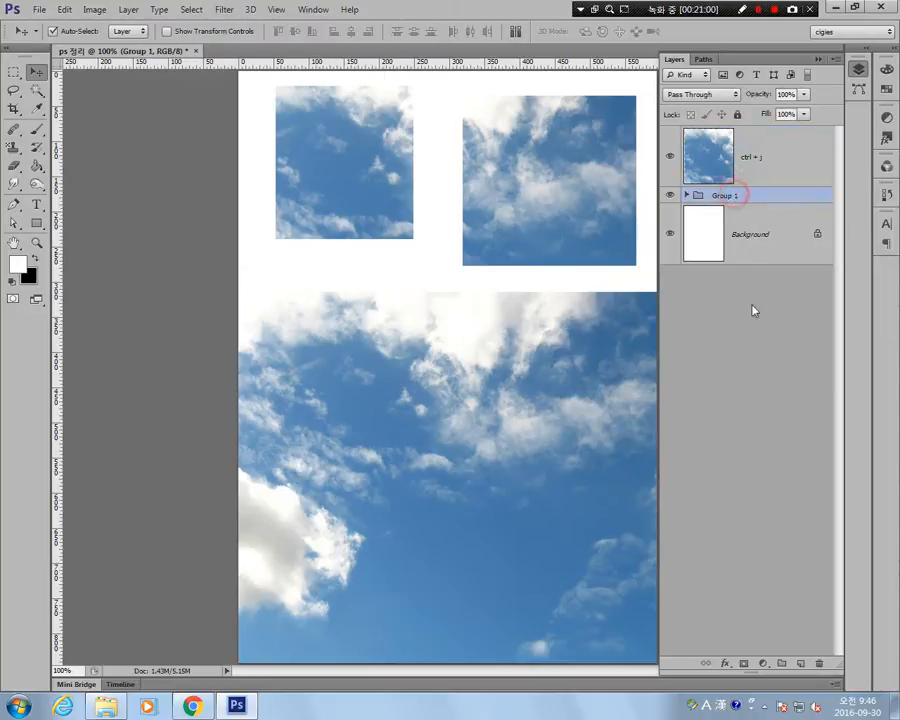
Apply a Bevel & Emboss layer style to Group 1 with the Inner Bevel style and default settings.
right_click(762, 200)
left_click(740, 207)
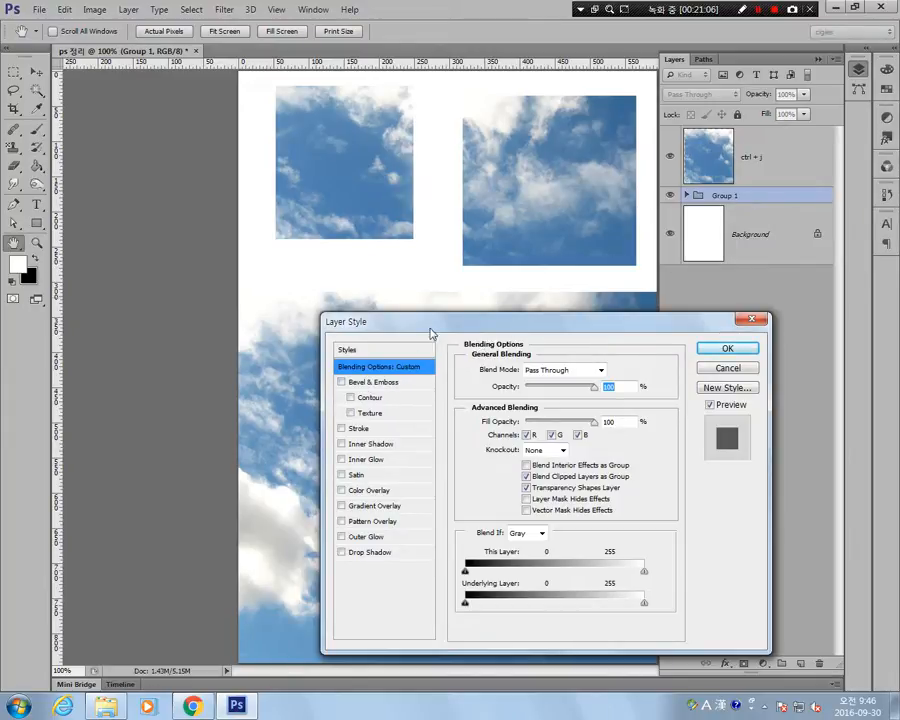
left_click(387, 386)
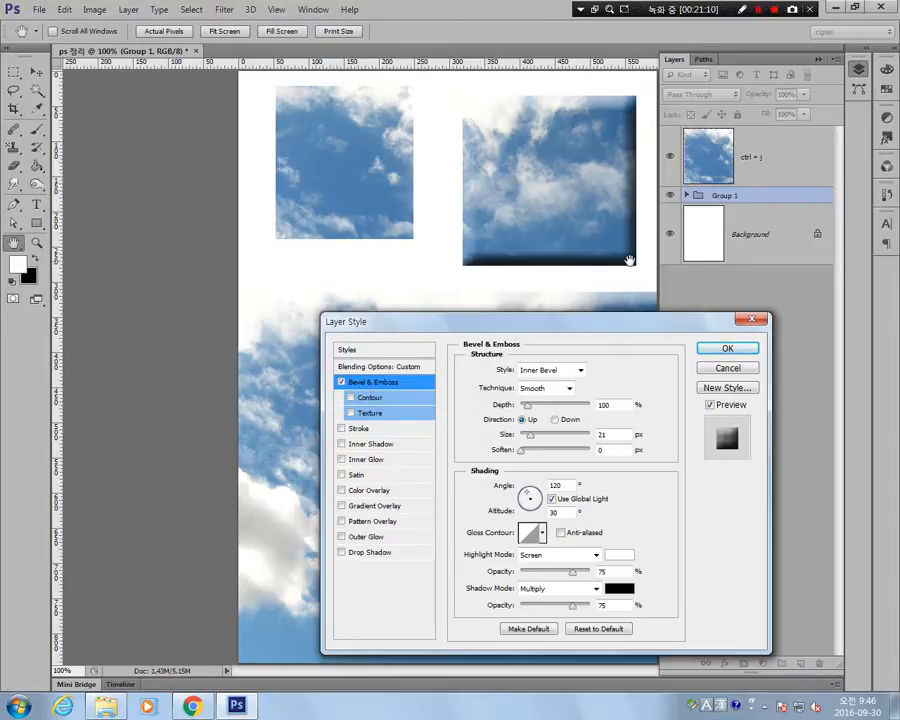
left_click_drag(476, 321, 487, 415)
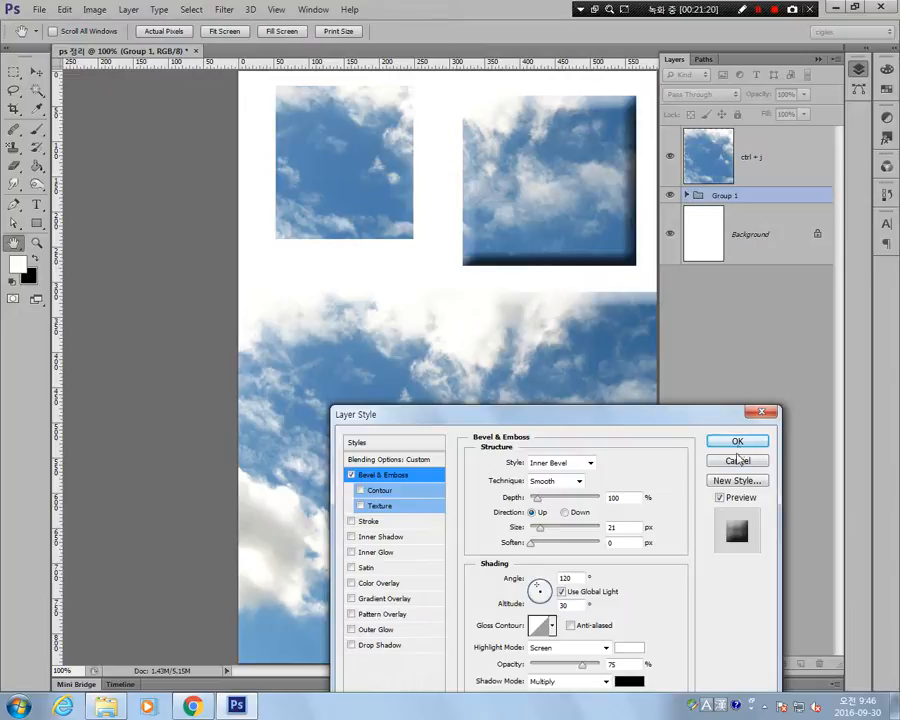
left_click(737, 441)
Expand Group 1 and move Layer 1 up beneath the Layer 2 picture, then back down below it.
left_click(687, 195)
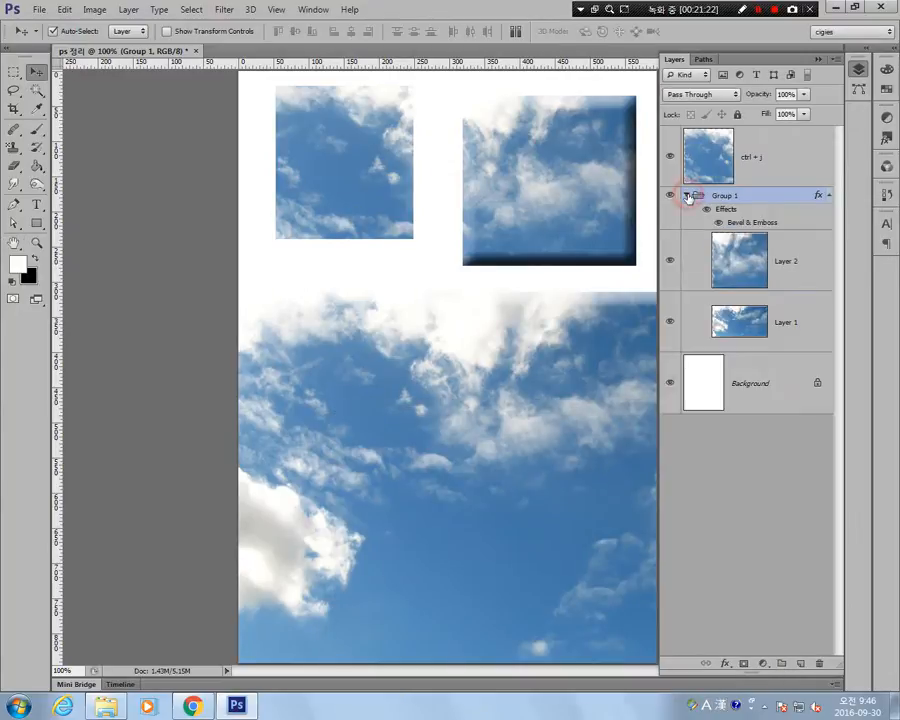
left_click(745, 321)
left_click_drag(572, 514, 579, 446)
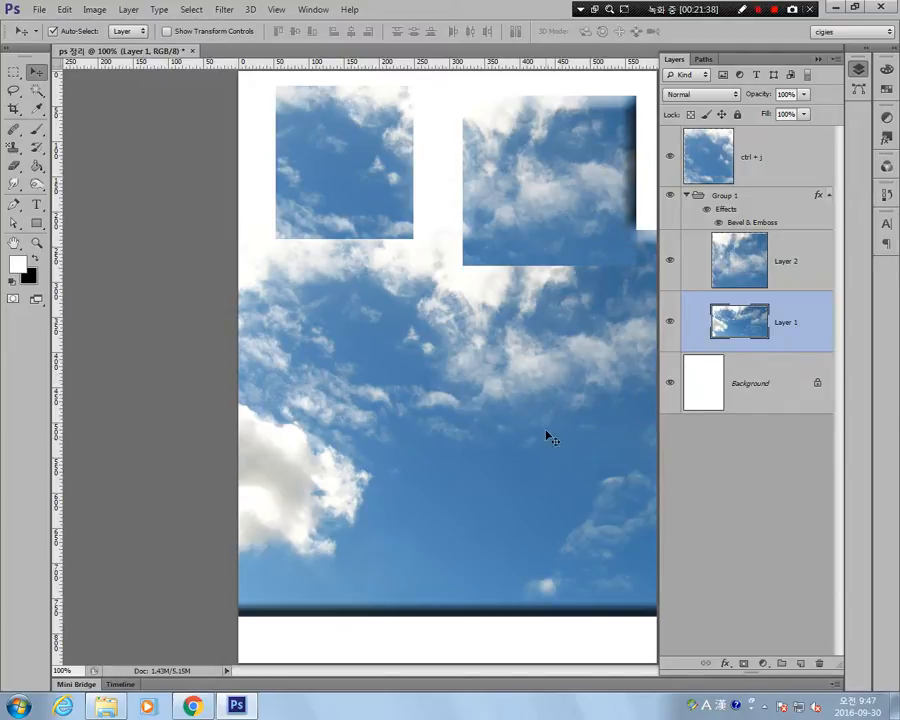
left_click_drag(532, 320, 534, 418)
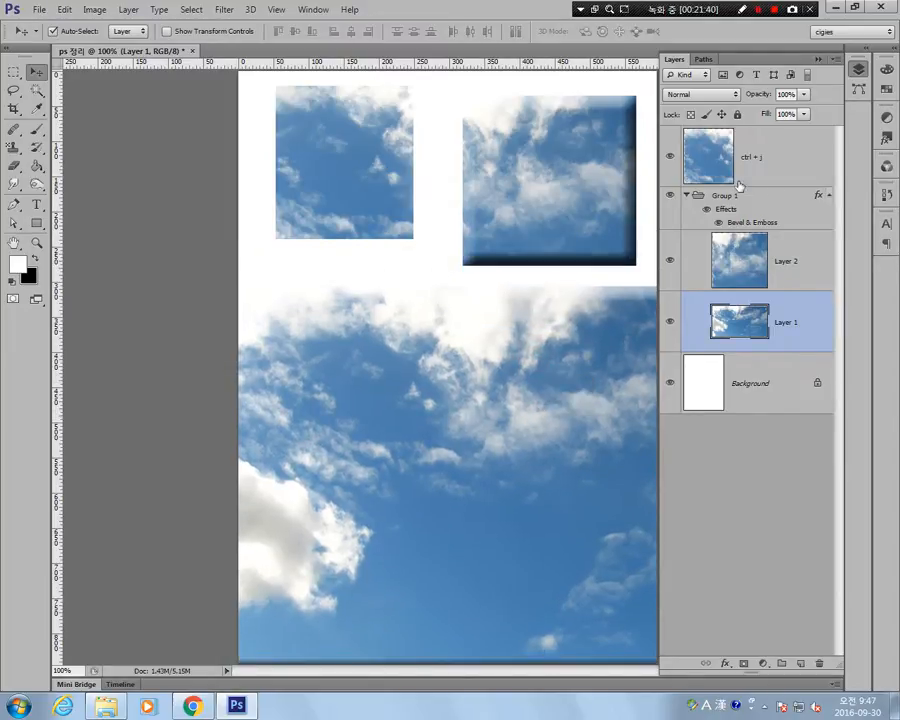
Delete the Bevel & Emboss effect from Group 1.
left_click(820, 195)
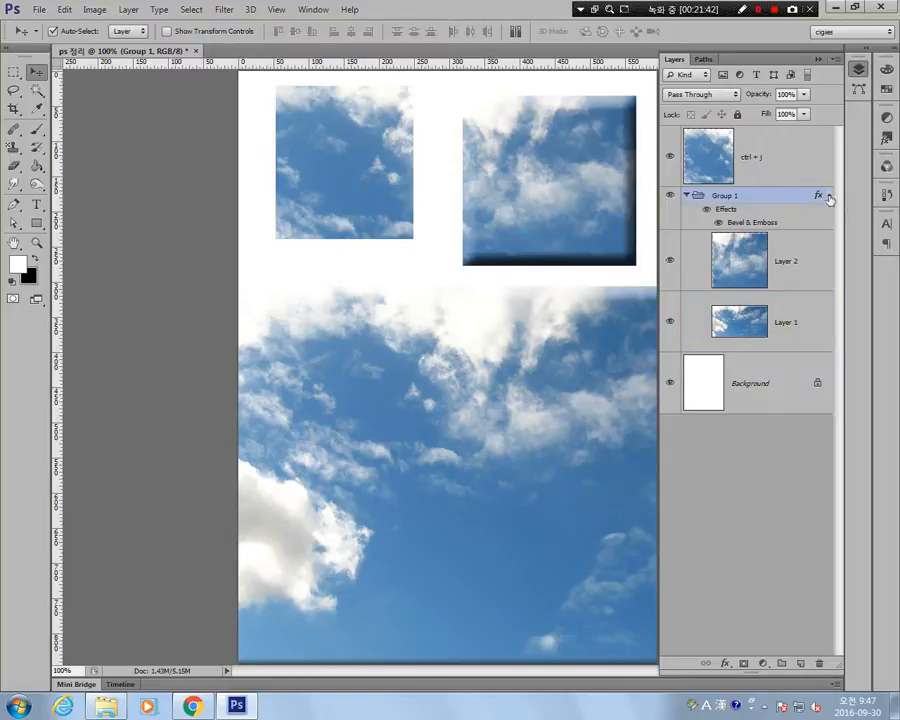
left_click_drag(818, 195, 818, 665)
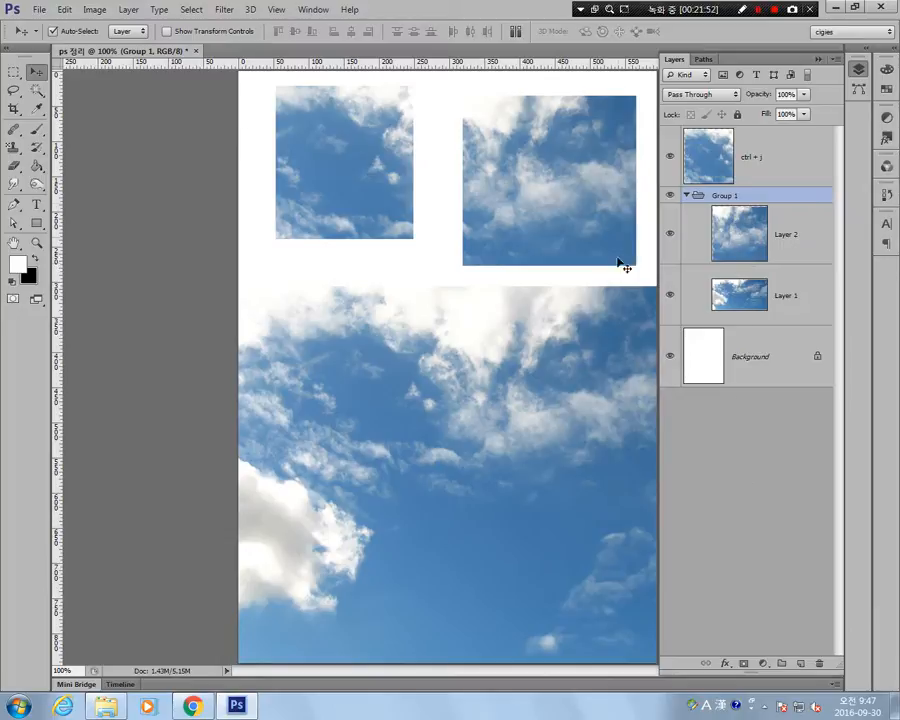
Auto-select the large sky picture and the smaller grouped picture alternately on the canvas as individual layers.
left_click(437, 435)
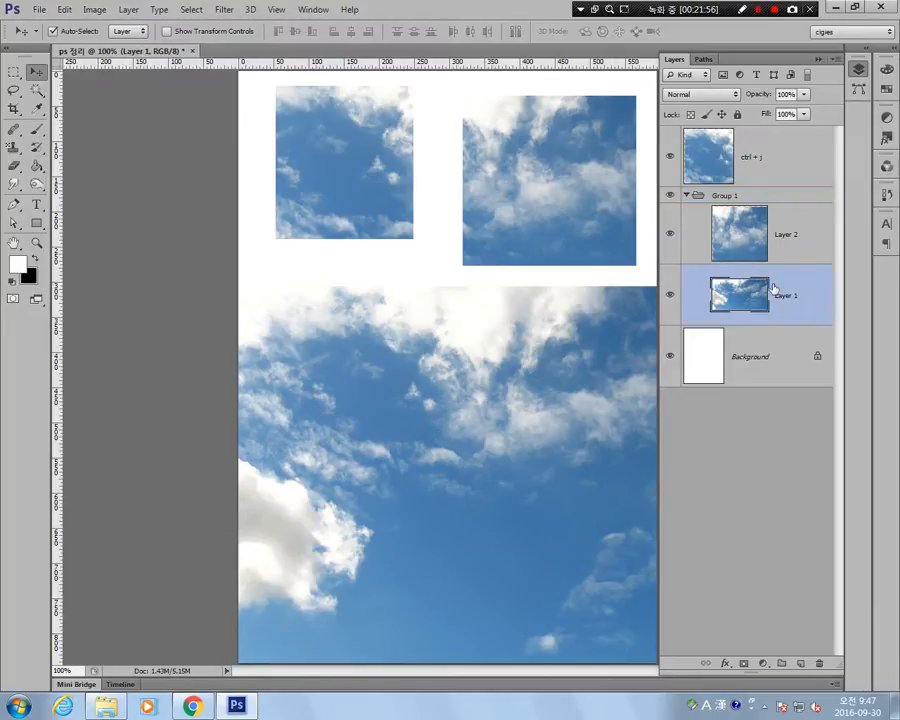
left_click(576, 186)
left_click(497, 408)
left_click(514, 231)
left_click(482, 422)
Set the Move tool's Auto-Select target to Group, and try picking the grouped and ungrouped pictures on the canvas.
left_click(130, 32)
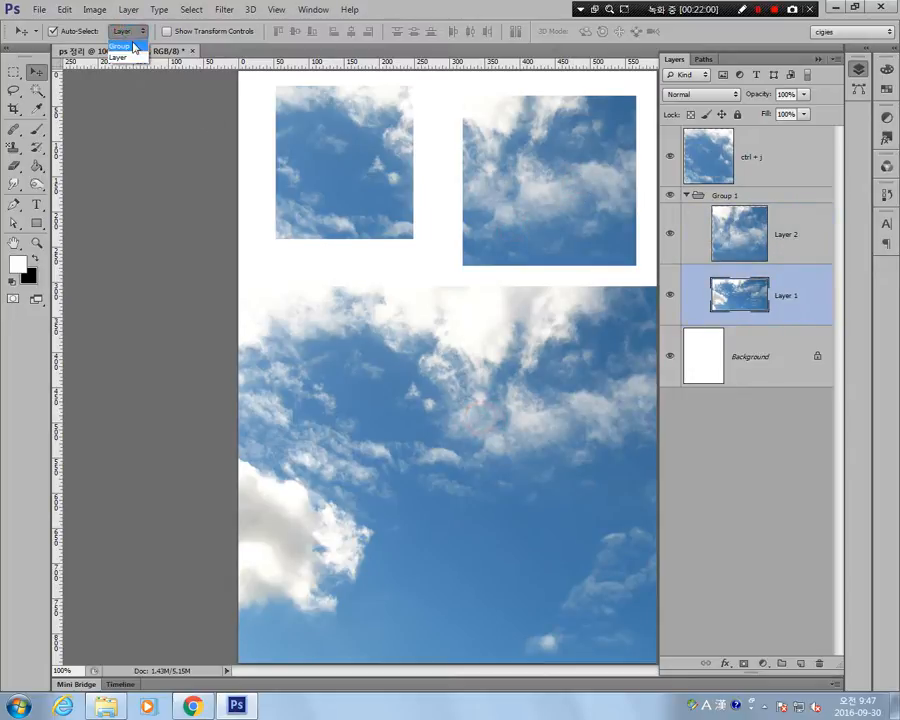
left_click(134, 47)
left_click(530, 184)
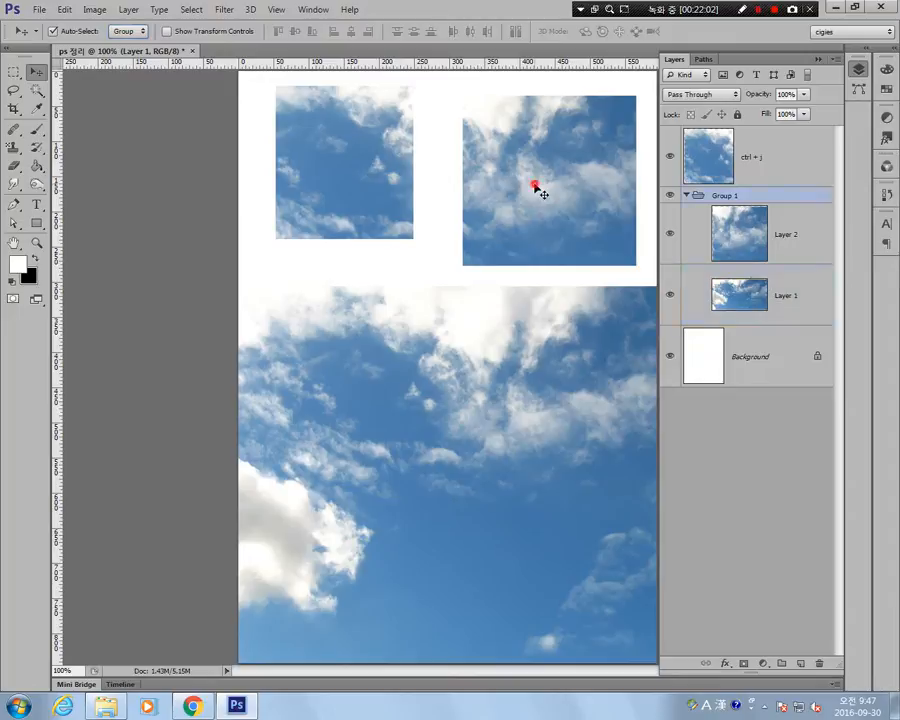
left_click(406, 164)
left_click(492, 394)
left_click(356, 177)
left_click(400, 364)
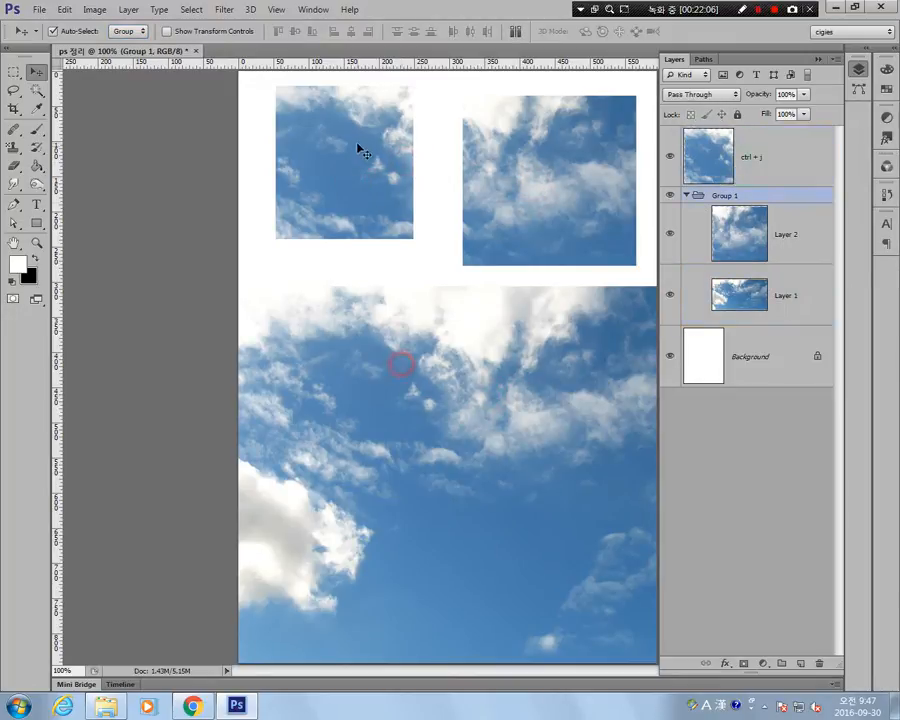
left_click(358, 146)
left_click(400, 362)
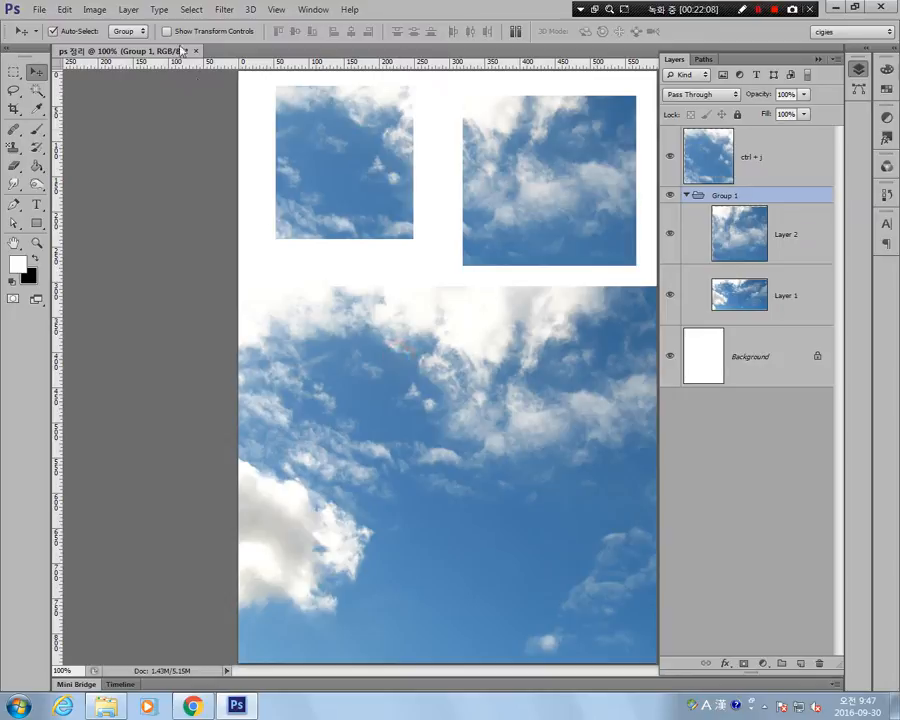
Set the Auto-Select target back to Layer, and pick each of the three sky pictures on the canvas.
left_click(130, 31)
left_click(139, 59)
left_click(380, 395)
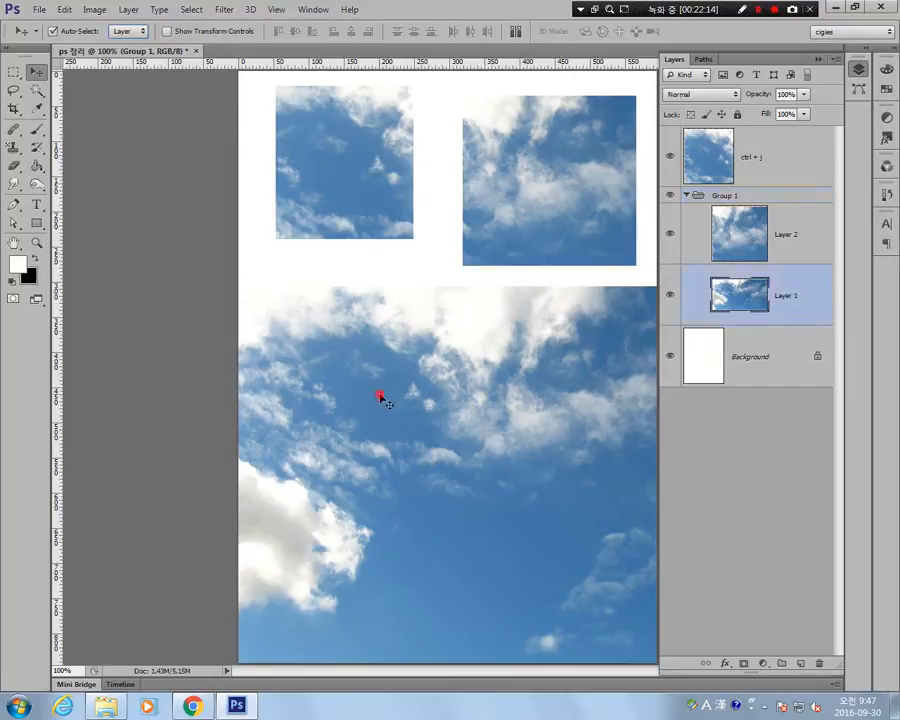
left_click(518, 217)
left_click(474, 331)
left_click(370, 145)
left_click(520, 150)
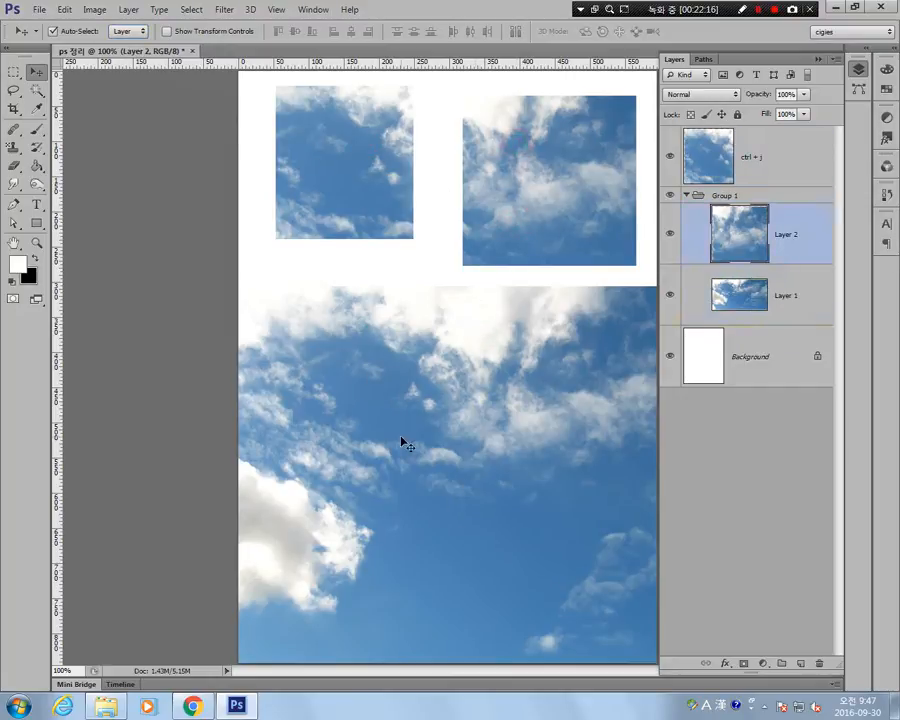
left_click(404, 442)
Ungroup Group 1 into its separate Layer 2 and Layer 1.
left_click(738, 197)
key("ctrl+shift+g")
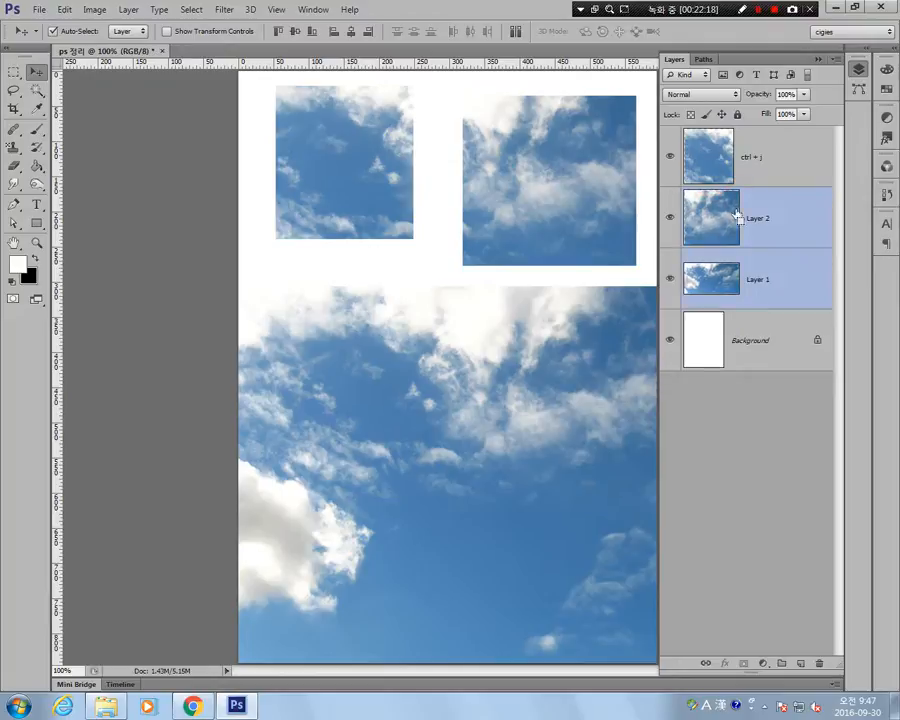
Turn off Auto-Select, turn on Show Transform Controls, and compare the bounding boxes of Layer 2 and Layer 1.
left_click(51, 31)
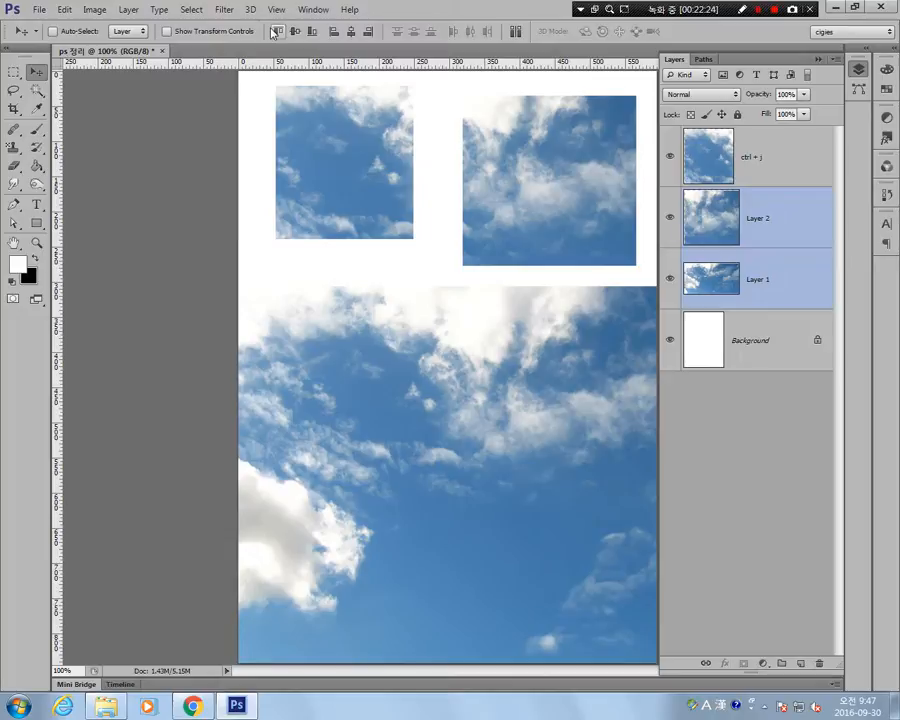
left_click(166, 32)
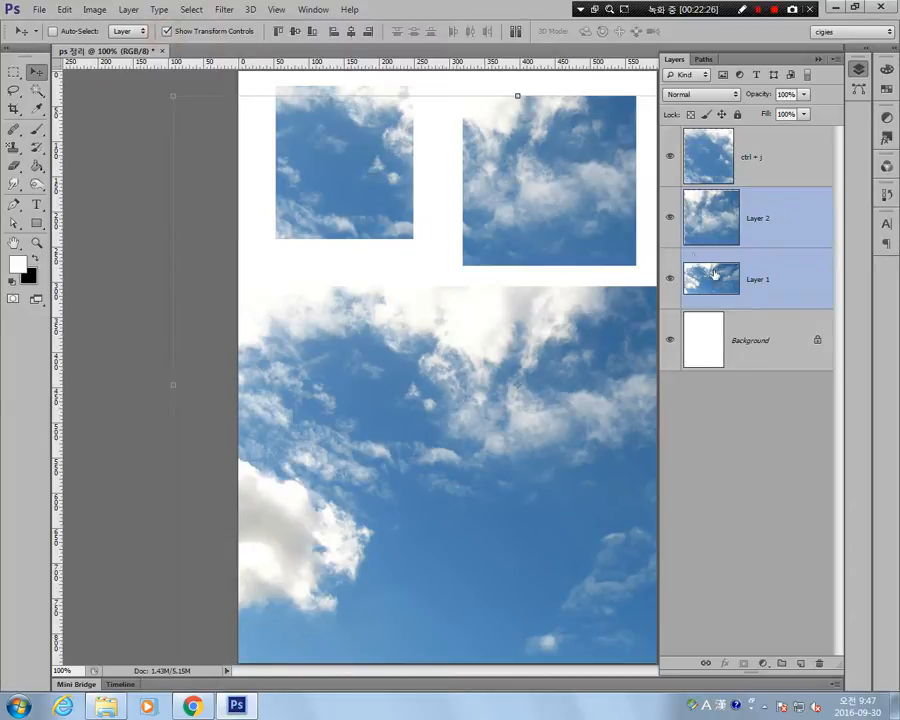
left_click(784, 224)
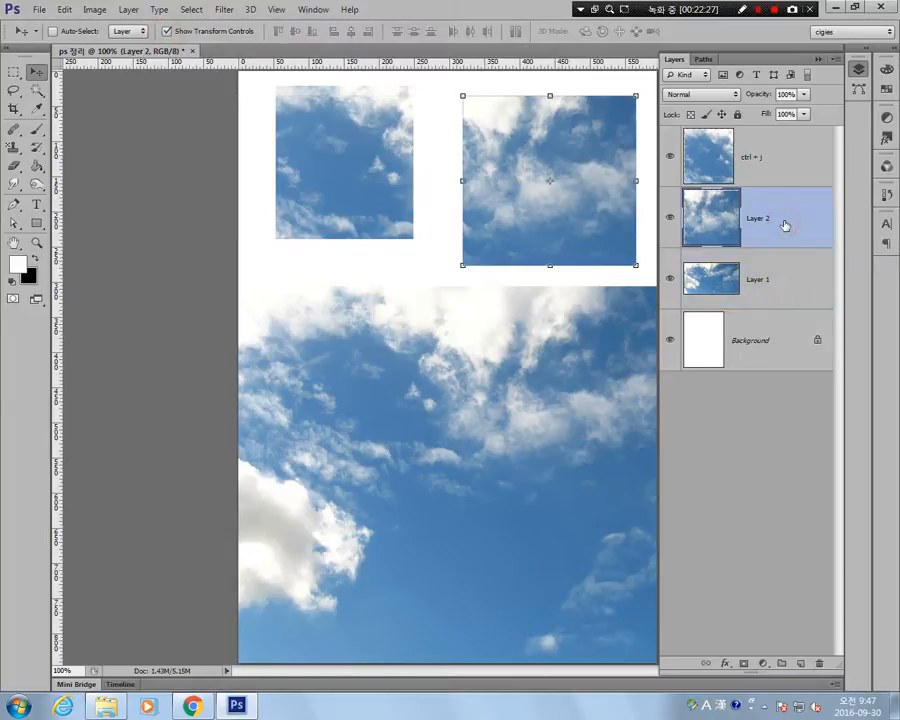
left_click(780, 292)
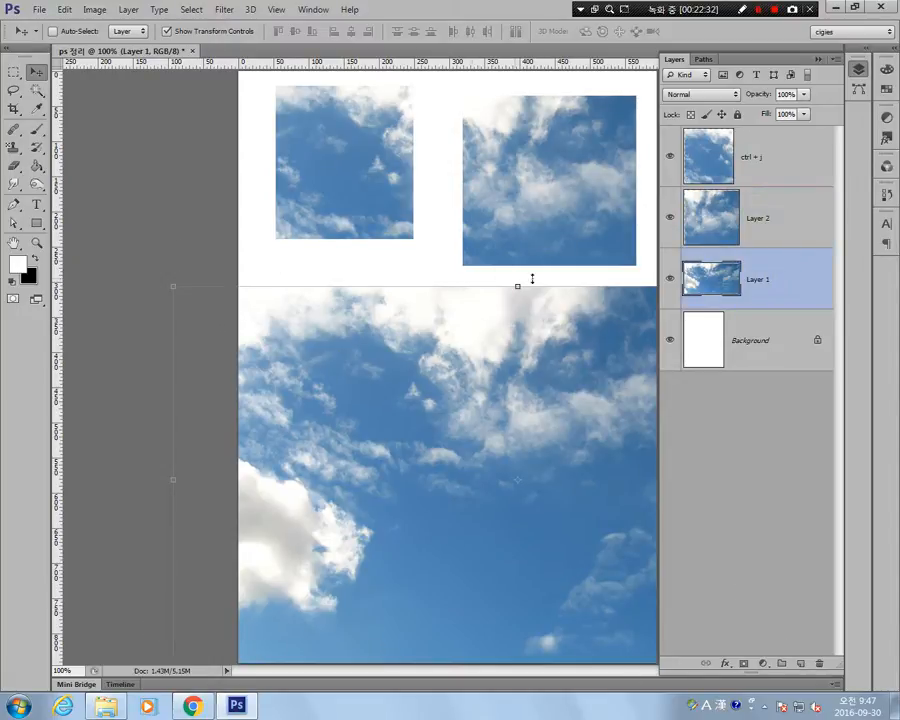
left_click(805, 228)
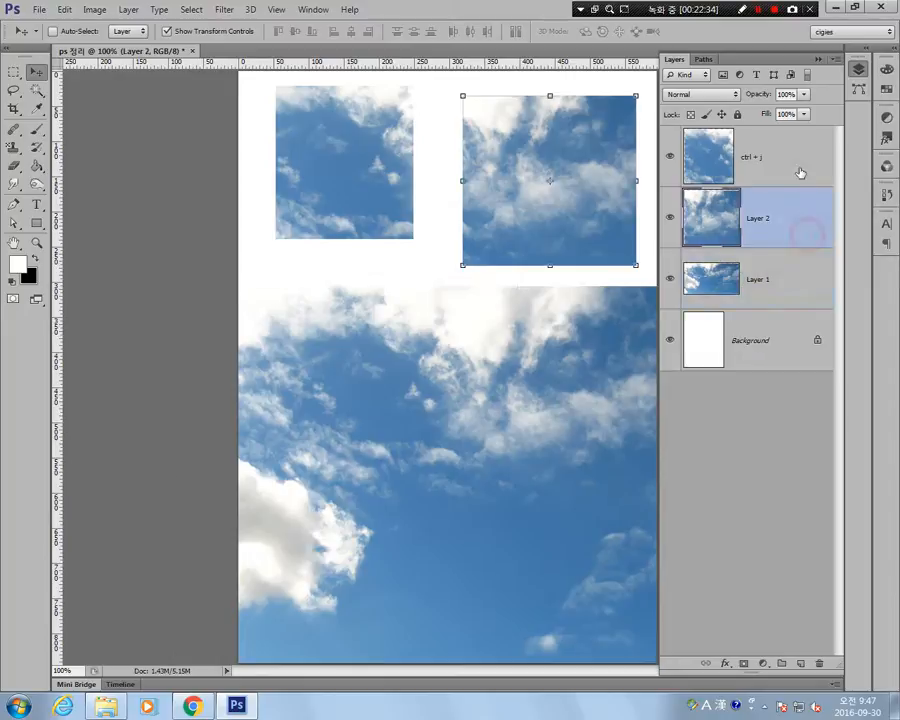
Scale the ctrl + j layer's picture down to about 74% from its lower-right corner, and commit the transform.
left_click(795, 160)
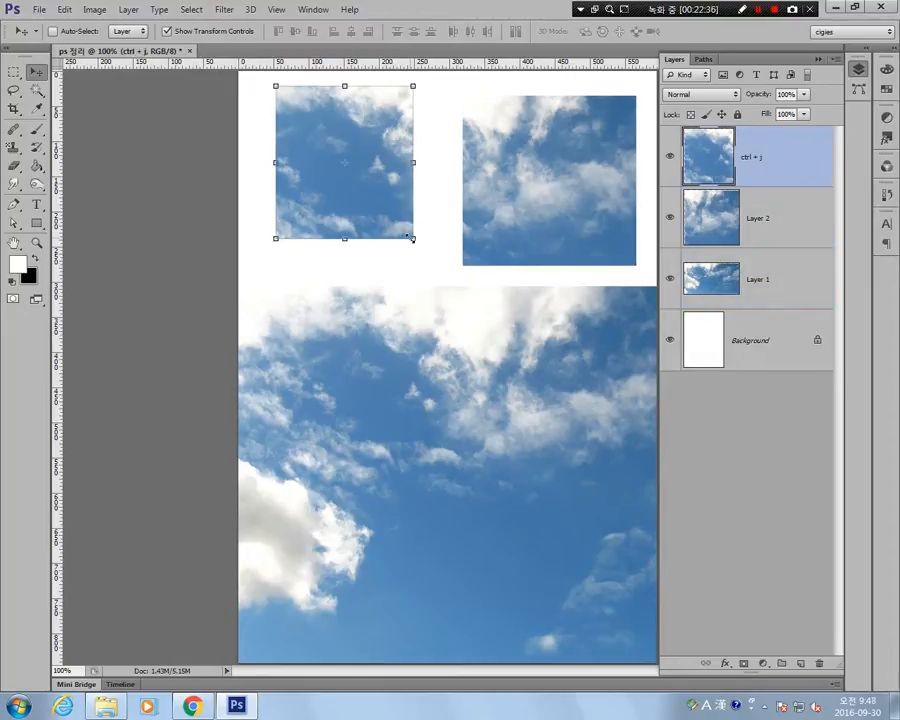
left_click_drag(412, 238, 378, 199)
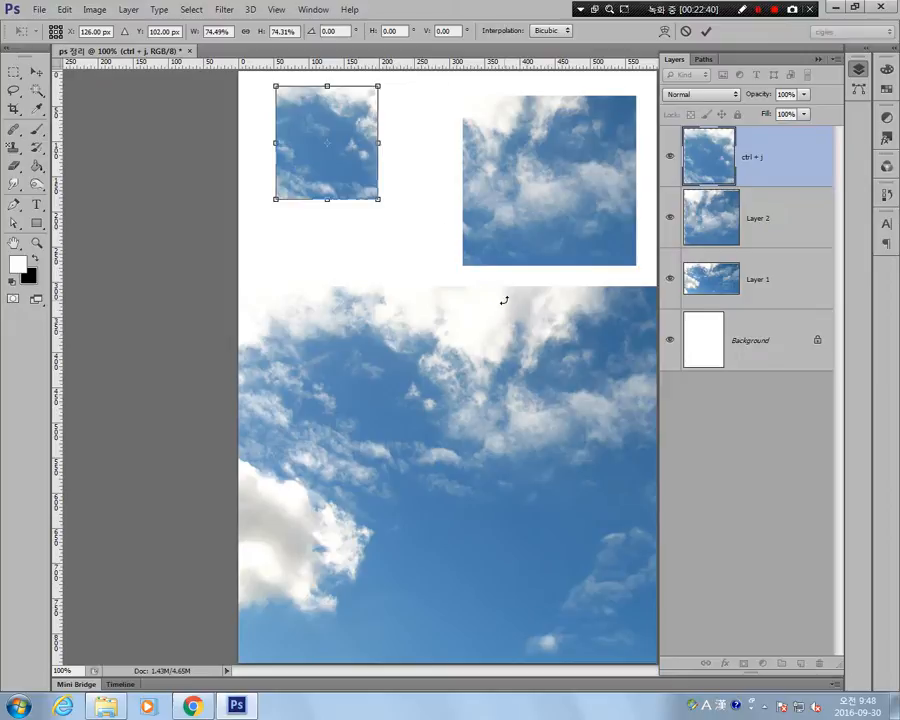
key("Return")
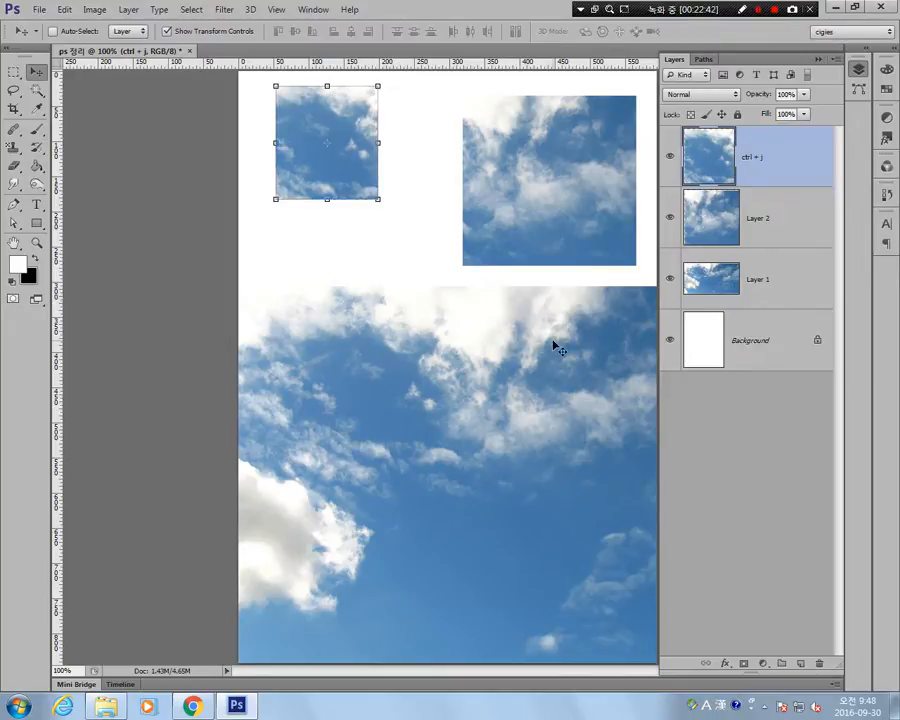
Shrink the Layer 2 picture slightly, rotate it clockwise, and move it a little to the left inside the canvas.
left_click(776, 230)
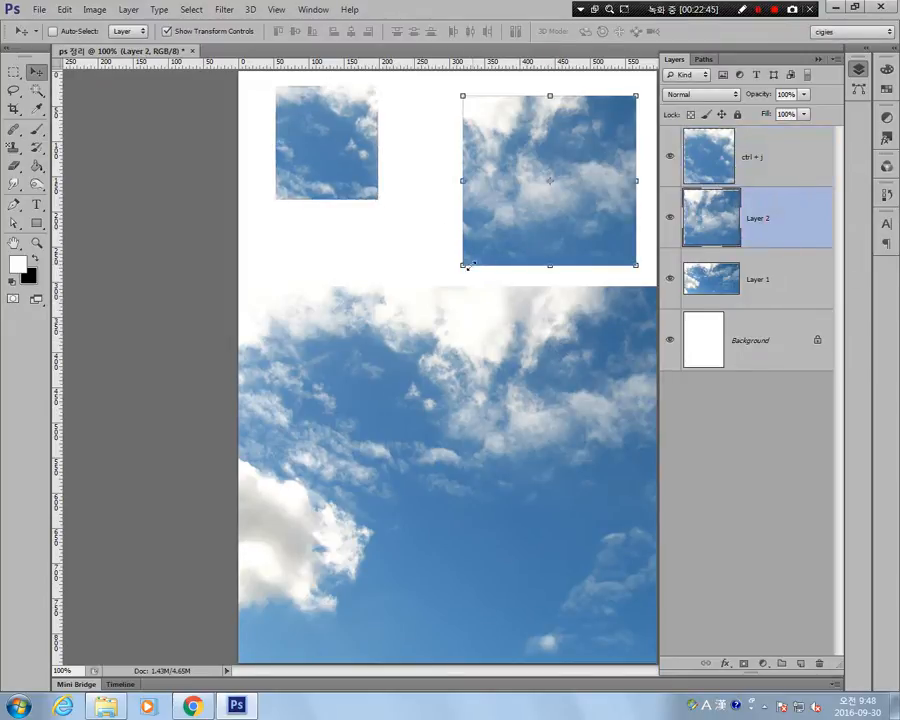
left_click_drag(467, 266, 514, 260)
key("Return")
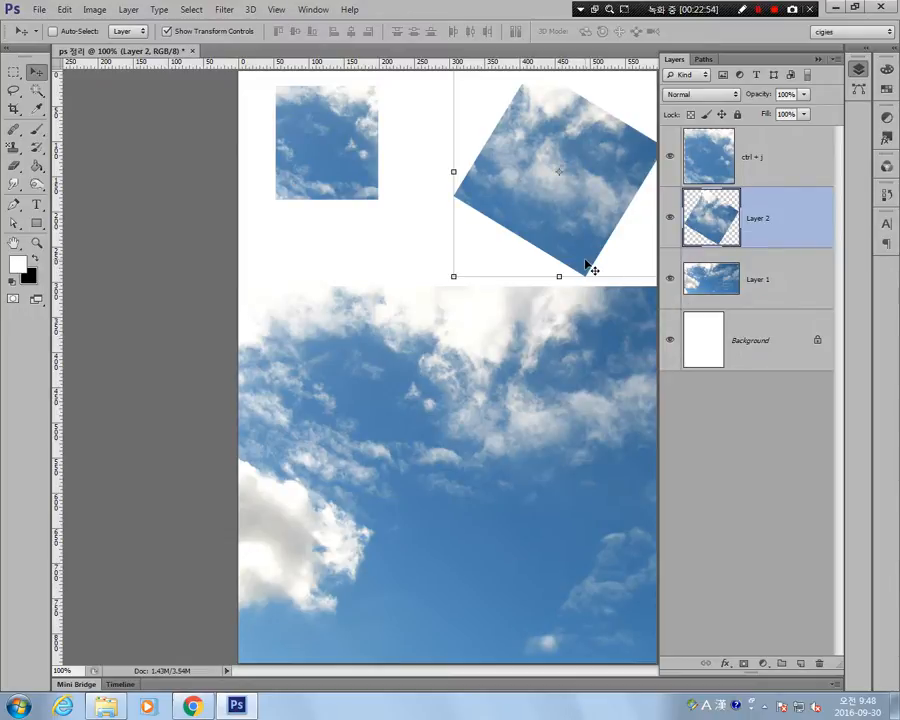
left_click_drag(582, 251, 551, 256)
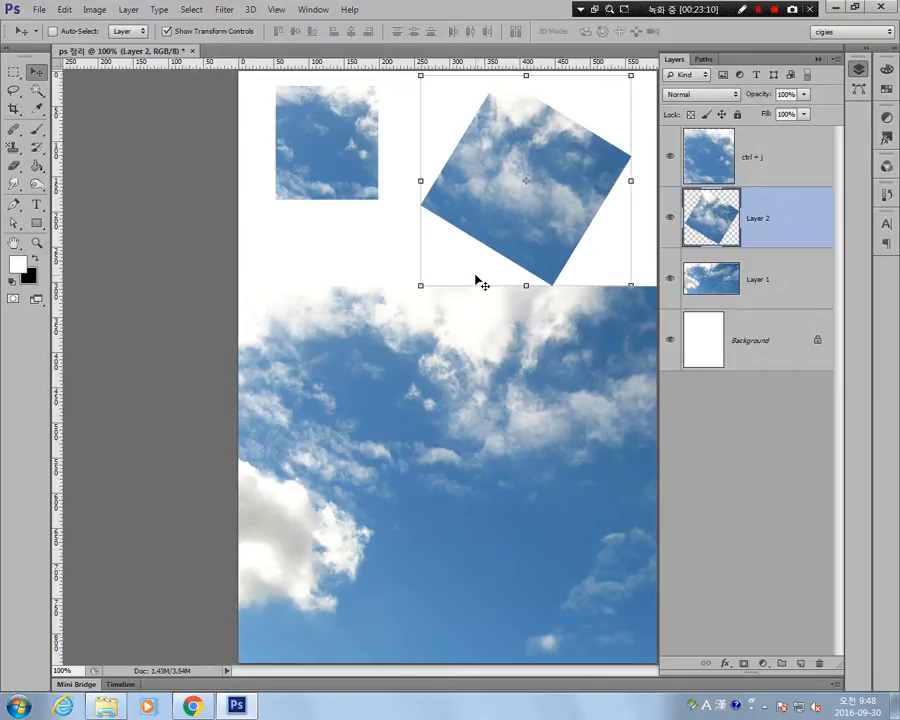
Toggle Show Transform Controls for Layer 2 to compare both states, leaving the option turned off.
left_click(166, 31)
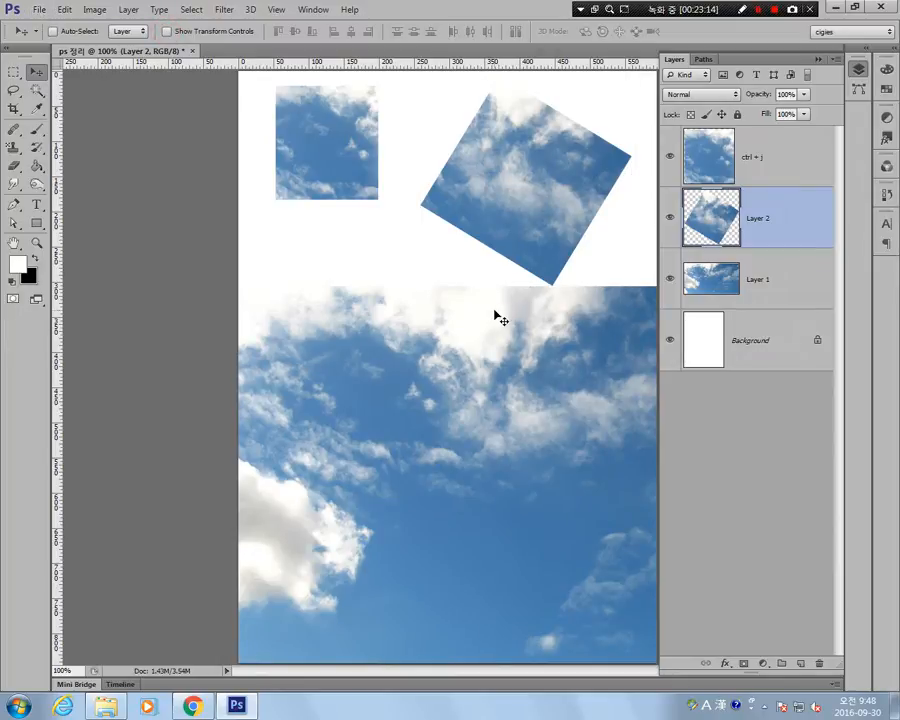
left_click(166, 32)
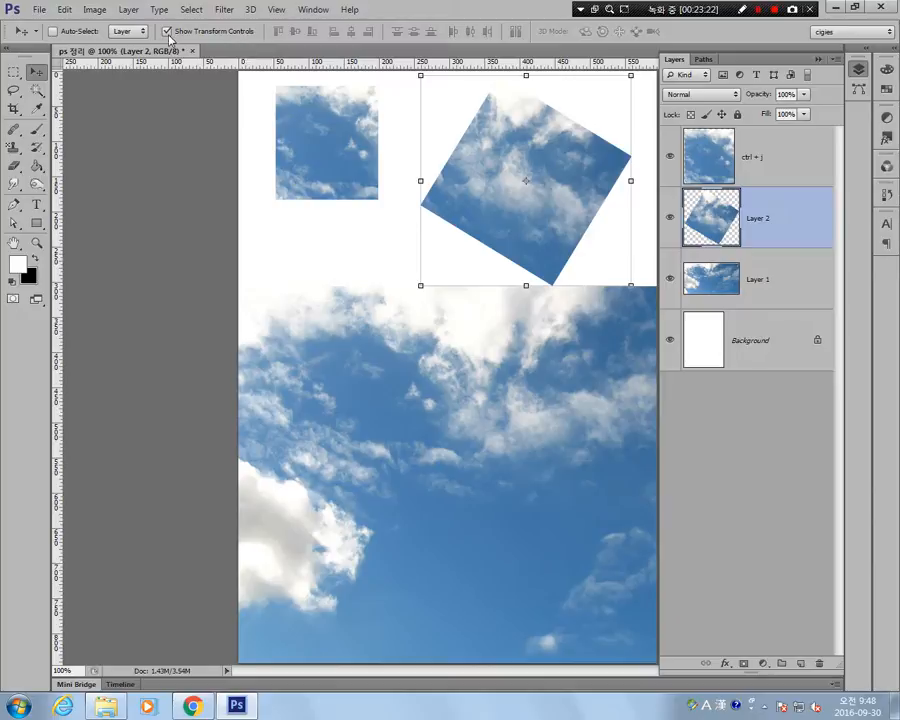
left_click(167, 33)
Look up the Free Transform command, show its bounding box on Layer 2, and close it without changing the picture.
left_click(63, 9)
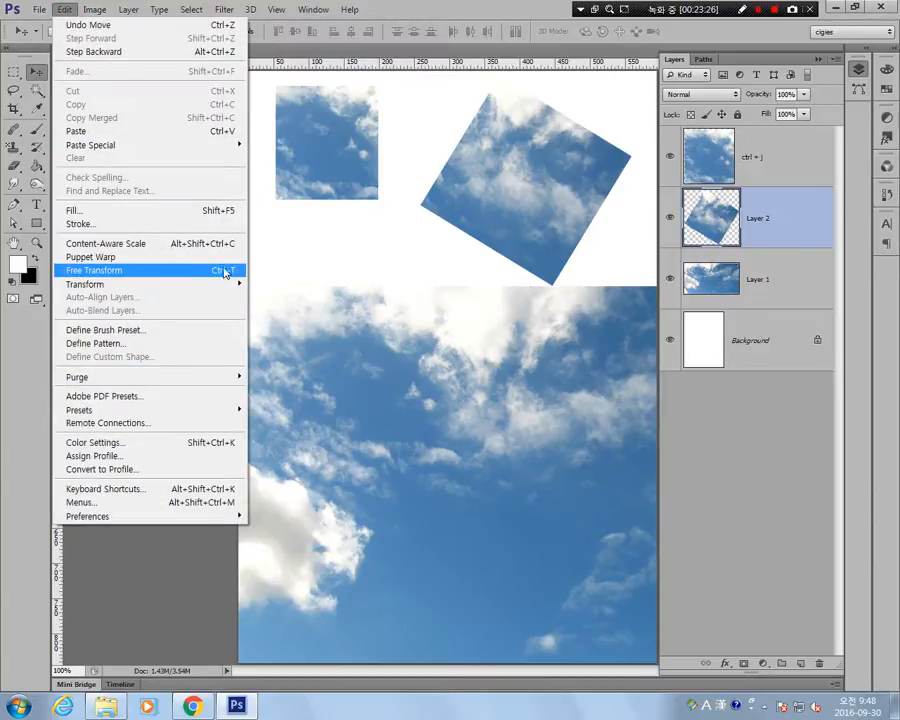
left_click(762, 283)
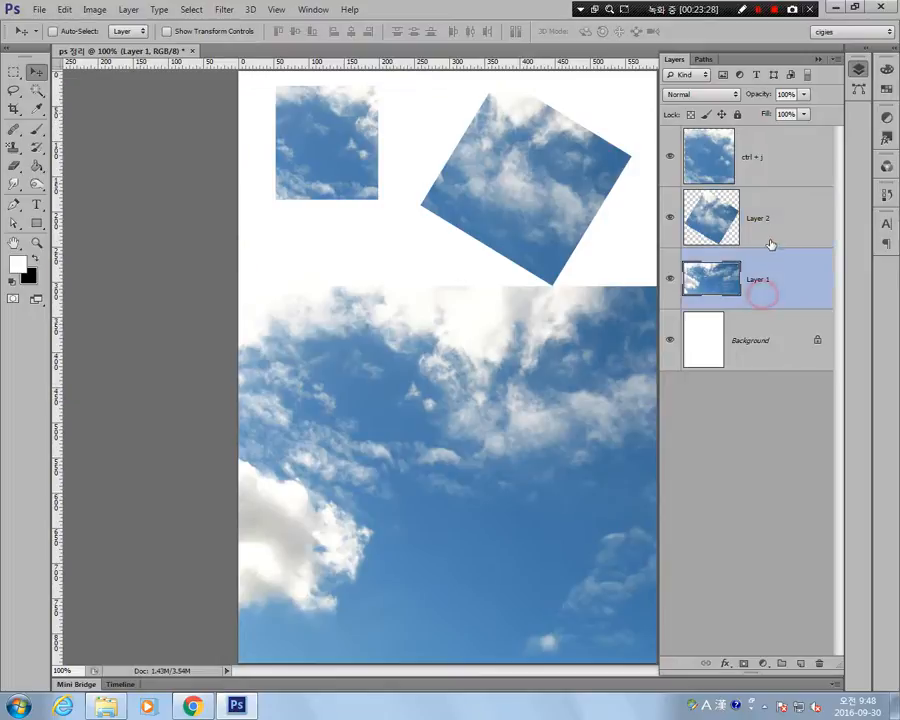
left_click(770, 232)
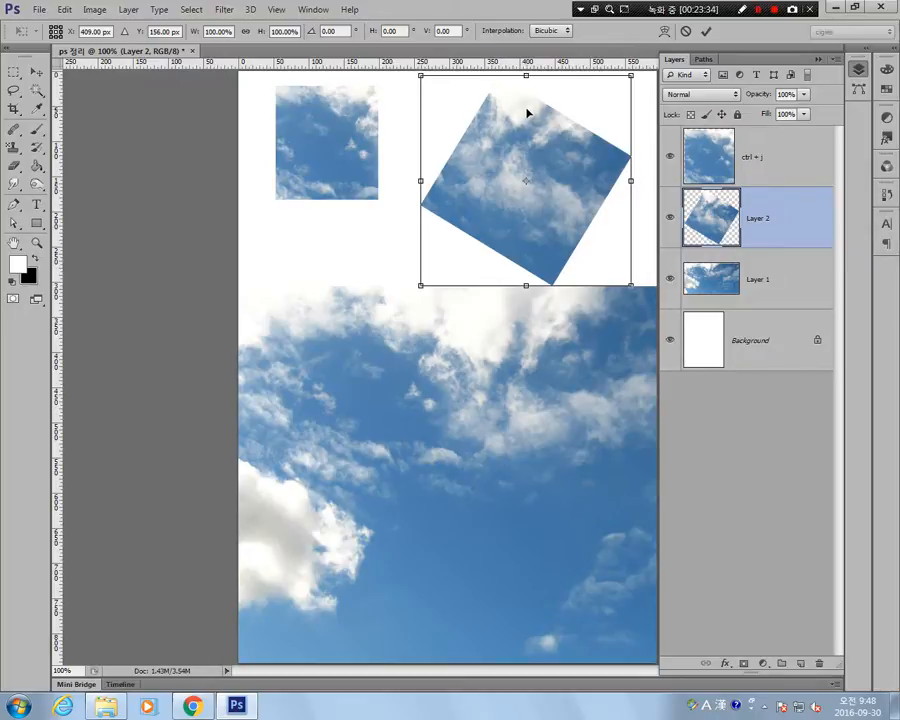
key("Return")
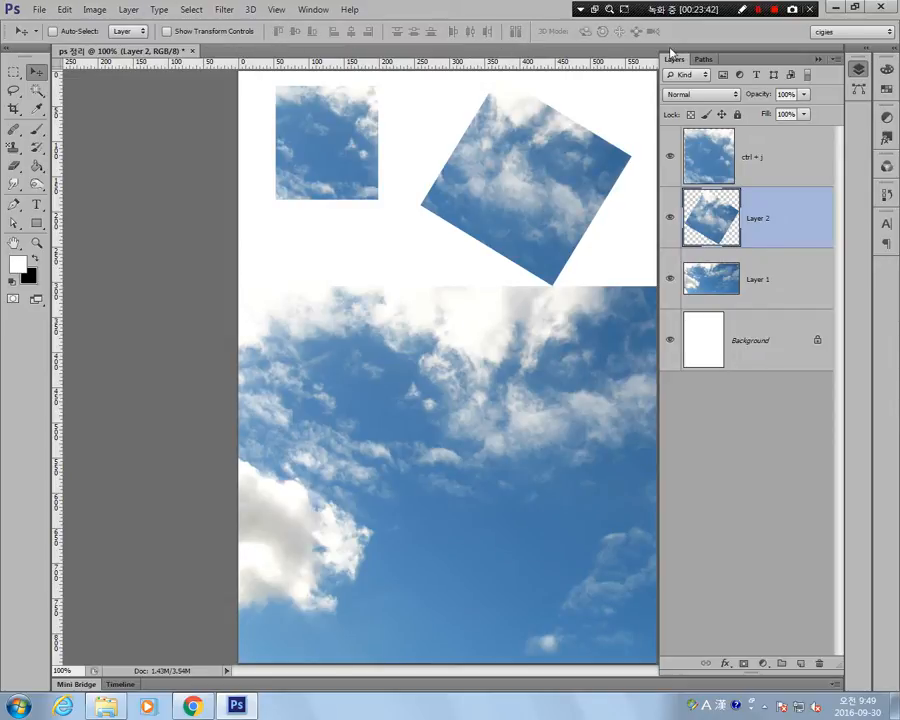
Compare the Move tool's alignment options with Layer 1, Layer 2 and ctrl + j each selected alone.
left_click(761, 294)
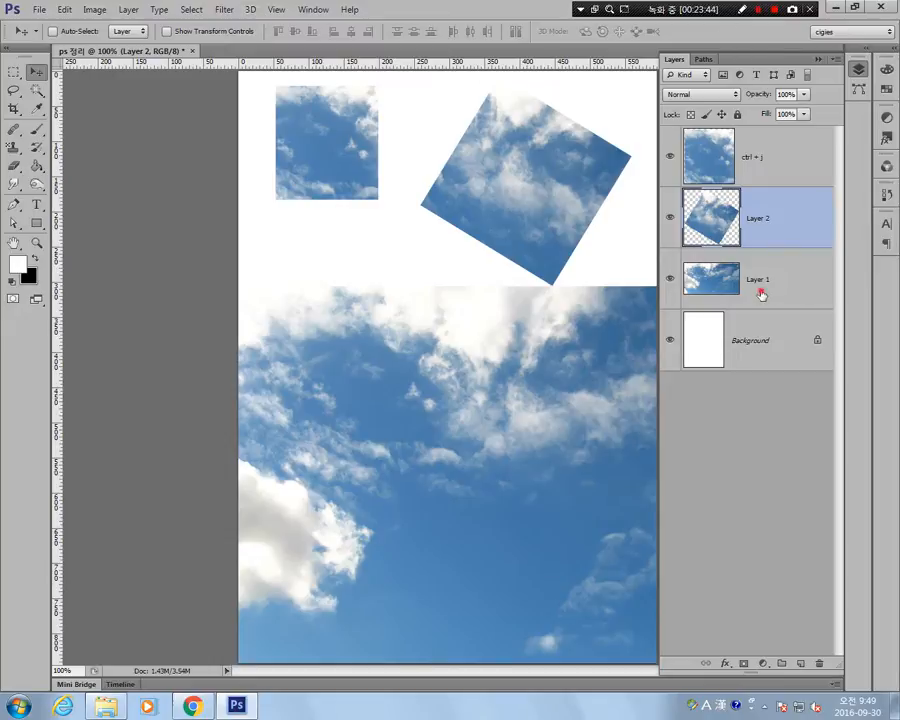
left_click(706, 212)
left_click(773, 296)
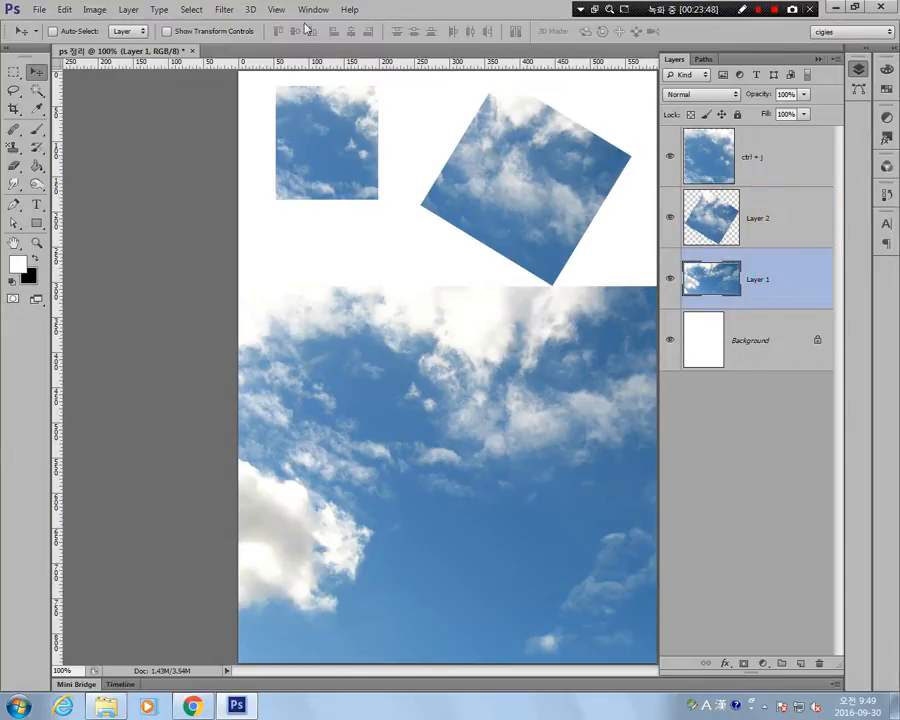
left_click(783, 219)
left_click(782, 155)
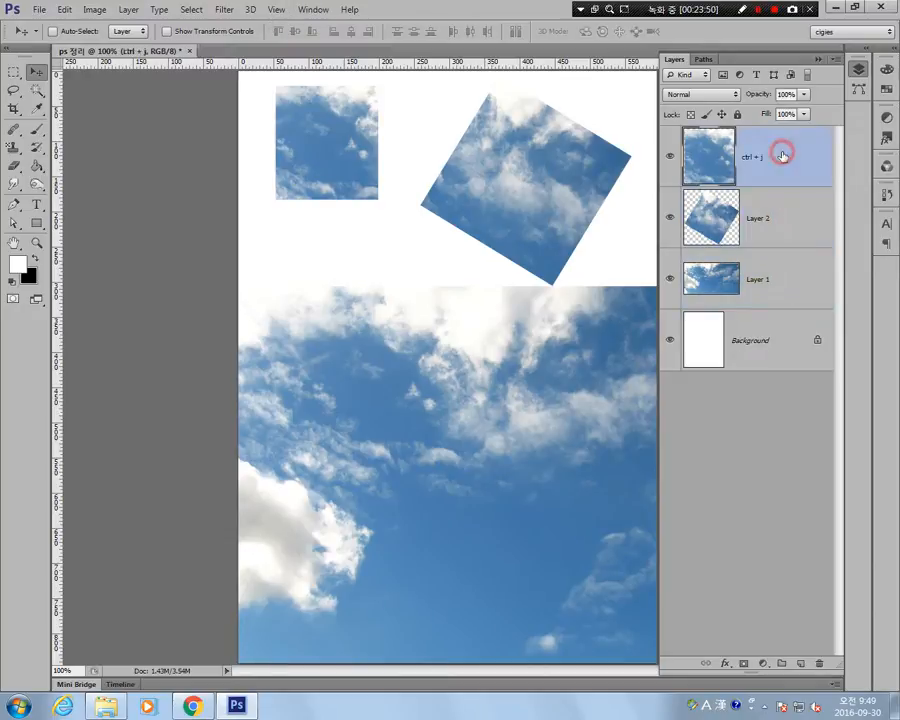
left_click(782, 219)
left_click(778, 150)
left_click(778, 218)
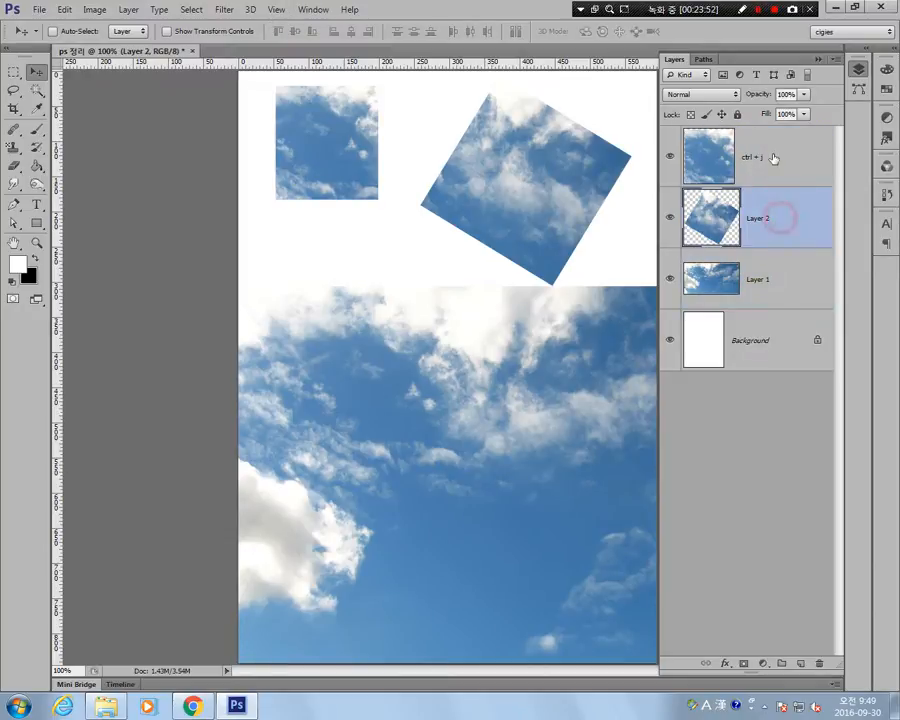
Select ctrl + j and Layer 2 together and align them by vertical centers, bottom, left, horizontal centers, and right edges in turn.
left_click(790, 172)
left_click(785, 228, "ctrl")
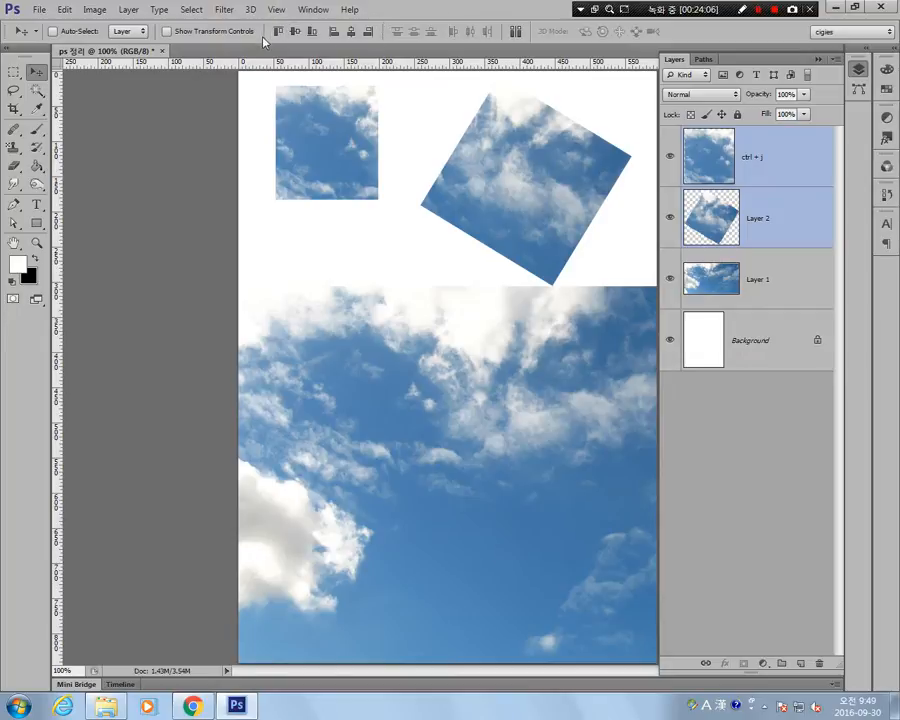
left_click(295, 31)
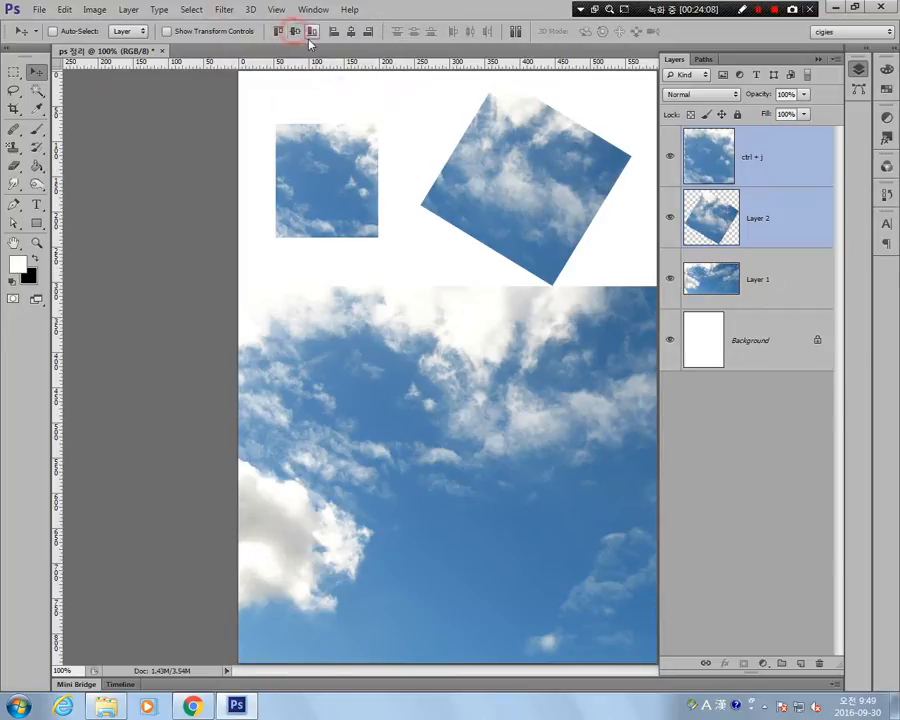
left_click(311, 31)
left_click(334, 31)
left_click(351, 31)
left_click(368, 31)
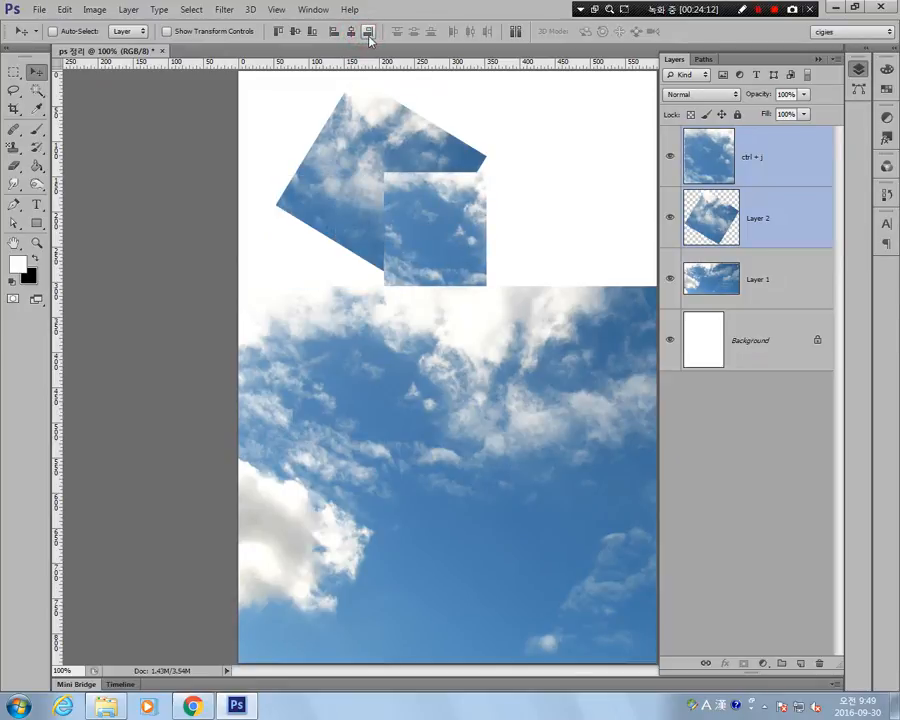
Realign the two selected pictures by horizontal centers, left edges, vertical centers, and finally top edges.
left_click(351, 31)
left_click(334, 31)
left_click(295, 31)
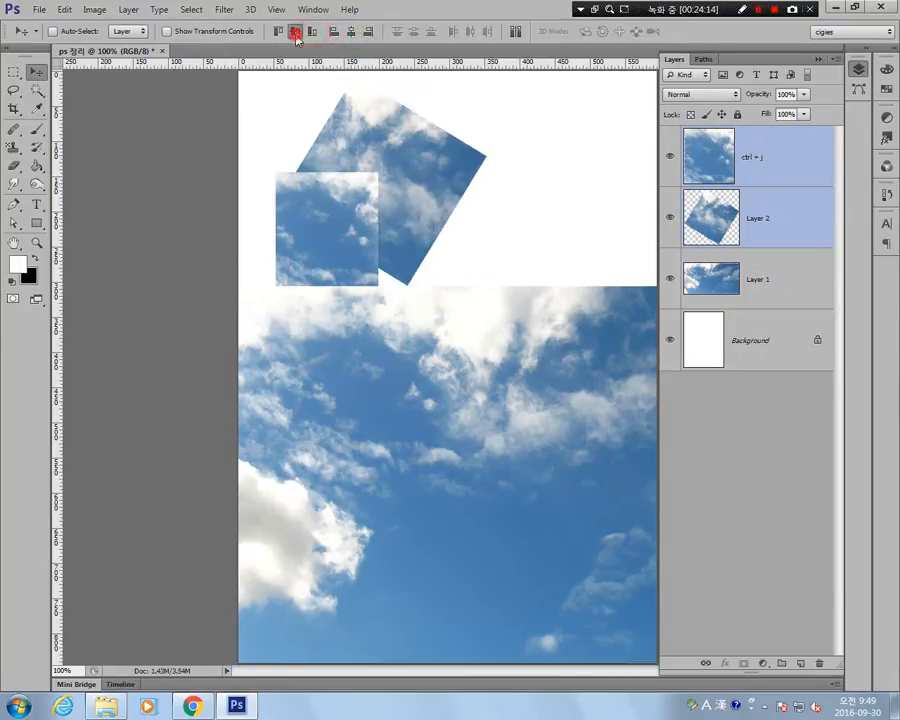
left_click(278, 31)
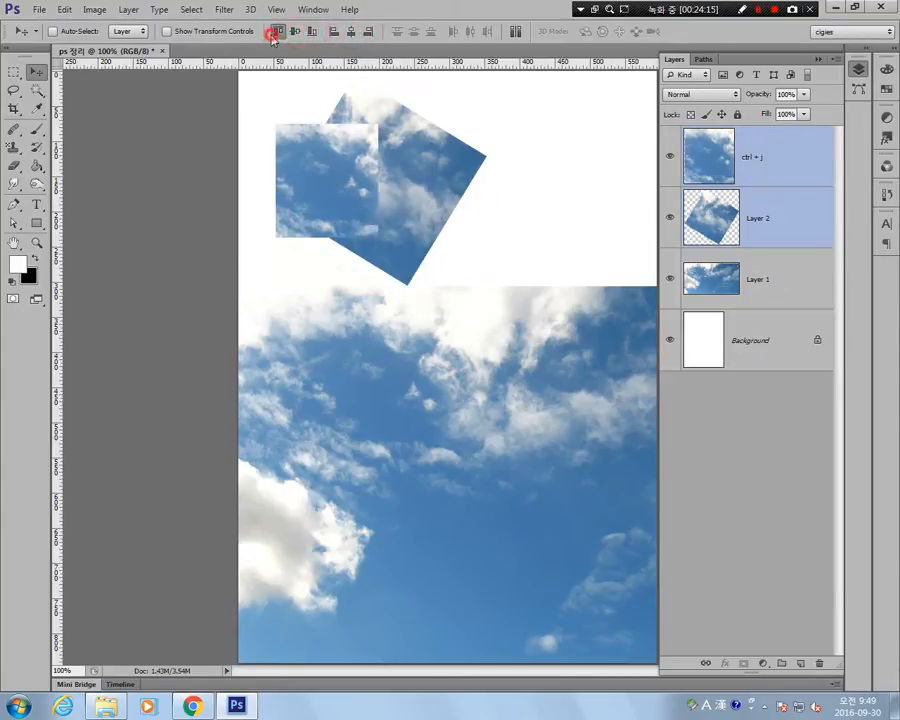
Move the Layer 2 picture to the canvas's right side and lower the ctrl + j picture slightly to separate them.
left_click(762, 289)
left_click(758, 203)
left_click_drag(410, 246, 586, 243)
left_click(780, 166)
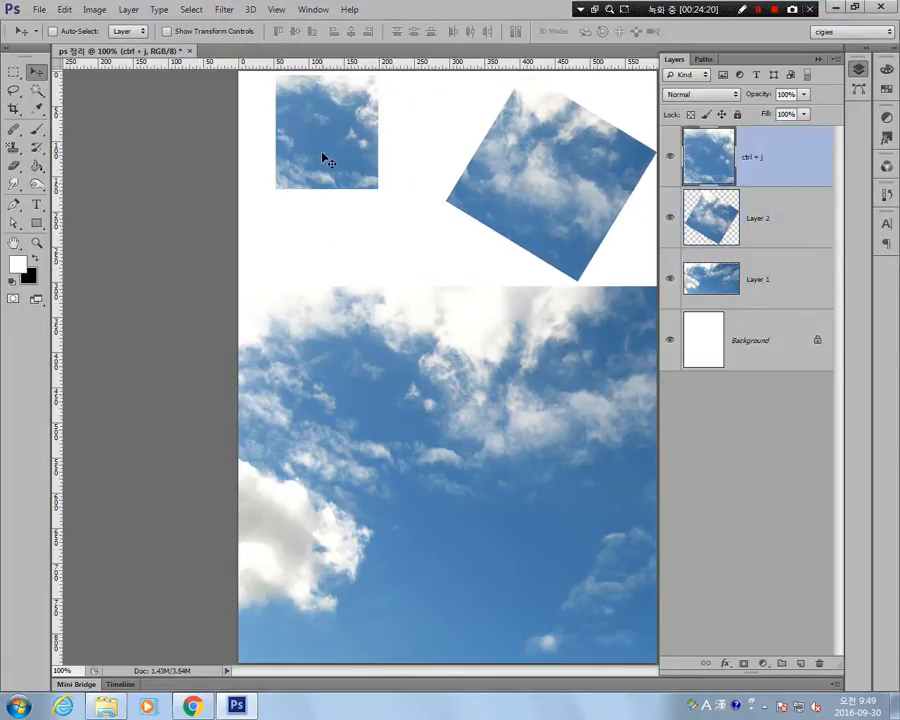
left_click_drag(324, 158, 324, 198)
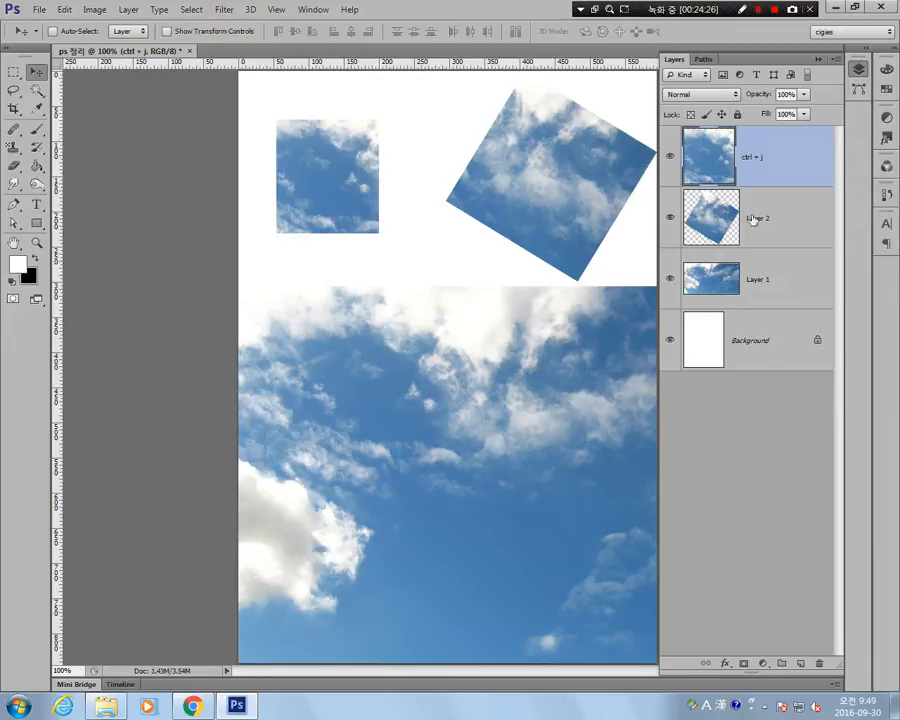
Select ctrl + j, Layer 2 and Layer 1, and distribute them by vertical centers, bottom, left, horizontal centers, and right edges in turn.
left_click(788, 276, "shift")
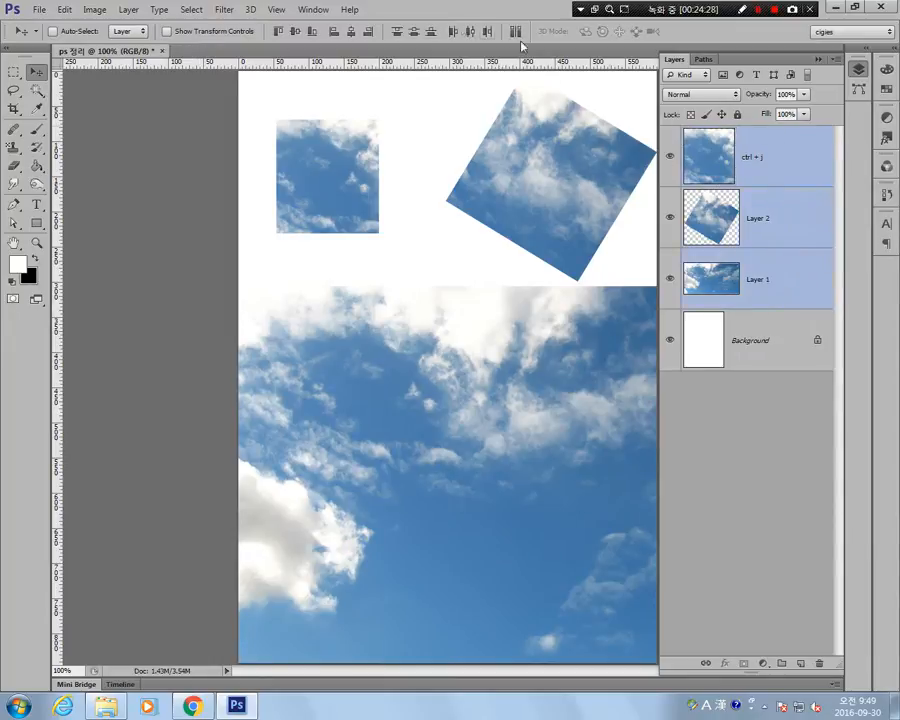
left_click(412, 31)
left_click(430, 31)
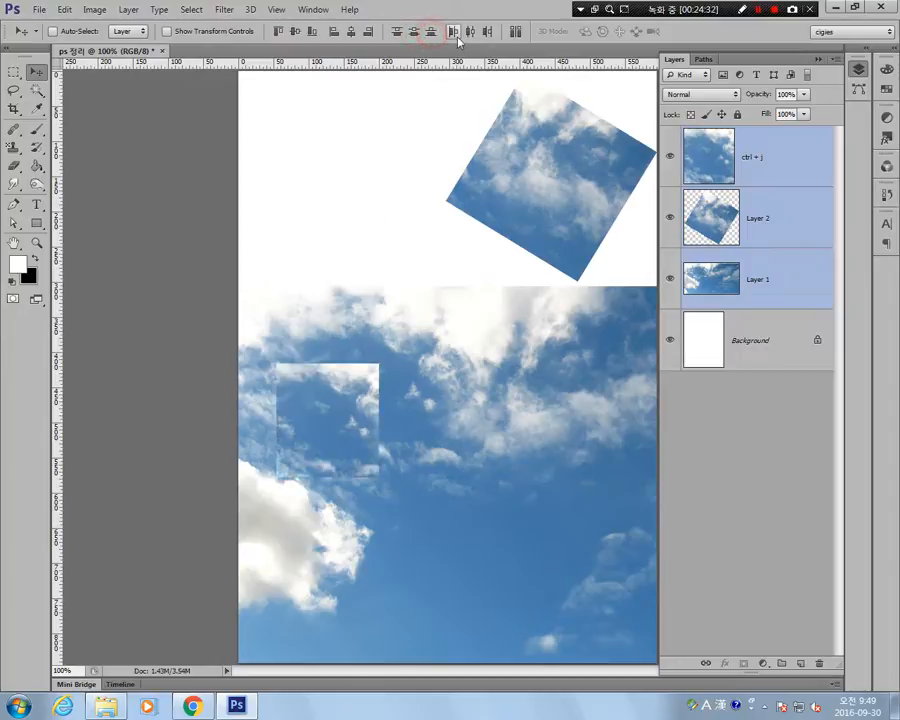
left_click(450, 31)
left_click(469, 31)
left_click(486, 31)
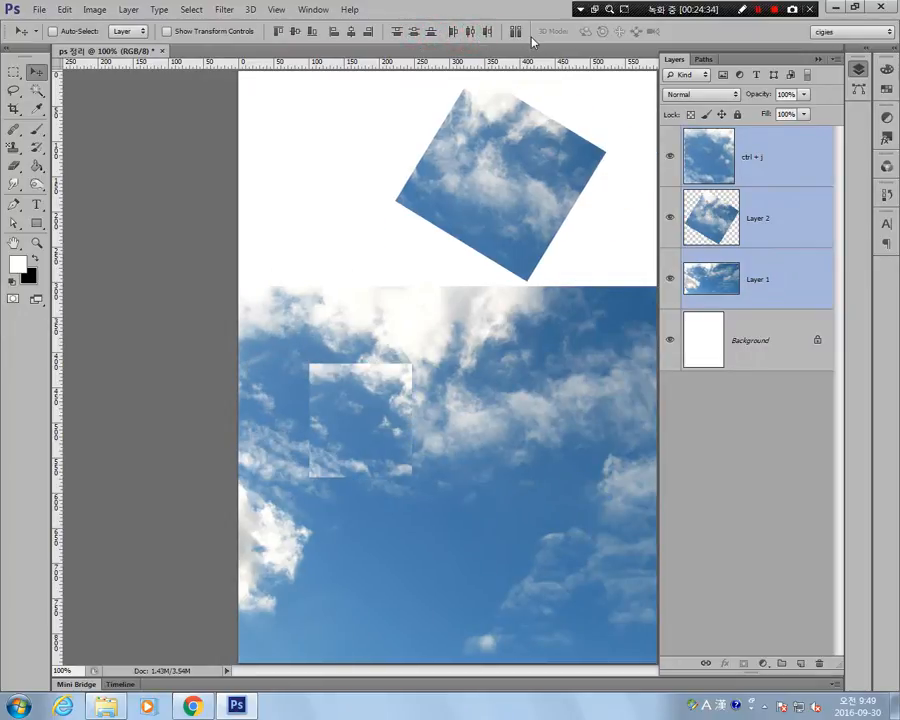
Try Auto-Align Layers with the Auto projection on the three selected layers.
left_click(515, 31)
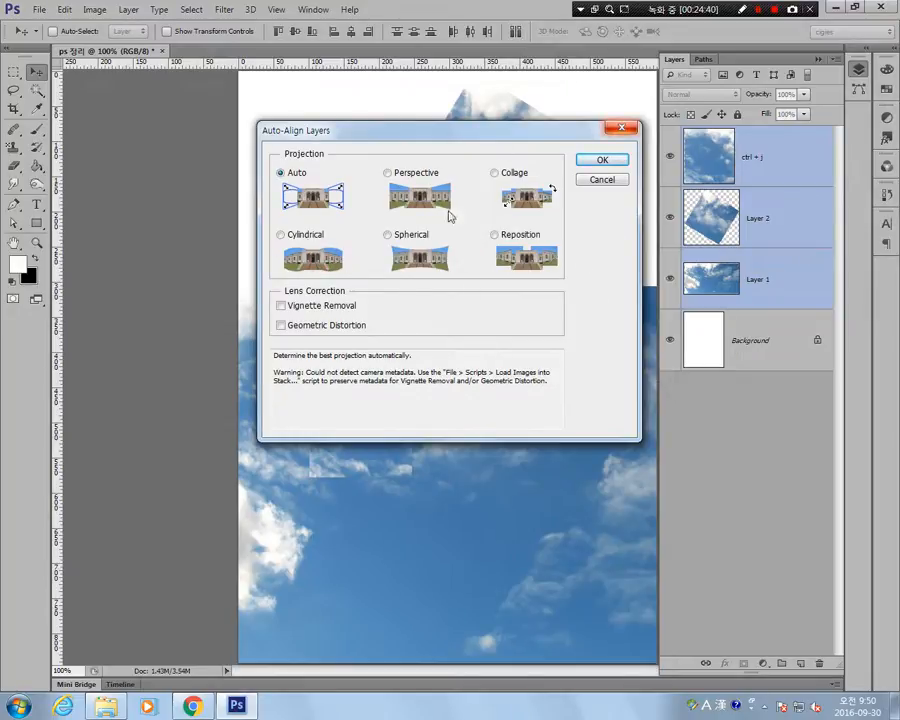
left_click(600, 162)
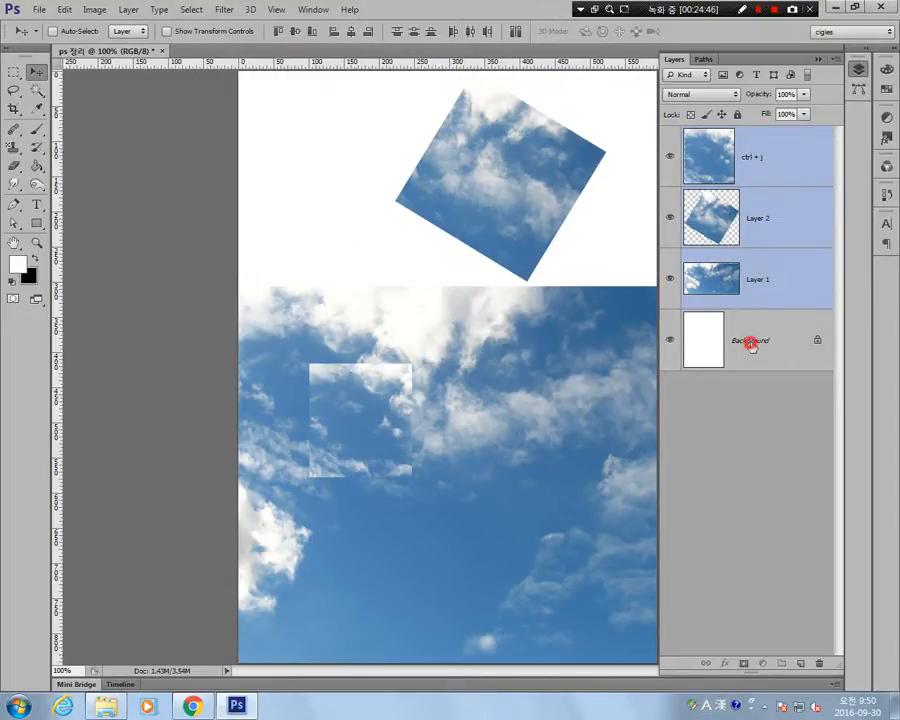
Reselect ctrl + j, Layer 2 and Layer 1, and distribute them by vertical centers.
left_click(753, 258)
left_click(757, 233)
left_click(757, 177)
left_click(771, 215, "ctrl")
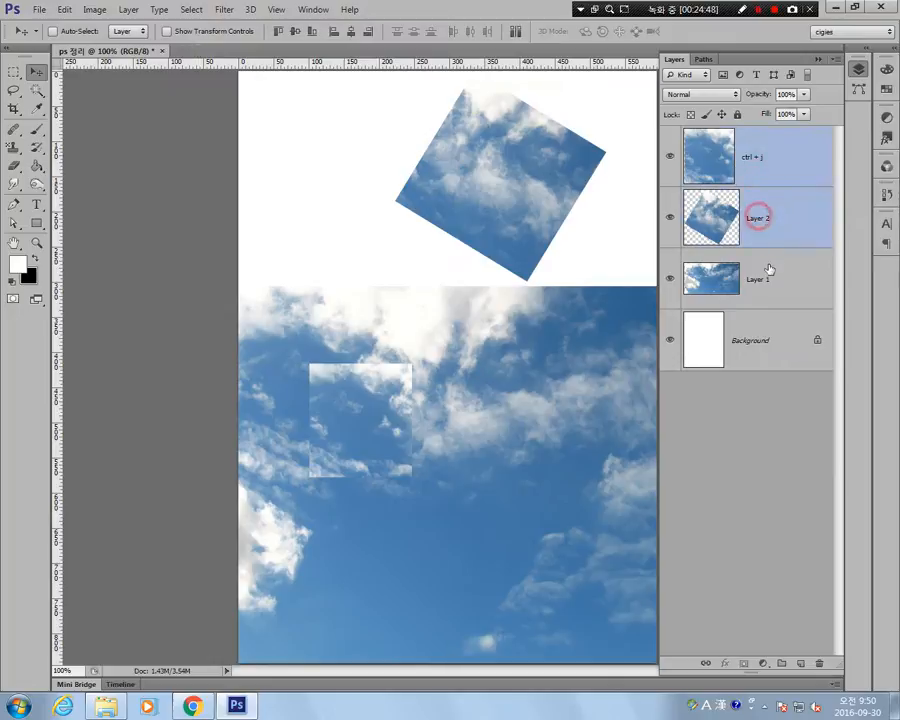
left_click(766, 268, "ctrl")
left_click(416, 31)
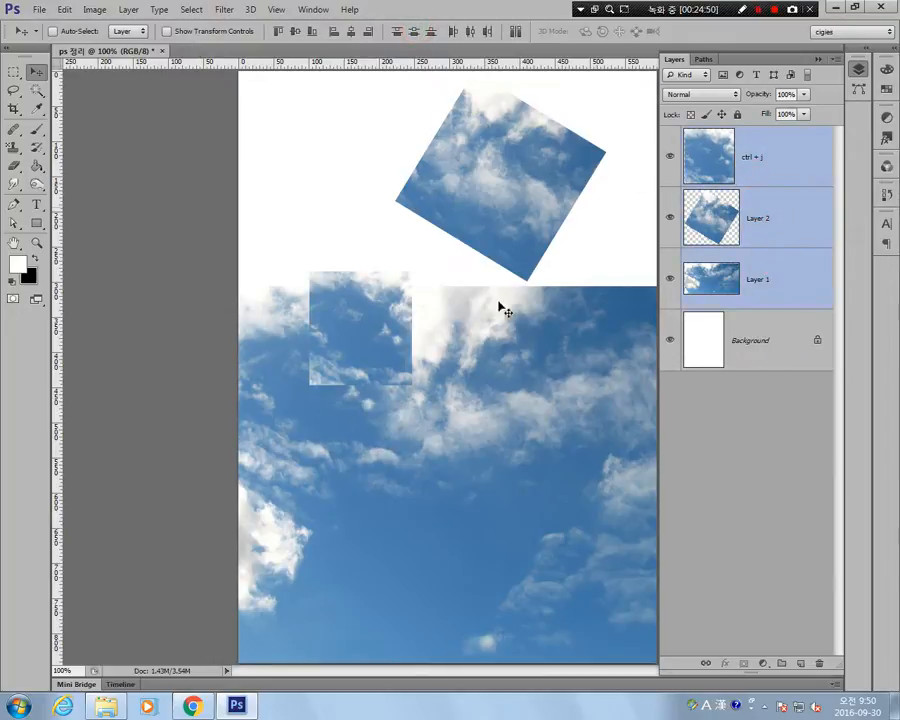
Deselect all layers and hide Layer 1 and Layer 2.
left_click(728, 452)
left_click(670, 279)
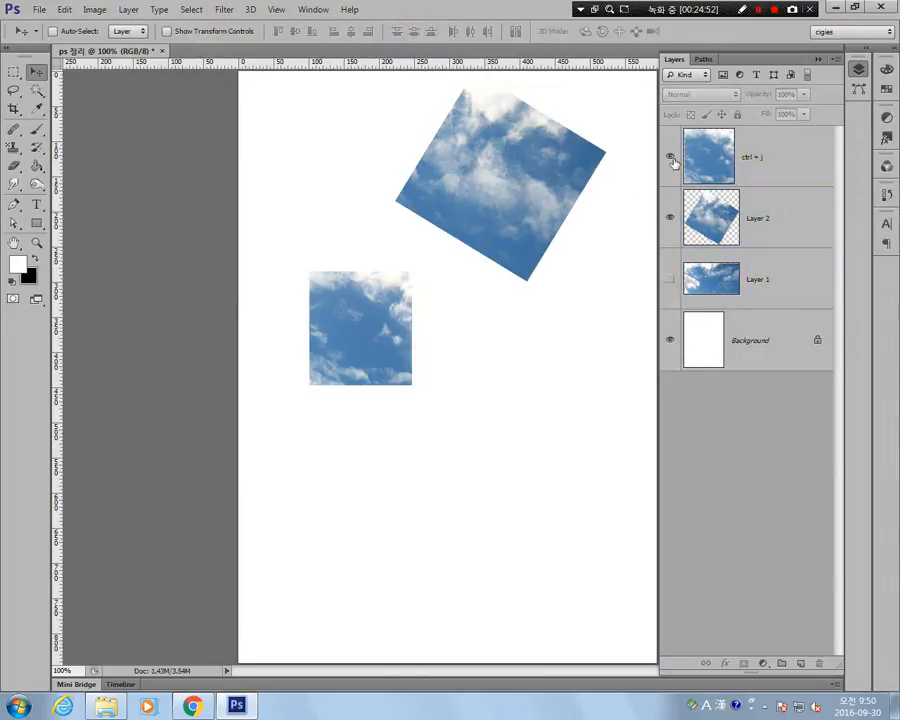
left_click(670, 218)
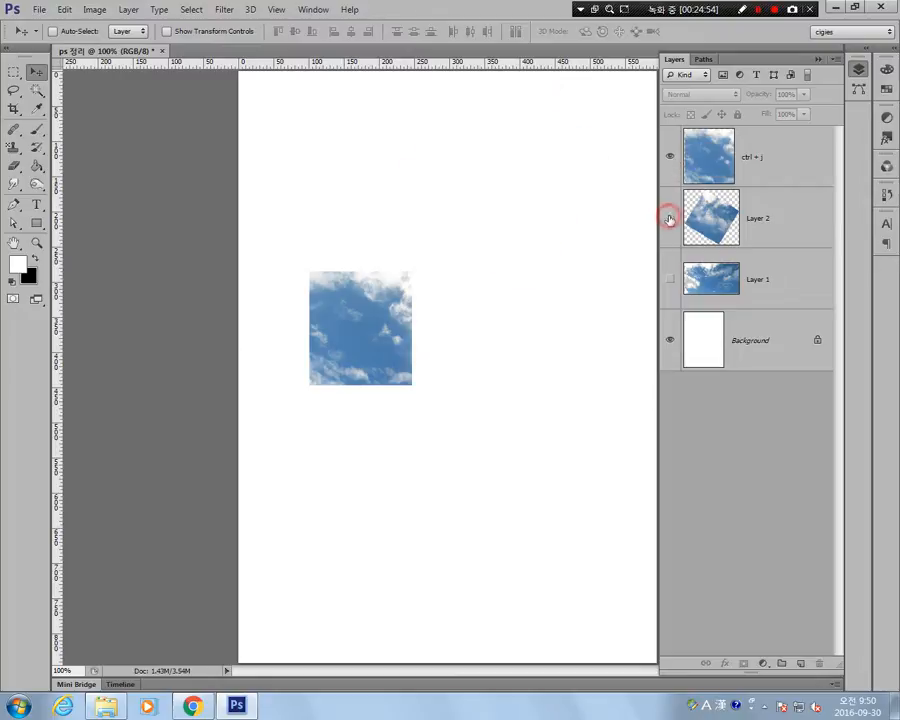
Duplicate the ctrl + j picture into a vertical column of four and distribute the column evenly by vertical centers.
left_click(780, 167)
left_click_drag(396, 350, 349, 534)
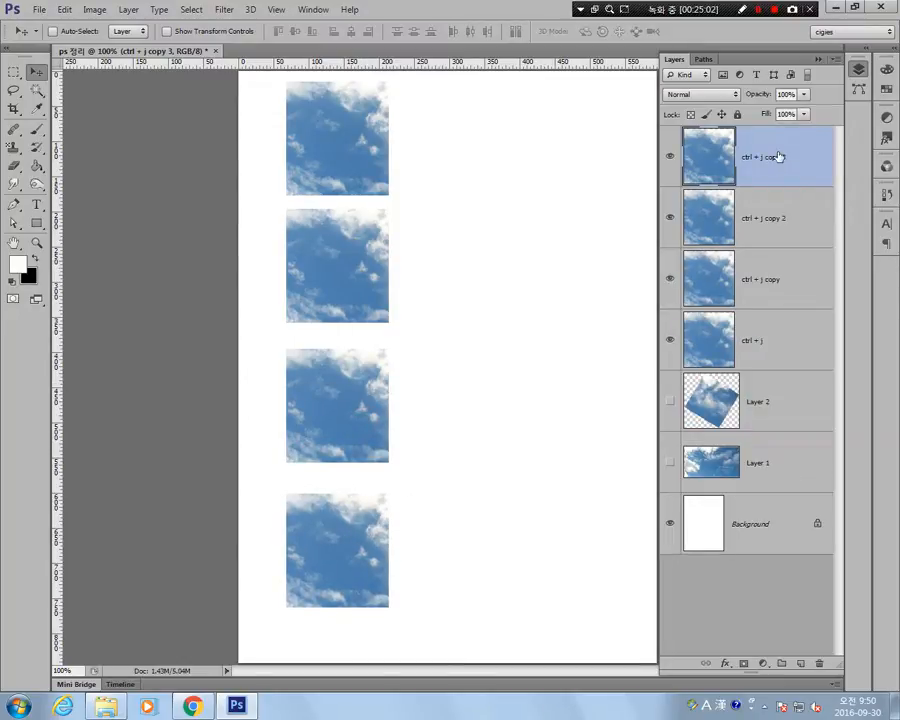
left_click(776, 349, "shift")
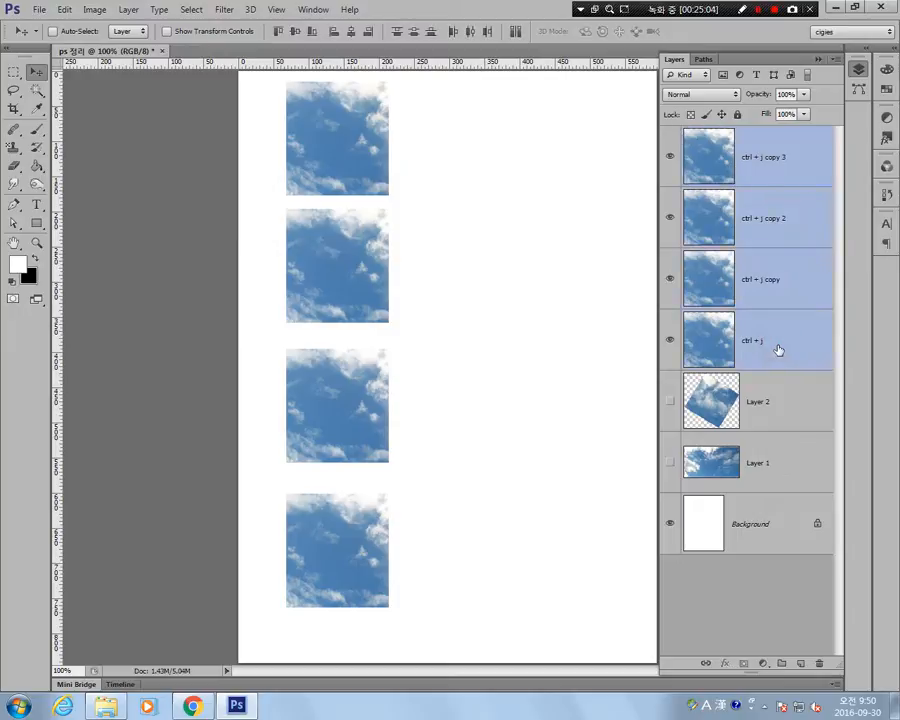
left_click(414, 32)
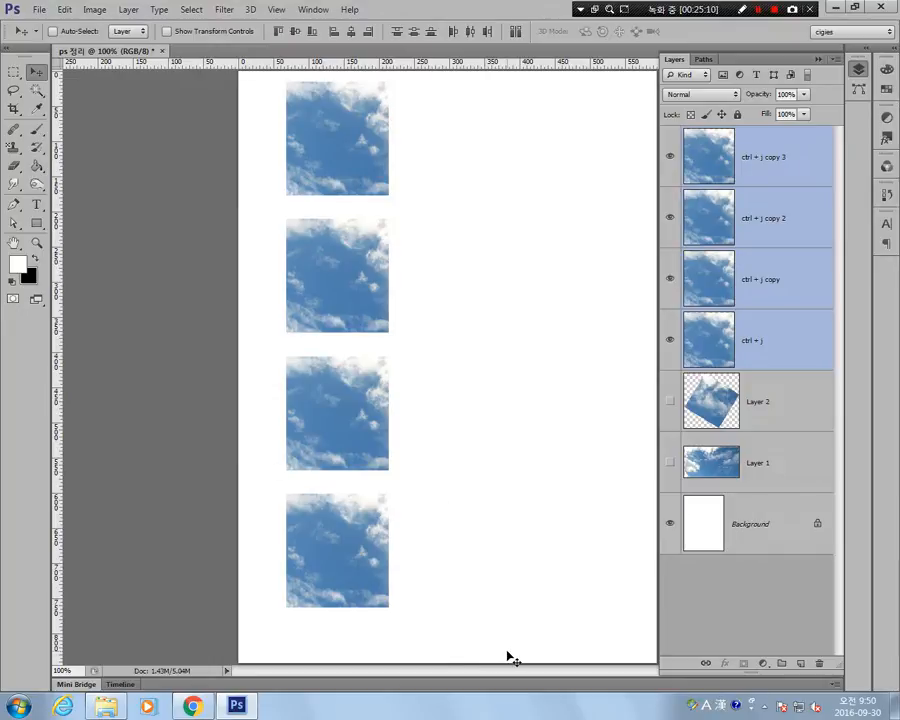
Make six more copies starting from the ctrl + j copy 3 picture, scattered over the canvas's right half.
left_click(741, 403)
left_click(767, 345)
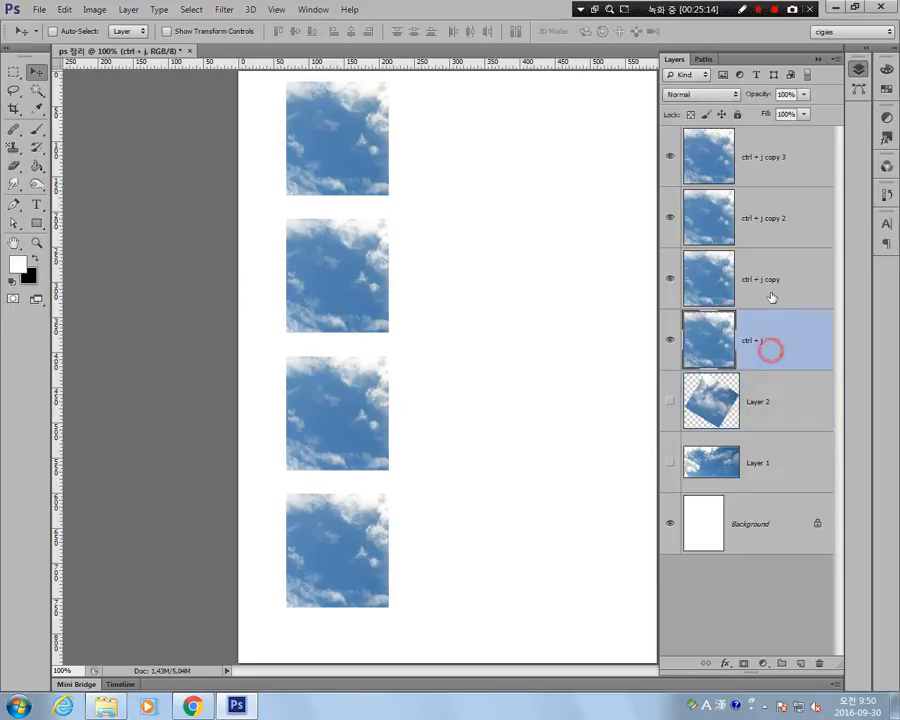
left_click(750, 280)
left_click(749, 217)
left_click(752, 160)
left_click_drag(341, 145, 442, 568)
left_click_drag(503, 495, 509, 489)
left_click_drag(512, 498, 530, 359)
left_click_drag(522, 396, 504, 329)
left_click_drag(498, 293, 470, 247)
left_click_drag(475, 240, 573, 156)
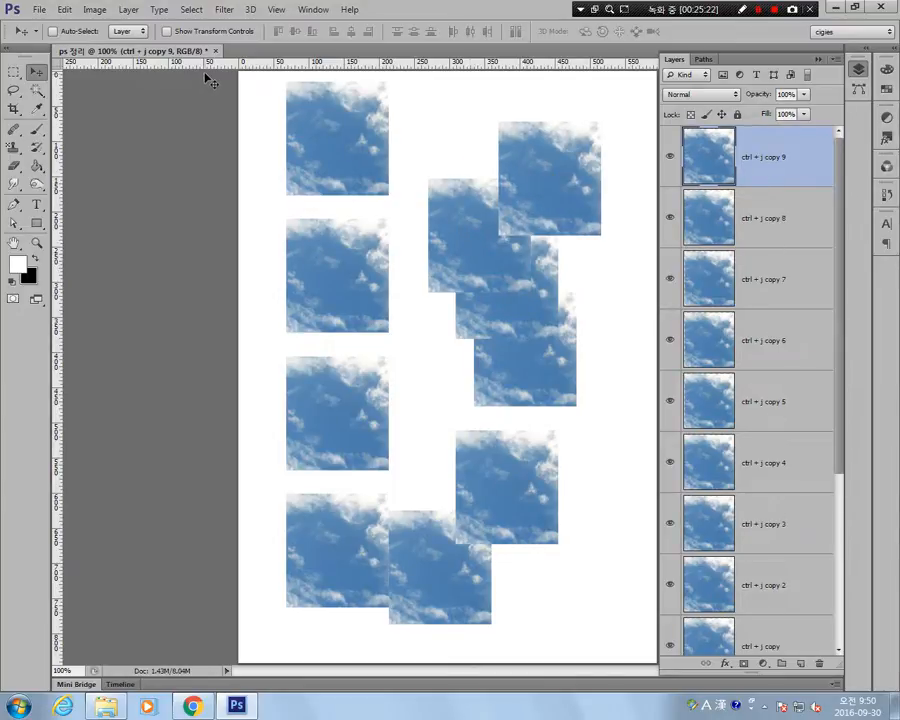
Select all ctrl + j layers, align them by vertical centers, and undo the alignment.
scroll(762, 464, "down", 5)
scroll(774, 524, "up", 3)
scroll(785, 563, "down", 2)
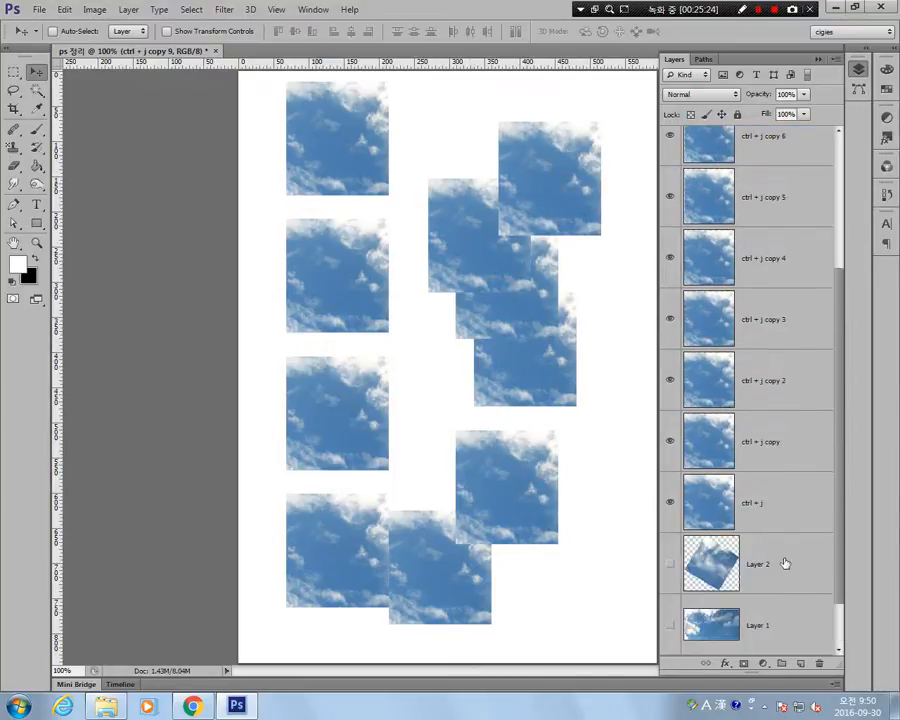
left_click(778, 506, "shift")
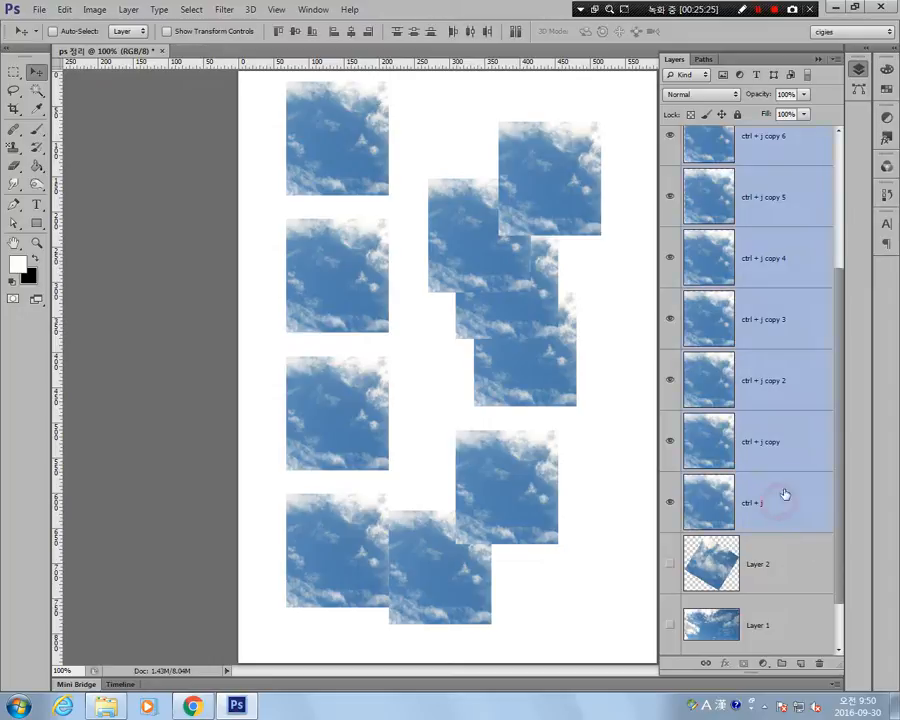
left_click(296, 31)
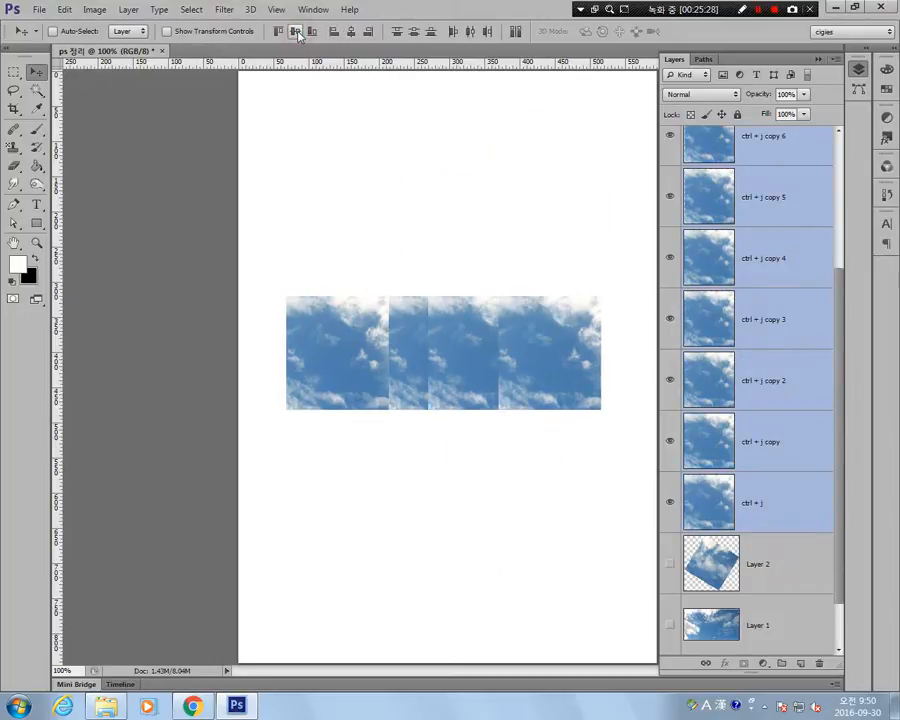
key("ctrl+z")
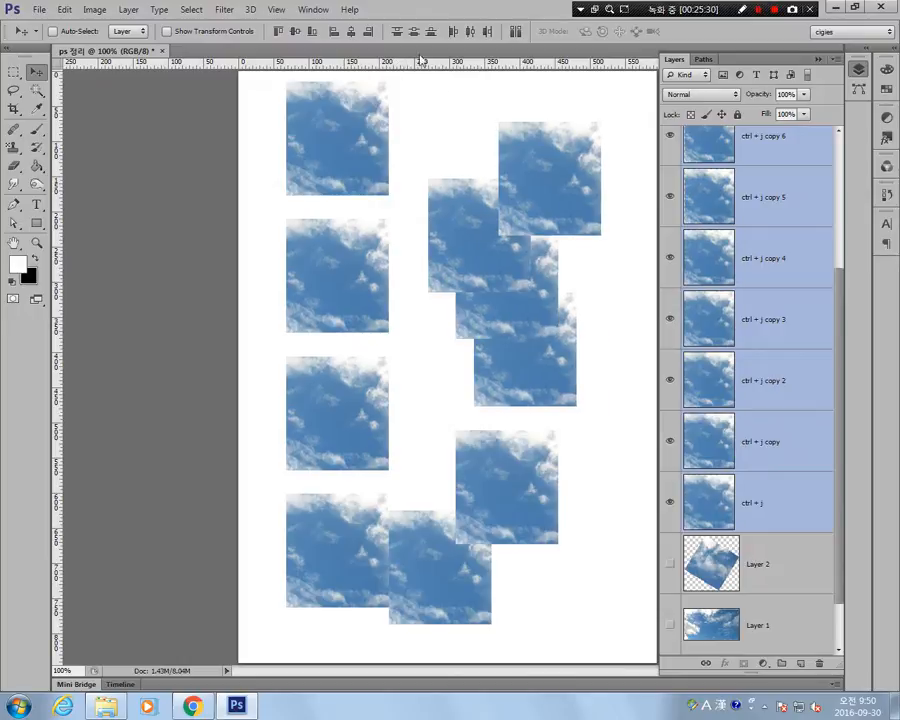
Distribute the selected ctrl + j layers by vertical centers, and delete all of them.
left_click(416, 35)
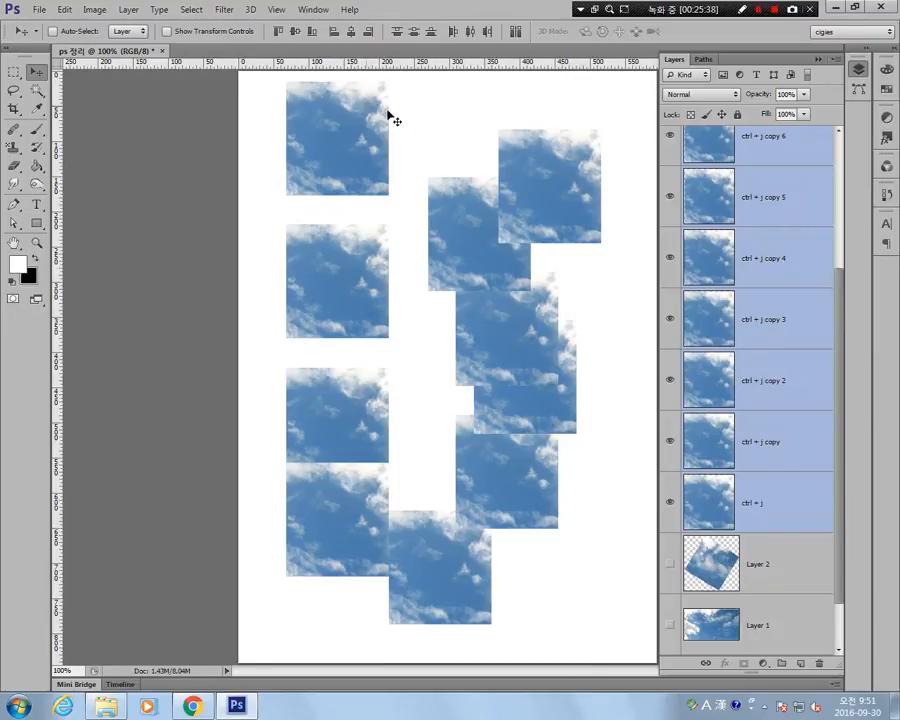
key("Delete")
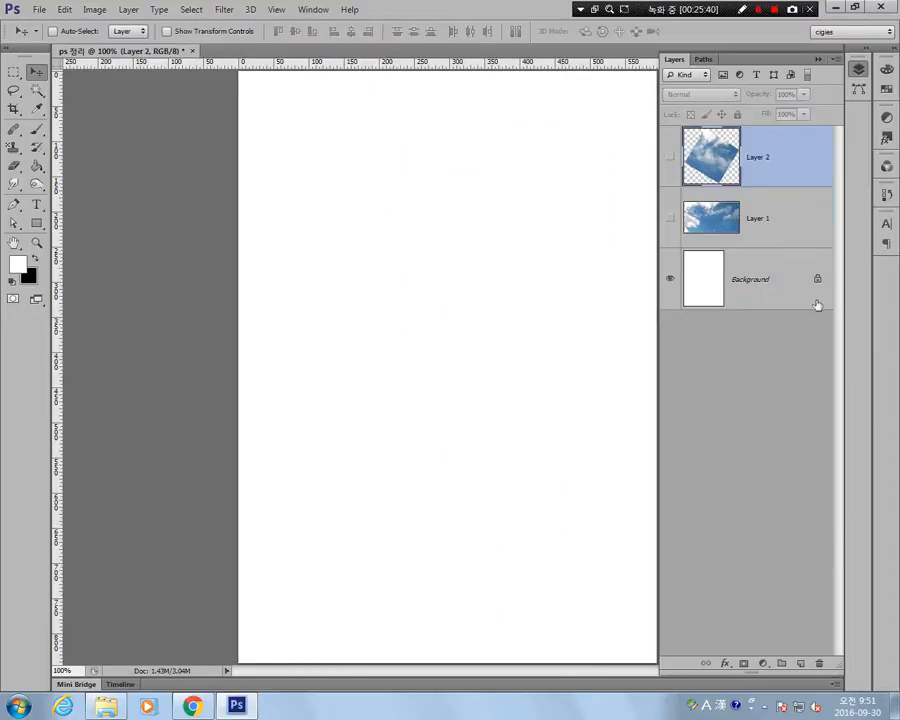
Make the hidden Layer 2 and Layer 1 pictures visible on the canvas.
left_click(755, 205)
left_click(670, 156)
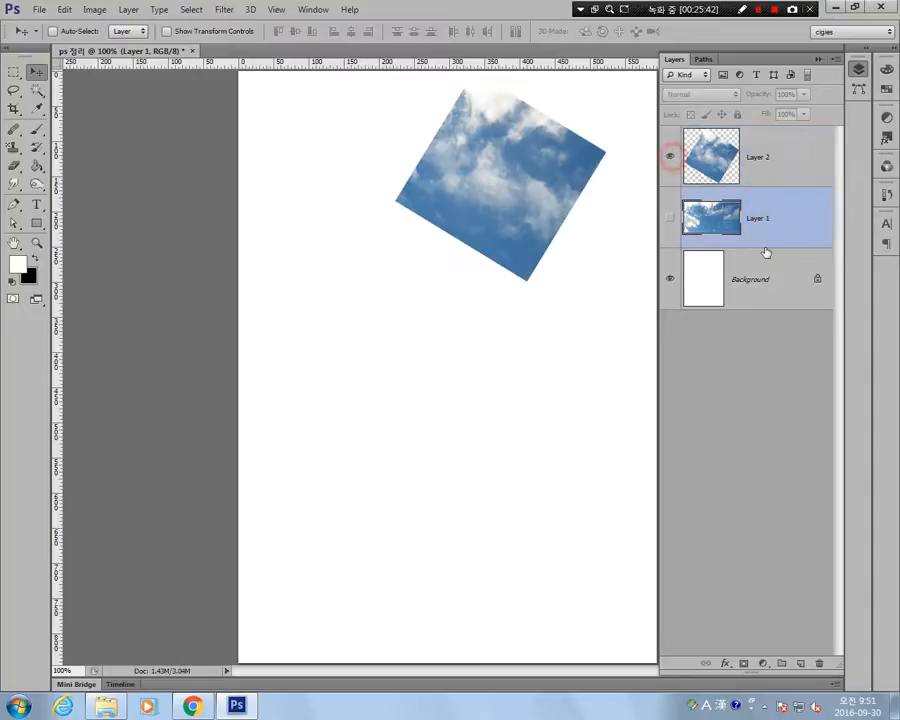
left_click(670, 217)
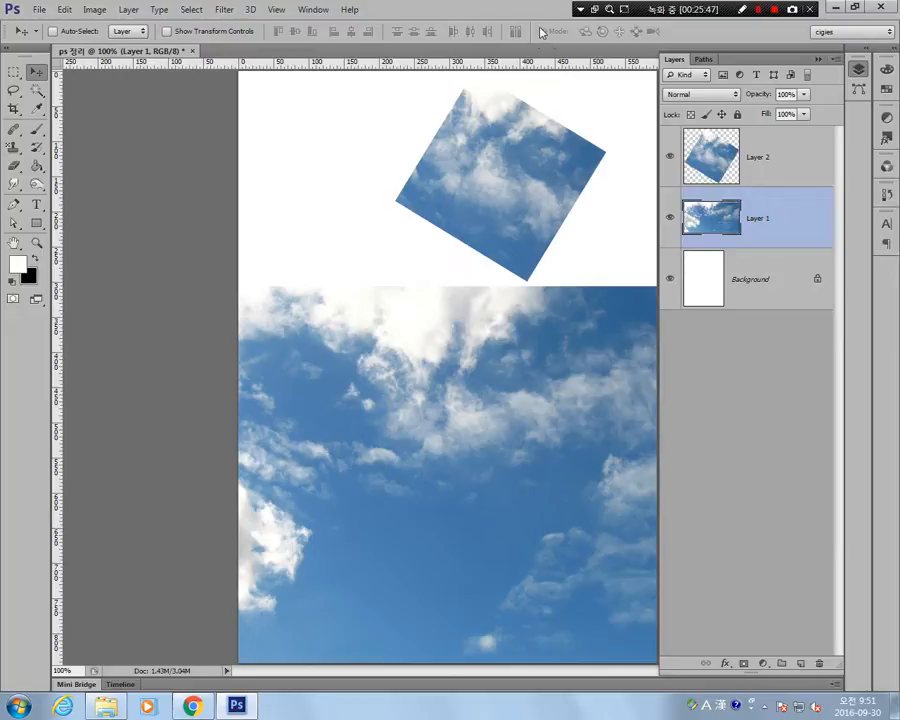
Create a new 3D extrusion from Layer 2 and accept the switch to the 3D workspace.
left_click(729, 151)
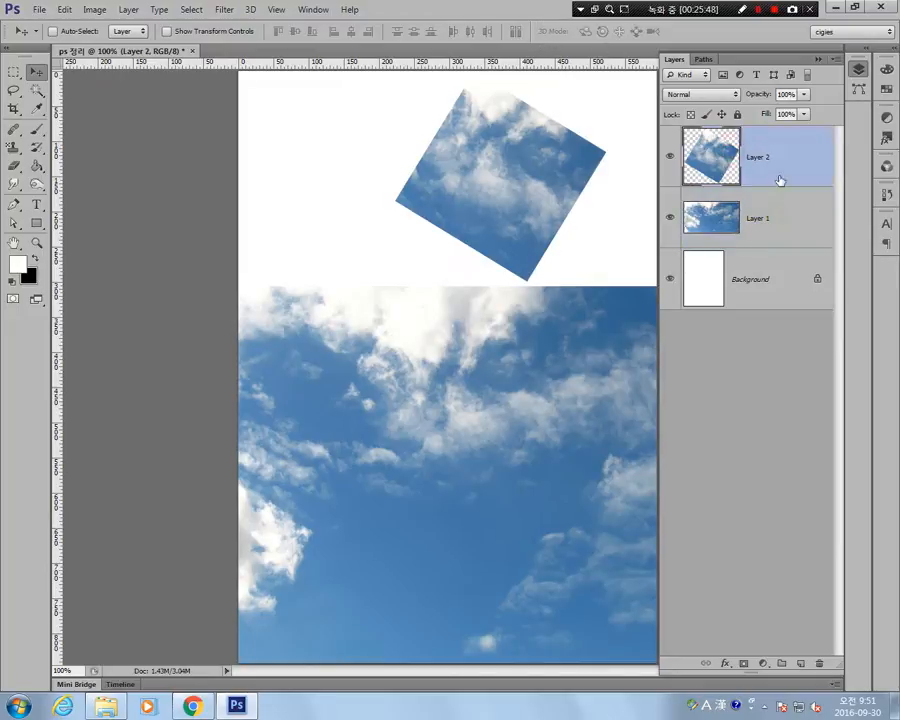
right_click(771, 165)
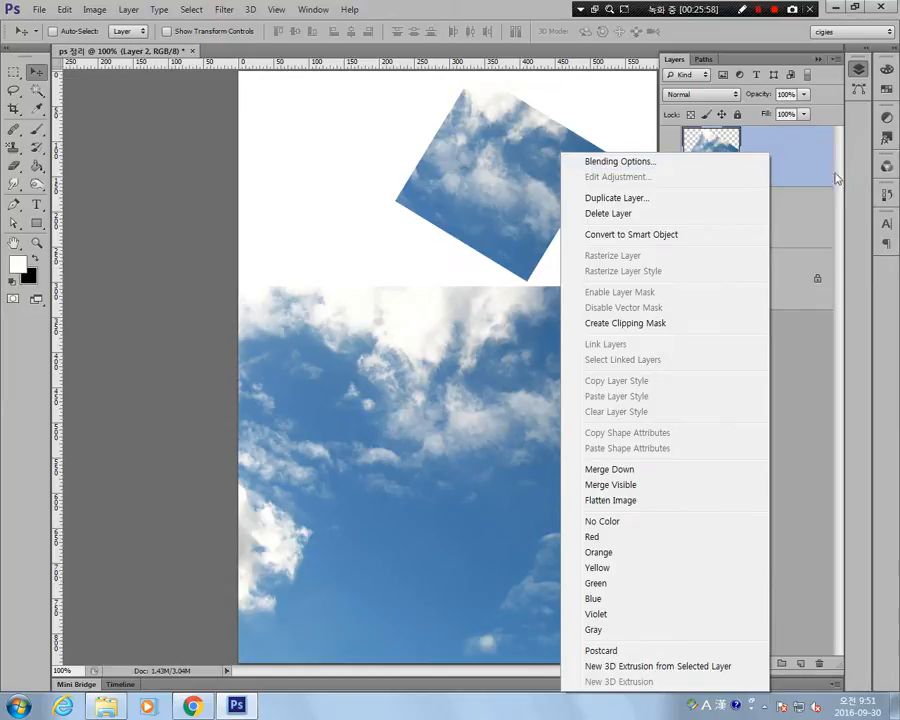
left_click(706, 666)
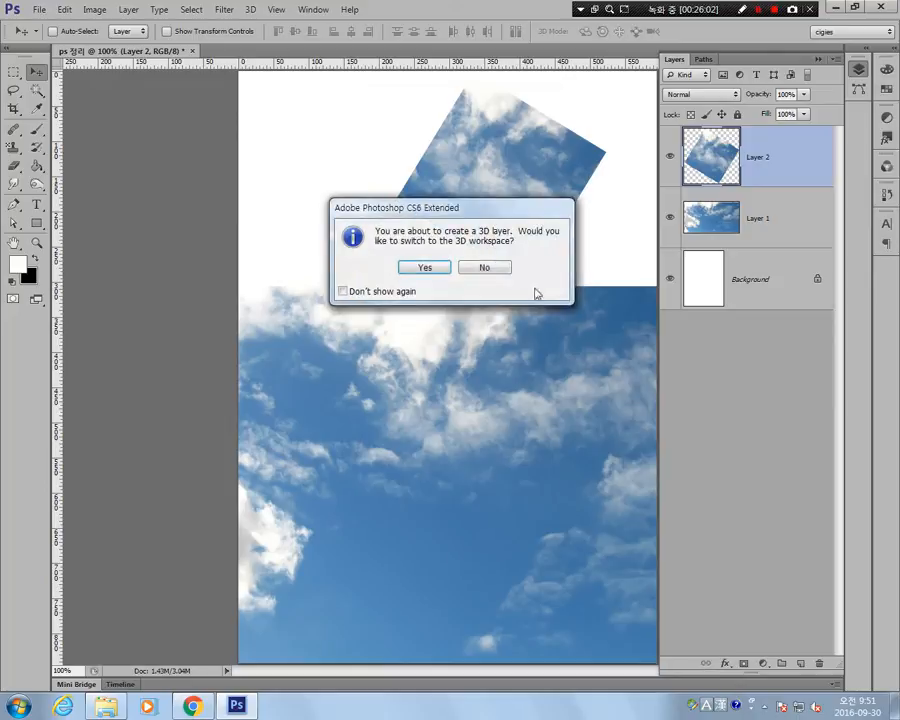
left_click(416, 268)
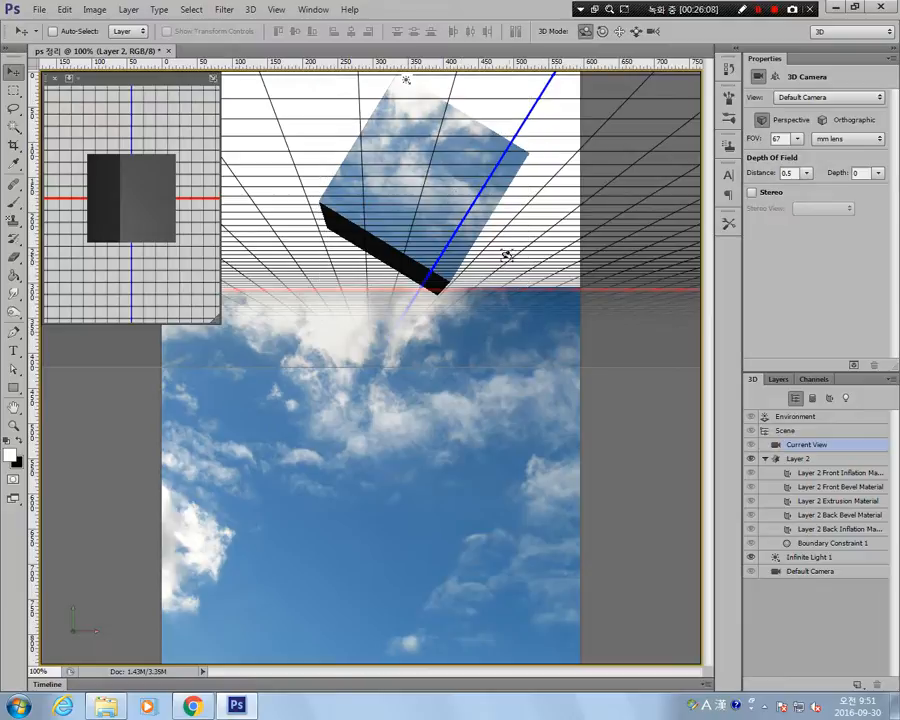
Move the 3D view so the extruded block sits over the sky picture, and orbit the camera to show its dark side.
left_click(618, 32)
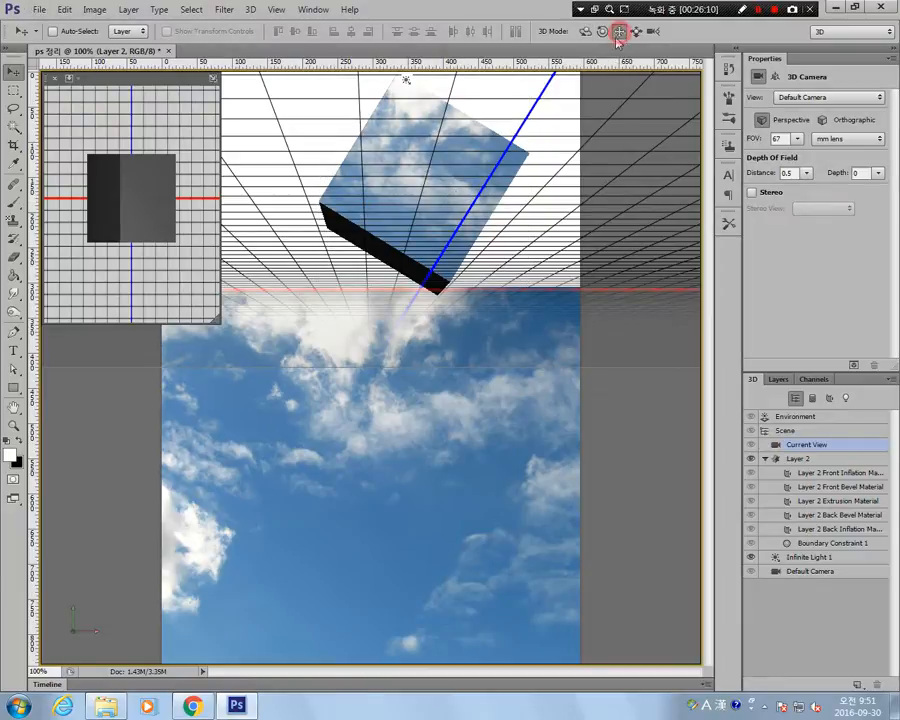
left_click_drag(512, 219, 520, 412)
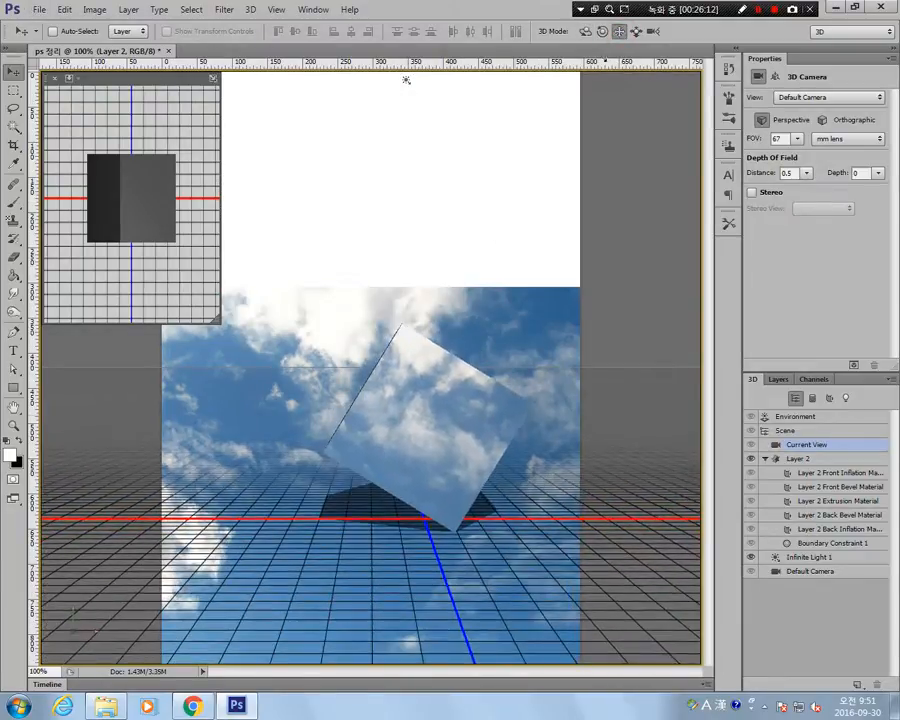
left_click(586, 33)
left_click_drag(412, 419, 456, 419)
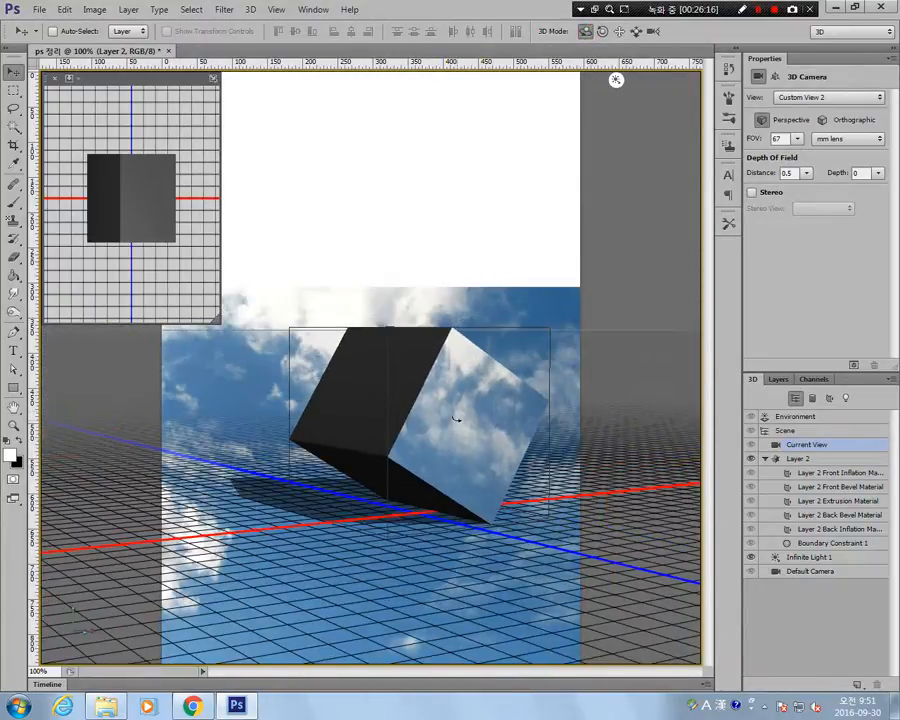
left_click(413, 510)
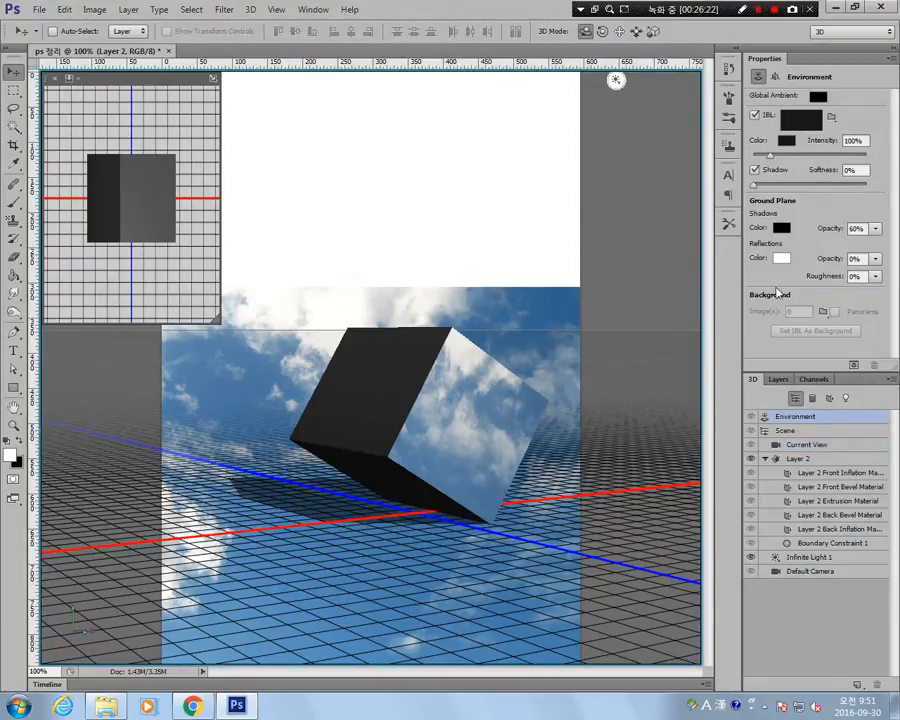
Compare the view with Layer 1 and Layer 2 selected in turn, and delete the 3D Layer 2.
left_click(780, 379)
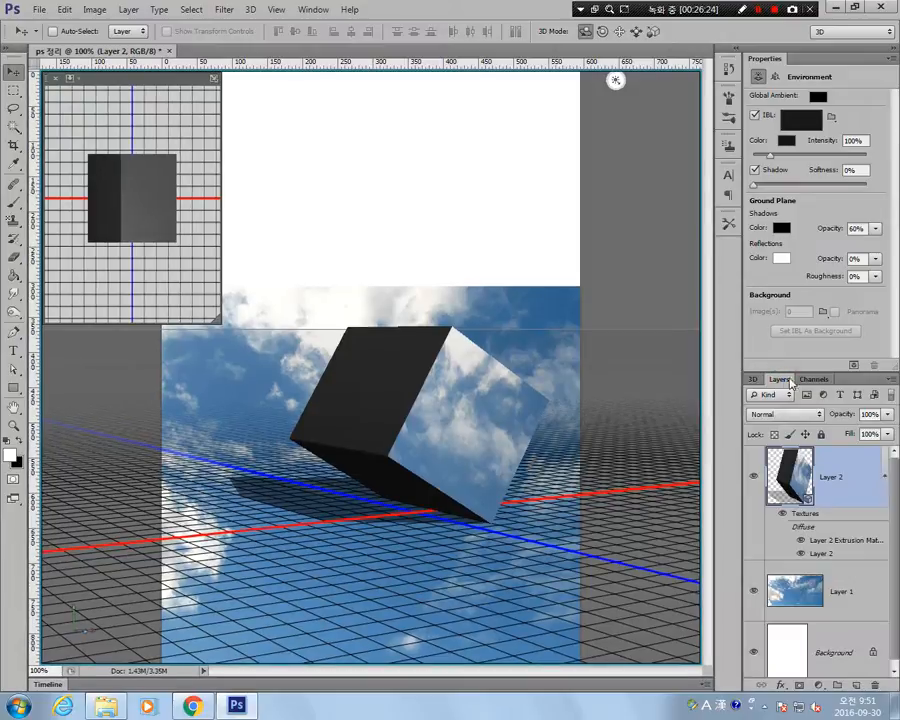
left_click(840, 591)
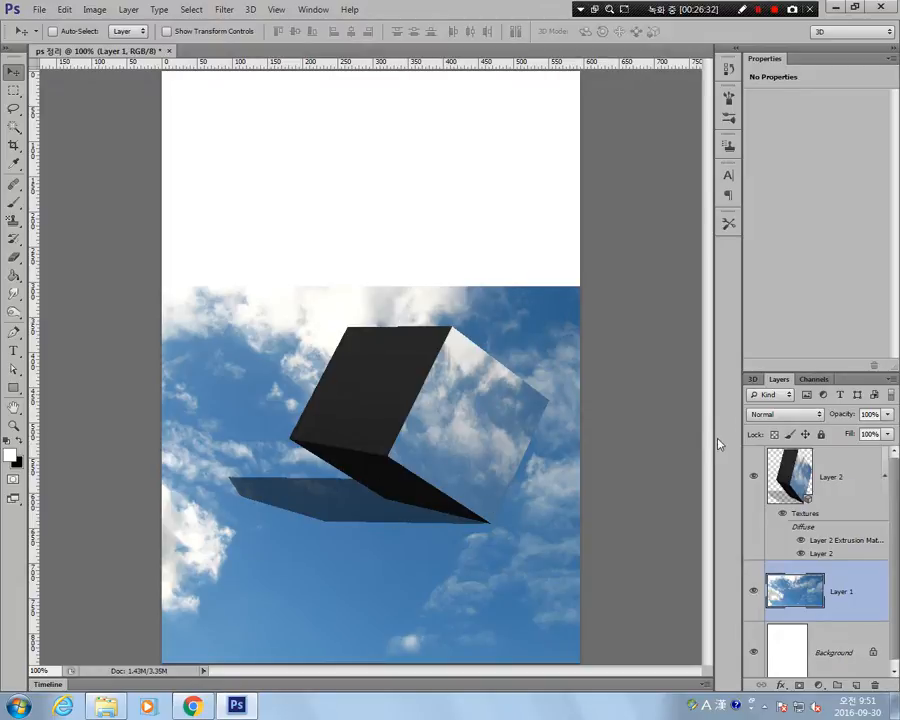
left_click(831, 478)
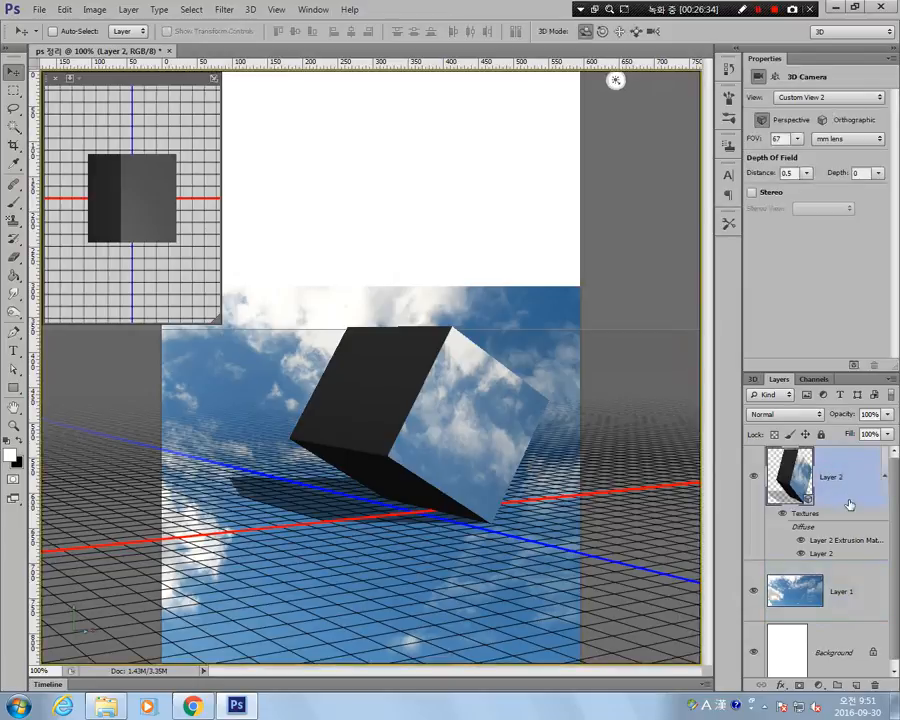
key("Delete")
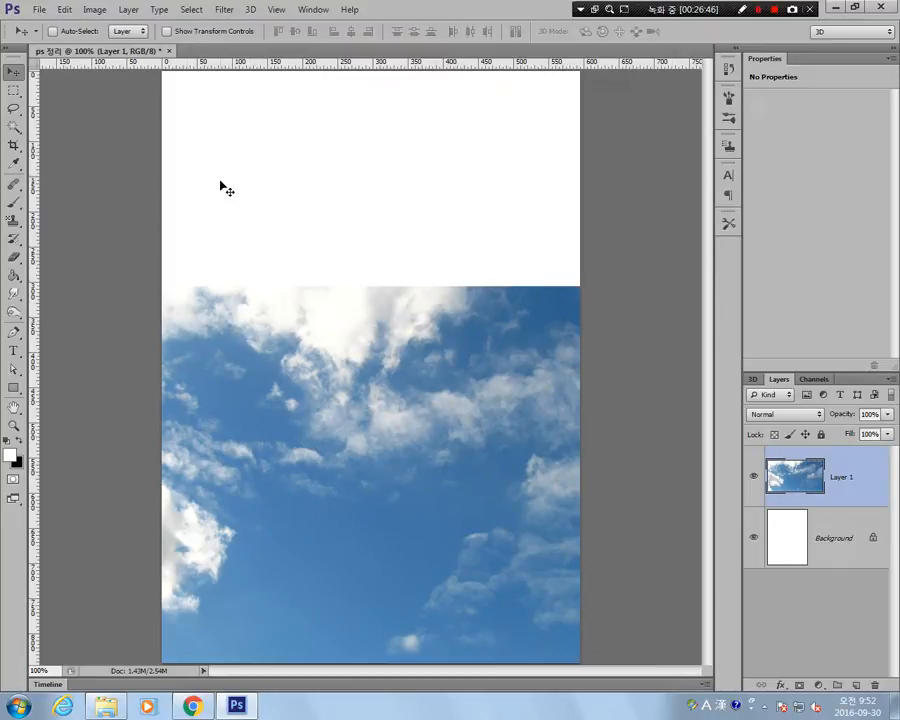
left_click(13, 90)
left_click(13, 72)
left_click(13, 90)
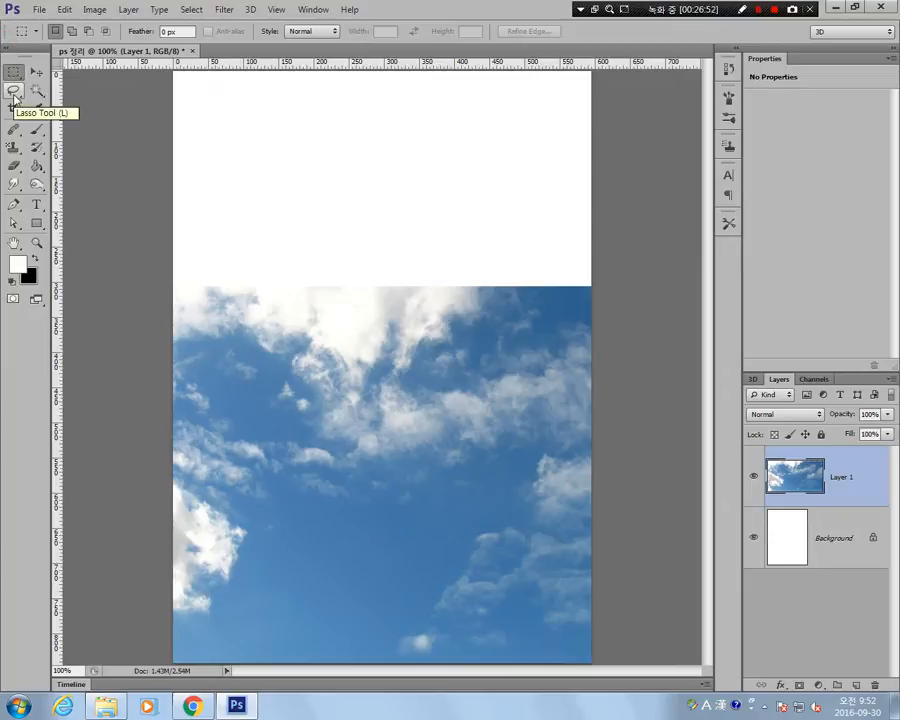
left_click(14, 93)
left_click(12, 72)
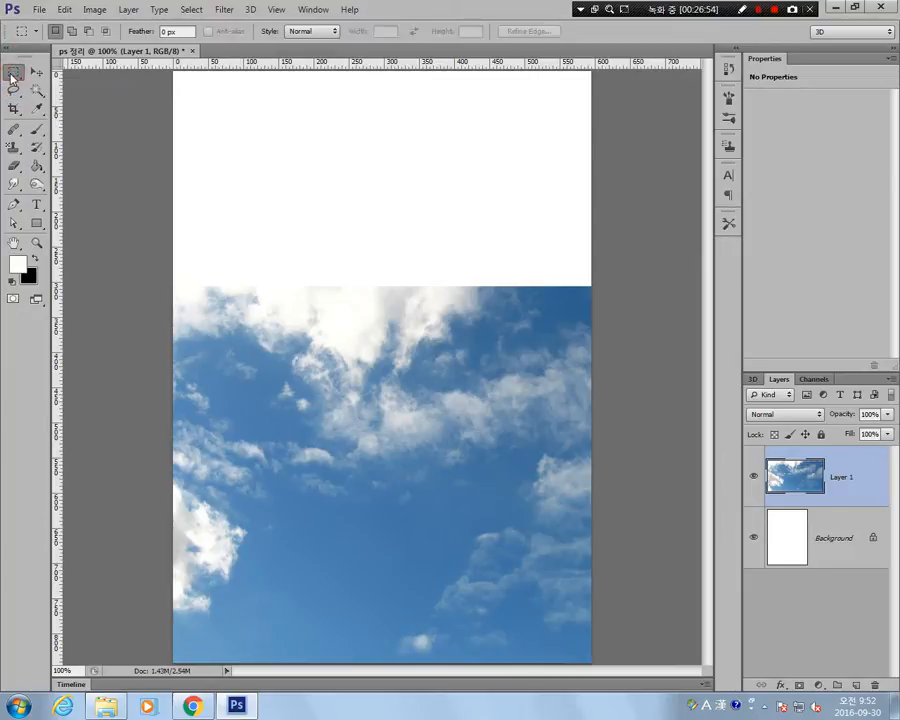
left_click(14, 90)
Draw several rectangular marquee selections one after another across the upper part of the sky picture.
left_click(13, 74)
left_click_drag(271, 237, 419, 390)
mouse_move(348, 299)
left_mouse_down()
mouse_move(452, 418)
mouse_move(299, 235)
left_mouse_up()
left_click_drag(419, 228, 333, 394)
left_click_drag(531, 329, 319, 495)
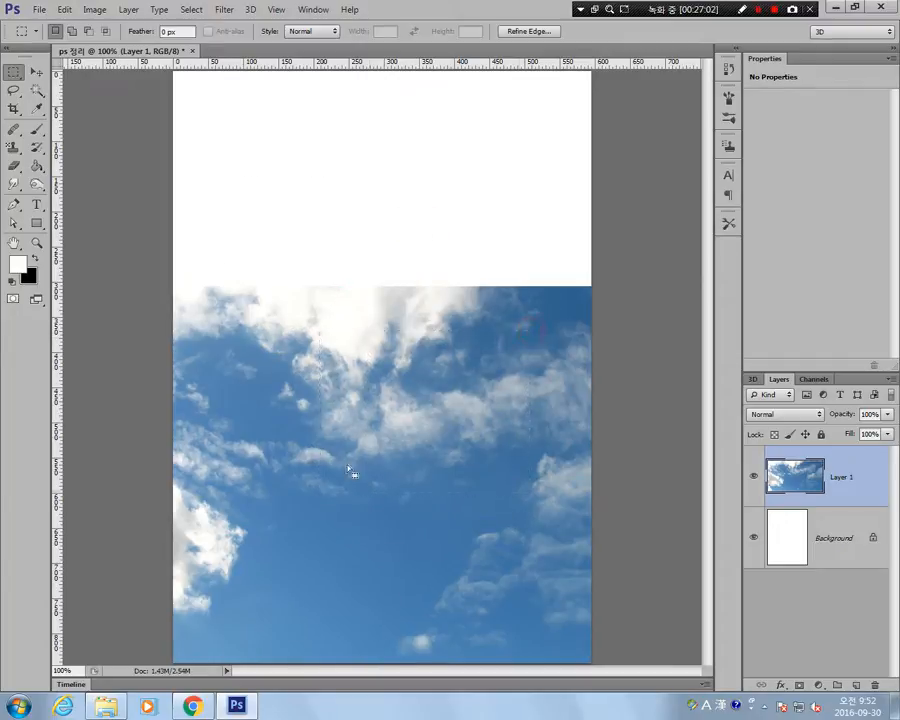
left_click_drag(462, 227, 231, 426)
Draw several freehand Lasso selections across the sky picture, including a closed round loop and open curves.
left_click(10, 91)
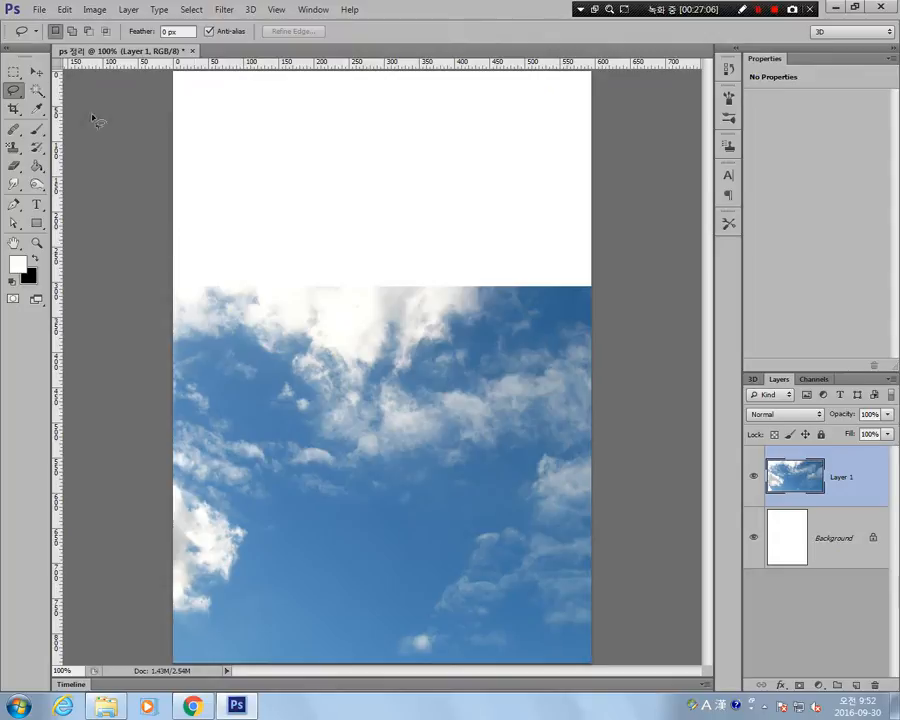
mouse_move(482, 385)
left_mouse_down()
mouse_move(404, 417)
mouse_move(350, 409)
mouse_move(297, 355)
mouse_move(305, 281)
mouse_move(350, 236)
mouse_move(501, 288)
left_mouse_up()
left_click_drag(493, 378, 490, 381)
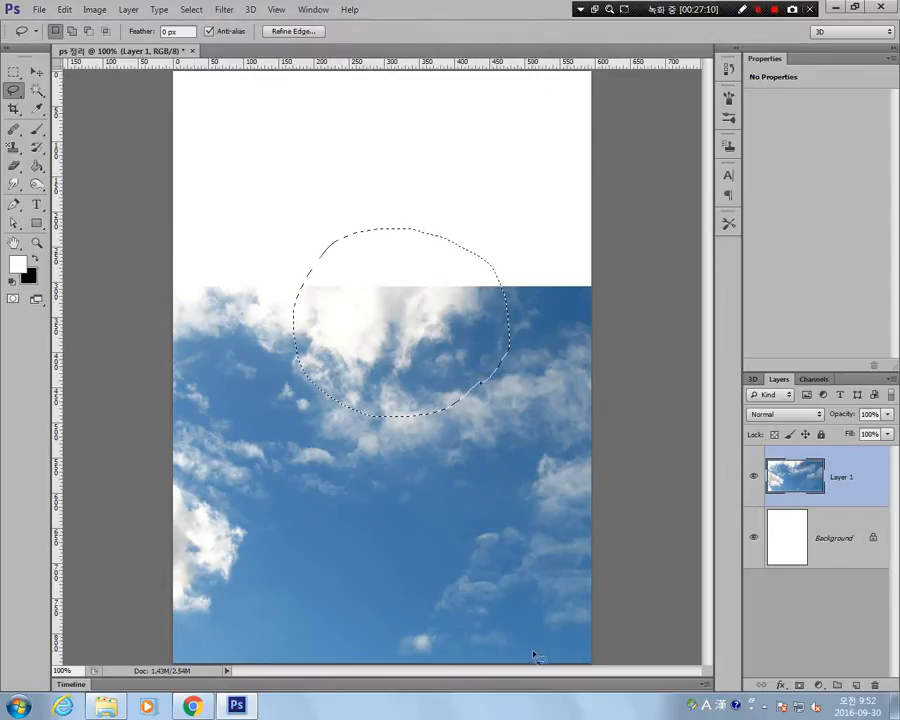
mouse_move(414, 500)
left_mouse_down()
mouse_move(329, 437)
mouse_move(320, 359)
mouse_move(370, 335)
mouse_move(423, 347)
mouse_move(465, 437)
mouse_move(412, 507)
mouse_move(440, 468)
left_mouse_up()
mouse_move(512, 311)
left_mouse_down()
mouse_move(462, 321)
mouse_move(503, 505)
left_mouse_up()
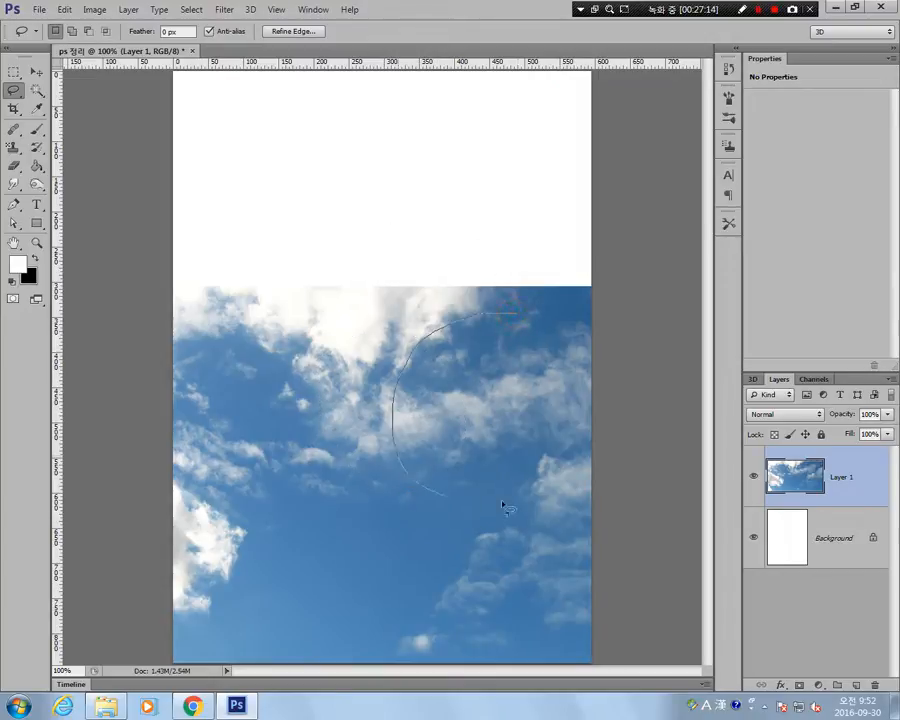
left_click_drag(497, 297, 498, 298)
mouse_move(331, 237)
left_mouse_down()
mouse_move(368, 364)
mouse_move(494, 257)
mouse_move(494, 198)
left_mouse_up()
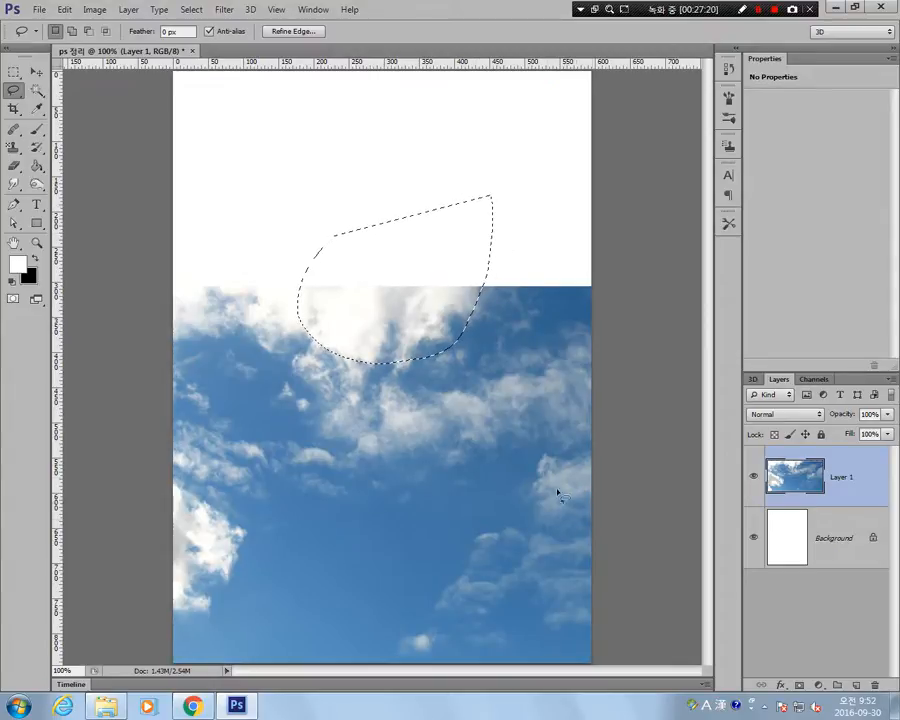
Lasso a half-oval area in the lower sky and add freehand areas above it to the selection.
left_click(508, 410)
mouse_move(508, 408)
left_mouse_down()
mouse_move(488, 558)
mouse_move(394, 600)
mouse_move(321, 592)
mouse_move(266, 522)
mouse_move(238, 408)
left_mouse_up()
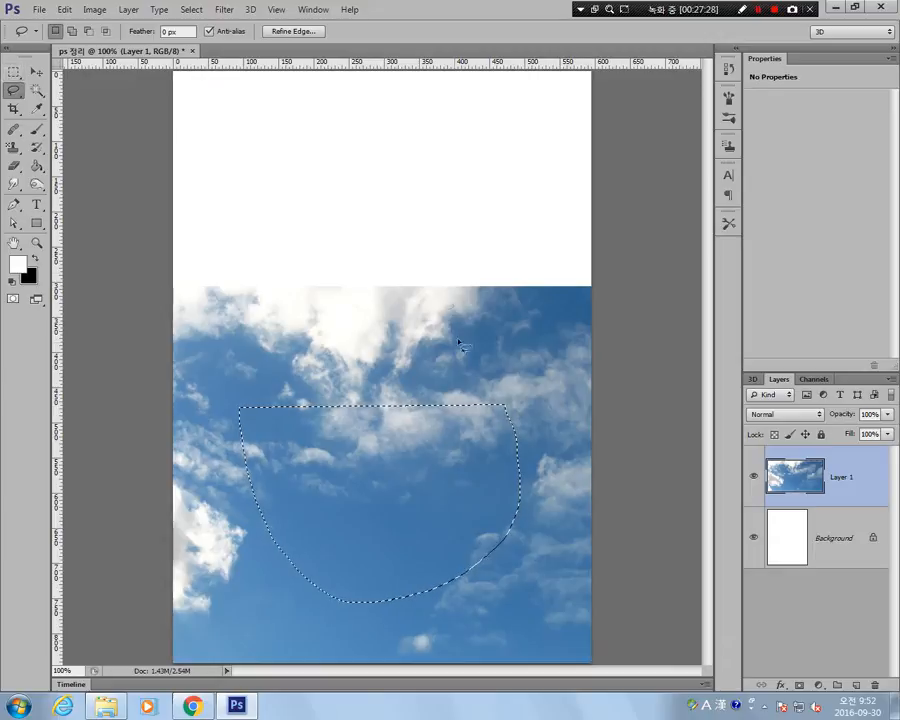
key("shift")
mouse_move(438, 362)
left_mouse_down()
mouse_move(412, 488)
mouse_move(478, 446)
mouse_move(440, 364)
left_mouse_up()
mouse_move(366, 308)
left_mouse_down()
mouse_move(307, 440)
mouse_move(368, 307)
mouse_move(352, 301)
left_mouse_up()
Subtract freehand areas from the upper part of the lasso selection, and deselect everything.
key("alt")
mouse_move(458, 307)
left_mouse_down()
mouse_move(446, 307)
mouse_move(518, 372)
mouse_move(458, 305)
left_mouse_up()
mouse_move(320, 330)
left_mouse_down()
mouse_move(396, 254)
mouse_move(420, 266)
mouse_move(325, 330)
left_mouse_up()
mouse_move(218, 368)
left_mouse_down()
mouse_move(363, 394)
mouse_move(228, 362)
left_mouse_up()
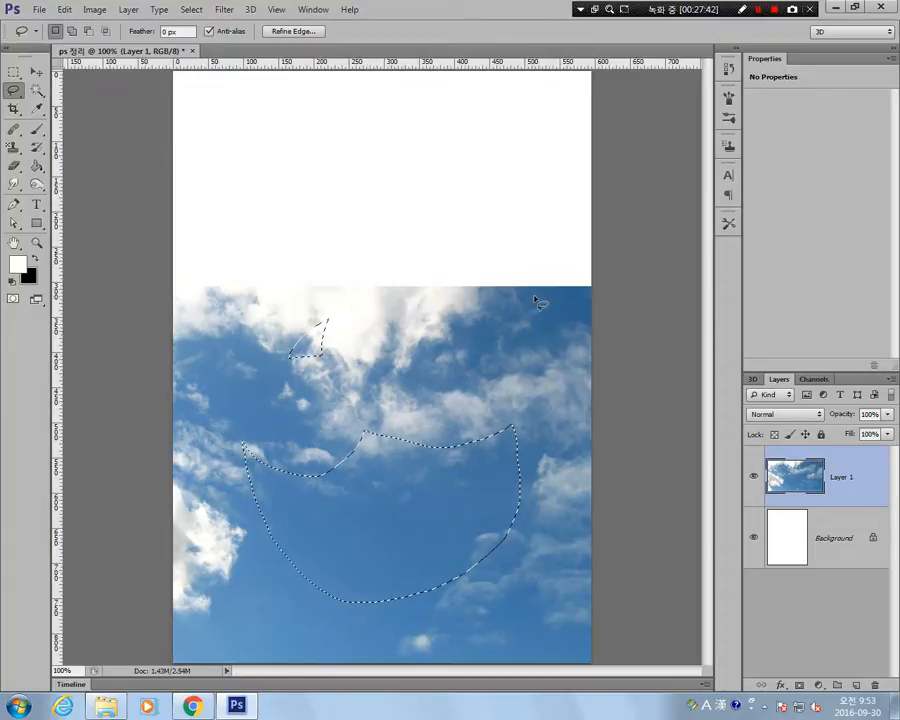
left_click(191, 9)
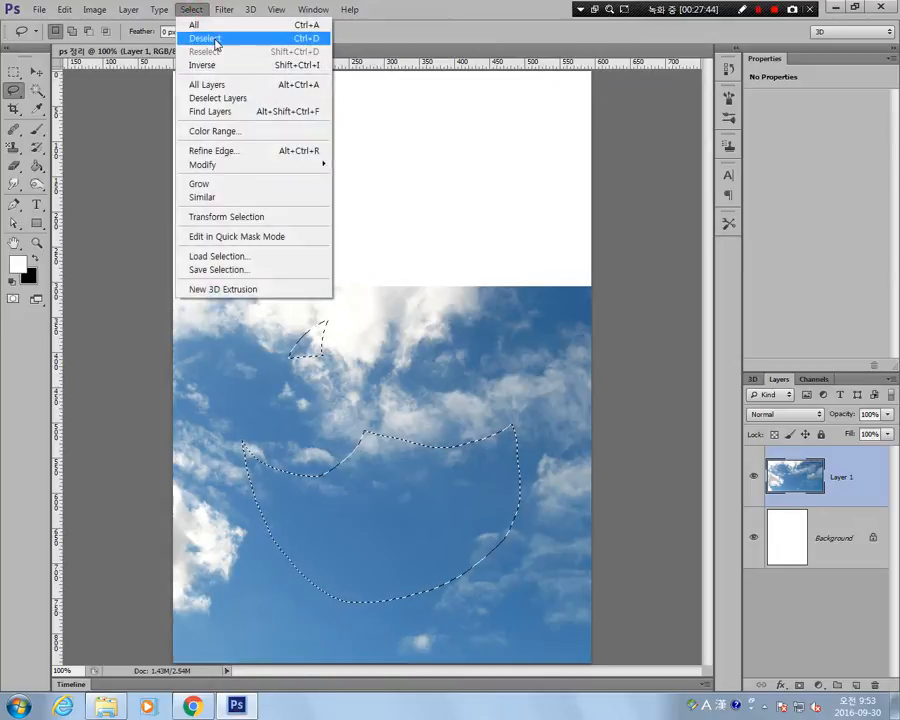
left_click(142, 36)
Draw one large closed Lasso loop diagonally across the sky picture, and clear the selection.
left_click(12, 91)
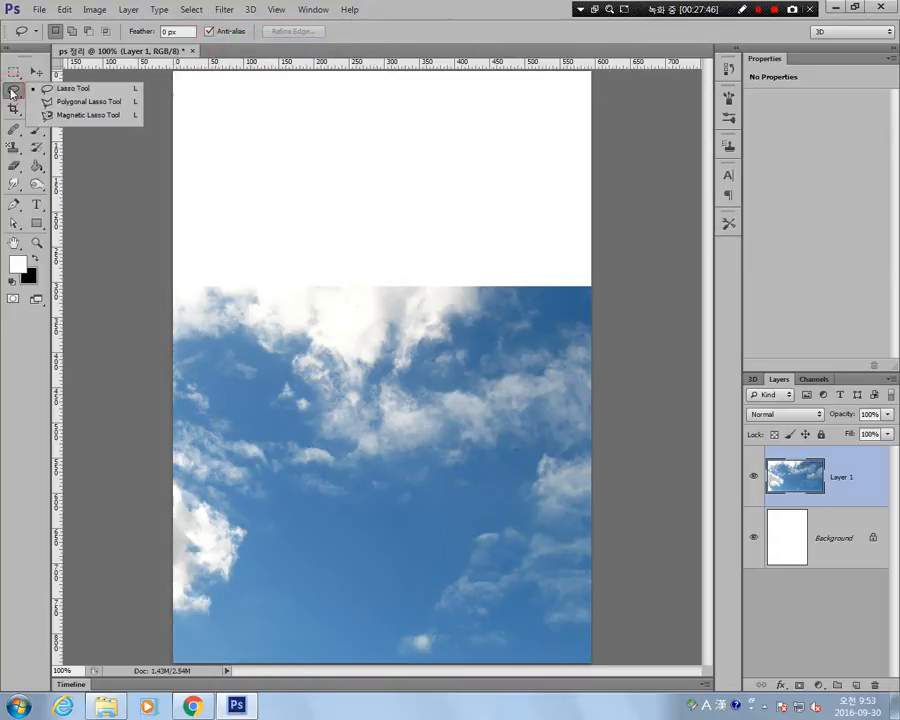
left_click(12, 90)
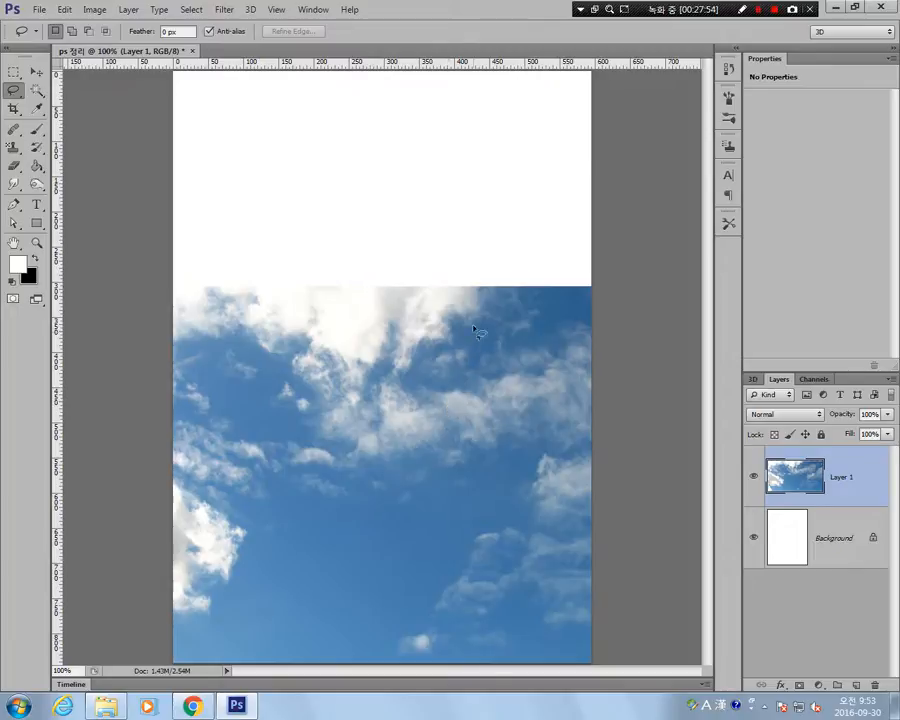
mouse_move(478, 302)
left_mouse_down()
mouse_move(427, 324)
mouse_move(253, 429)
left_mouse_up()
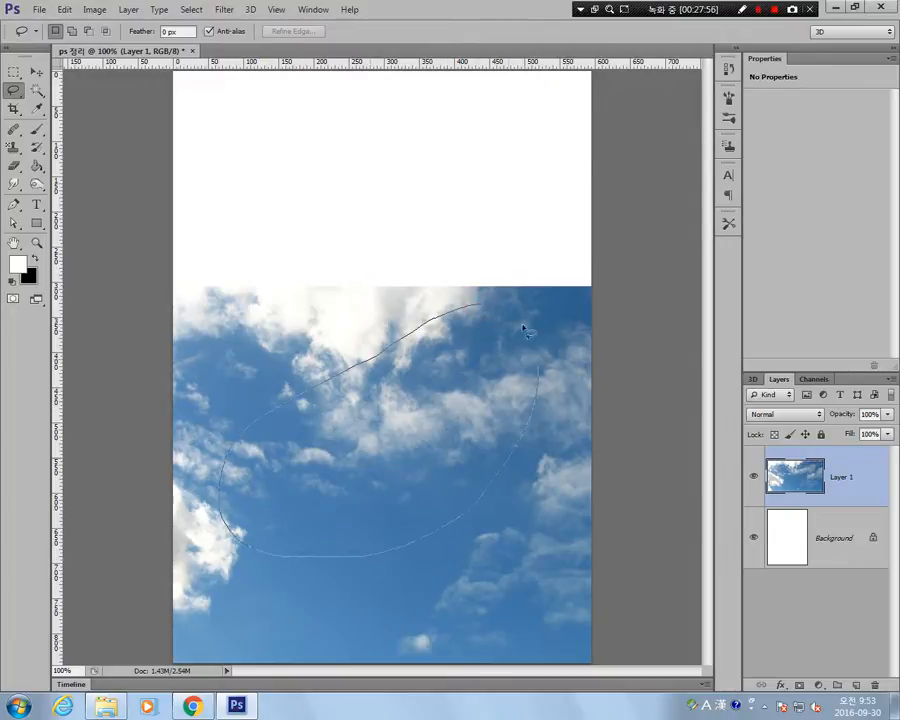
left_click_drag(523, 330, 512, 316)
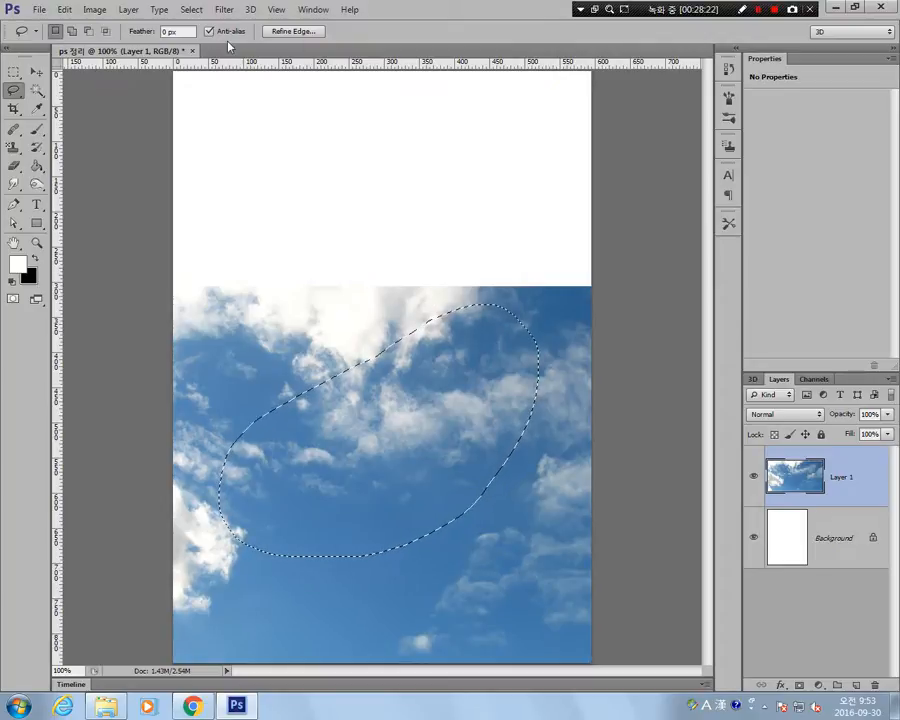
left_click(322, 348)
Select a four-cornered diamond area overlapping the sky picture's upper edge with the Polygonal Lasso Tool.
left_click(14, 74)
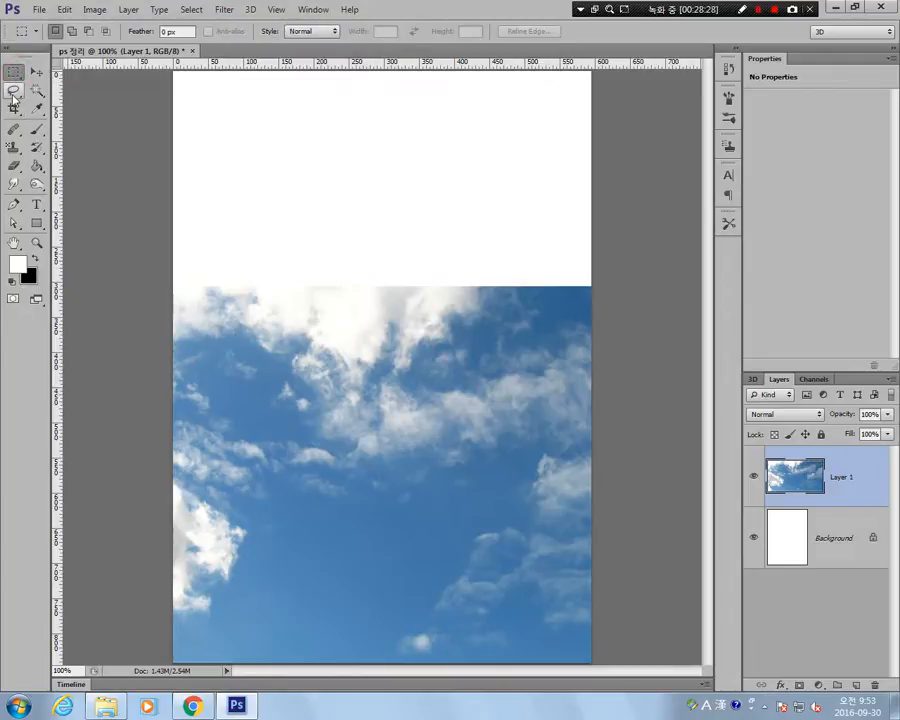
left_click(13, 91)
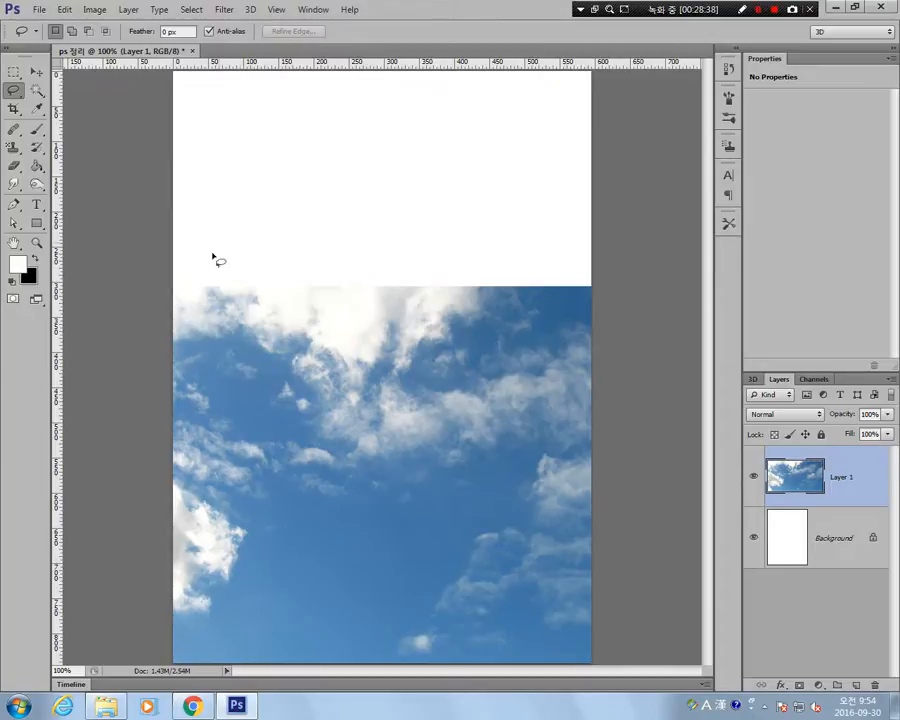
right_click(13, 89)
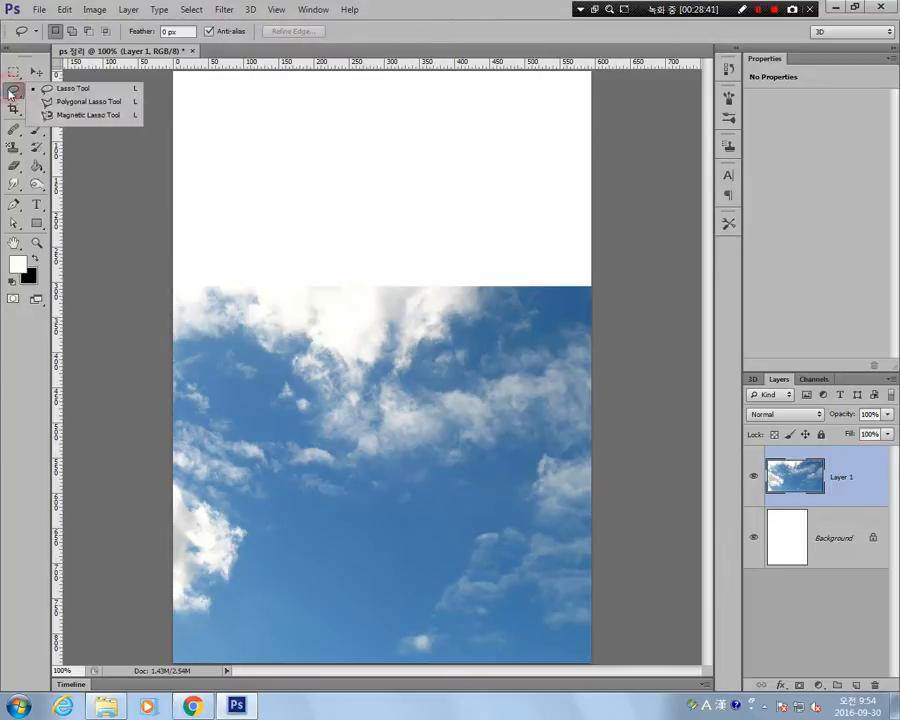
left_click(97, 103)
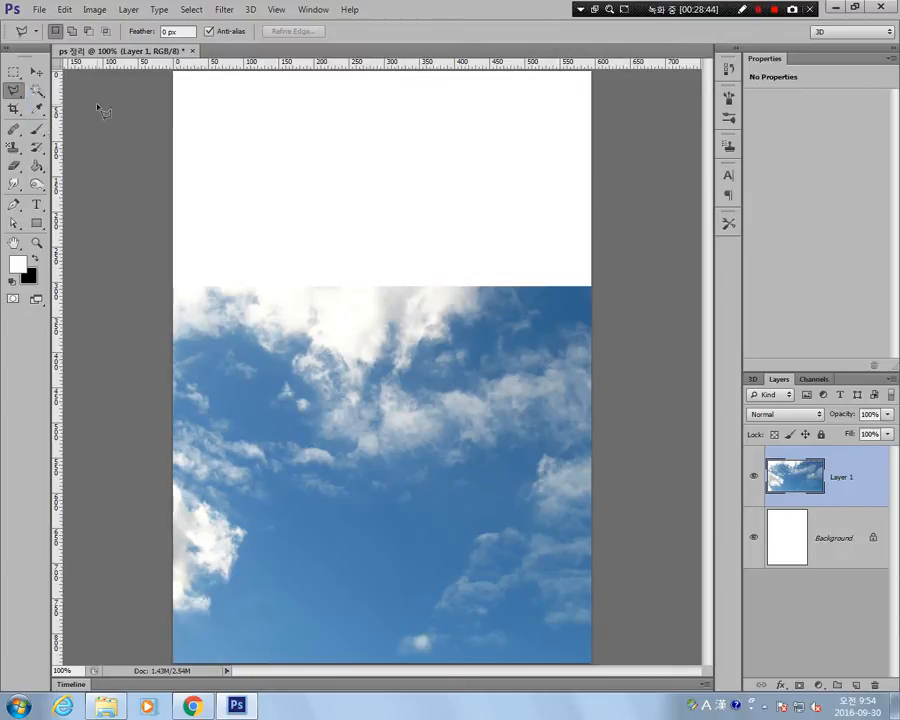
left_click(406, 241)
left_click(232, 396)
left_click(366, 537)
left_click(547, 380)
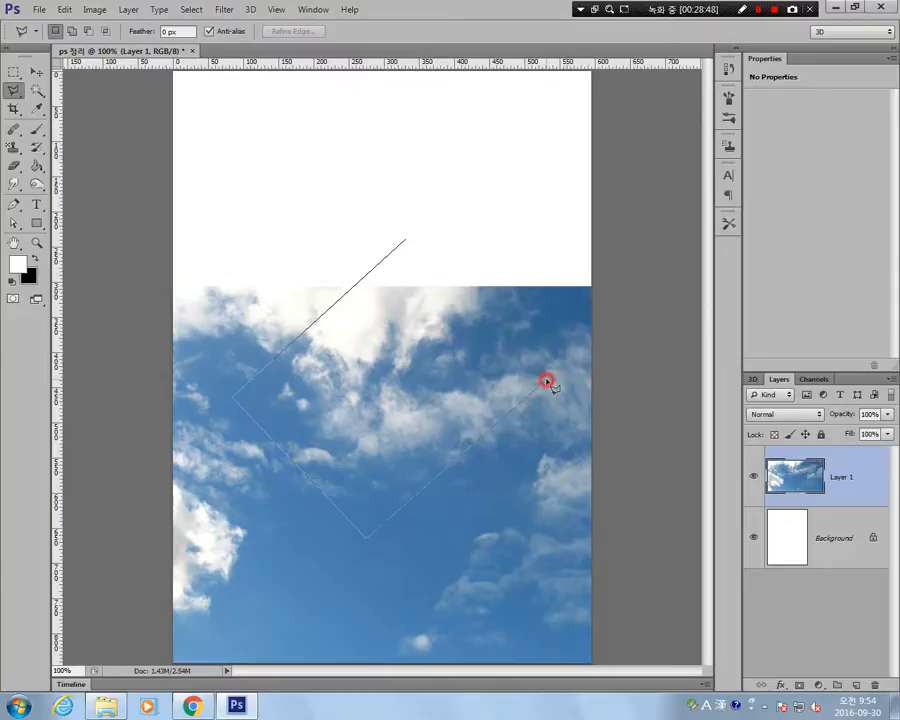
left_click(407, 240)
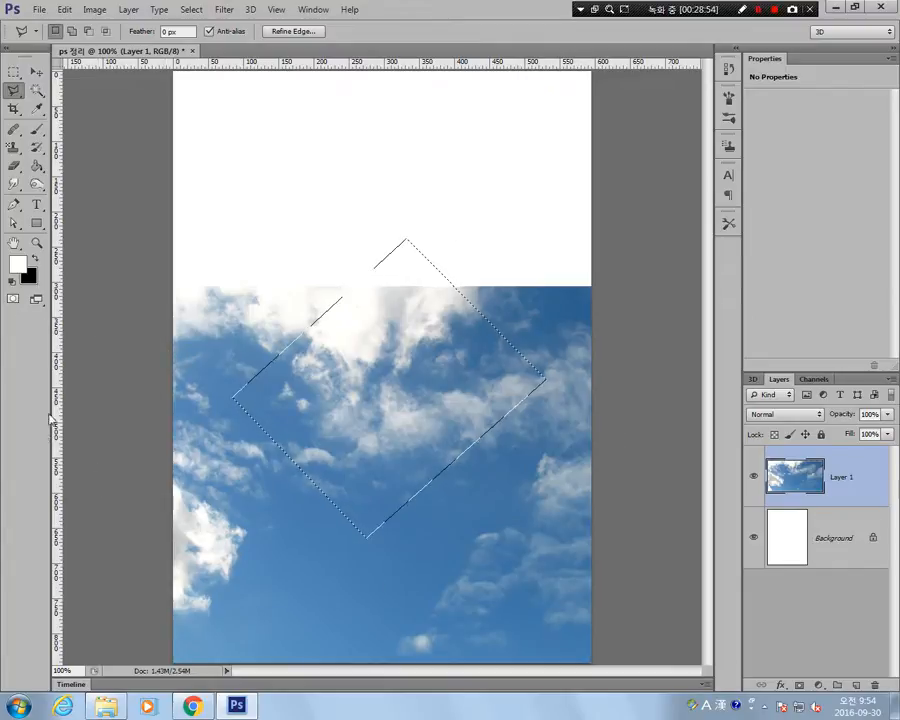
Select an irregular five-cornered area across the sky picture's upper edge with the Polygonal Lasso Tool, and clear the selection.
left_click(272, 303)
left_click(345, 424)
left_click(516, 356)
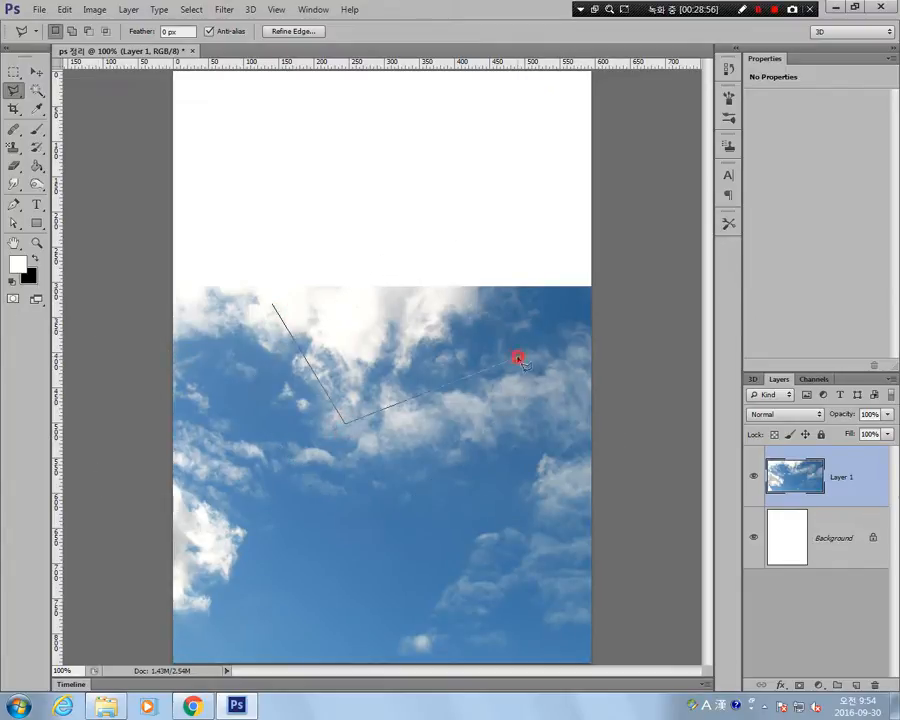
left_click(345, 302)
left_click(291, 218)
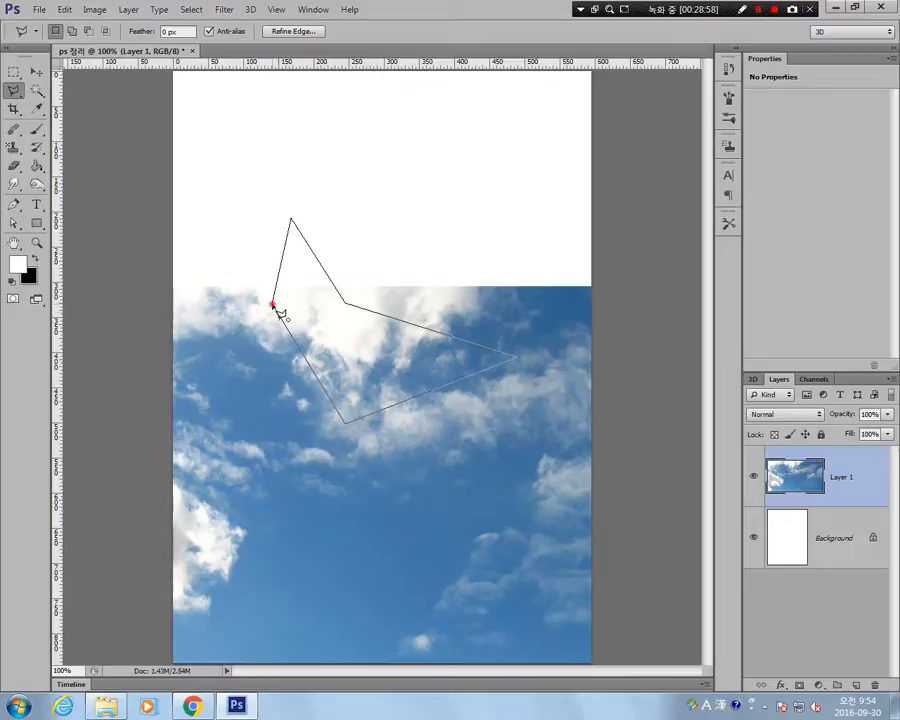
left_click(275, 306)
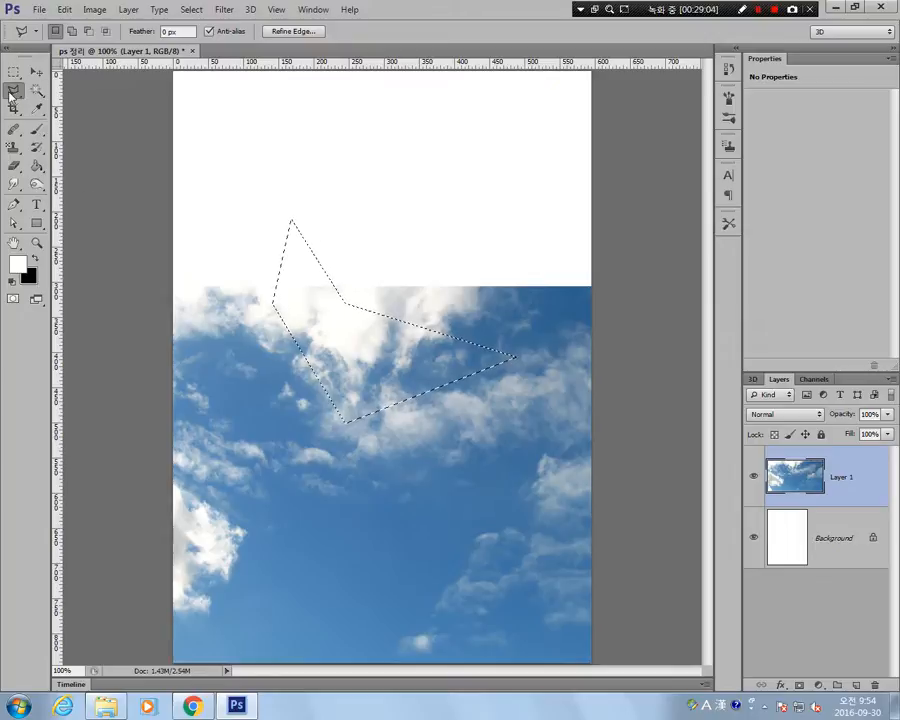
left_click(77, 103)
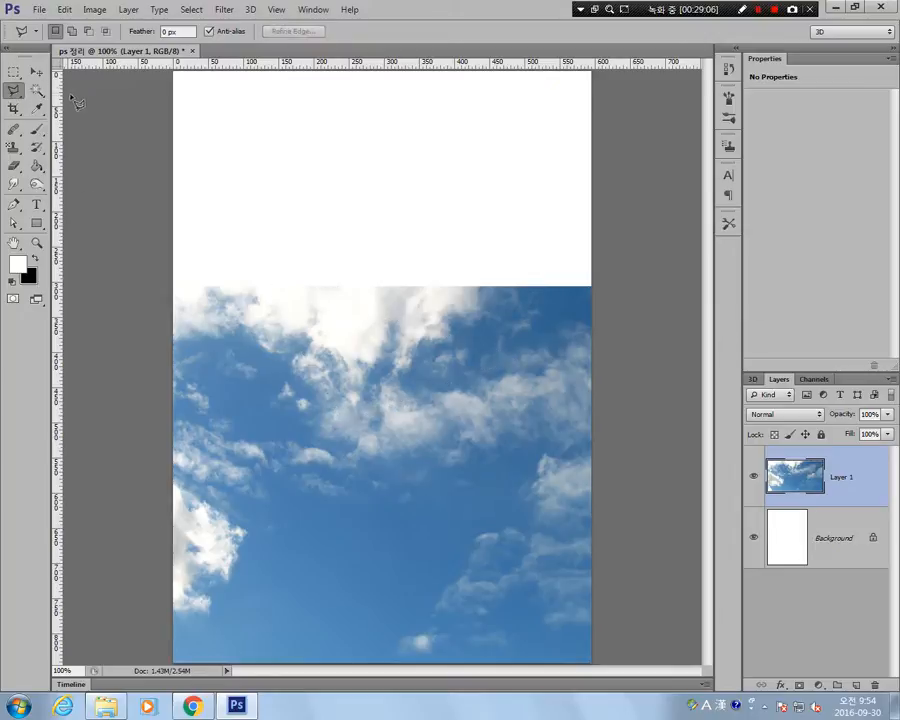
Trace the large white cloud along the sky picture's upper edge with the Magnetic Lasso Tool, and close the selection.
left_click(19, 95)
left_click(78, 115)
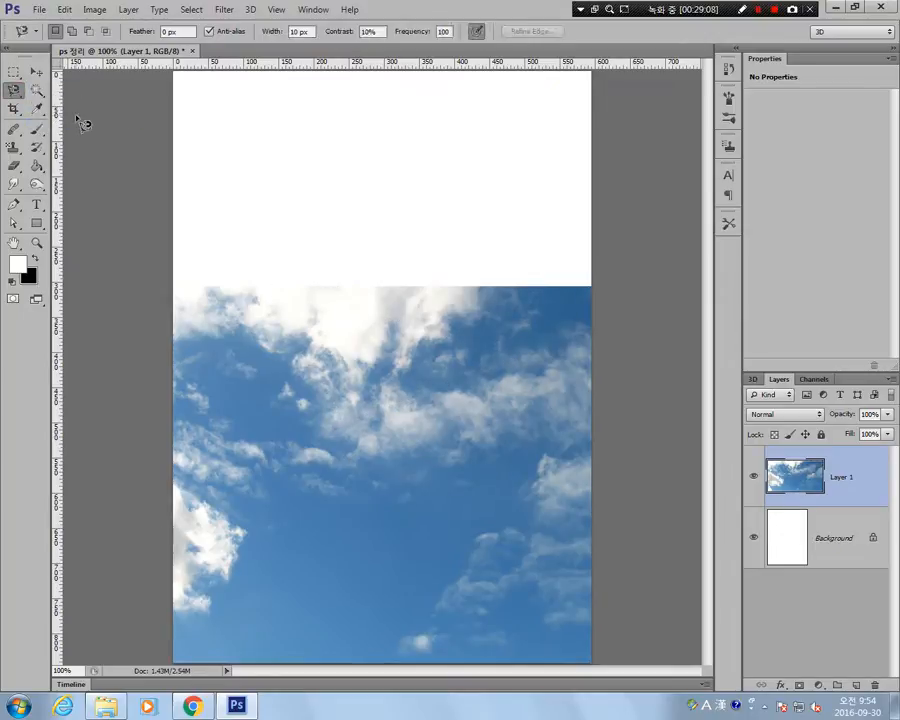
left_click(480, 289)
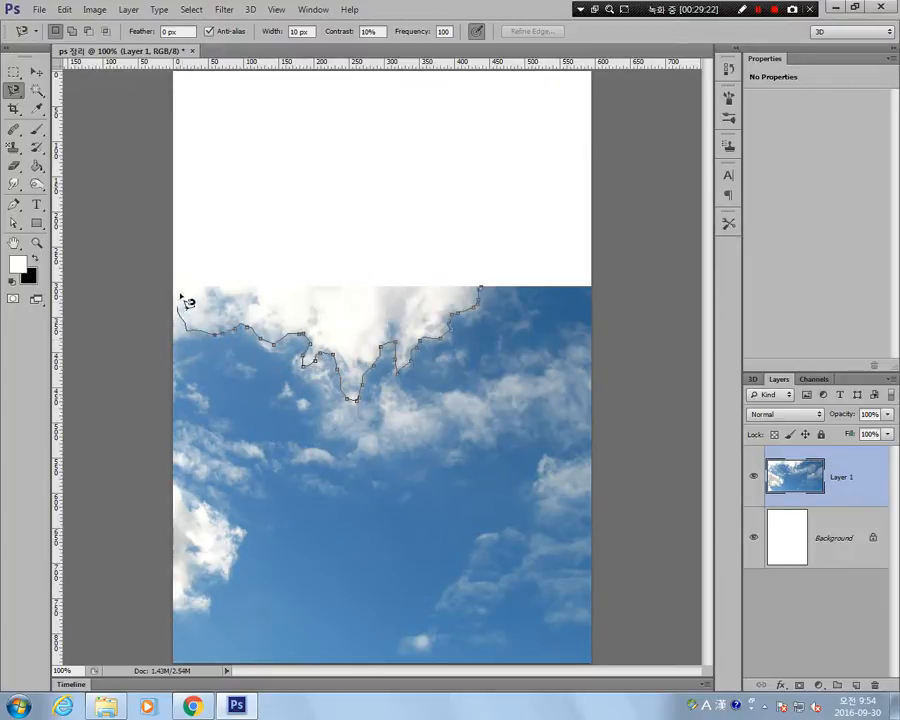
double_click(241, 290)
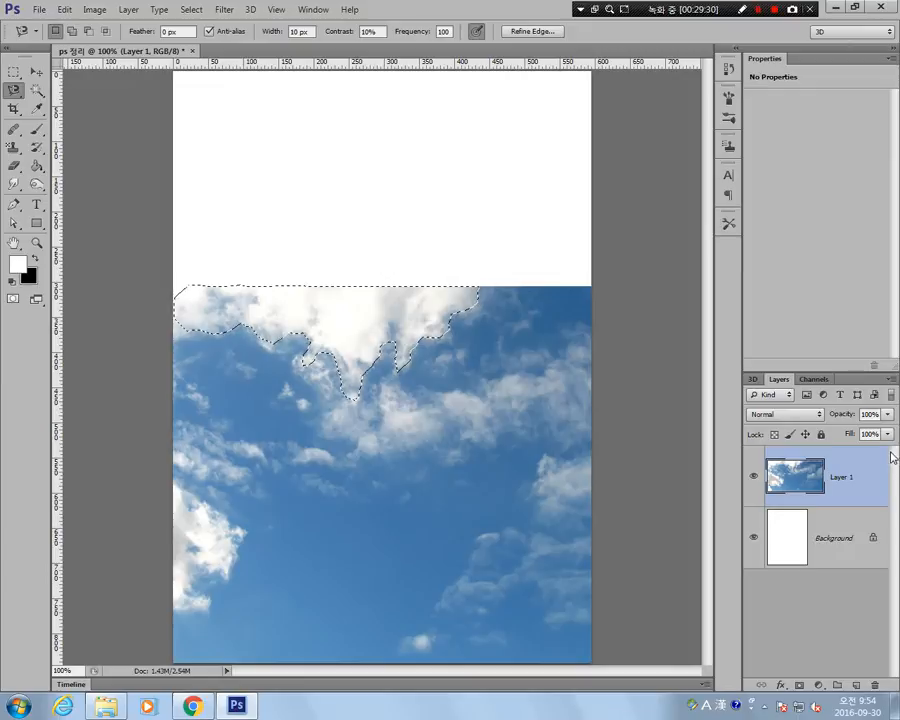
Copy the selected cloud to a new layer, check it with the sky layer hidden, and delete the copied layer.
key("ctrl+j")
left_click(754, 538)
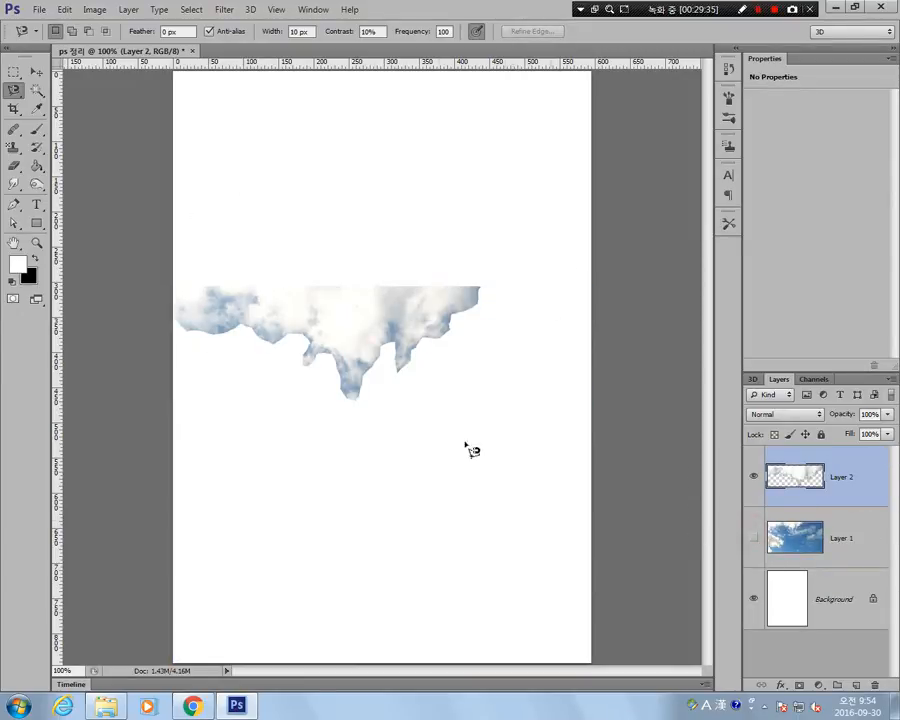
left_click(755, 541)
key("Delete")
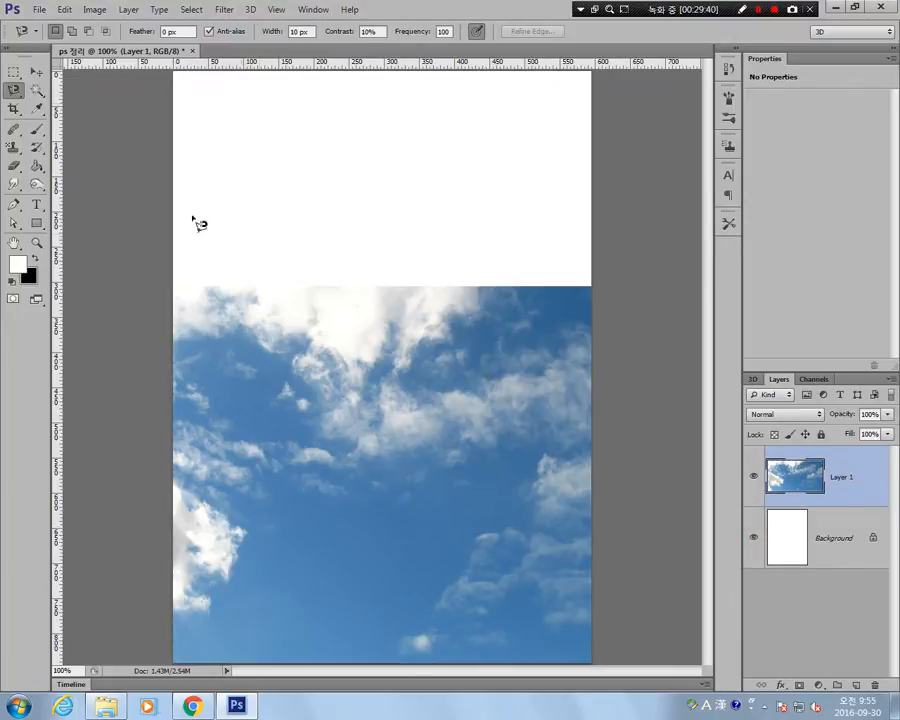
Select the blue sky area with the Magic Wand Tool, using Point Sample and a tolerance of 32.
left_click(36, 90)
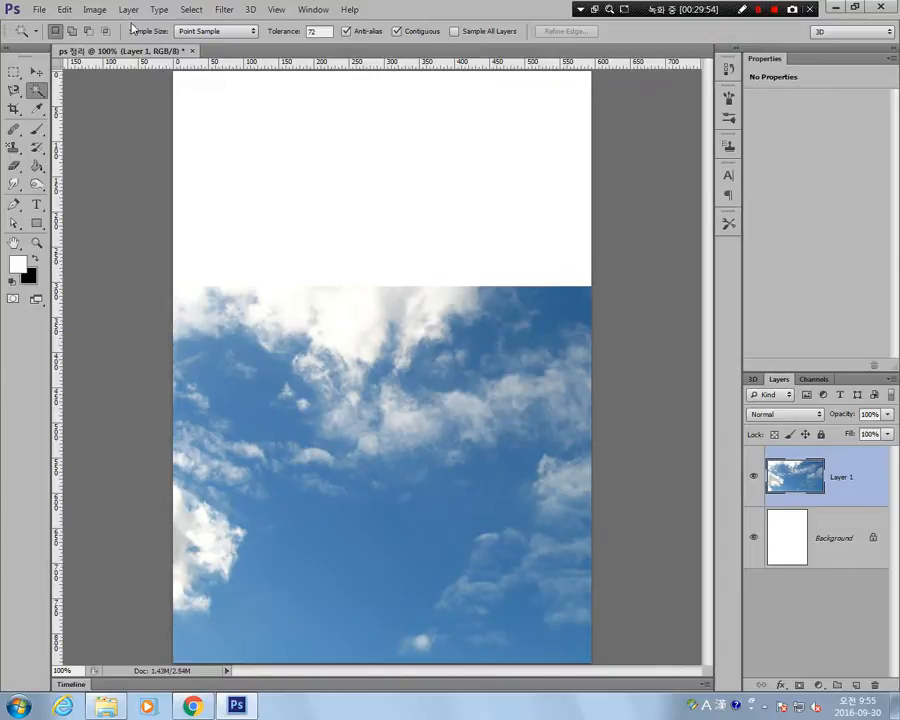
left_click(250, 35)
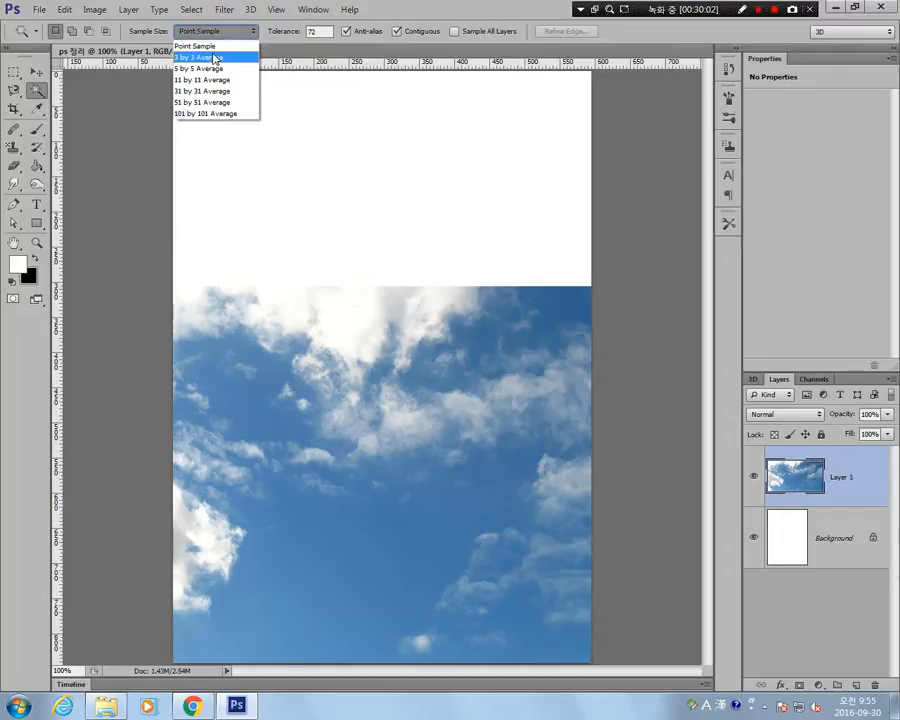
left_click(213, 47)
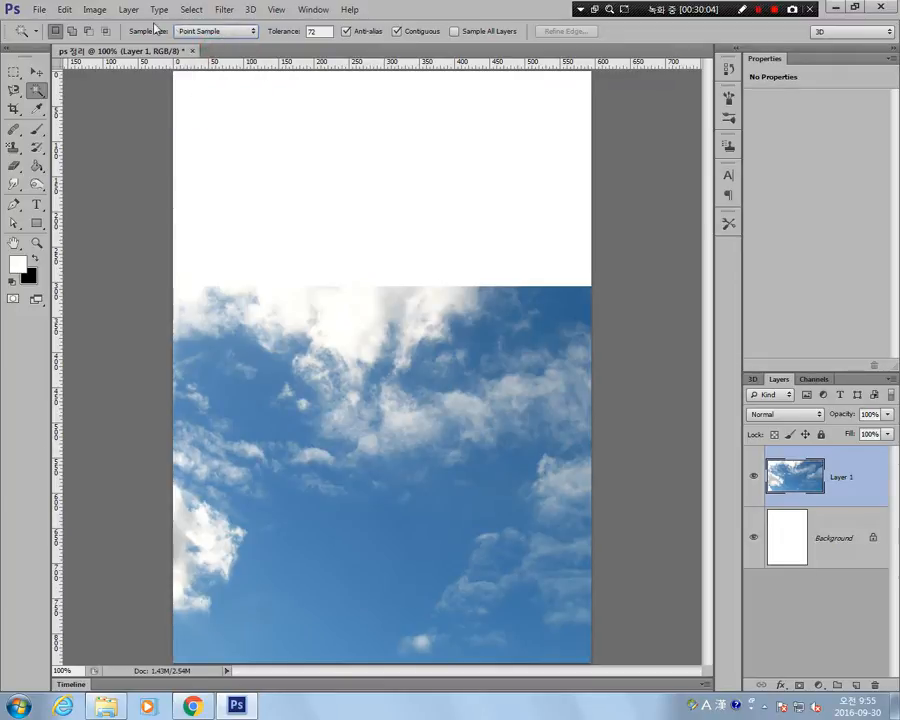
left_click(325, 31)
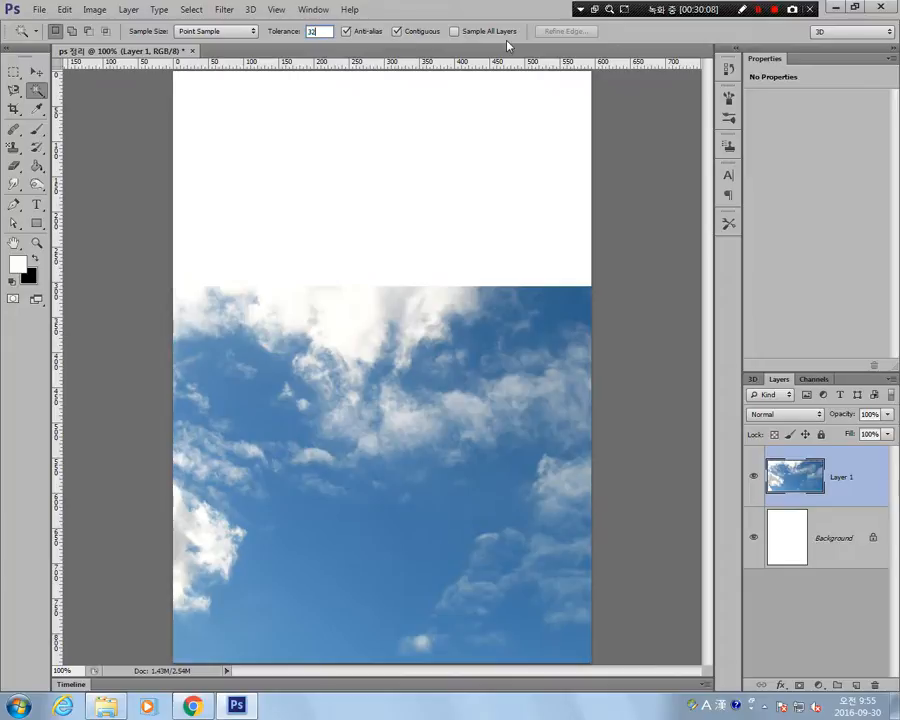
left_click(271, 407)
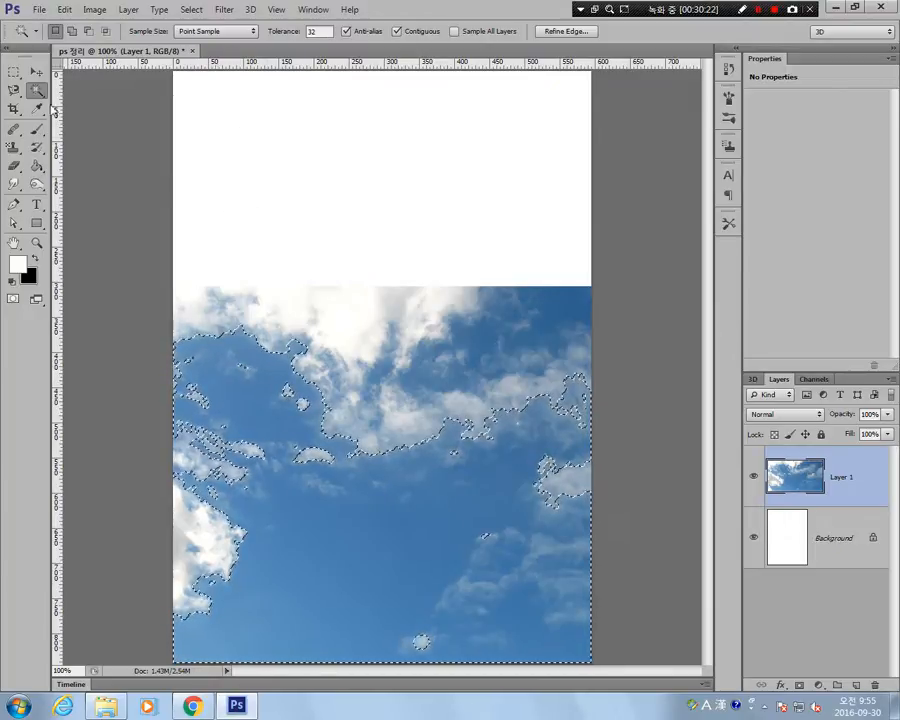
Clear the sky selection and marquee a wide rectangle in the white area above the sky picture.
left_click(15, 73)
left_click(227, 209)
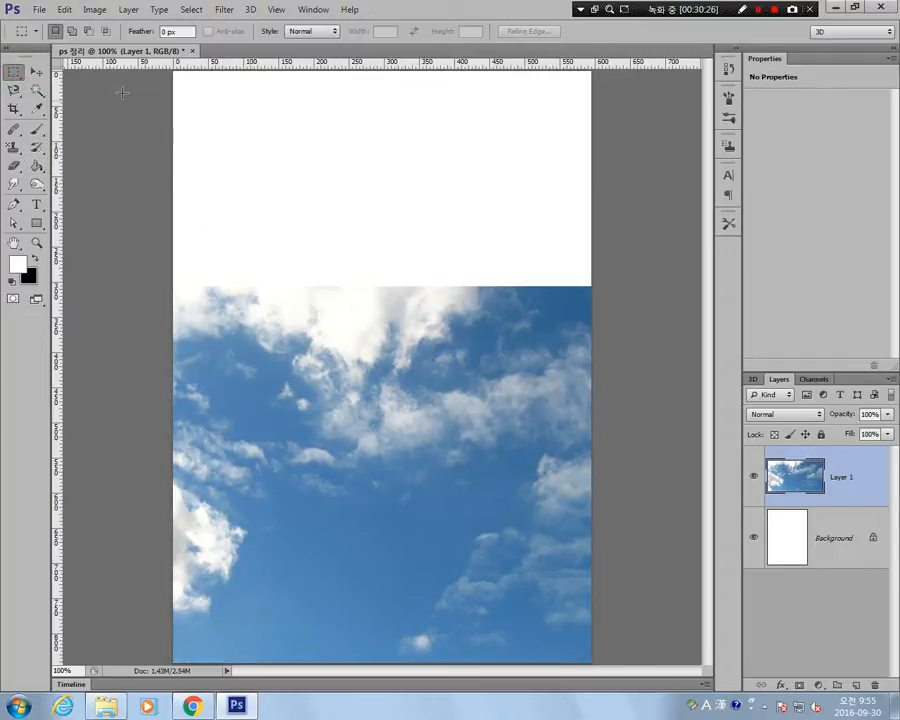
left_click_drag(213, 104, 571, 176)
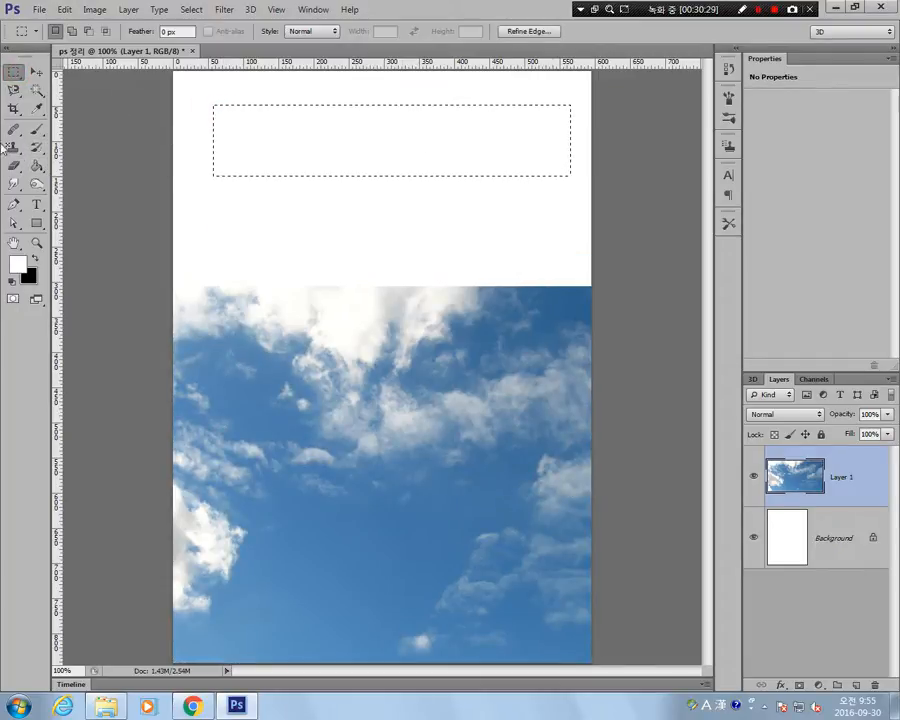
Activate the Gradient Tool with the Spectrum preset, and inspect its color stops in the Gradient Editor.
left_click_drag(36, 166, 93, 167)
left_click(100, 31)
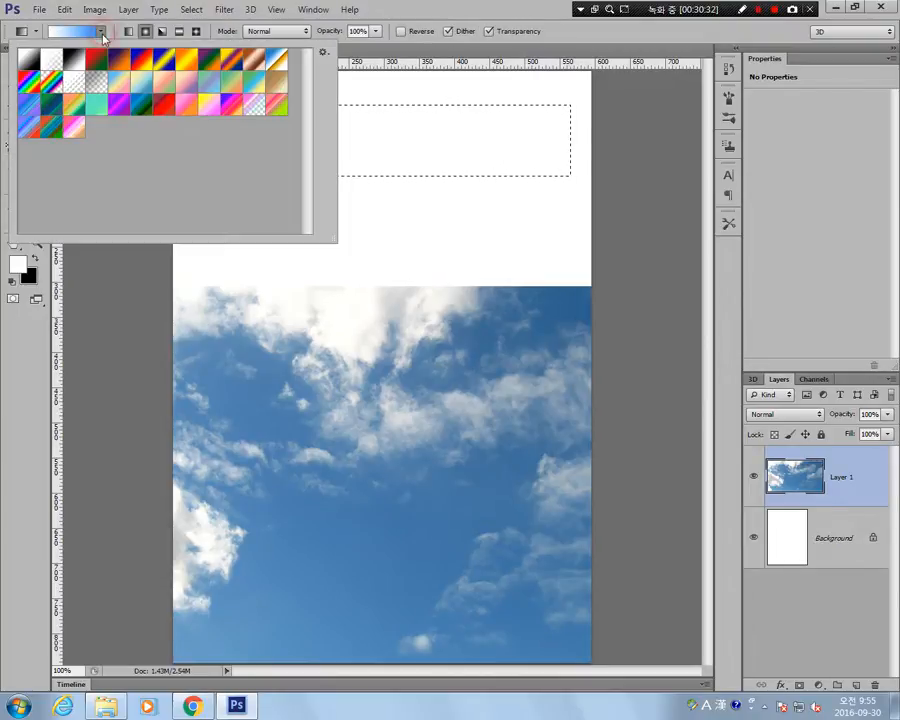
left_click(26, 84)
double_click(26, 85)
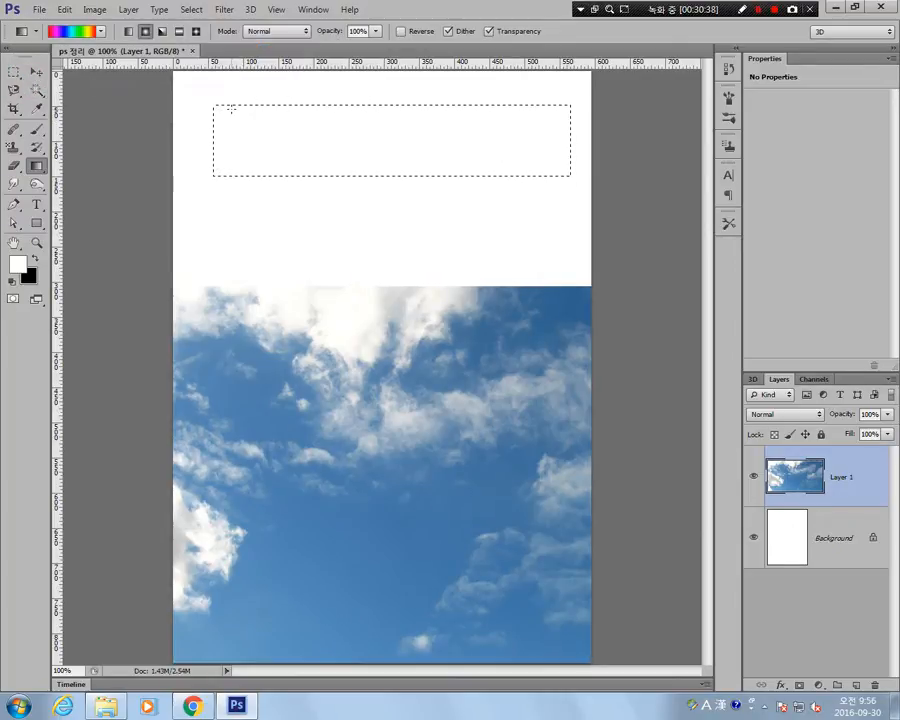
left_click(60, 31)
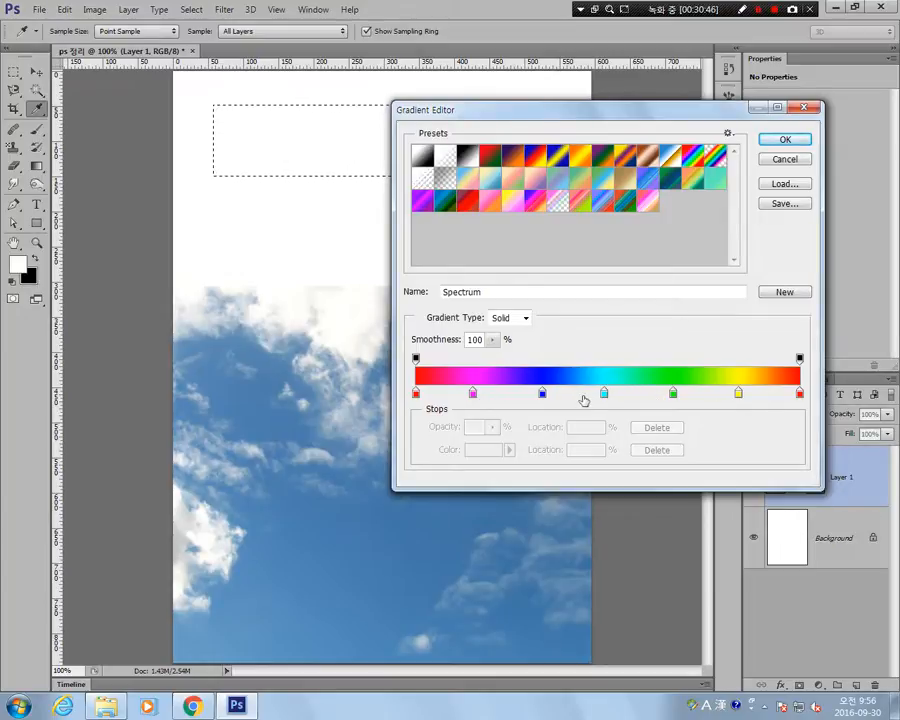
left_click(785, 141)
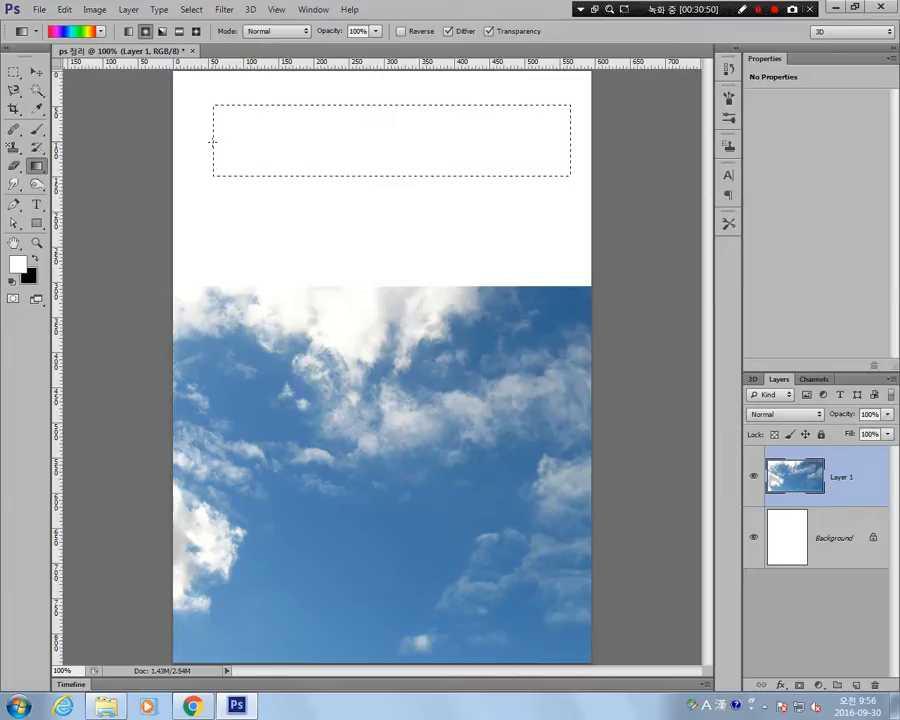
Fill the rectangle with a radial Spectrum gradient, undo it, refill it in the opposite direction from right to left, and deselect.
left_click_drag(589, 185, 590, 185)
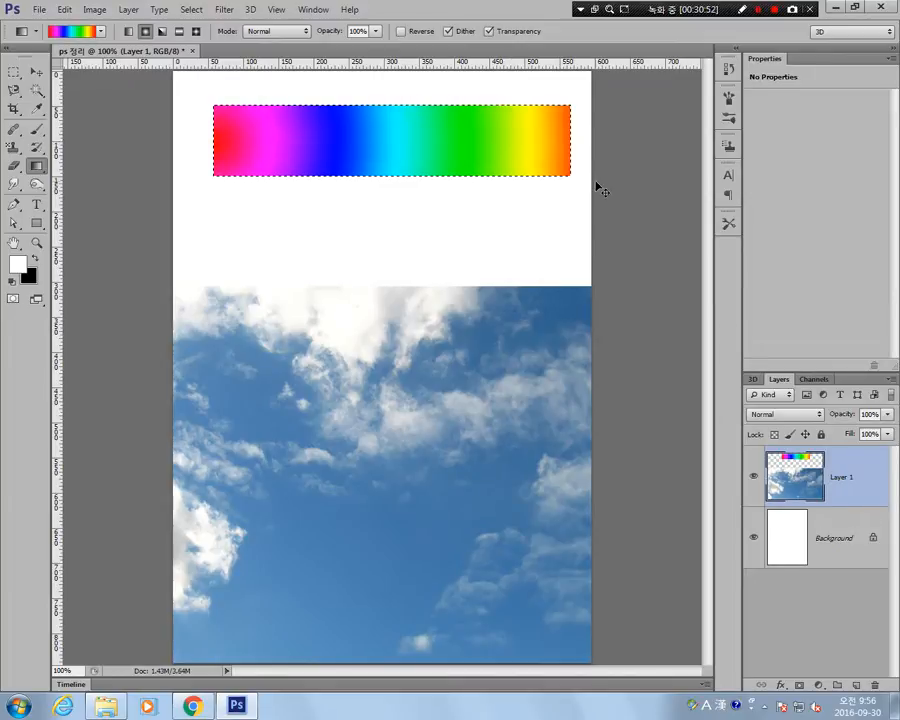
key("ctrl+z")
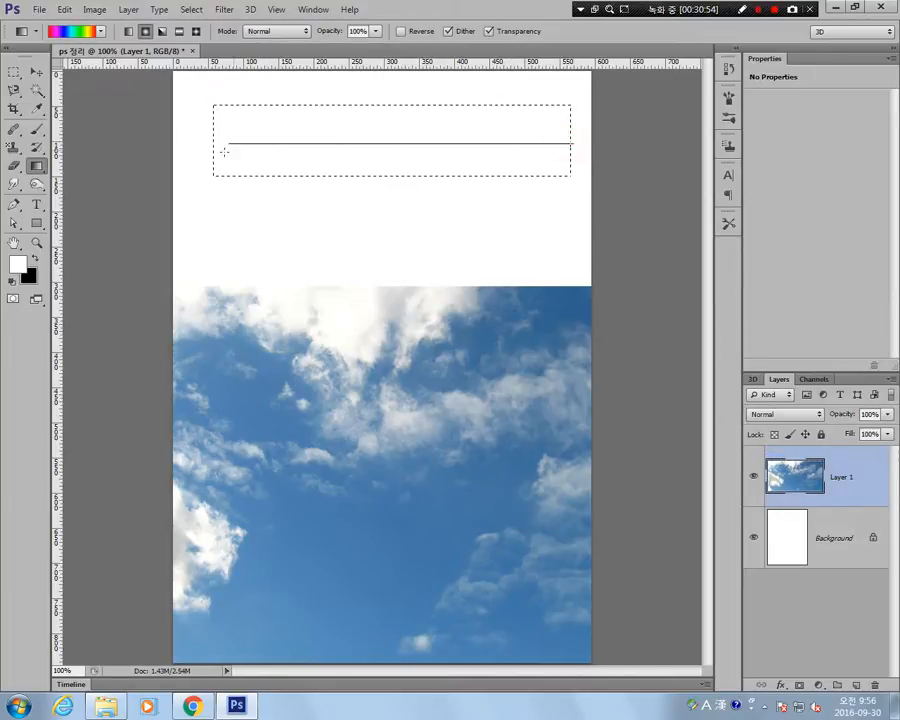
left_click_drag(215, 150, 214, 151)
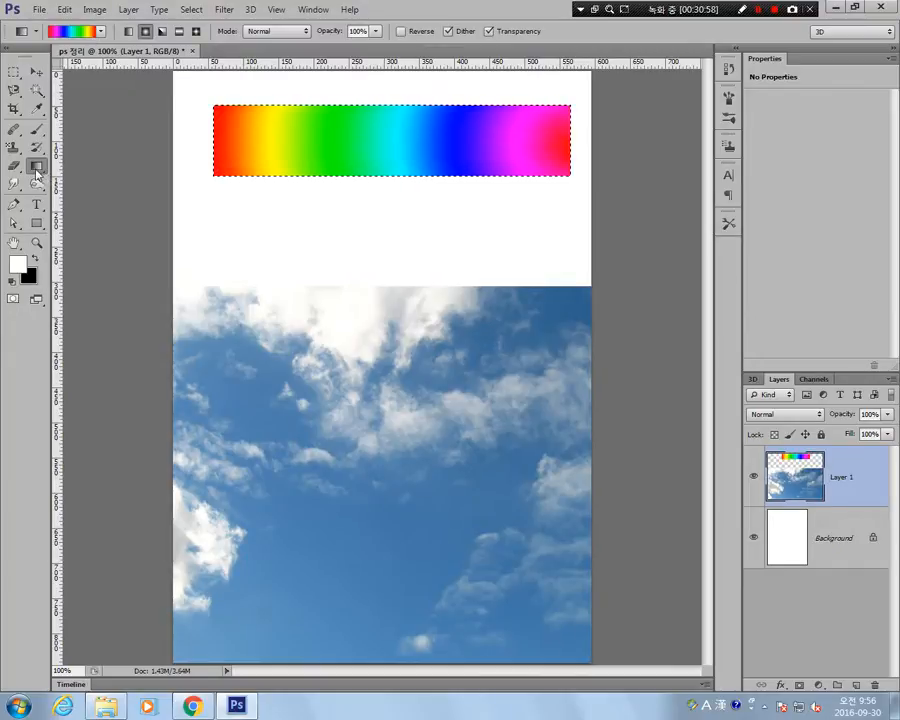
left_click(58, 31)
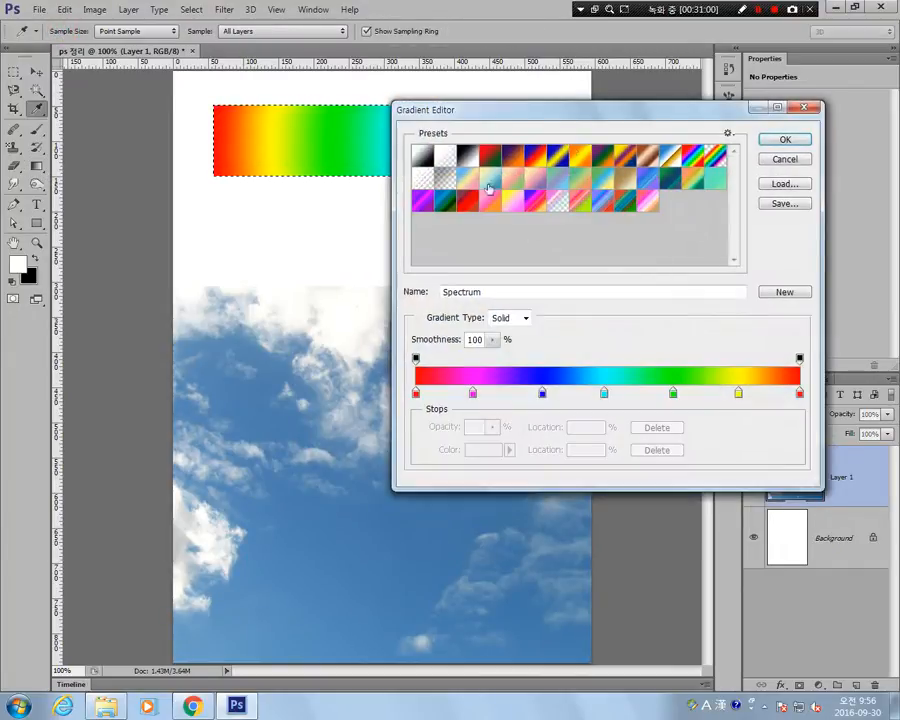
left_click(785, 160)
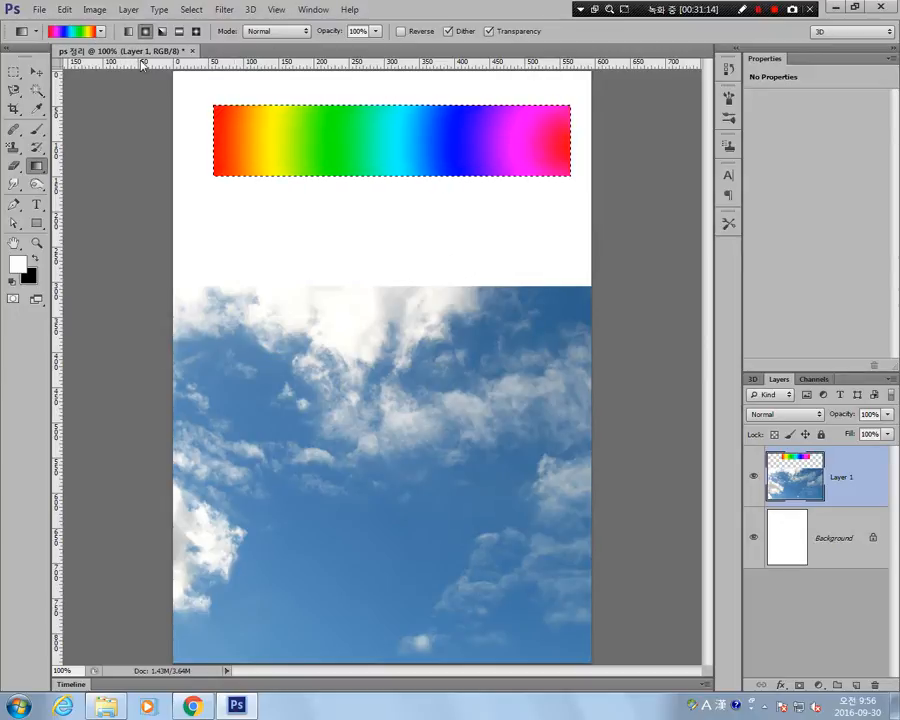
key("ctrl+d")
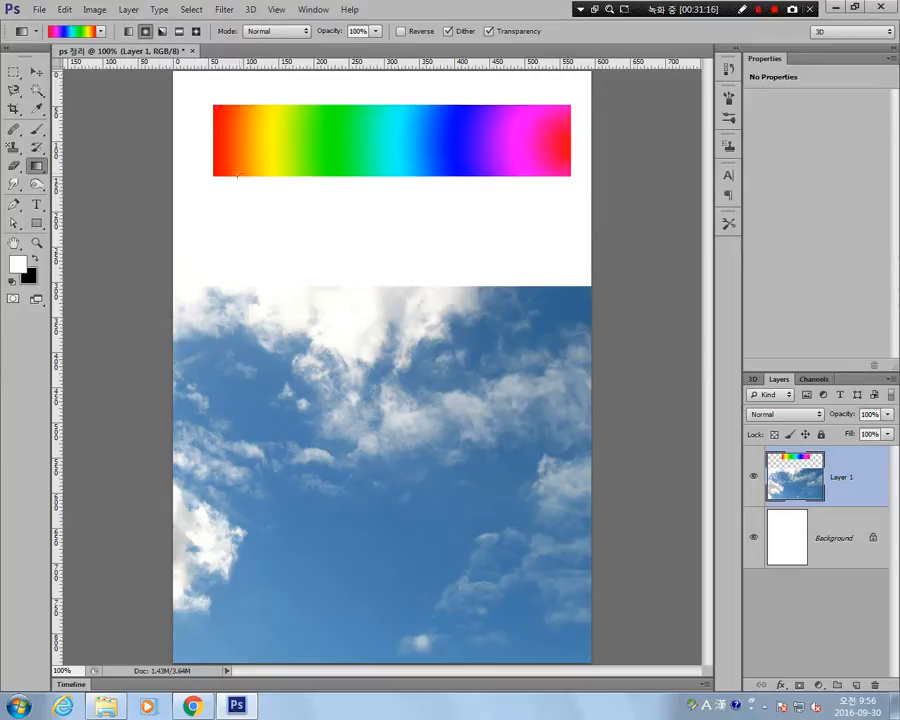
Select the gradient's green band with the Magic Wand Tool at tolerance 32, and reselect it at tolerance 60.
left_click(36, 92)
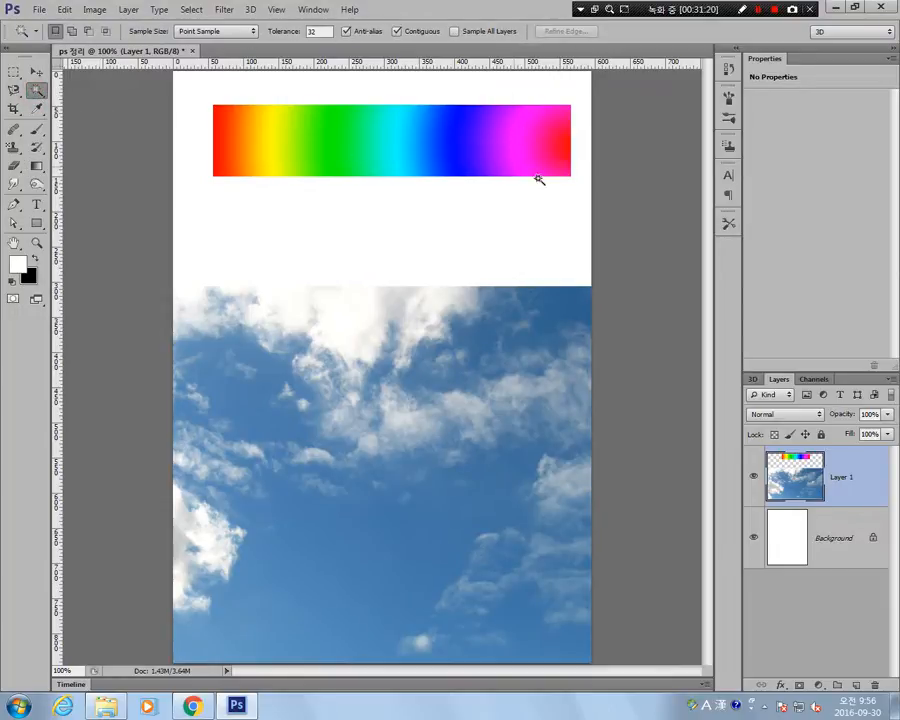
left_click(329, 142)
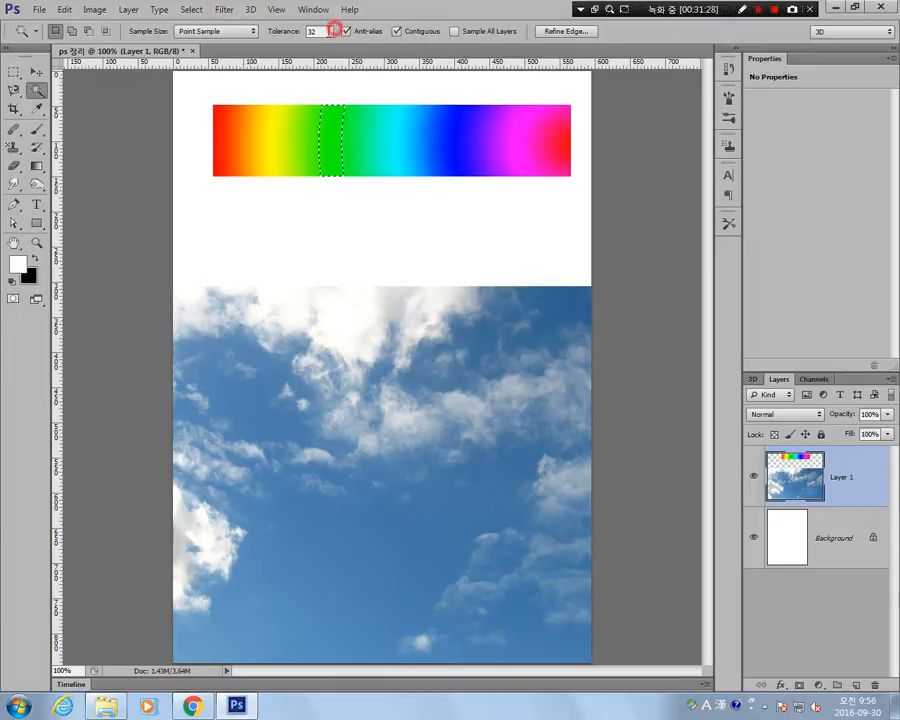
left_click(333, 30)
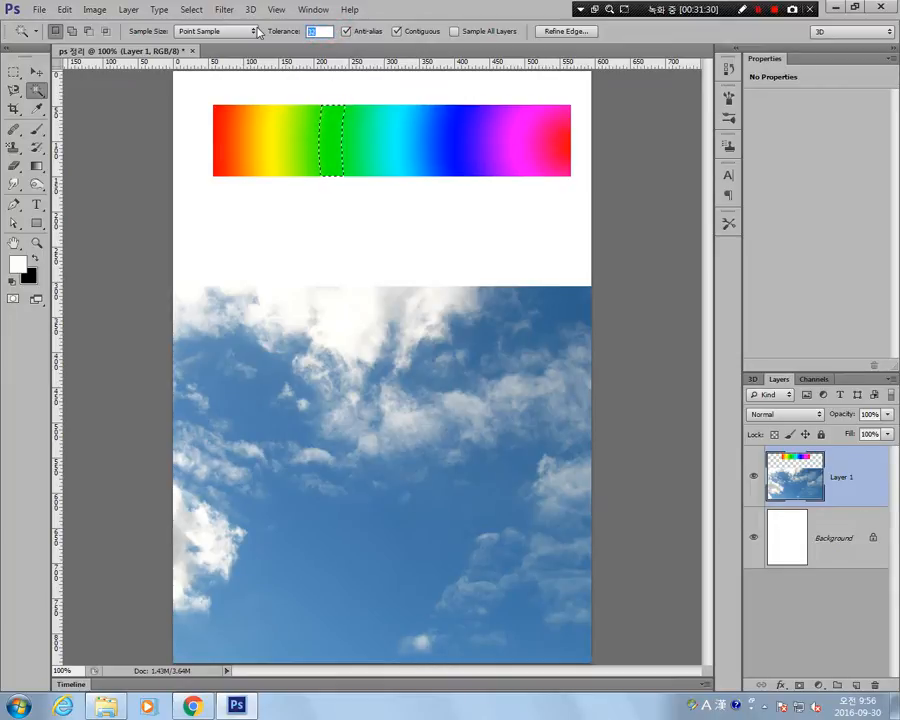
type("60")
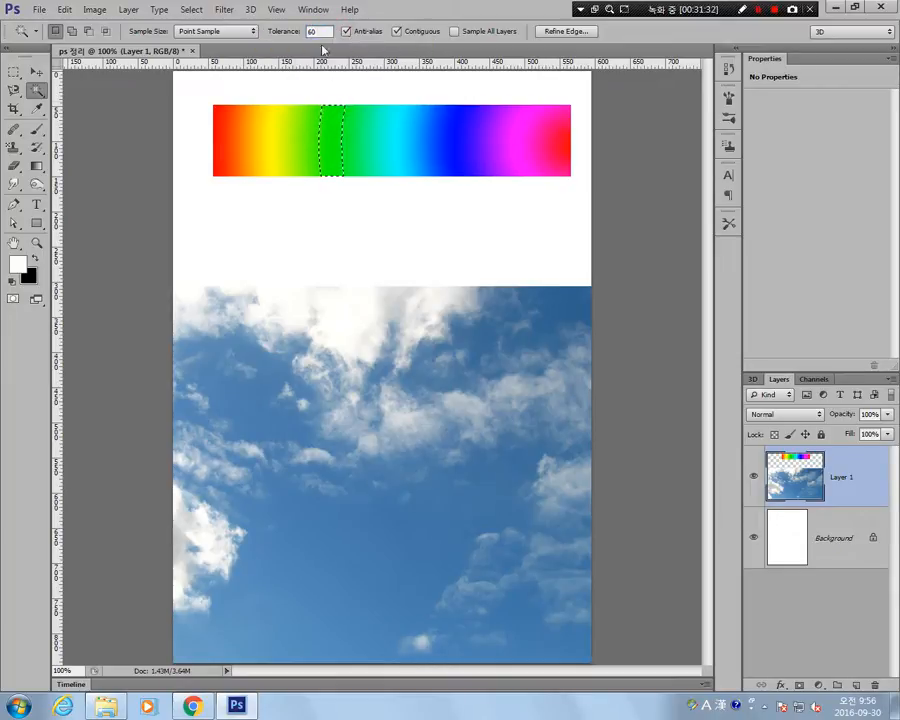
key("ctrl+d")
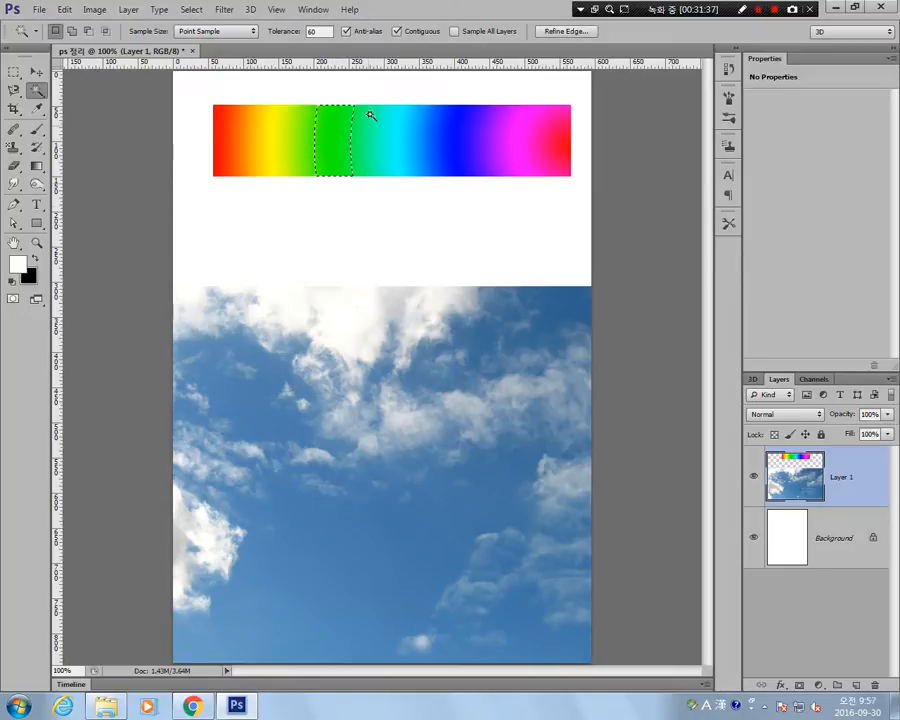
Reselect the green band with the Magic Wand at tolerances of 80 and 200, and select the cyan band at 200.
left_click(325, 31)
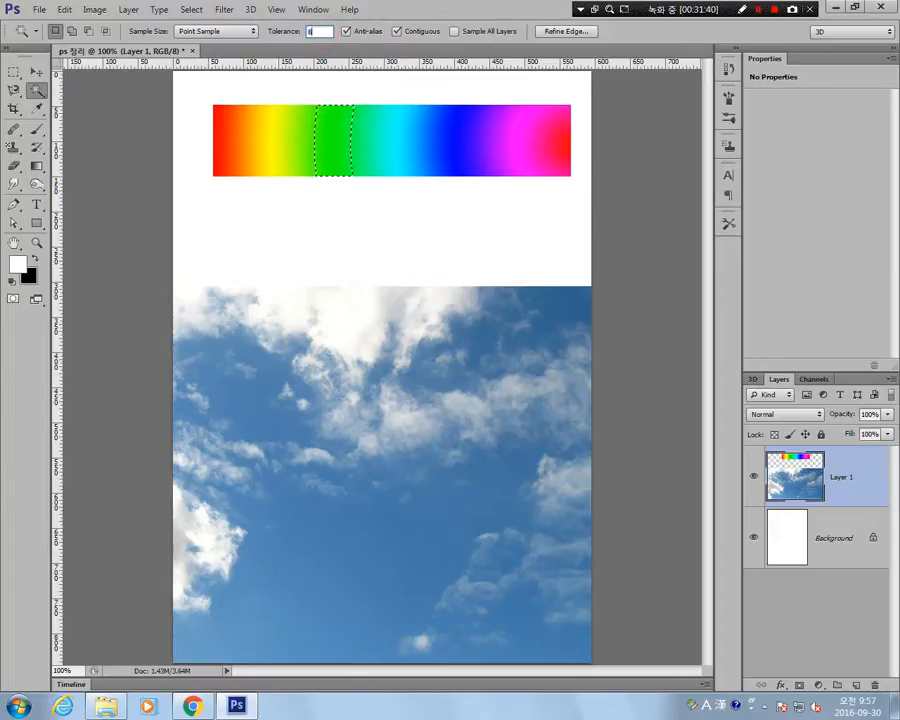
left_click(336, 148)
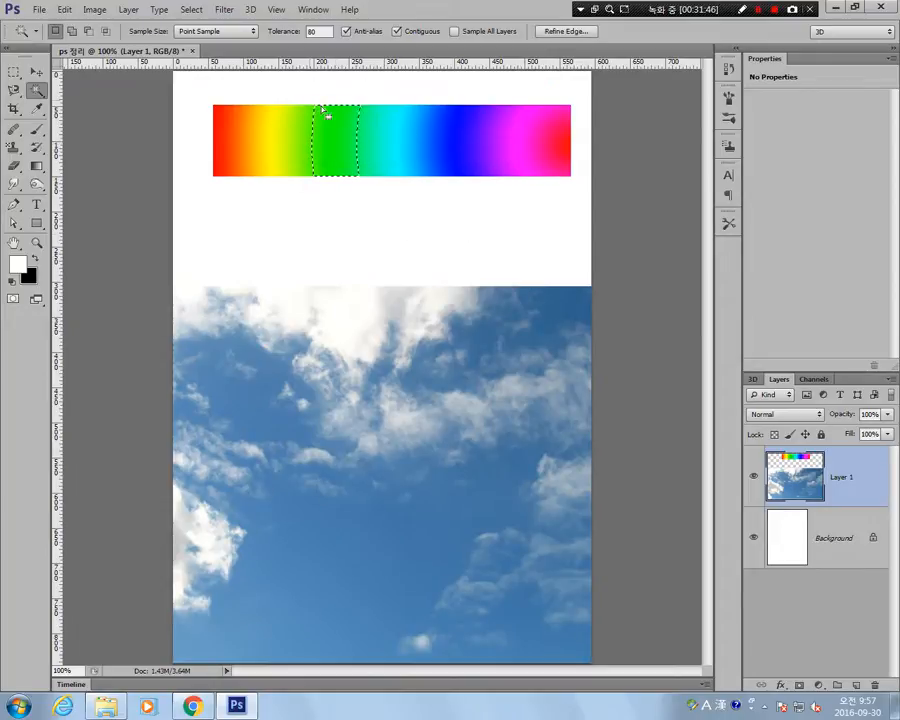
left_click(318, 31)
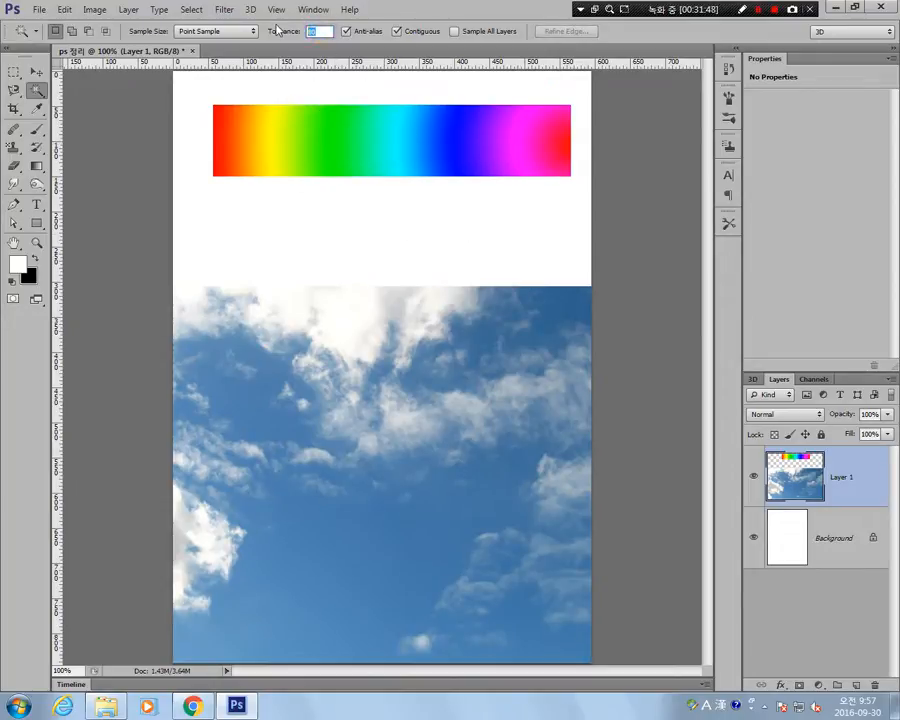
left_click(332, 147)
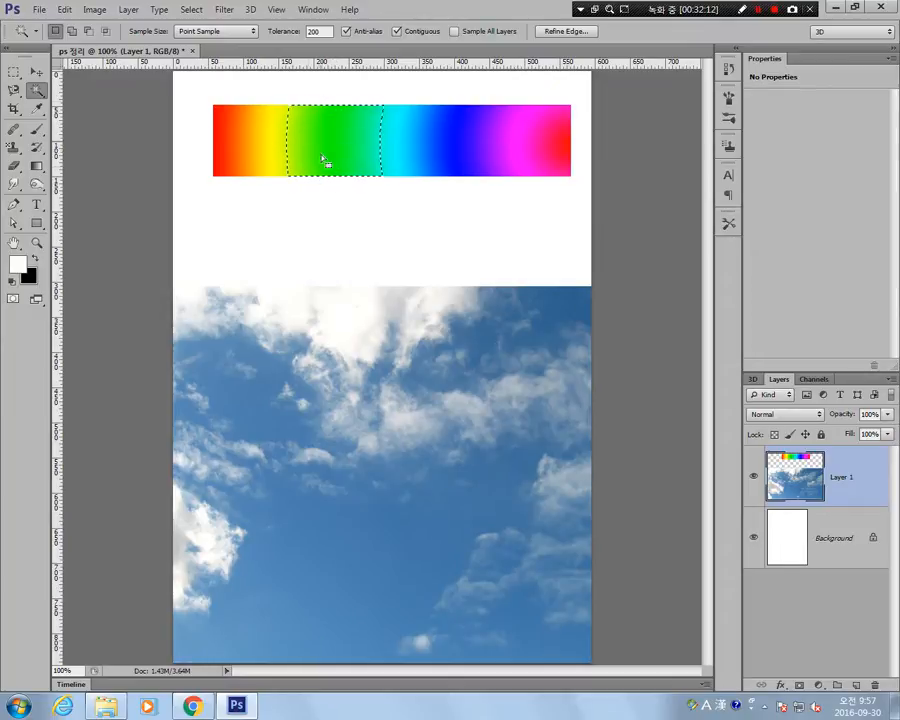
left_click(396, 141)
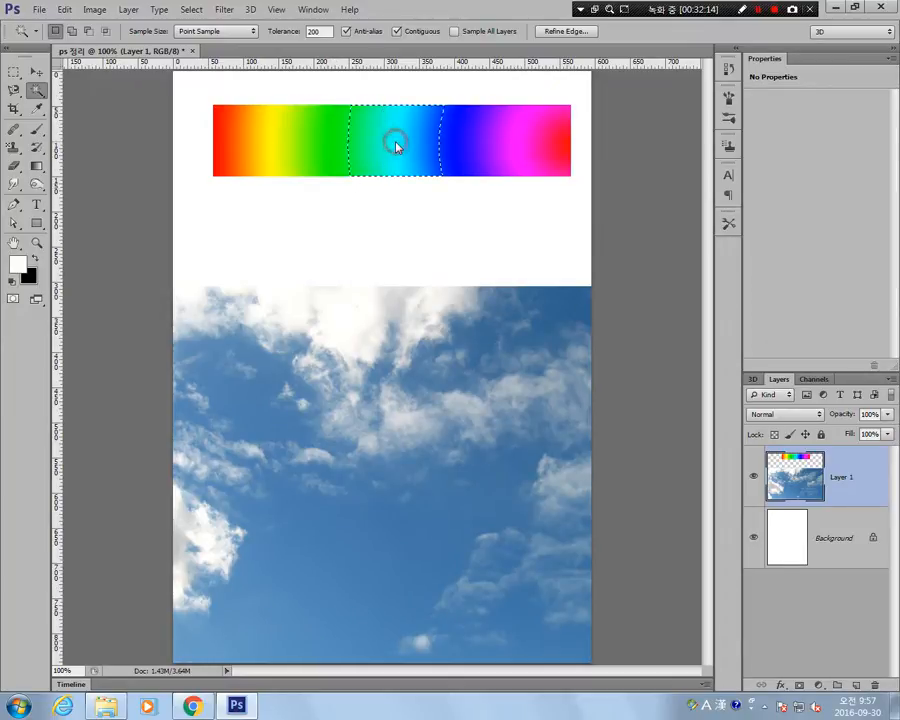
Clear the cyan band selection and reselect the band with the Magic Wand at tolerance 200, repeating this twice.
left_click(391, 142)
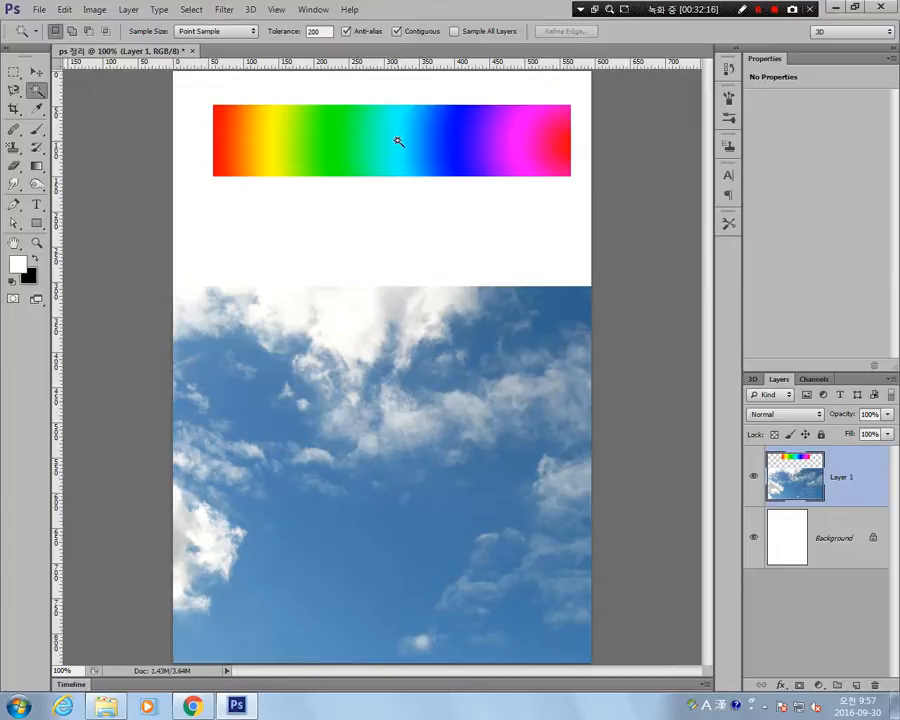
left_click(397, 141)
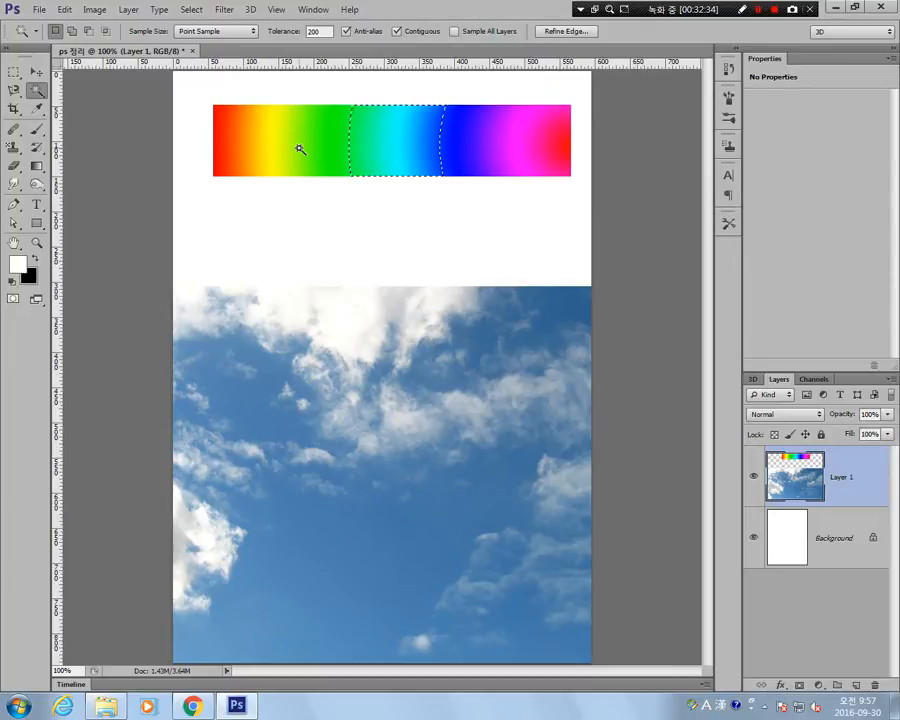
left_click(397, 150)
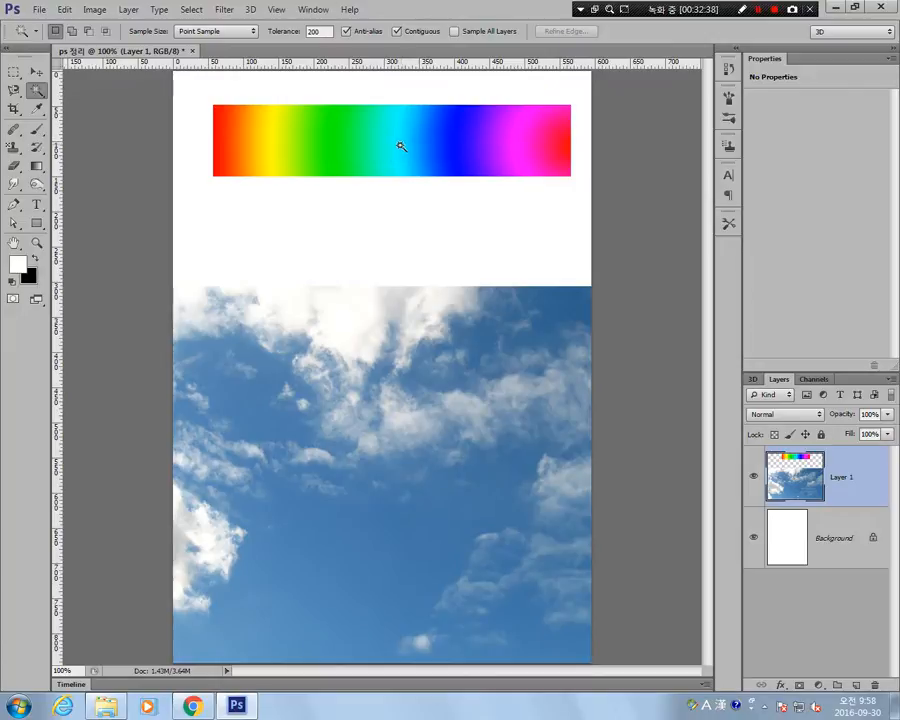
left_click(400, 146)
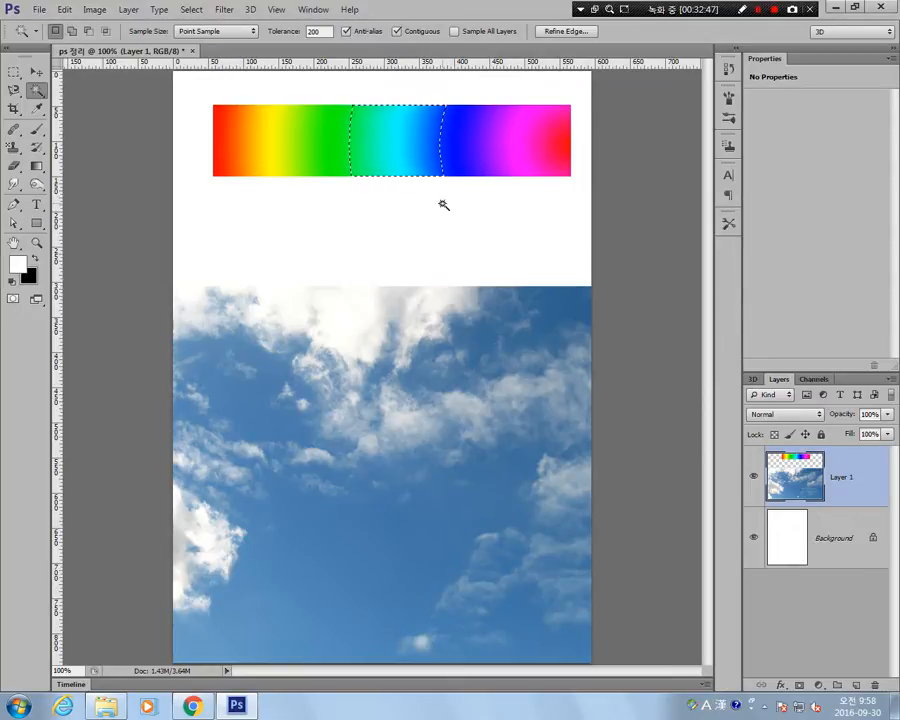
Set the Magic Wand tolerance to 20 and reselect the gradient's cyan band.
left_click(318, 31)
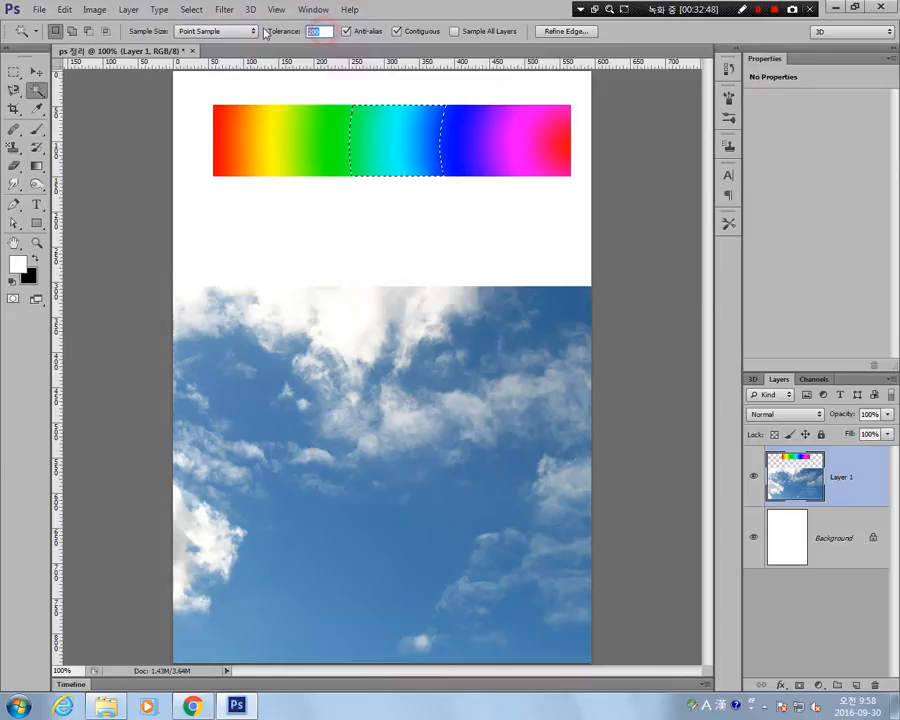
type("21")
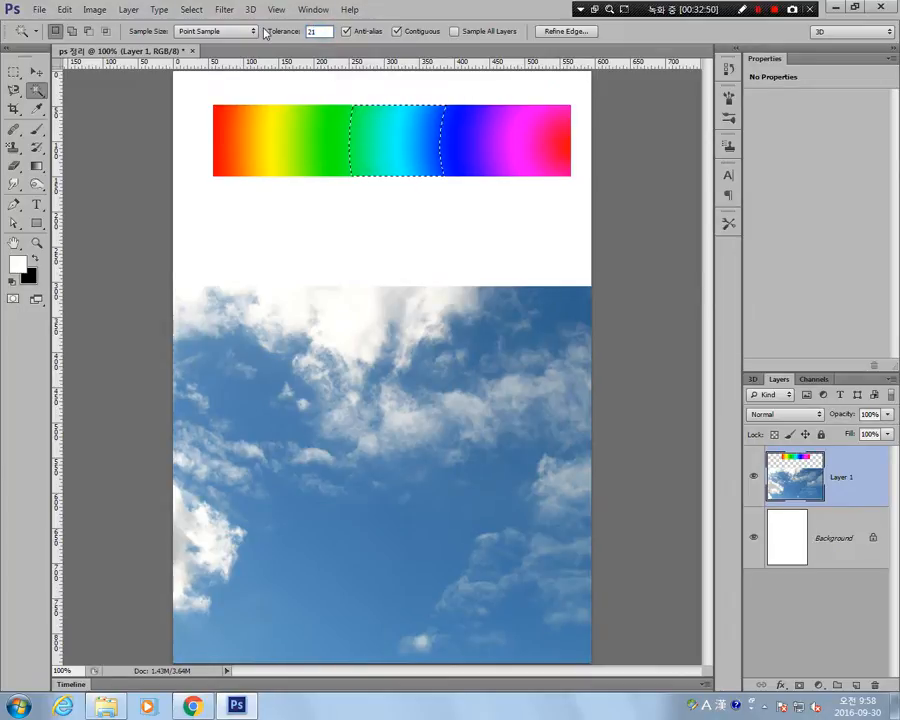
key("BackSpace")
type("0")
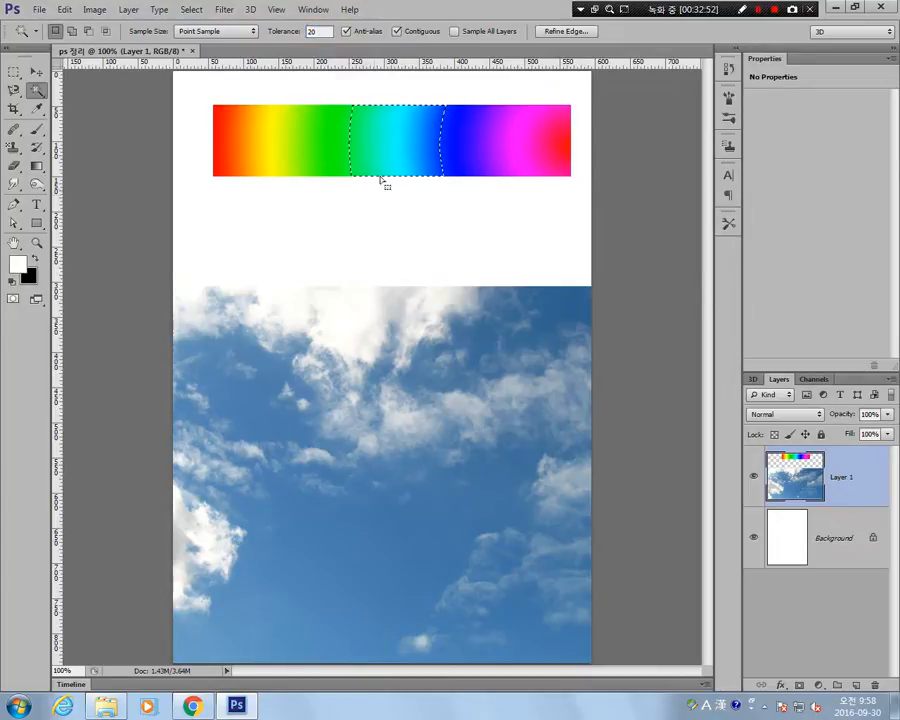
key("ctrl+d")
left_click(398, 137)
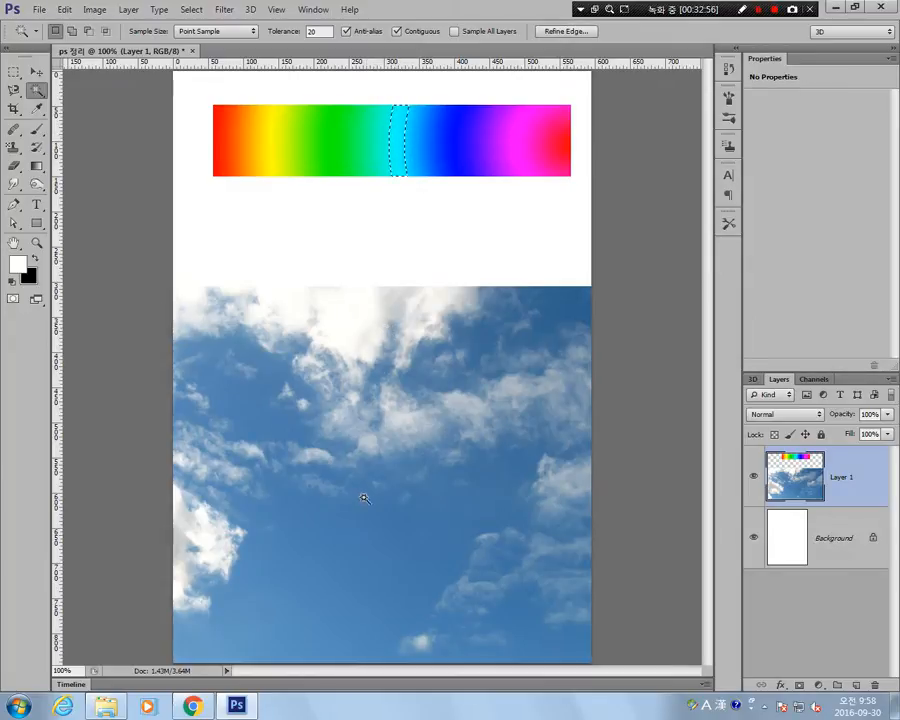
Select the blue sky with the Magic Wand, and reselect it with Contiguous turned off.
left_click(257, 424)
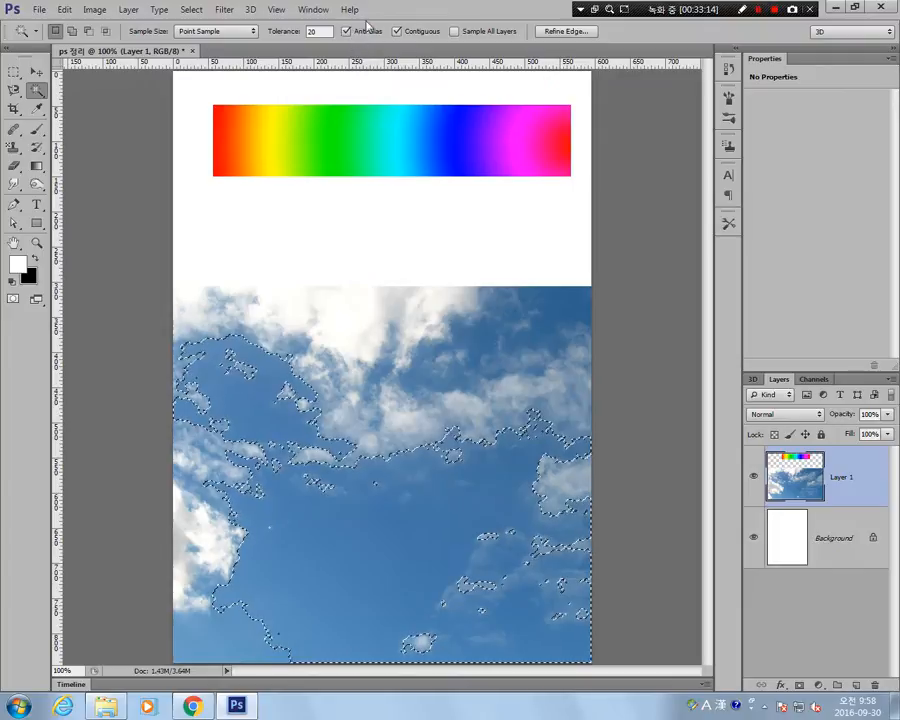
left_click(396, 31)
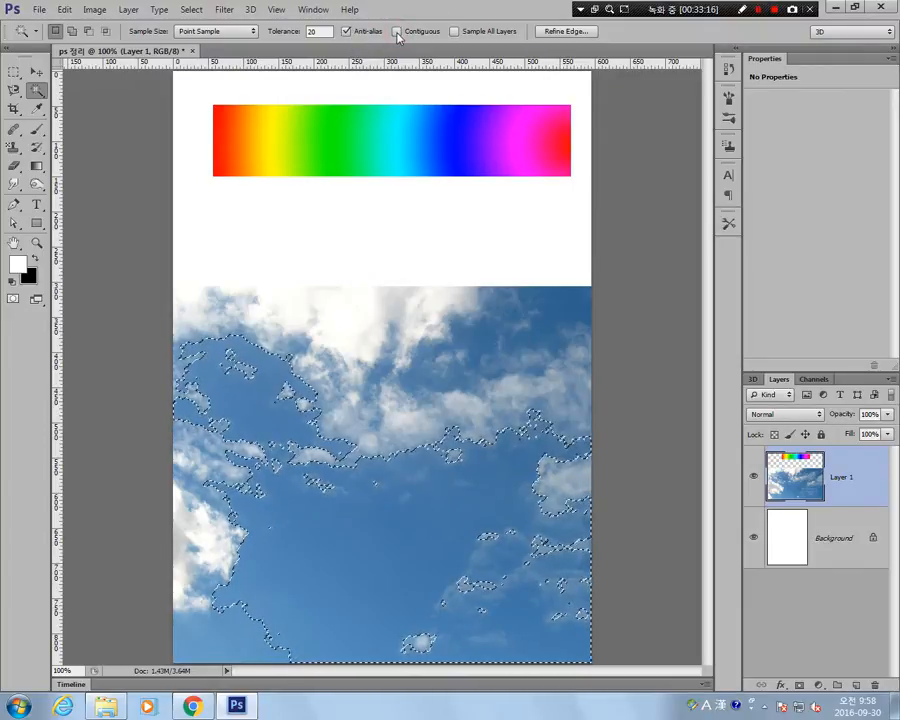
left_click(350, 516)
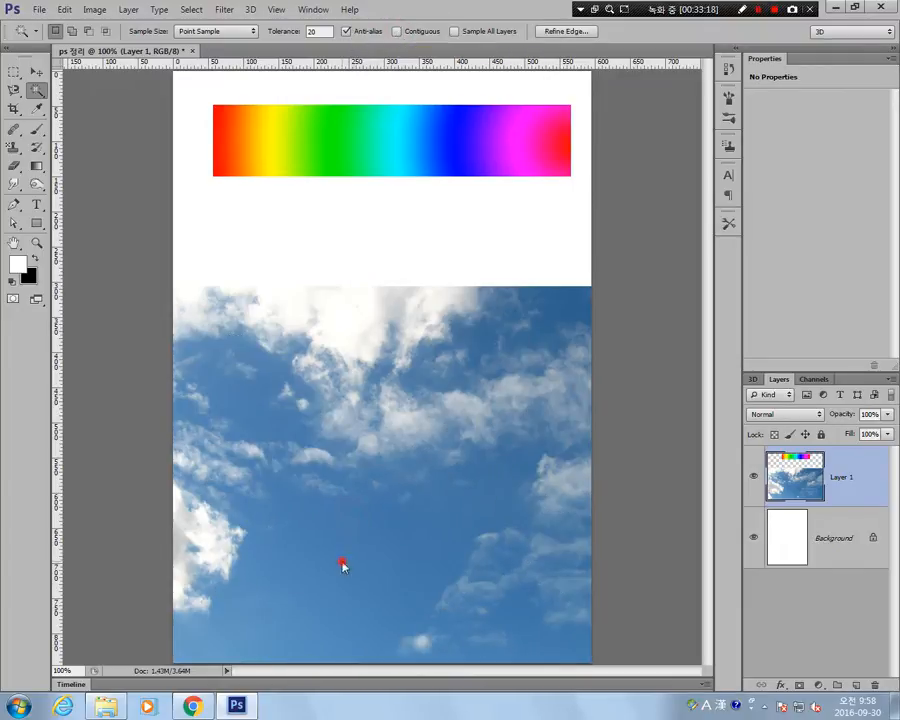
left_click(359, 561)
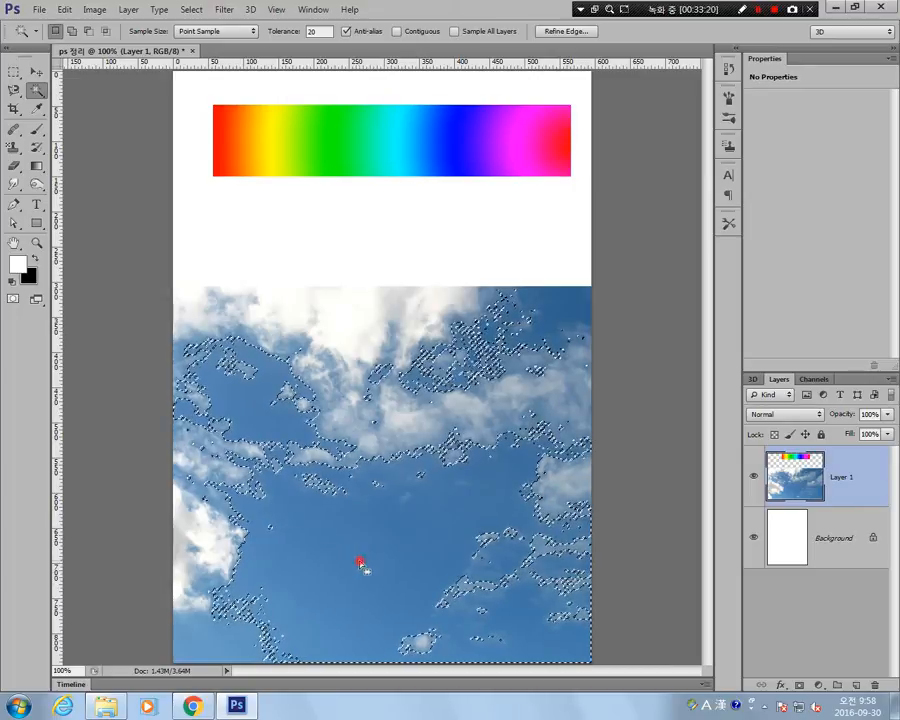
left_click(361, 561)
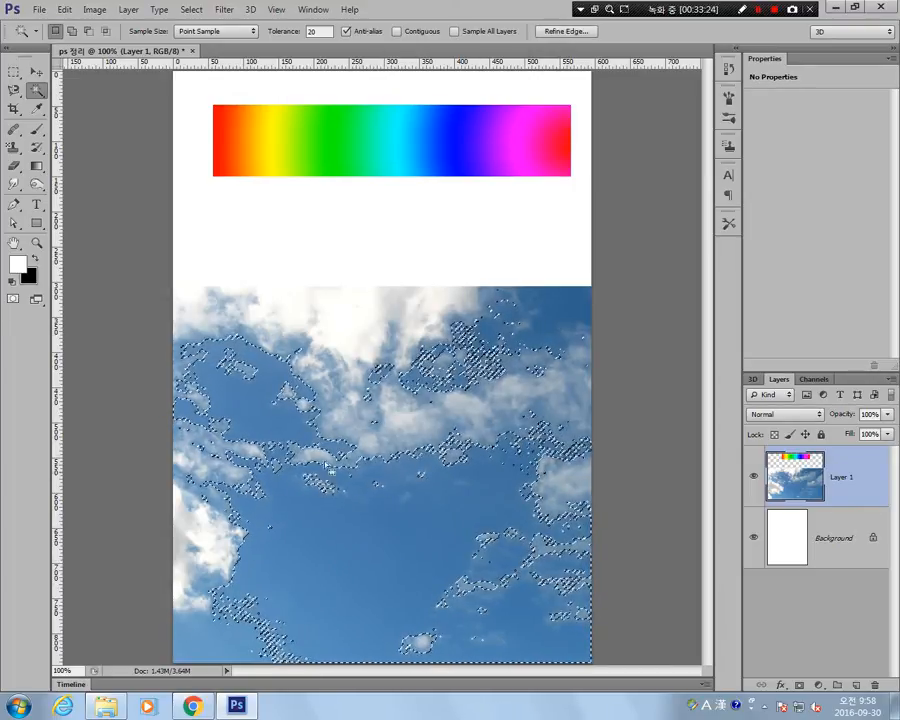
Turn Contiguous back on, reselect the lower blue sky, and clear the selection using the Rectangular Marquee Tool.
left_click(396, 31)
left_click(315, 558)
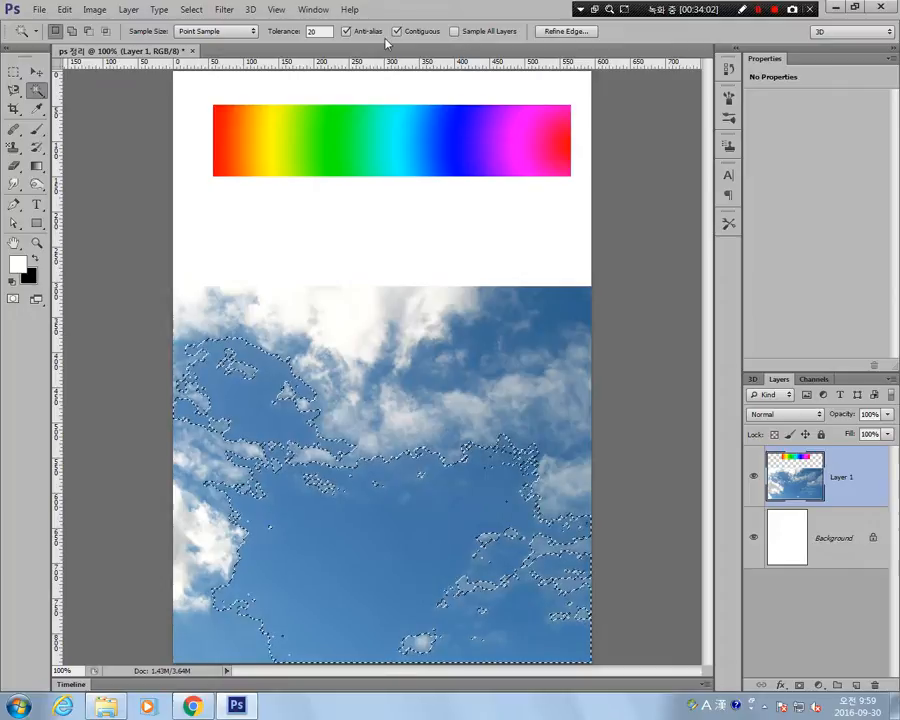
key("m")
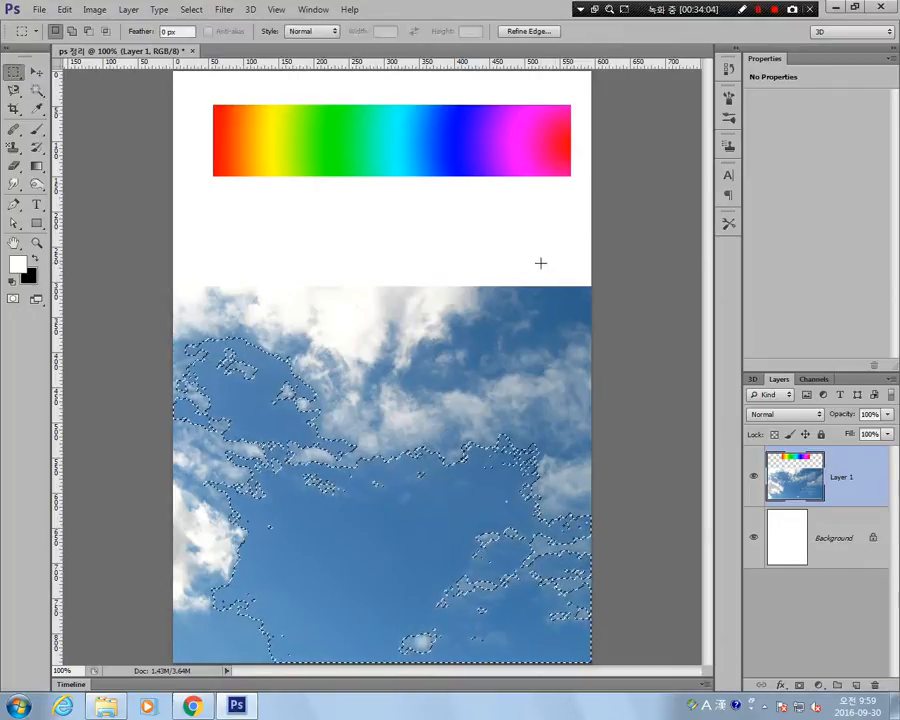
left_click(538, 261)
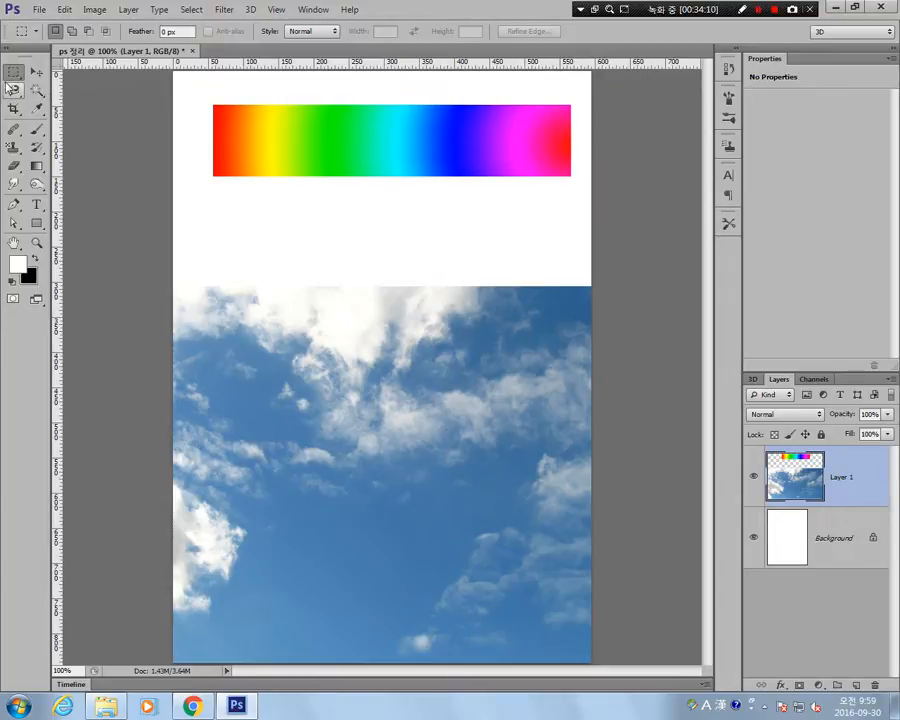
Brush over the upper-left patch of blue sky with the Quick Selection Tool, extend the selection across the lower sky, and undo the extension.
left_click(37, 91)
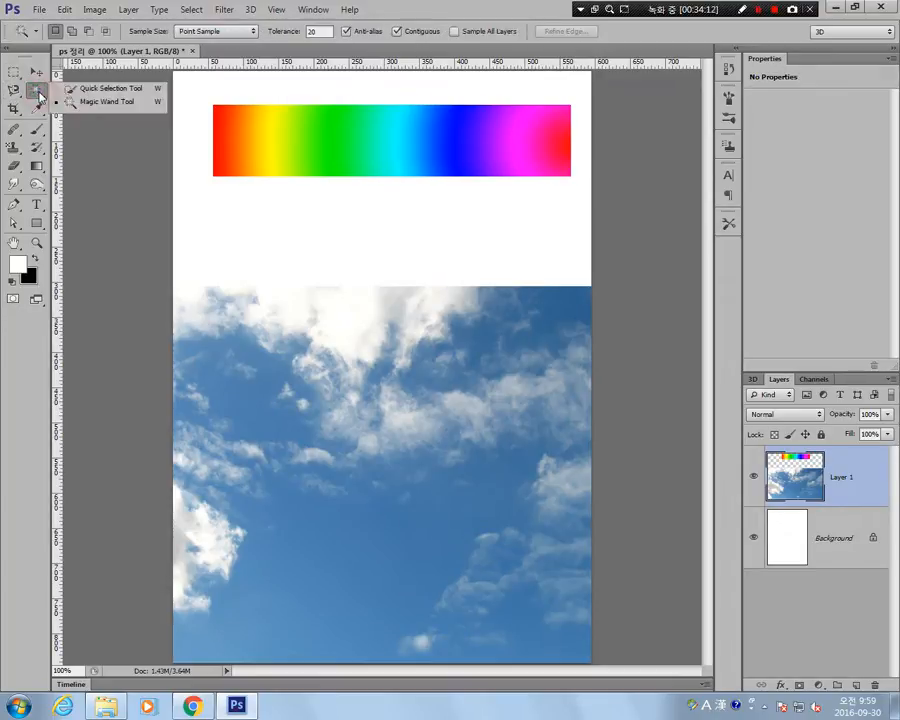
left_click(104, 90)
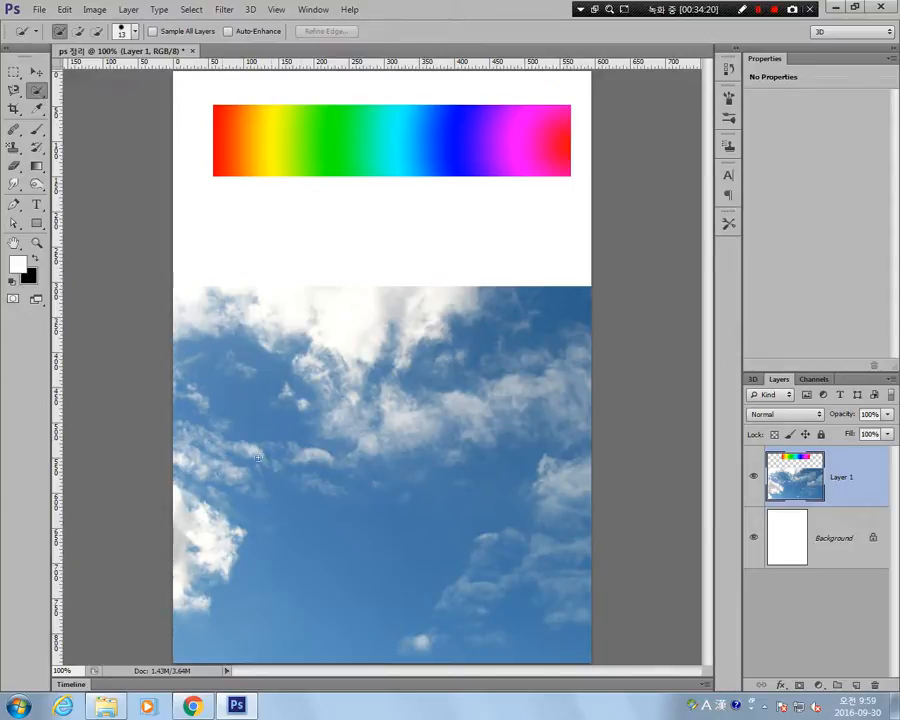
mouse_move(233, 392)
left_mouse_down()
mouse_move(257, 412)
mouse_move(265, 444)
mouse_move(298, 418)
mouse_move(262, 406)
mouse_move(269, 376)
mouse_move(255, 365)
mouse_move(292, 378)
left_mouse_up()
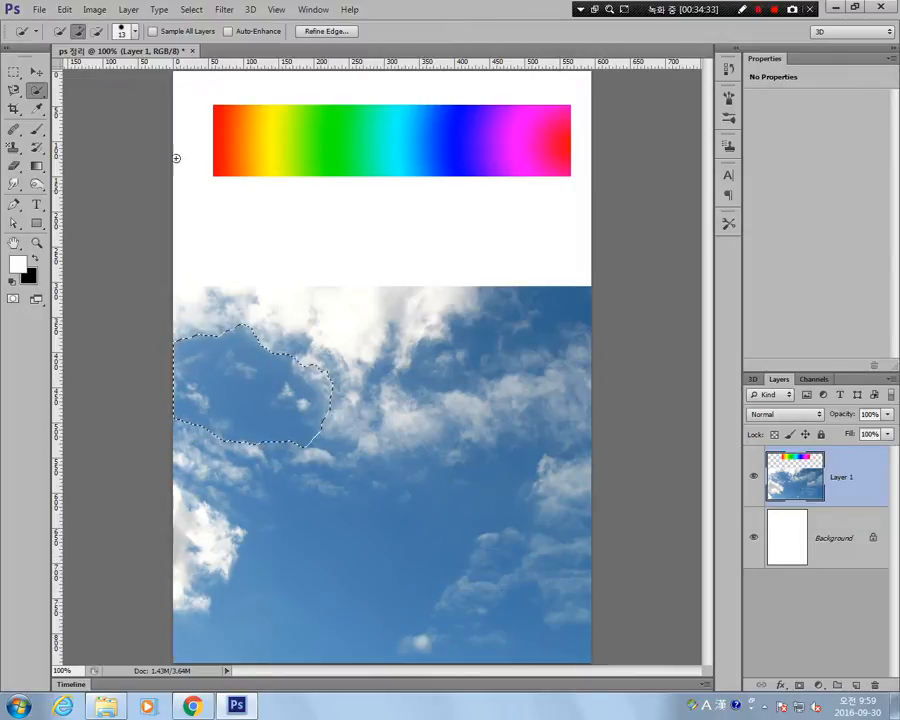
mouse_move(283, 519)
left_mouse_down()
mouse_move(310, 555)
mouse_move(348, 567)
mouse_move(396, 546)
left_mouse_up()
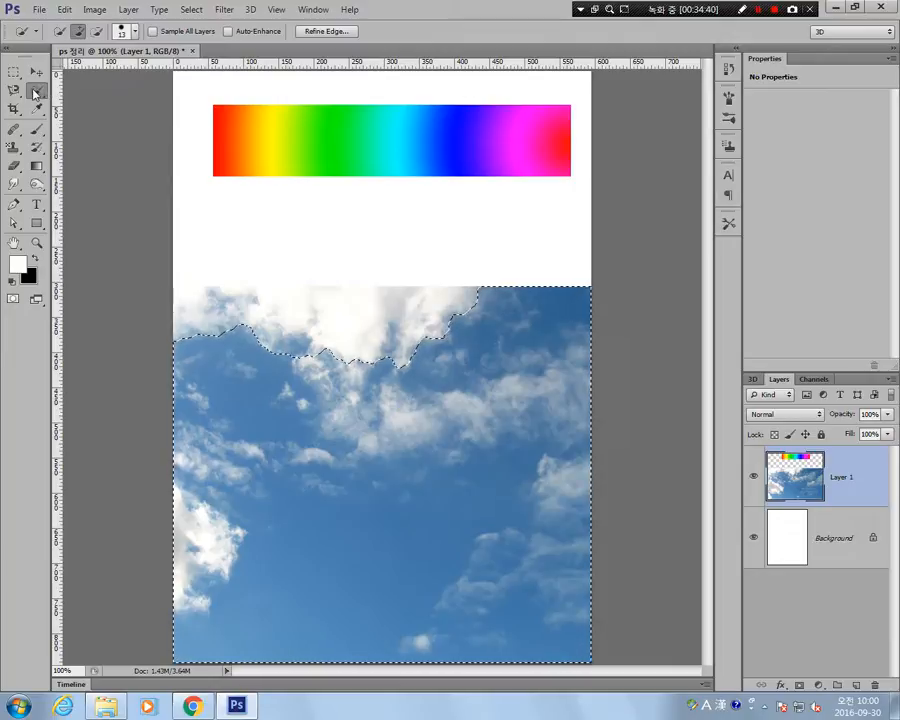
key("ctrl+z")
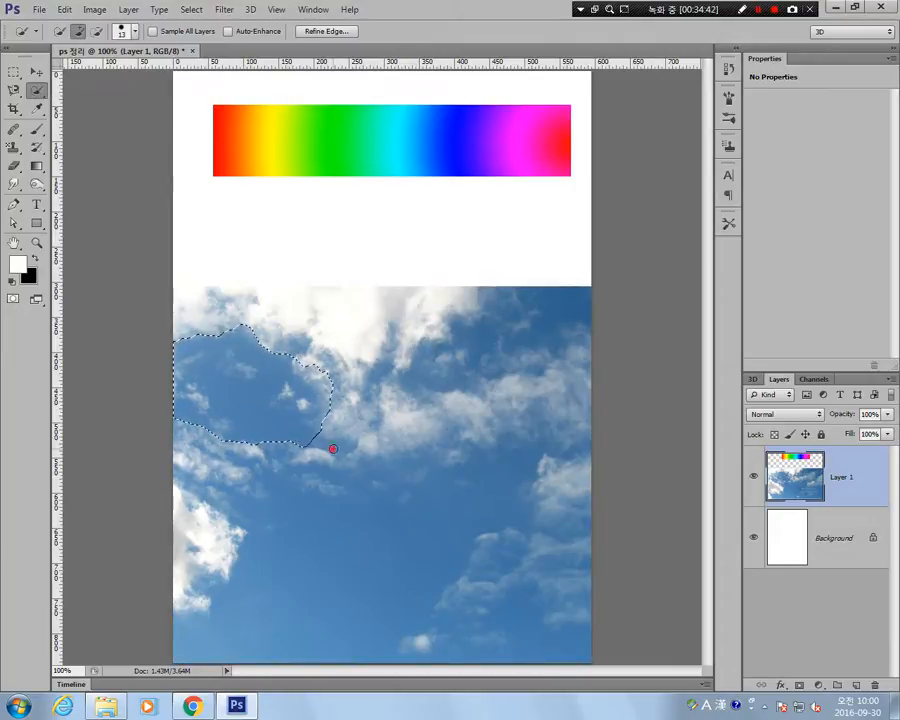
Extend the quick selection down the left side of the sky, undo the last extension, and add the remaining lower sky.
mouse_move(331, 446)
left_mouse_down()
mouse_move(298, 498)
mouse_move(358, 485)
mouse_move(313, 538)
mouse_move(307, 567)
mouse_move(290, 559)
mouse_move(250, 610)
left_mouse_up()
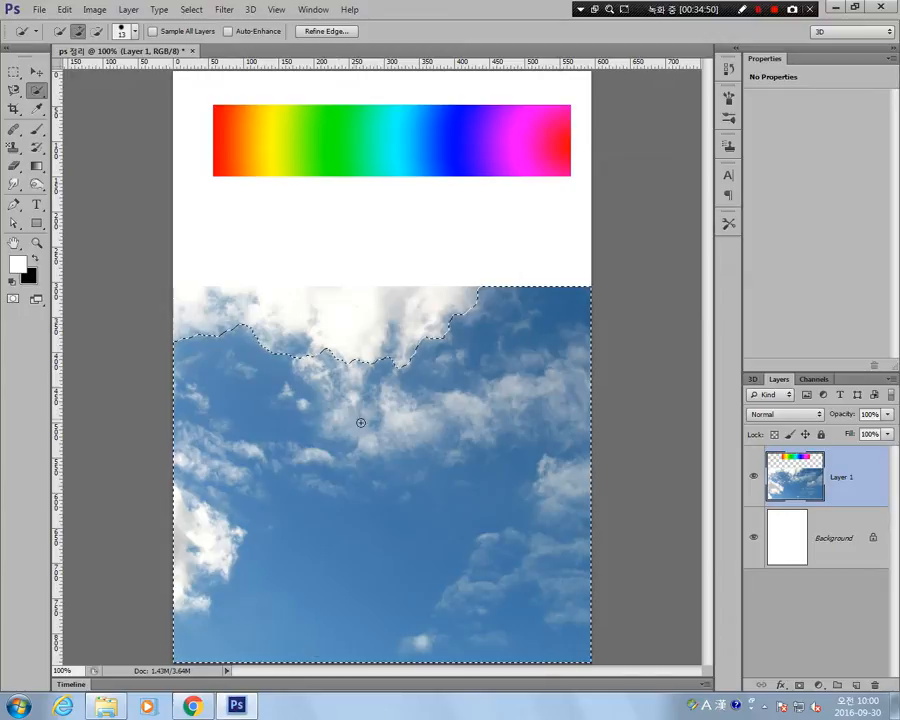
key("ctrl+z")
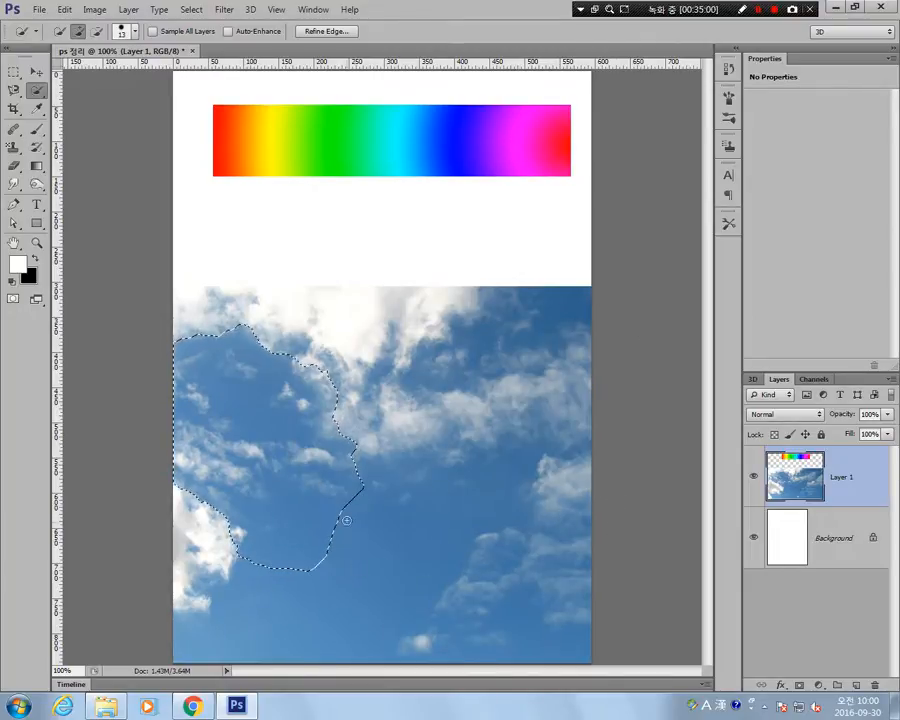
left_click(382, 543)
left_click(362, 582)
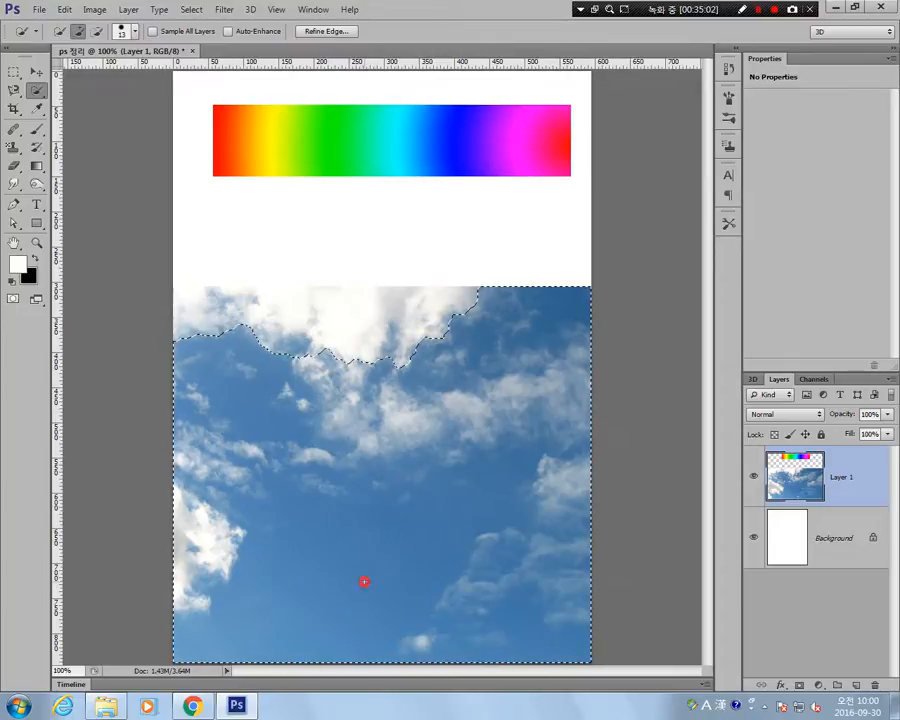
Switch Quick Selection to new-selection mode and brush a fresh selection over the lower part of the sky.
left_click(58, 31)
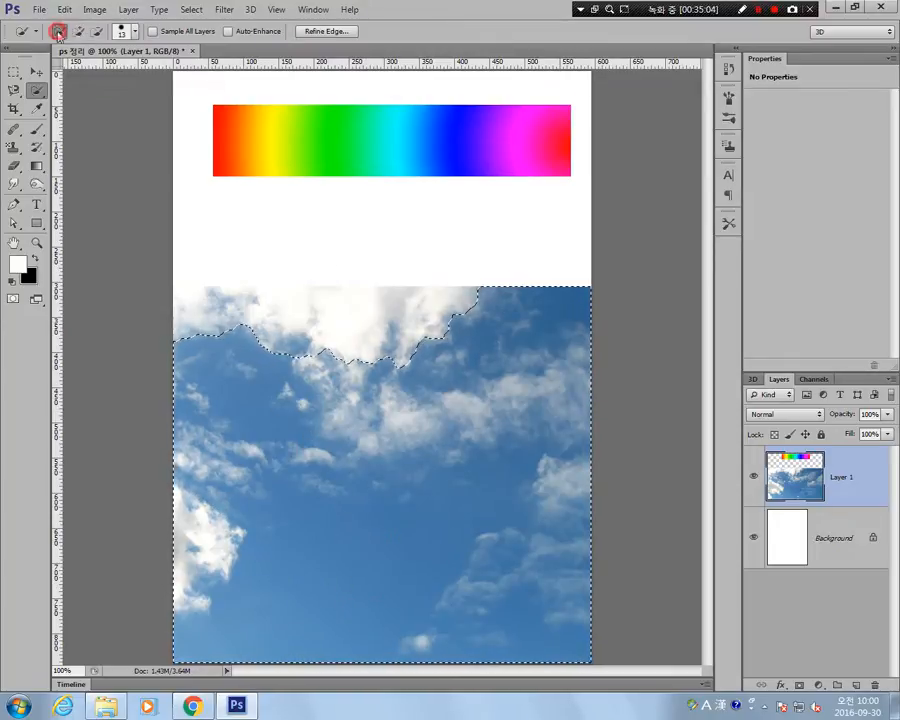
left_click(355, 553)
left_click(340, 568)
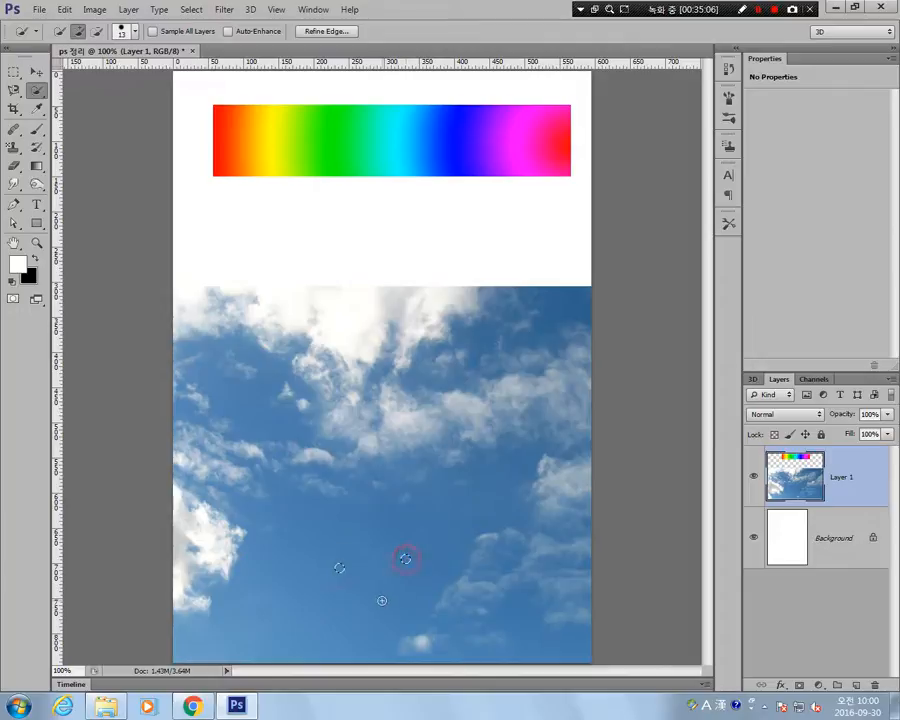
mouse_move(346, 578)
left_mouse_down()
mouse_move(352, 597)
mouse_move(277, 633)
mouse_move(263, 580)
mouse_move(311, 527)
mouse_move(400, 572)
left_mouse_up()
left_click(442, 526)
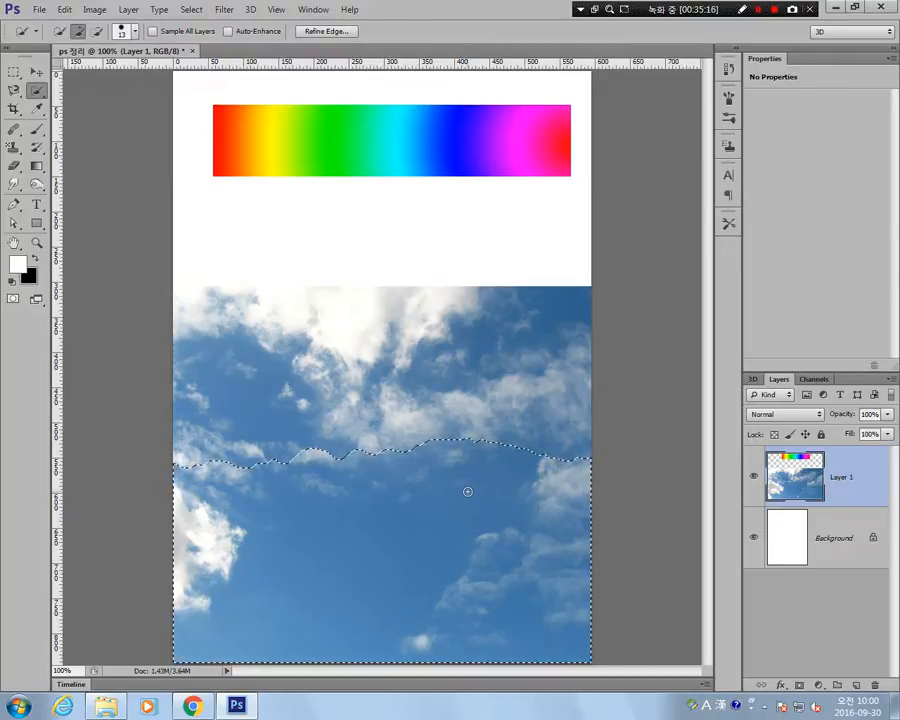
Select the blue sky with the Magic Wand Tool, load Layer 1's pixels as a selection, and deselect.
right_click(37, 90)
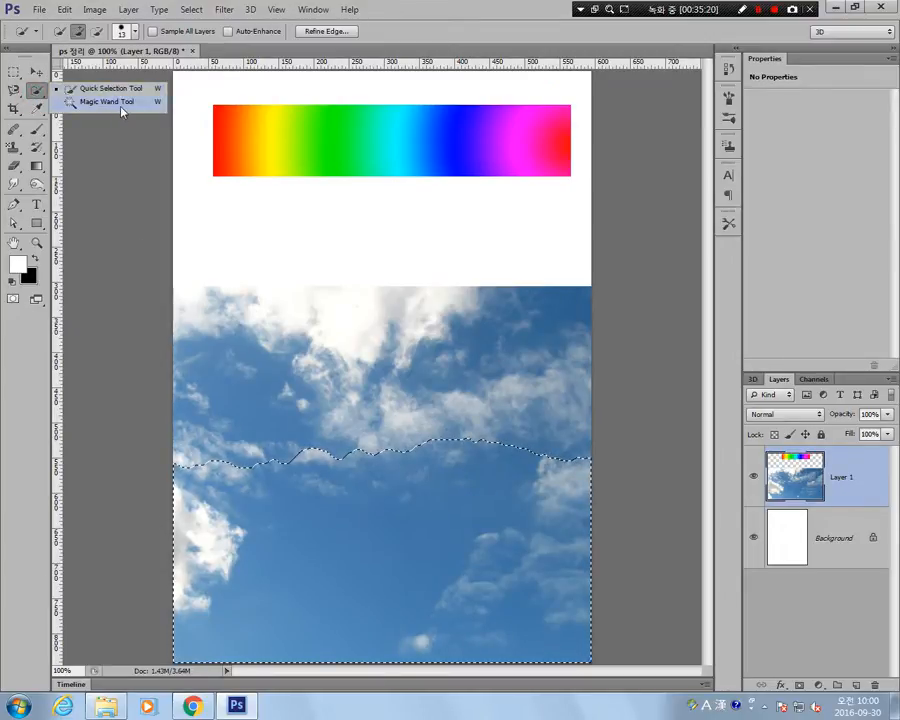
left_click(122, 108)
left_click(241, 410)
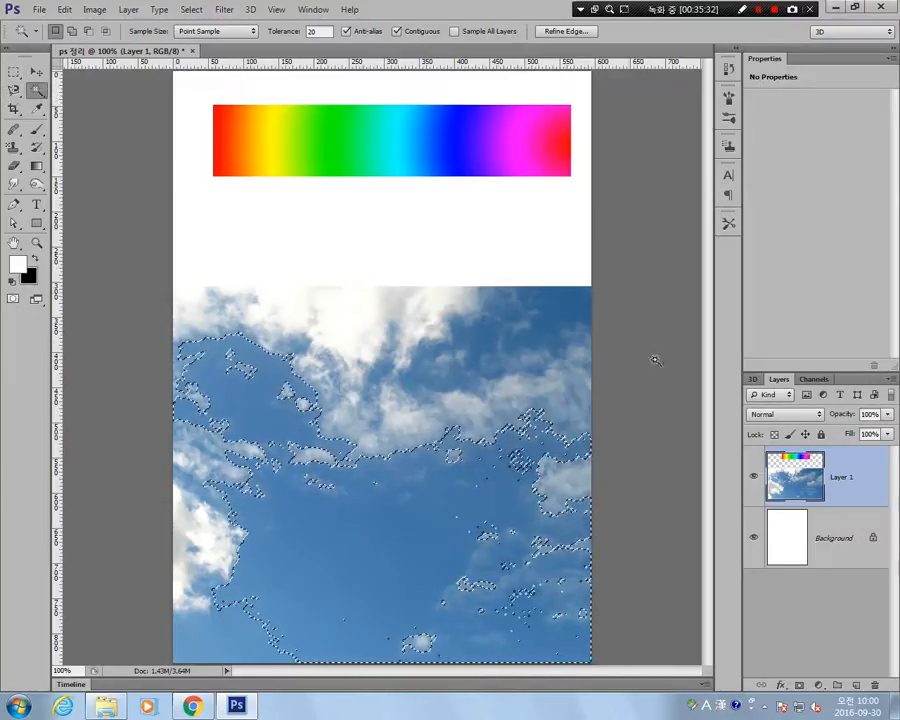
left_click(810, 499, "ctrl")
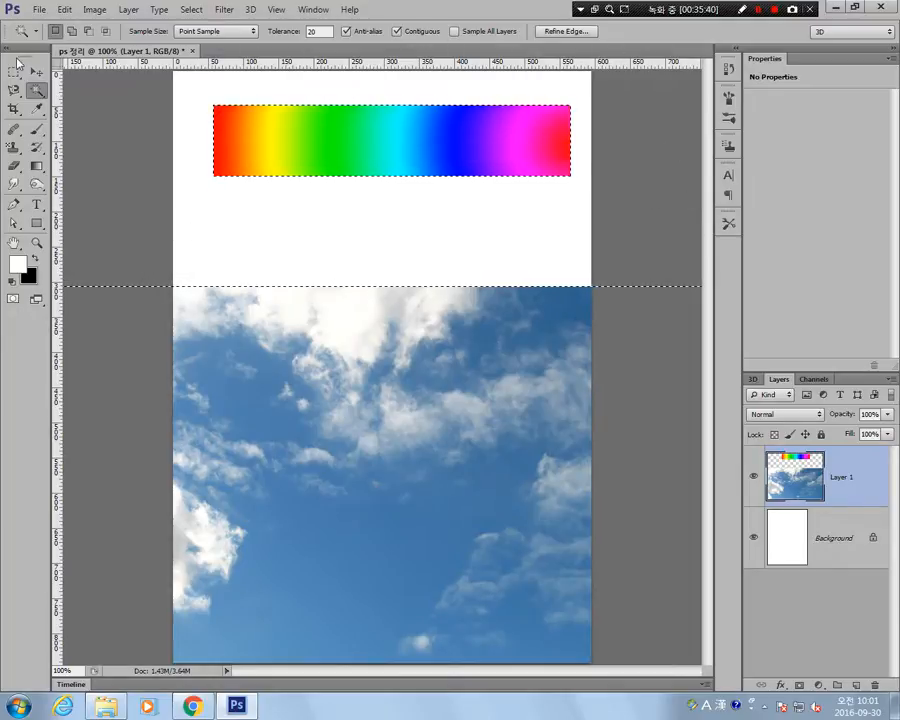
key("ctrl+d")
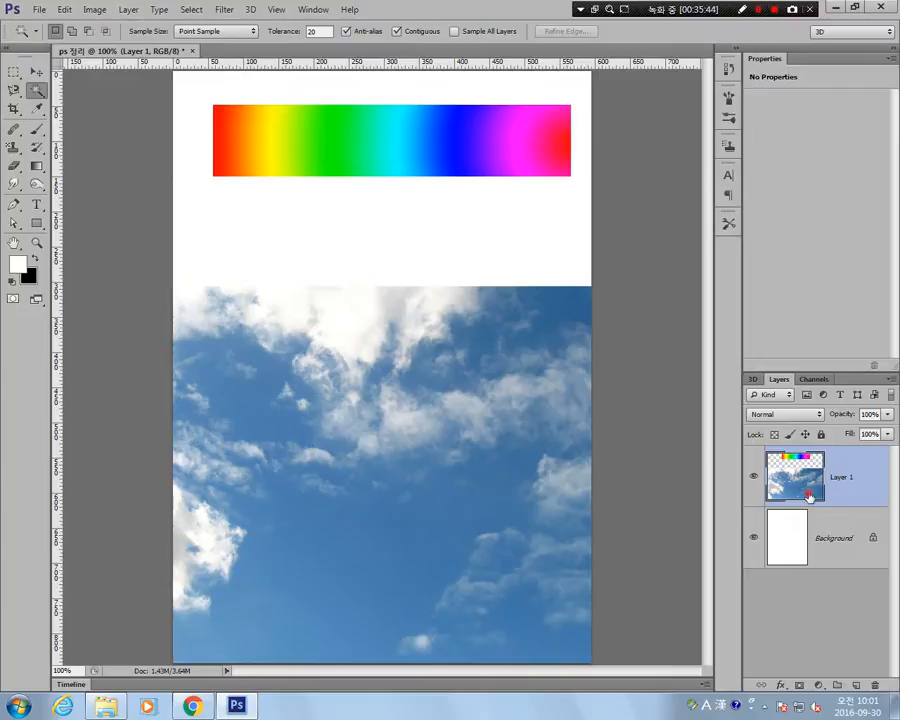
Select the blue sky with Color Range by sampling the lower sky at fuzziness 40, and deselect it with the Rectangular Marquee Tool.
left_click(91, 12)
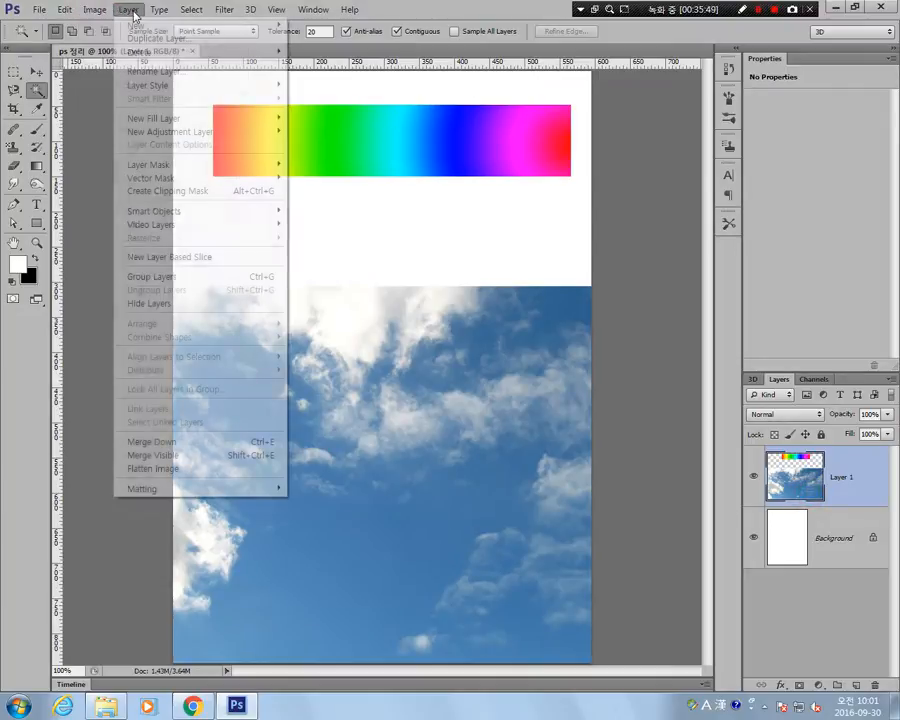
mouse_move(184, 13)
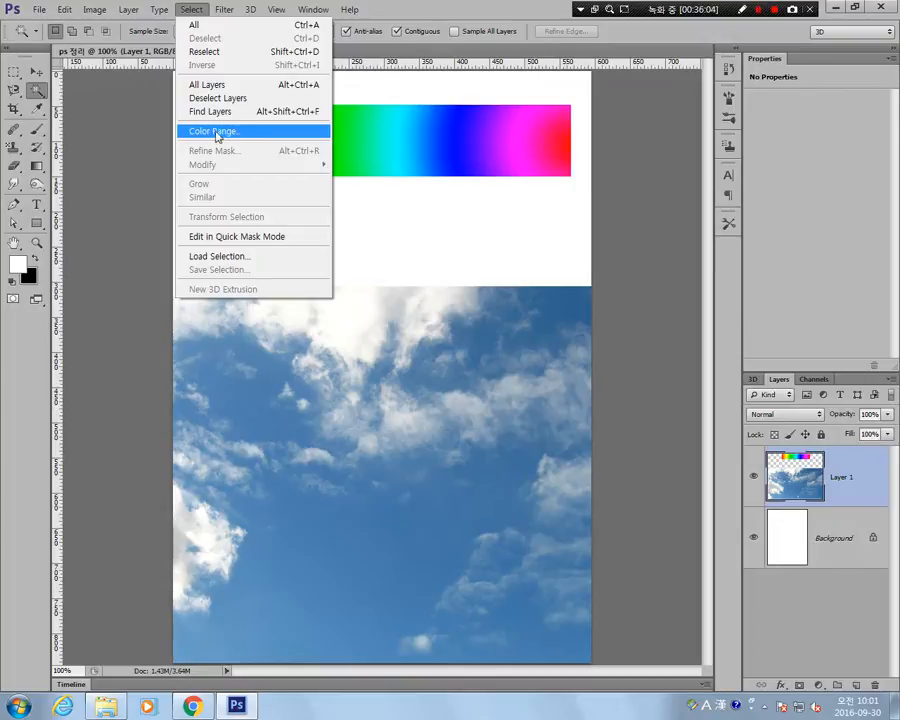
left_click(229, 133)
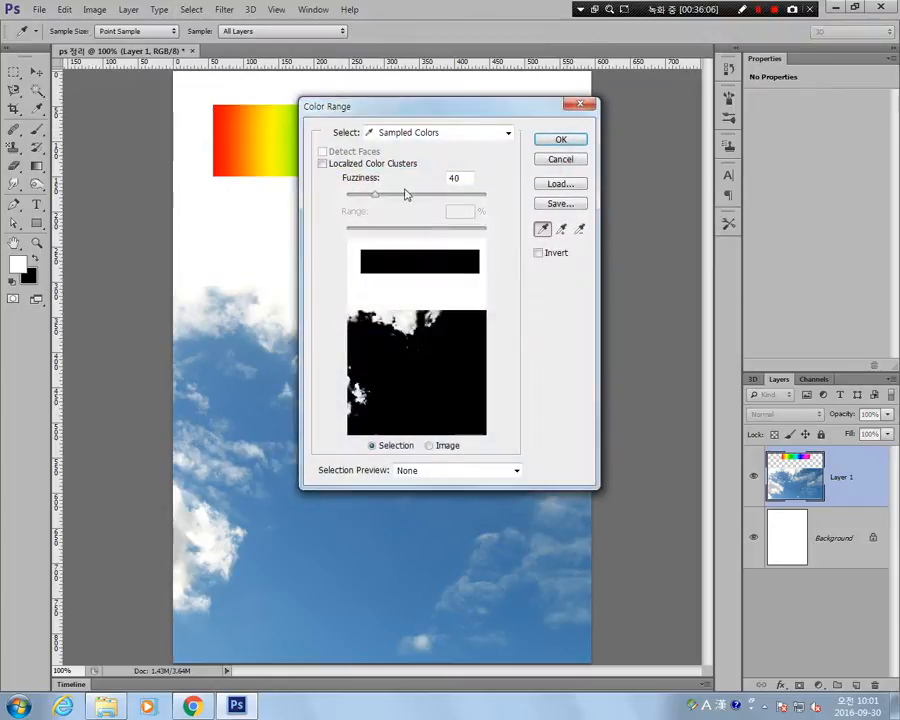
left_click_drag(466, 118, 749, 99)
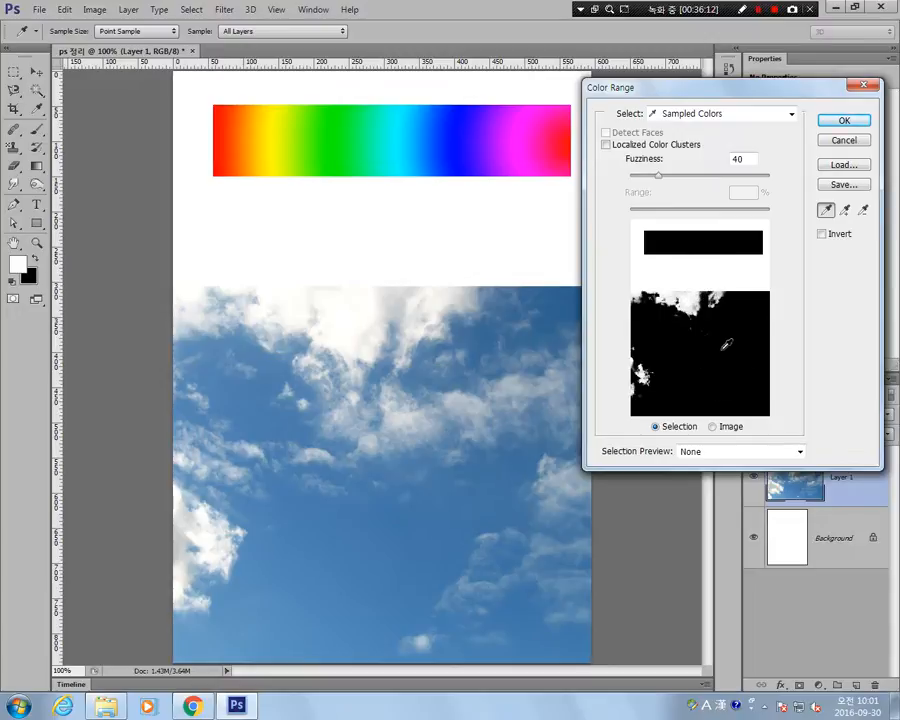
left_click(342, 302)
left_click(354, 323)
left_click(389, 565)
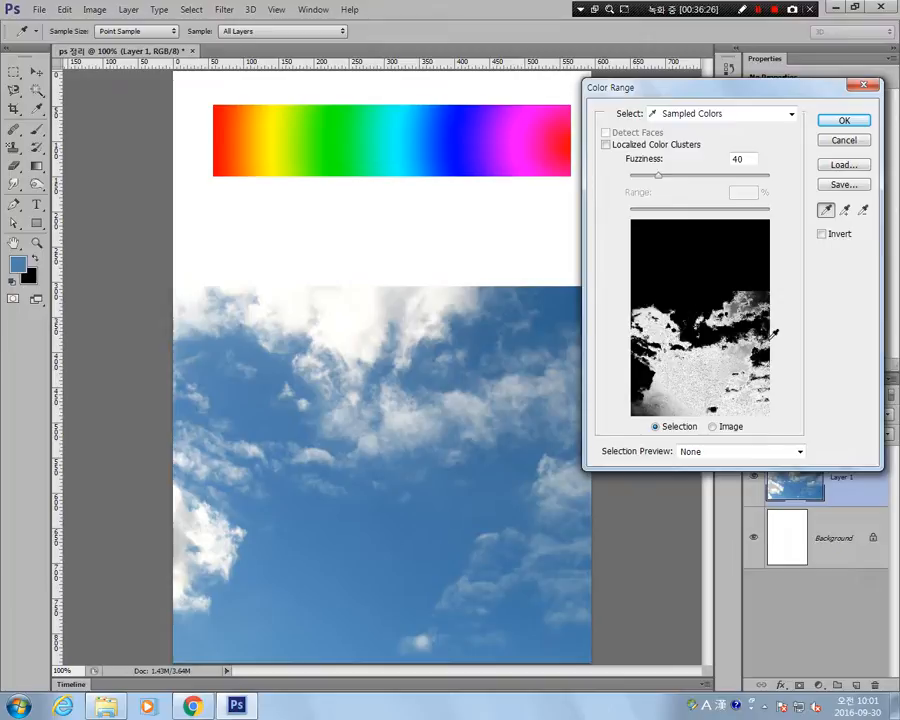
left_click(840, 121)
key("w")
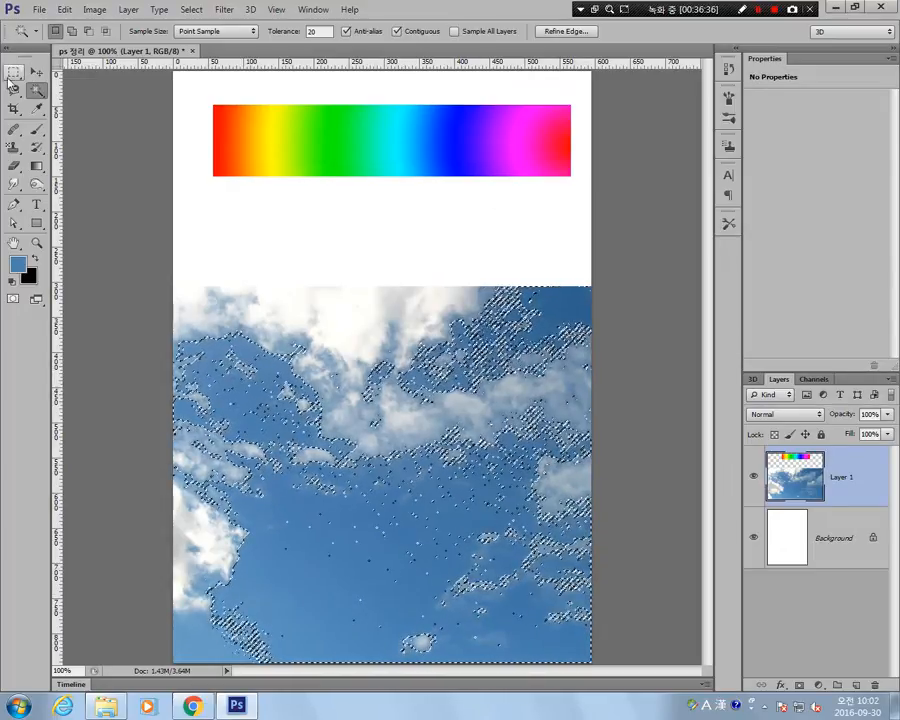
key("m")
left_click(316, 238)
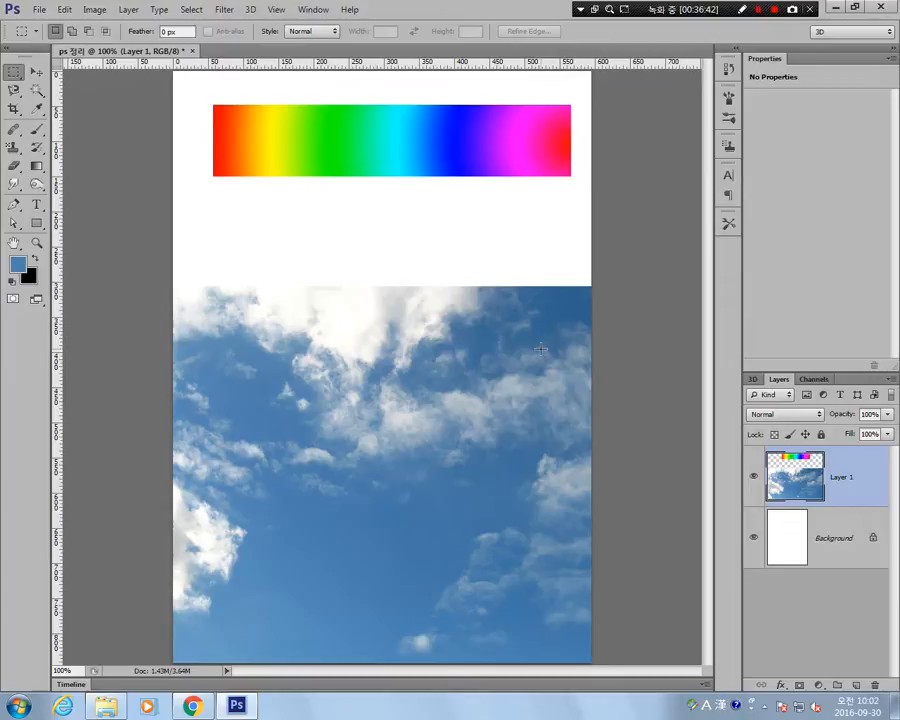
Start a new Color Range selection at fuzziness 40 and sample several blues in the lower part of the sky.
left_click(193, 10)
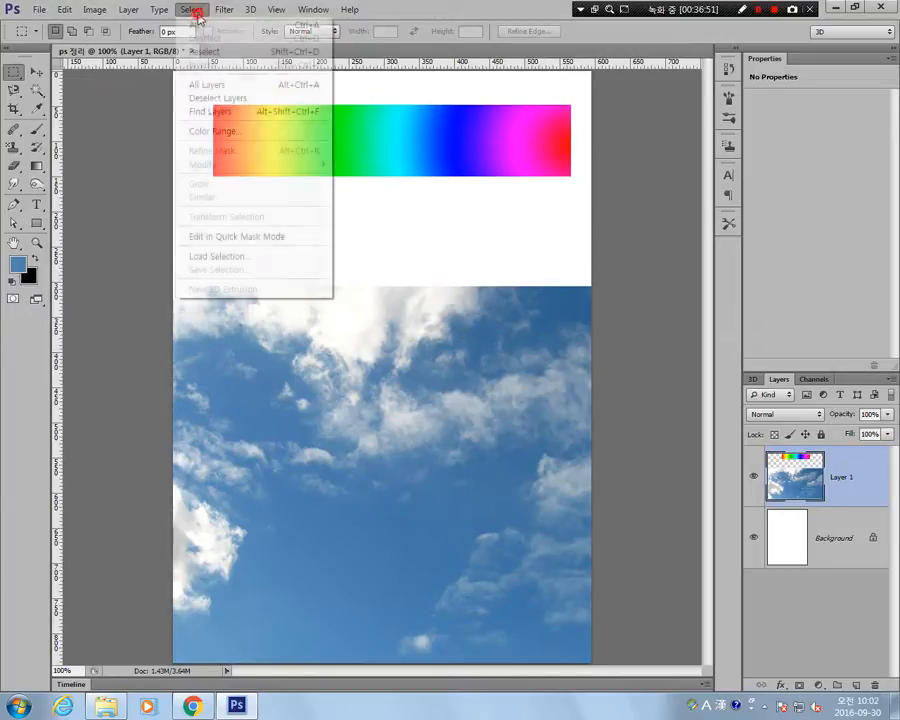
left_click(233, 131)
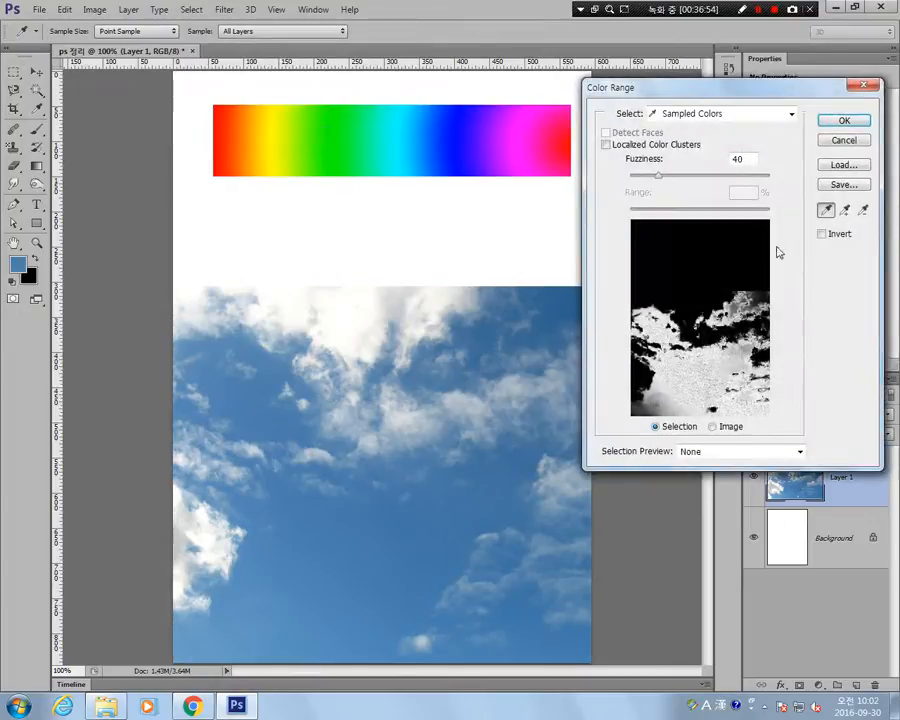
left_click(459, 492)
left_click(333, 588)
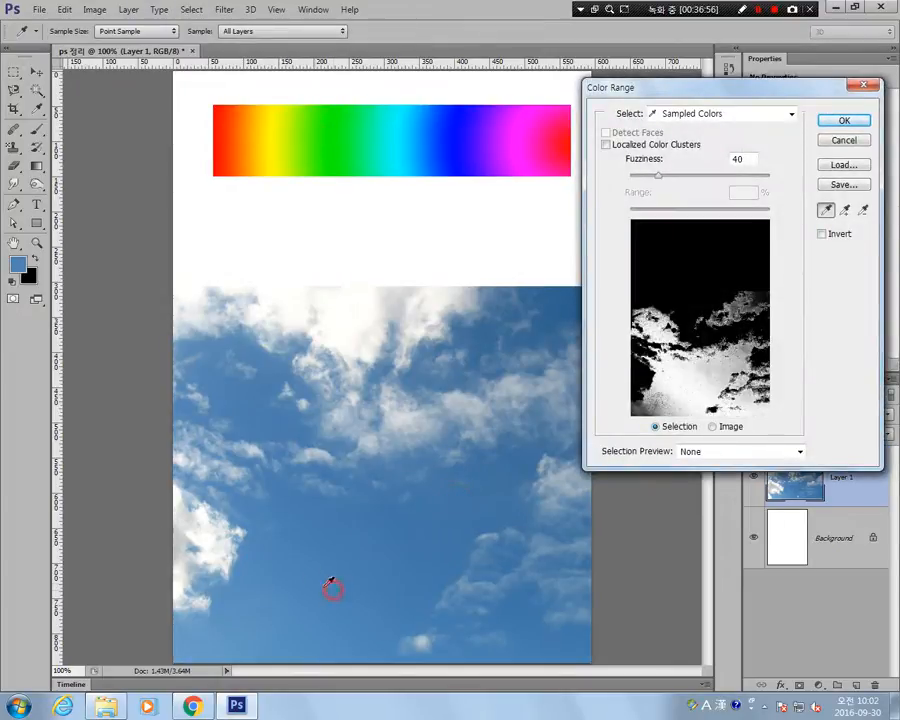
left_click(279, 560)
left_click(394, 552)
left_click(340, 597)
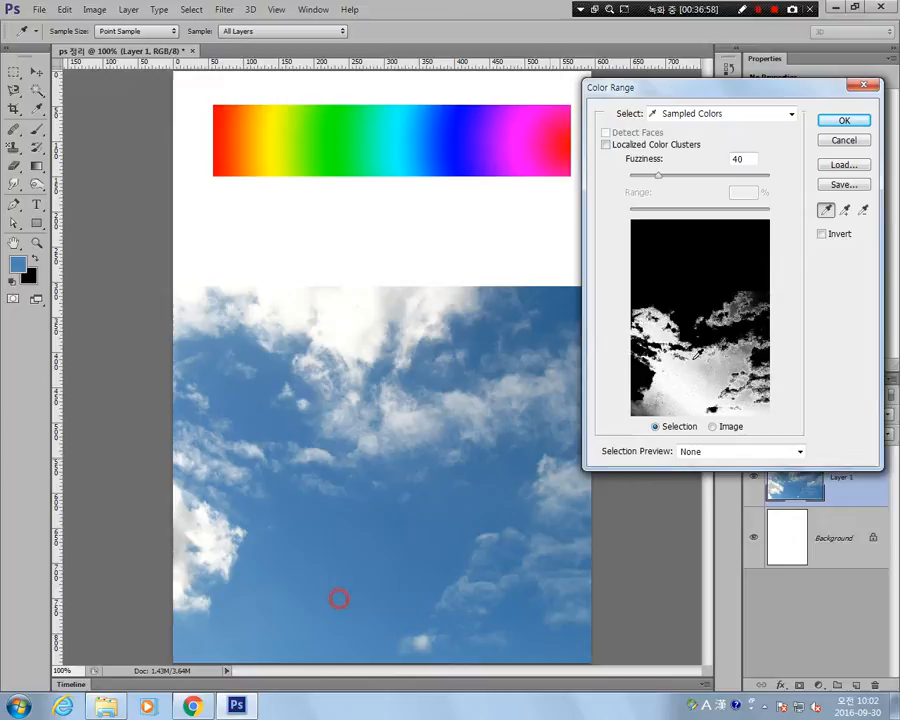
Add more blue tones from the lower middle of the sky to the Color Range sample.
left_click(845, 209)
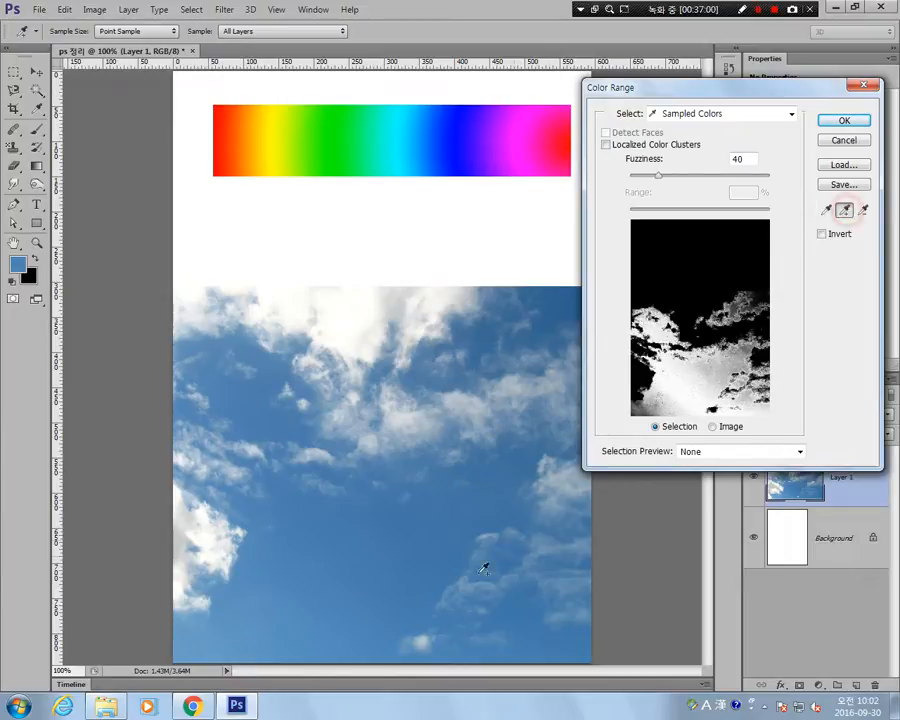
left_click(370, 575)
left_click(326, 562)
left_click(305, 543)
left_click(388, 536)
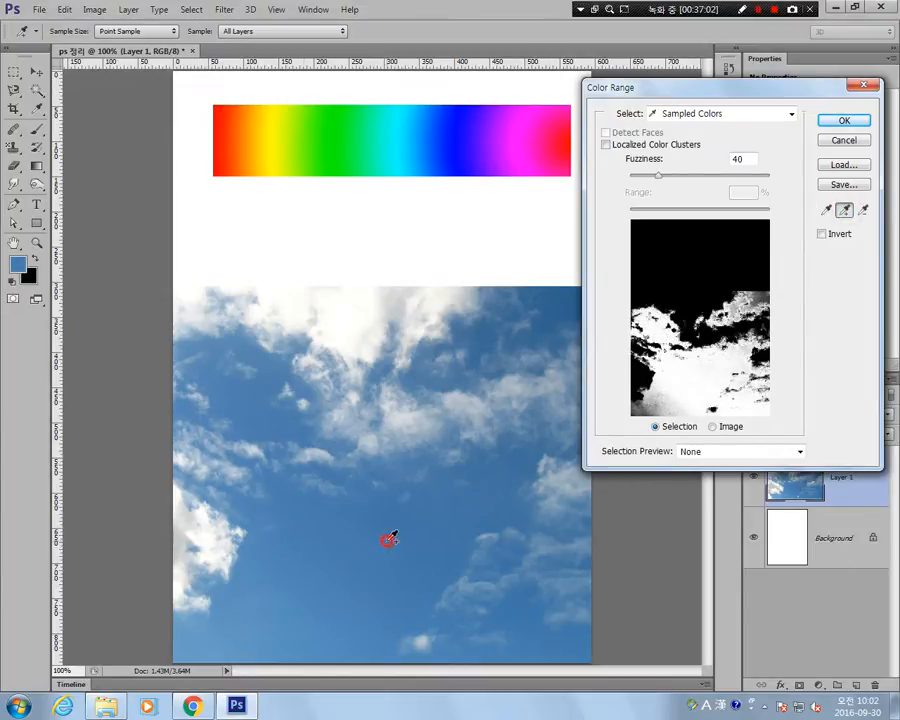
left_click(452, 514)
left_click(446, 548)
left_click(386, 572)
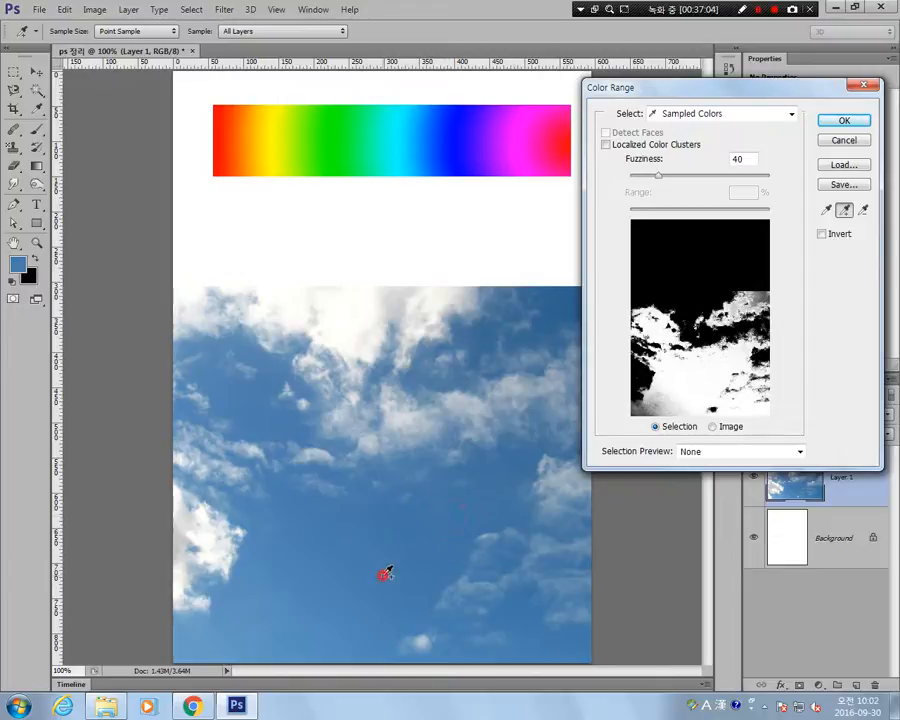
Add the dark blue of the sky's upper-right corner and the blue patch at its upper left to the Color Range sample.
left_click(573, 301)
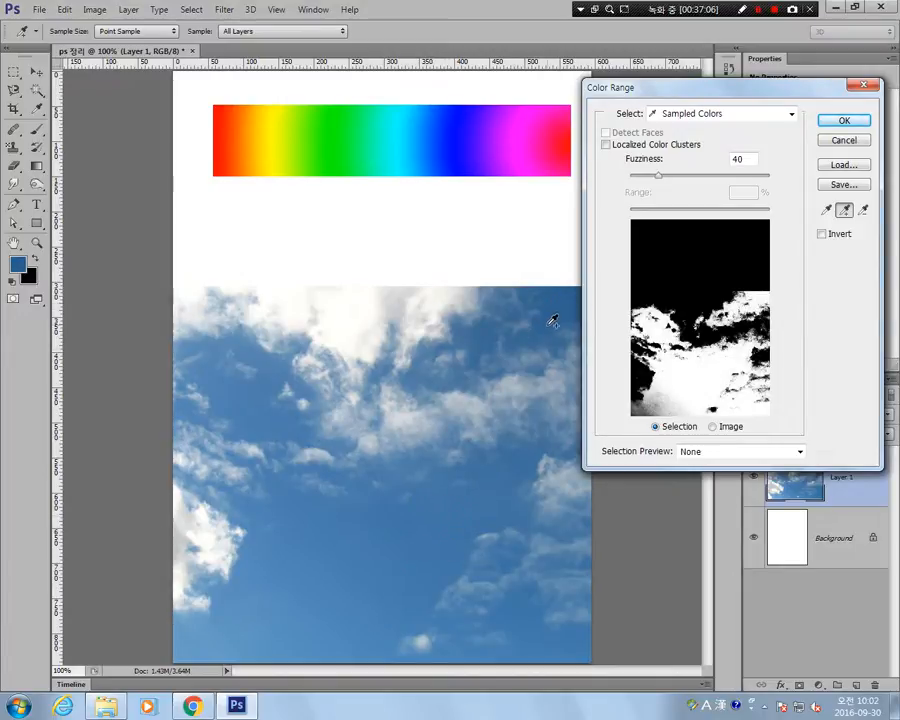
left_click(545, 318)
left_click(251, 410)
left_click(238, 396)
left_click(262, 420)
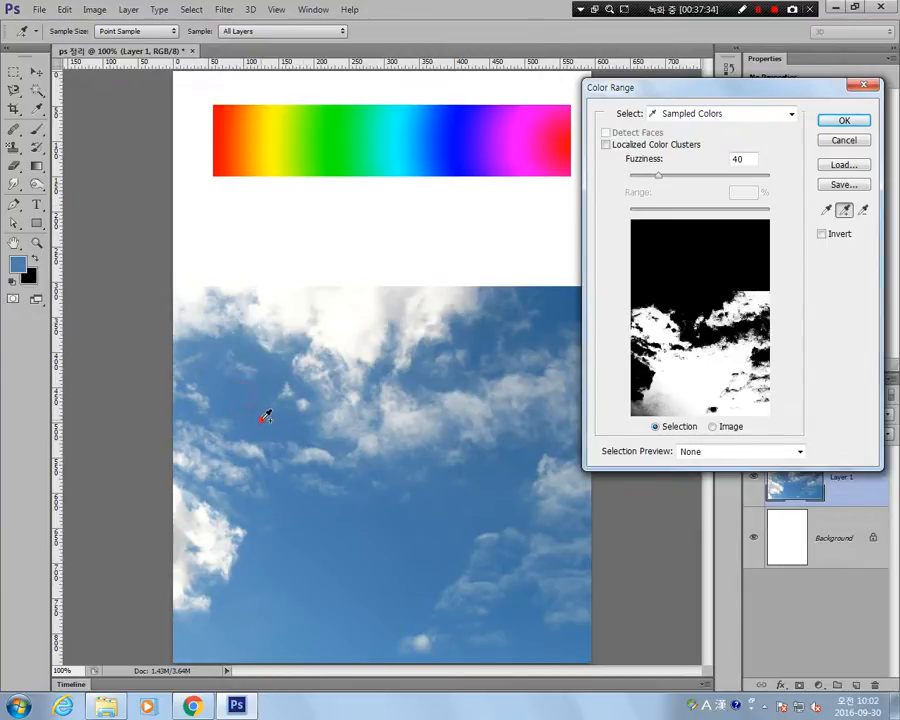
Add the lighter blues from the sky's lower left and along its bottom edge to the sample, and apply the Color Range selection.
left_click(277, 521)
left_click(246, 501)
left_click(318, 549)
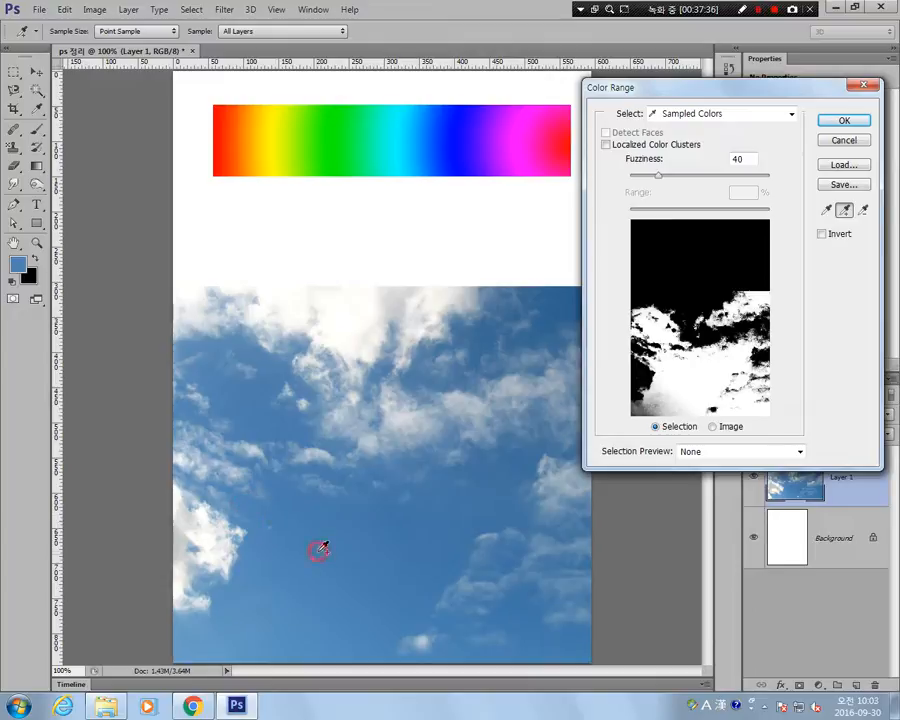
left_click(255, 613)
left_click(240, 634)
left_click(190, 650)
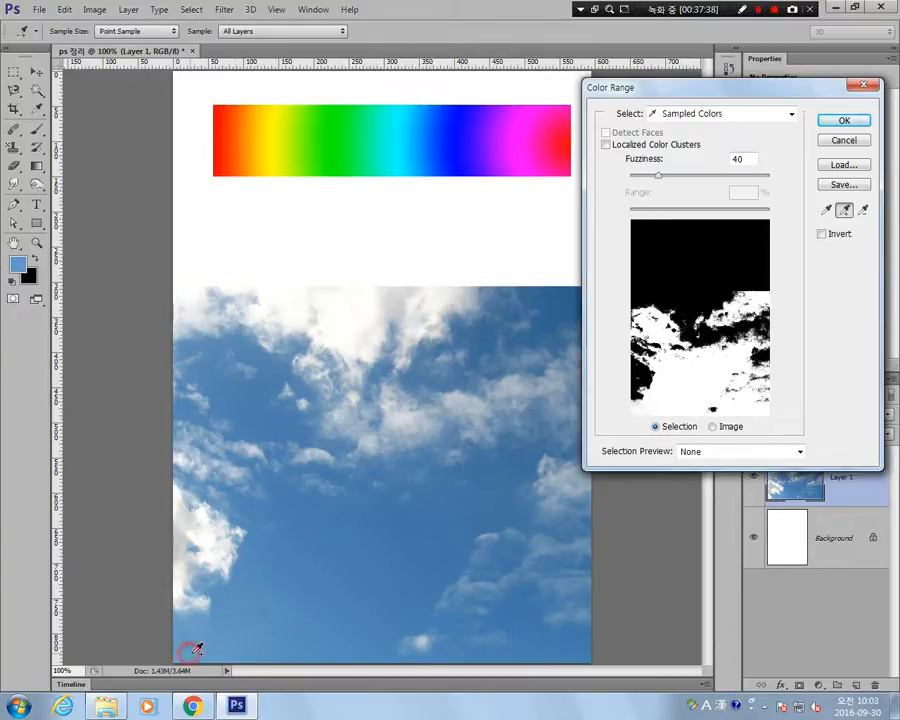
left_click(227, 646)
left_click(277, 616)
left_click(221, 639)
left_click(343, 613)
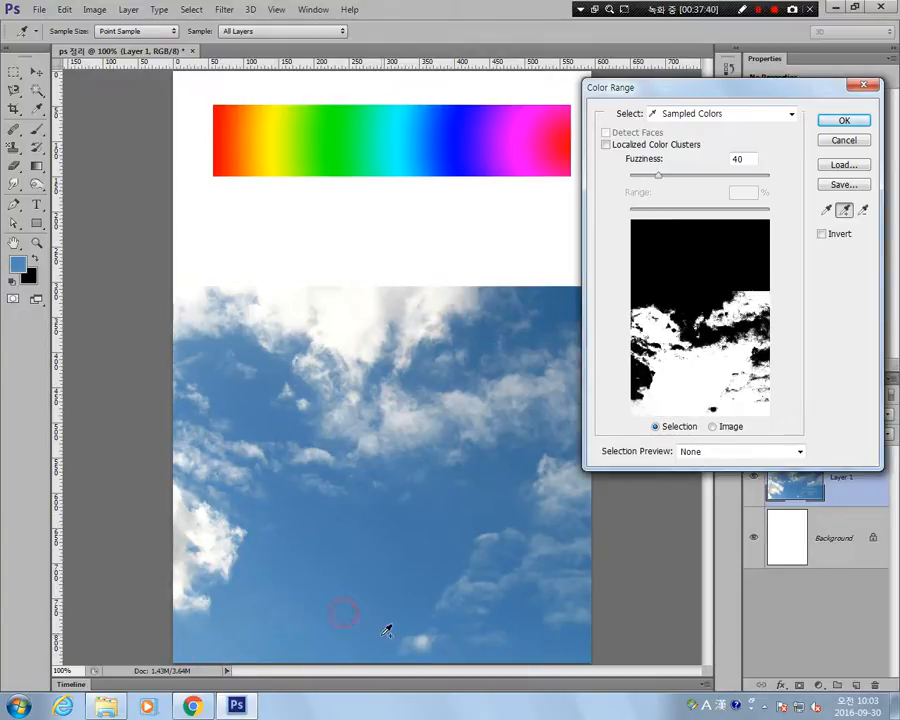
left_click(560, 652)
left_click(518, 616)
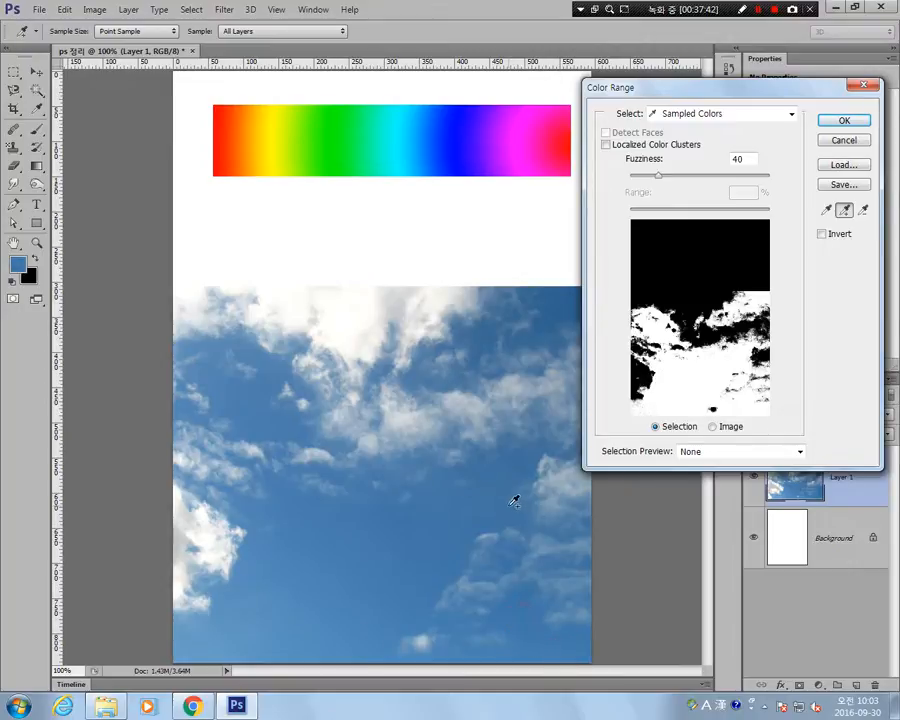
left_click(844, 120)
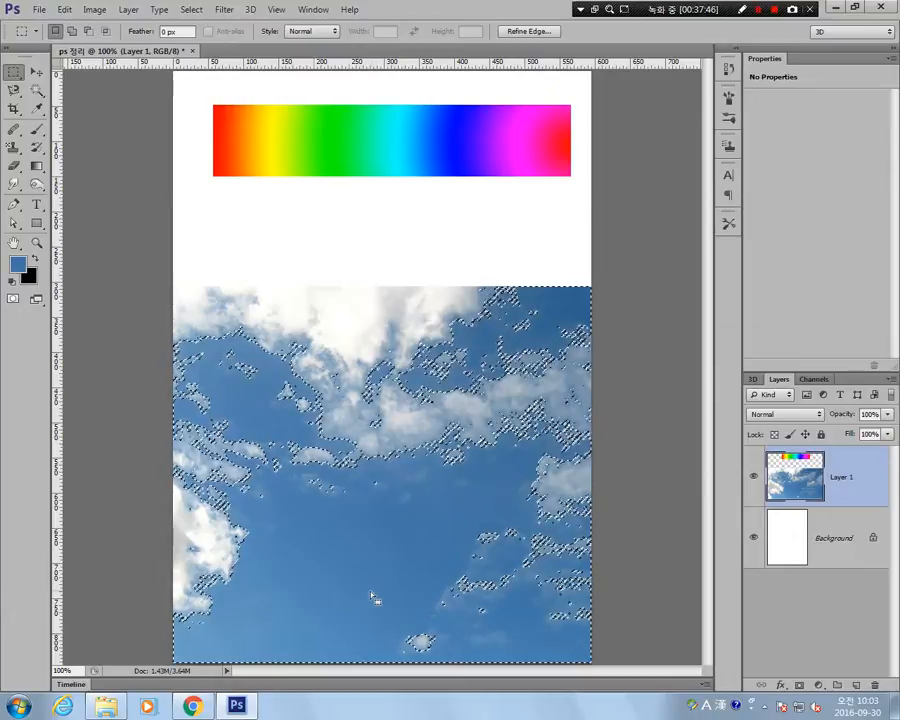
Copy the selected sky to a new layer, view it with Layer 1 hidden, and remove the copy.
key("ctrl+j")
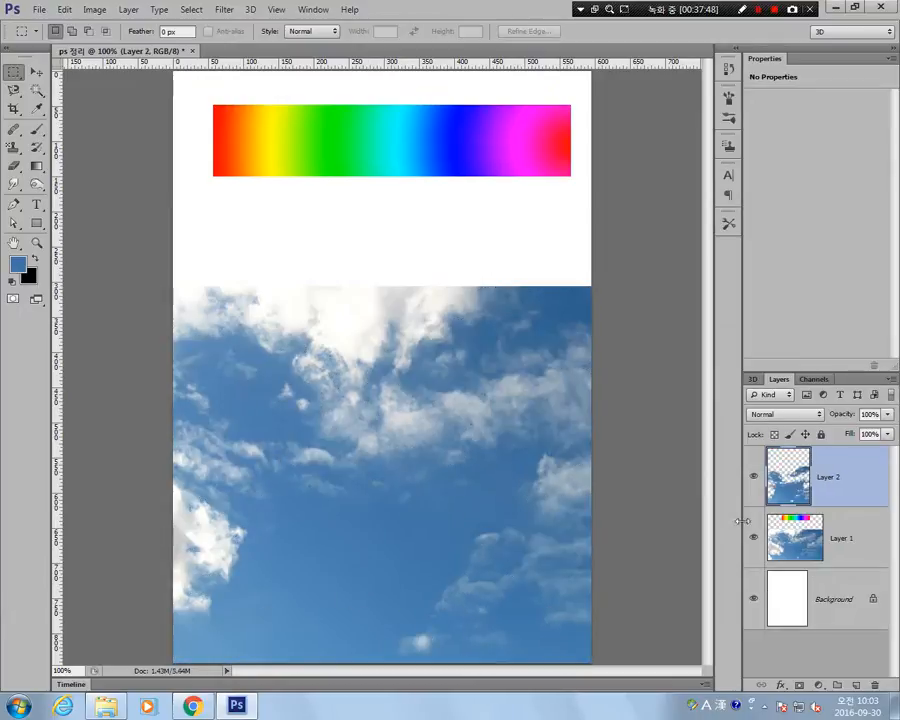
left_click(753, 538)
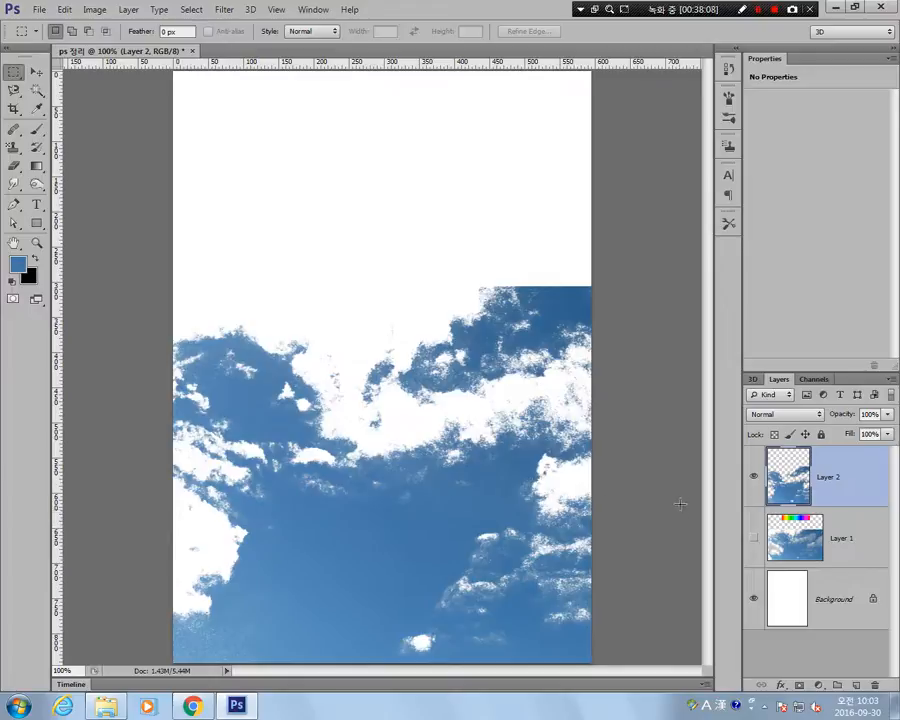
key("Delete")
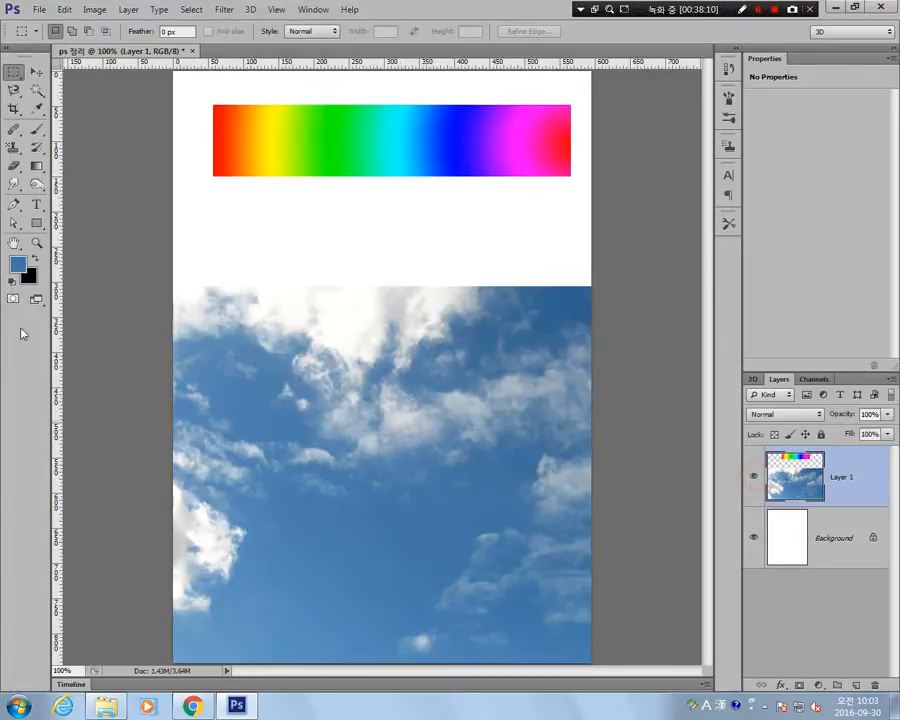
Crop the image to the rainbow gradient bar with the Crop Tool at an Unconstrained ratio, and undo the crop.
left_click(14, 109)
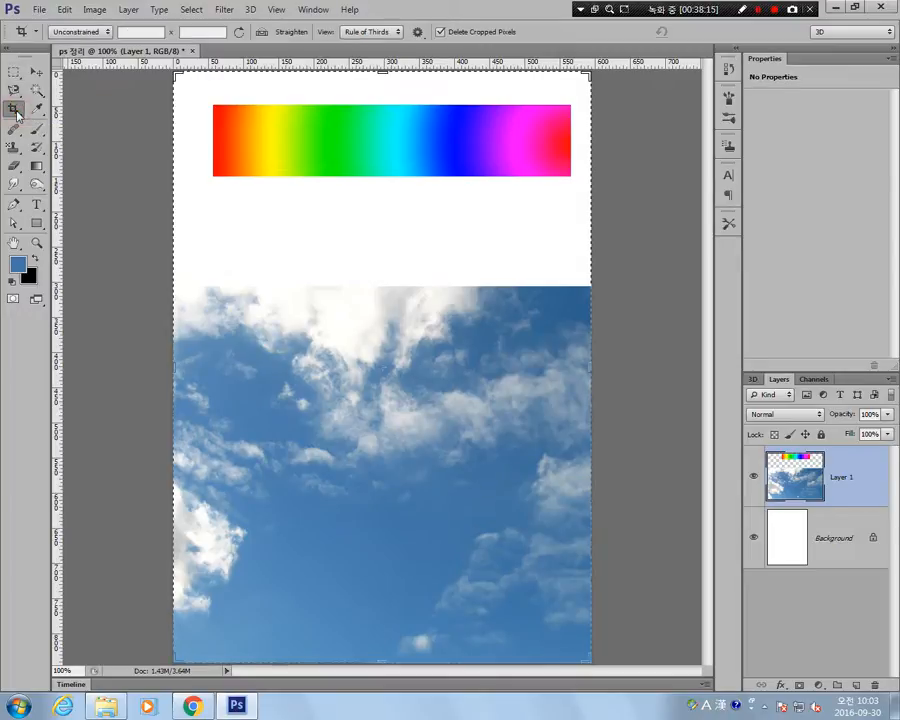
left_click(96, 33)
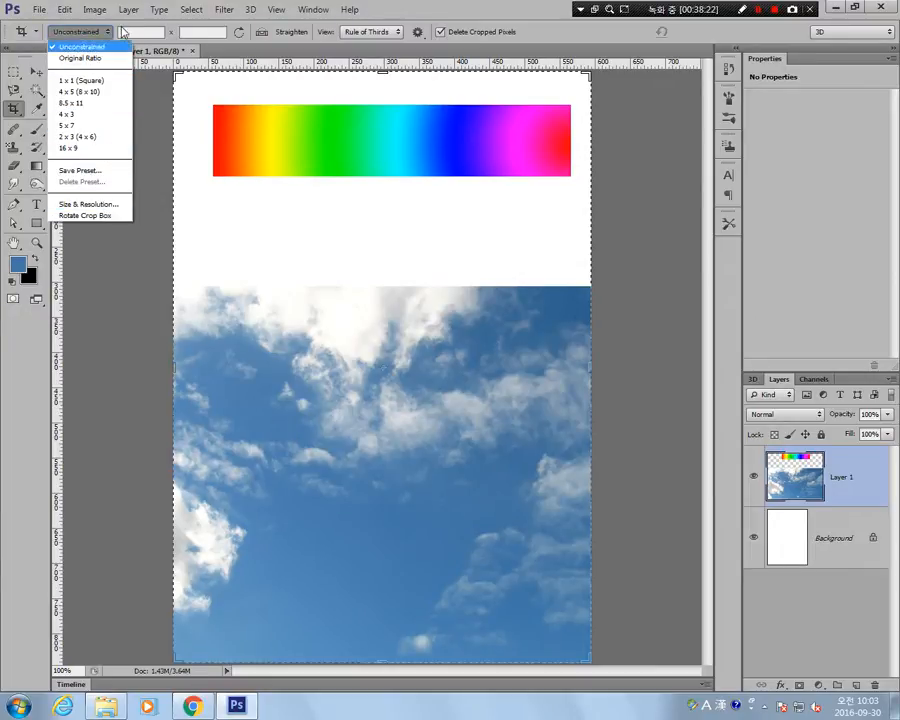
left_click(88, 31)
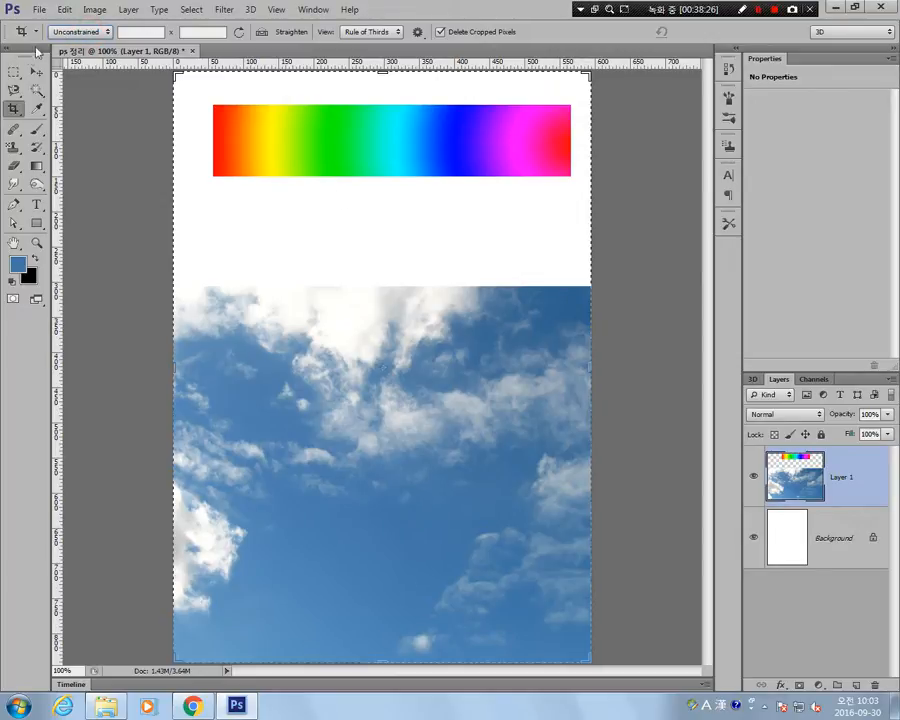
left_click_drag(208, 103, 579, 183)
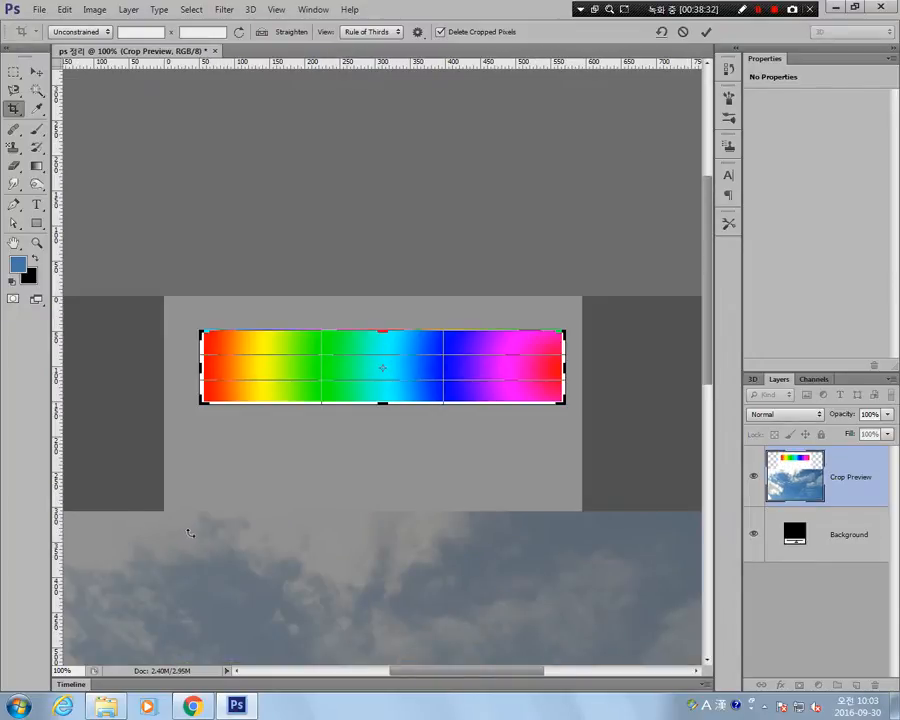
key("Escape")
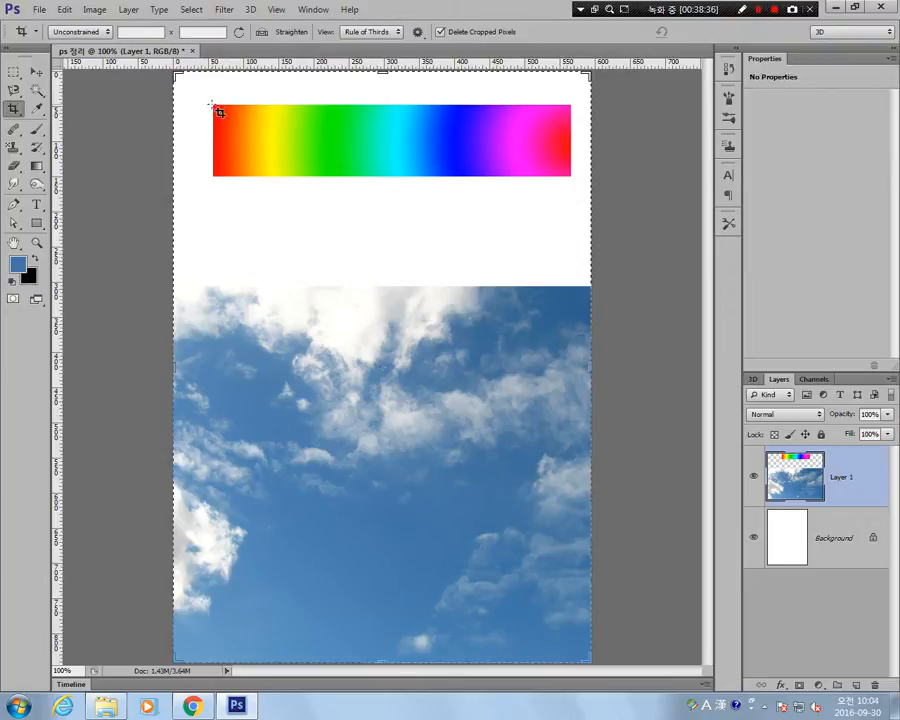
left_click_drag(220, 112, 577, 184)
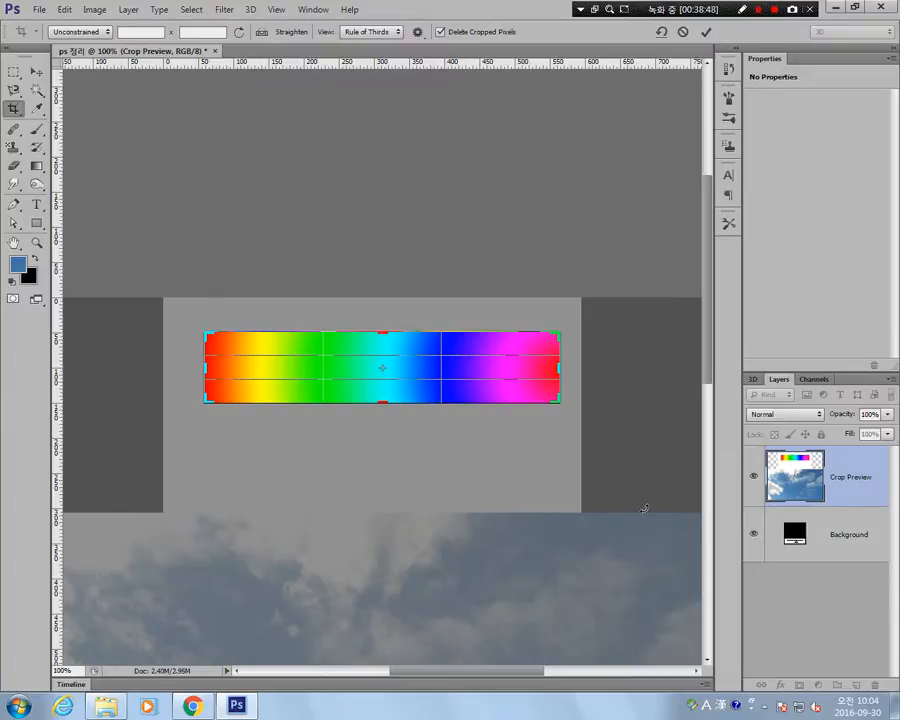
key("Return")
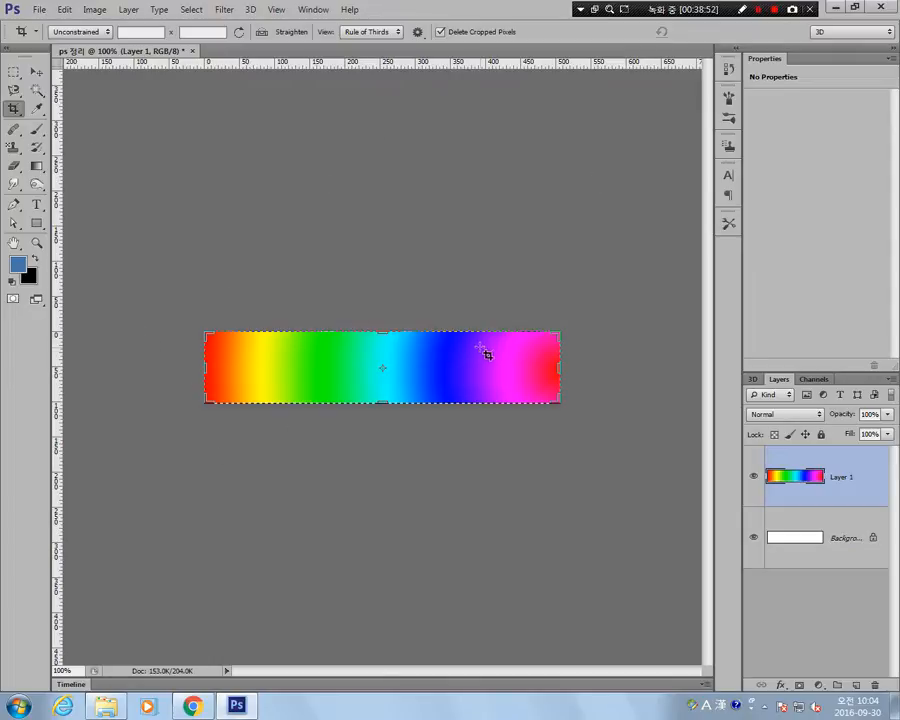
key("ctrl+z")
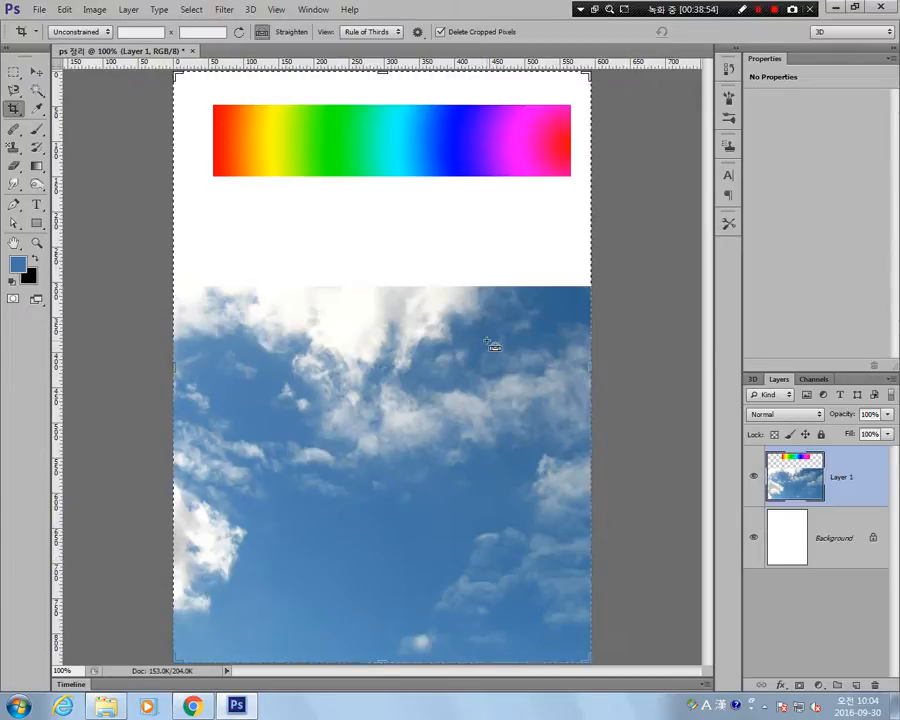
Check the full image's pixel dimensions, document size and resolution in Image Size.
left_click(94, 9)
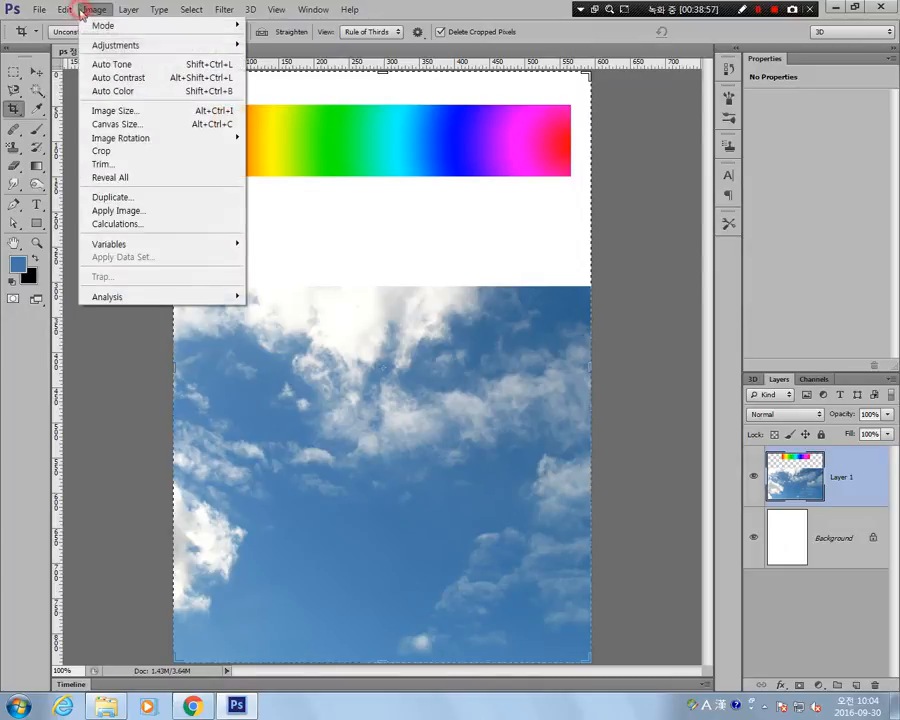
left_click(129, 113)
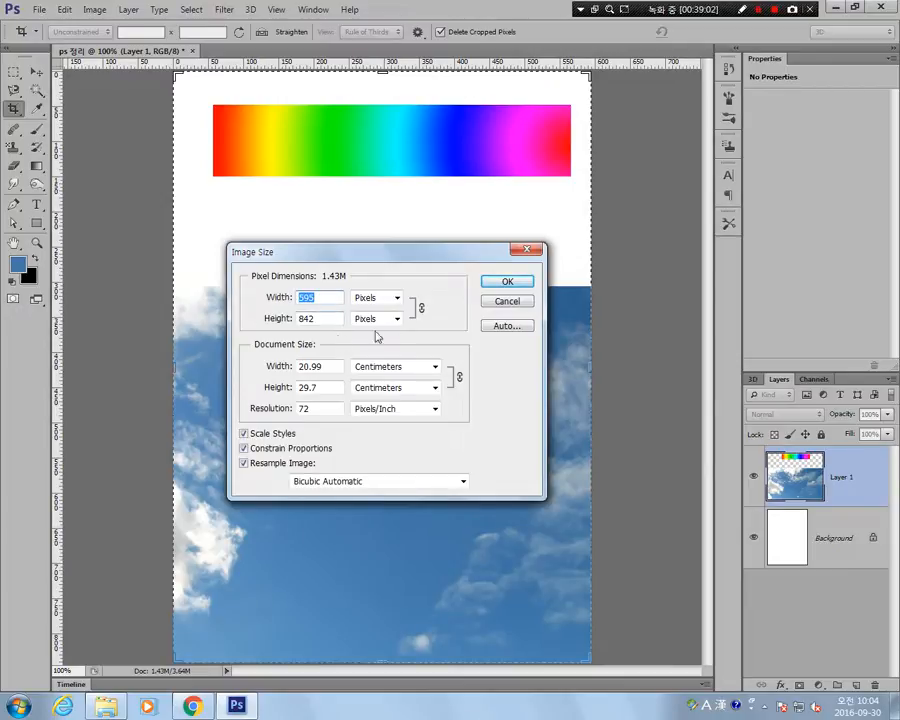
left_click(506, 301)
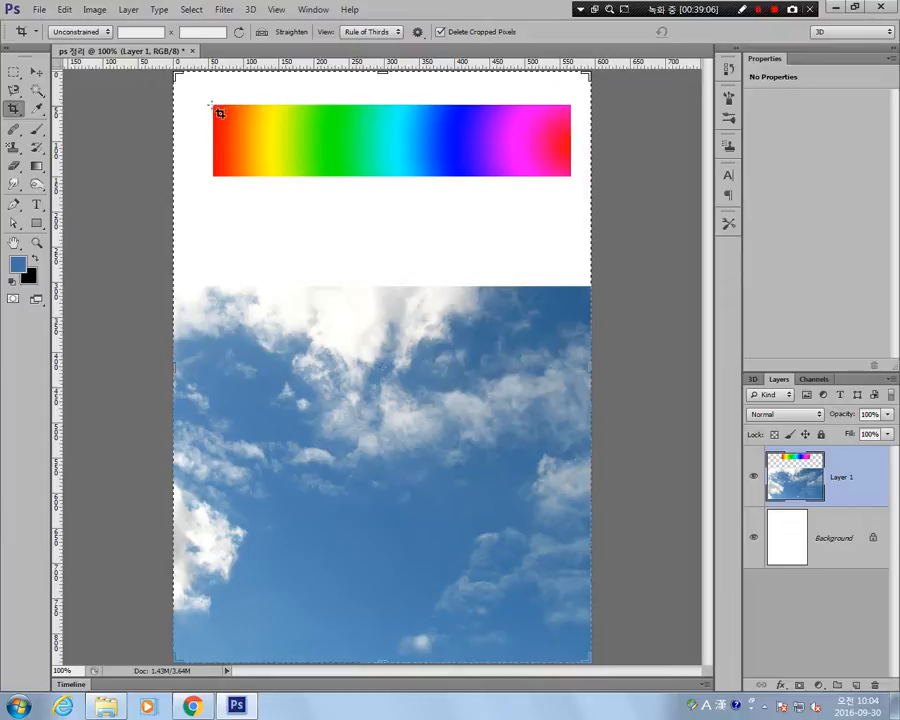
Crop the image again so that only the rainbow gradient bar is kept.
left_click_drag(221, 113, 574, 184)
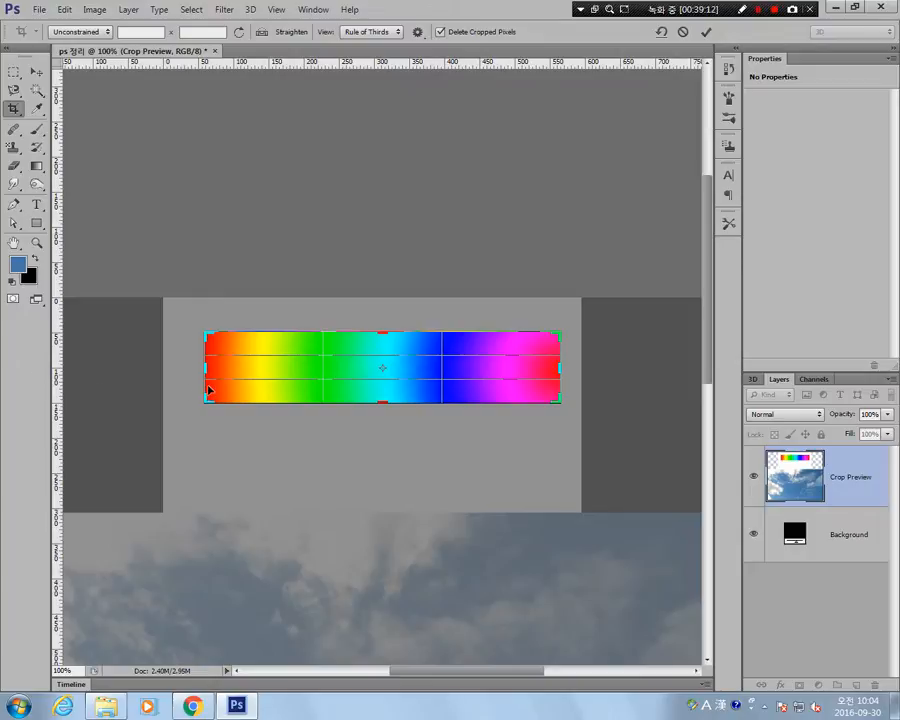
key("Return")
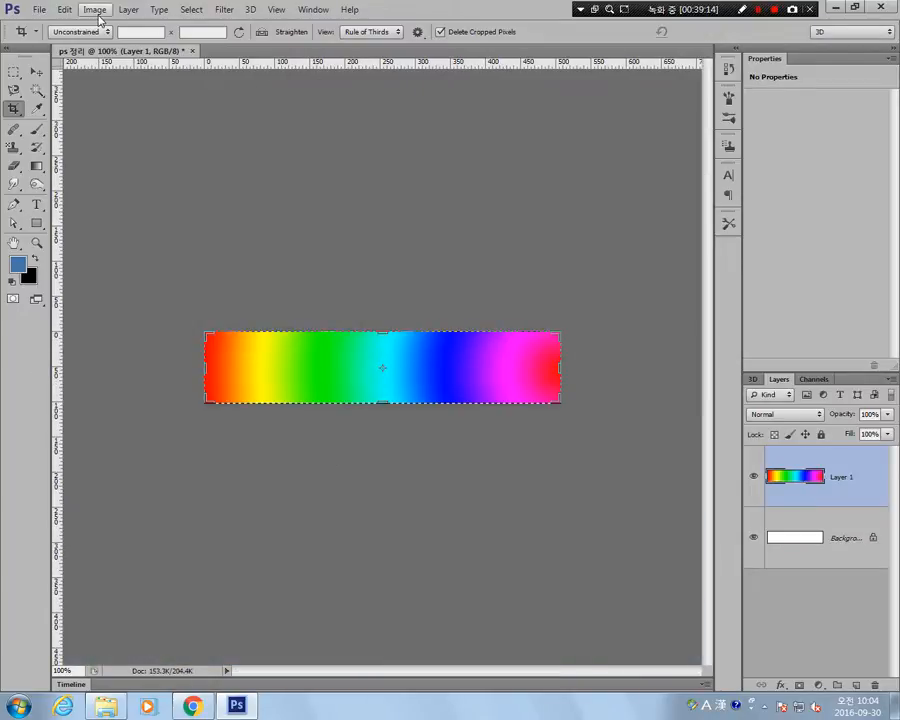
Check the cropped image's pixel dimensions and resolution in Image Size, with the document size shown in millimeters.
left_click(99, 12)
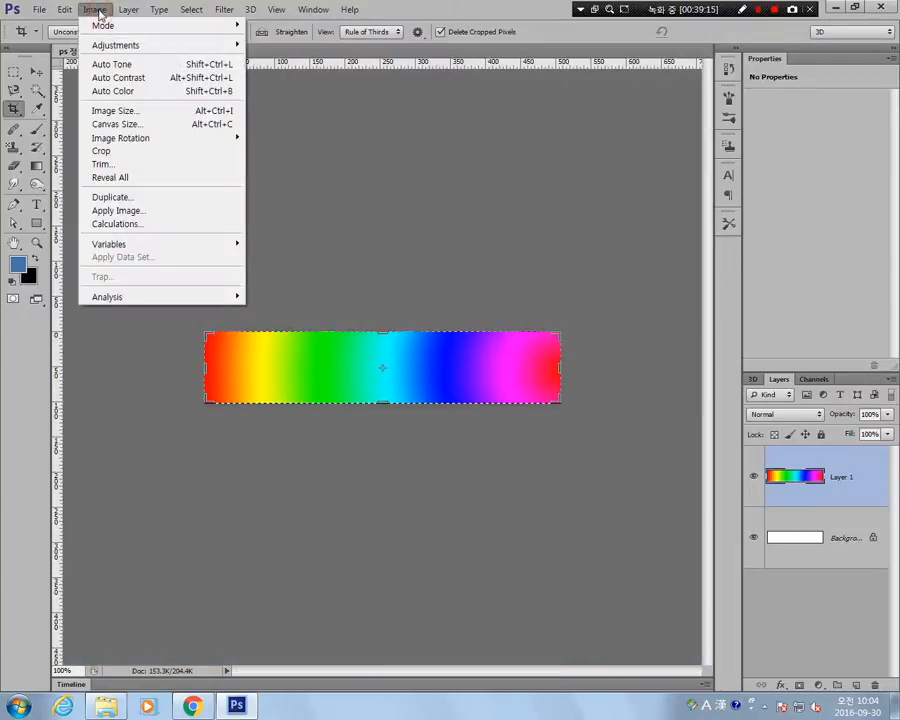
left_click(142, 111)
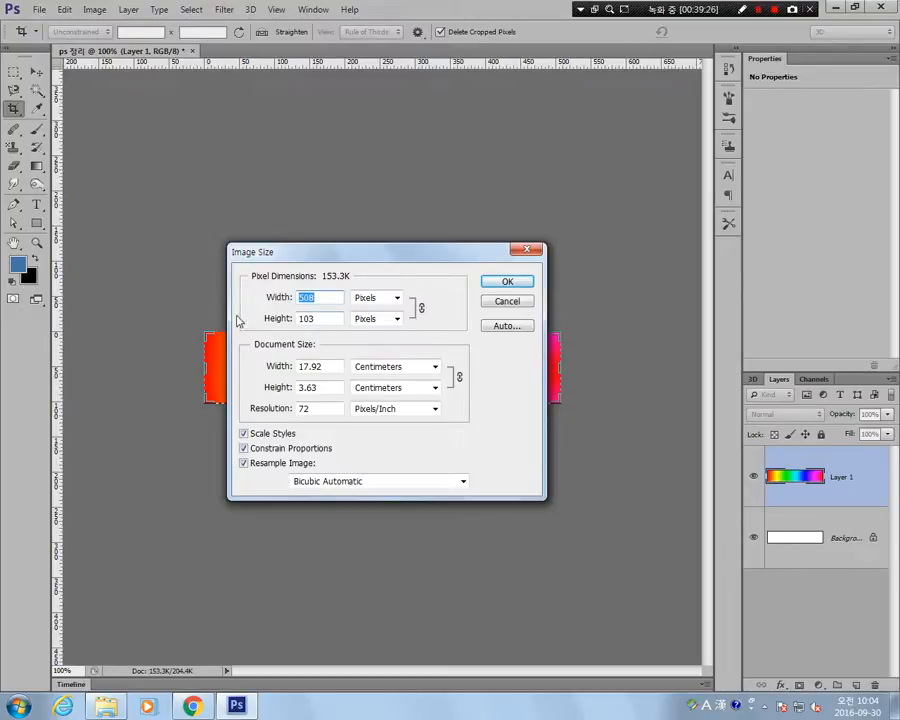
left_click(434, 367)
left_click(428, 414)
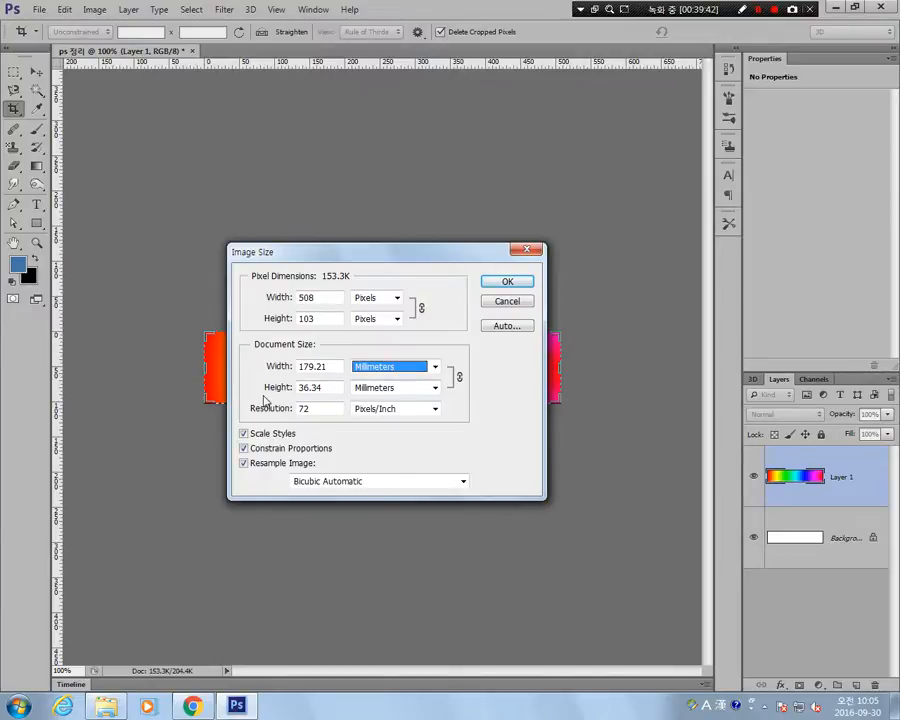
left_click(507, 284)
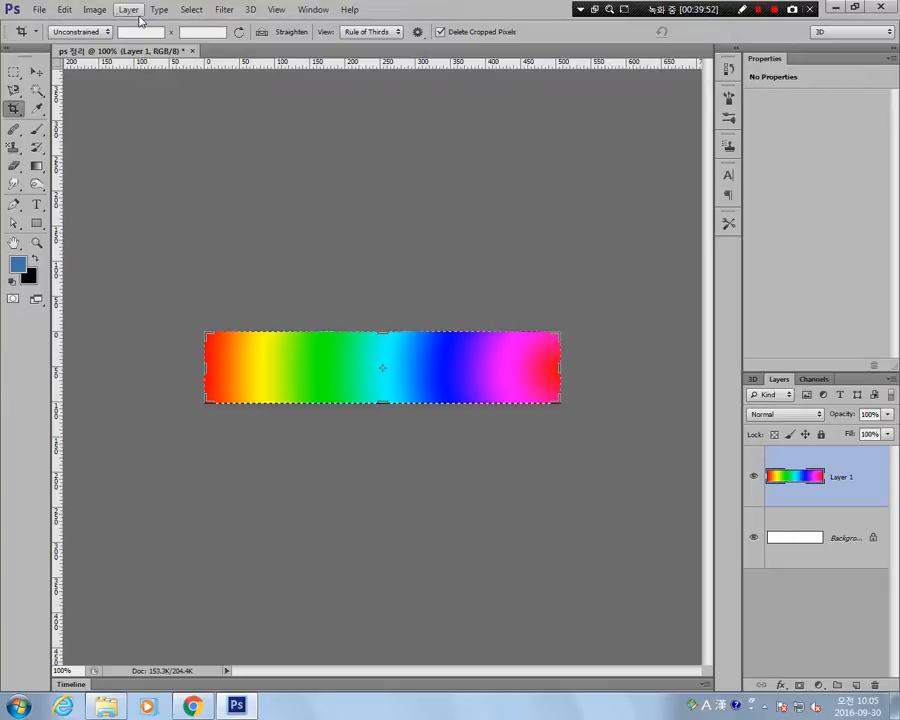
Undo the crop to the rainbow gradient bar to restore the full image.
left_click(13, 108)
left_click(13, 111)
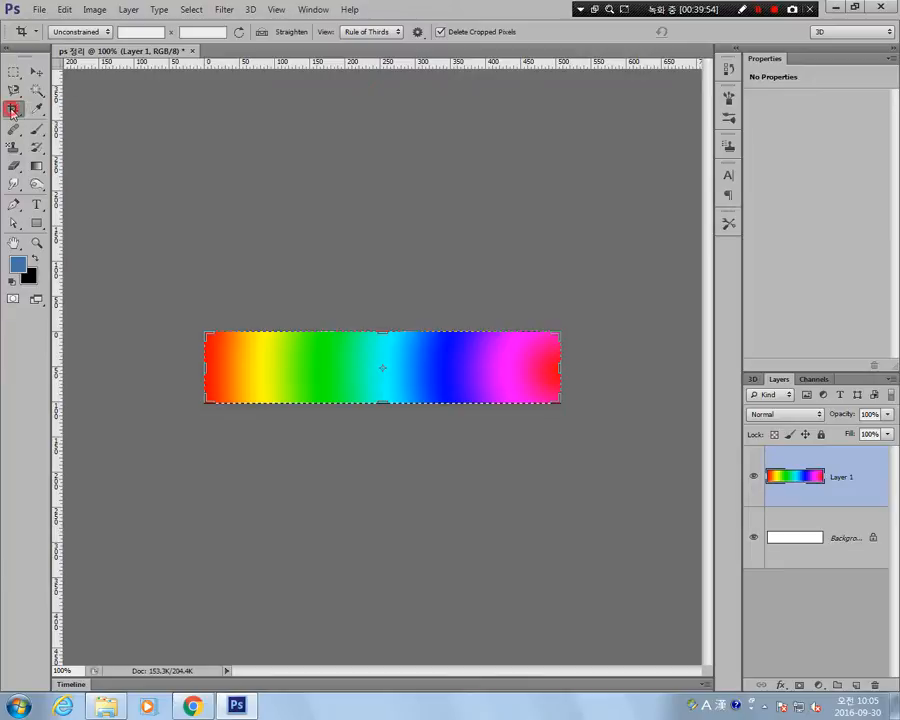
key("ctrl+z")
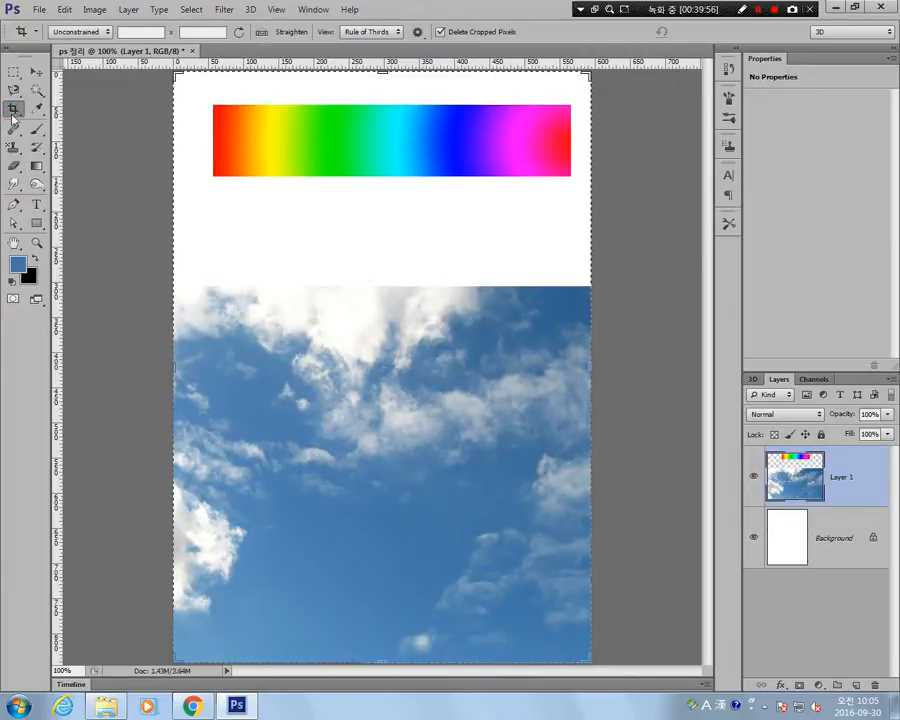
Outline the rainbow gradient bar with a four-corner Perspective Crop grid, placing one point on each corner of the bar.
left_click(13, 110)
left_click(90, 120)
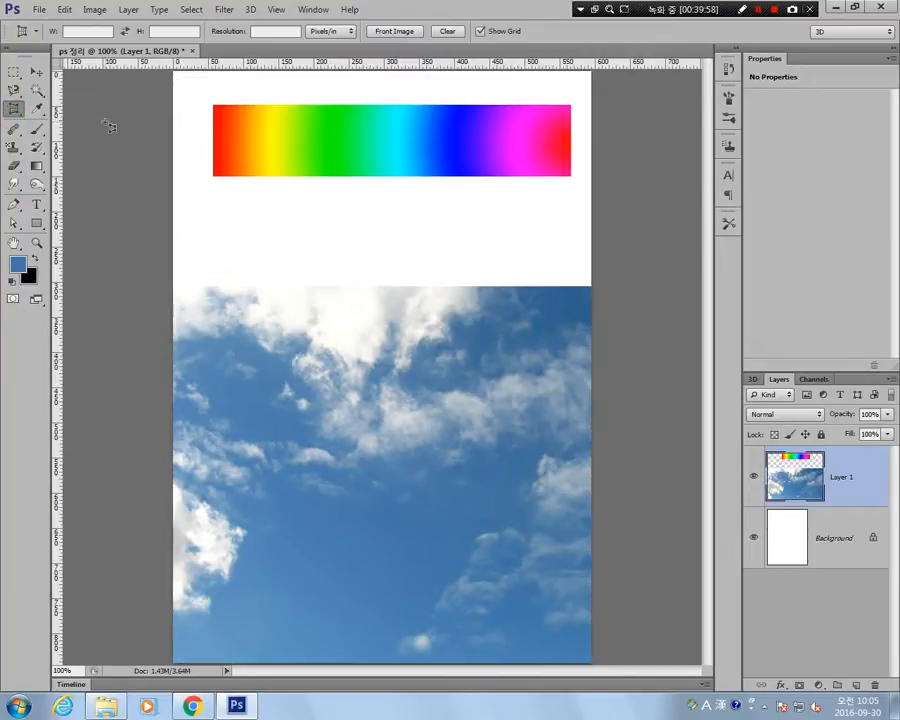
left_click(214, 105)
left_click(214, 177)
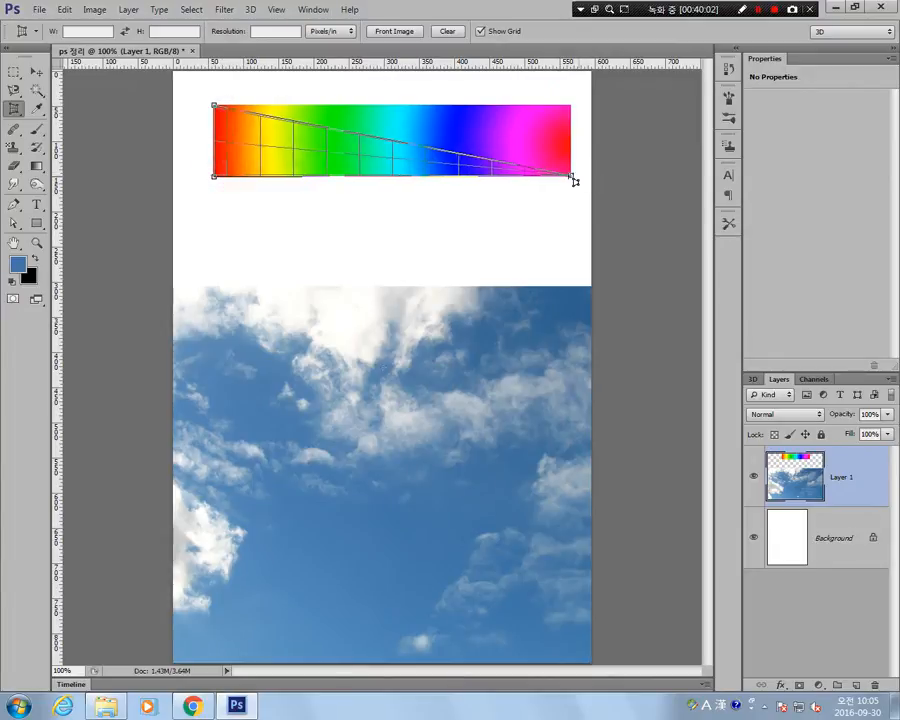
left_click(570, 176)
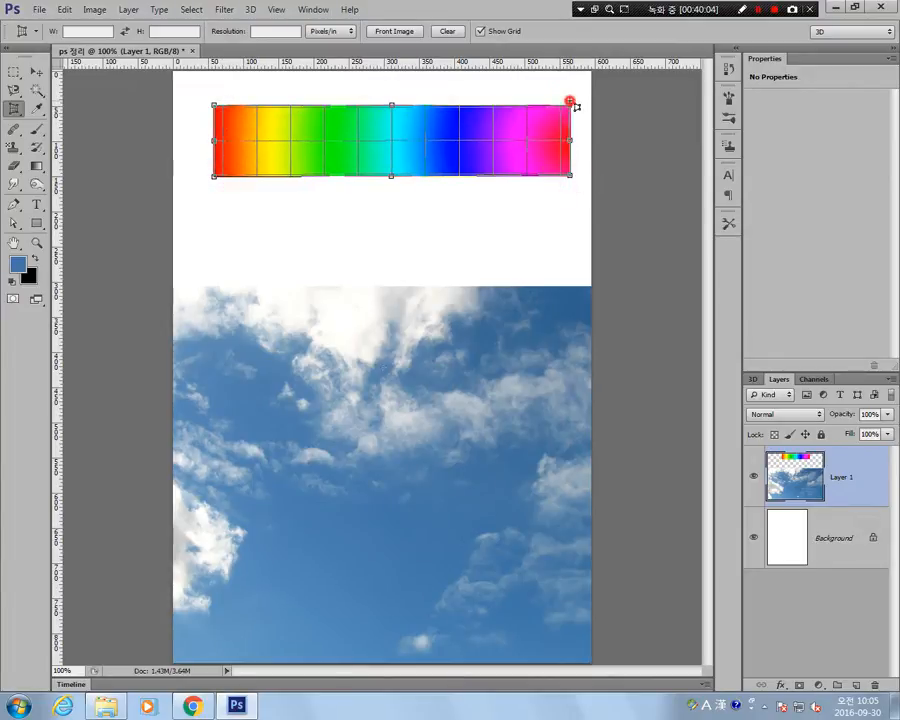
left_click(570, 105)
Extend the perspective crop grid below the rainbow bar, pull its lower-right corner inward, widen its right side, and cancel the crop.
left_click_drag(396, 175, 392, 254)
left_click_drag(570, 253, 467, 211)
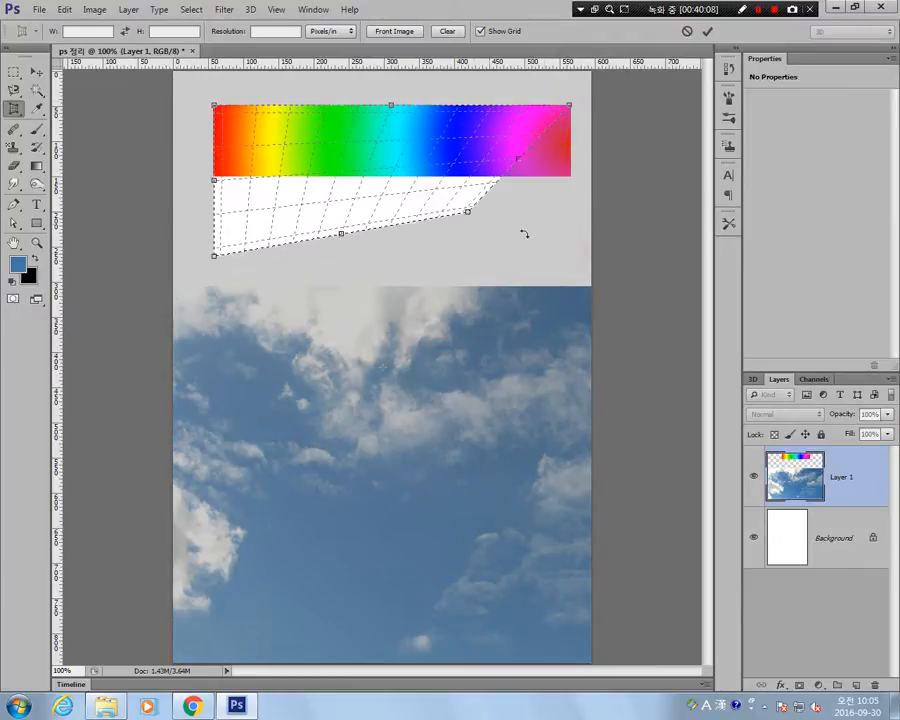
left_click_drag(557, 198, 557, 198)
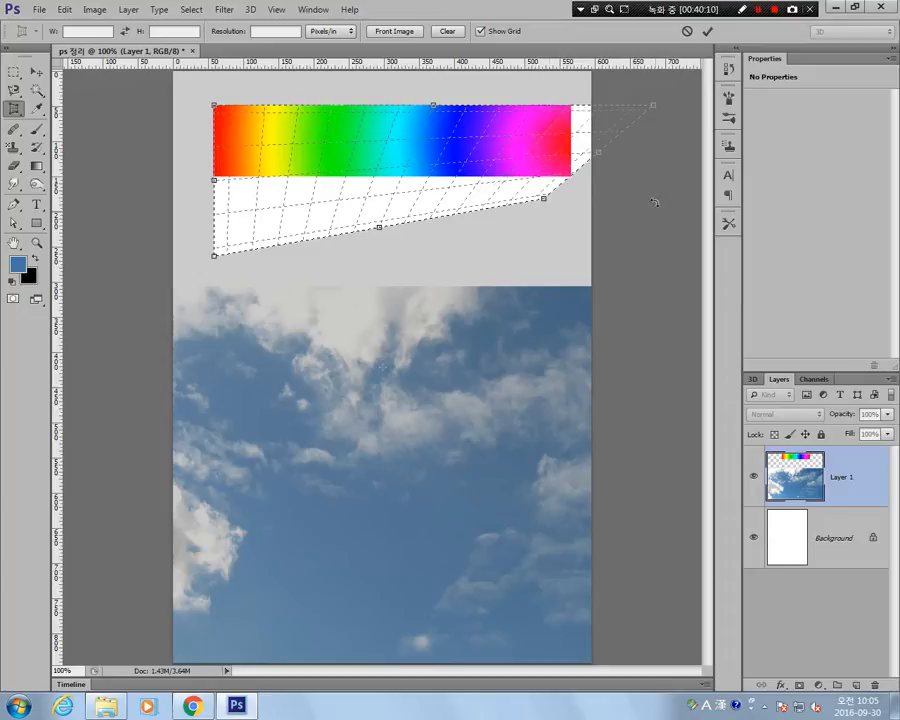
key("Escape")
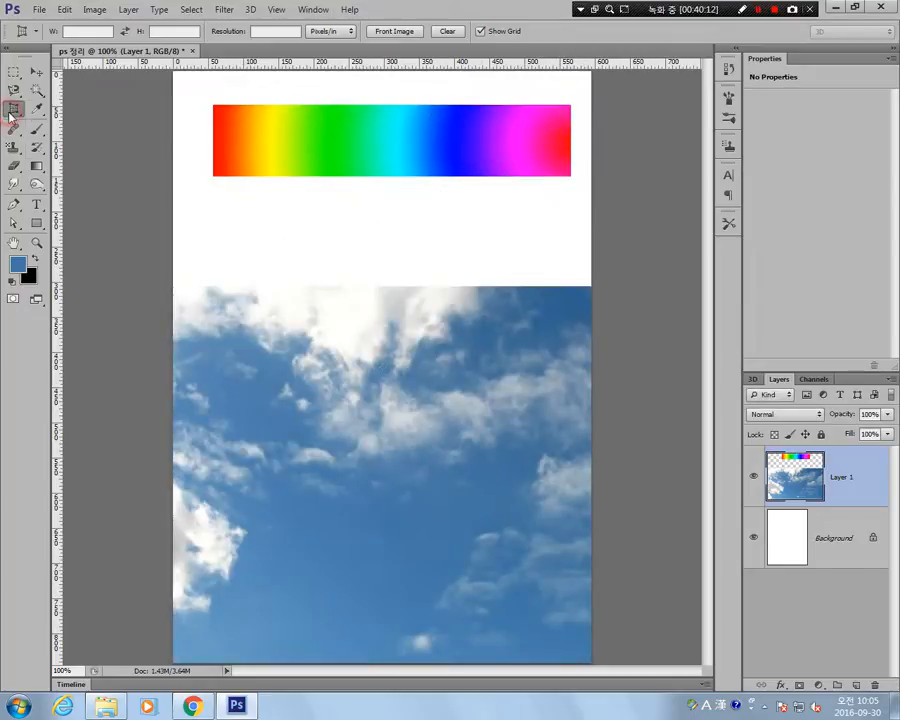
Draw three rectangular slices with the Slice Tool: a tall one over the rainbow bar, a wide one below the bar, and one across the sky.
right_click(11, 113)
left_click(104, 135)
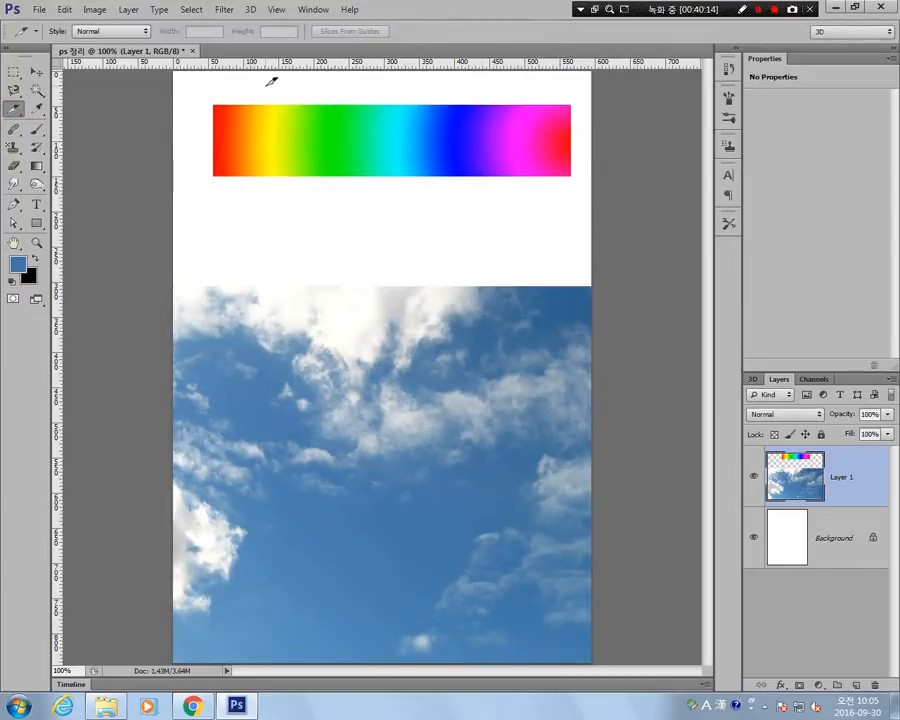
left_click_drag(265, 86, 367, 323)
left_click_drag(481, 188, 231, 235)
left_click_drag(193, 410, 529, 476)
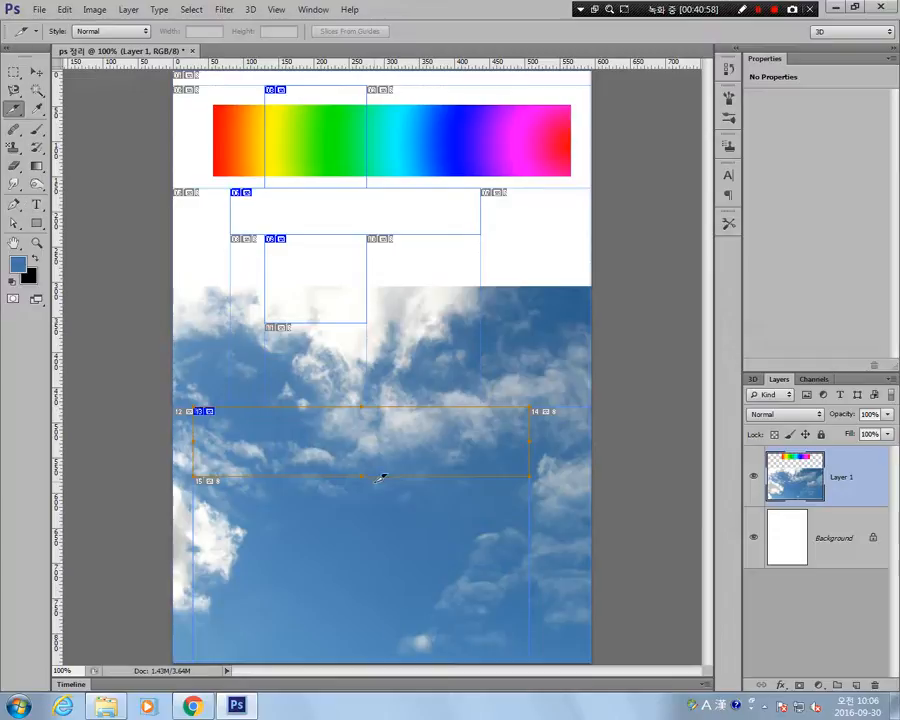
Draw a roughly square slice in the lower sky and, with the Slice Select Tool, shift the tall rainbow slice slightly down and right.
left_click_drag(391, 513, 290, 606)
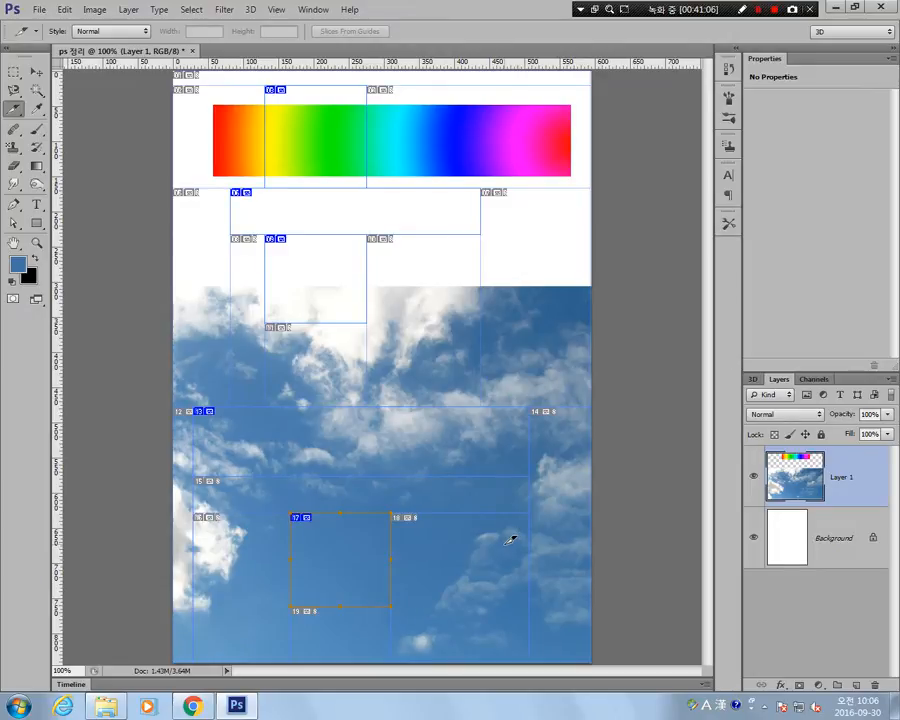
left_click(14, 107)
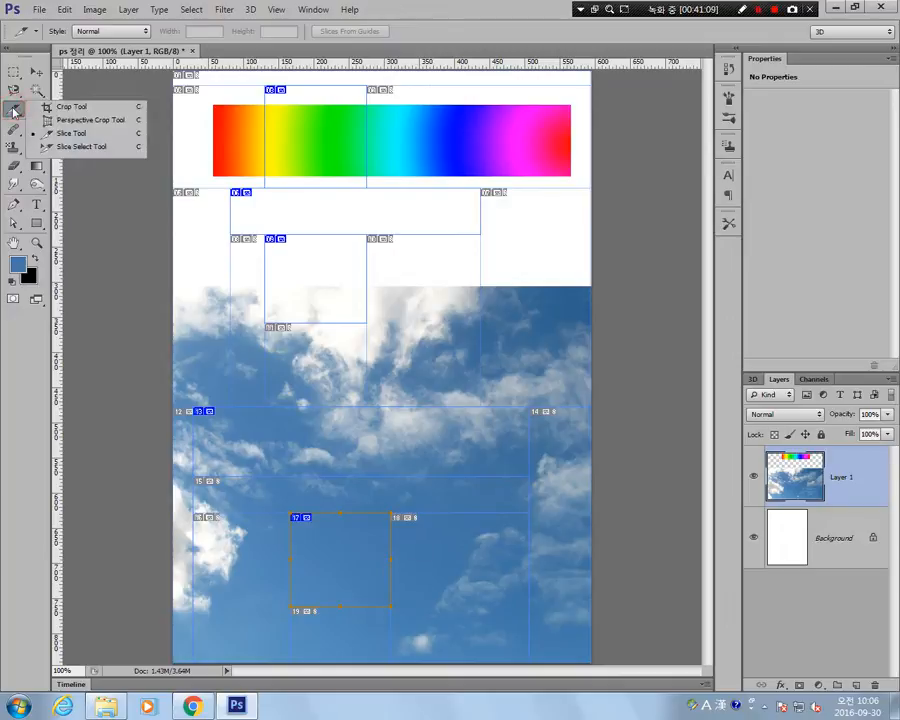
left_click(105, 149)
left_click(268, 248)
left_click(437, 292)
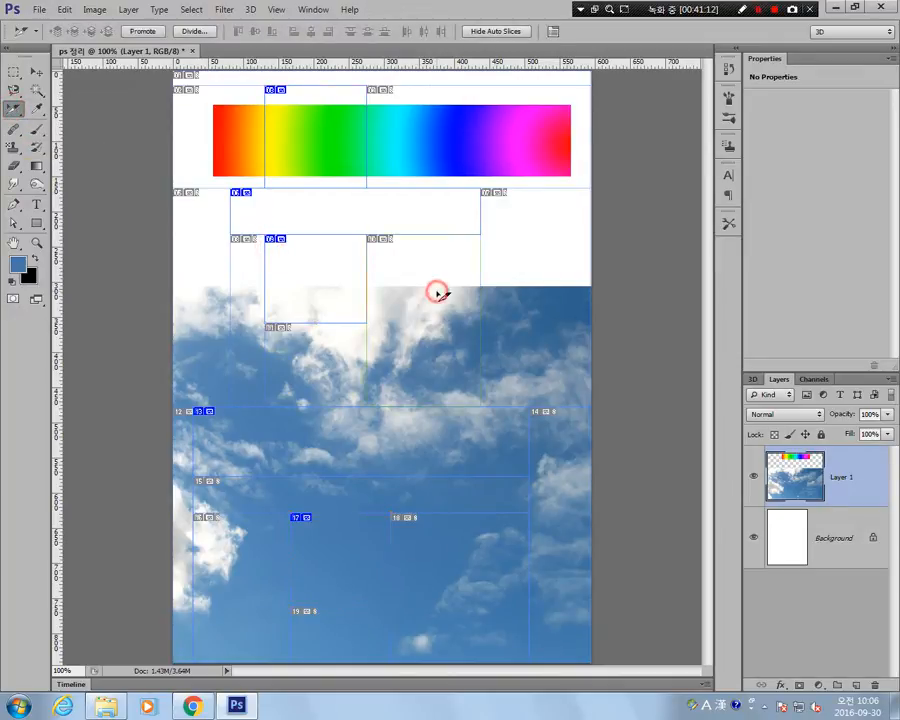
left_click(529, 324)
left_click(380, 240)
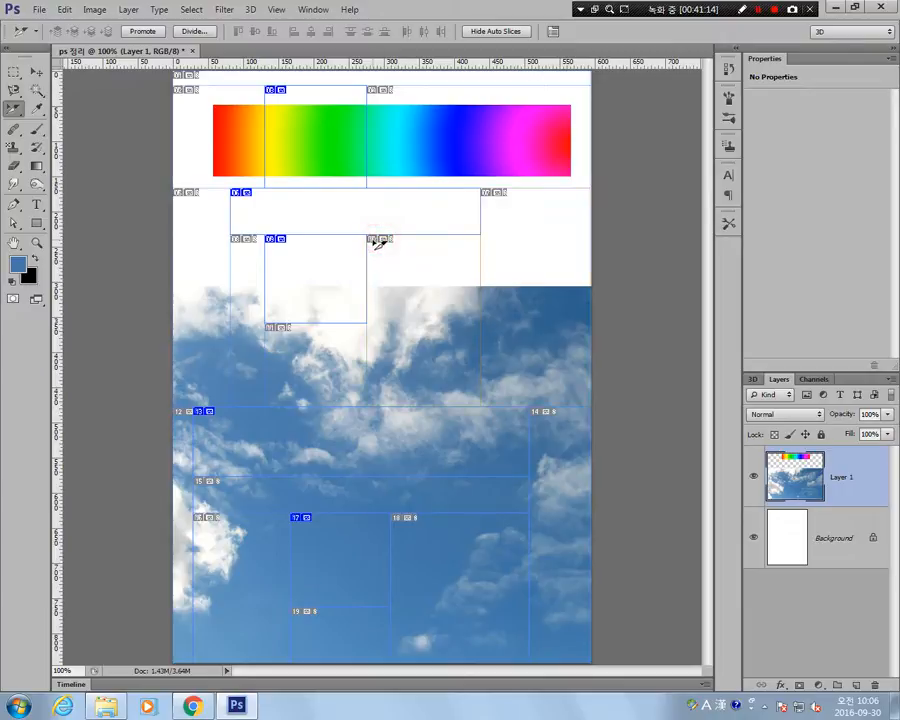
left_click(354, 293)
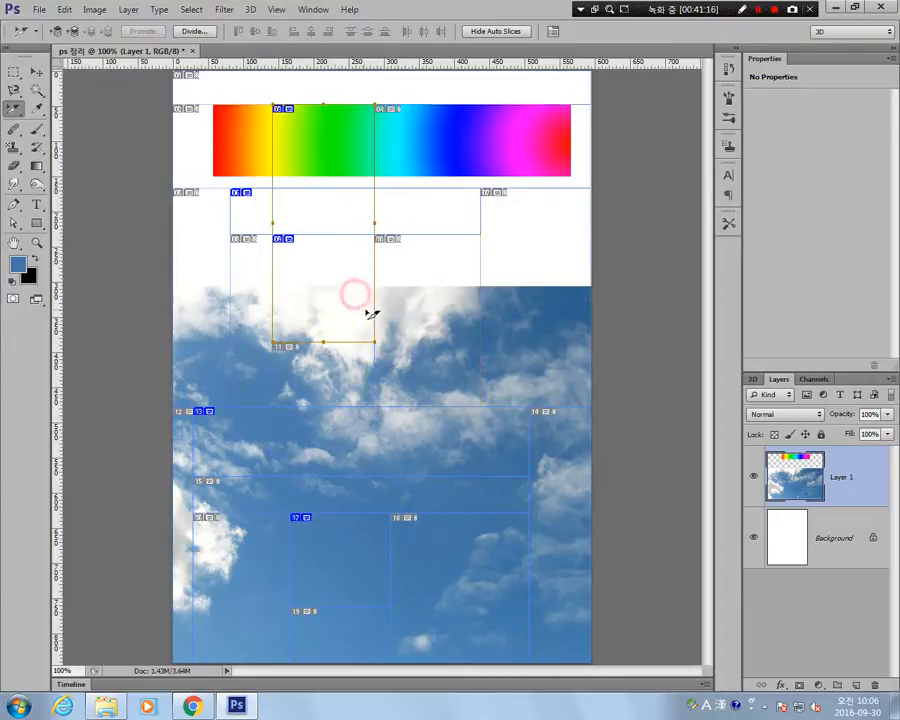
Extend the tall slice over the rainbow bar further down into the clouds and widen it to the right.
left_click(340, 364)
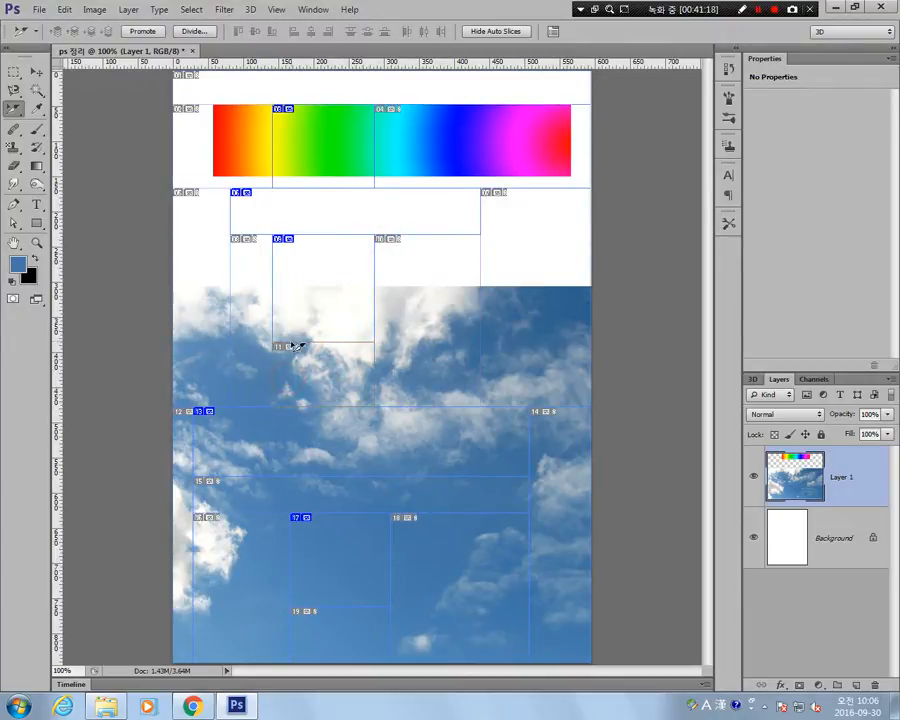
left_click(284, 343)
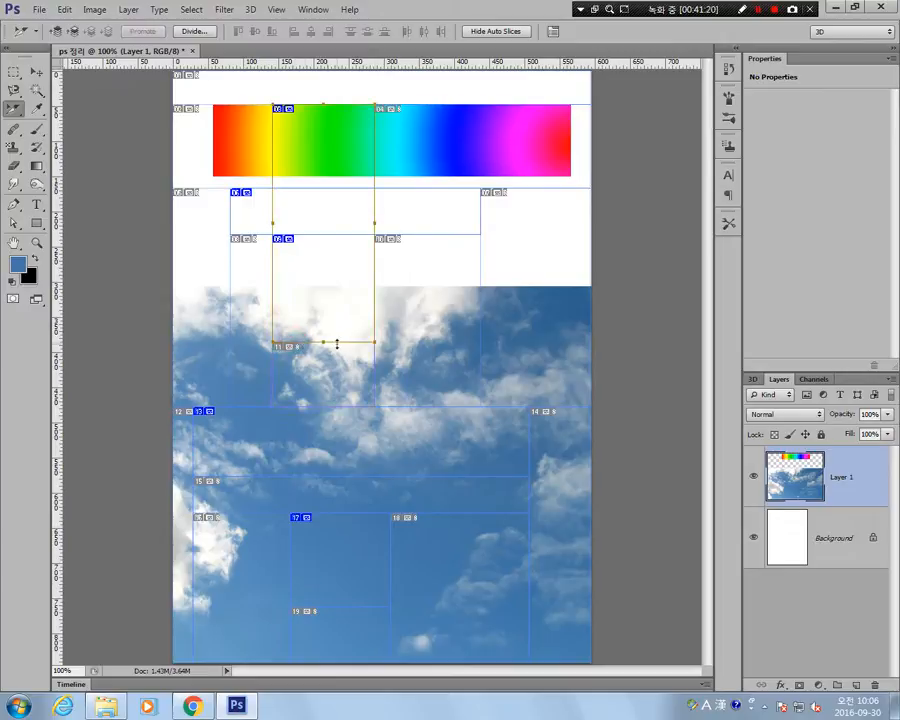
left_click_drag(322, 342, 322, 370)
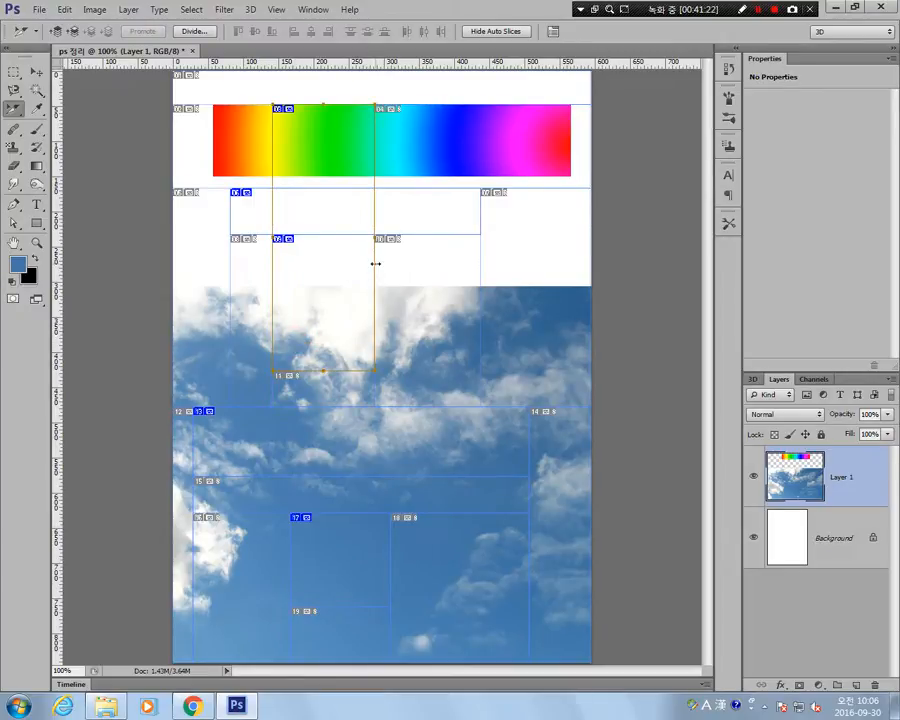
left_click_drag(375, 263, 411, 257)
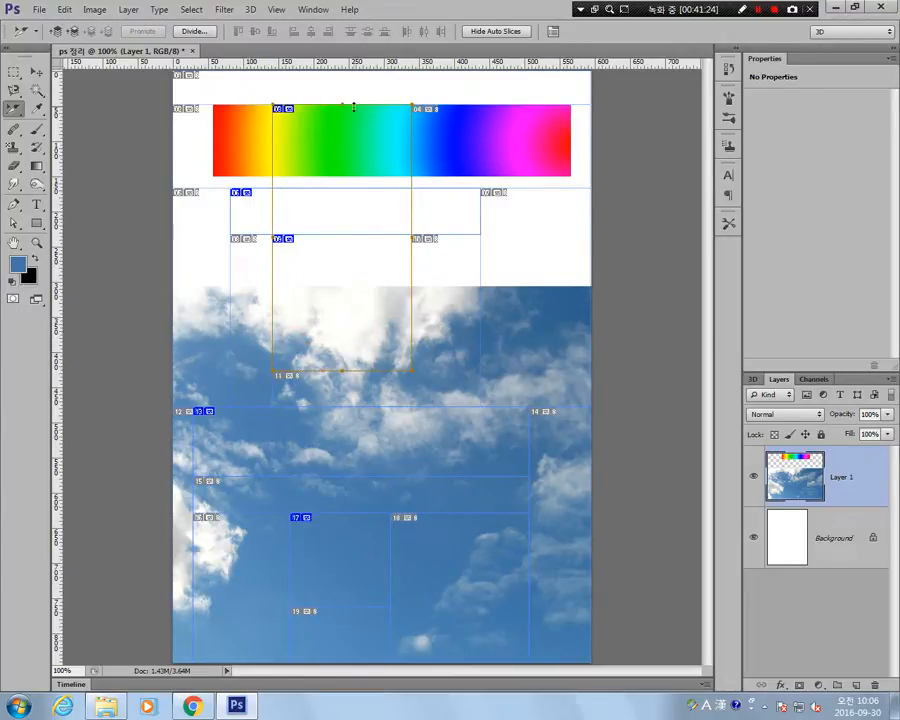
Move the wide slice below the rainbow bar to the right, and resize it narrower and taller so it reaches into the clouds.
left_click(538, 191)
left_click_drag(455, 195, 491, 194)
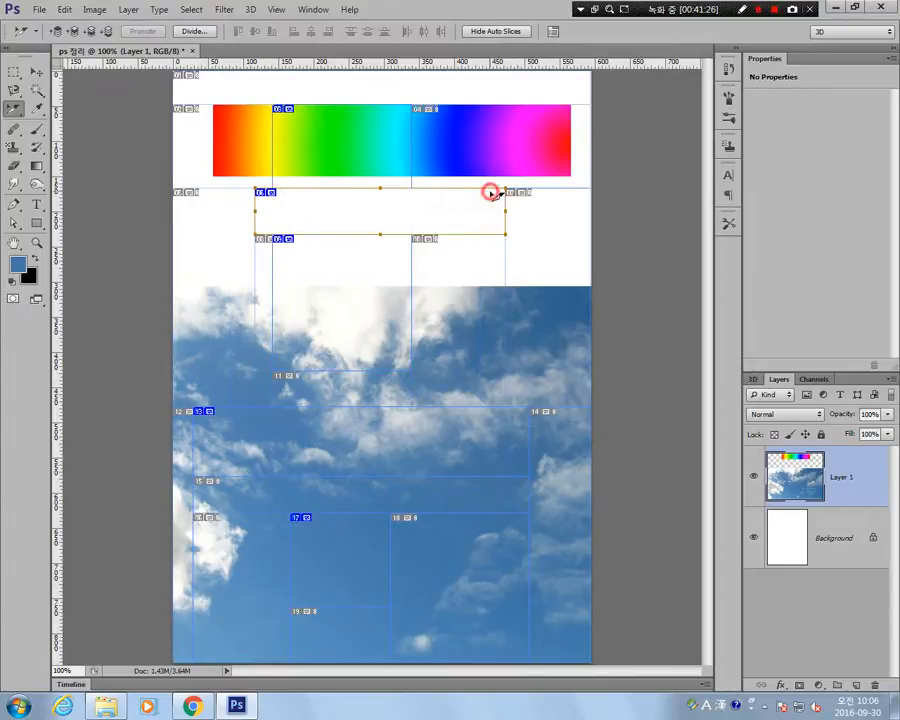
double_click(530, 230)
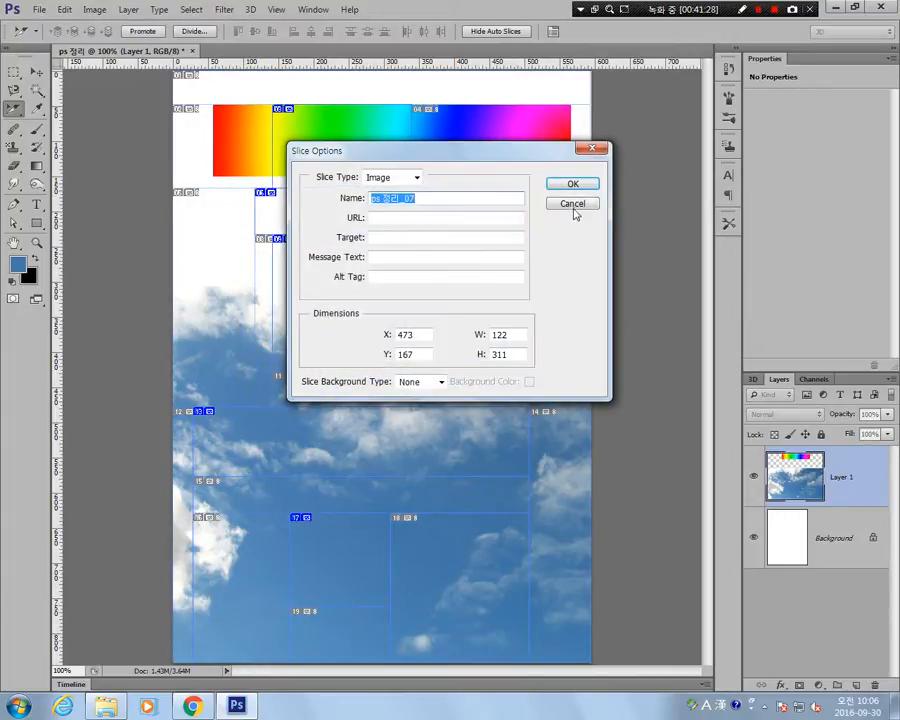
left_click(574, 209)
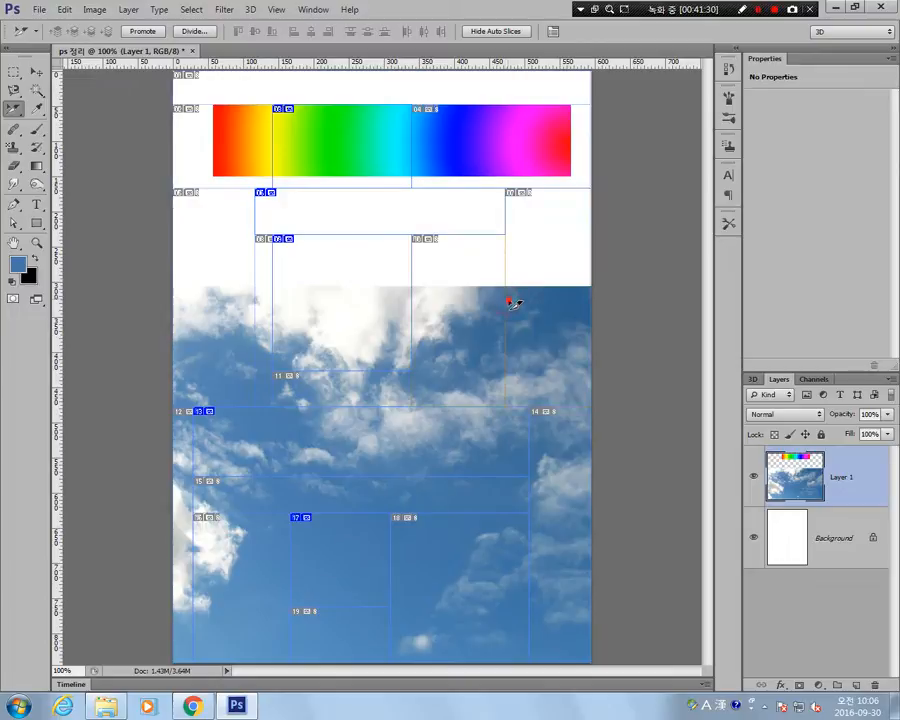
left_click(535, 190)
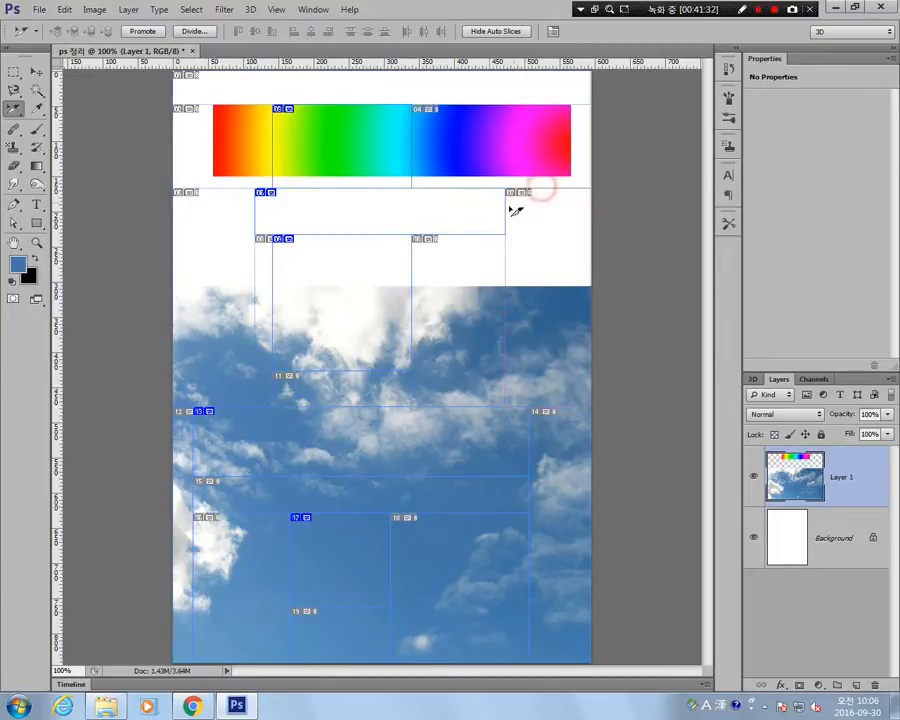
left_click(470, 232)
left_click_drag(503, 235, 446, 342)
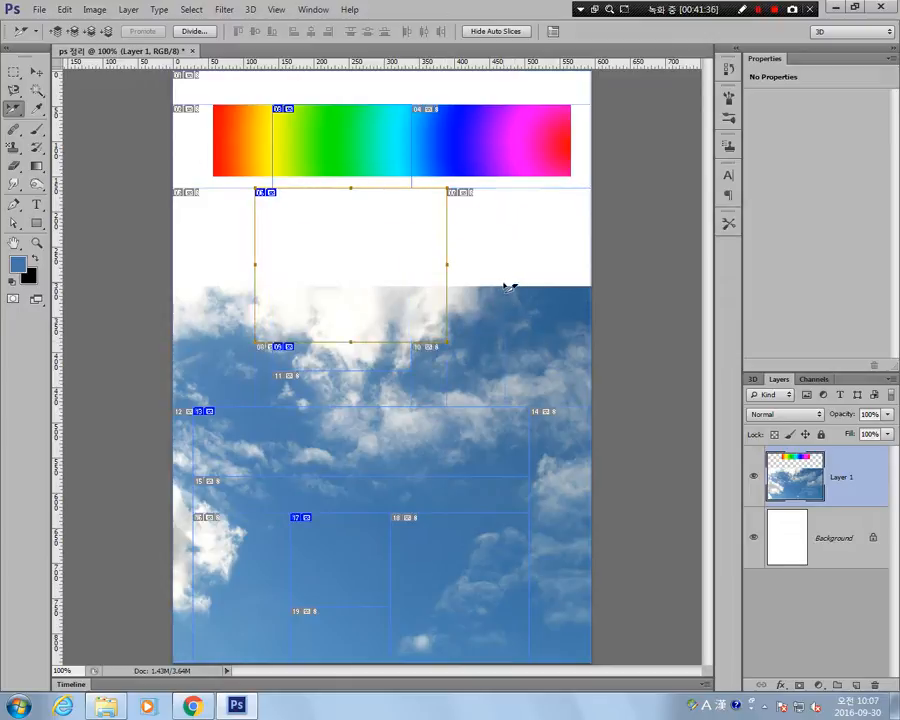
Sample several colours along the rainbow bar with the Eyedropper, including cyan and pink, finishing with orange as the foreground colour.
left_click(16, 112)
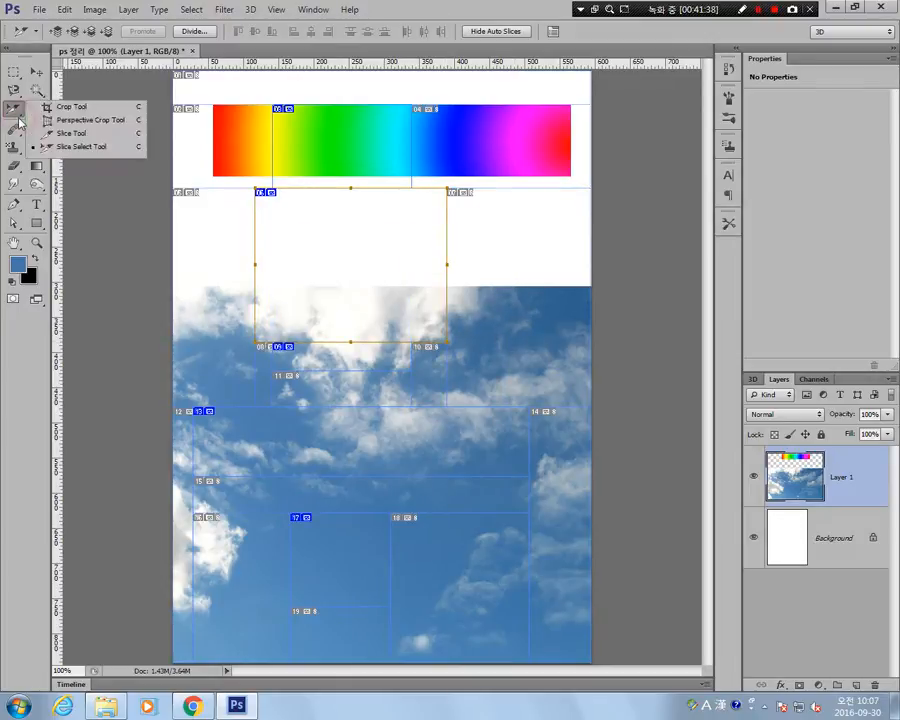
left_click(14, 113)
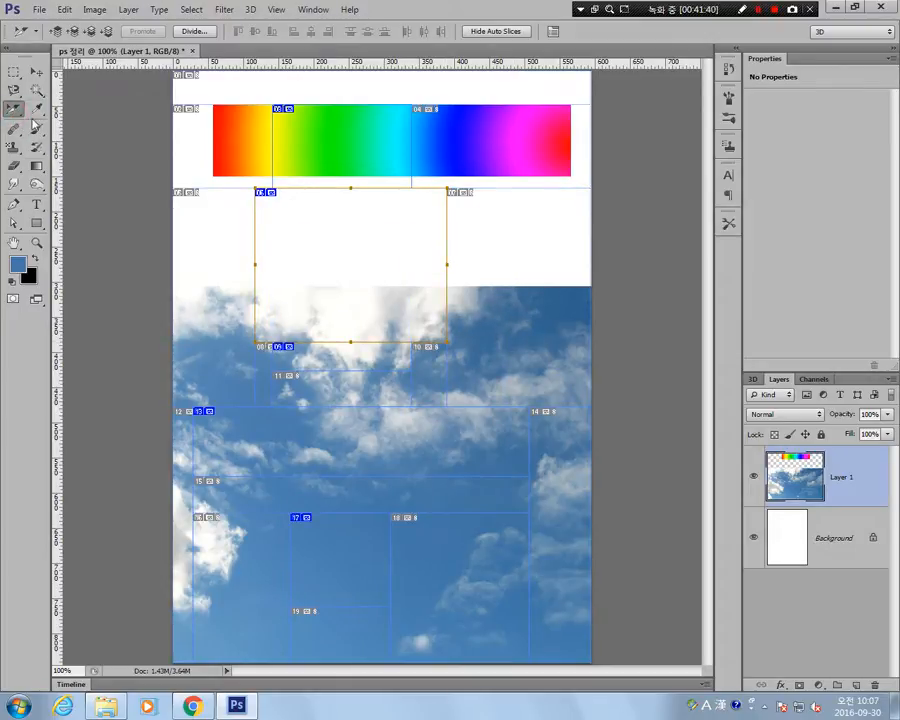
left_click(35, 110)
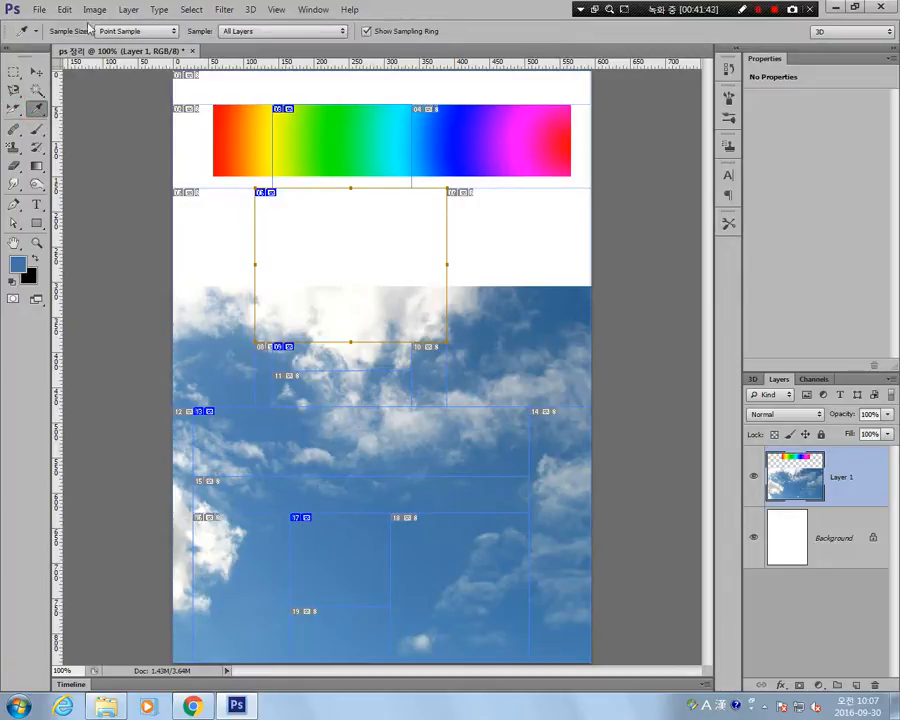
left_click_drag(250, 118, 281, 137)
left_click(325, 140)
left_click(396, 138)
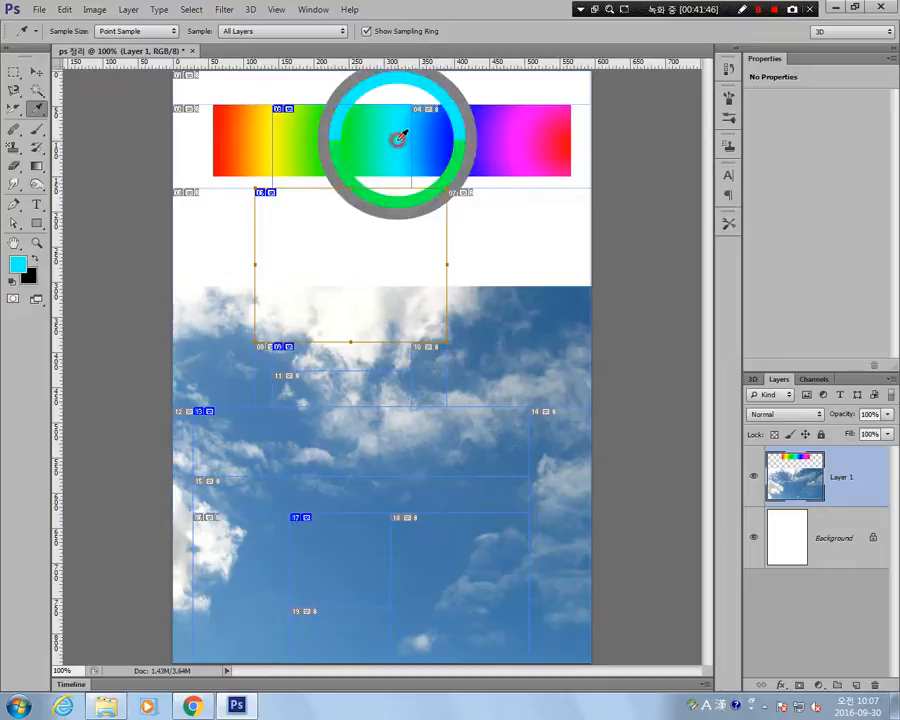
left_click(452, 150)
left_click(528, 135)
left_click(552, 131)
left_click(552, 147)
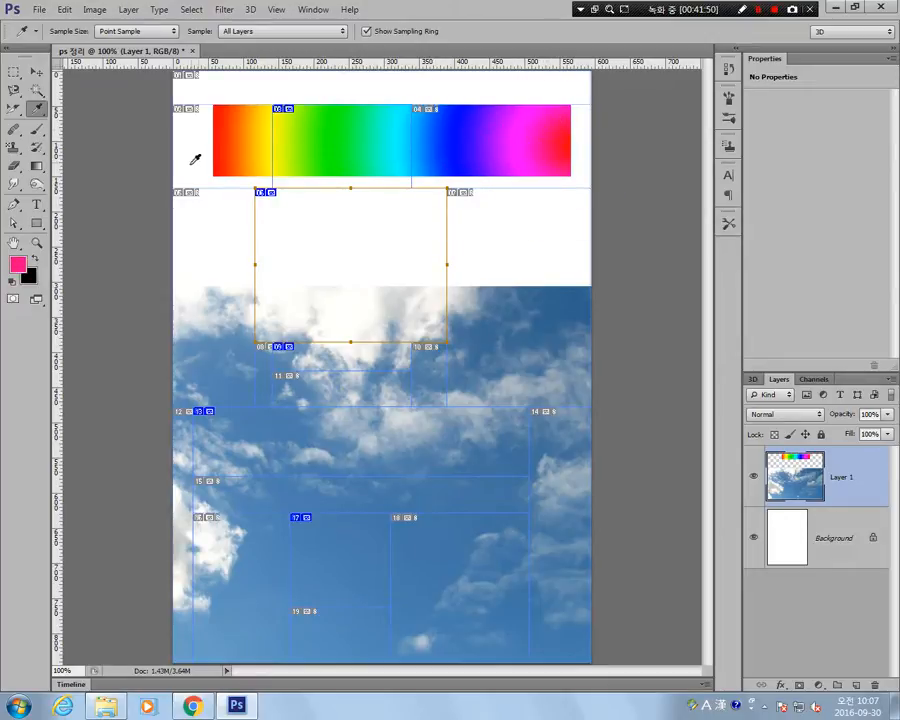
left_click(251, 135)
left_click(251, 138)
Display the colour swatches.
left_click(313, 12)
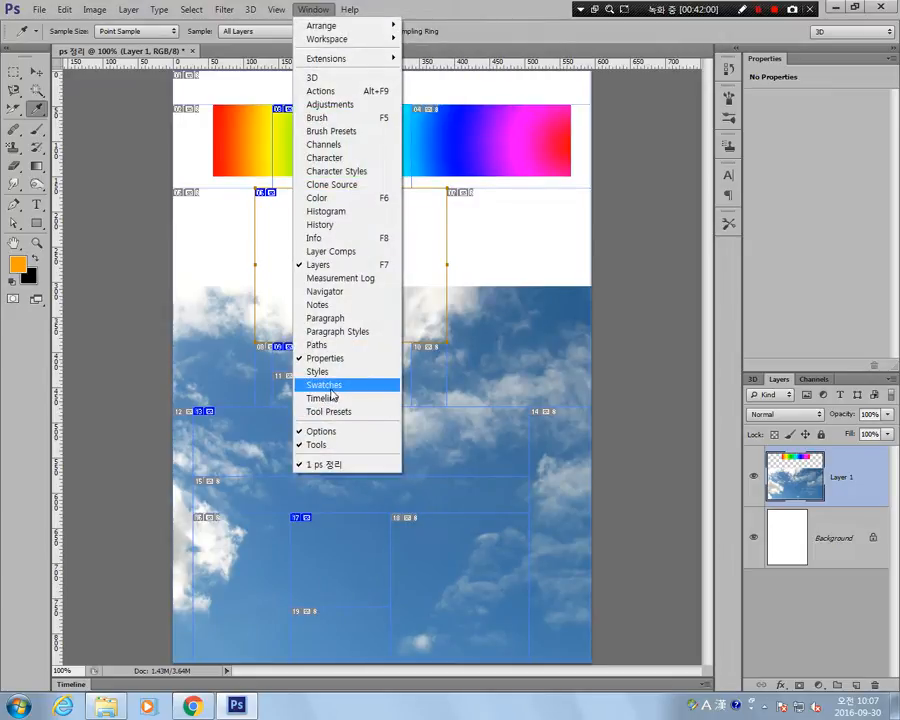
left_click(332, 386)
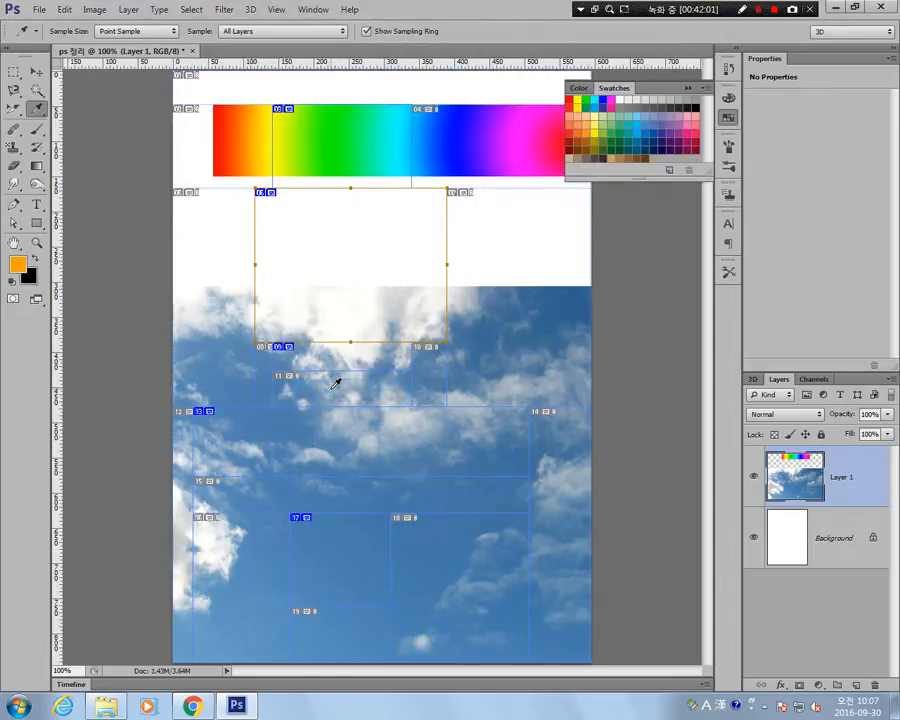
left_click(17, 266)
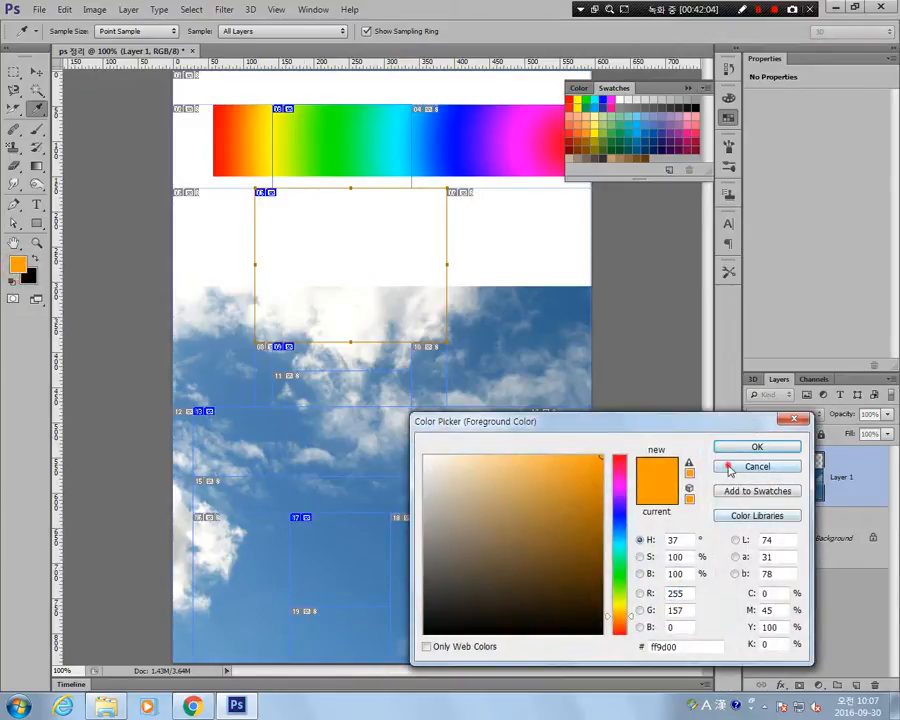
left_click(742, 462)
left_click(14, 264)
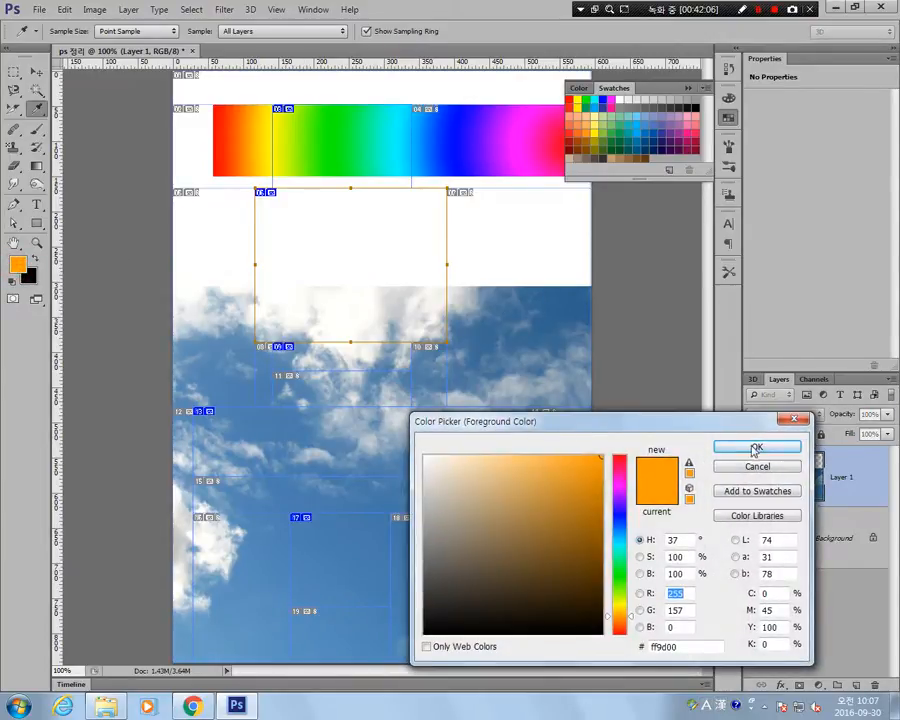
left_click(757, 468)
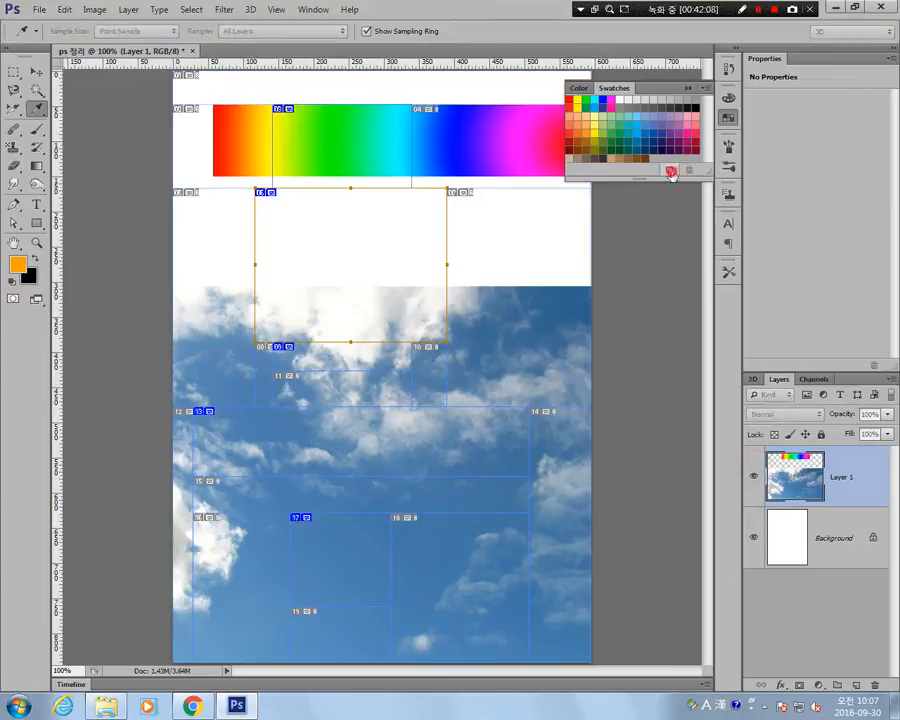
Save the orange foreground colour as a new swatch.
left_click(666, 170)
left_click(576, 237)
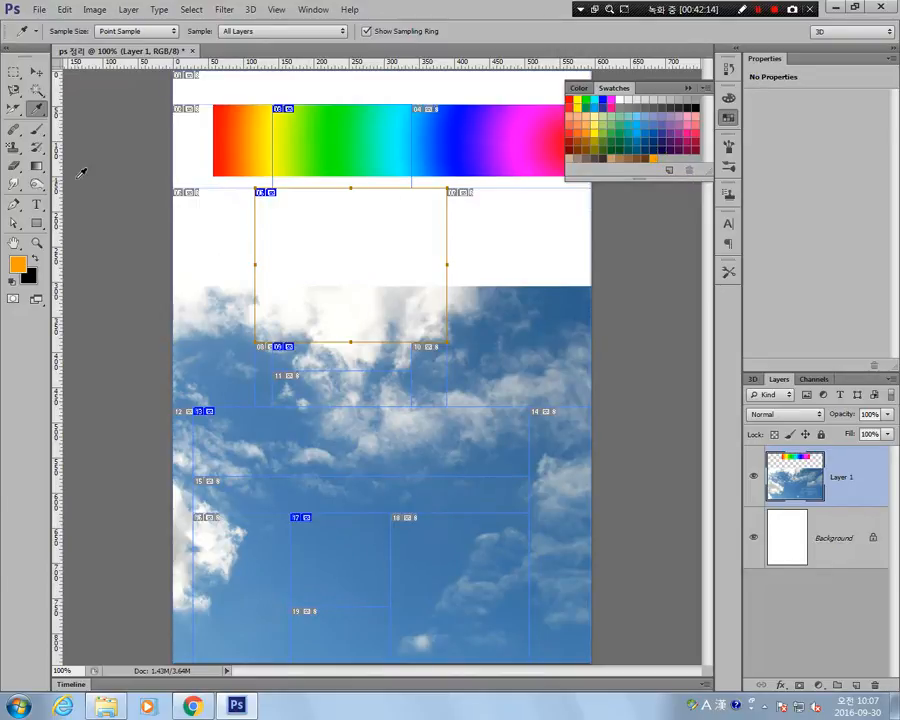
Select a rectangular area of the cloudy sky with the Rectangular Marquee, below the white area.
left_click(14, 72)
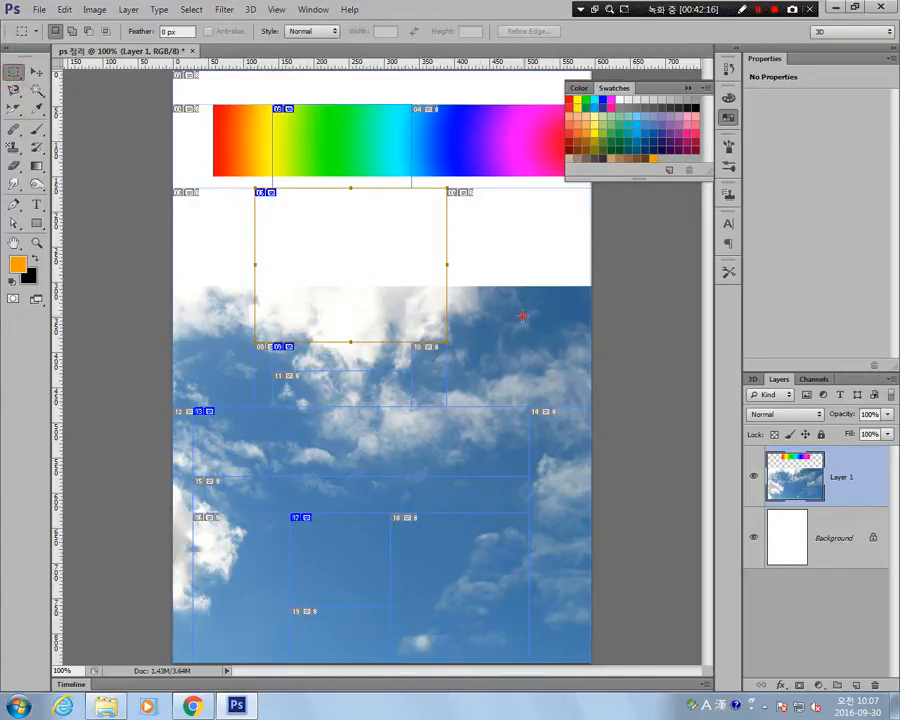
left_click_drag(330, 316, 523, 458)
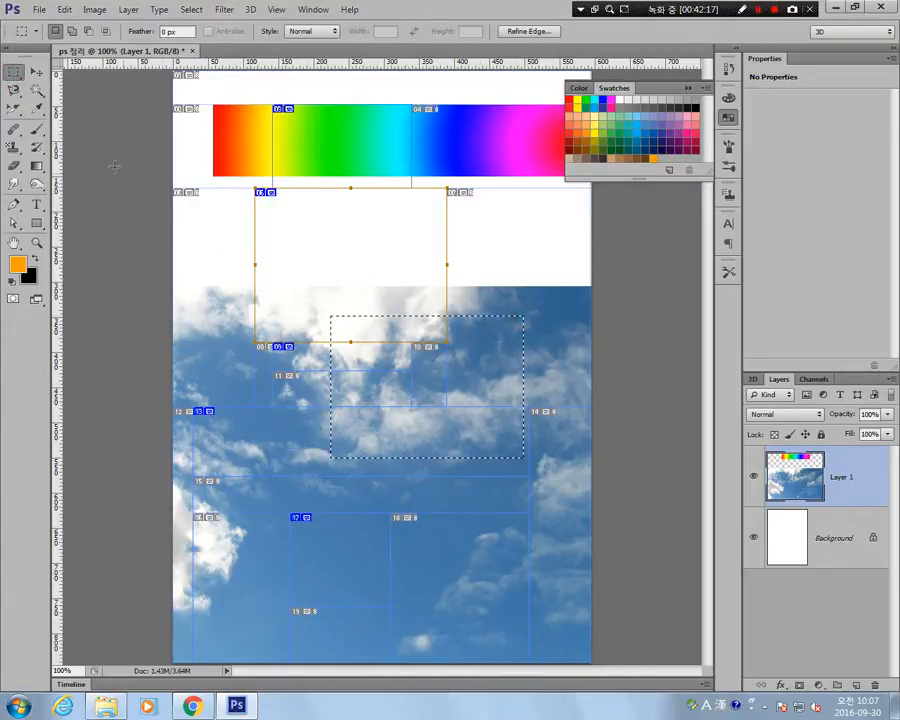
Sample a blue from the sky as the foreground colour, and switch it back to the saved orange swatch.
left_click(36, 109)
left_click(194, 374)
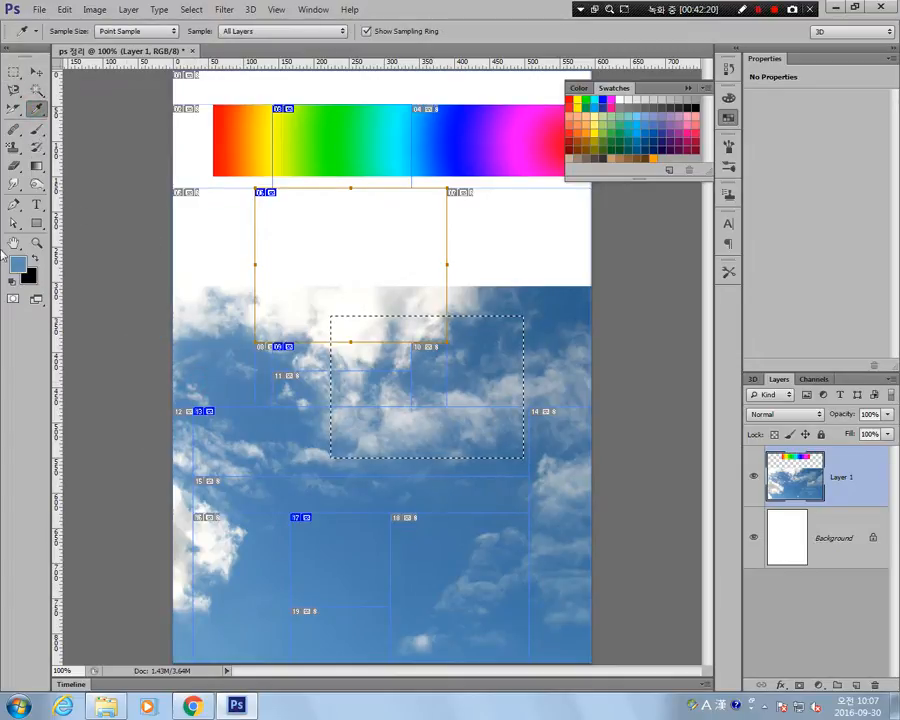
left_click(653, 158)
Create a new layer and fill the rectangular selection with orange using the Paint Bucket.
left_click(33, 170)
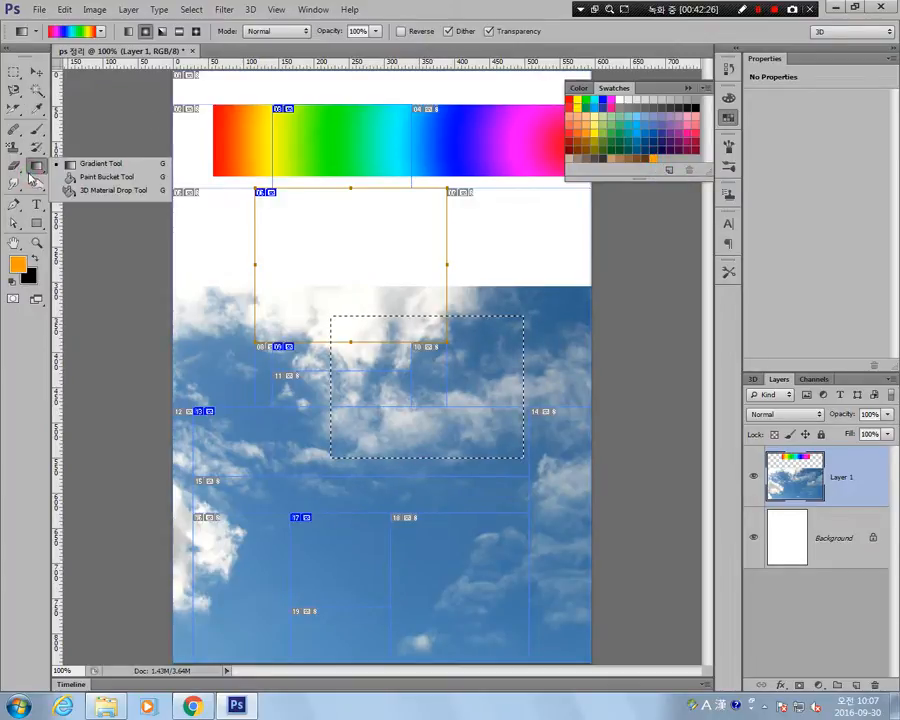
left_click(86, 176)
key("ctrl+shift+alt+n")
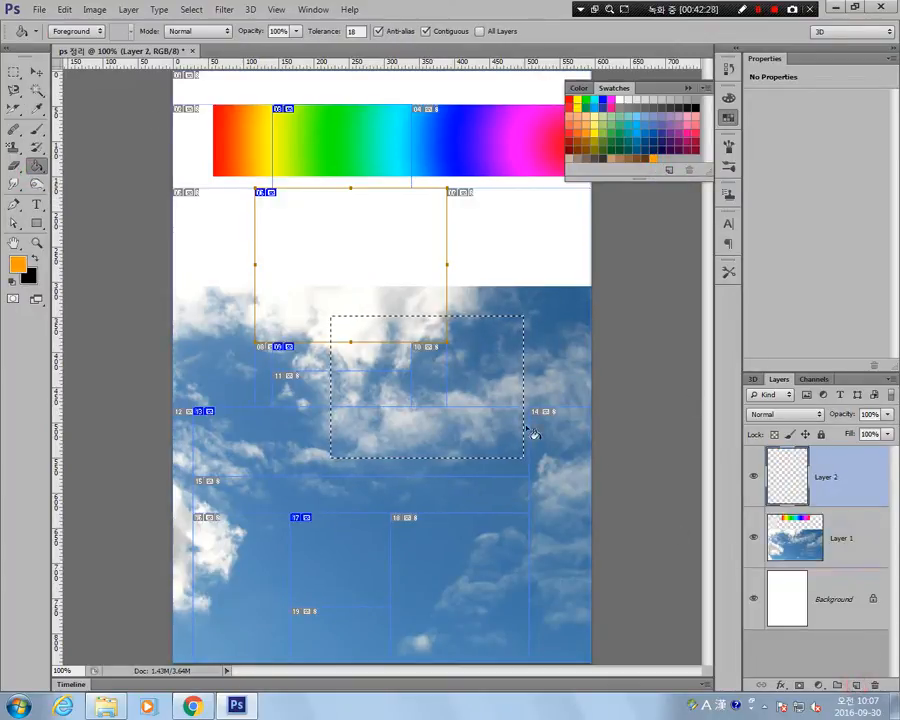
left_click(478, 360)
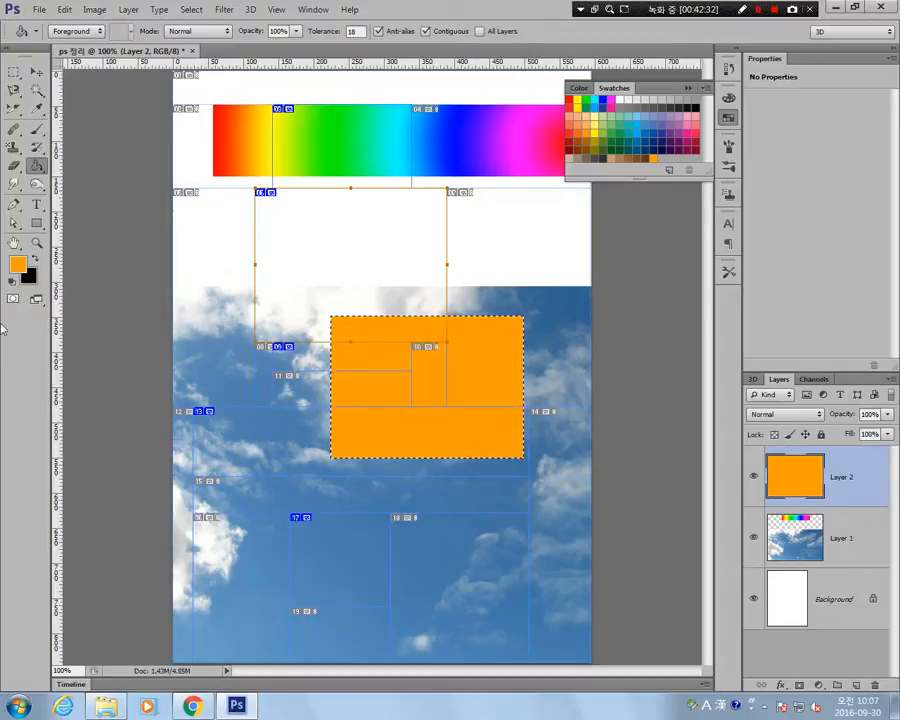
Clear the selection and delete both the orange rectangle layer and the sky-and-rainbow layer, leaving only the Background.
left_click(14, 72)
left_click(277, 301)
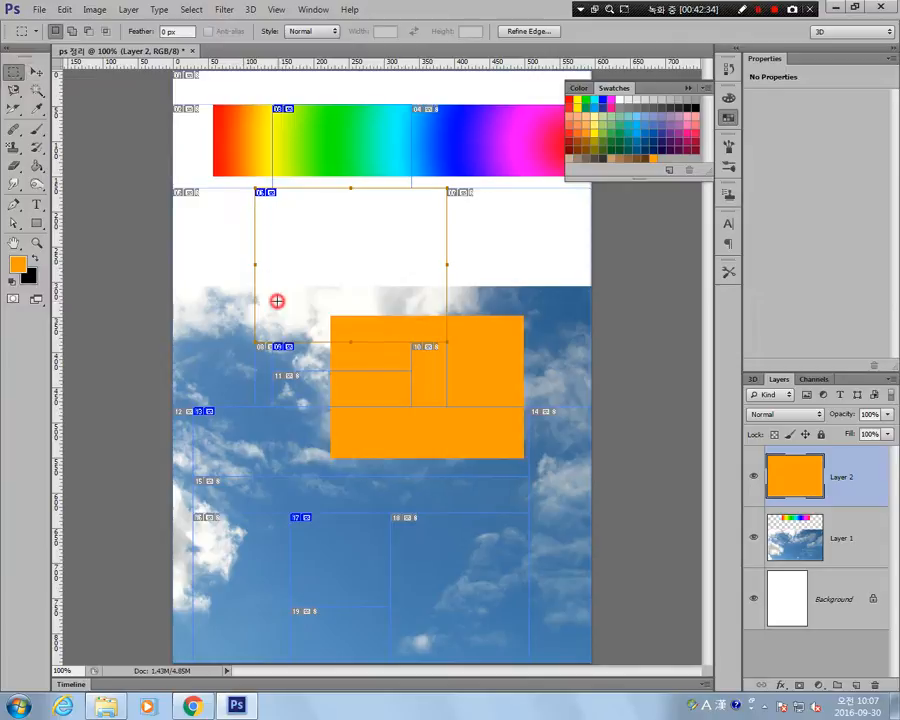
key("Delete")
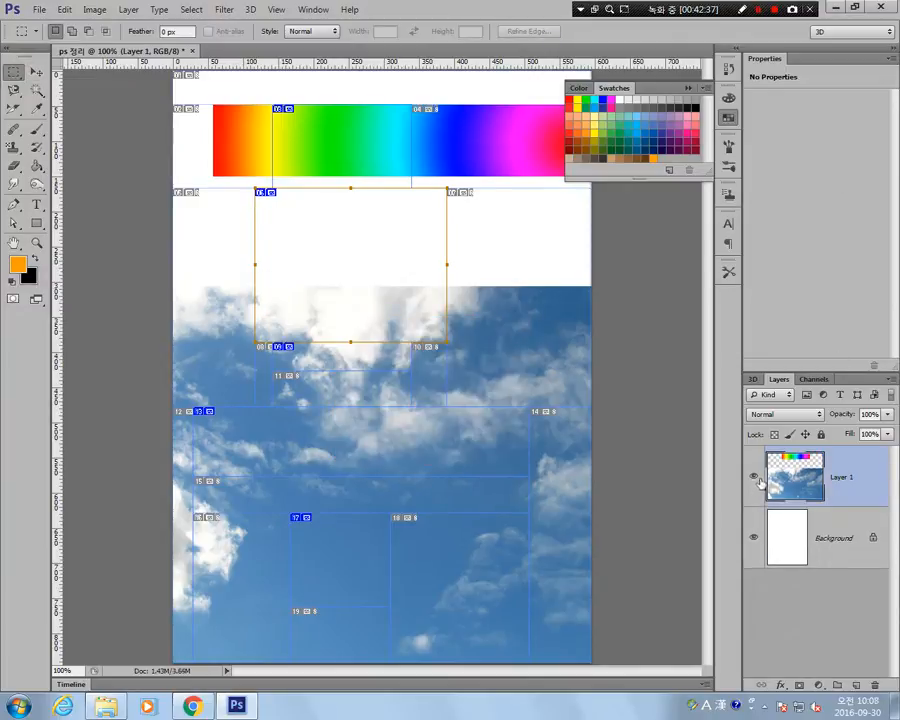
key("Delete")
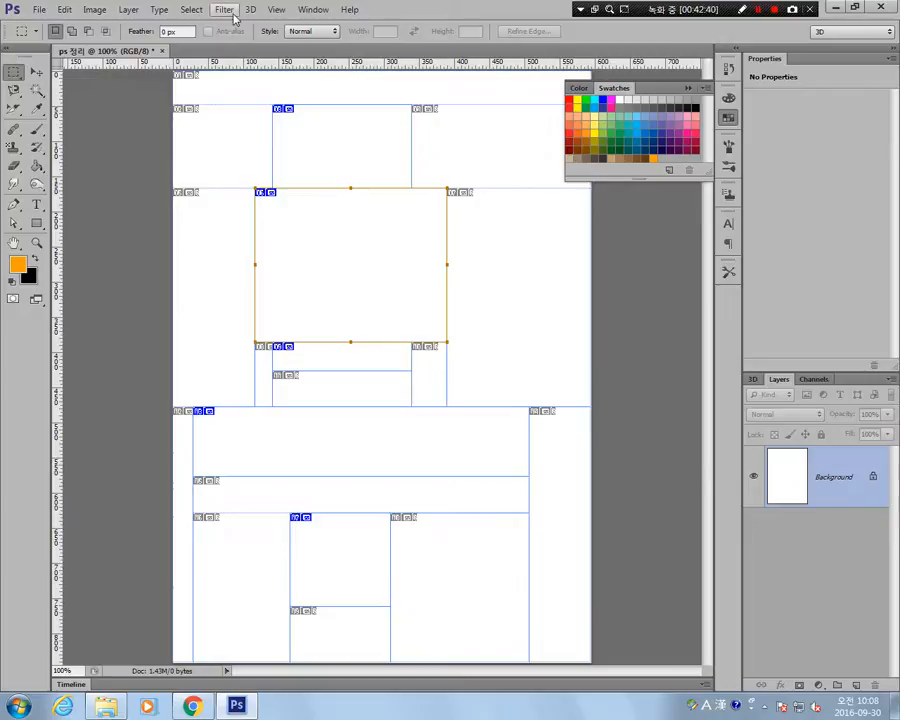
Hide the slices on the document and activate the Healing Brush tool.
left_click(276, 9)
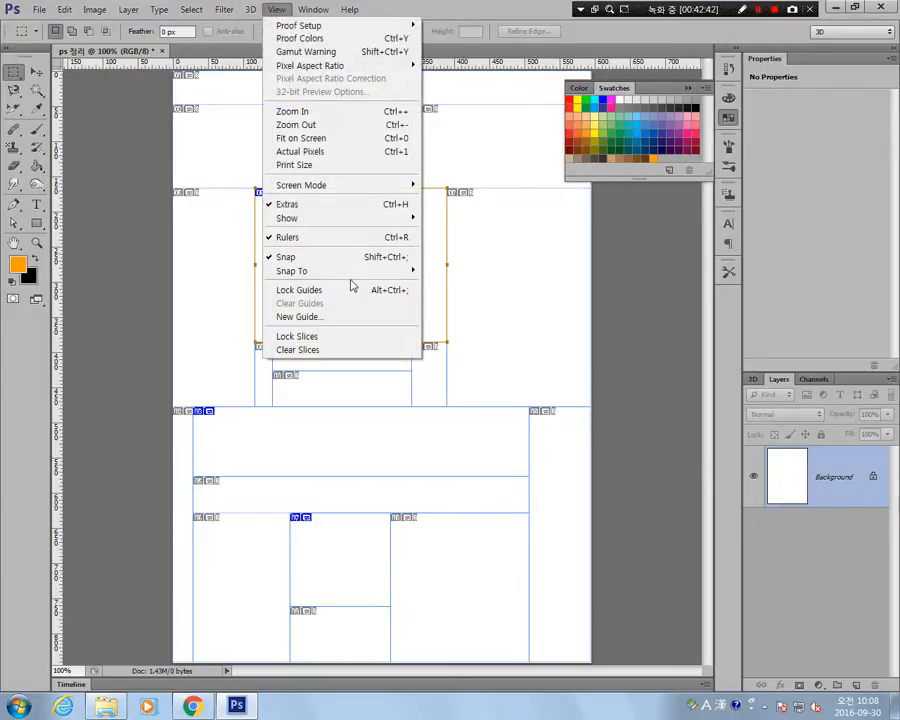
mouse_move(363, 221)
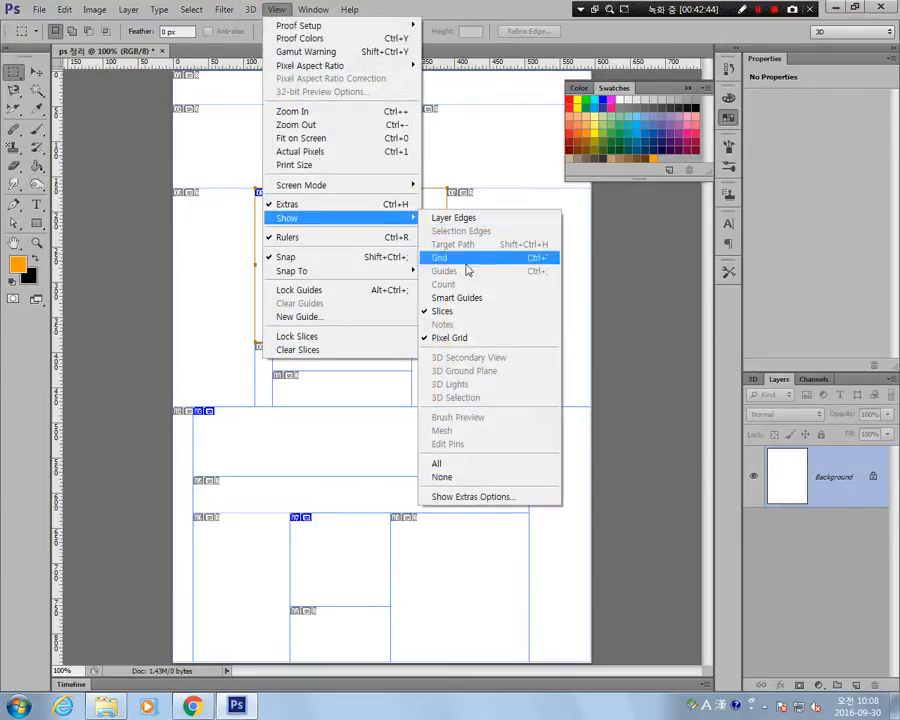
left_click(493, 313)
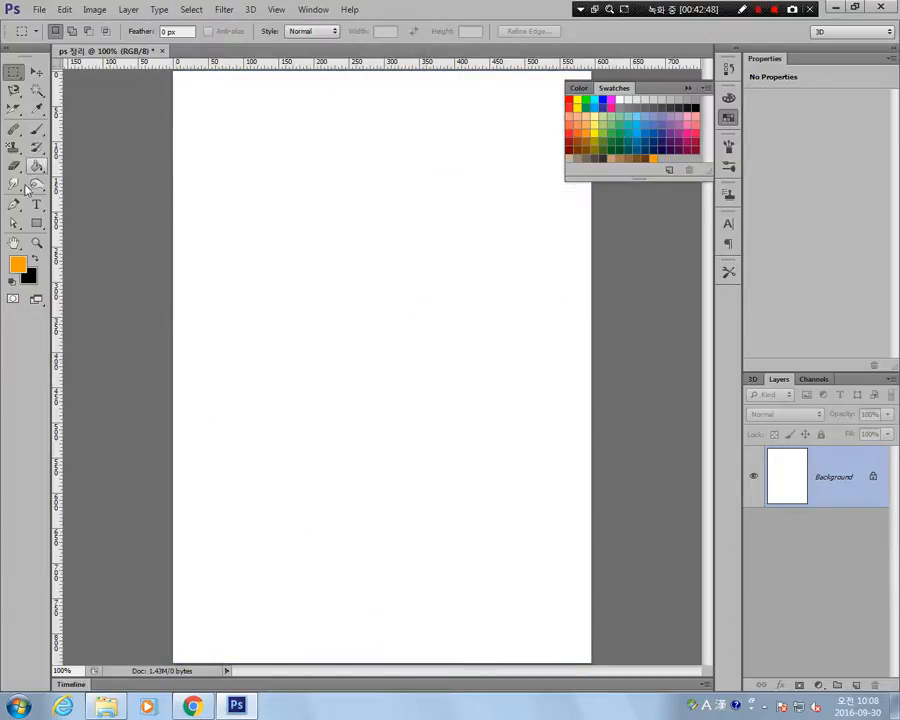
left_click(14, 131)
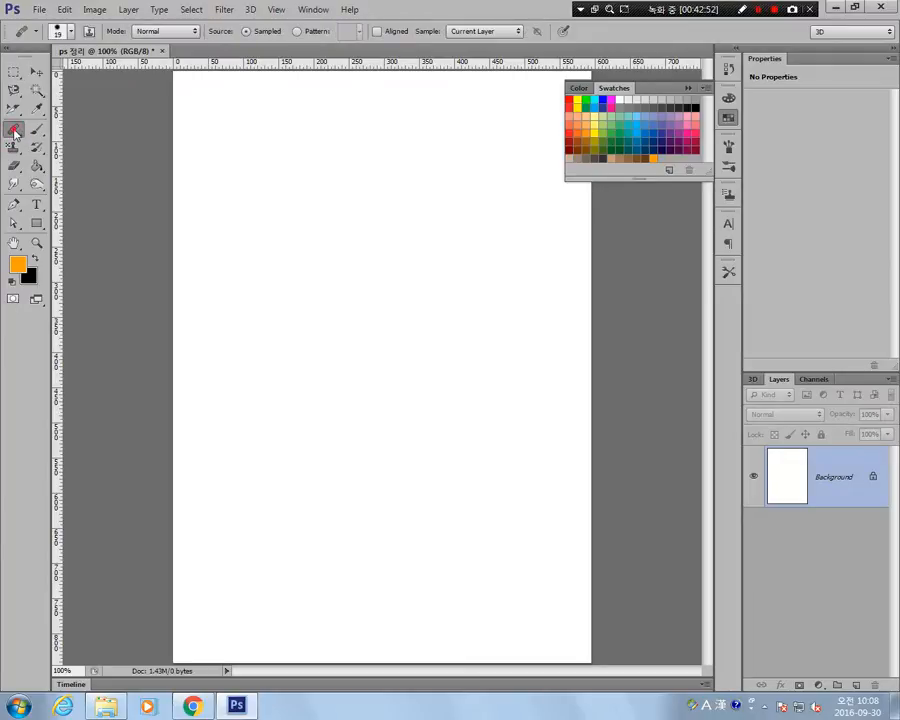
right_click(14, 132)
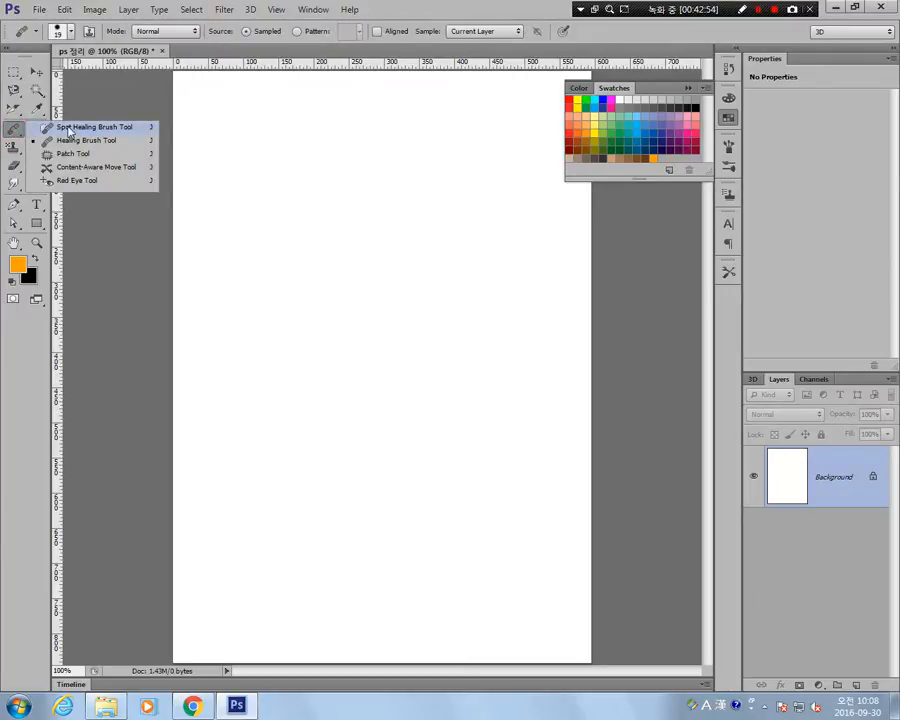
left_click(11, 132)
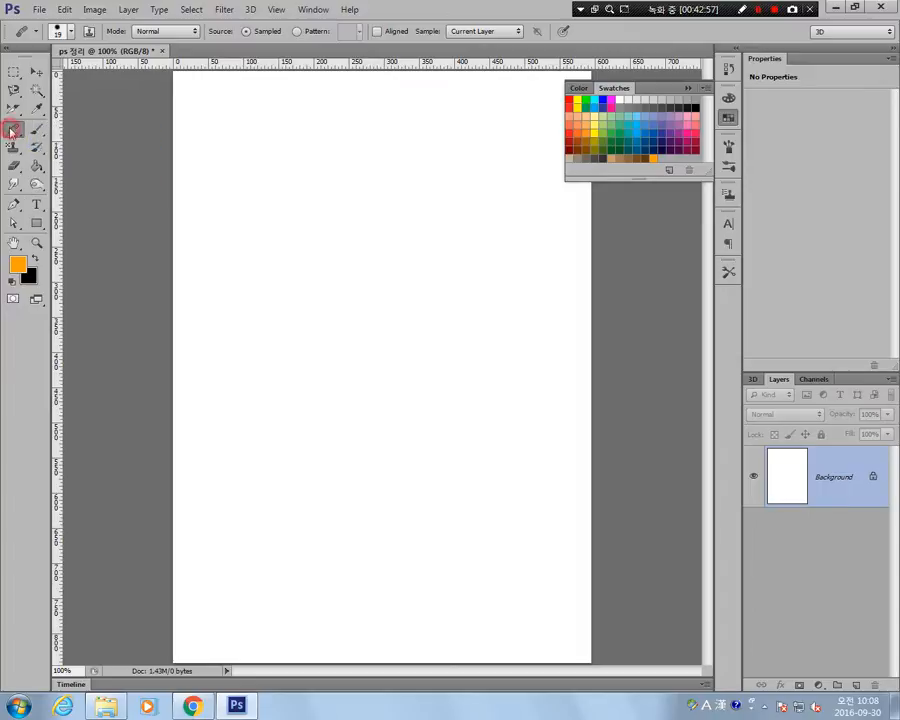
Switch to Chrome and search Google Images for 피부트러블 instead of sky.
left_click(192, 706)
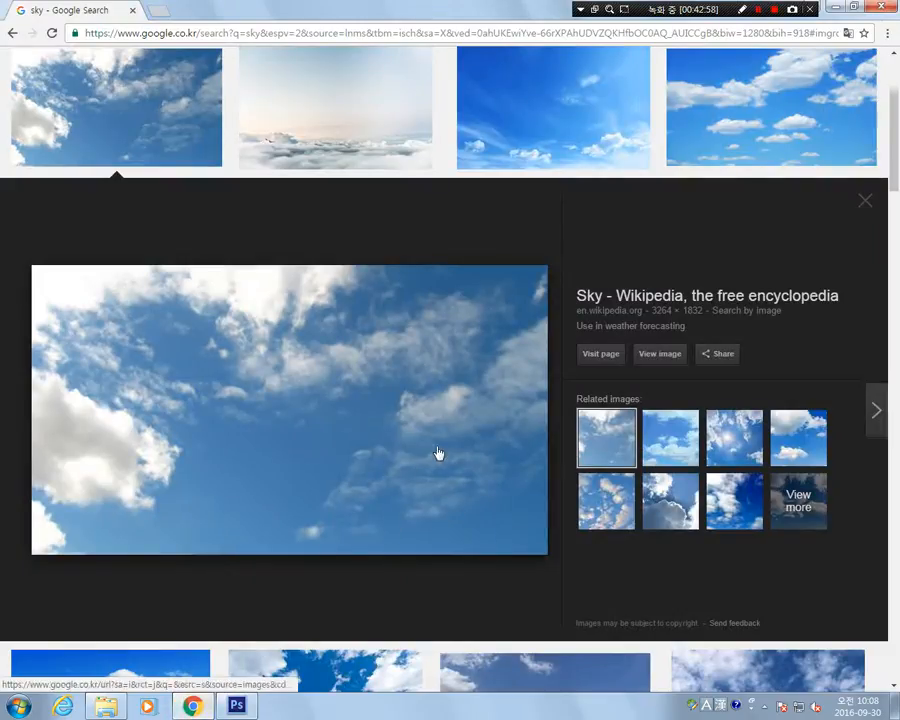
scroll(444, 452, "up", 2)
left_click(407, 77)
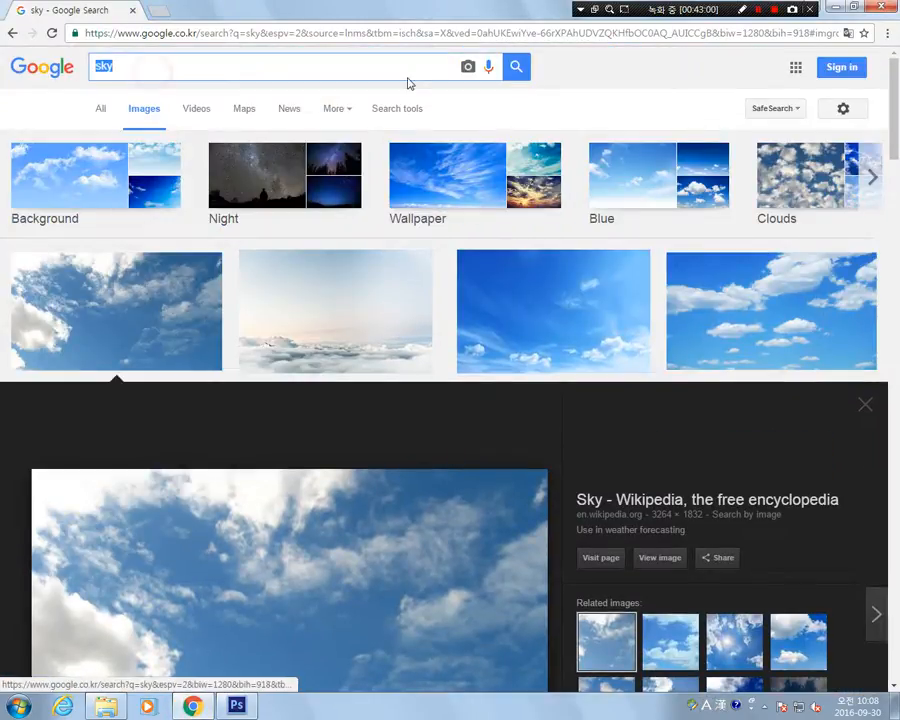
type("vl")
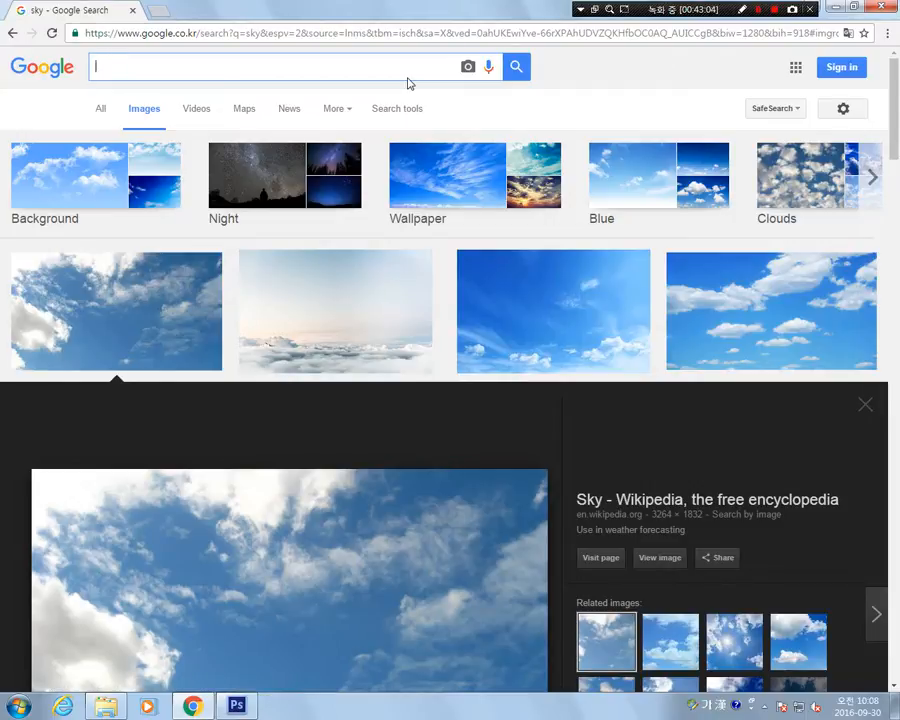
type("qnxmfjqmf")
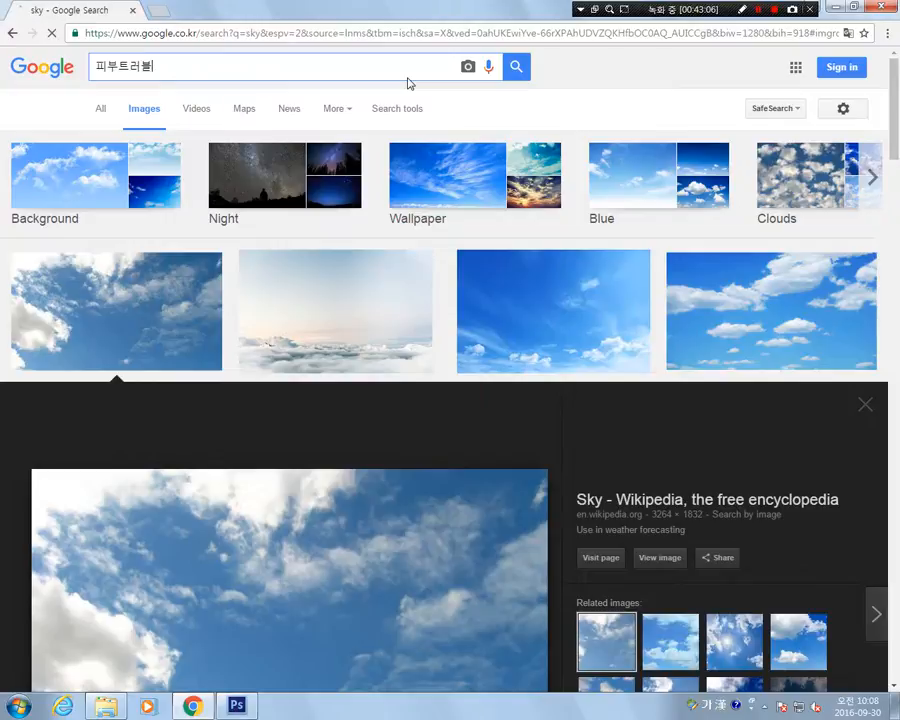
key("Return")
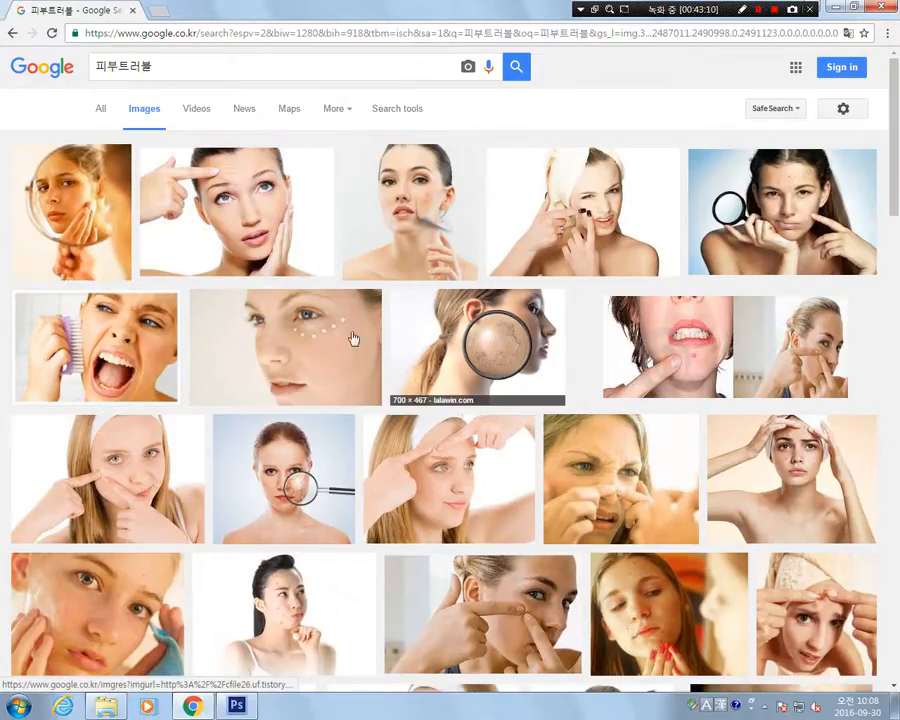
Open the close-up face photo with cream dots under the eye and copy the image.
left_click(310, 342)
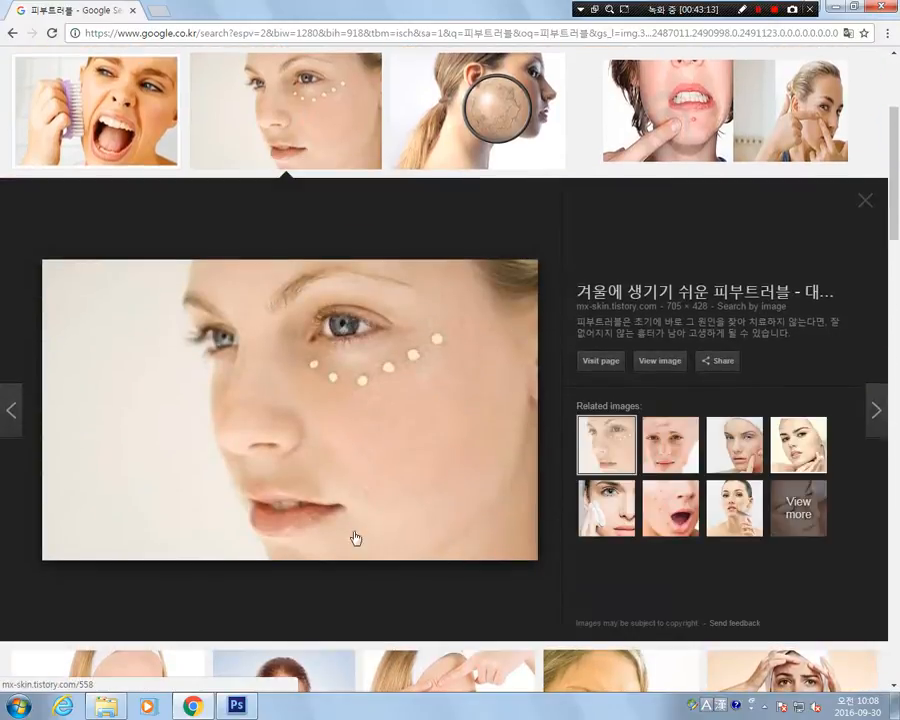
right_click(389, 418)
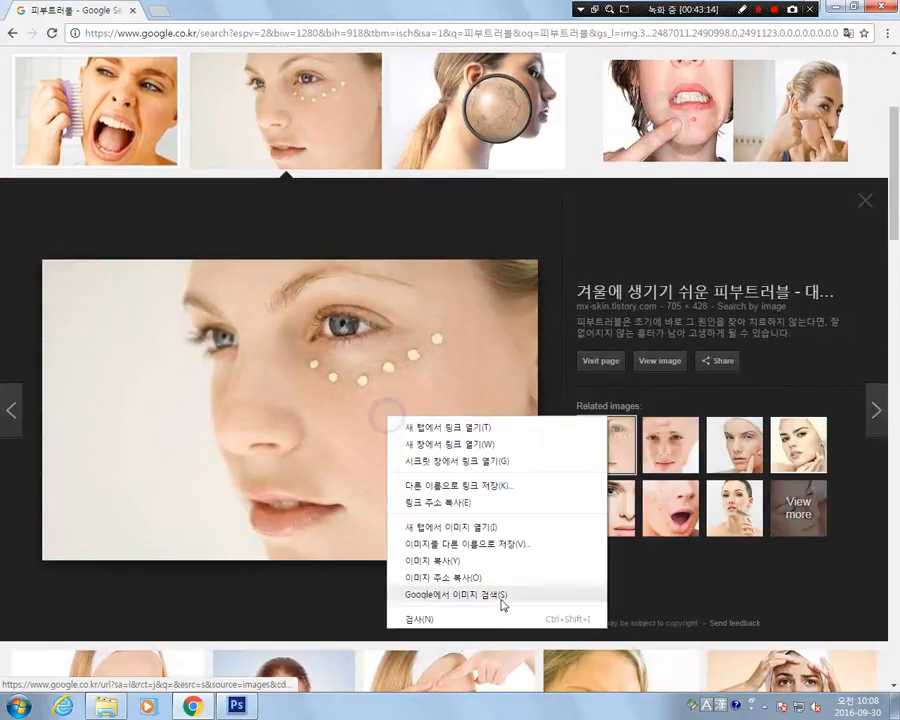
left_click(468, 561)
Switch to Photoshop, paste the face photo as a new layer and move it left so the whole cheek shows on the canvas.
left_click(237, 706)
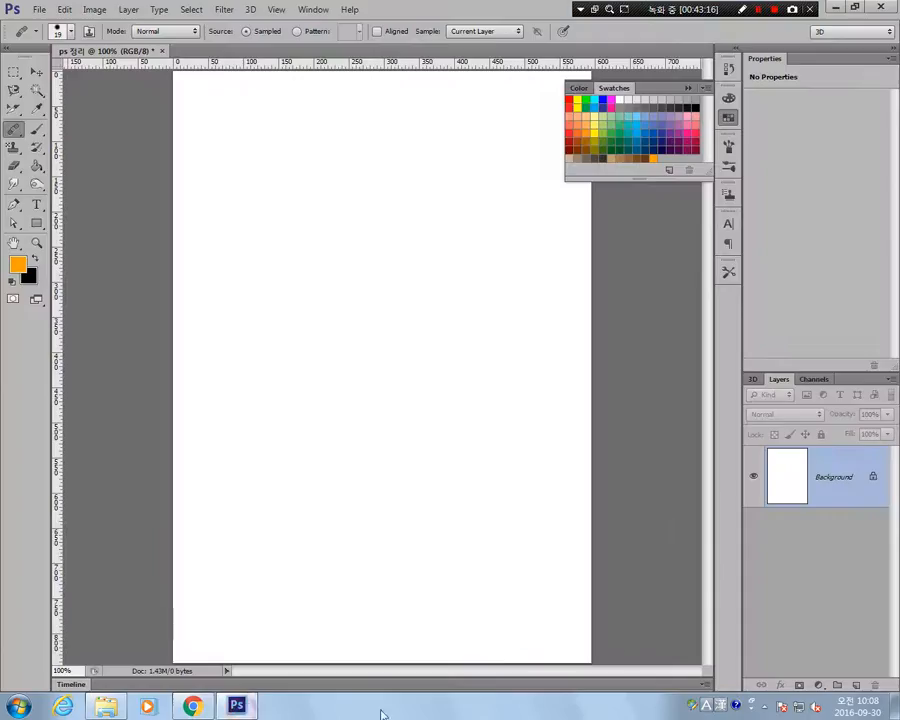
key("ctrl+v")
key("v")
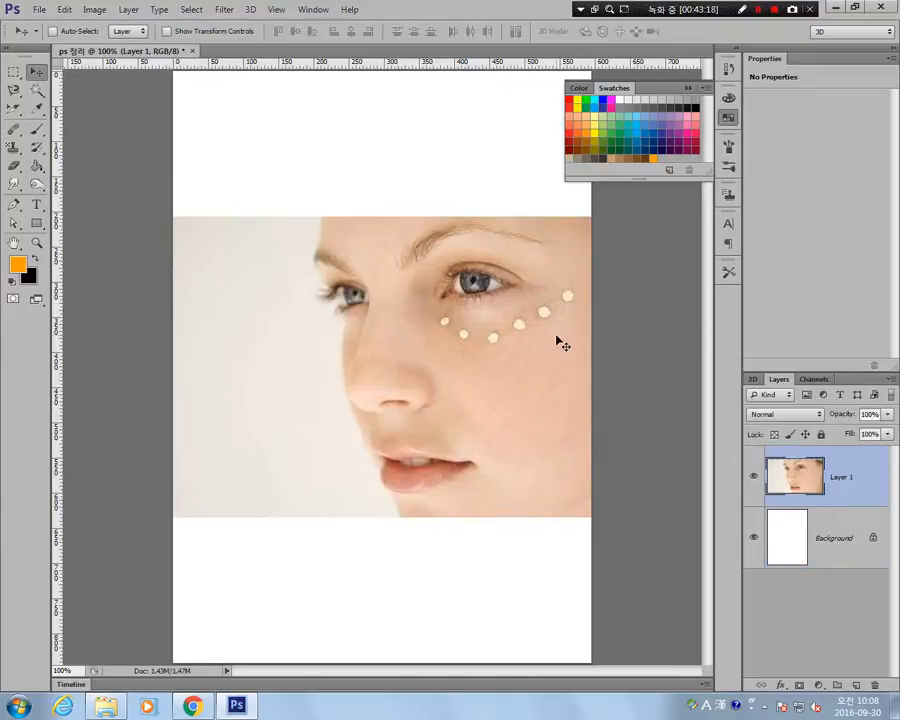
left_click_drag(545, 383, 440, 376)
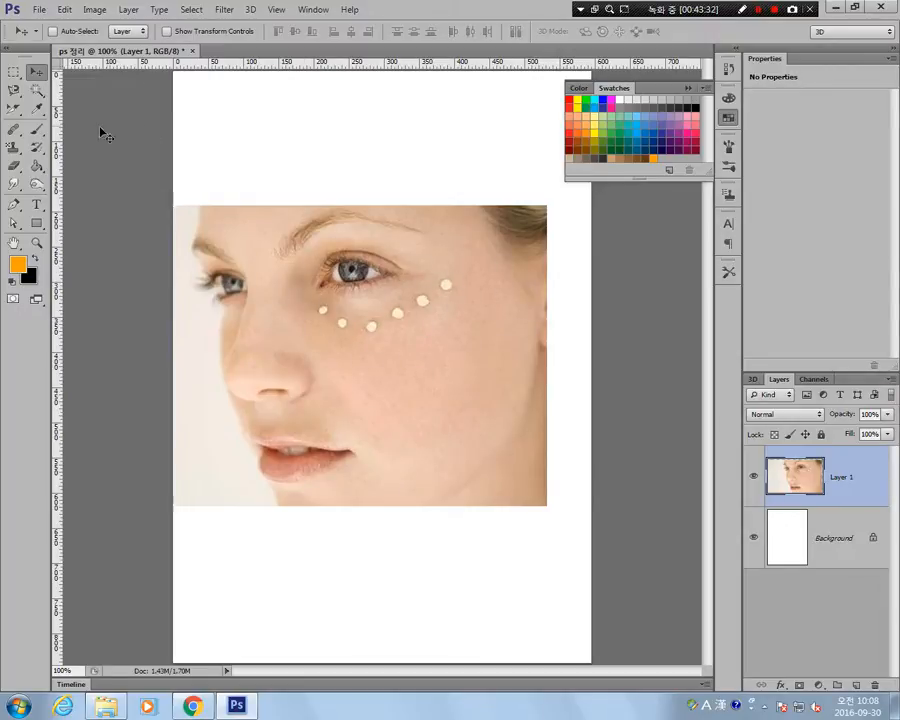
Set the Healing Brush size to 25 and try to heal the outermost cream dot without a source point.
left_click(15, 131)
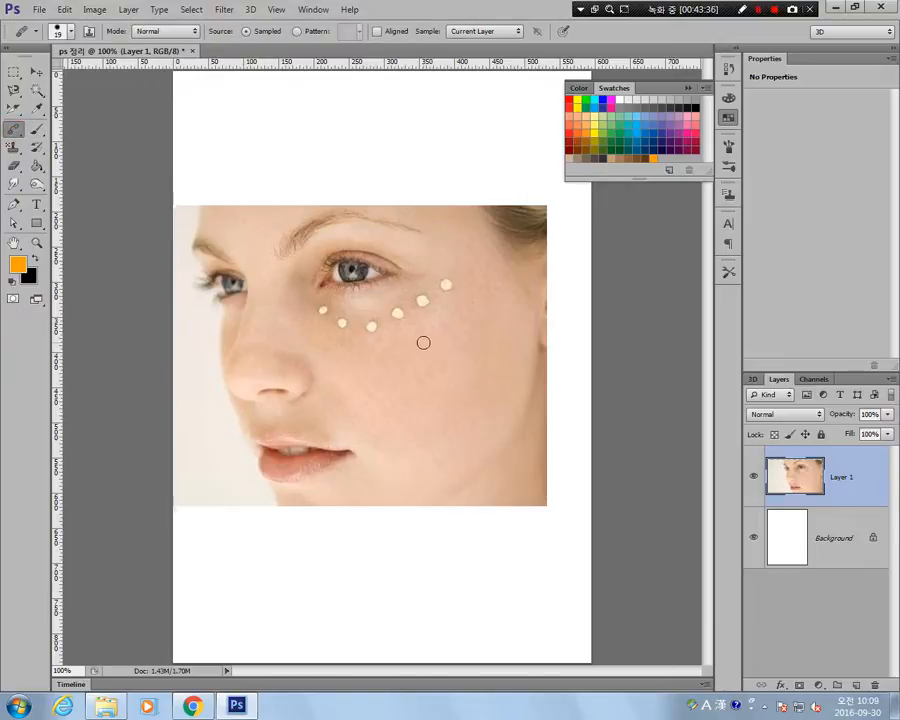
key("bracketleft")
key("bracketright")
left_click(443, 287)
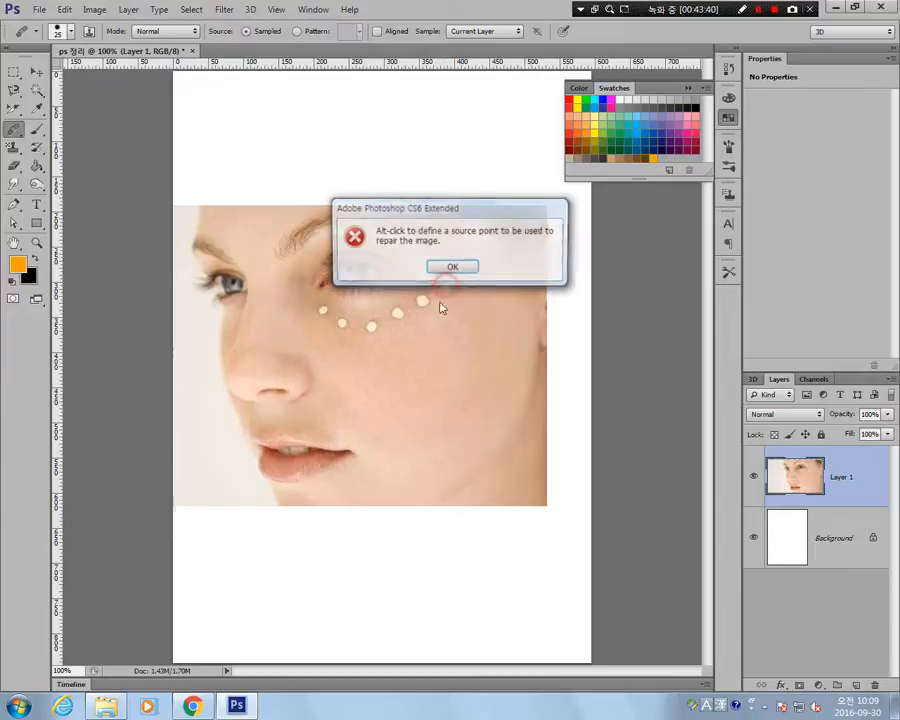
left_click(453, 266)
Remove the two outermost cream dots under the eye with the Spot Healing Brush.
left_click(36, 130)
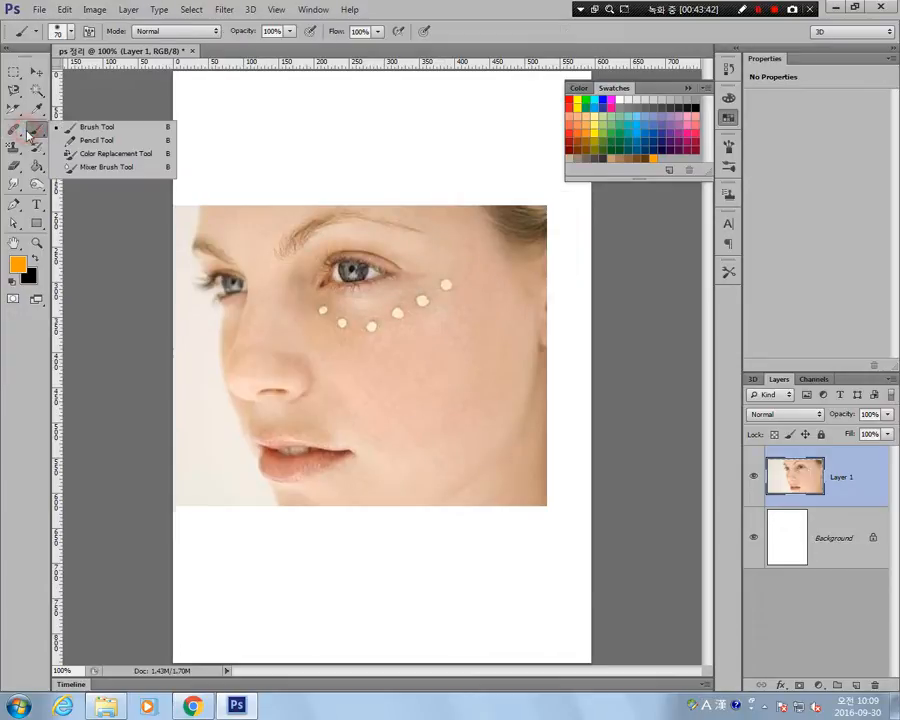
left_click(13, 131)
left_click(14, 131)
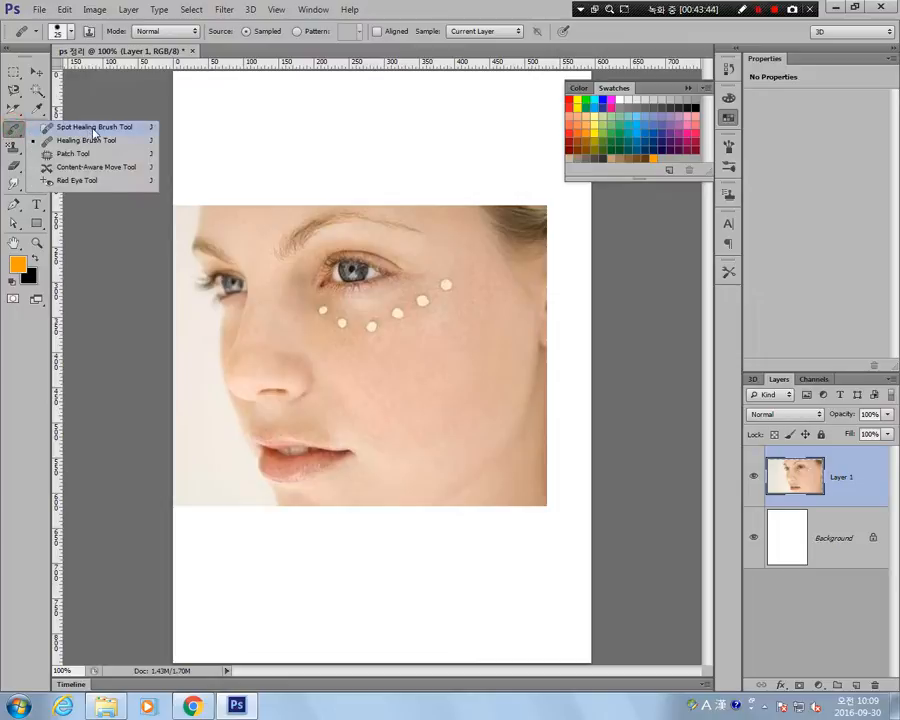
left_click(94, 128)
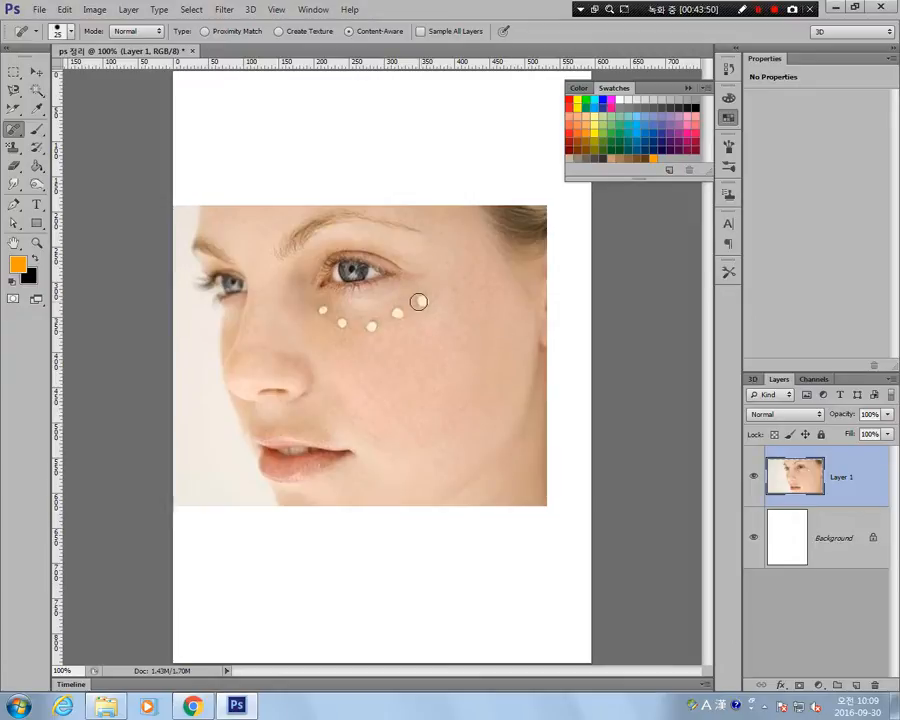
Heal the outermost remaining cream dot with the Healing Brush, using clean cheek skin just below it as the source.
right_click(18, 131)
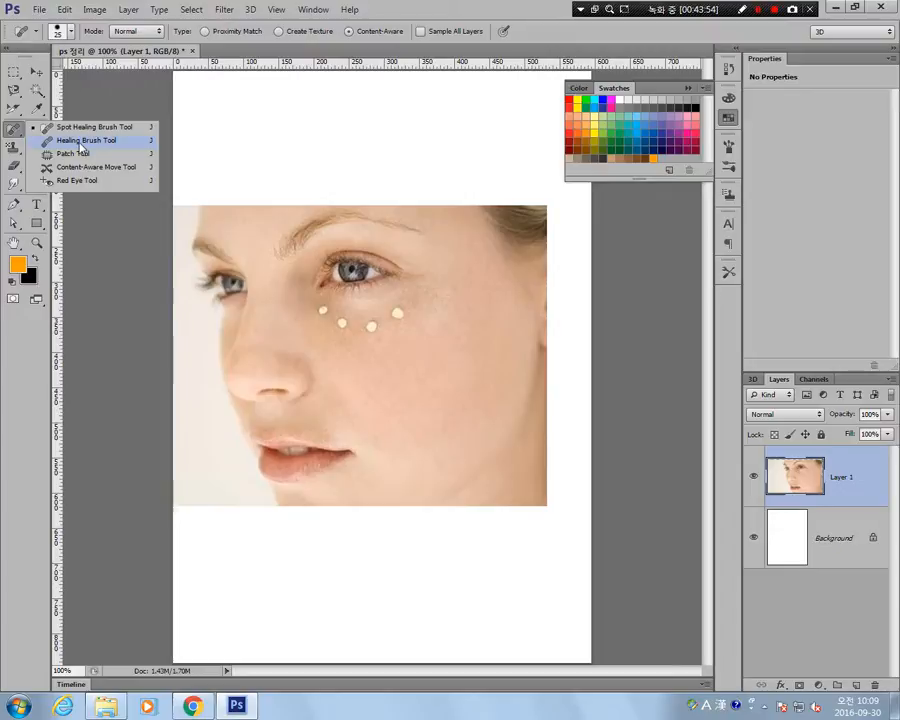
left_click(62, 140)
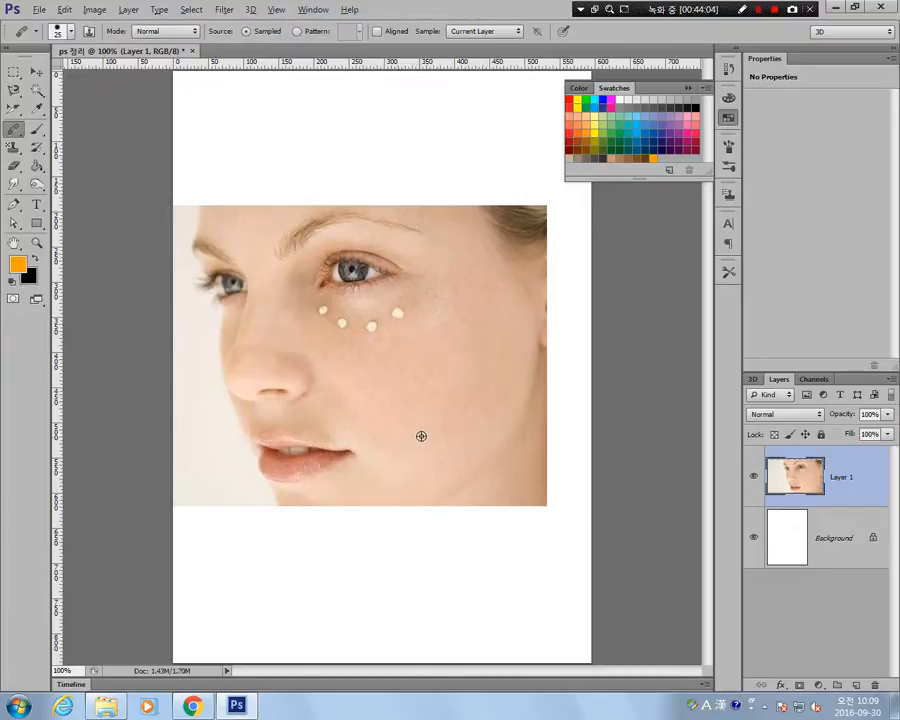
left_click(417, 346, "alt")
left_click(399, 314)
left_click(397, 312)
With the Patch tool, outline the outermost remaining dot, try moving the patch onto the cheek, and undo it.
left_click(13, 131)
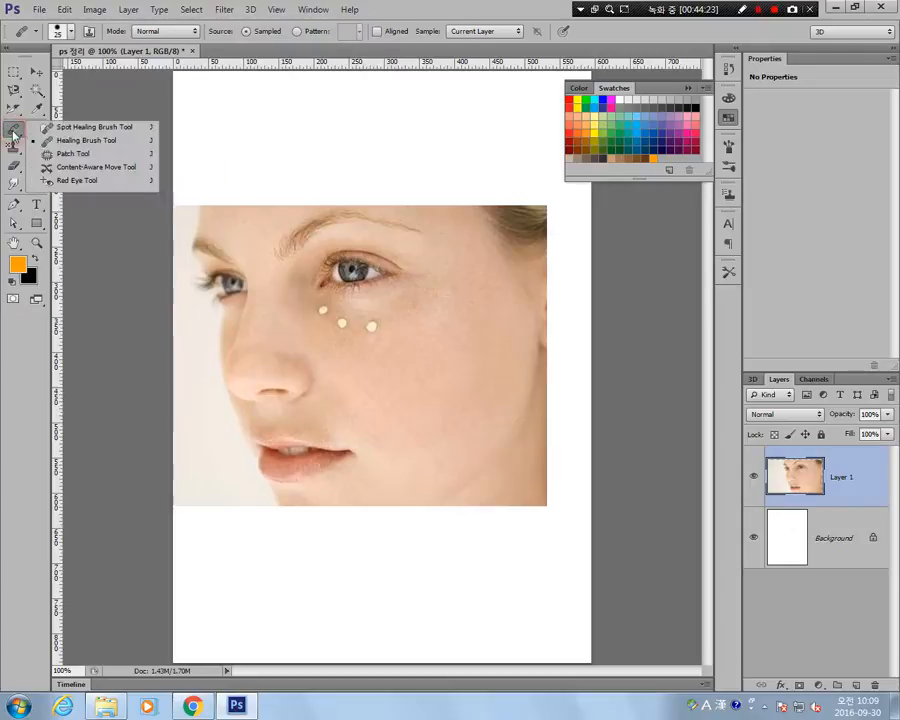
left_click(74, 154)
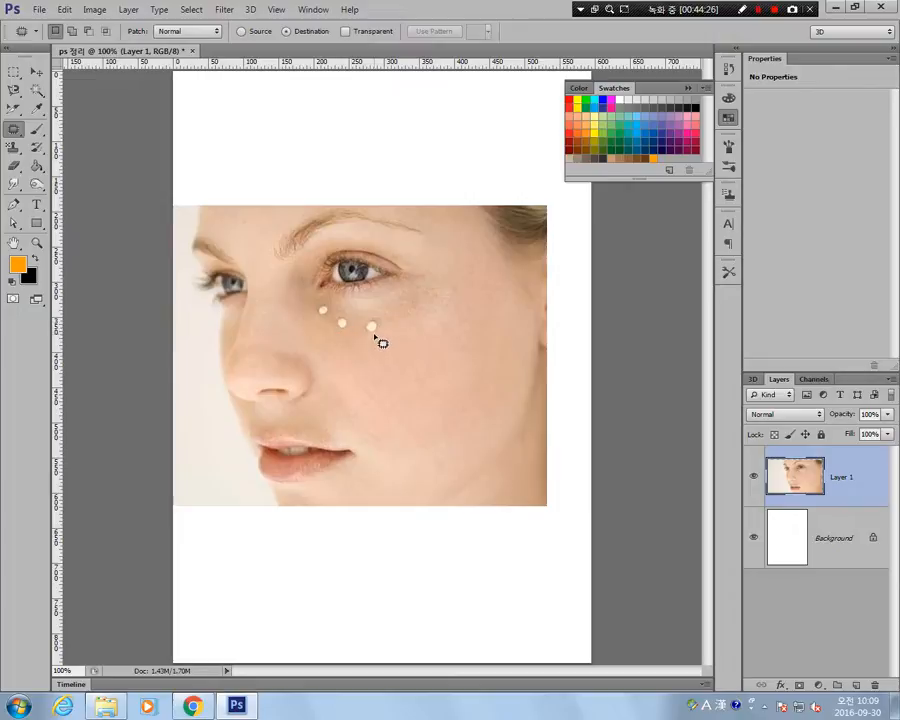
mouse_move(366, 321)
left_mouse_down()
mouse_move(380, 322)
mouse_move(383, 343)
left_mouse_up()
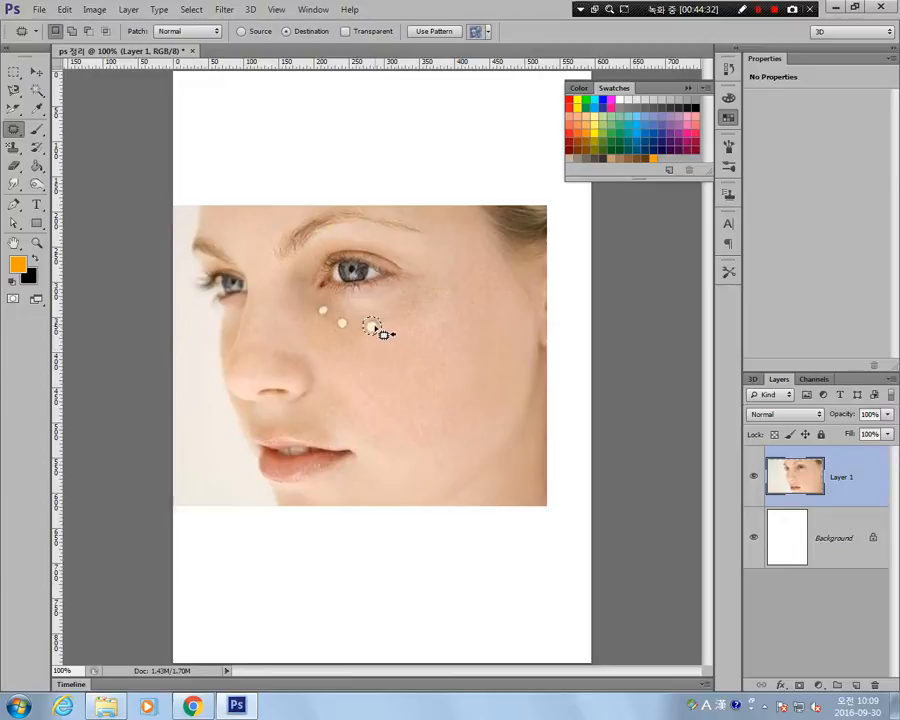
left_click_drag(374, 330, 396, 344)
key("ctrl+z")
Outline clean cheek skin with the Patch tool, move it over the outermost remaining dot, and clear the selection.
left_click(388, 369)
mouse_move(403, 357)
left_mouse_down()
mouse_move(400, 343)
mouse_move(410, 345)
mouse_move(408, 364)
mouse_move(414, 360)
mouse_move(371, 327)
left_mouse_up()
key("ctrl+d")
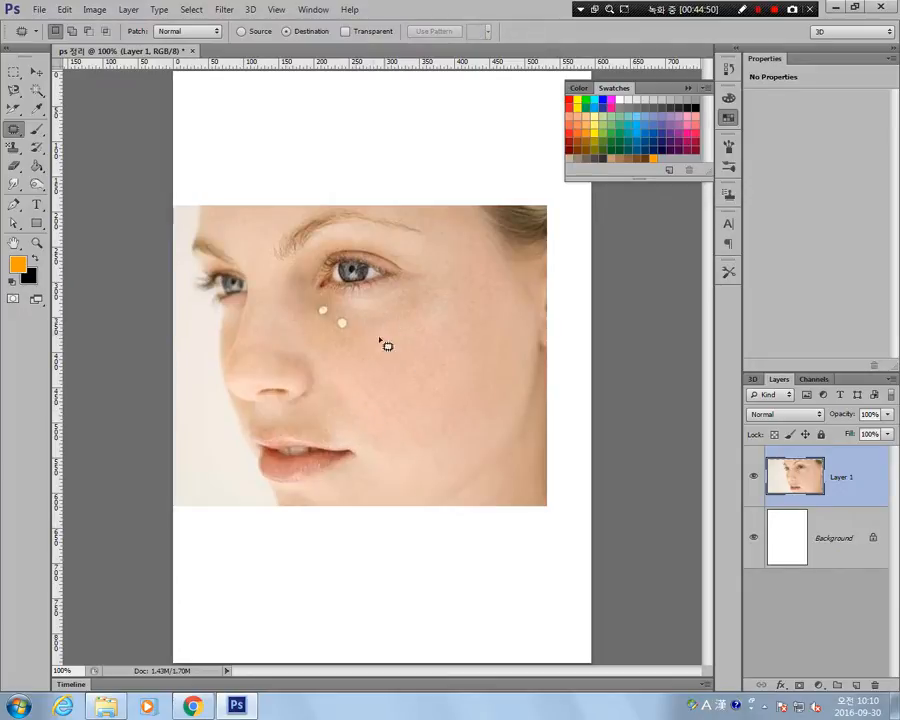
Try Content-Aware Move on the lower of the two remaining dots, moving it onto the white area below the photo, and undo it.
left_click(14, 130)
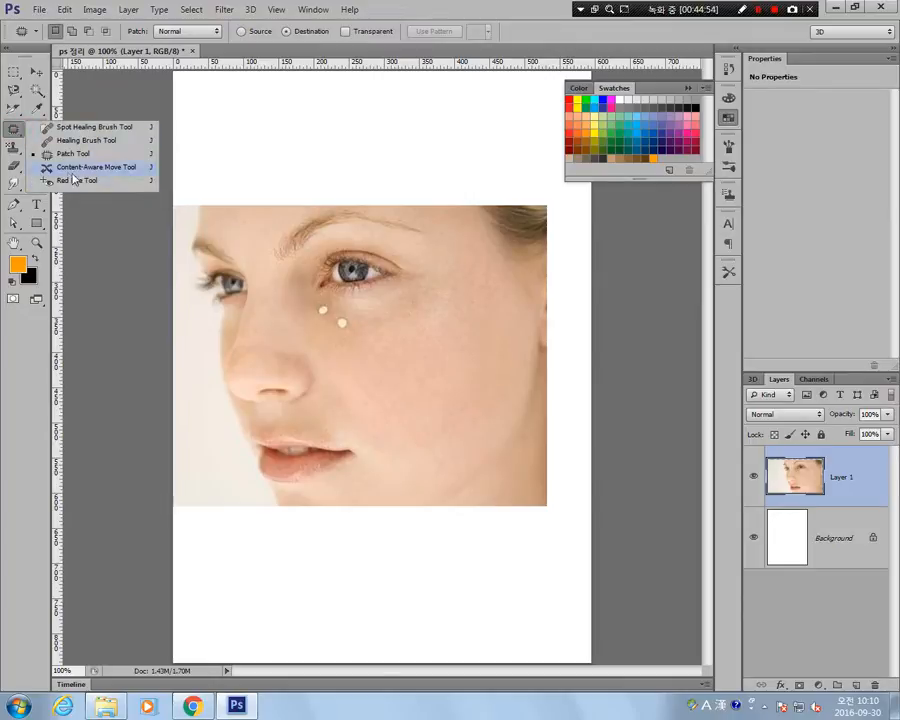
left_click(90, 167)
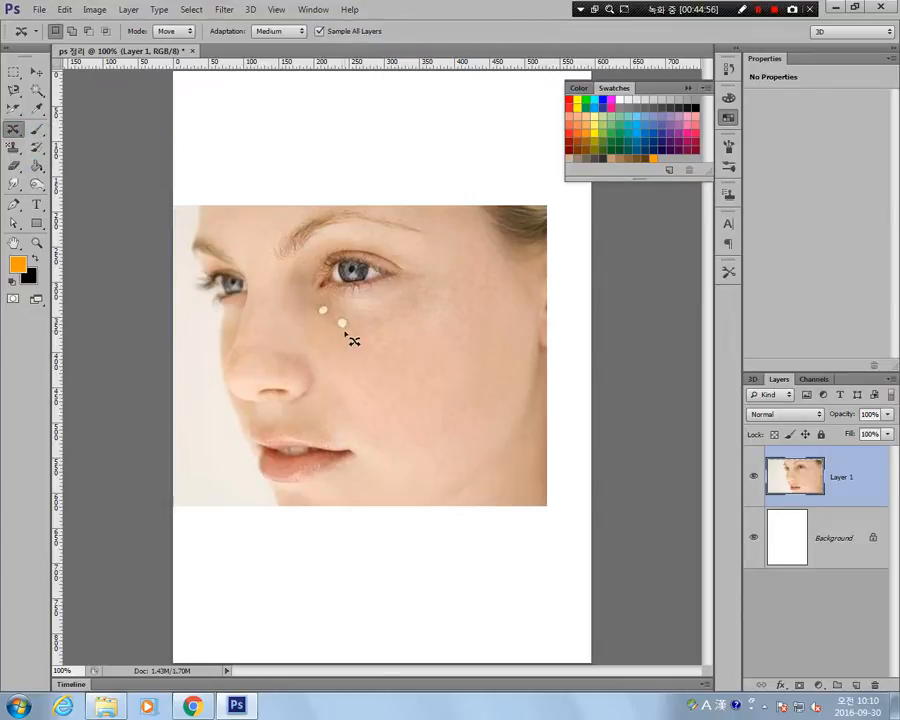
mouse_move(346, 335)
left_mouse_down()
mouse_move(338, 313)
mouse_move(351, 319)
mouse_move(346, 338)
mouse_move(392, 331)
mouse_move(368, 352)
mouse_move(426, 382)
mouse_move(462, 388)
mouse_move(476, 380)
mouse_move(408, 544)
left_mouse_up()
key("ctrl+z")
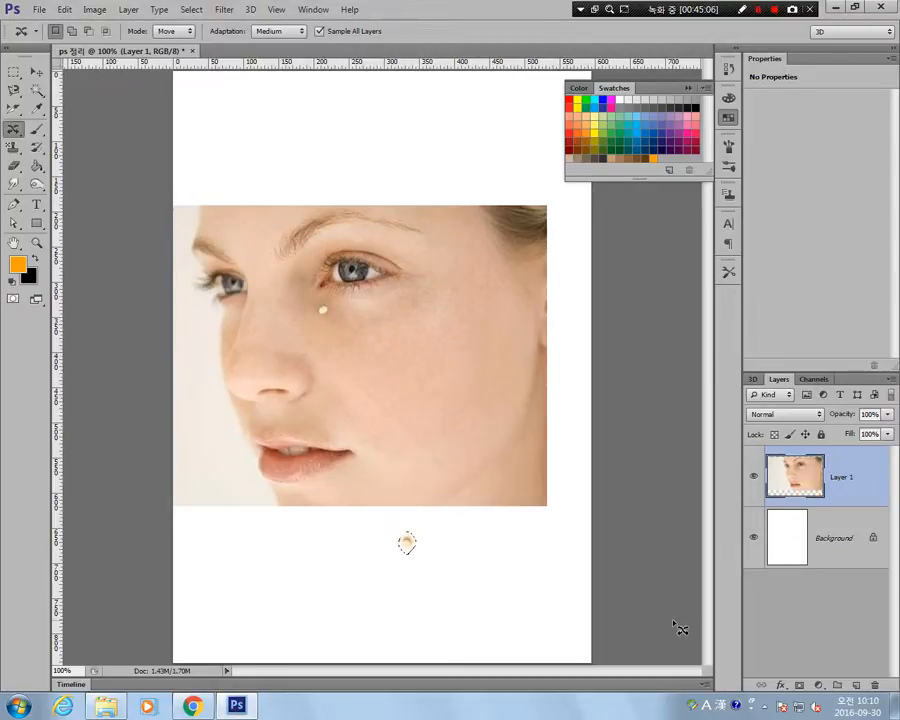
key("ctrl+z")
Try Content-Aware Move on the same dot within the face, first down onto the cheek and again slightly sideways, undoing each move.
left_click_drag(348, 323, 429, 399)
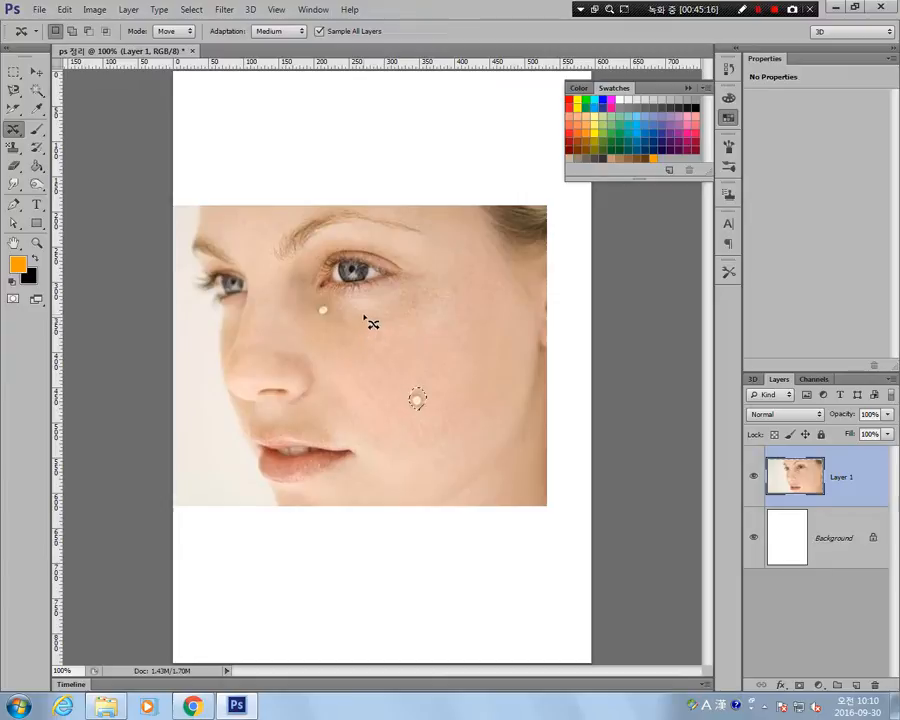
key("ctrl+z")
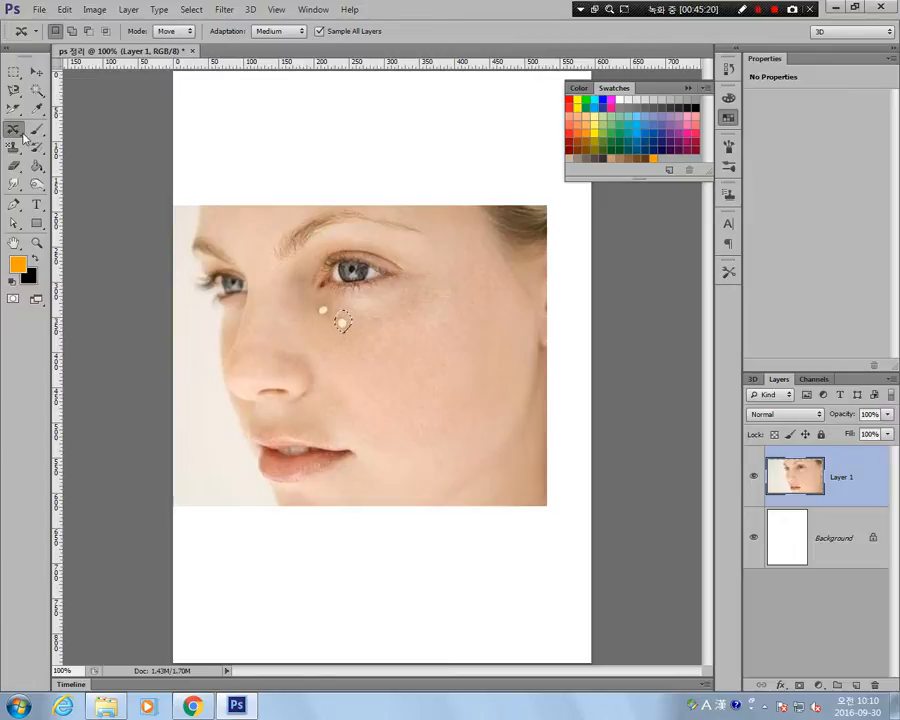
left_click_drag(347, 321, 373, 320)
key("ctrl+z")
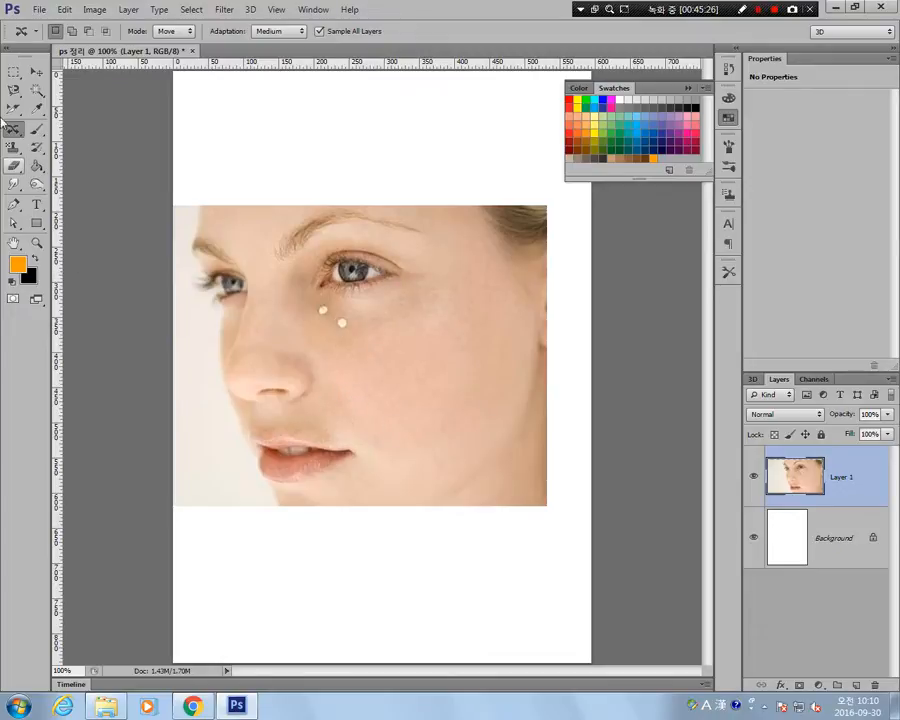
Activate the Red Eye tool.
left_click(13, 127)
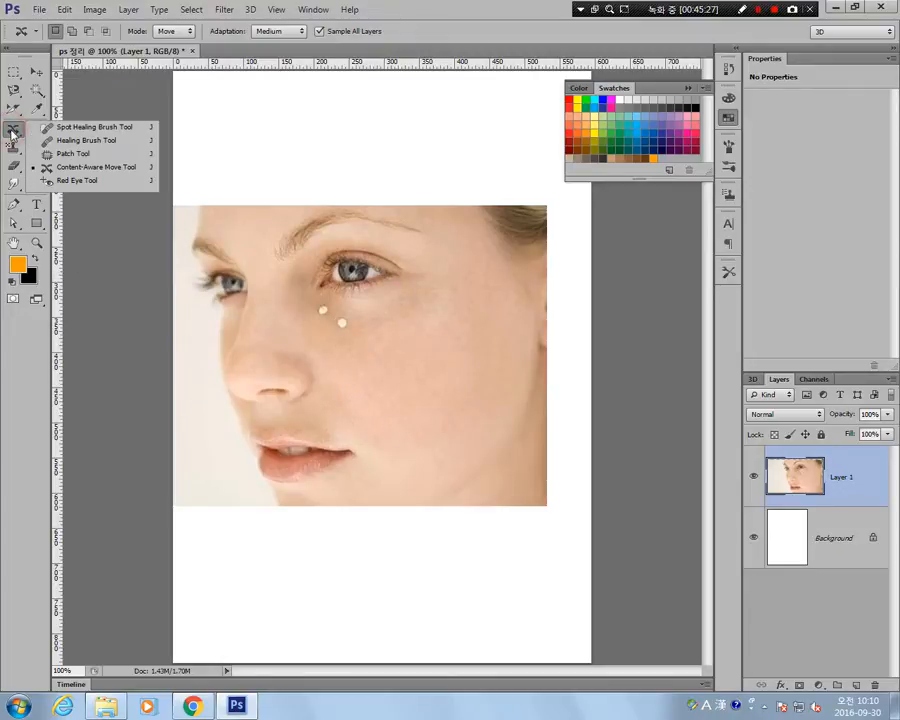
left_click(80, 181)
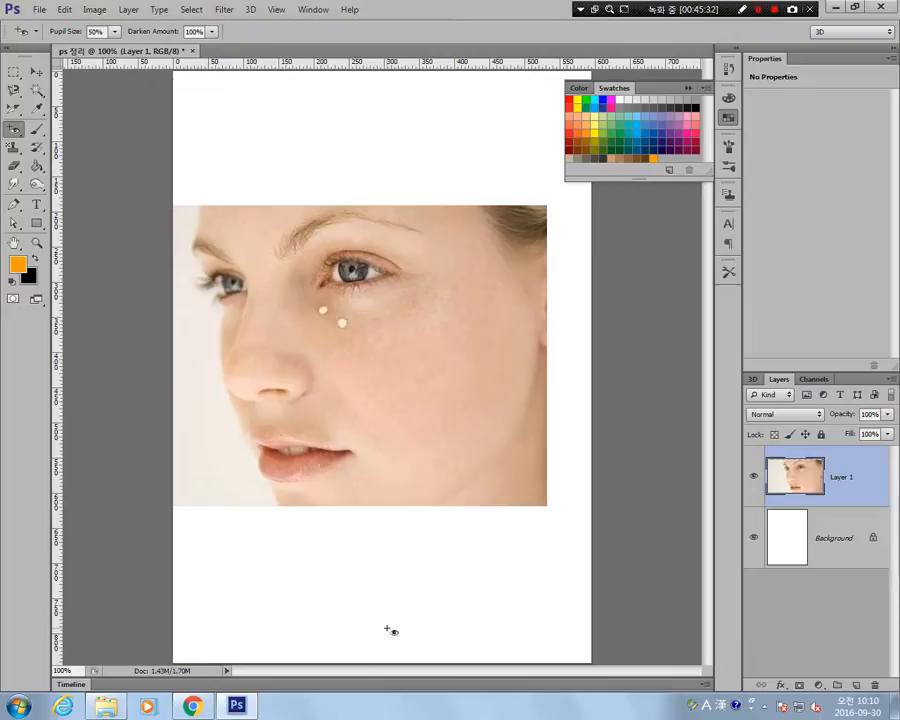
Switch to the Chrome window and search Google Images for 적목현상.
left_click(191, 706)
scroll(327, 209, "up", 3)
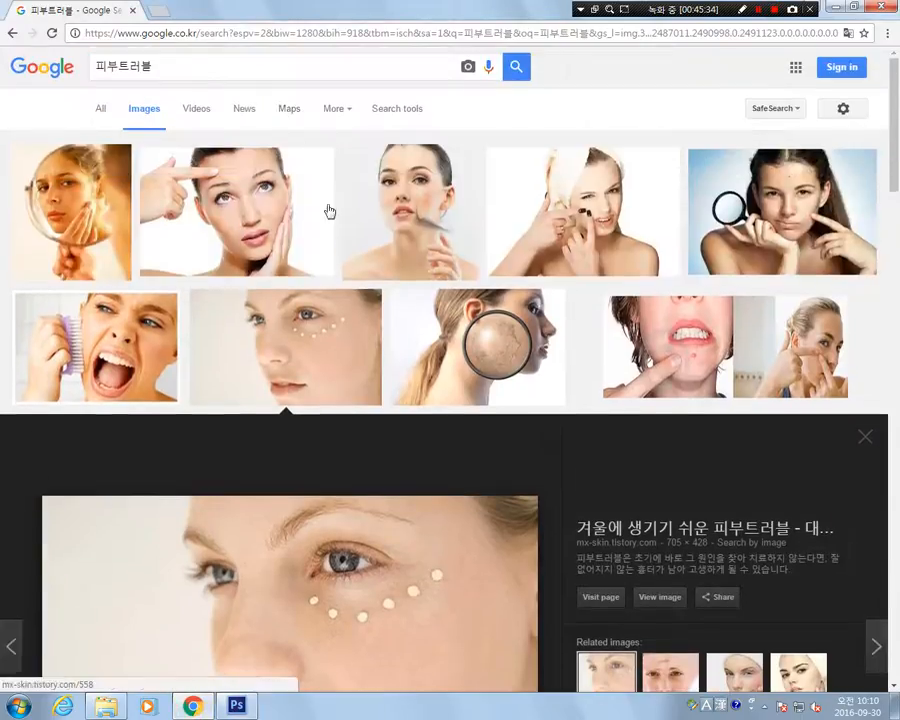
left_click_drag(183, 65, 3, 90)
type("ㅈ")
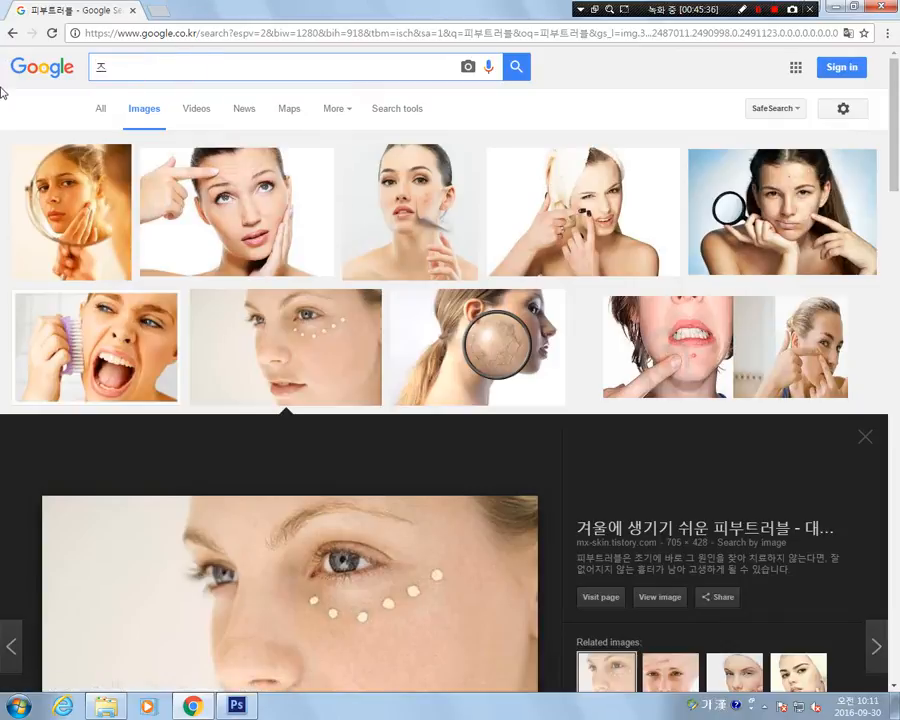
type("적목현상")
key("Return")
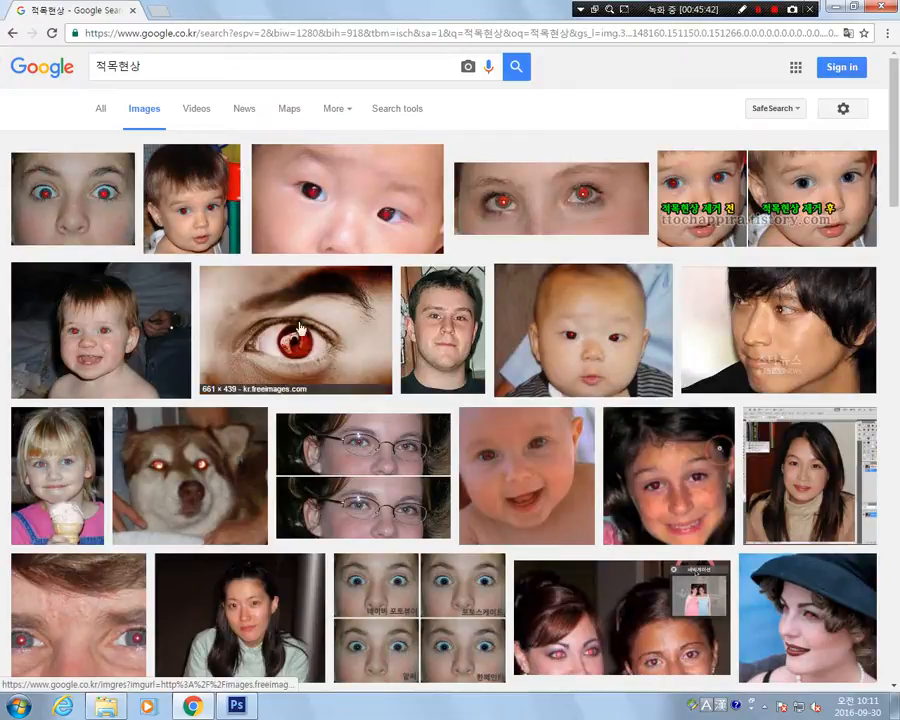
Copy the close-up baby photo with two red eyes from the image results and paste it into the Photoshop document.
left_click(358, 199)
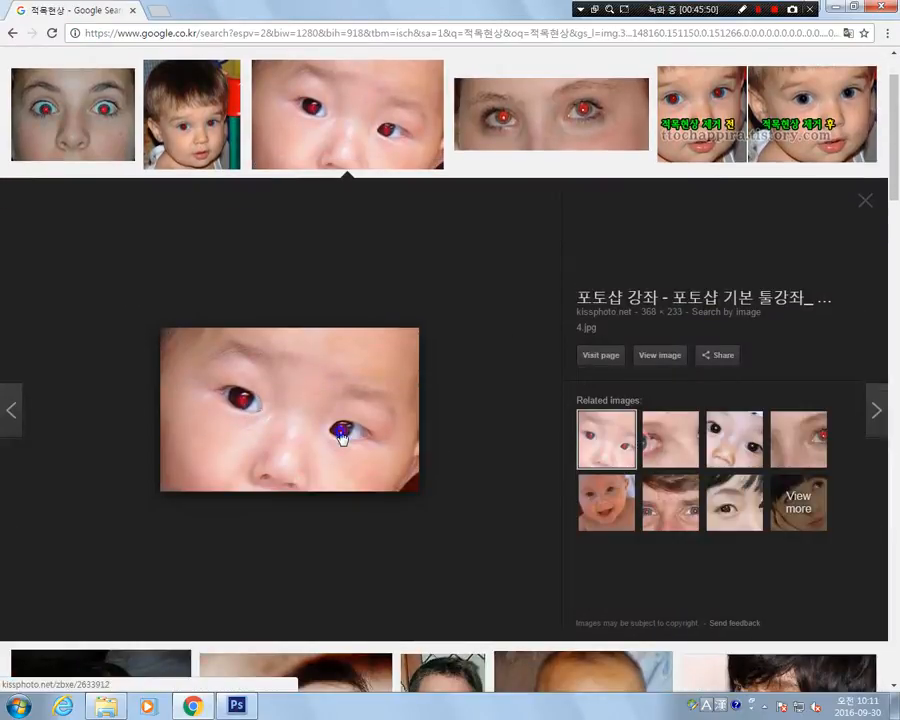
right_click(343, 436)
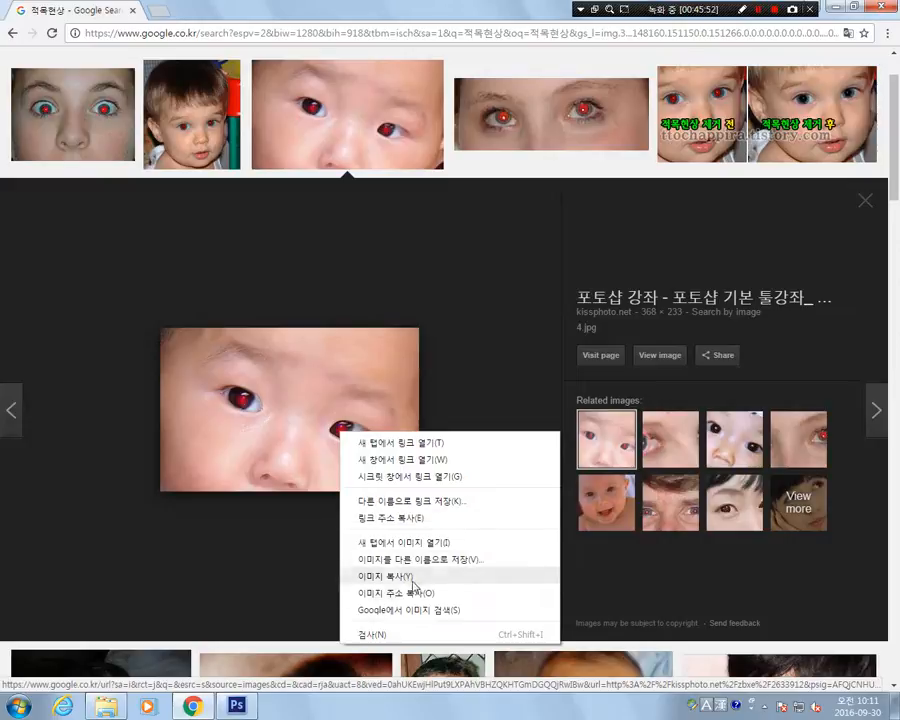
left_click(410, 578)
key("alt+Tab")
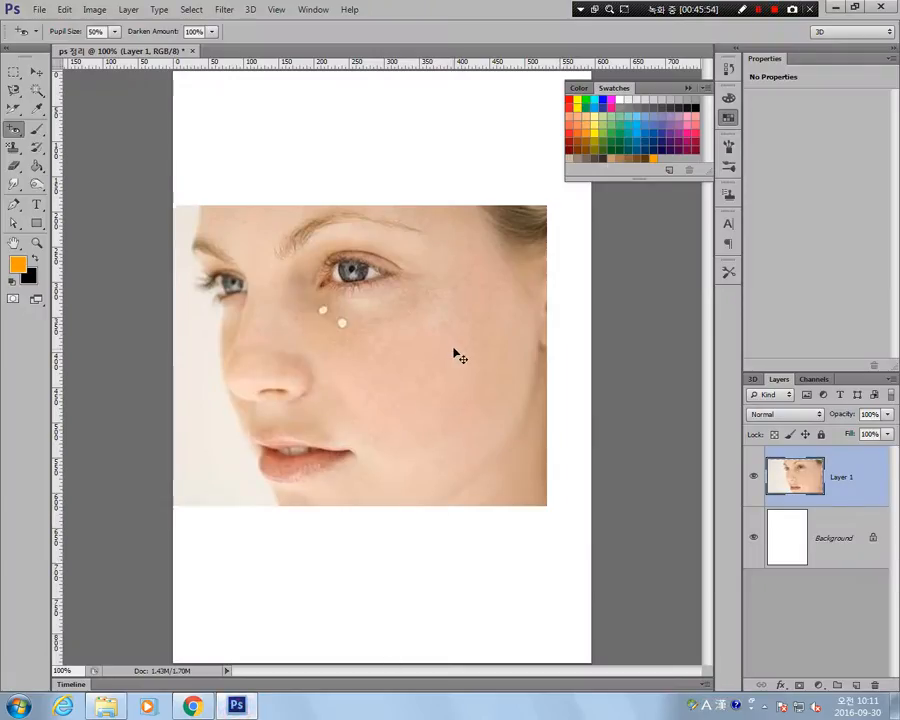
key("ctrl+v")
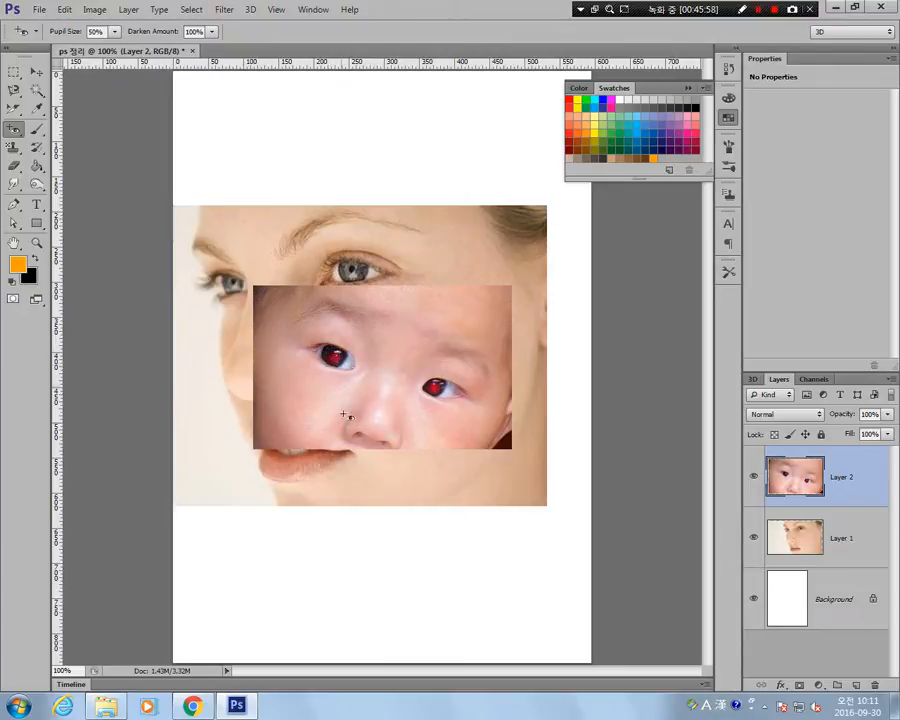
Remove the red from both of the baby's pupils with the Red Eye tool.
left_click(337, 357)
left_click_drag(337, 355, 349, 364)
mouse_move(435, 385)
left_mouse_down()
mouse_move(448, 395)
mouse_move(438, 390)
left_mouse_up()
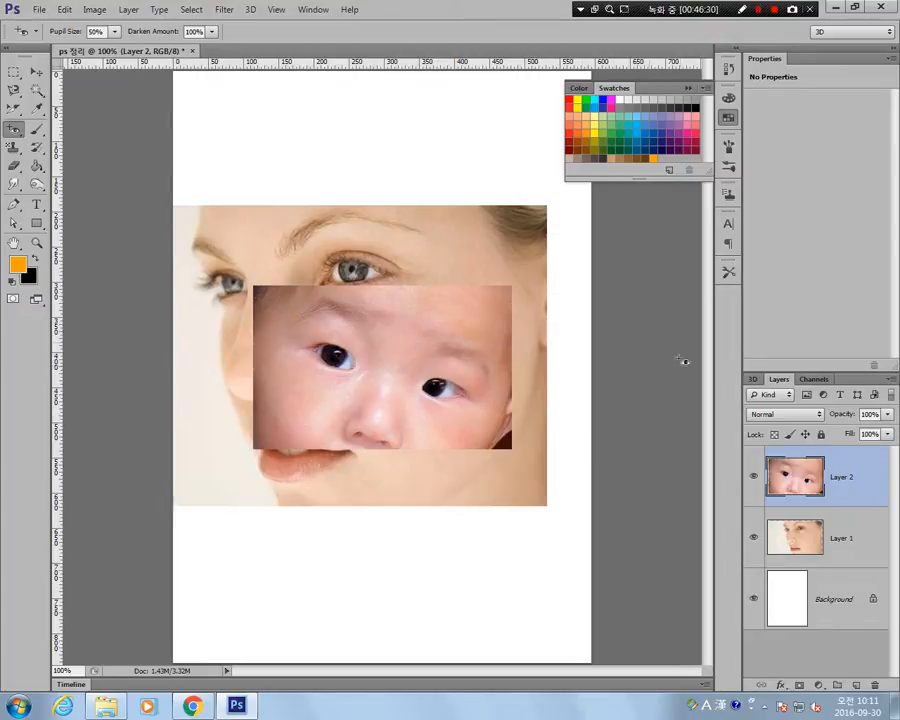
Reduce the Brush tool size to 25 and paint a solid orange patch on the baby's forehead on Layer 2.
left_click(37, 129)
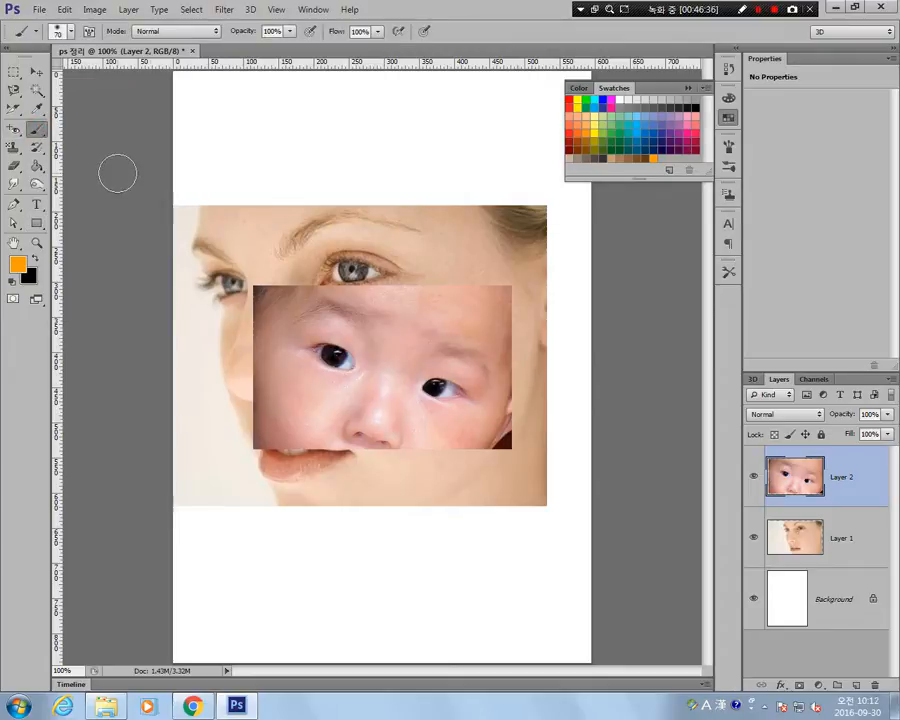
key("bracketleft")
key("bracketleft")
key("bracketleft")
key("bracketleft")
key("bracketleft")
key("bracketleft")
mouse_move(442, 303)
left_mouse_down()
mouse_move(422, 337)
mouse_move(408, 327)
mouse_move(455, 318)
mouse_move(420, 301)
mouse_move(458, 314)
mouse_move(460, 343)
mouse_move(403, 357)
mouse_move(408, 345)
mouse_move(444, 350)
left_mouse_up()
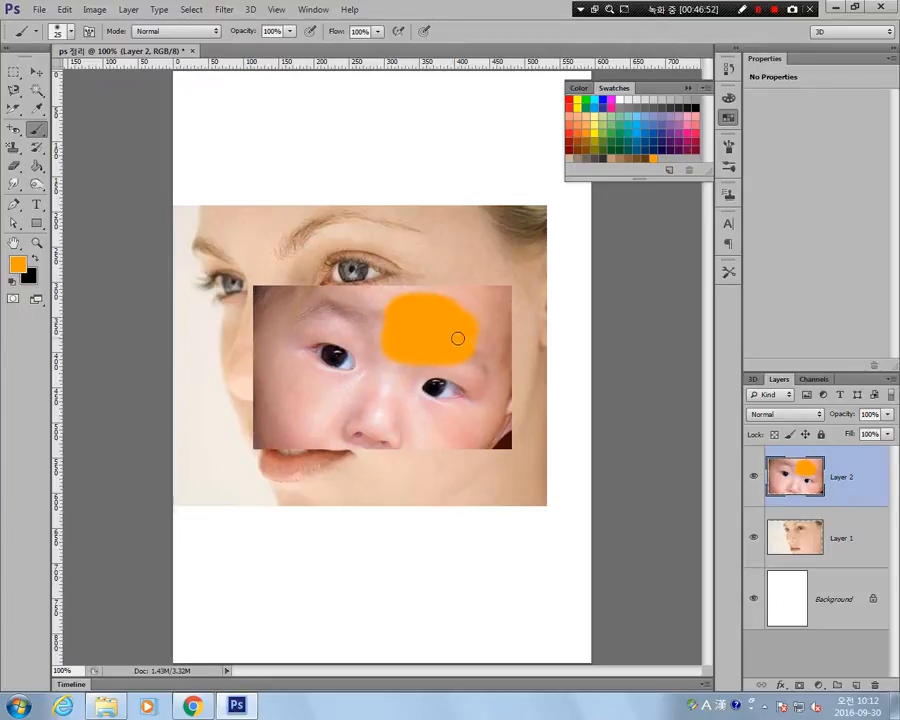
Try the Eraser on the orange patch, hide Layer 1 to reveal the white background, and undo the erasing.
left_click(14, 168)
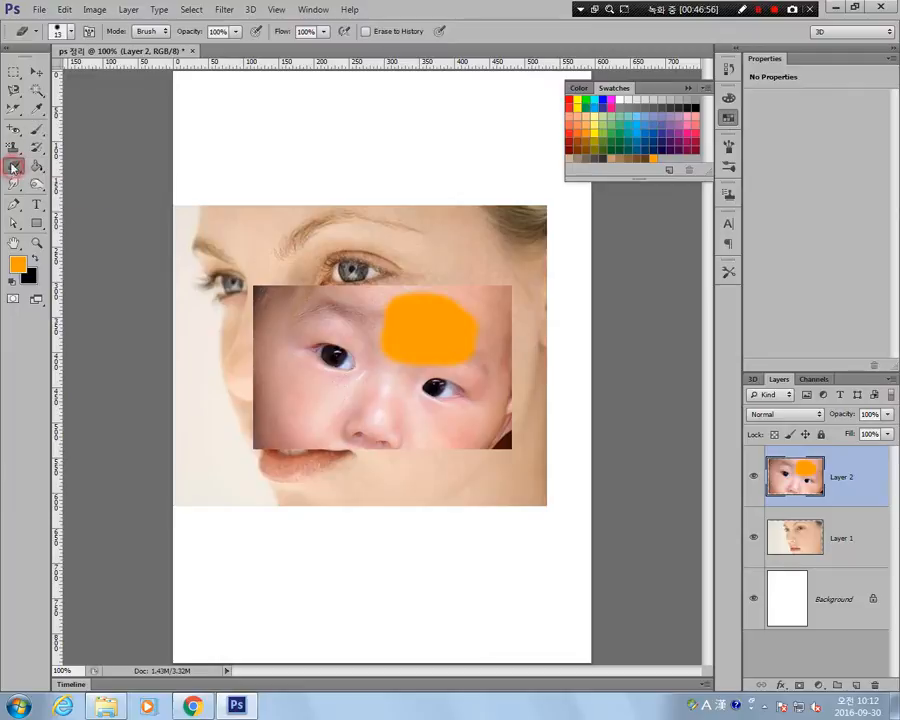
mouse_move(408, 300)
left_mouse_down()
mouse_move(377, 340)
mouse_move(421, 314)
mouse_move(481, 325)
mouse_move(460, 354)
mouse_move(475, 343)
mouse_move(441, 353)
mouse_move(480, 324)
mouse_move(410, 306)
mouse_move(419, 323)
mouse_move(395, 335)
mouse_move(426, 343)
mouse_move(433, 361)
mouse_move(422, 341)
mouse_move(430, 328)
mouse_move(465, 331)
left_mouse_up()
left_click(756, 540)
key("ctrl+alt+z")
key("ctrl+alt+z")
key("ctrl+alt+z")
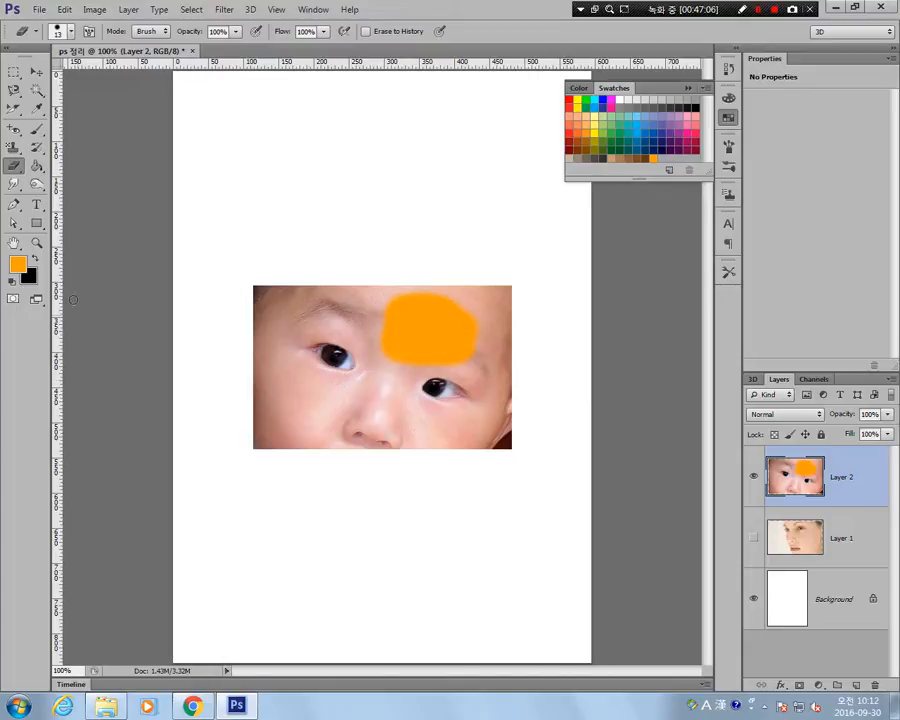
Try the Background Eraser across the baby's face and undo the stroke.
left_click(14, 166)
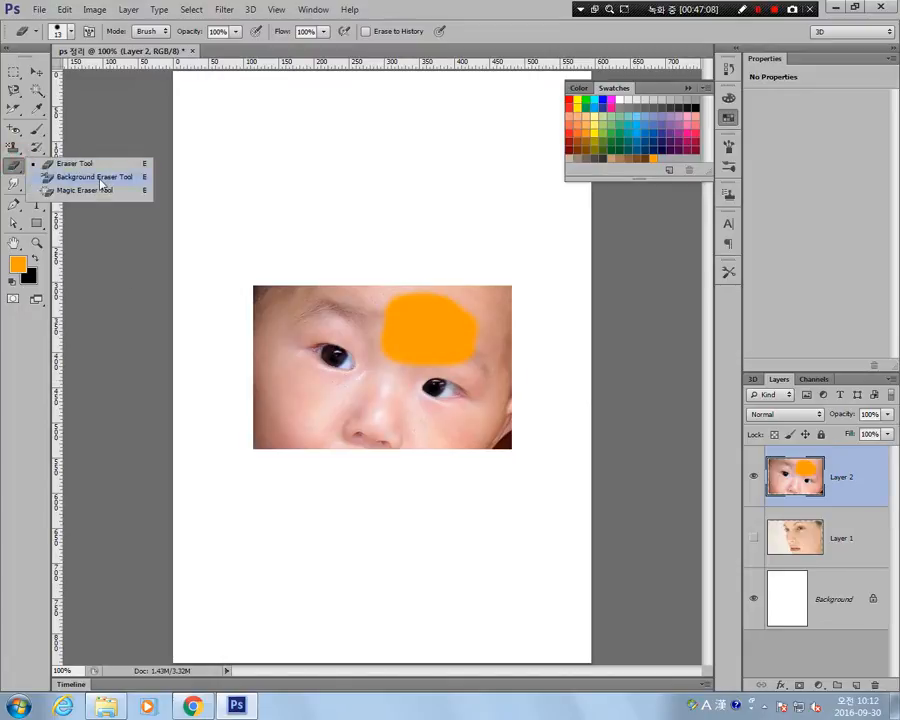
left_click(90, 178)
mouse_move(454, 373)
left_mouse_down()
mouse_move(412, 317)
mouse_move(444, 321)
mouse_move(446, 352)
mouse_move(309, 383)
left_mouse_up()
key("ctrl+z")
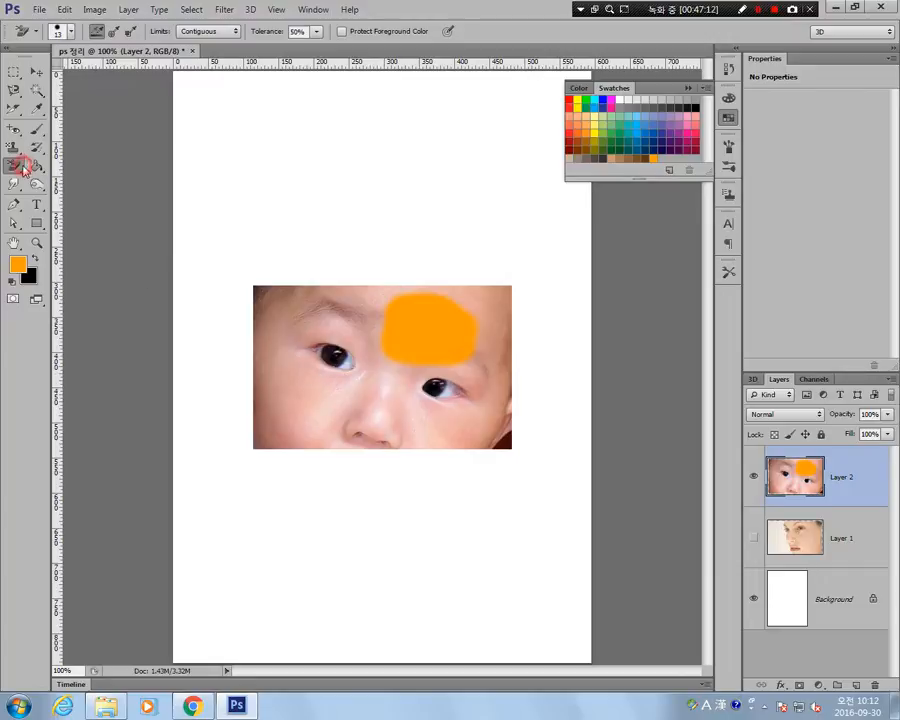
Try the Magic Eraser on the orange patch several times, then undo the erasing and the orange paint on Layer 2.
left_click(14, 166)
left_click(80, 187)
left_click(447, 338)
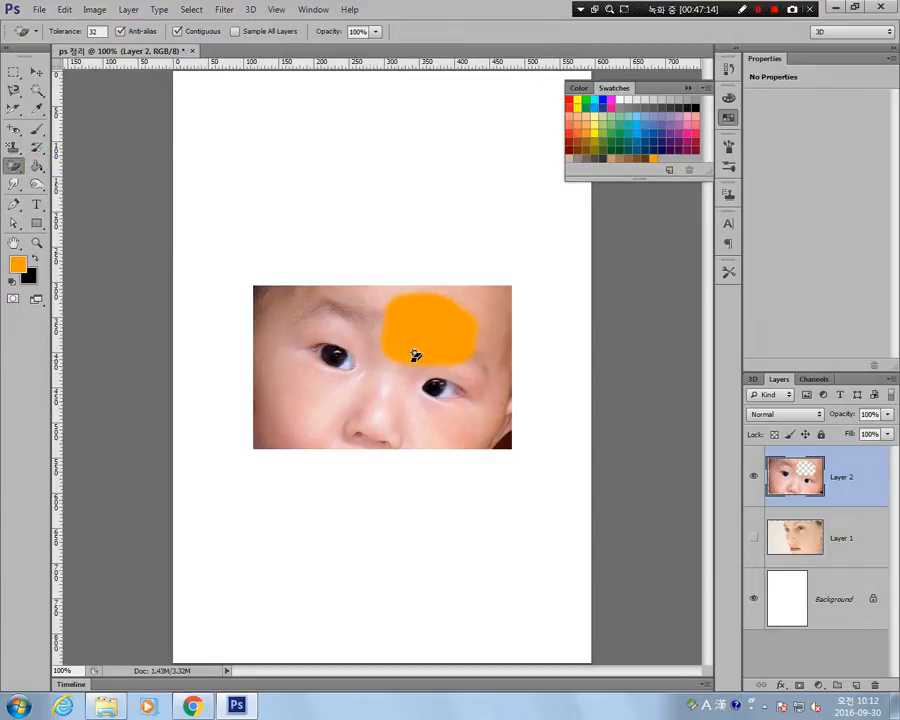
left_click(427, 307)
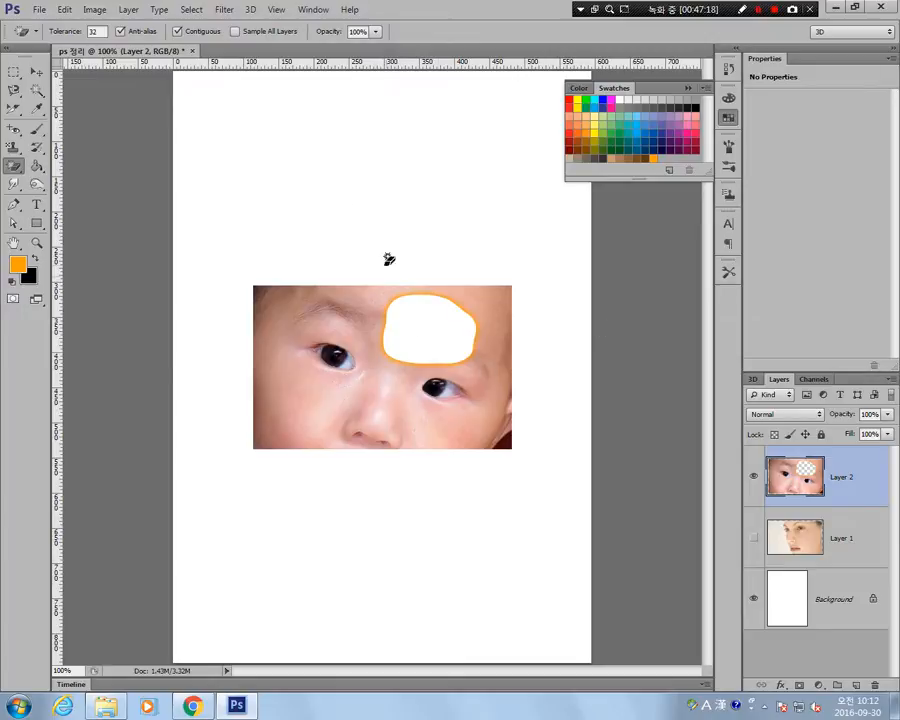
left_click(428, 330)
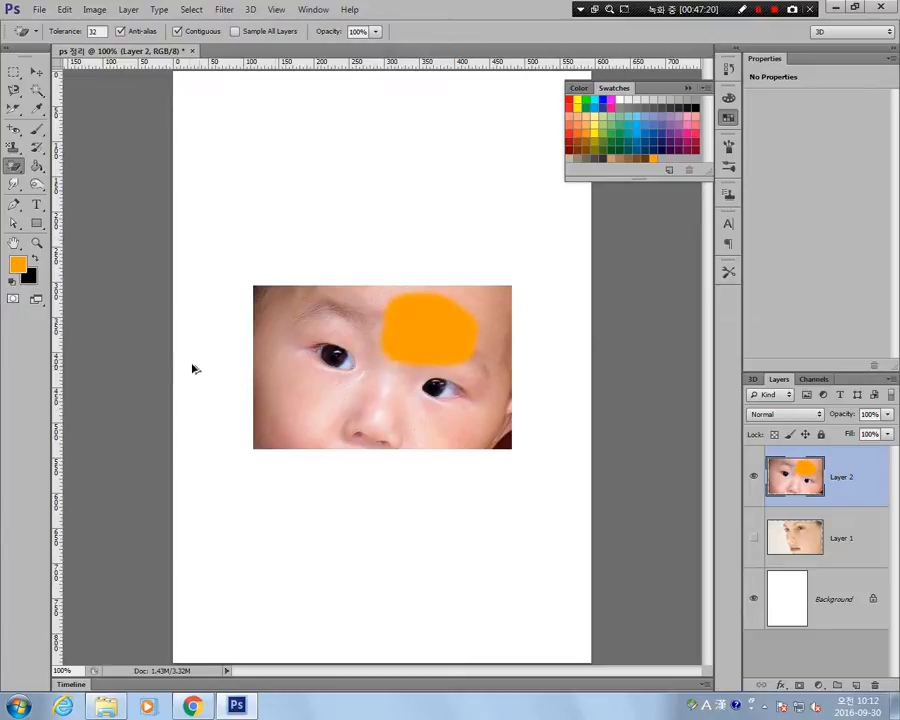
key("ctrl+z")
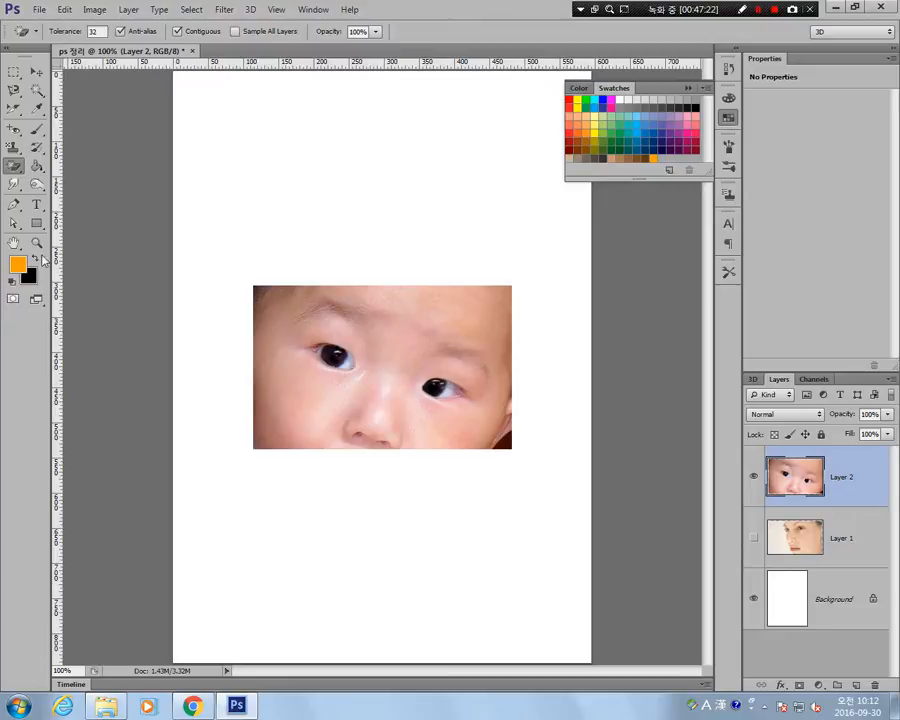
Add a new layer and paint a solid orange patch over the baby's forehead with the Brush tool.
left_click(36, 128)
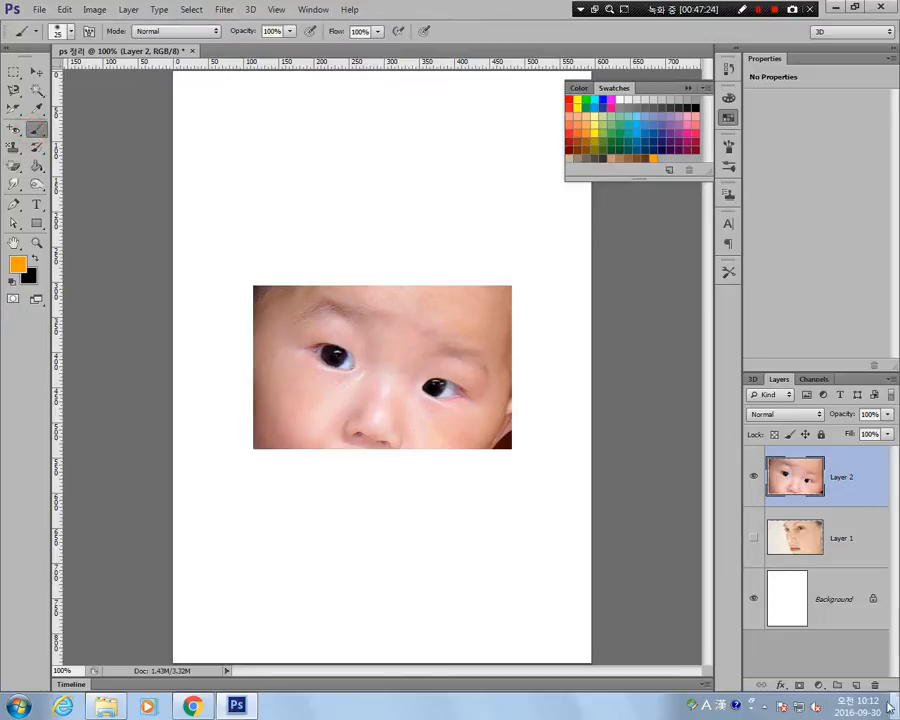
left_click(855, 686)
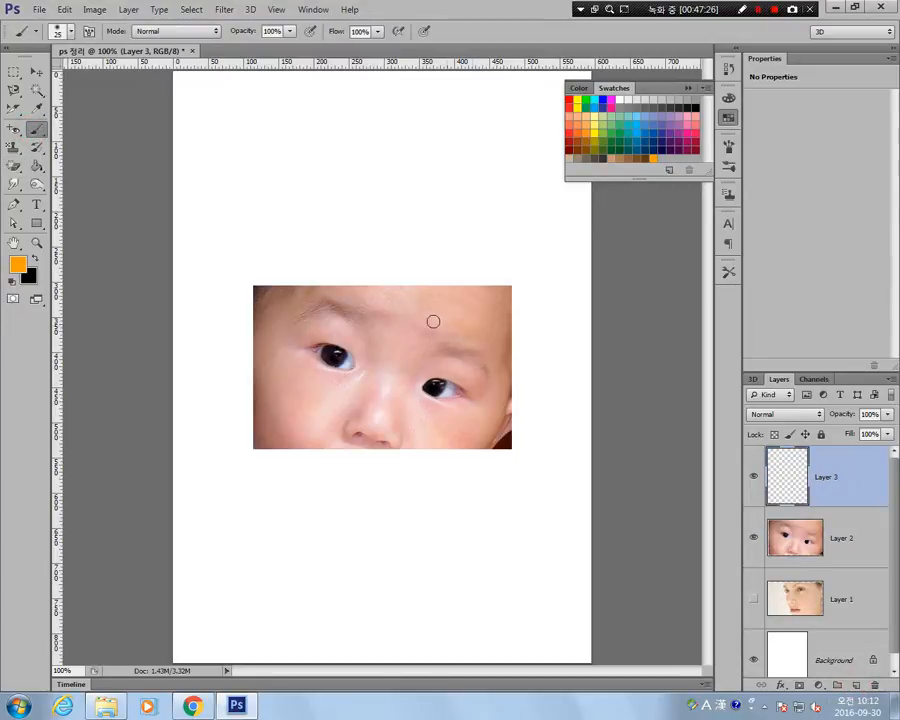
mouse_move(433, 321)
left_mouse_down()
mouse_move(404, 310)
mouse_move(427, 309)
mouse_move(412, 317)
mouse_move(440, 334)
left_mouse_up()
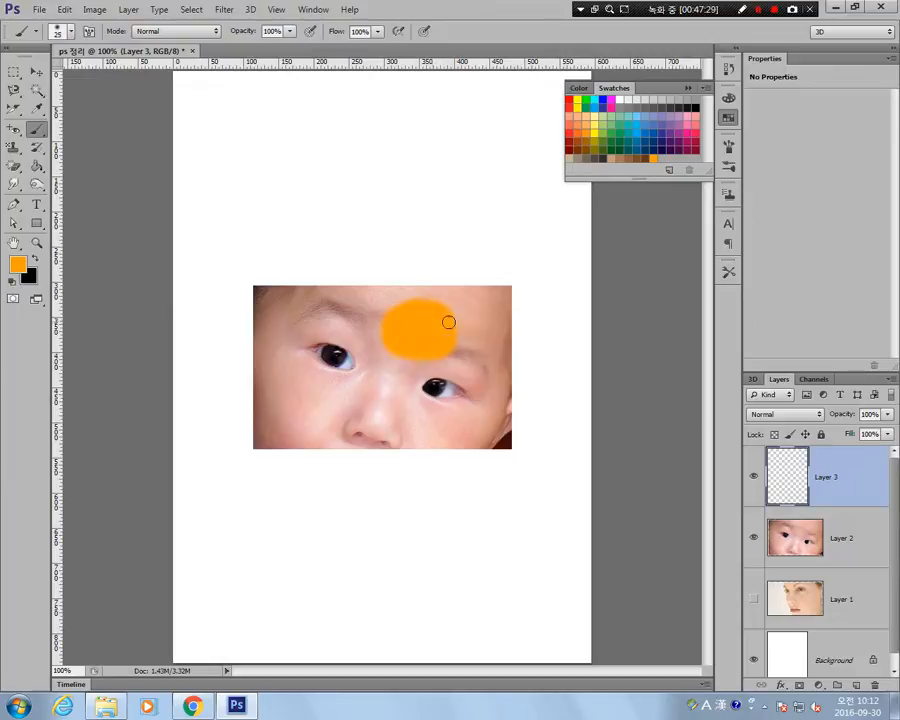
Try the regular Eraser in strokes across the orange patch on Layer 3 and undo the strokes.
left_click(13, 168)
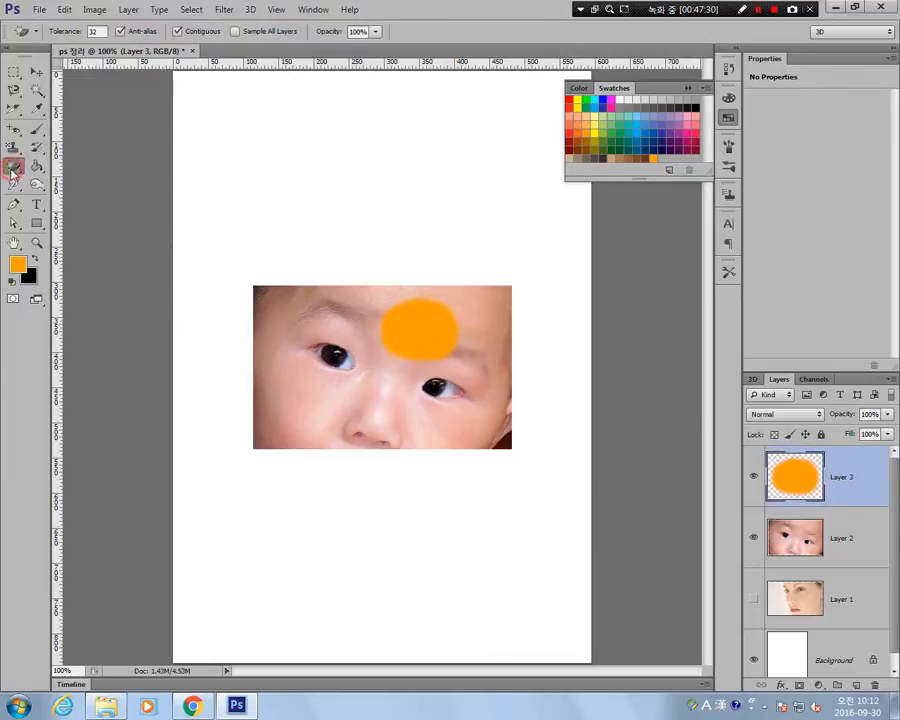
right_click(13, 168)
left_click(50, 161)
mouse_move(392, 348)
left_mouse_down()
mouse_move(406, 304)
mouse_move(440, 352)
left_mouse_up()
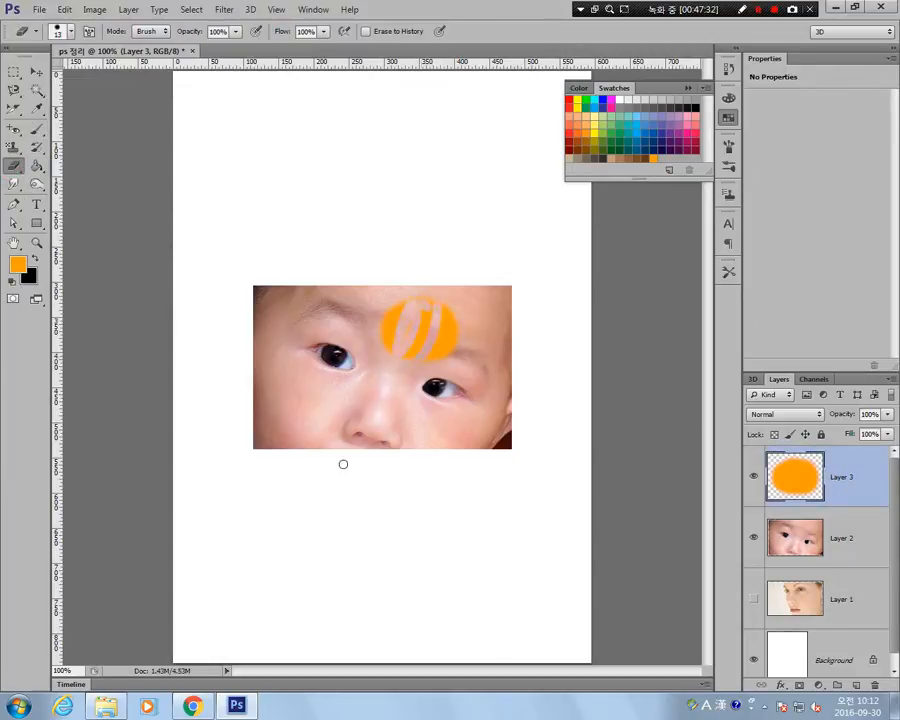
key("ctrl+alt+z")
key("ctrl+alt+z")
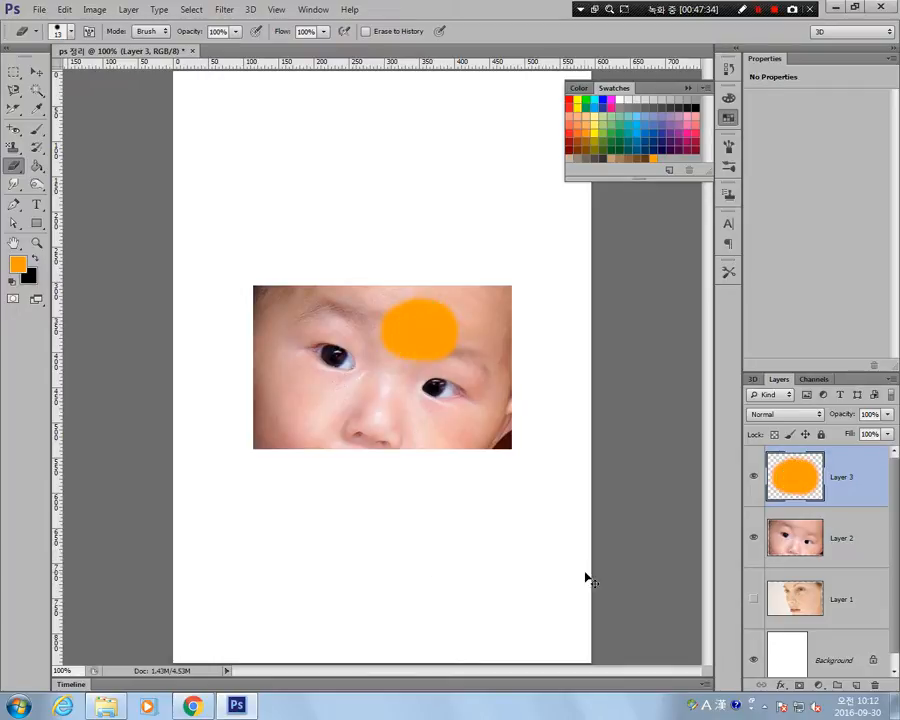
Draw thin freehand orange loops around the baby's eye beside the patch with the Pencil tool at size 1.
left_click(37, 129)
right_click(47, 129)
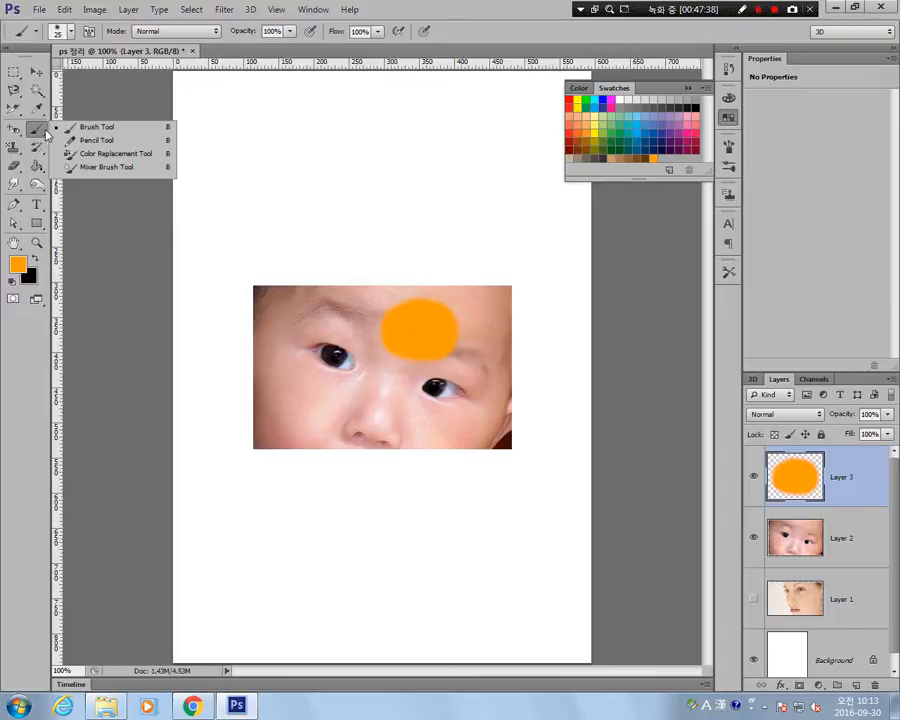
left_click(100, 140)
mouse_move(376, 371)
left_mouse_down()
mouse_move(326, 330)
mouse_move(318, 381)
left_mouse_up()
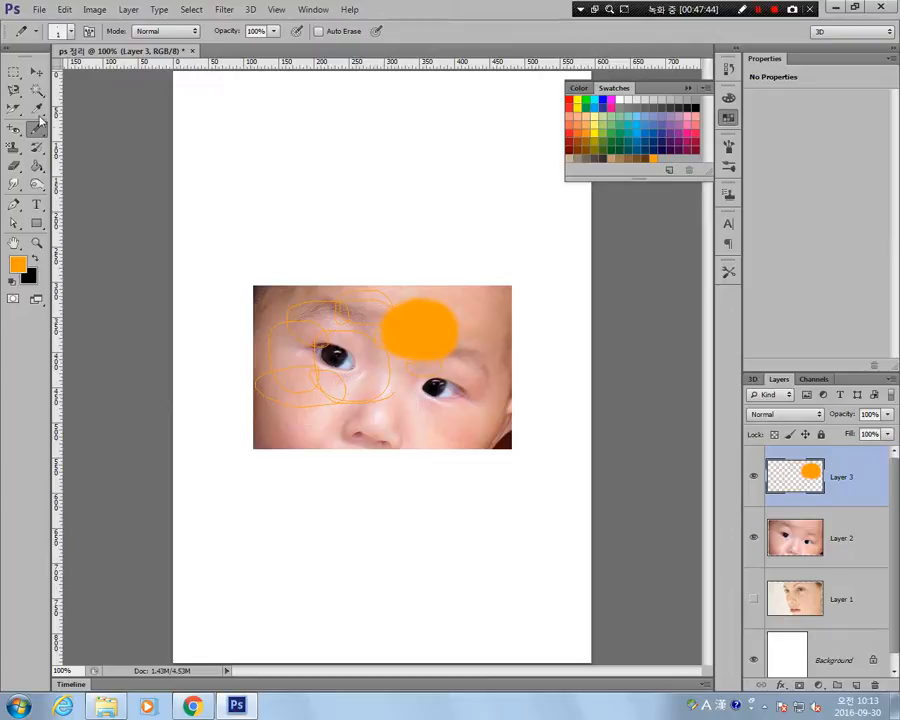
Sample a skin tone near the orange patch and start recolouring the patch with the Color Replacement tool.
left_click(37, 128)
left_click(37, 128)
left_click(37, 130)
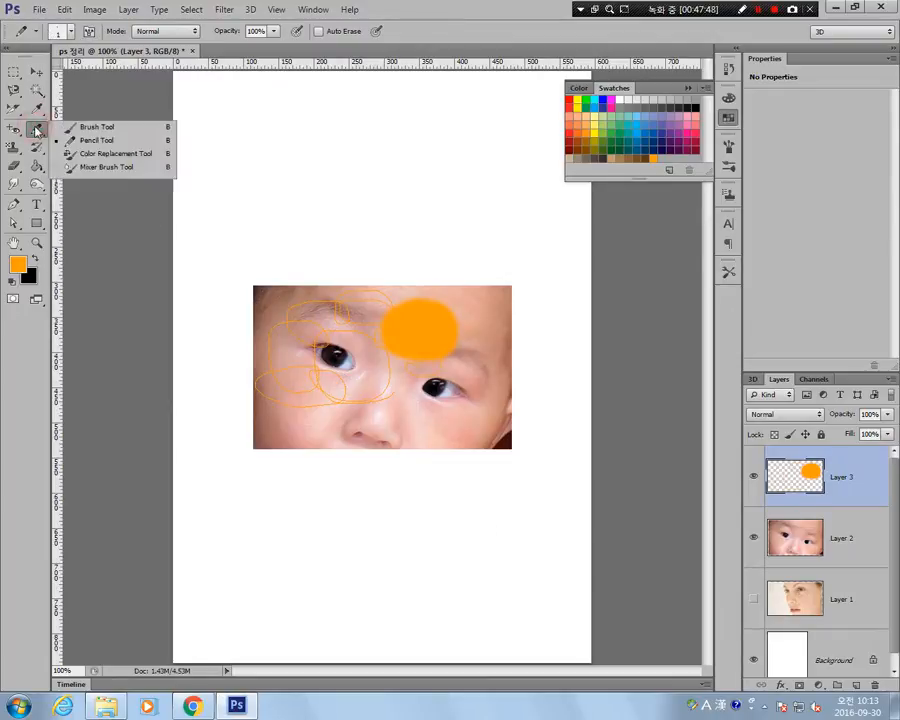
left_click(106, 158)
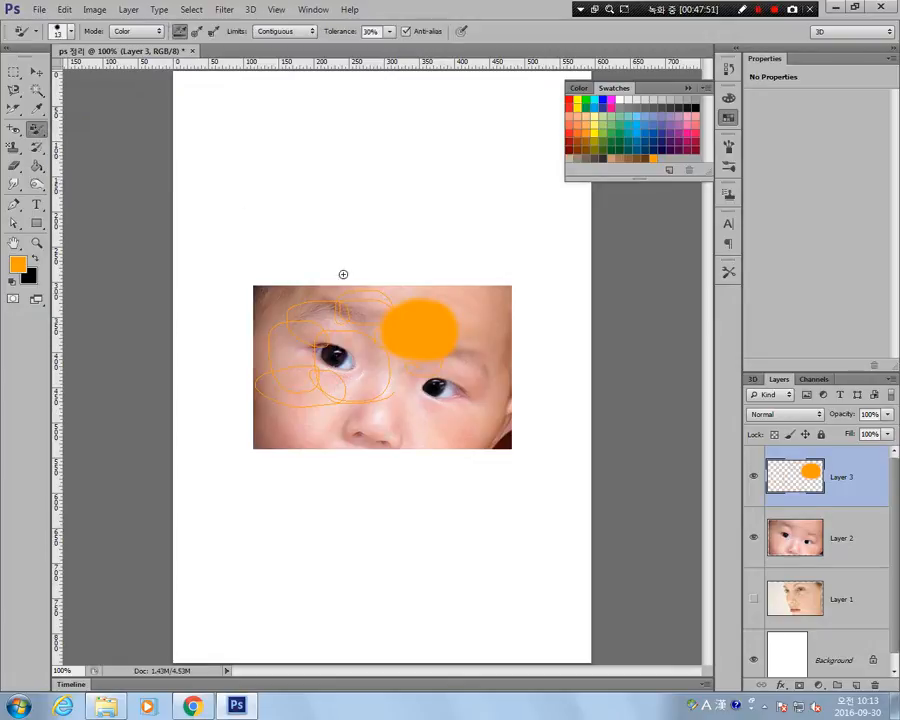
left_click(482, 348, "alt")
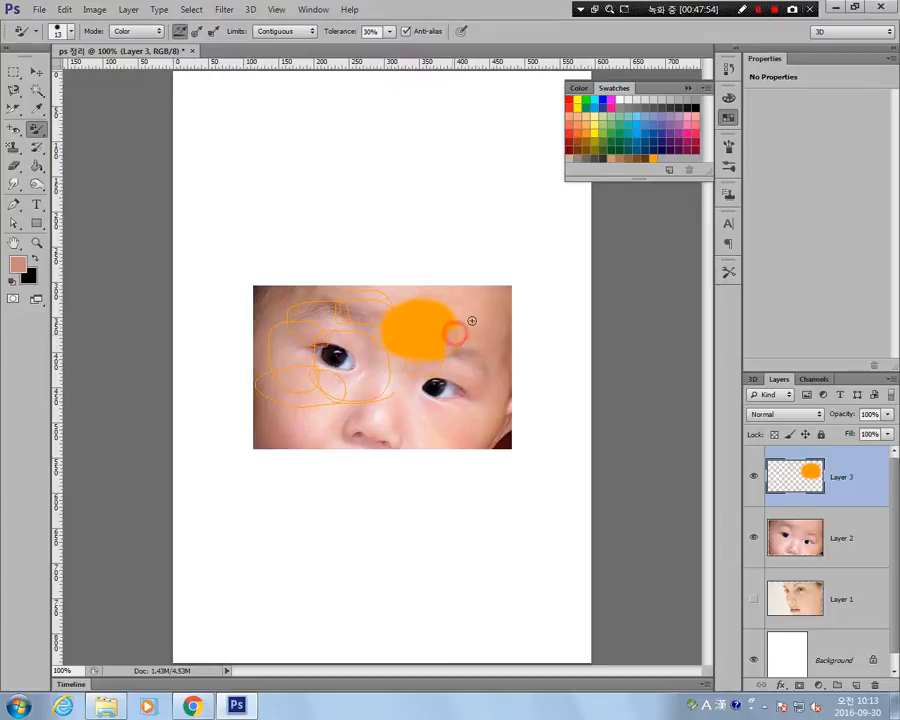
left_click_drag(468, 317, 419, 347)
Resample skin tones from the face and recolour more of the orange patch and its edge with the Color Replacement tool.
left_click(390, 407, "alt")
mouse_move(459, 309)
left_mouse_down()
mouse_move(426, 333)
mouse_move(450, 338)
mouse_move(482, 311)
mouse_move(410, 297)
mouse_move(459, 332)
mouse_move(428, 332)
mouse_move(498, 325)
mouse_move(407, 351)
mouse_move(438, 344)
left_mouse_up()
left_click(493, 327, "alt")
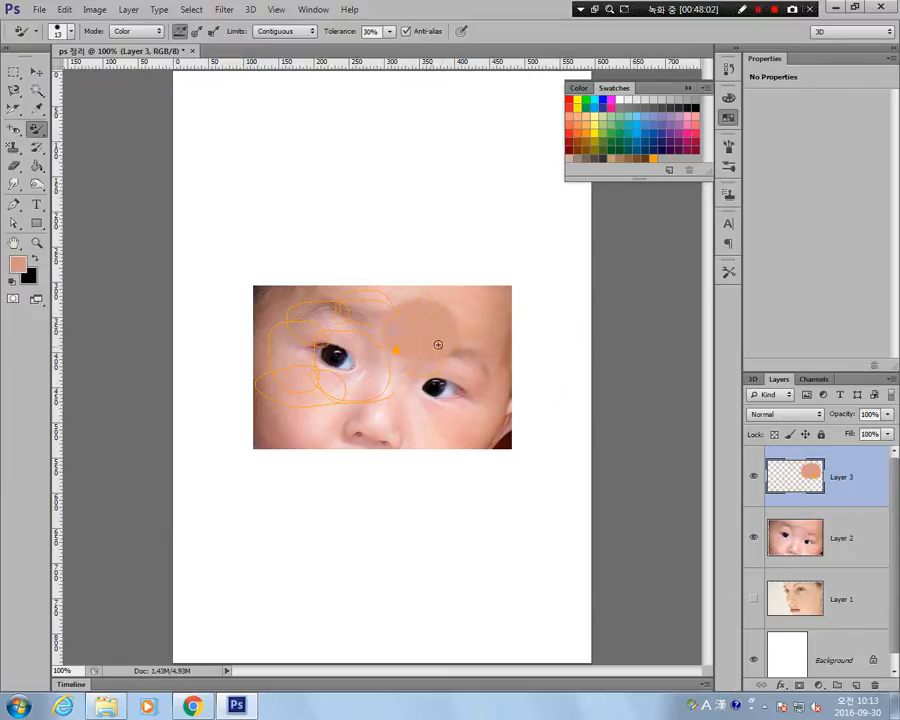
left_click(451, 300, "alt")
left_click(465, 314, "alt")
left_click(438, 301)
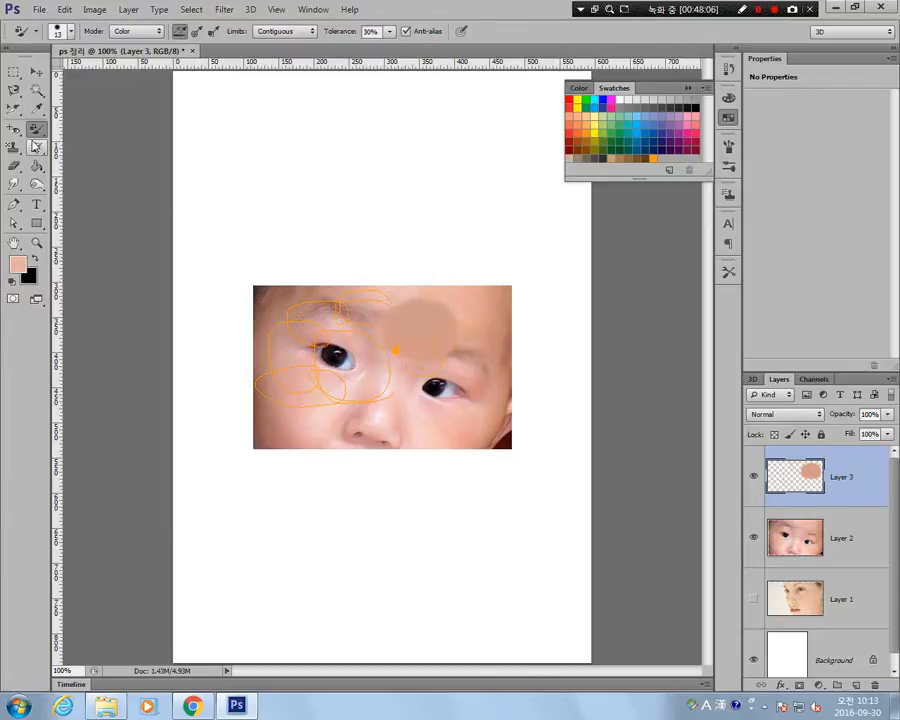
Blend and spread the recoloured forehead patch outward over its edges with the Mixer Brush tool.
right_click(36, 128)
left_click(108, 166)
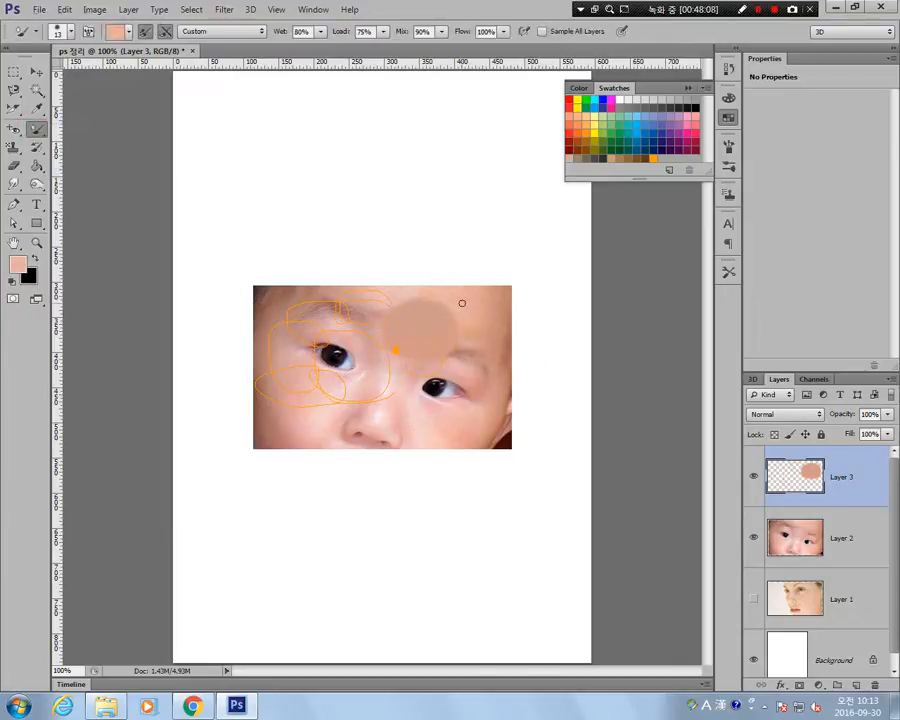
mouse_move(462, 302)
left_mouse_down()
mouse_move(437, 328)
mouse_move(400, 315)
mouse_move(395, 292)
mouse_move(378, 334)
left_mouse_up()
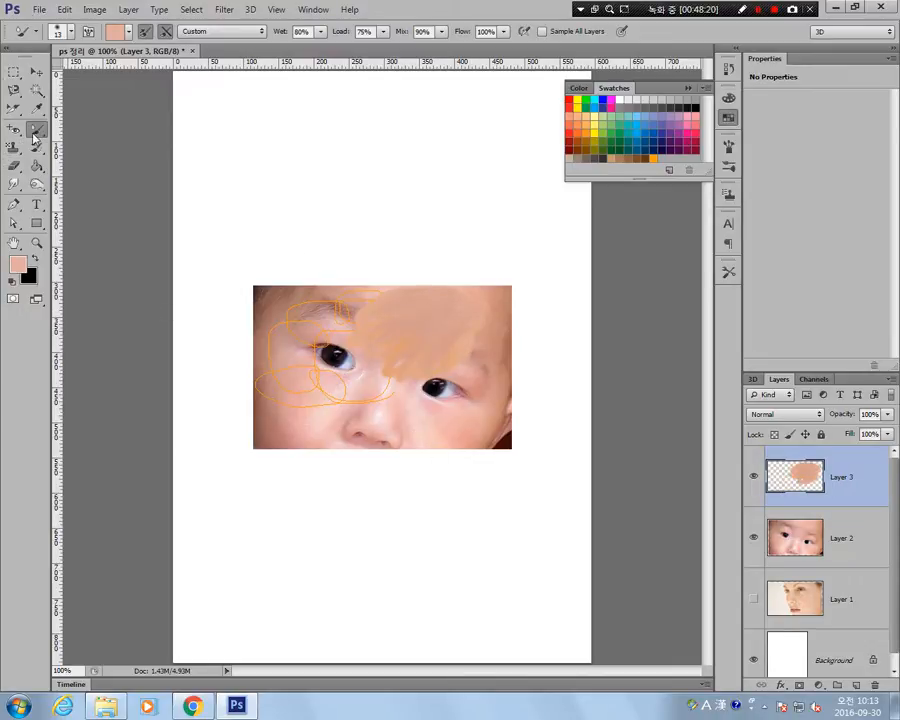
Activate the regular Brush tool.
right_click(35, 133)
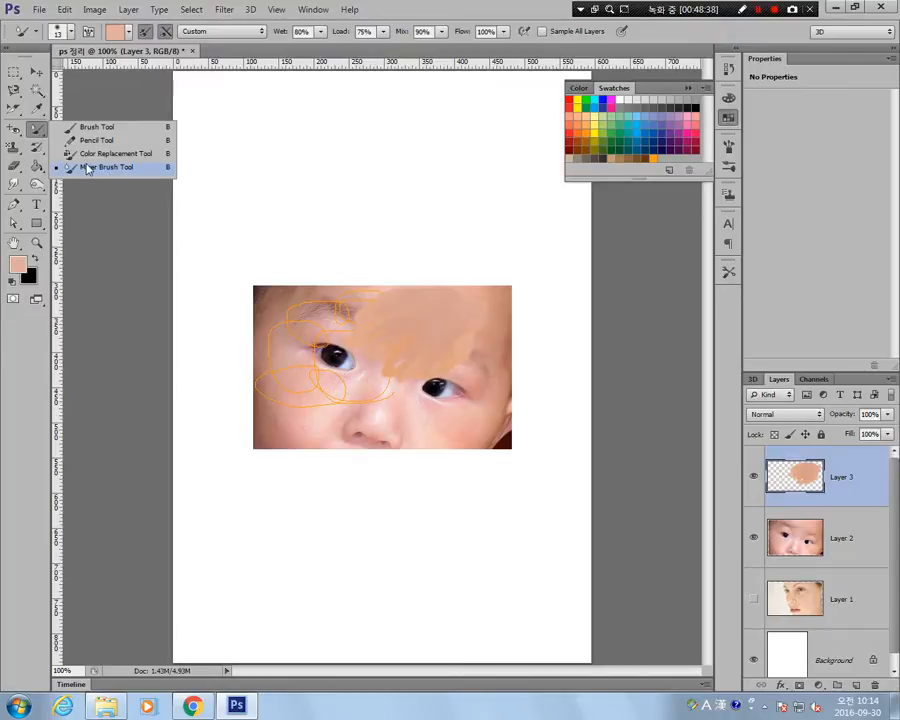
left_click(92, 128)
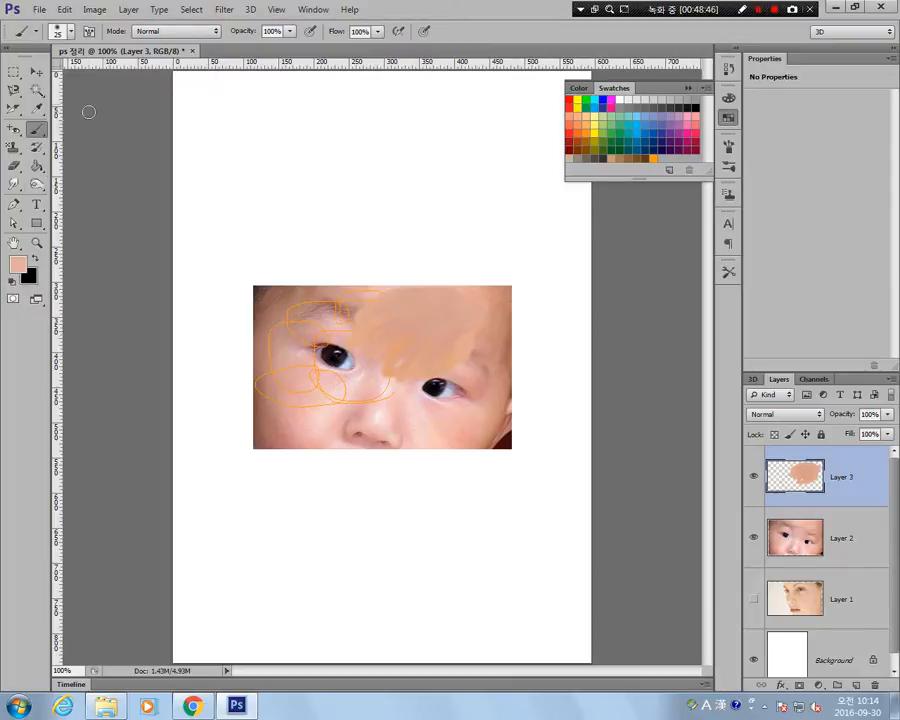
Clone the baby's face on Layer 2 into the white area above the photo with the Clone Stamp tool.
left_click(13, 149)
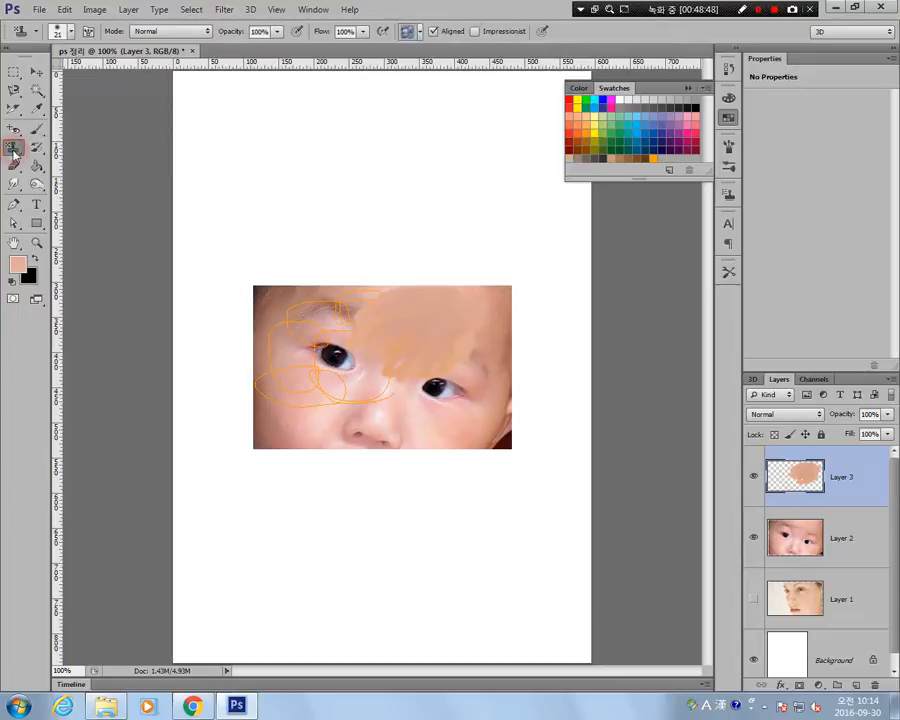
right_click(14, 150)
left_click(108, 149)
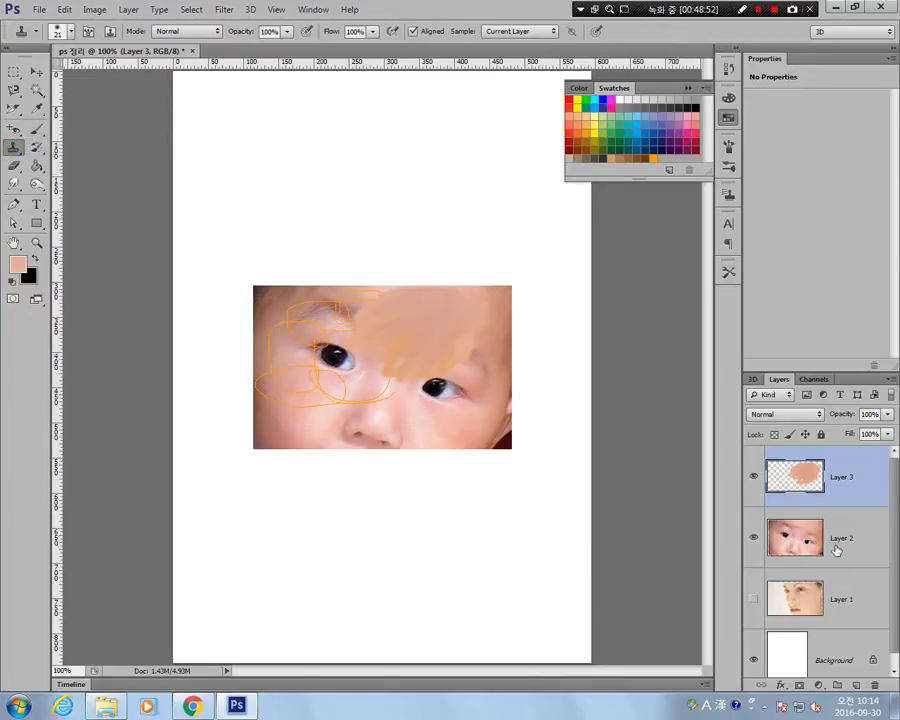
left_click(837, 549)
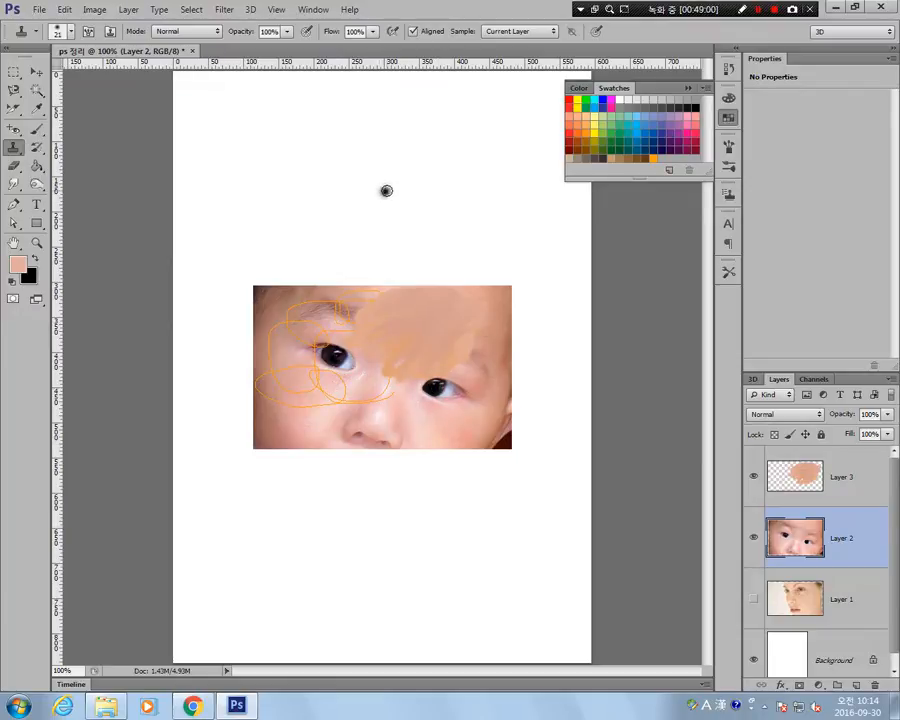
mouse_move(386, 190)
left_mouse_down()
mouse_move(416, 202)
mouse_move(421, 191)
mouse_move(371, 185)
mouse_move(399, 205)
mouse_move(421, 180)
mouse_move(395, 164)
mouse_move(394, 212)
mouse_move(432, 209)
mouse_move(366, 171)
mouse_move(423, 210)
mouse_move(414, 164)
mouse_move(359, 200)
mouse_move(454, 193)
mouse_move(390, 152)
mouse_move(355, 210)
mouse_move(457, 204)
mouse_move(395, 162)
mouse_move(381, 197)
left_mouse_up()
mouse_move(437, 161)
left_mouse_down()
mouse_move(420, 225)
mouse_move(378, 223)
mouse_move(346, 173)
mouse_move(412, 139)
mouse_move(395, 128)
mouse_move(426, 197)
mouse_move(356, 227)
mouse_move(351, 191)
mouse_move(360, 195)
mouse_move(358, 237)
mouse_move(334, 259)
mouse_move(292, 235)
mouse_move(271, 235)
mouse_move(293, 173)
mouse_move(273, 167)
mouse_move(305, 147)
mouse_move(299, 139)
mouse_move(442, 129)
mouse_move(392, 119)
mouse_move(270, 218)
mouse_move(241, 212)
mouse_move(251, 203)
mouse_move(358, 235)
mouse_move(291, 239)
mouse_move(277, 143)
mouse_move(301, 142)
mouse_move(255, 212)
left_mouse_up()
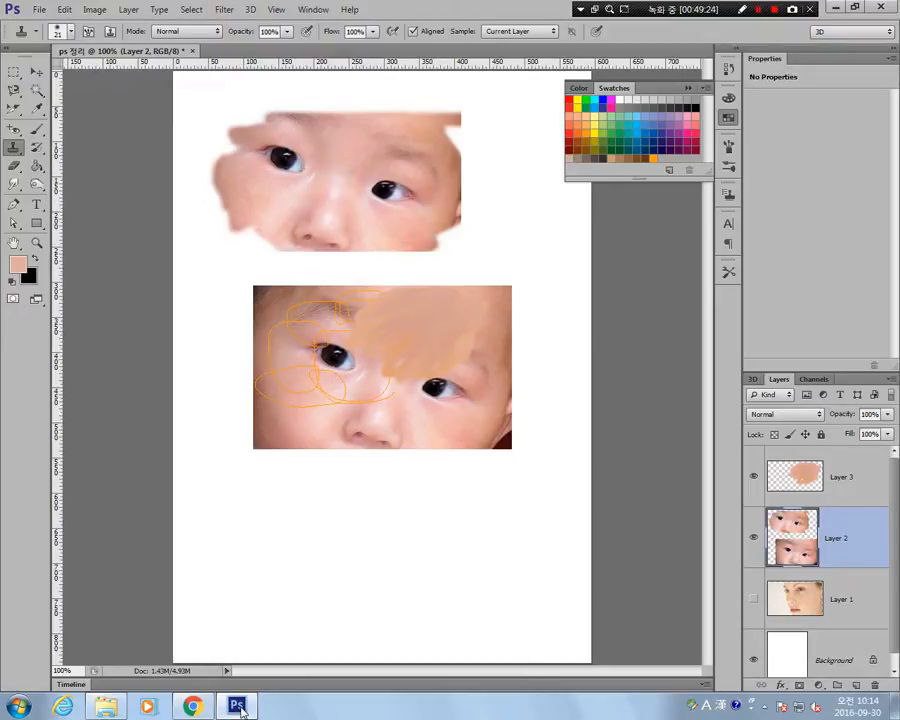
Switch to Chrome and search Google Images for 소지섭.
left_click(192, 707)
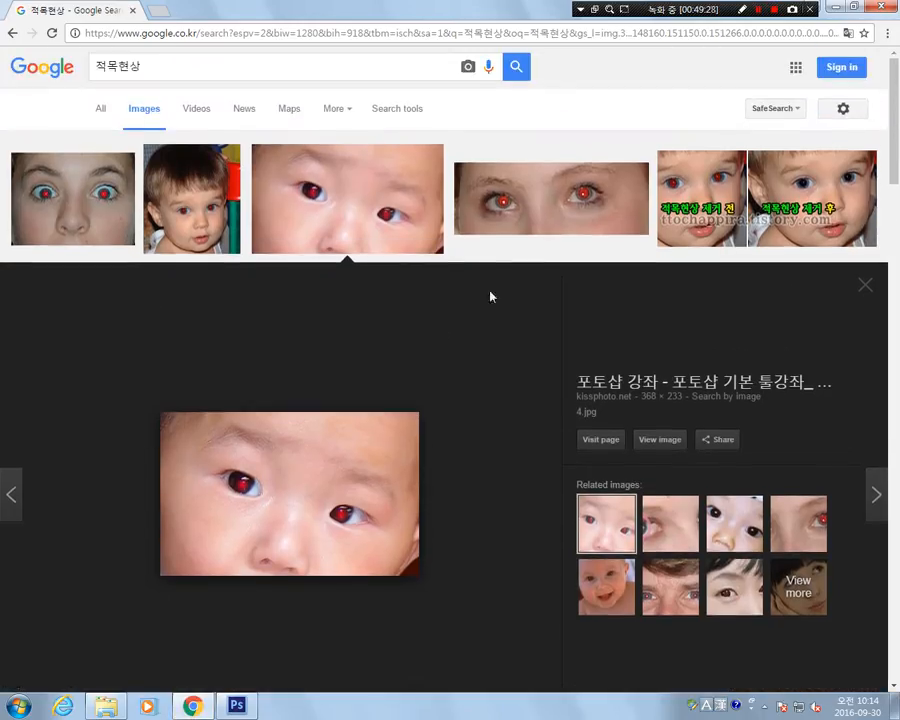
scroll(490, 296, "down", 8)
scroll(450, 300, "up", 8)
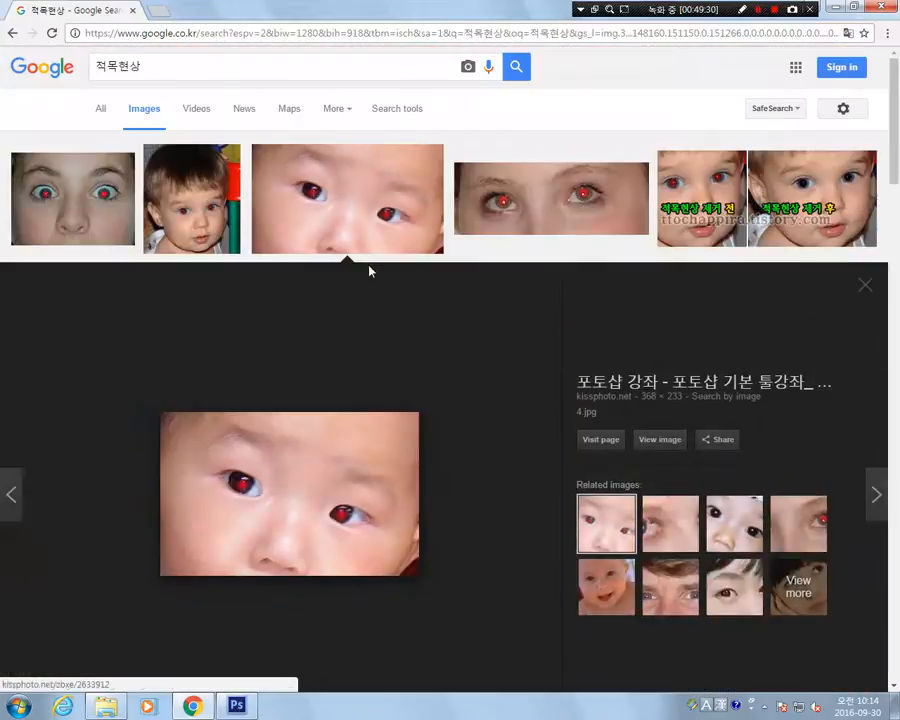
double_click(195, 66)
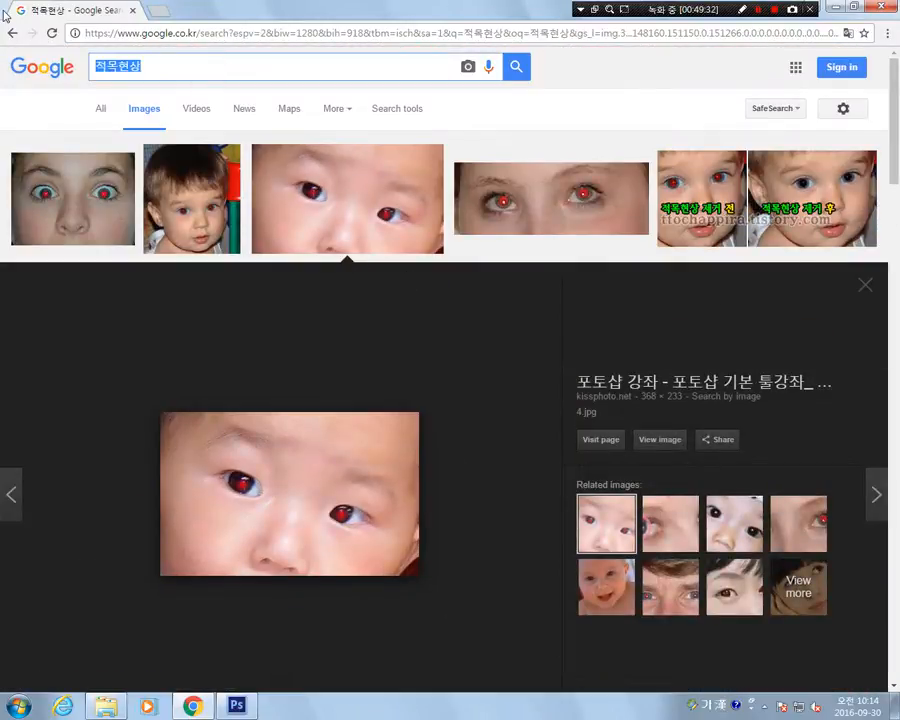
type("ㅂ")
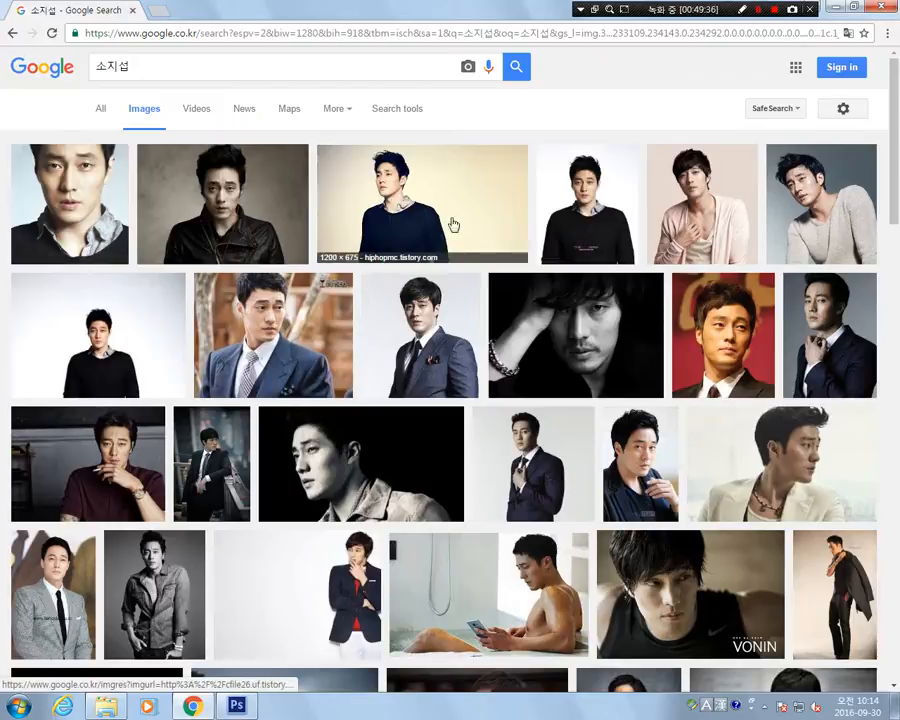
Copy the 1200 × 675 portrait in the navy sweater from the image results and paste it into the Photoshop document.
right_click(416, 196)
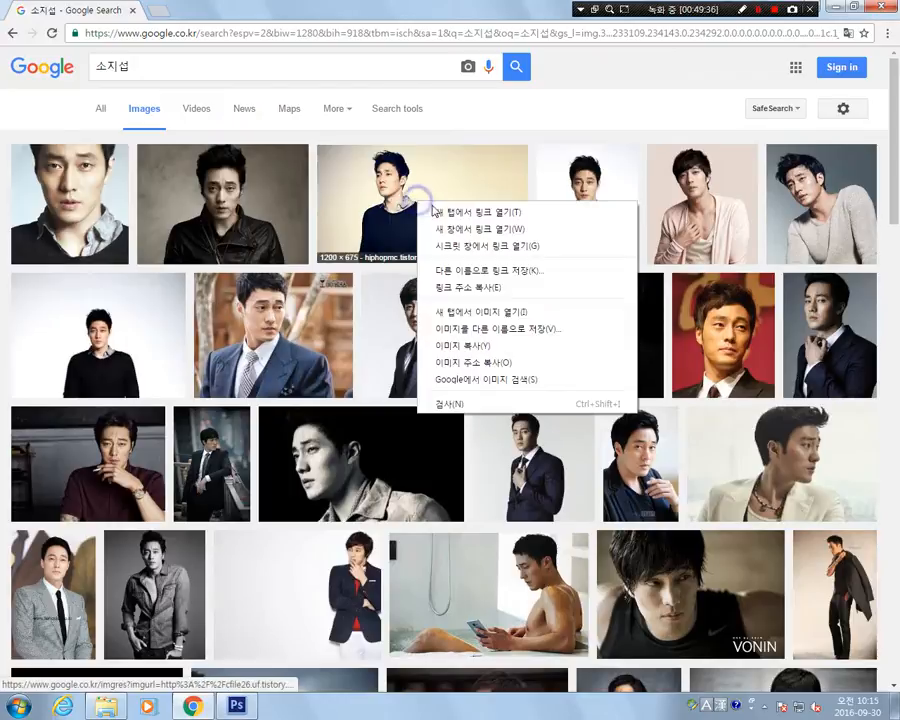
left_click(353, 195)
right_click(268, 406)
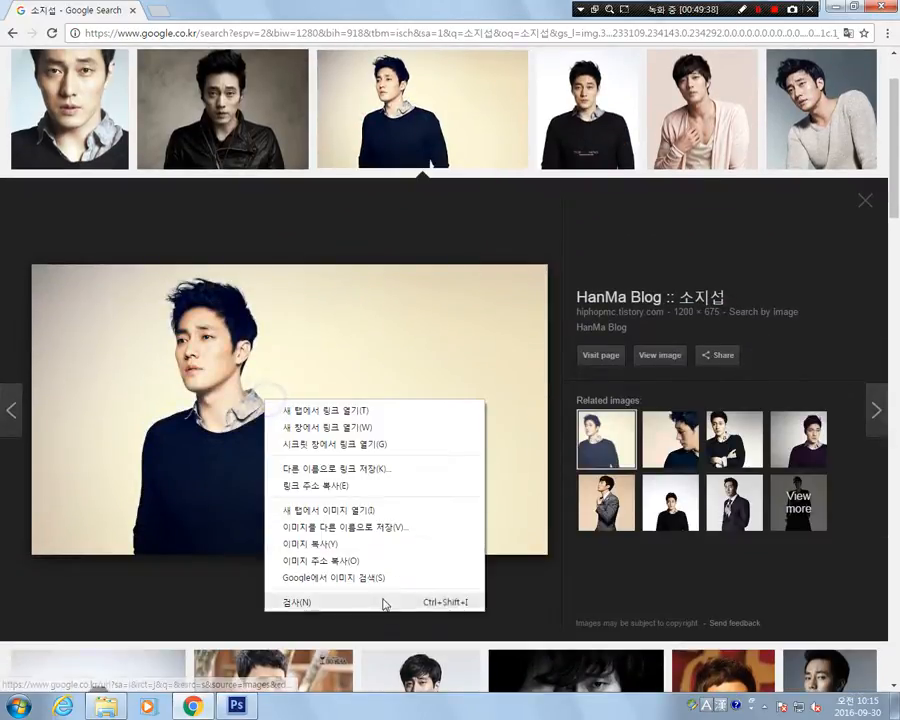
left_click(300, 540)
left_click(240, 707)
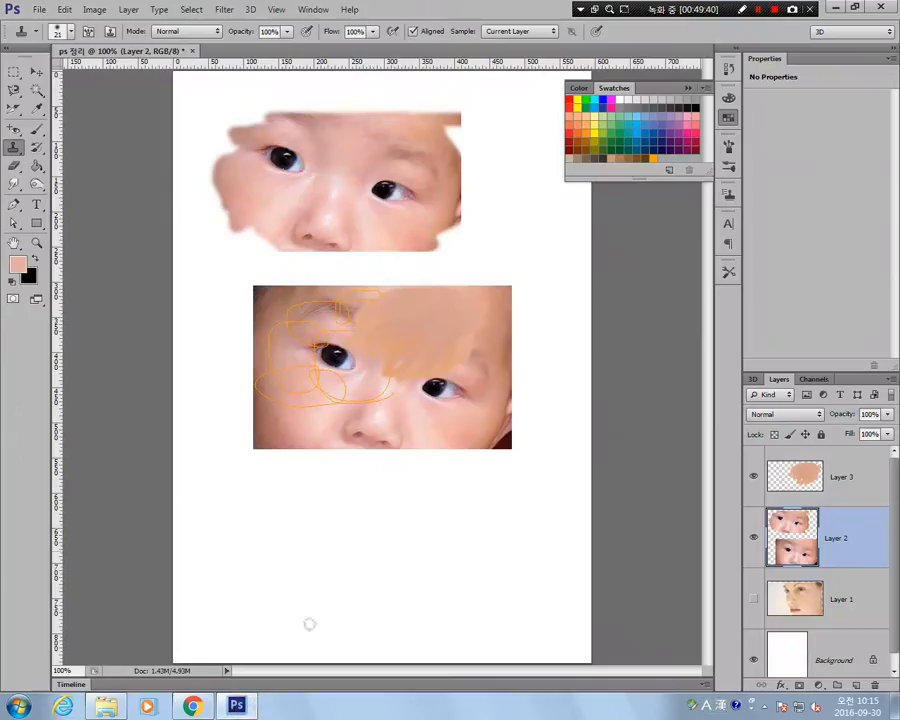
key("ctrl+v")
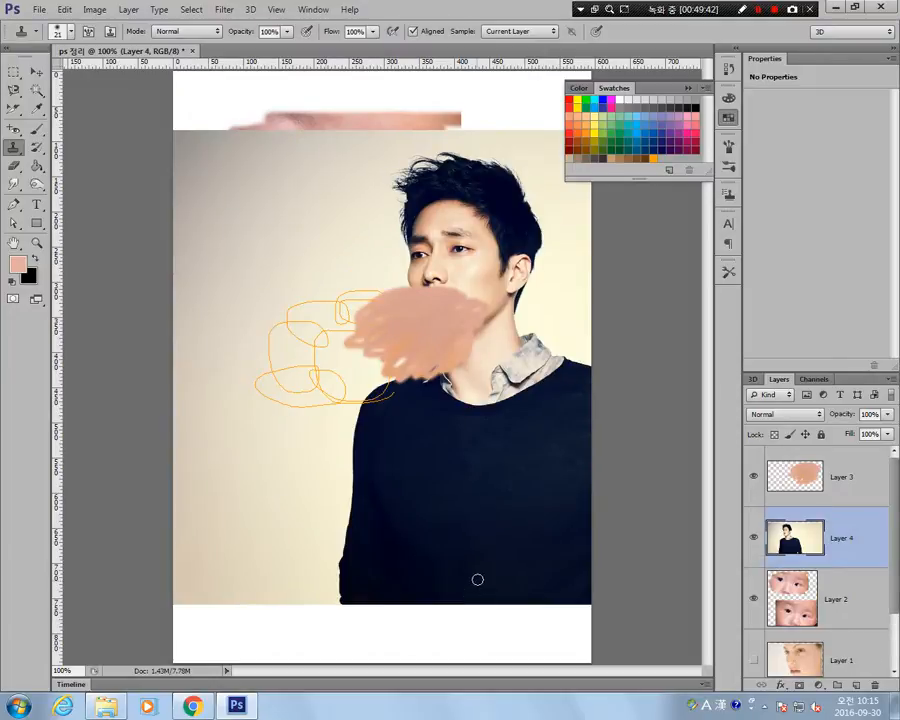
Move the pasted portrait down to the canvas's lower edge and hide Layer 3 and Layer 2.
key("v")
mouse_move(425, 320)
left_mouse_down()
mouse_move(422, 414)
mouse_move(466, 446)
mouse_move(483, 553)
mouse_move(446, 488)
mouse_move(458, 410)
mouse_move(452, 386)
left_mouse_up()
left_click(753, 478)
left_click(753, 598)
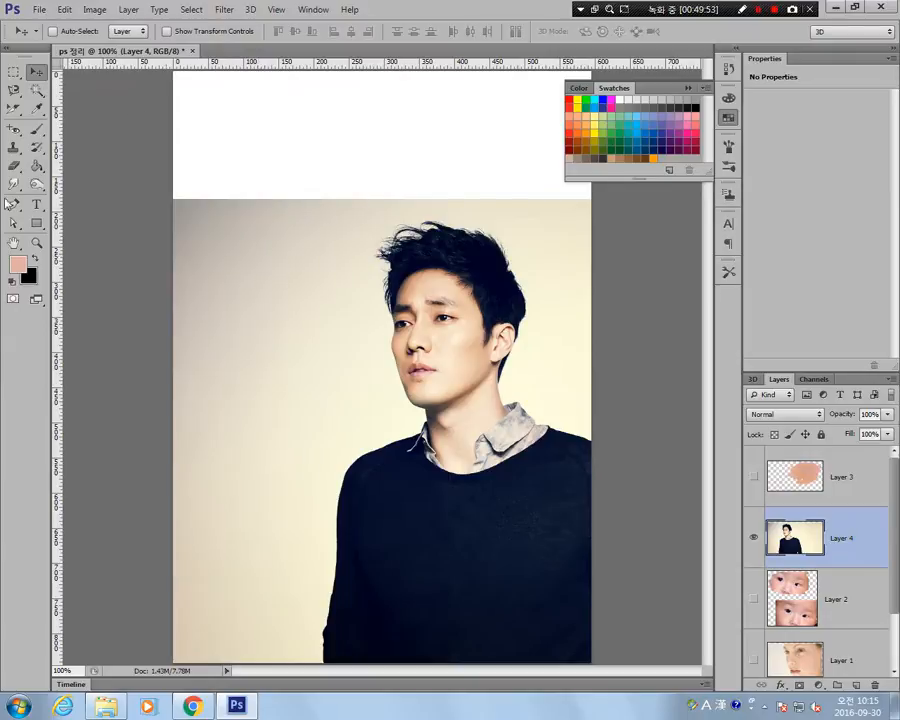
Add an empty layer above the portrait, try cloning the man's face into the white area, and undo the stroke.
left_click(14, 148)
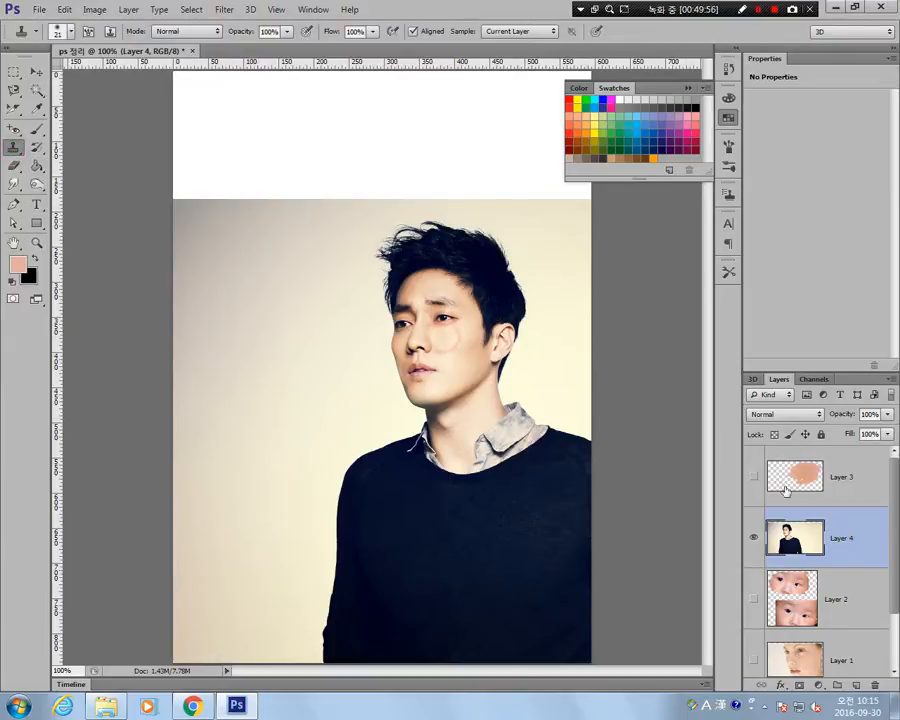
key("ctrl+shift+alt+n")
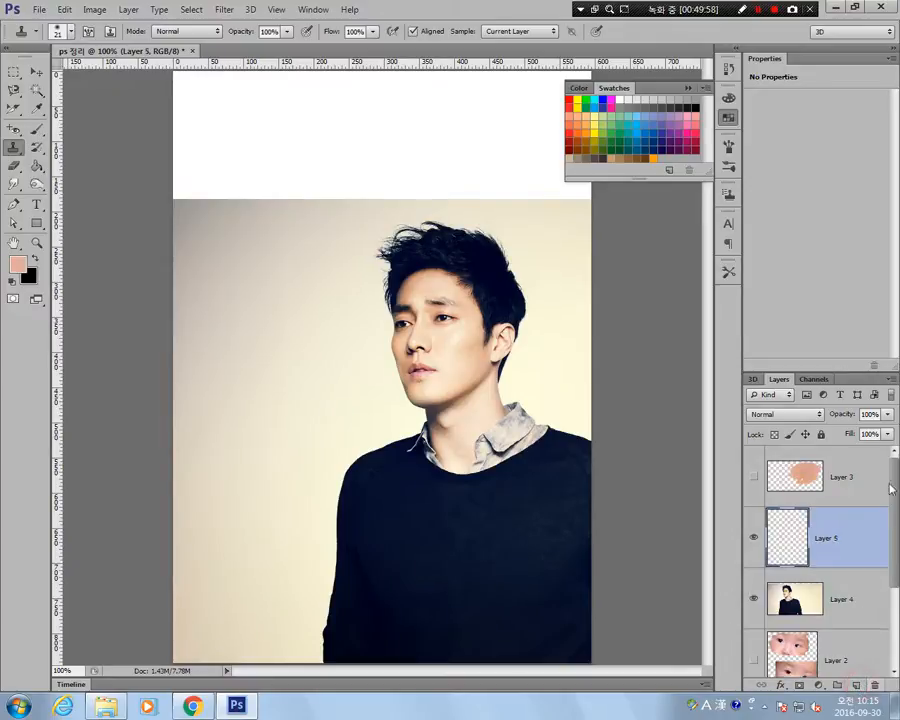
mouse_move(228, 121)
left_mouse_down()
mouse_move(239, 125)
mouse_move(233, 86)
mouse_move(230, 130)
mouse_move(270, 150)
mouse_move(305, 150)
mouse_move(260, 180)
mouse_move(246, 160)
left_mouse_up()
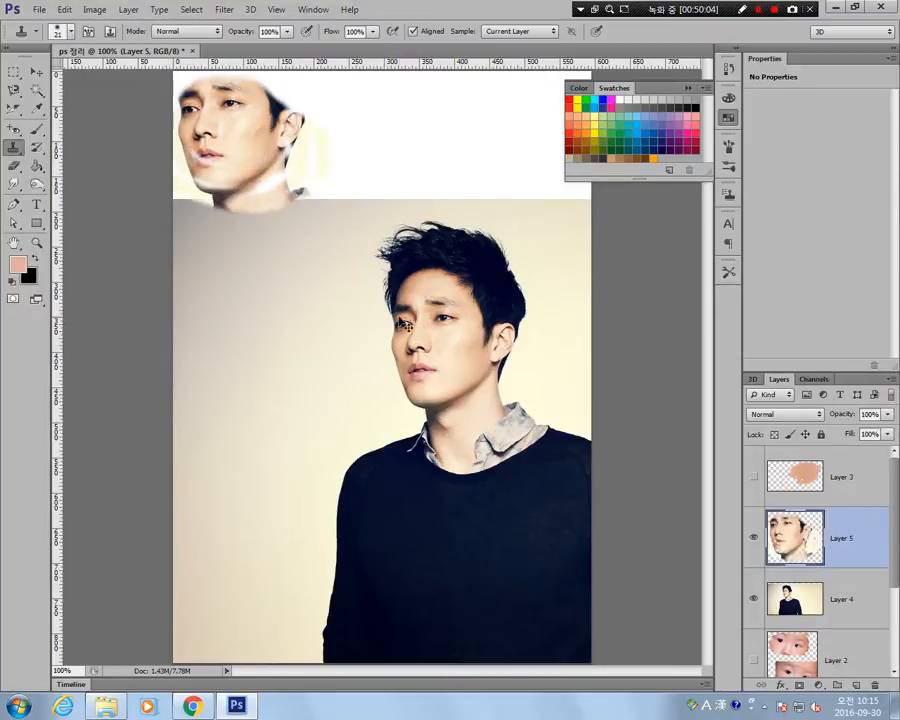
key("ctrl+z")
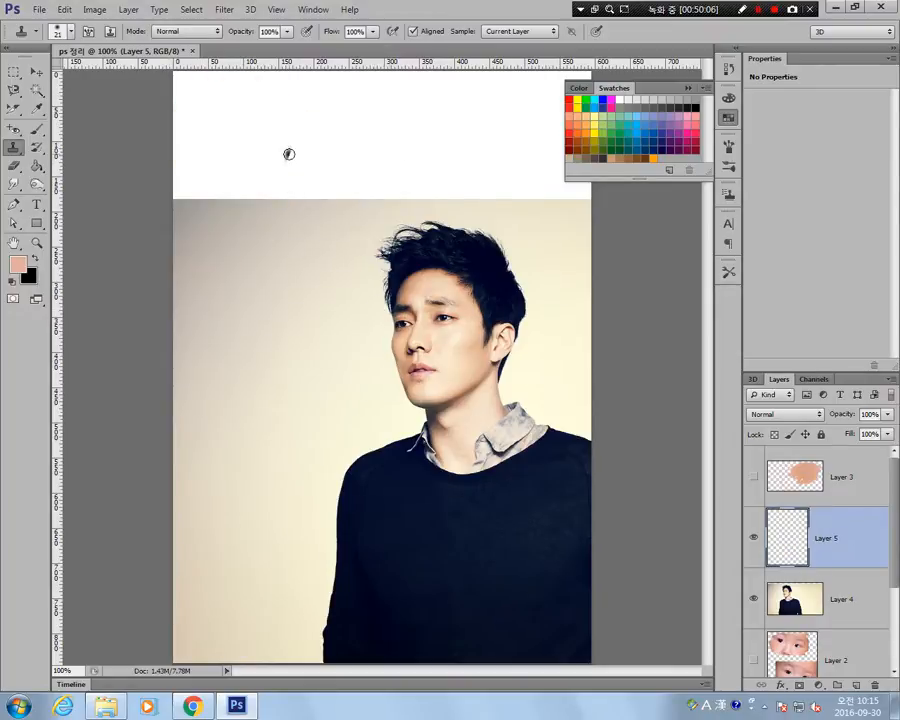
Enlarge the Clone Stamp brush to 90 px and clone the man's head and shoulders into the canvas's upper-left area on Layer 5.
key("bracketright")
key("bracketright")
key("bracketright")
key("bracketright")
key("bracketright")
key("bracketright")
key("bracketright")
key("bracketright")
key("bracketright")
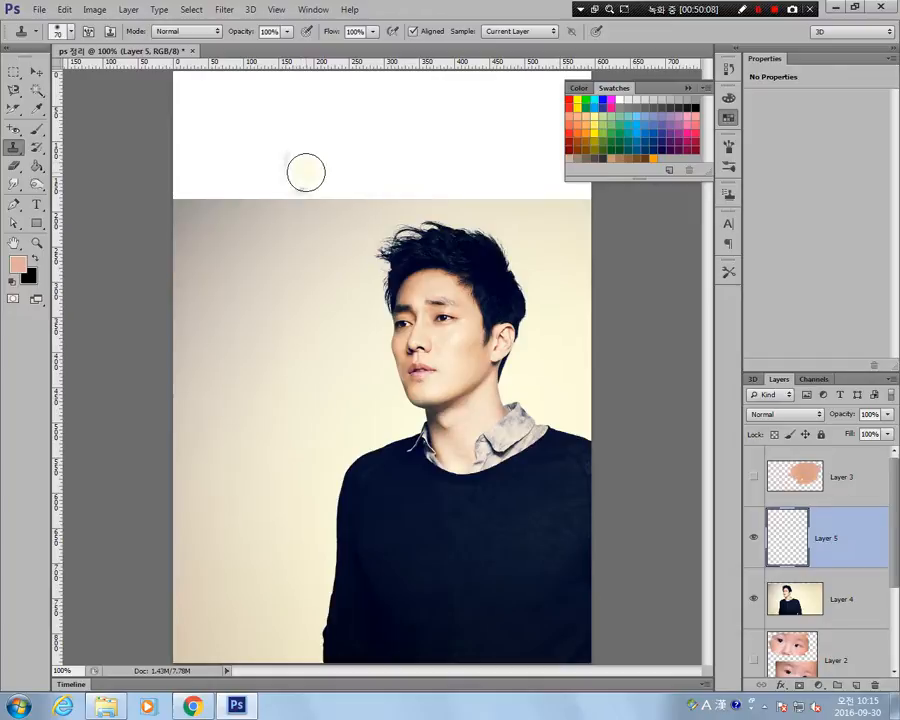
mouse_move(306, 175)
left_mouse_down()
mouse_move(276, 181)
mouse_move(219, 164)
mouse_move(276, 167)
left_mouse_up()
mouse_move(305, 176)
left_mouse_down()
mouse_move(270, 169)
mouse_move(276, 163)
mouse_move(245, 141)
mouse_move(296, 170)
mouse_move(273, 122)
mouse_move(323, 200)
mouse_move(330, 183)
mouse_move(317, 234)
mouse_move(276, 186)
mouse_move(317, 217)
mouse_move(297, 154)
mouse_move(305, 238)
mouse_move(330, 161)
mouse_move(254, 135)
mouse_move(238, 169)
mouse_move(245, 114)
mouse_move(229, 154)
mouse_move(228, 110)
mouse_move(233, 164)
mouse_move(247, 108)
mouse_move(222, 176)
mouse_move(323, 142)
mouse_move(280, 114)
mouse_move(331, 115)
left_mouse_up()
key("ctrl+z")
mouse_move(244, 206)
left_mouse_down()
mouse_move(273, 188)
mouse_move(293, 158)
mouse_move(268, 194)
mouse_move(223, 206)
mouse_move(268, 209)
mouse_move(196, 220)
mouse_move(268, 117)
mouse_move(212, 103)
mouse_move(331, 95)
mouse_move(309, 168)
mouse_move(224, 166)
mouse_move(268, 137)
mouse_move(209, 197)
mouse_move(232, 119)
mouse_move(182, 83)
mouse_move(218, 131)
mouse_move(197, 163)
mouse_move(195, 218)
mouse_move(215, 230)
mouse_move(201, 259)
mouse_move(175, 211)
mouse_move(281, 182)
mouse_move(262, 238)
mouse_move(230, 245)
mouse_move(238, 163)
left_mouse_up()
left_click_drag(565, 447, 557, 476)
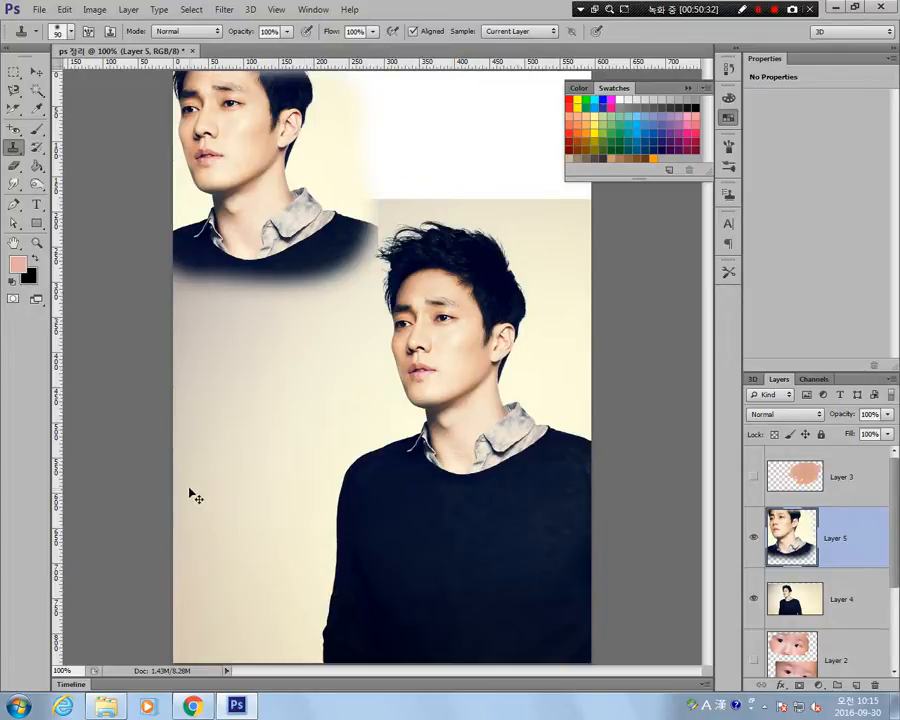
Flip the cloned head and shoulders on Layer 5 horizontally.
key("ctrl+t")
right_click(324, 271)
left_click(392, 476)
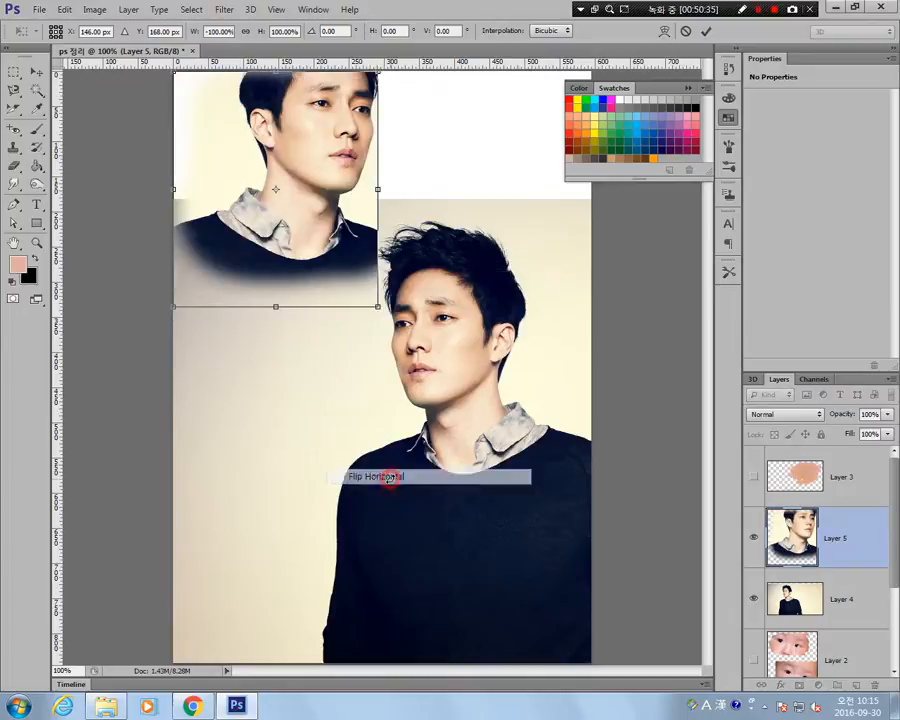
key("Return")
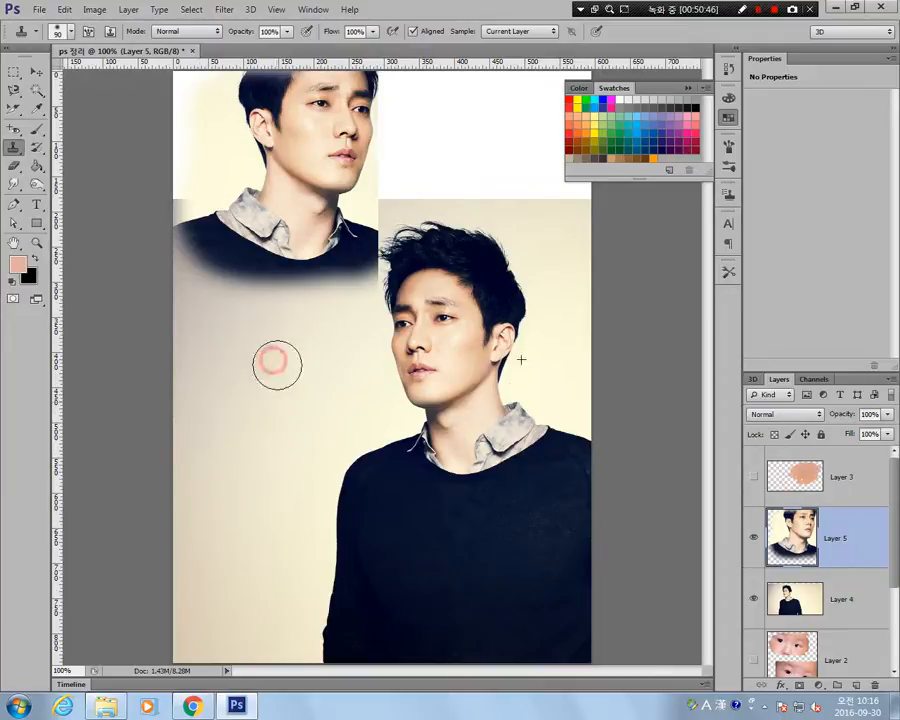
Clone the portrait over the lower-left backdrop on Layer 5, using separate aligned dabs and a continuous stroke that fills in the figure.
left_click(825, 599)
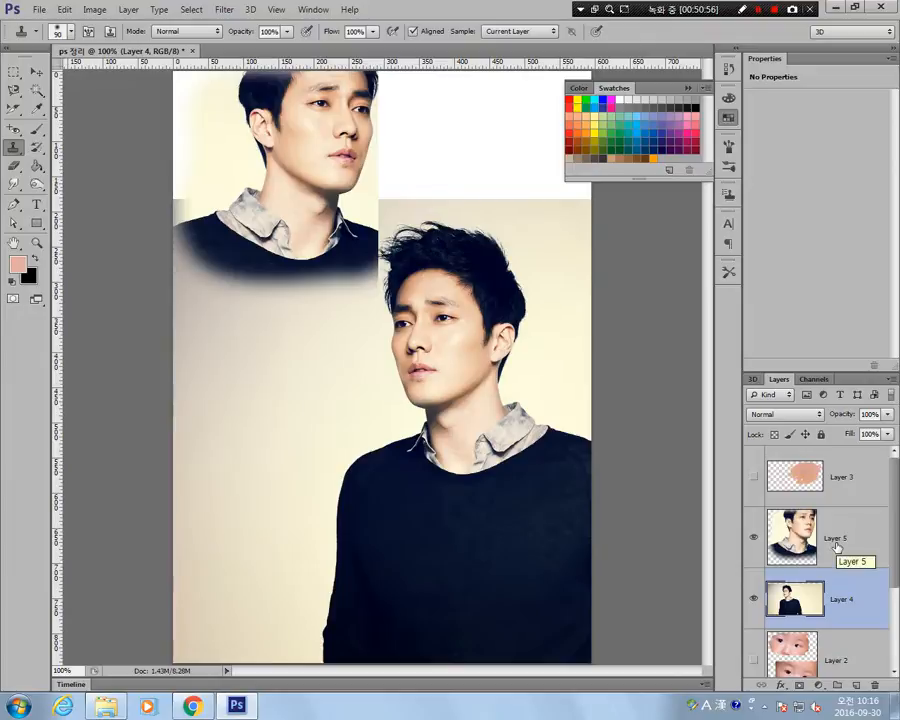
left_click(836, 545)
left_click(251, 381)
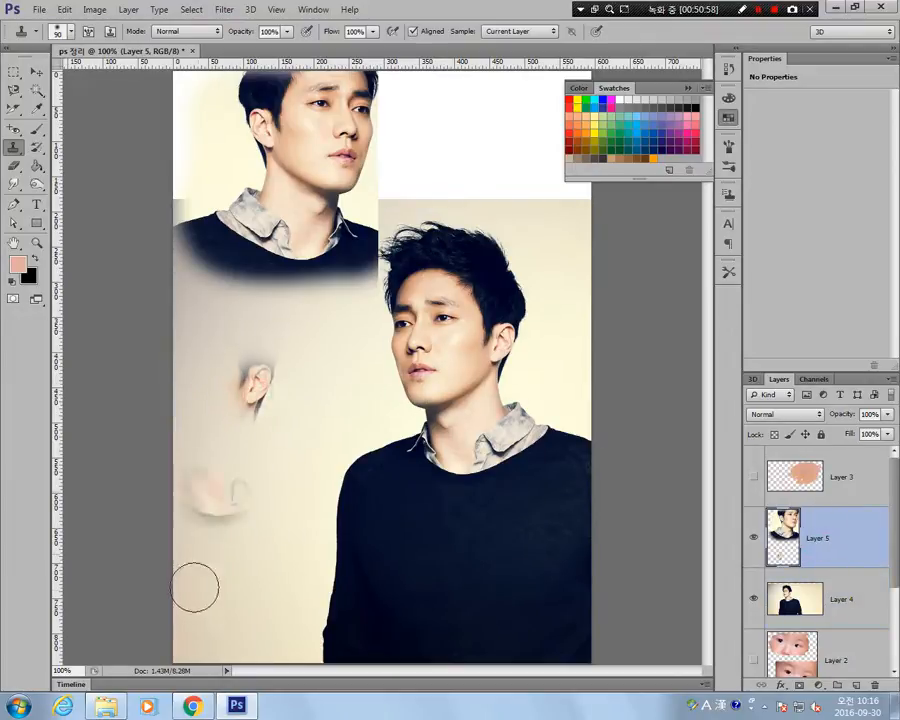
left_click_drag(245, 462, 257, 472)
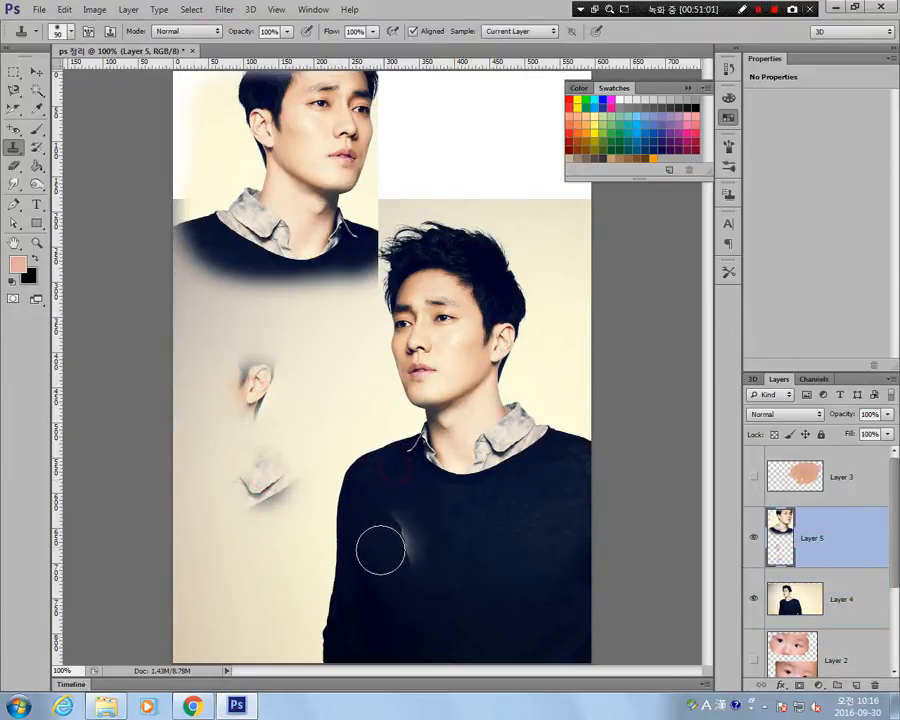
left_click(265, 586)
left_click(331, 344)
left_click(267, 309)
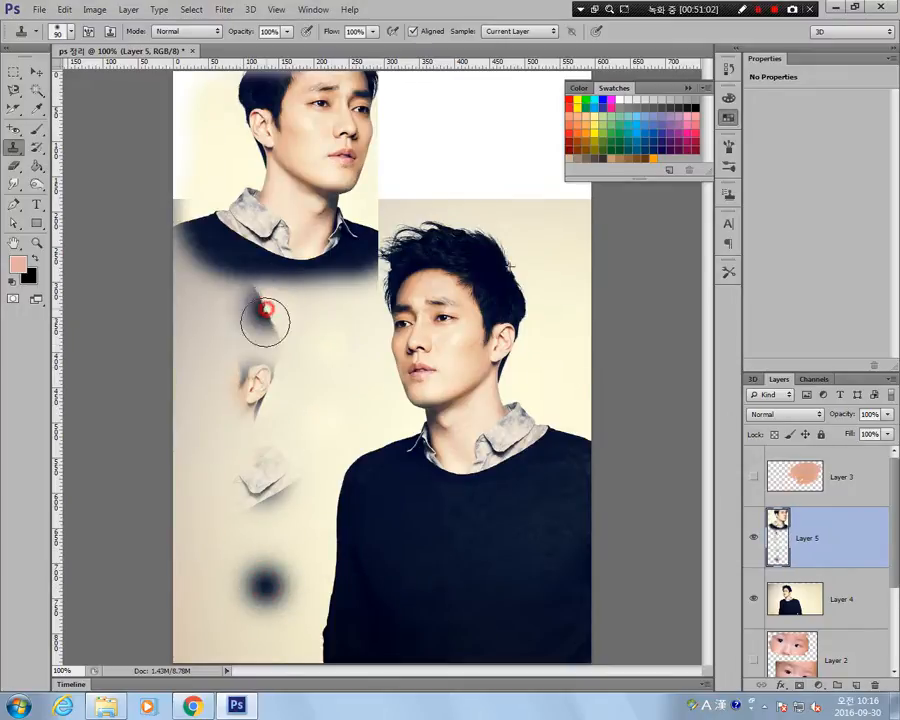
left_click(227, 405)
mouse_move(212, 347)
left_mouse_down()
mouse_move(245, 322)
mouse_move(269, 378)
mouse_move(246, 455)
mouse_move(221, 322)
mouse_move(228, 462)
mouse_move(195, 495)
mouse_move(170, 411)
mouse_move(263, 193)
mouse_move(277, 388)
mouse_move(243, 506)
mouse_move(165, 333)
mouse_move(240, 321)
mouse_move(250, 511)
mouse_move(220, 706)
mouse_move(287, 583)
mouse_move(310, 486)
mouse_move(346, 698)
left_mouse_up()
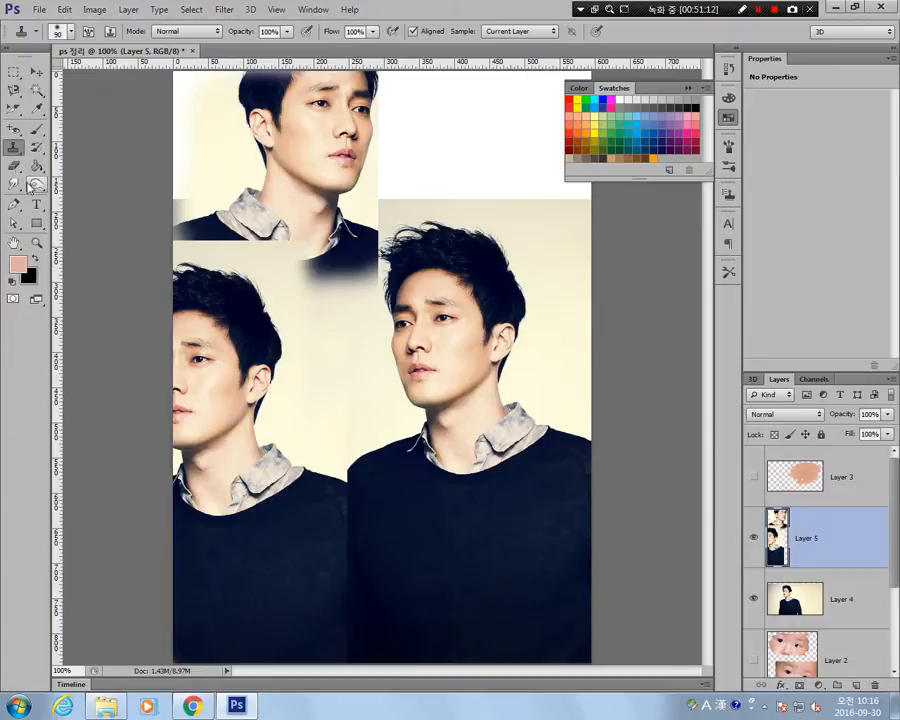
Paint a patch of the rainbow-coloured pattern in the white area beside the flipped portrait with the Pattern Stamp tool.
left_click(12, 148)
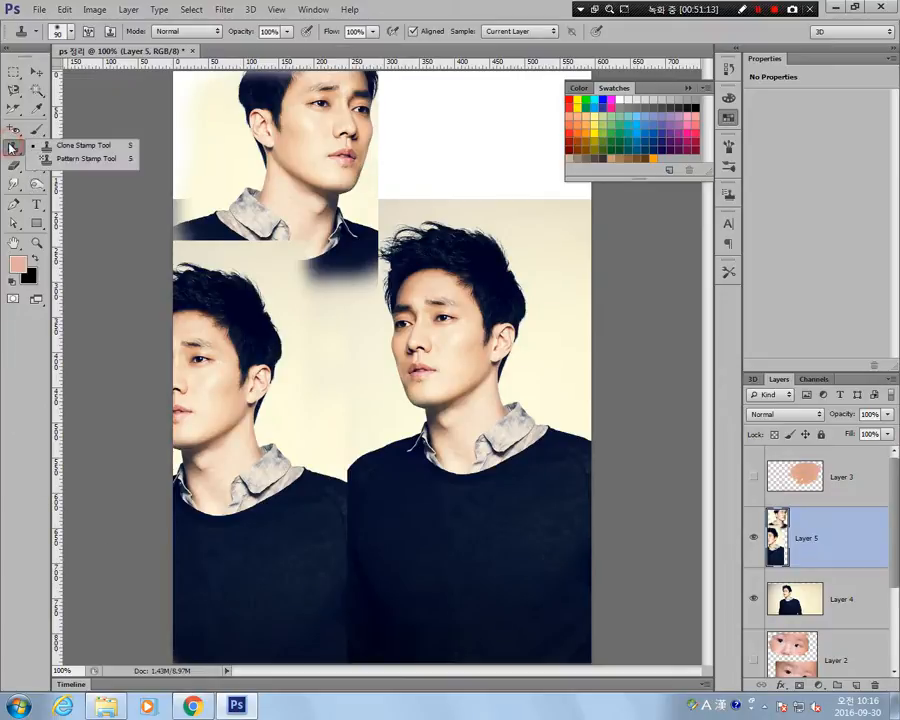
left_click(90, 158)
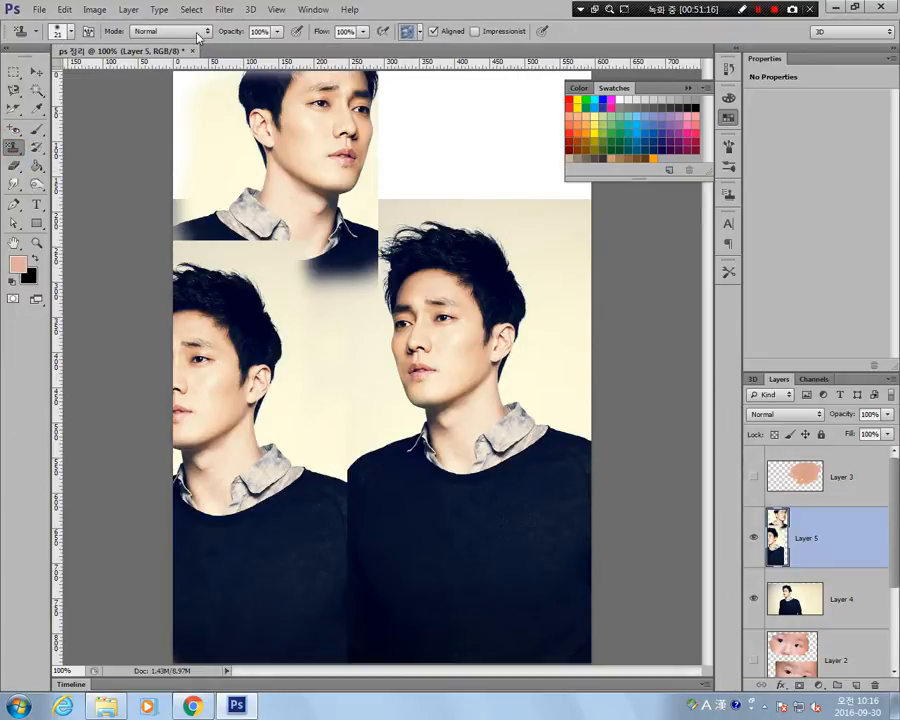
left_click(420, 32)
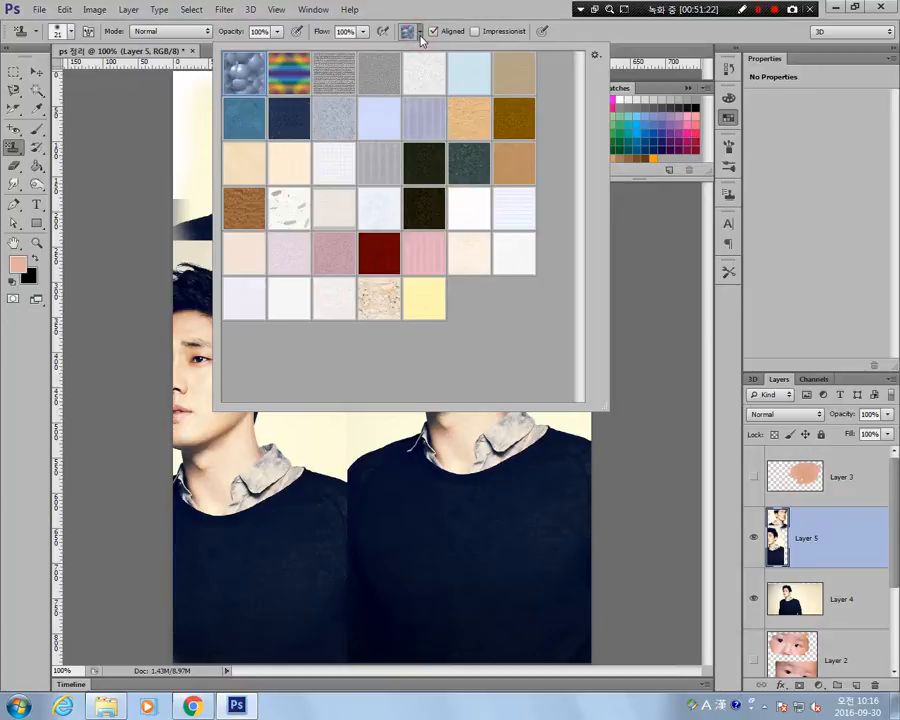
double_click(289, 75)
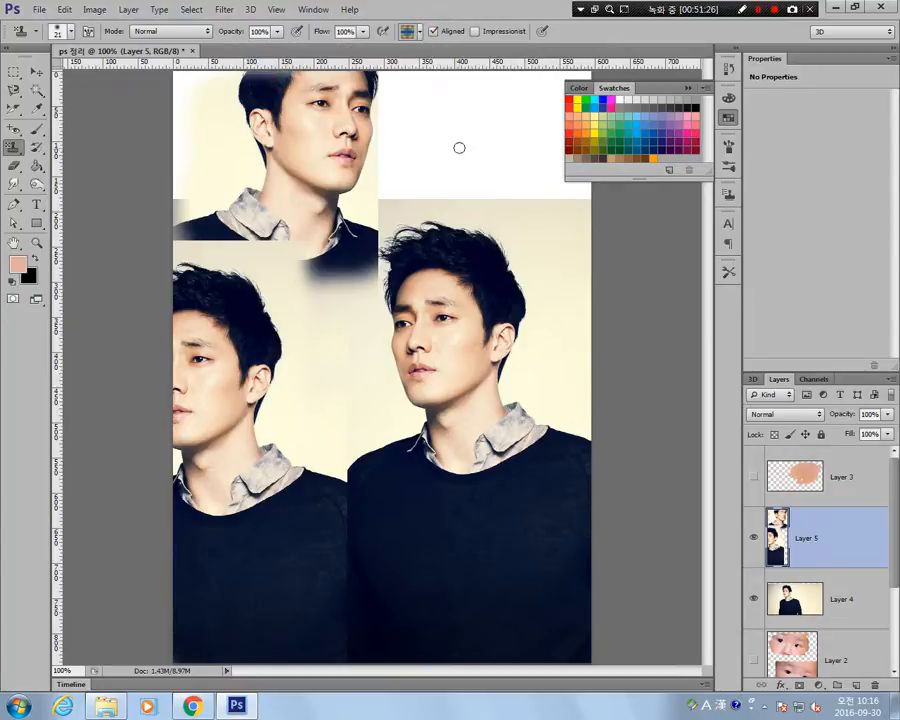
mouse_move(459, 148)
left_mouse_down()
mouse_move(492, 184)
mouse_move(447, 197)
mouse_move(426, 170)
mouse_move(455, 143)
mouse_move(485, 163)
left_mouse_up()
mouse_move(410, 196)
left_mouse_down()
mouse_move(392, 153)
mouse_move(454, 126)
mouse_move(439, 177)
mouse_move(365, 168)
mouse_move(407, 116)
left_mouse_up()
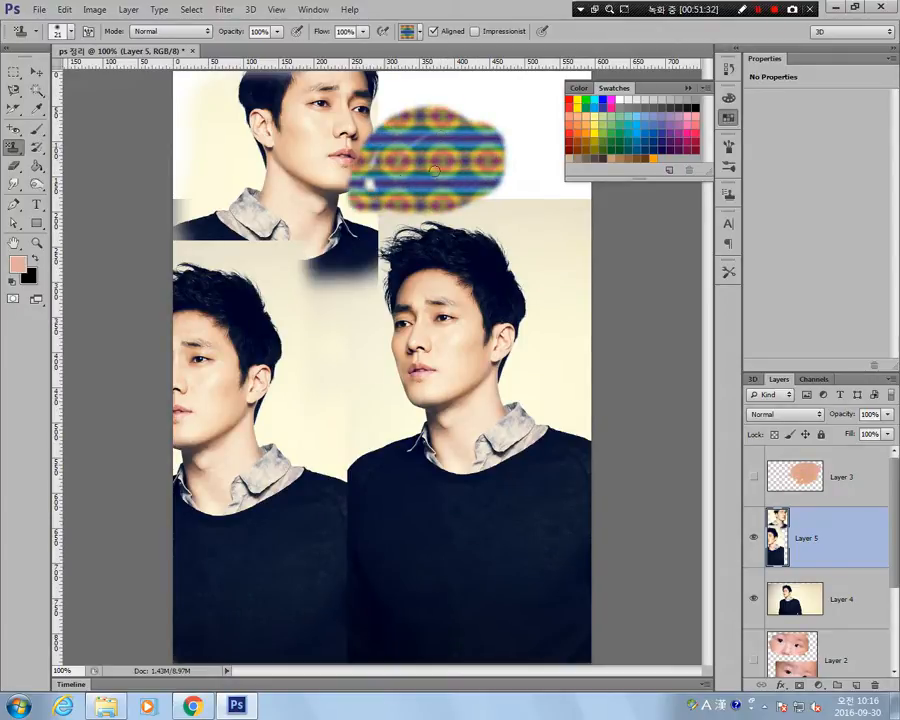
left_click_drag(396, 200, 389, 167)
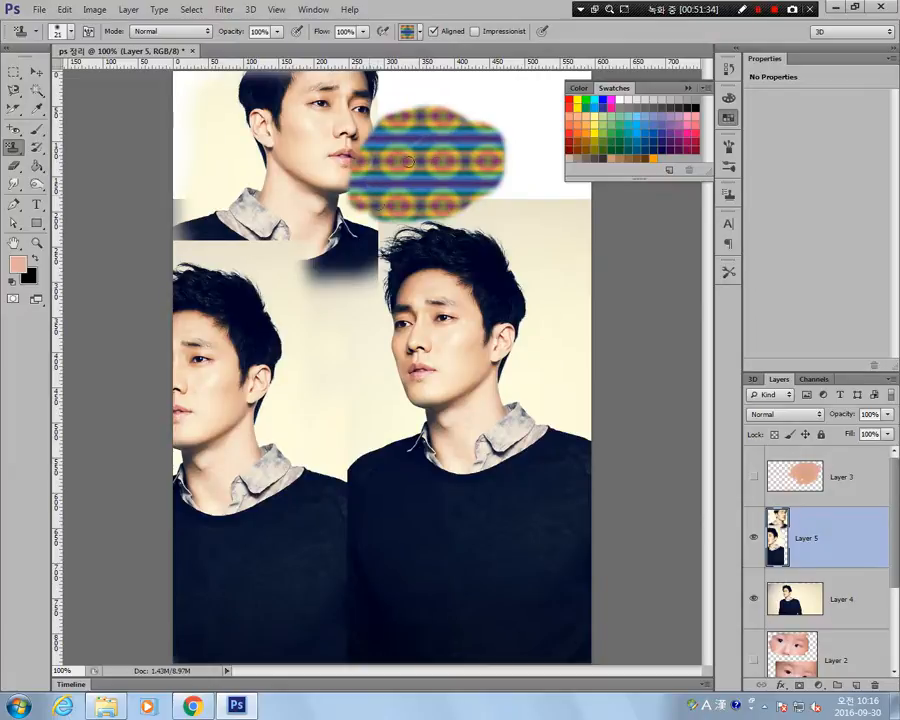
Paint the earlier white state over the portraits on Layer 5 with the History Brush, using the soft 21 px tip and the 95 px leaf tip.
left_click(35, 147)
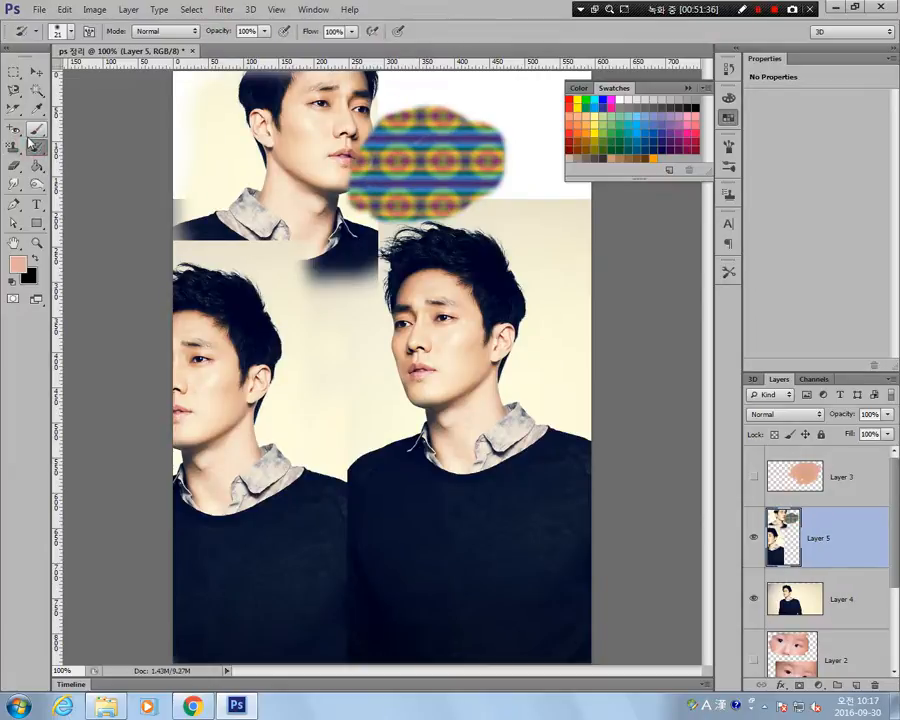
mouse_move(341, 335)
left_mouse_down()
mouse_move(354, 423)
mouse_move(265, 457)
mouse_move(266, 407)
mouse_move(313, 339)
mouse_move(340, 362)
mouse_move(375, 437)
mouse_move(319, 509)
mouse_move(298, 500)
mouse_move(324, 414)
mouse_move(387, 359)
mouse_move(453, 355)
mouse_move(372, 580)
mouse_move(334, 552)
mouse_move(324, 523)
mouse_move(304, 531)
mouse_move(368, 401)
mouse_move(355, 369)
mouse_move(339, 489)
mouse_move(368, 534)
mouse_move(273, 396)
mouse_move(374, 399)
mouse_move(365, 572)
mouse_move(270, 498)
mouse_move(360, 337)
mouse_move(439, 382)
mouse_move(424, 413)
left_mouse_up()
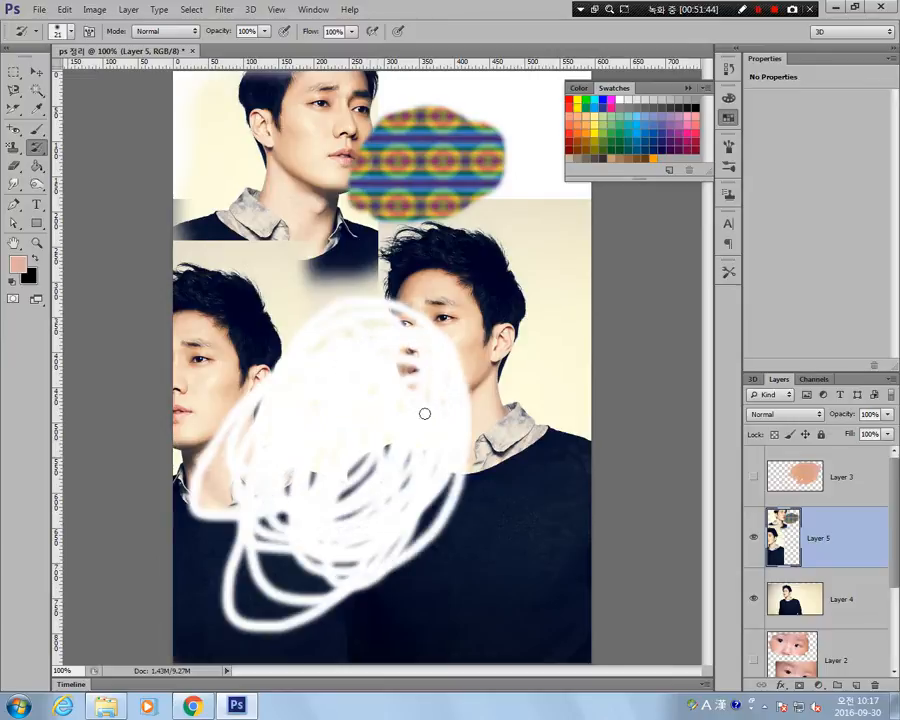
right_click(382, 384)
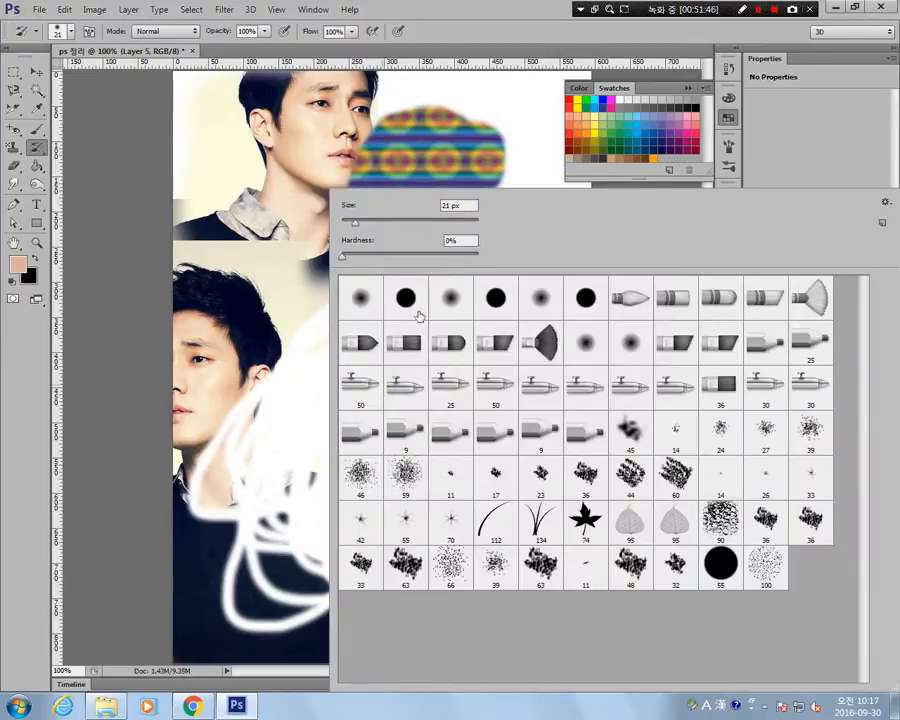
double_click(673, 517)
mouse_move(424, 284)
left_mouse_down()
mouse_move(360, 358)
mouse_move(418, 287)
mouse_move(415, 315)
mouse_move(376, 392)
mouse_move(293, 325)
mouse_move(272, 243)
mouse_move(398, 200)
mouse_move(490, 213)
mouse_move(520, 238)
mouse_move(478, 343)
mouse_move(412, 398)
mouse_move(457, 180)
mouse_move(510, 225)
mouse_move(420, 282)
mouse_move(183, 262)
mouse_move(262, 285)
mouse_move(327, 328)
mouse_move(334, 403)
left_mouse_up()
Paint Tight Medium strokes across the portraits on Layer 5 with the Art History Brush tool.
left_click(41, 148)
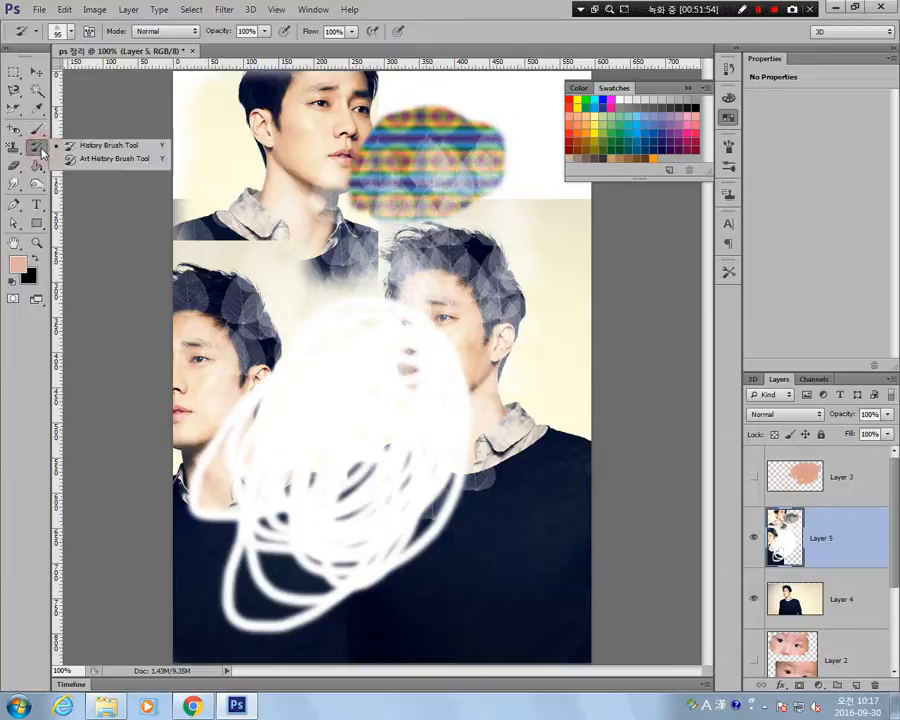
left_click(129, 162)
left_click(390, 31)
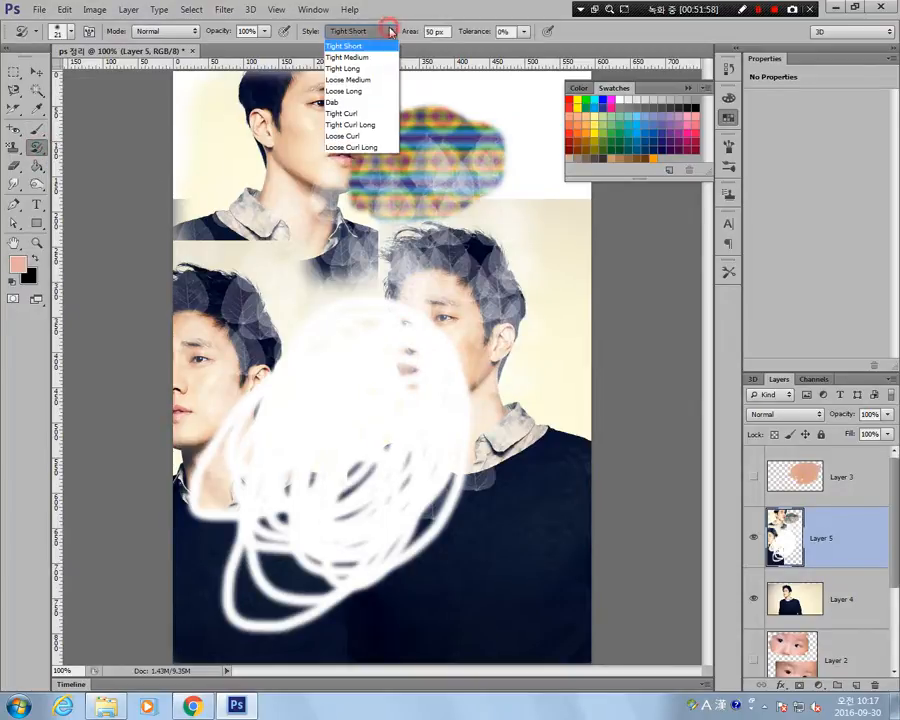
left_click(390, 31)
left_click(390, 28)
left_click(372, 57)
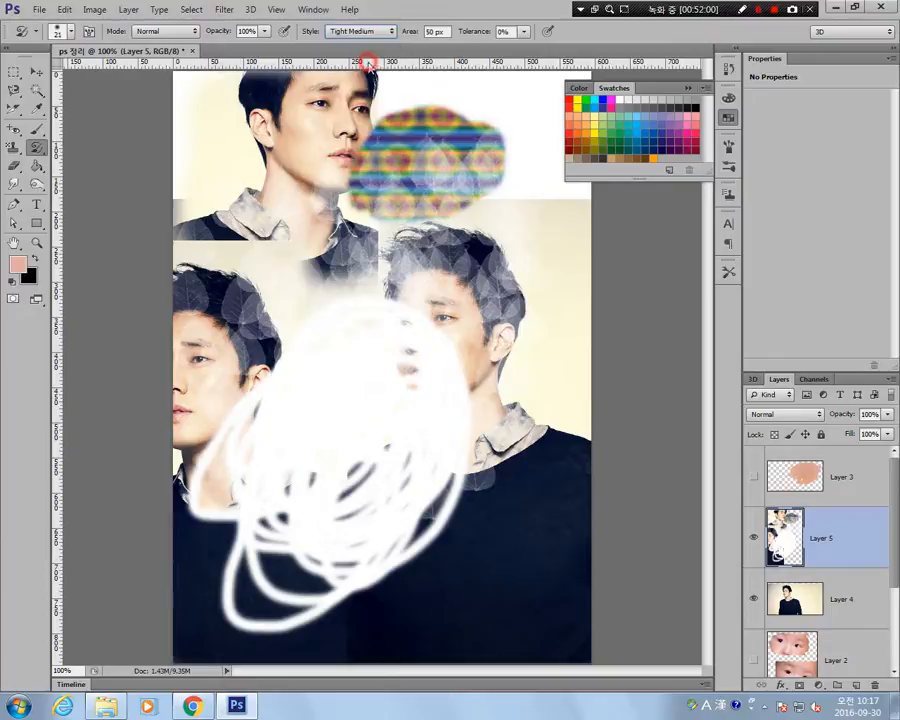
mouse_move(455, 322)
left_mouse_down()
mouse_move(409, 370)
mouse_move(320, 200)
mouse_move(268, 214)
mouse_move(528, 200)
mouse_move(400, 532)
mouse_move(321, 414)
mouse_move(496, 474)
mouse_move(191, 422)
left_mouse_up()
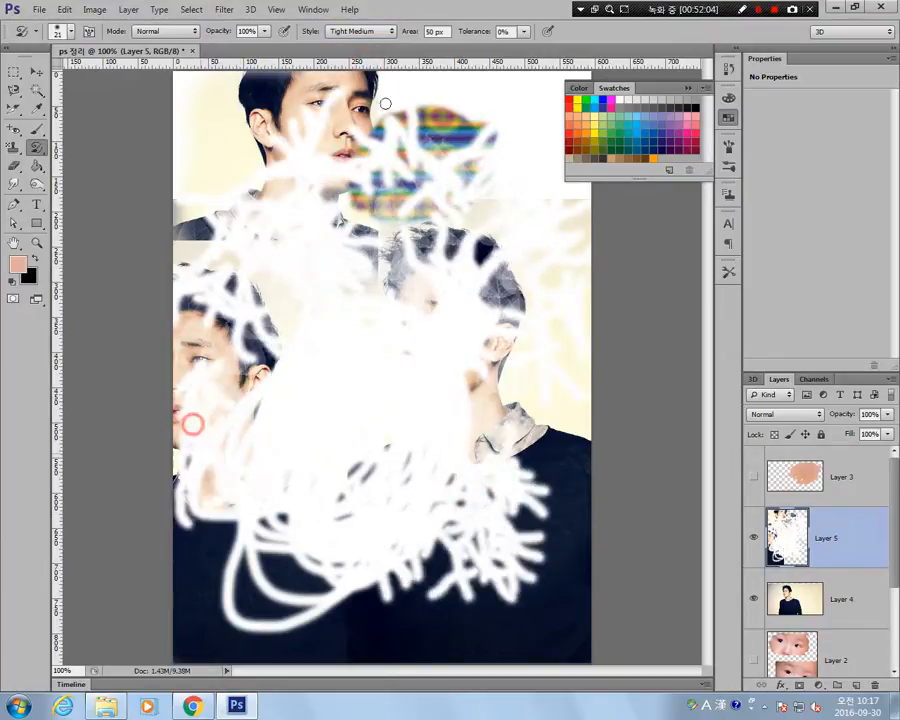
Change the Art History Brush style to Dab and paint broad strokes over the sweaters and portraits.
left_click(365, 36)
left_click(350, 99)
mouse_move(448, 154)
left_mouse_down()
mouse_move(451, 321)
mouse_move(297, 104)
mouse_move(215, 149)
mouse_move(219, 143)
mouse_move(207, 187)
left_mouse_up()
mouse_move(490, 529)
left_mouse_down()
mouse_move(436, 609)
mouse_move(502, 635)
mouse_move(536, 510)
left_mouse_up()
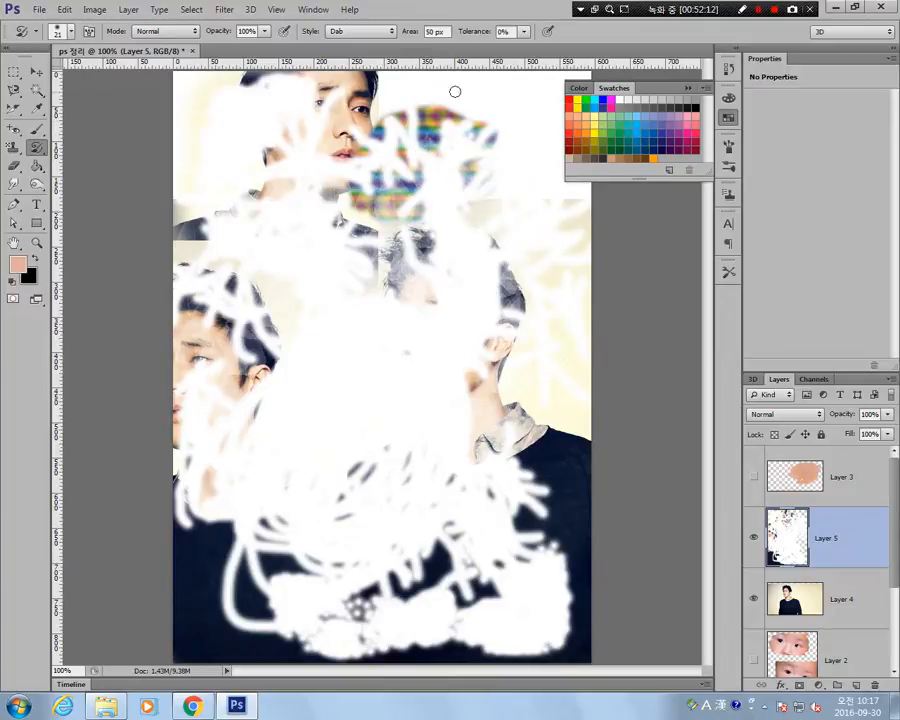
left_click(375, 35)
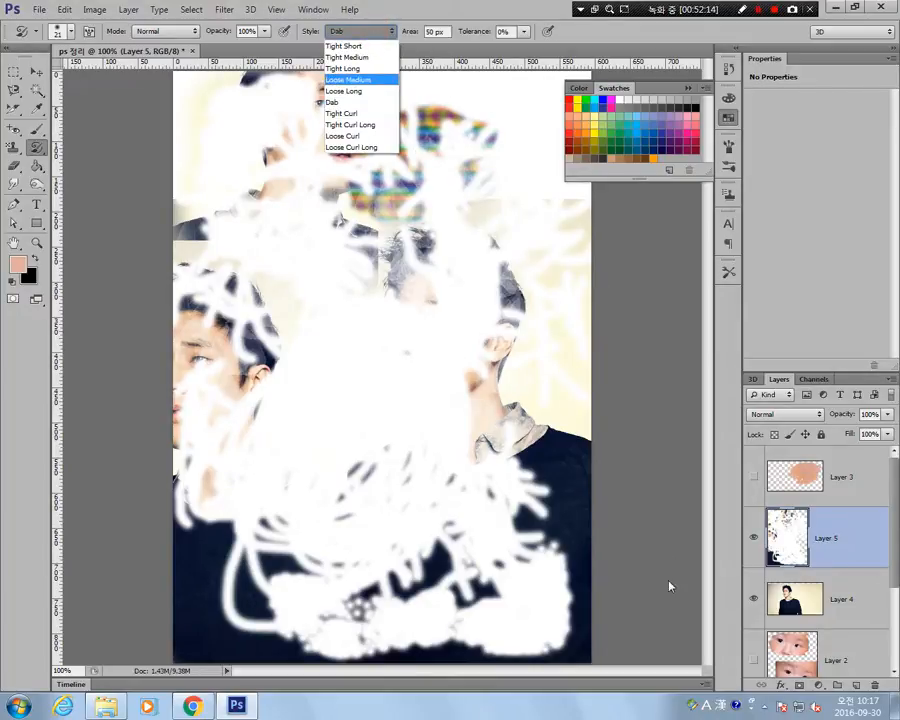
left_click(231, 574)
mouse_move(195, 547)
left_mouse_down()
mouse_move(197, 581)
mouse_move(312, 559)
mouse_move(337, 602)
mouse_move(554, 450)
mouse_move(544, 541)
mouse_move(579, 538)
mouse_move(345, 330)
mouse_move(235, 300)
mouse_move(290, 180)
mouse_move(342, 218)
mouse_move(464, 92)
mouse_move(427, 170)
left_mouse_up()
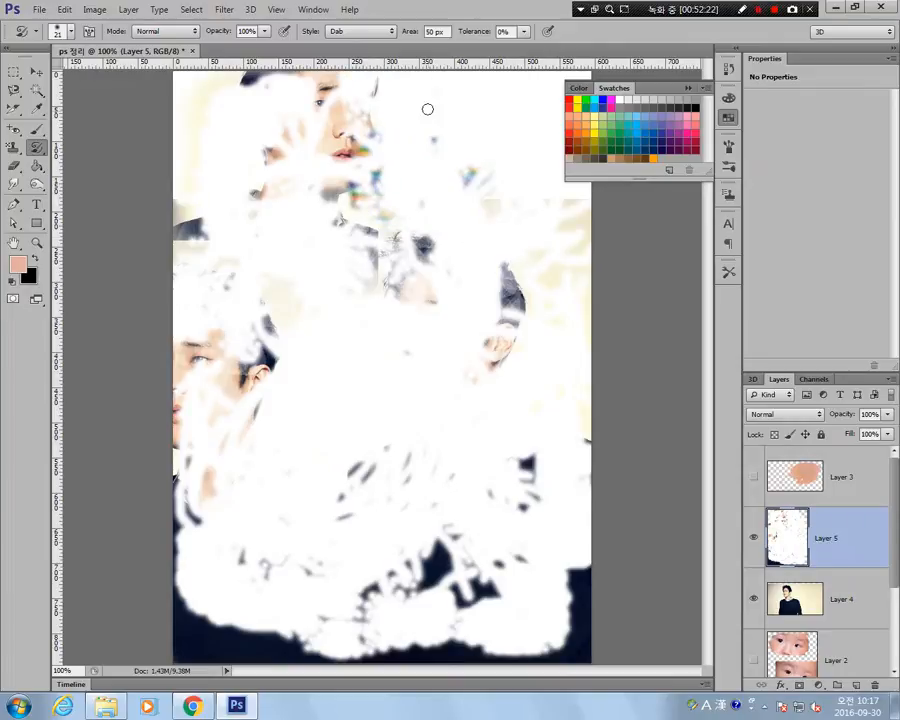
Undo all the History Brush and Art History Brush strokes on Layer 5.
key("ctrl+alt+z")
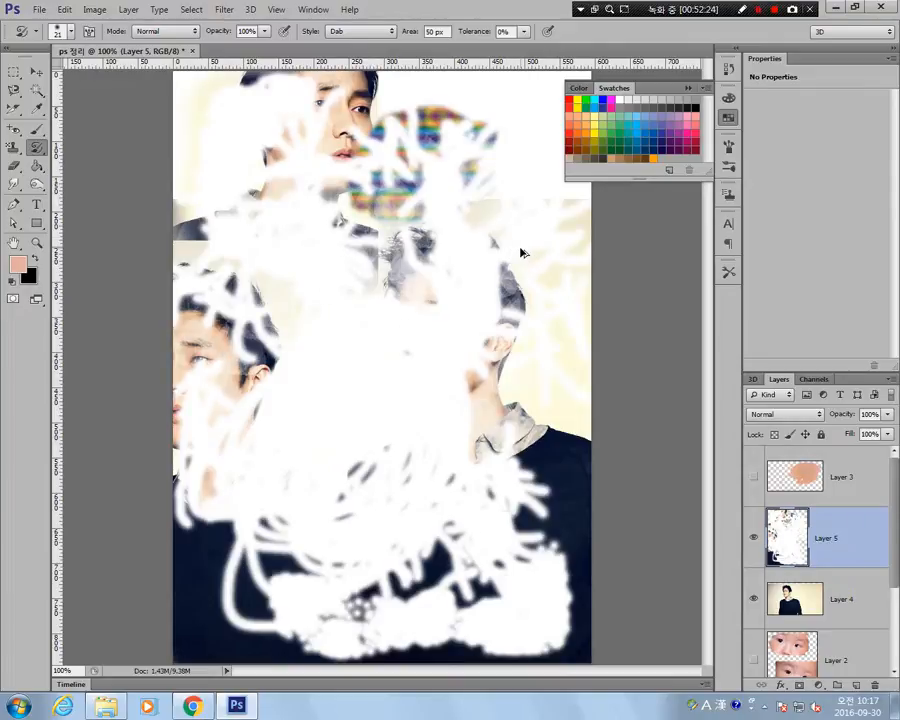
key("ctrl+alt+z")
key("ctrl+alt+z")
key("ctrl+alt+z")
key("ctrl+alt+z")
key("ctrl+alt+z")
key("ctrl+alt+z")
key("ctrl+alt+z")
key("ctrl+alt+z")
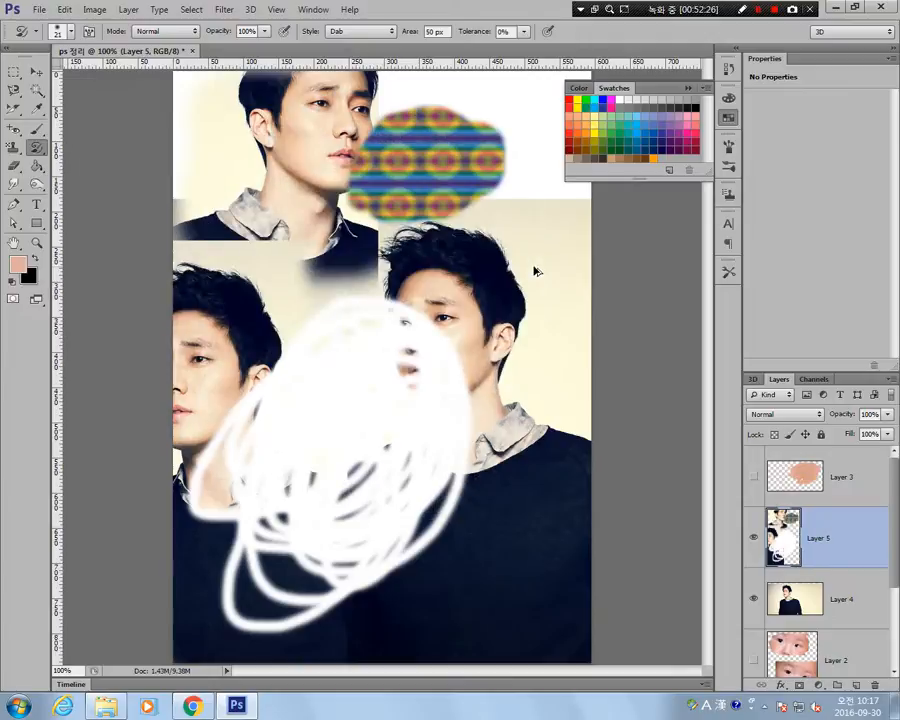
key("ctrl+alt+z")
key("ctrl+alt+z")
Try Dab strokes over the sweaters with the Art History Brush, undoing each attempt.
mouse_move(381, 265)
left_mouse_down()
mouse_move(318, 410)
mouse_move(233, 295)
mouse_move(400, 478)
left_mouse_up()
key("ctrl+alt+z")
left_click_drag(256, 572, 323, 527)
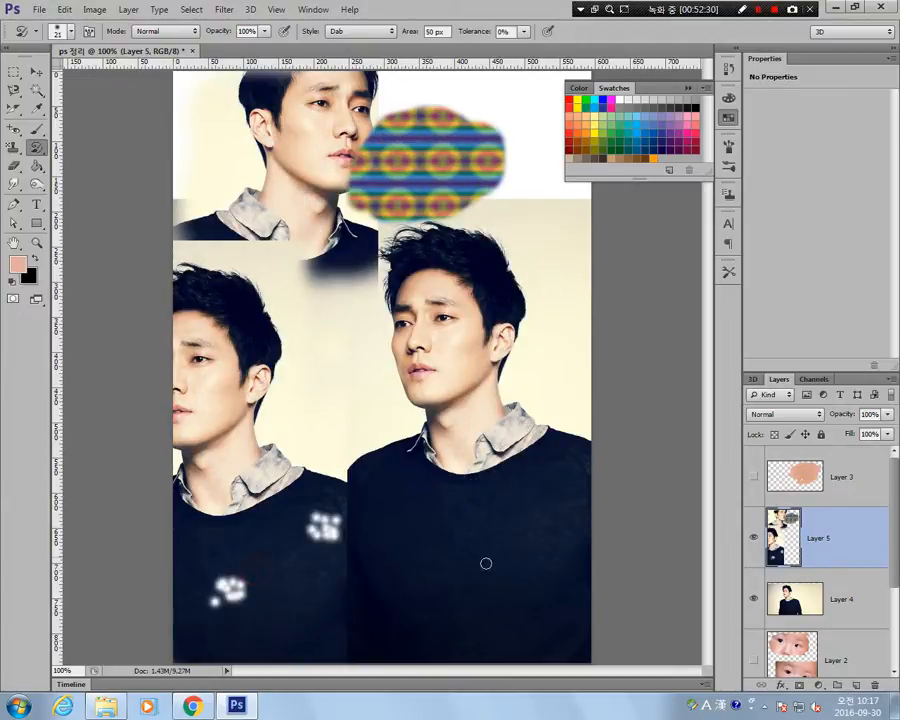
key("ctrl+alt+z")
Scatter separate Dab clusters across the two dark sweaters with the Art History Brush.
left_click(319, 614)
left_click(478, 585)
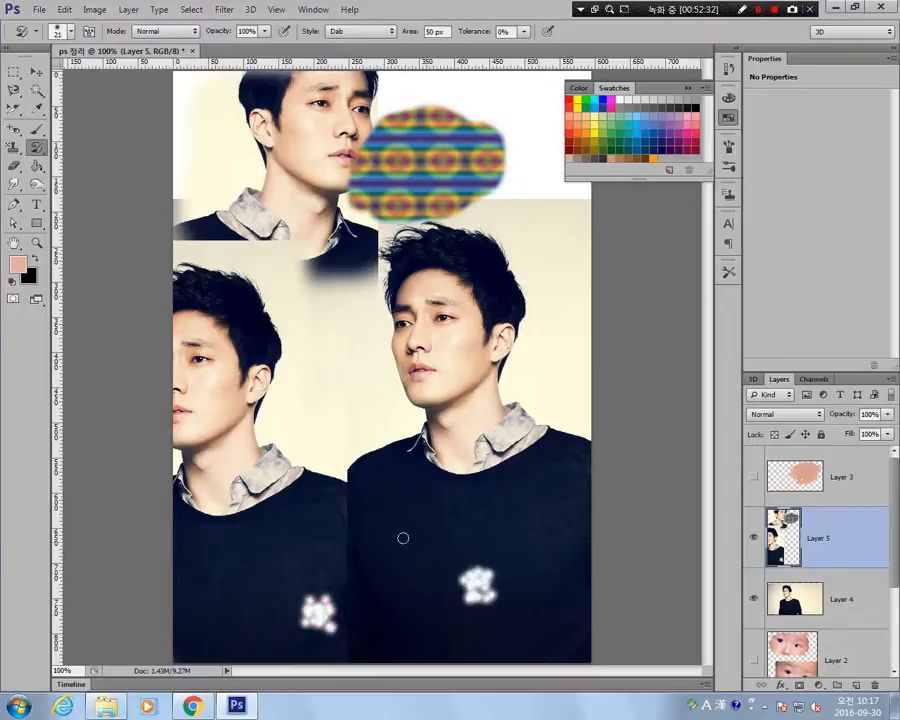
left_click(396, 537)
left_click(409, 603)
left_click(482, 510)
left_click(333, 497)
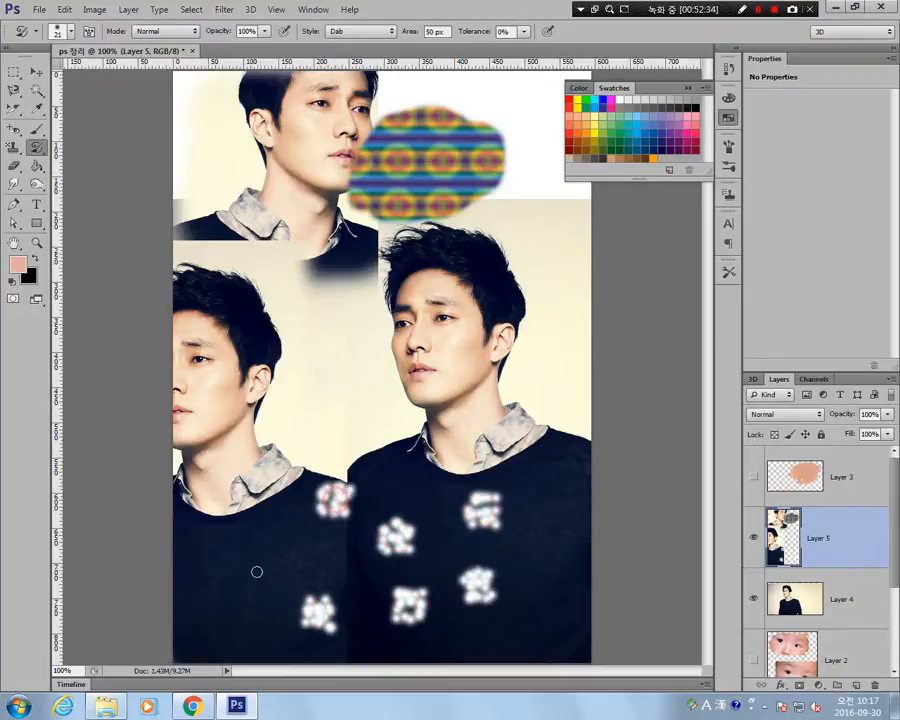
left_click(252, 571)
left_click(433, 484)
left_click(332, 573)
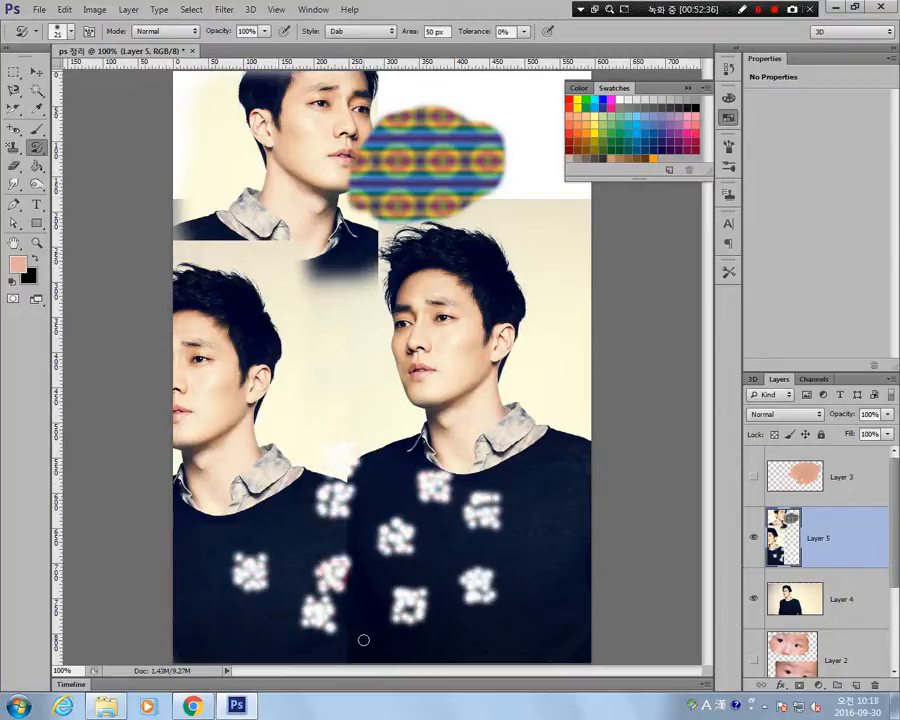
left_click(362, 639)
left_click(282, 640)
left_click(293, 525)
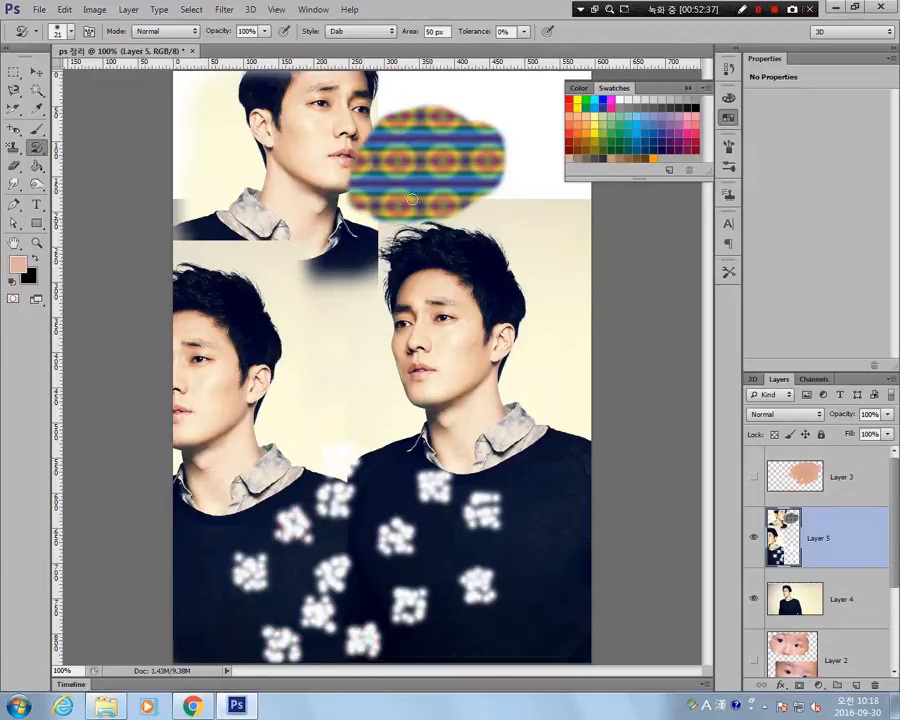
Switch the Art History Brush style to Tight Curl and paint white swirls over the sweaters, collars and the original man's face.
left_click(390, 31)
left_click(350, 112)
left_click(281, 474)
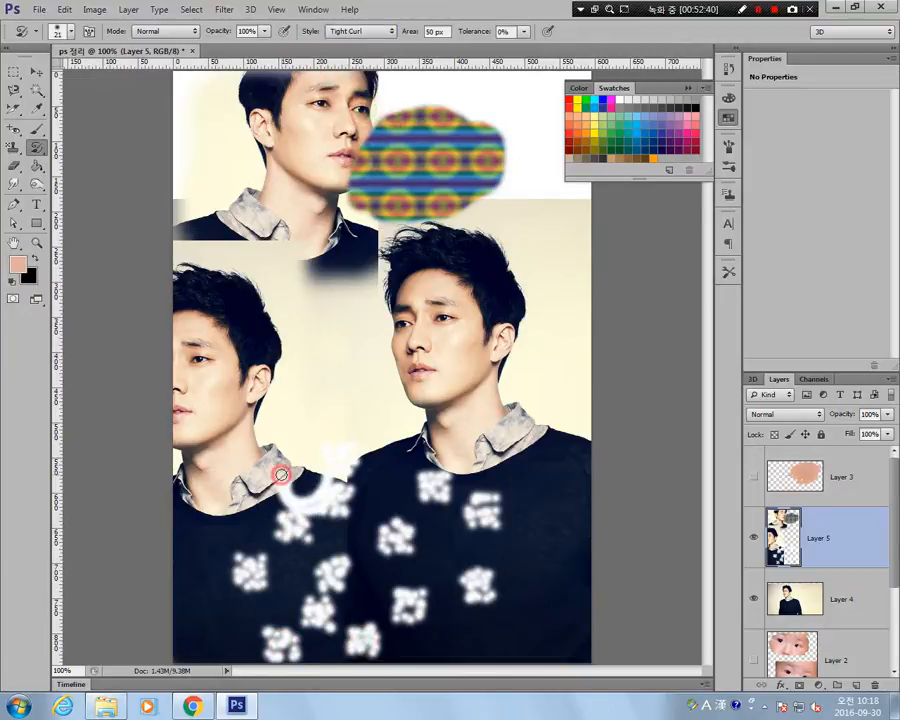
left_click(439, 480)
left_click(447, 574)
left_click(519, 508)
left_click(520, 508)
left_click(521, 508)
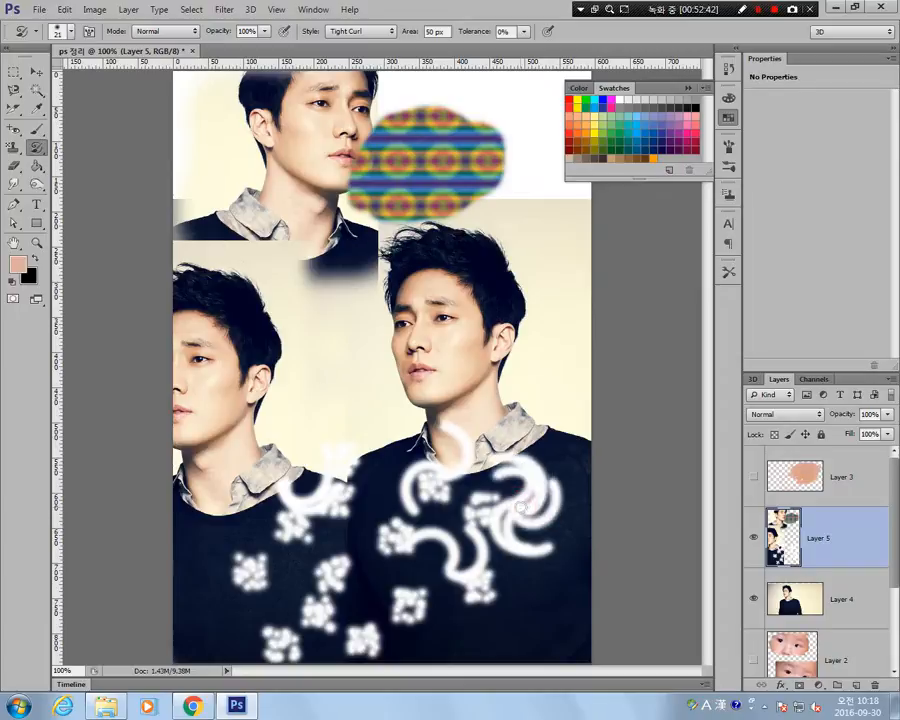
left_click_drag(521, 506, 524, 505)
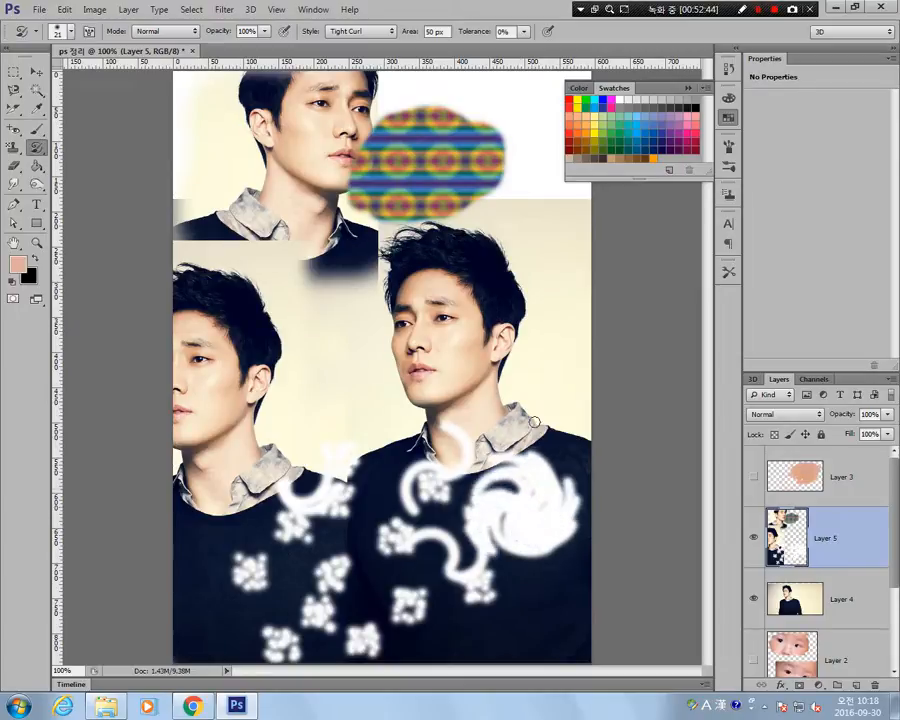
mouse_move(534, 395)
left_mouse_down()
mouse_move(465, 307)
mouse_move(454, 436)
left_mouse_up()
mouse_move(216, 606)
left_mouse_down()
mouse_move(201, 452)
mouse_move(209, 456)
left_mouse_up()
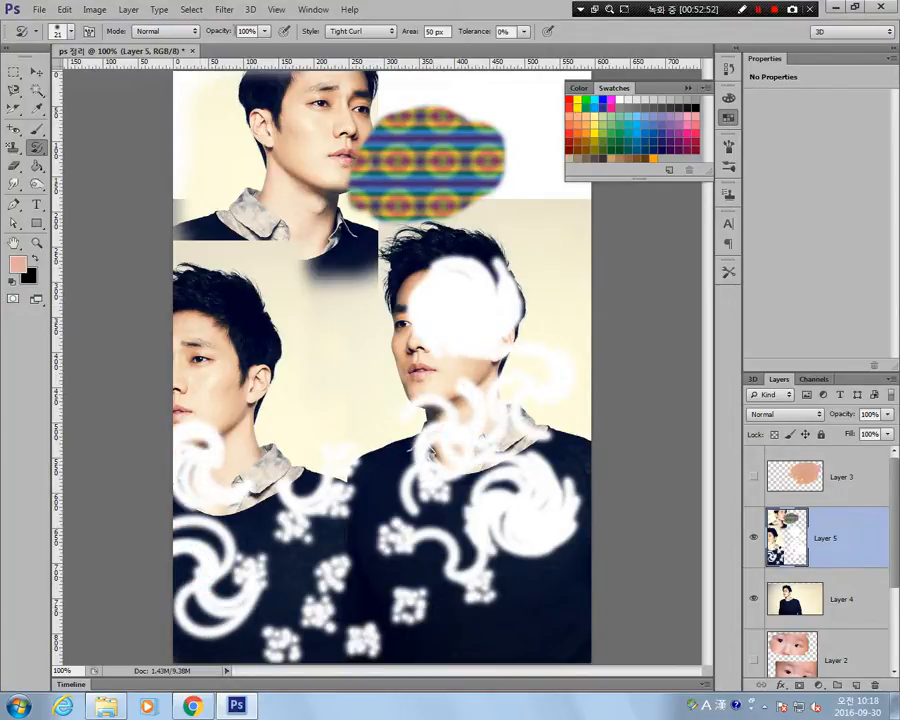
Erase zigzag stripes across Layer 5 with the 13 px Eraser and delete the layer.
left_click(14, 163)
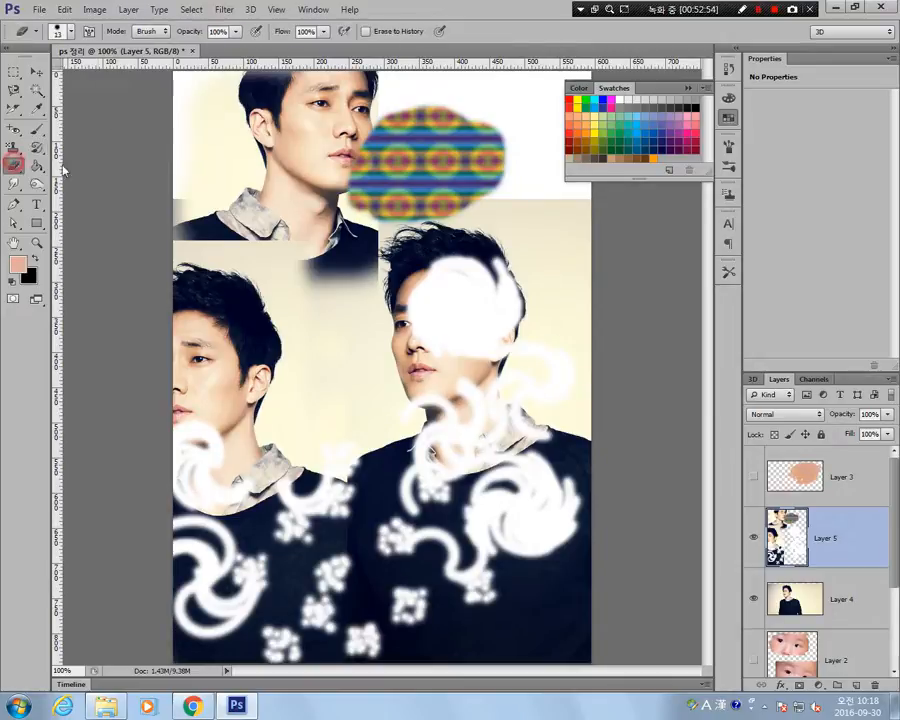
mouse_move(428, 404)
left_mouse_down()
mouse_move(458, 302)
mouse_move(434, 271)
mouse_move(78, 289)
mouse_move(74, 373)
mouse_move(135, 367)
mouse_move(123, 463)
mouse_move(57, 490)
mouse_move(57, 408)
mouse_move(156, 196)
mouse_move(133, 345)
mouse_move(56, 326)
mouse_move(46, 349)
mouse_move(78, 434)
mouse_move(58, 567)
mouse_move(64, 598)
mouse_move(210, 648)
mouse_move(530, 645)
mouse_move(350, 432)
mouse_move(283, 197)
mouse_move(375, 307)
mouse_move(868, 466)
left_mouse_up()
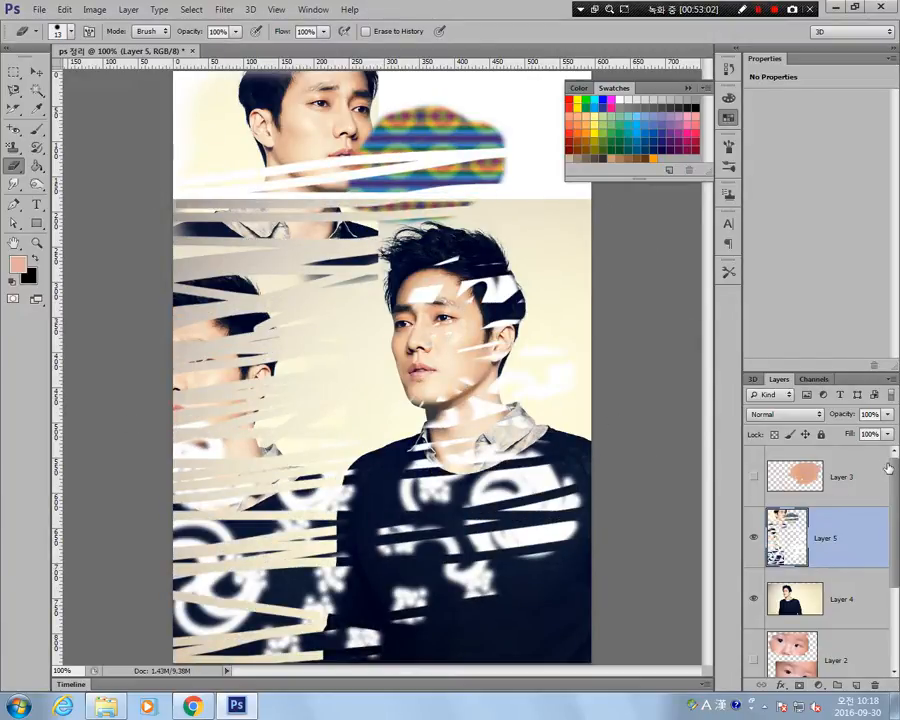
key("Delete")
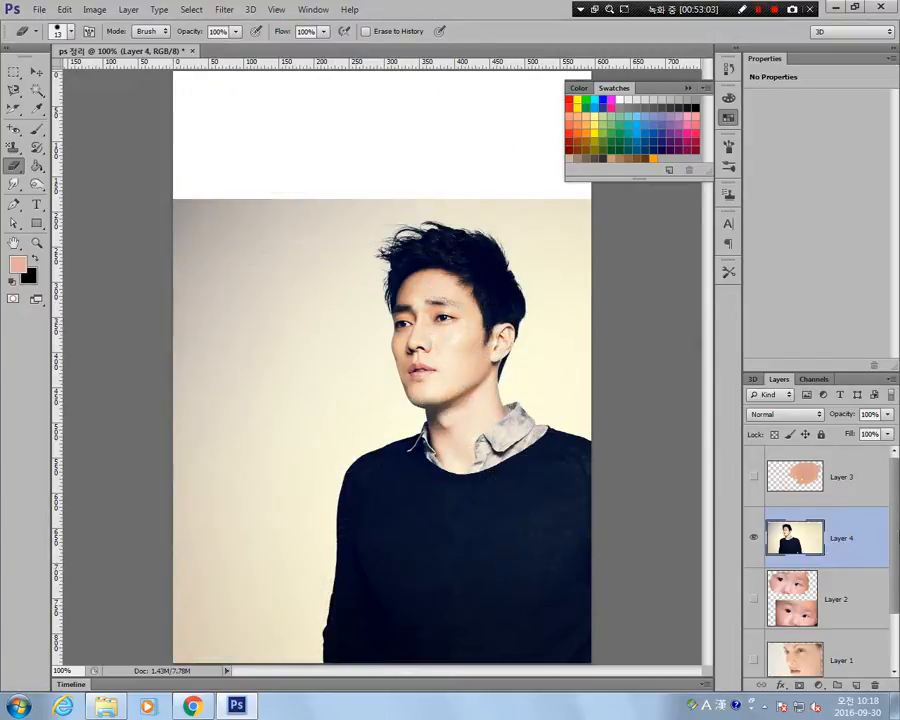
Try a radial spectrum gradient in a rectangular selection over the man's face on Layer 4, undo it and deselect.
left_click(37, 167)
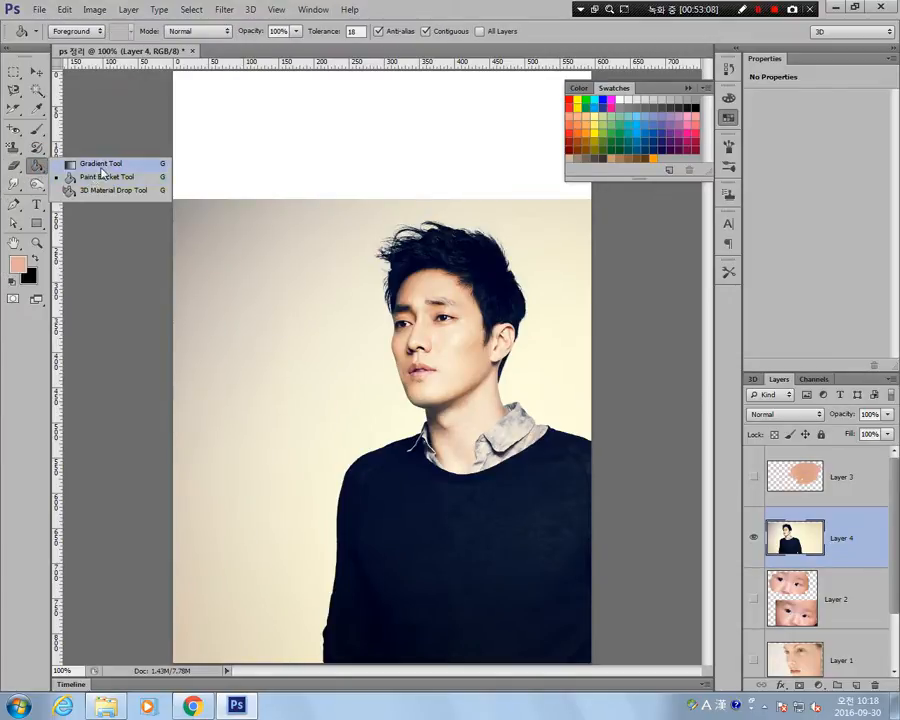
left_click(101, 165)
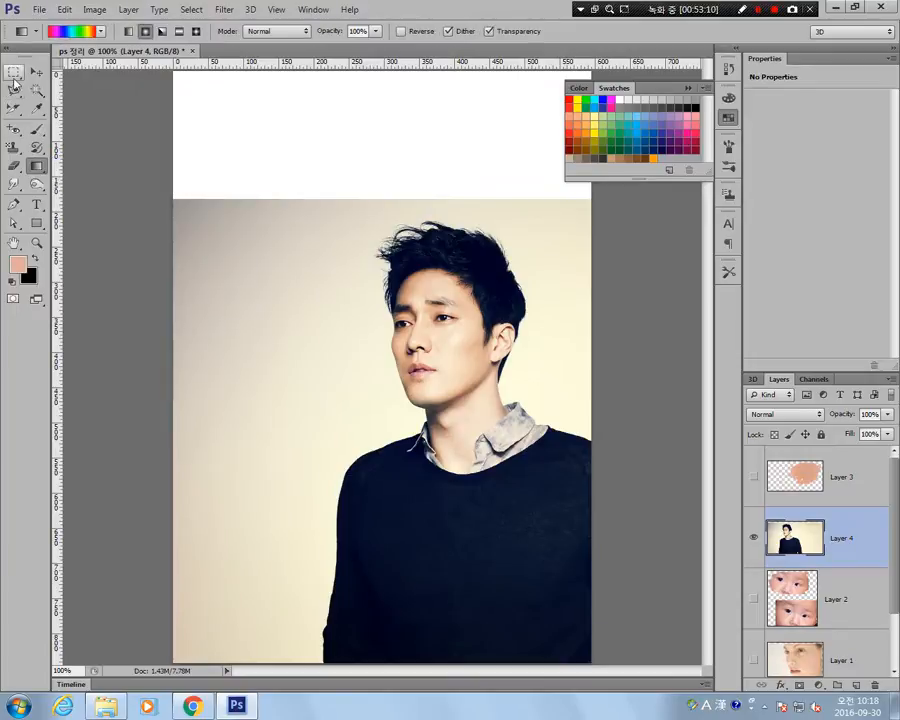
left_click(13, 76)
left_click_drag(256, 234, 493, 421)
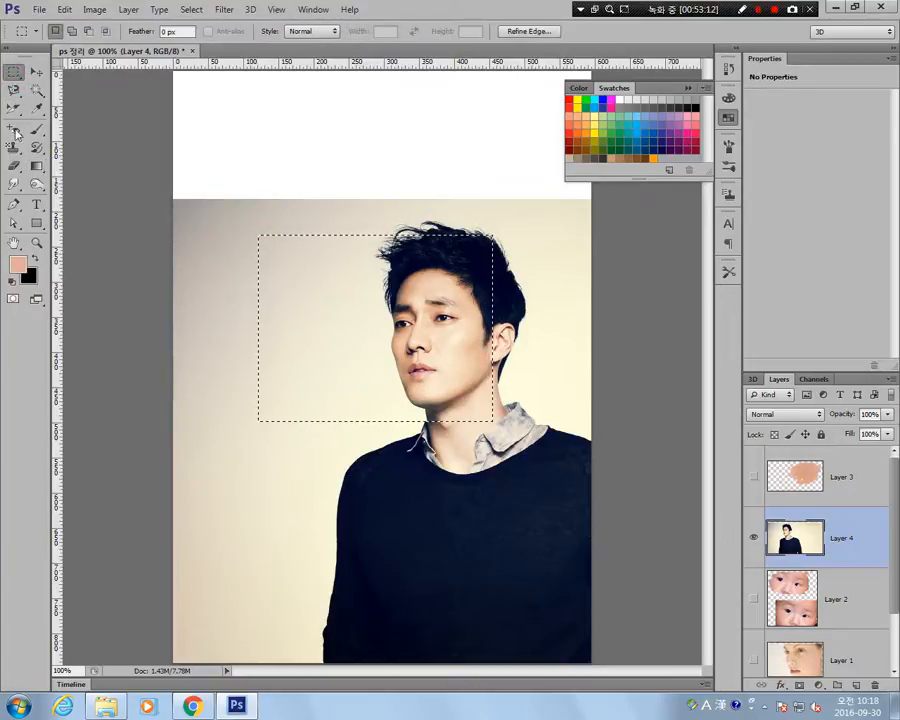
key("g")
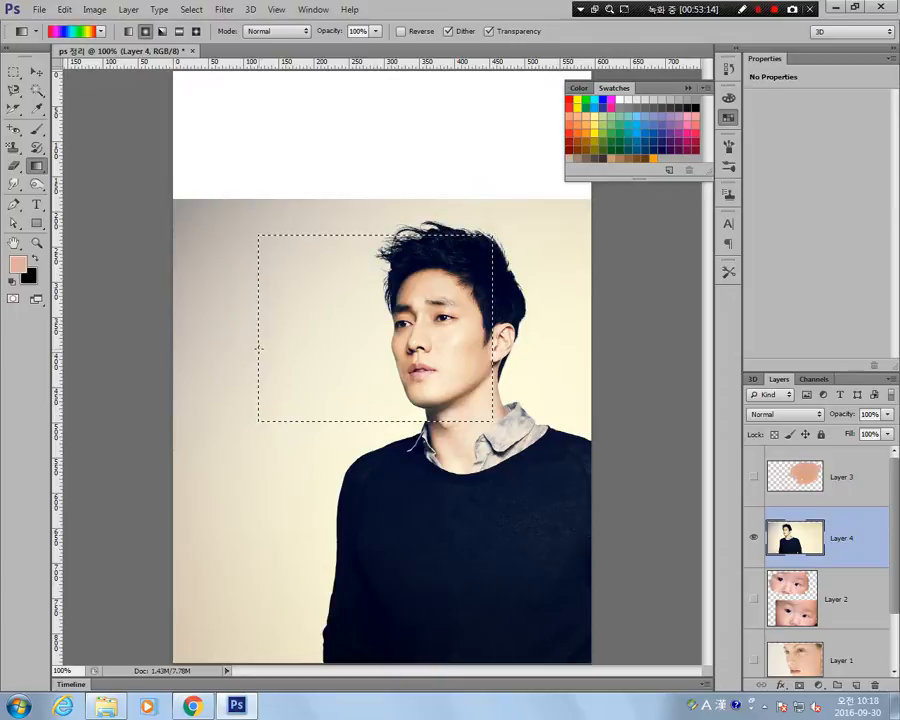
left_click_drag(258, 348, 478, 348)
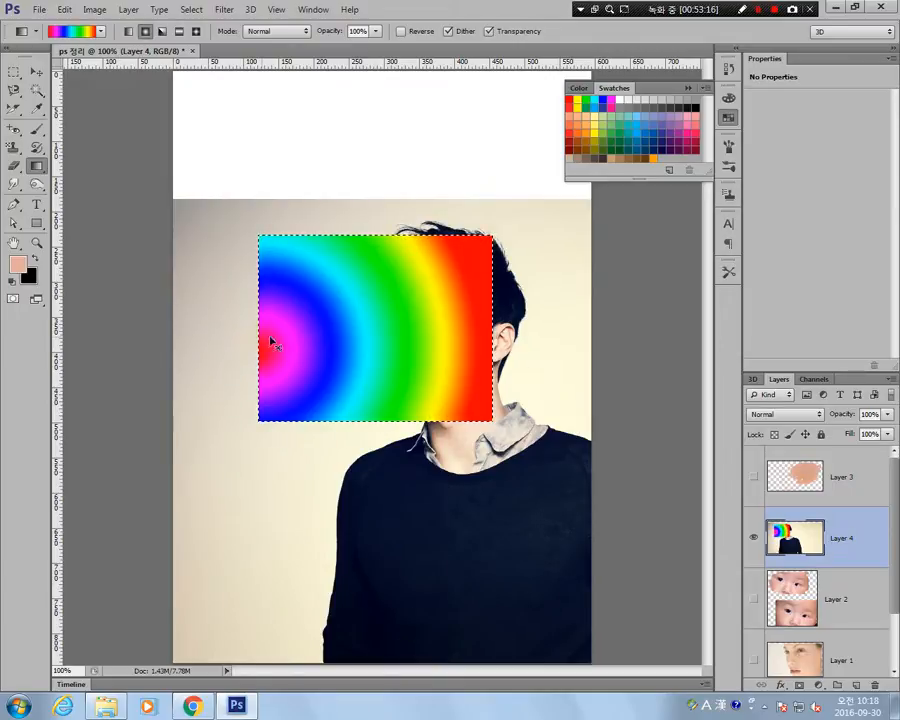
key("ctrl+z")
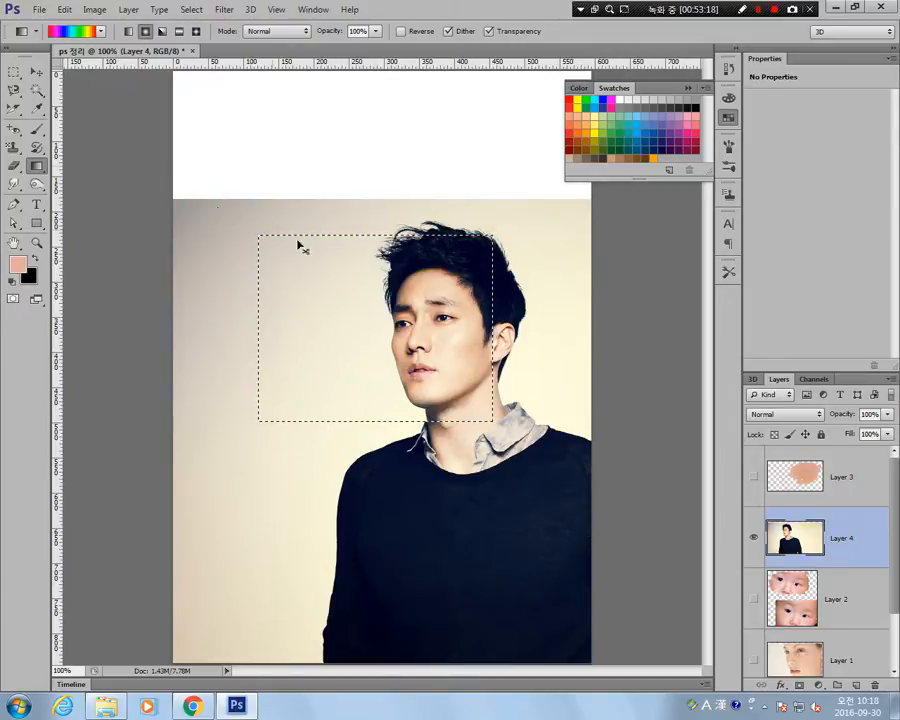
key("ctrl+d")
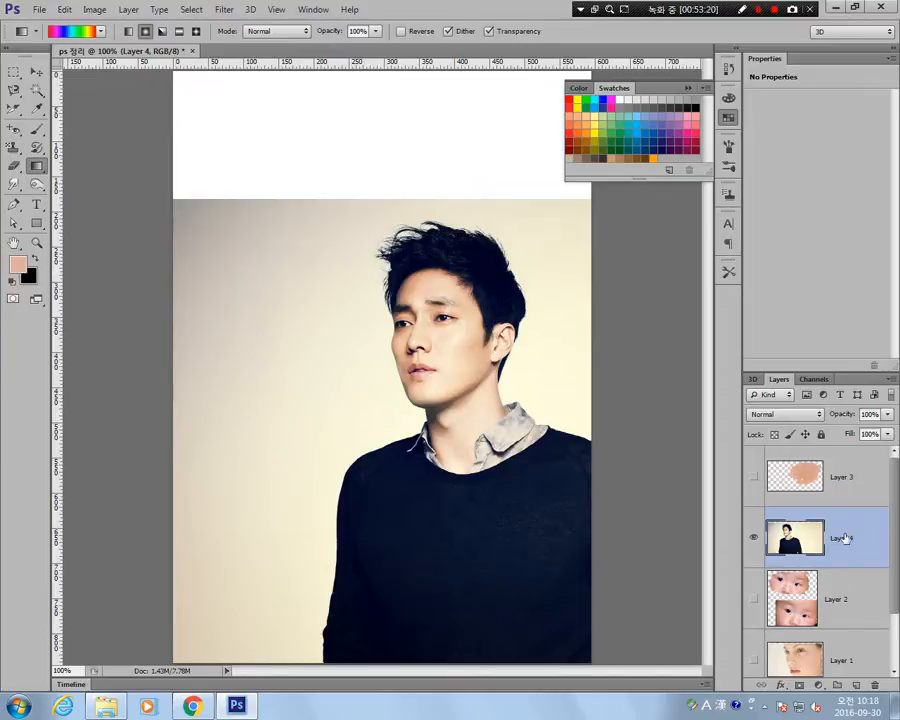
Add a new layer and fill a roughly square selection in the upper-left backdrop with a horizontal linear spectrum gradient.
left_click(855, 686)
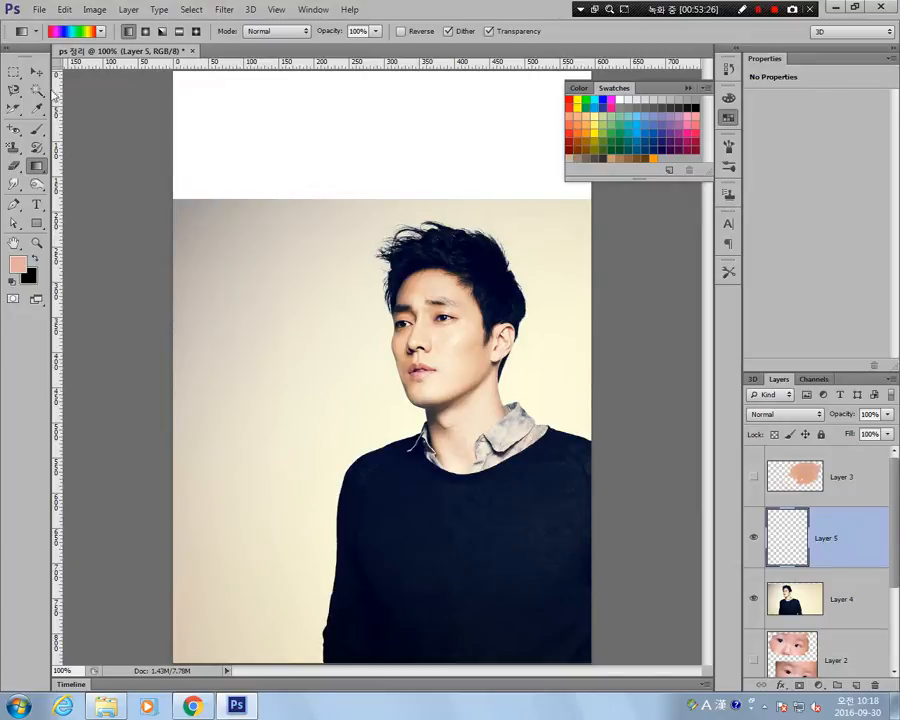
left_click(14, 72)
left_click_drag(185, 216, 307, 330)
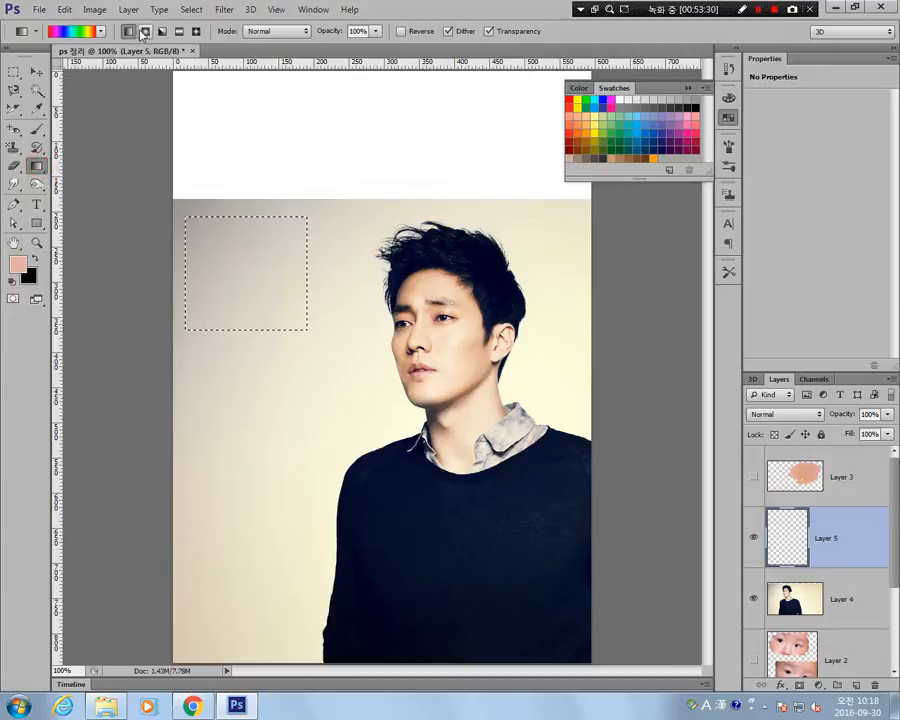
left_click_drag(185, 273, 308, 280)
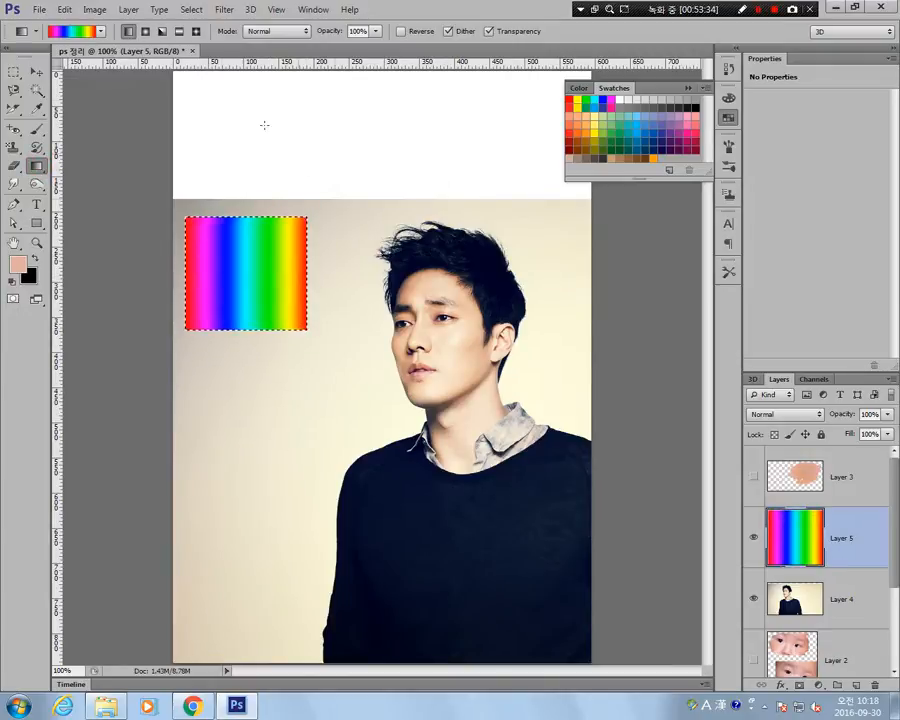
left_click(14, 72)
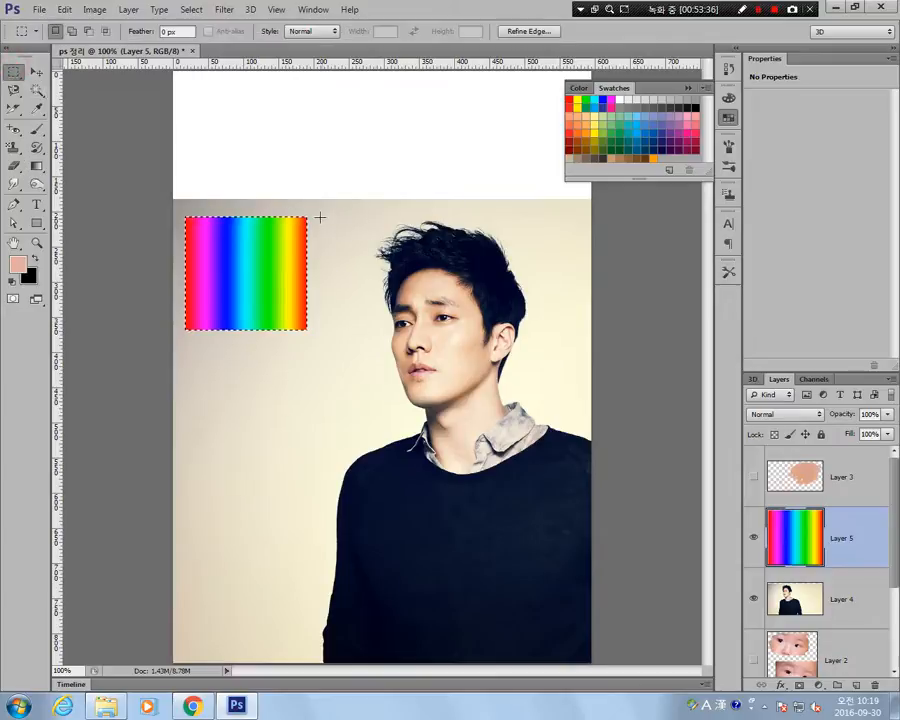
Select an area about 160 × 165 px beside the linear gradient and fill it with a radial spectrum gradient from its centre.
left_click_drag(317, 216, 386, 310)
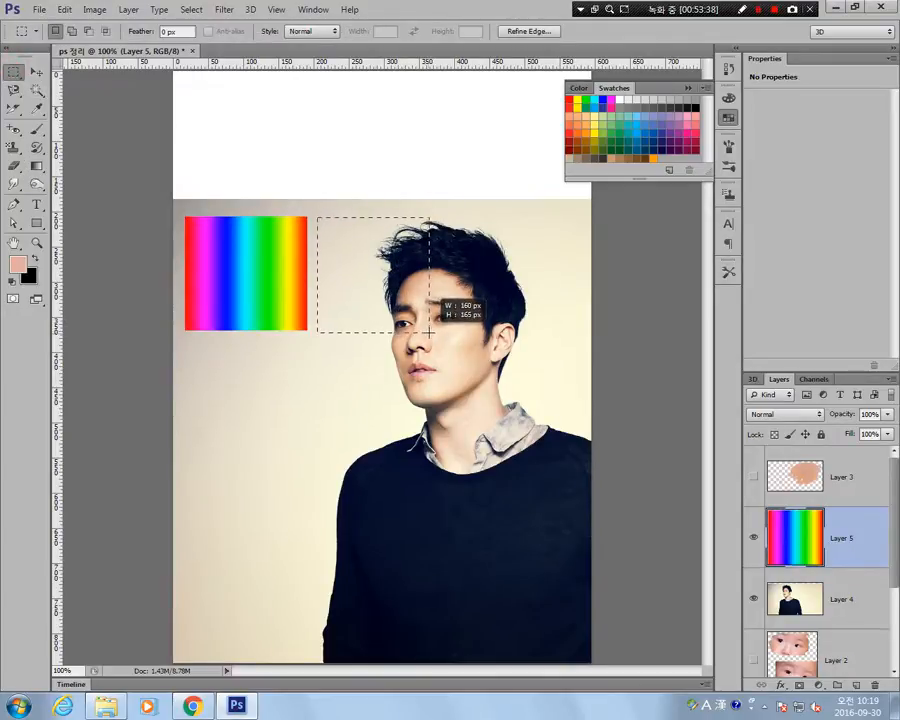
left_click(38, 166)
left_click(146, 33)
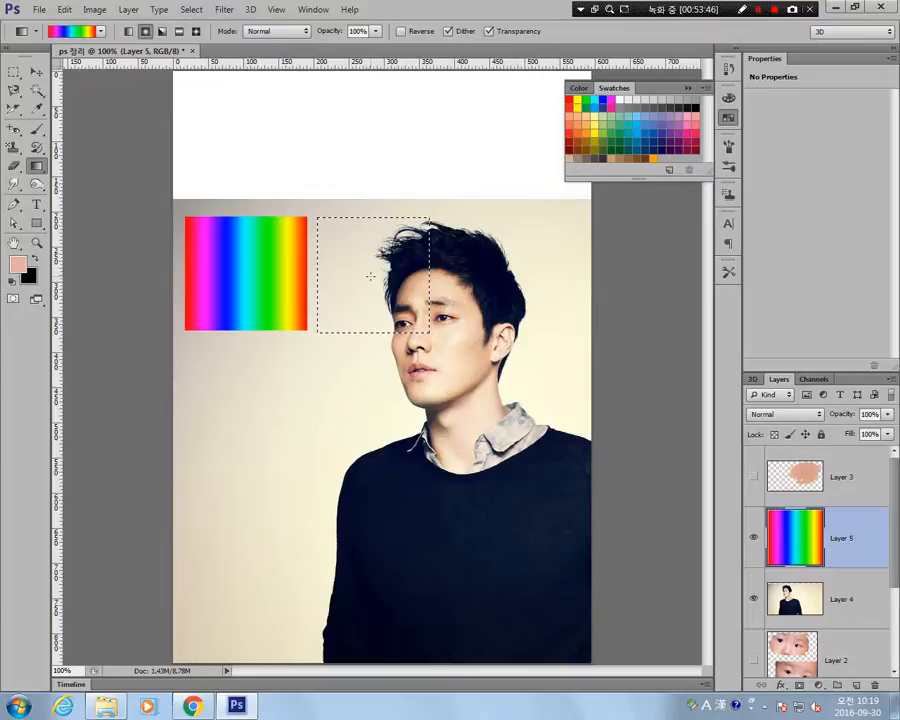
left_click_drag(369, 277, 425, 222)
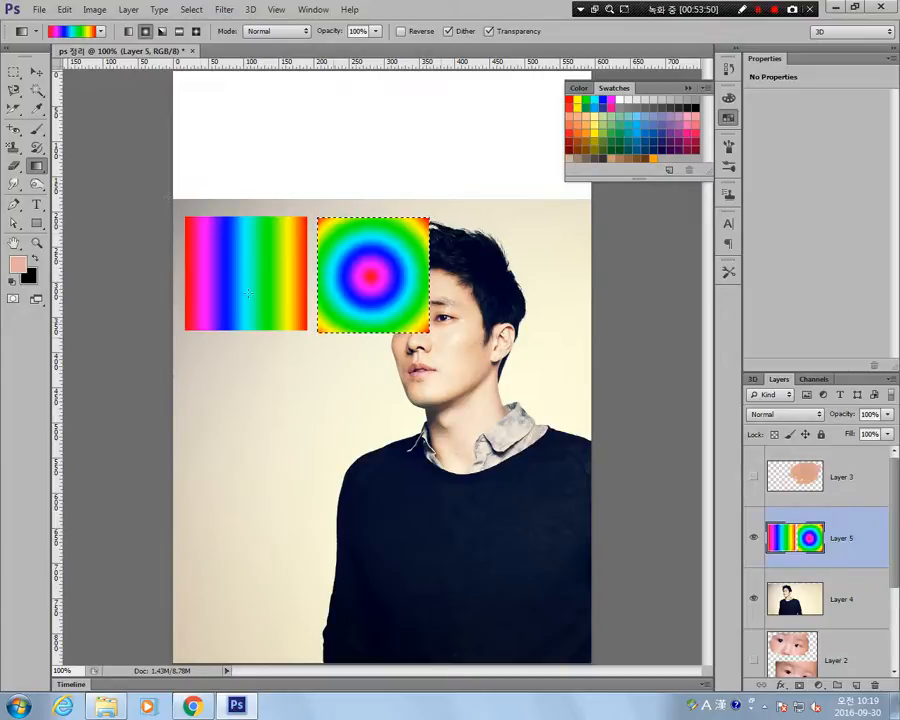
Fill a roughly square selection below the linear gradient with an angle spectrum gradient drawn from the centre to the upper-right corner.
left_click(14, 72)
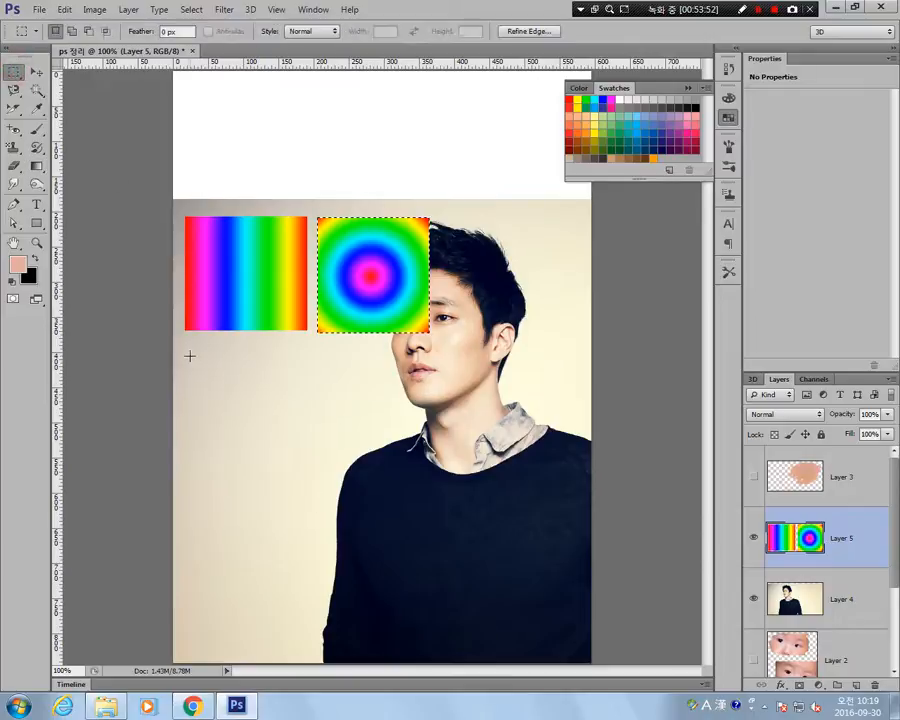
left_click_drag(189, 355, 306, 465)
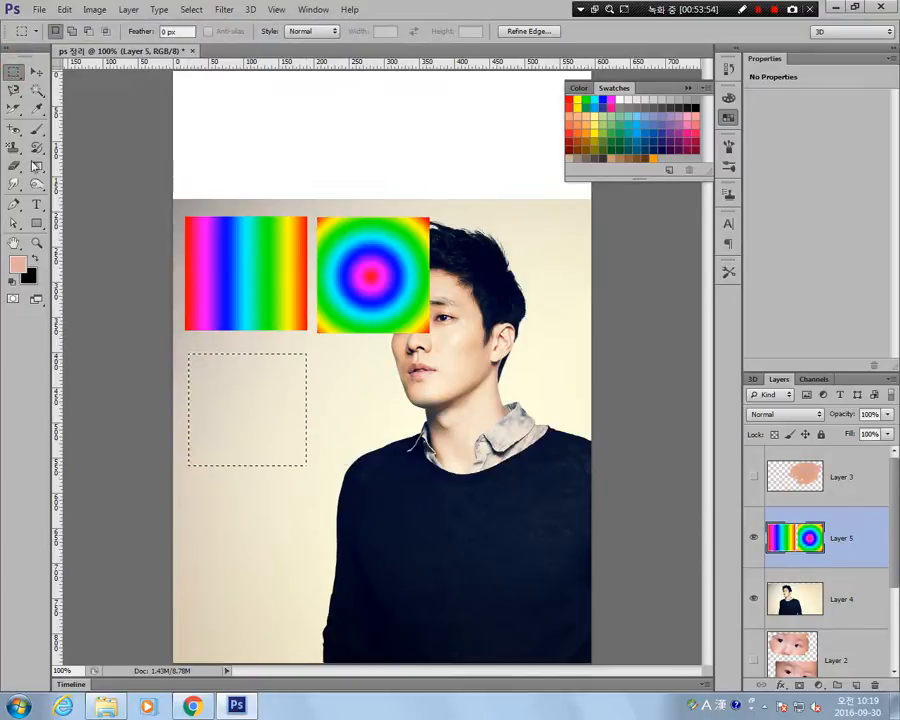
left_click(36, 166)
left_click(163, 31)
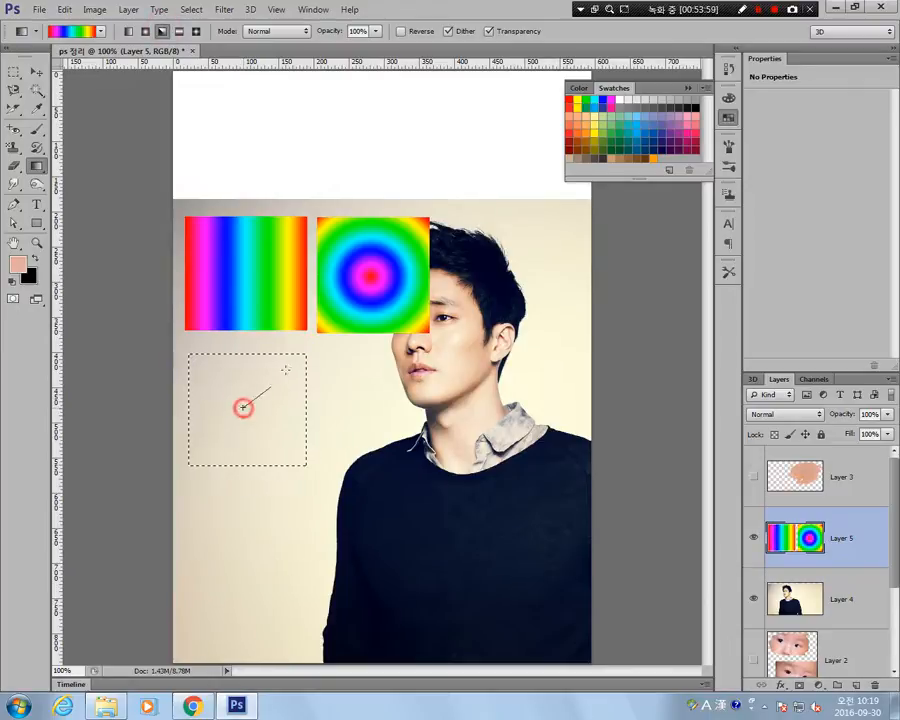
left_click_drag(306, 354, 306, 355)
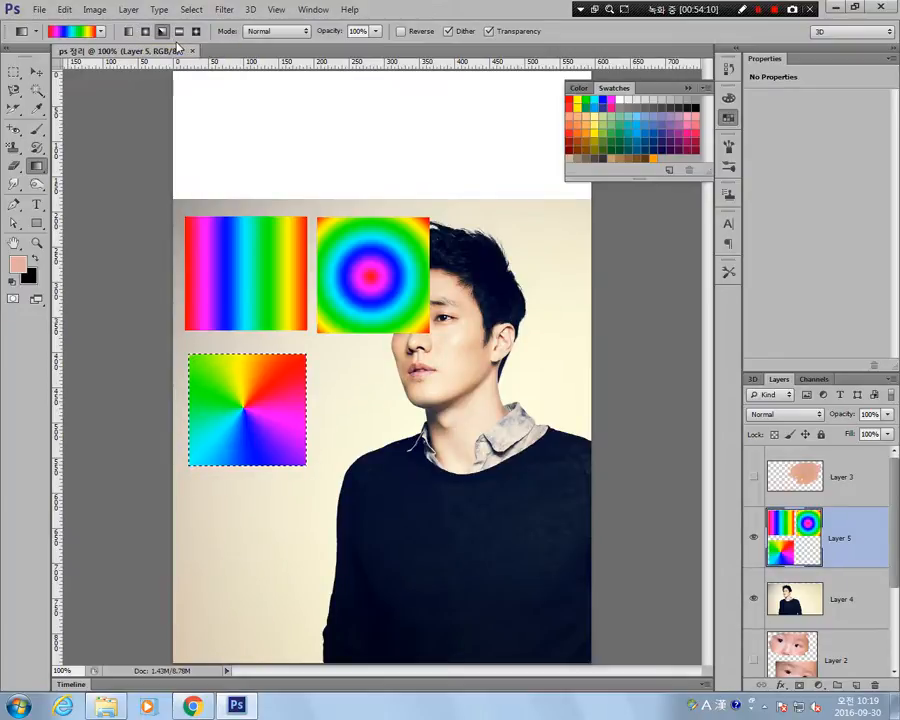
Fill a roughly square selection below the radial gradient with a vertical reflected spectrum gradient.
left_click(36, 72)
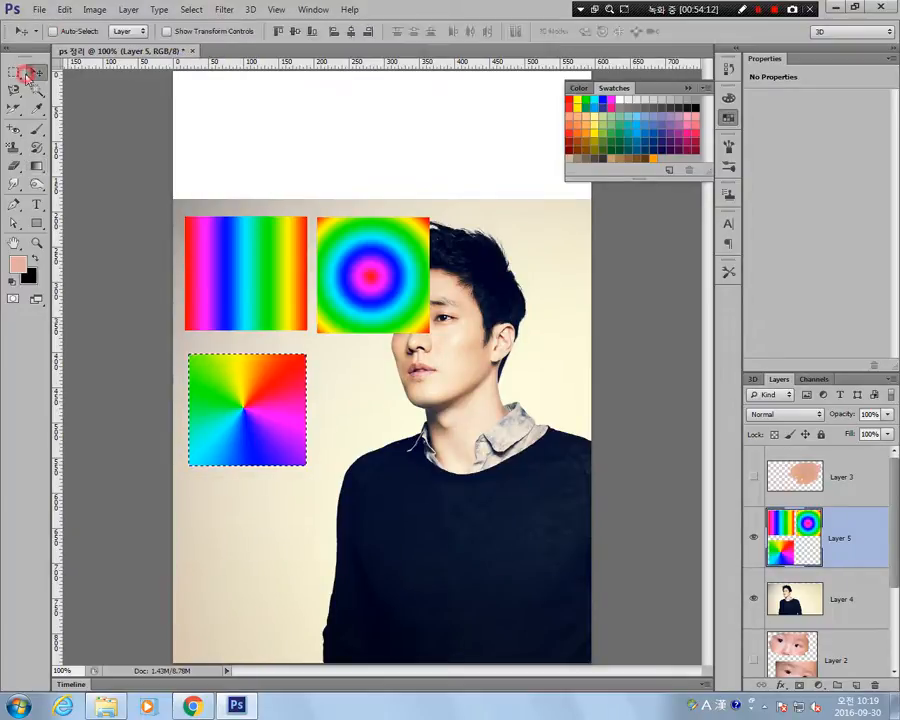
left_click(14, 72)
left_click_drag(318, 354, 430, 470)
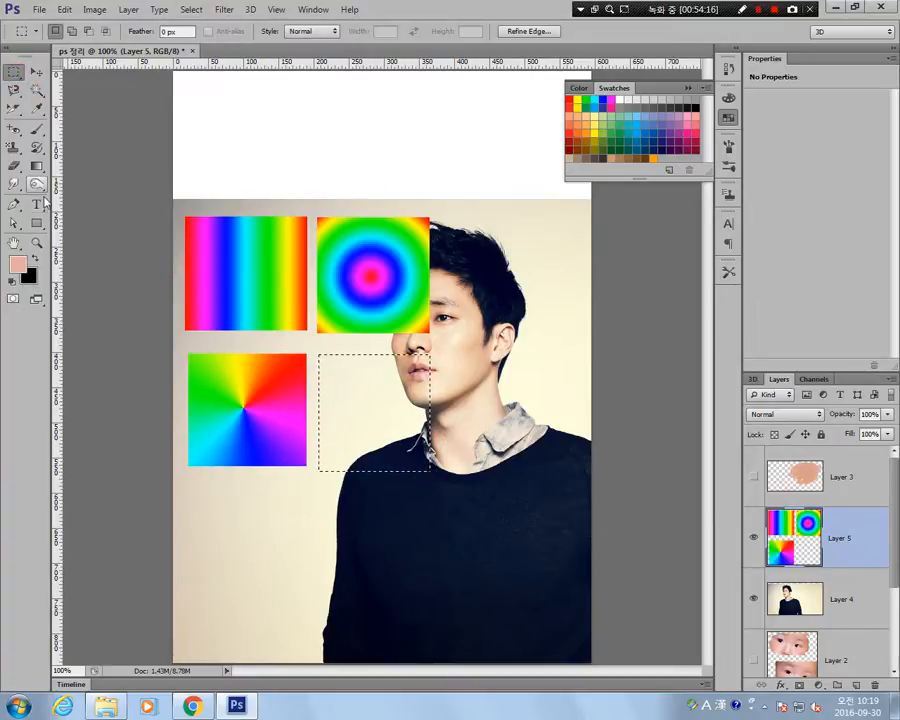
left_click(36, 166)
left_click(178, 31)
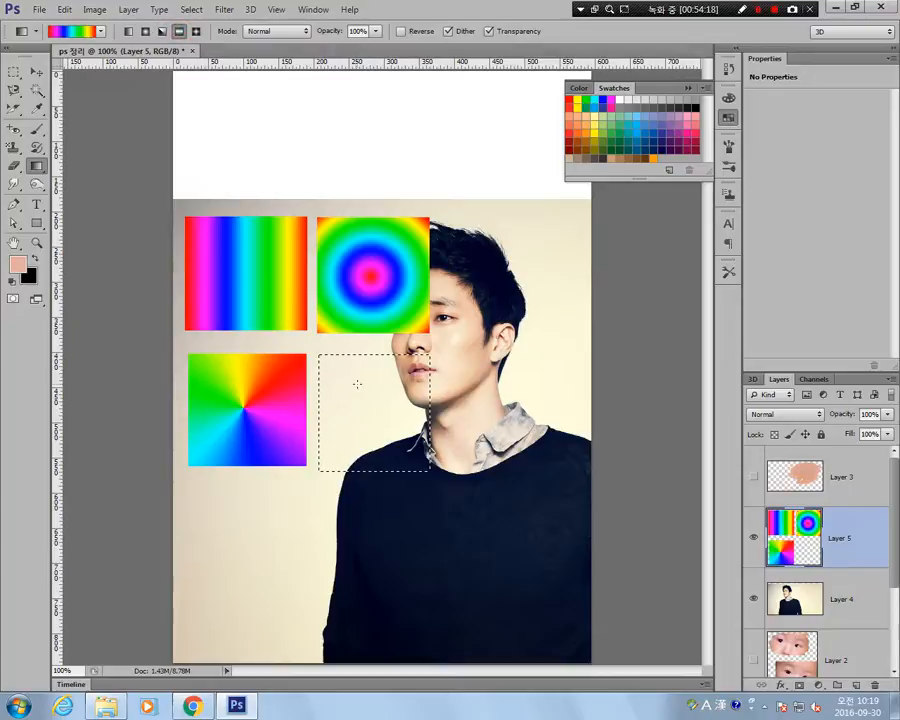
left_click_drag(369, 360, 369, 408)
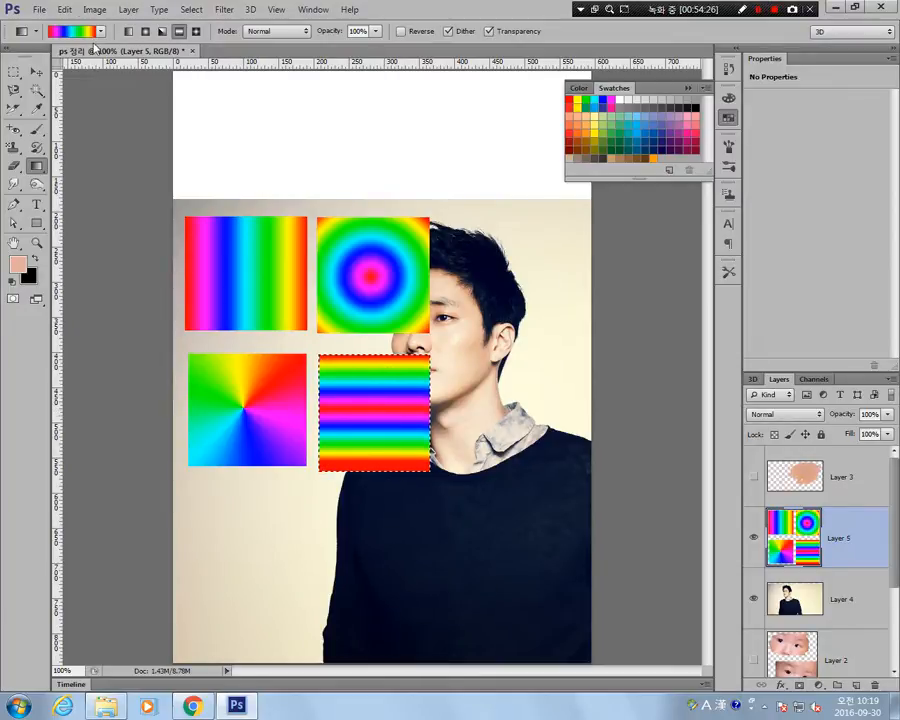
Choose the Foreground to Background gradient preset and refill the same selection with a vertical reflected gradient from its centre.
left_click(66, 31)
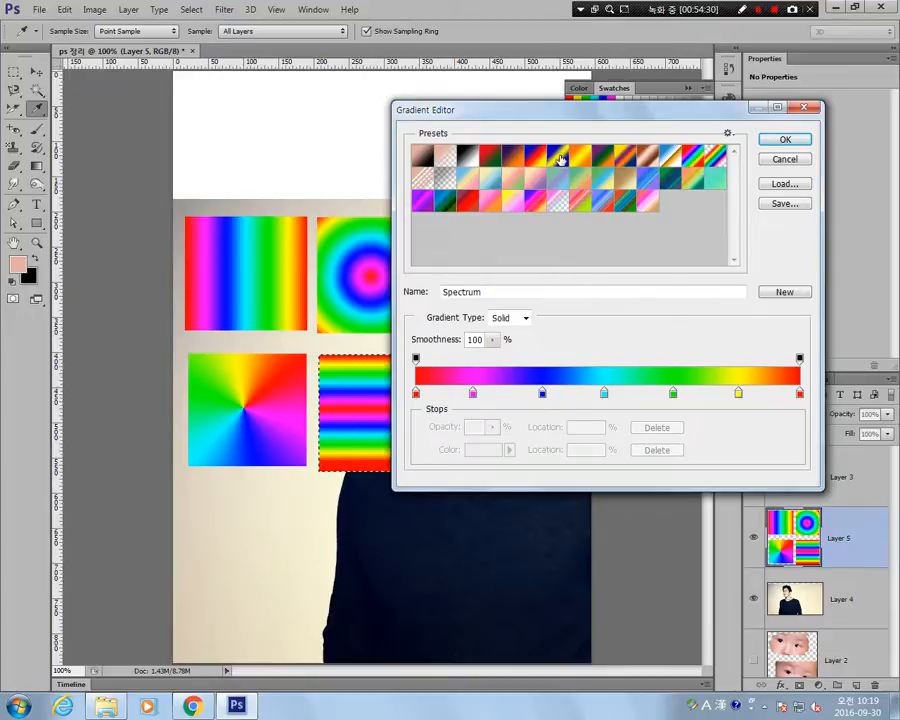
double_click(417, 160)
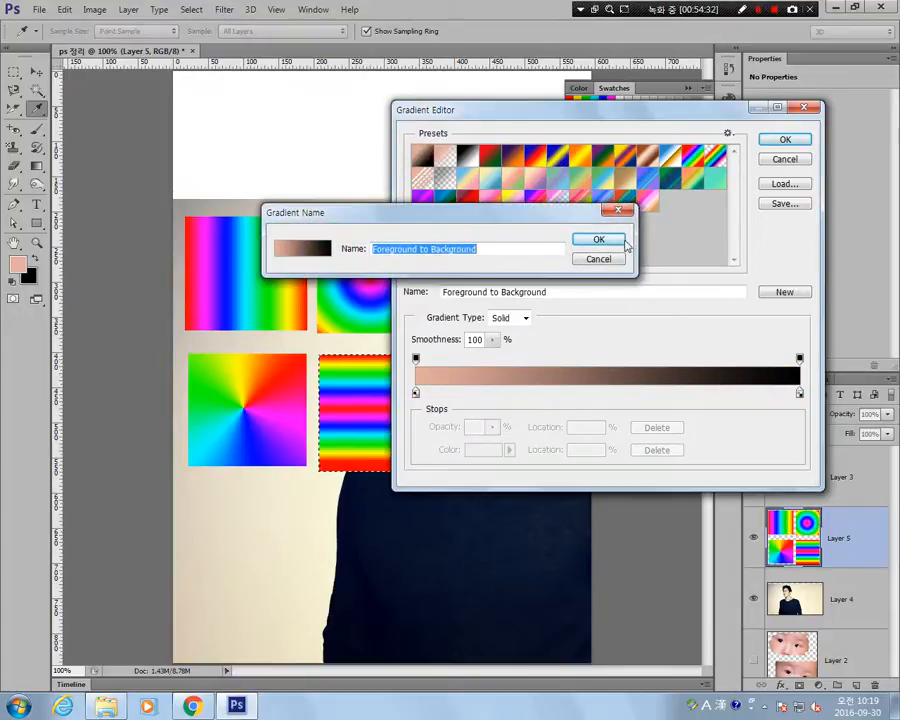
left_click(783, 140)
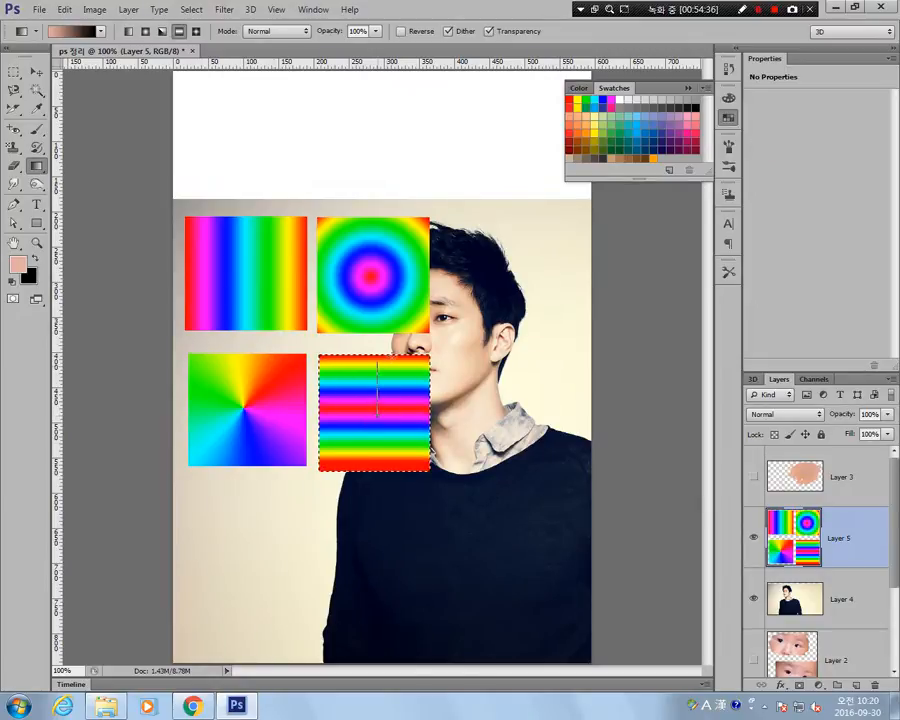
left_click_drag(377, 415, 377, 362)
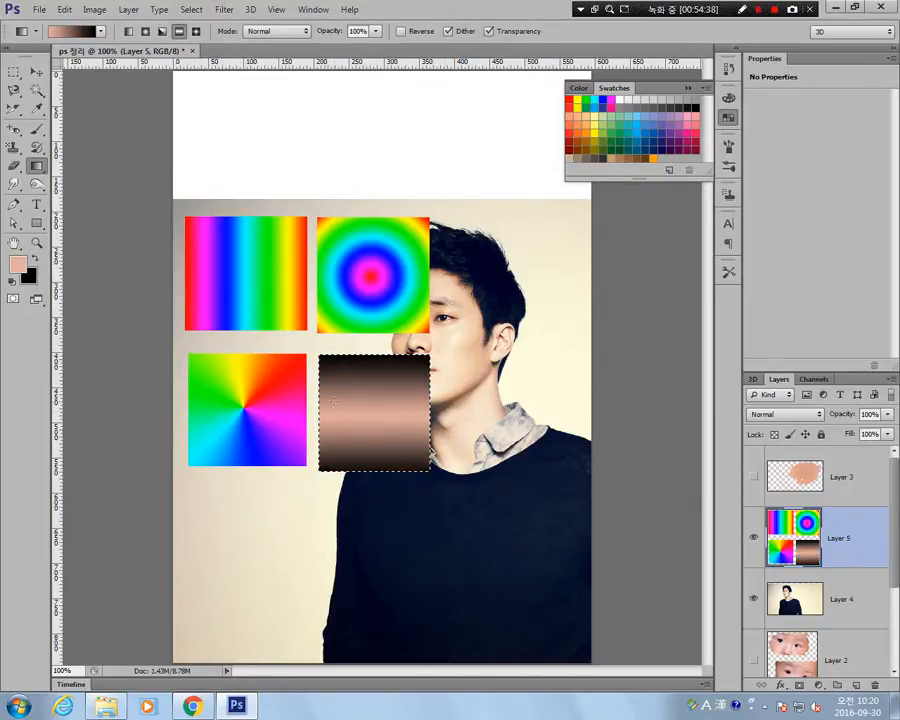
Try a diagonal reflected gradient with the Spectrum preset in a new rectangular selection below the angle gradient, and undo the fill.
left_click(13, 72)
left_click_drag(188, 493, 305, 596)
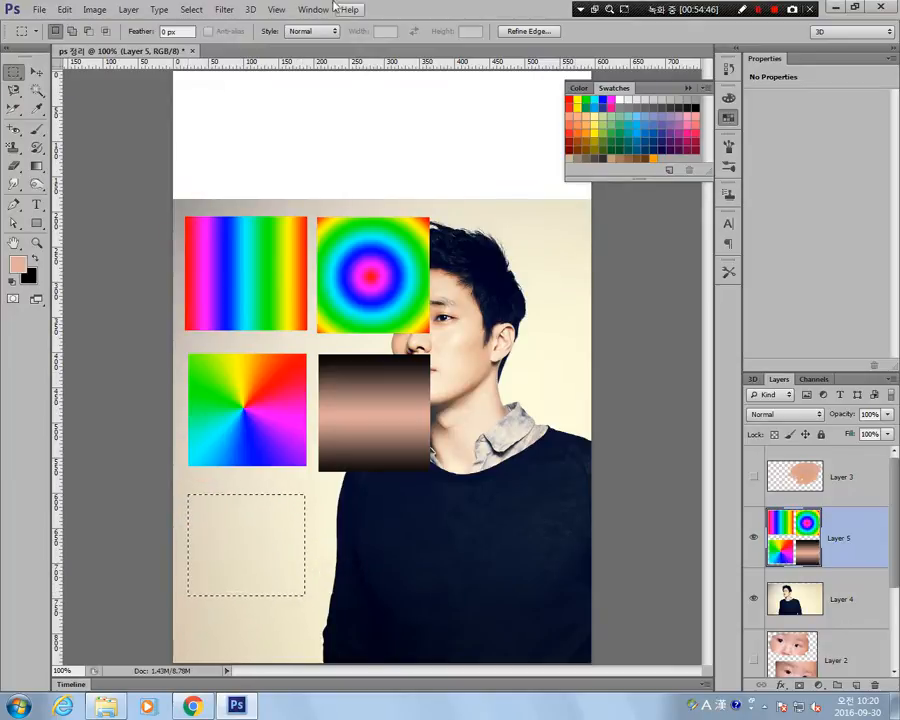
left_click(37, 166)
left_click(88, 31)
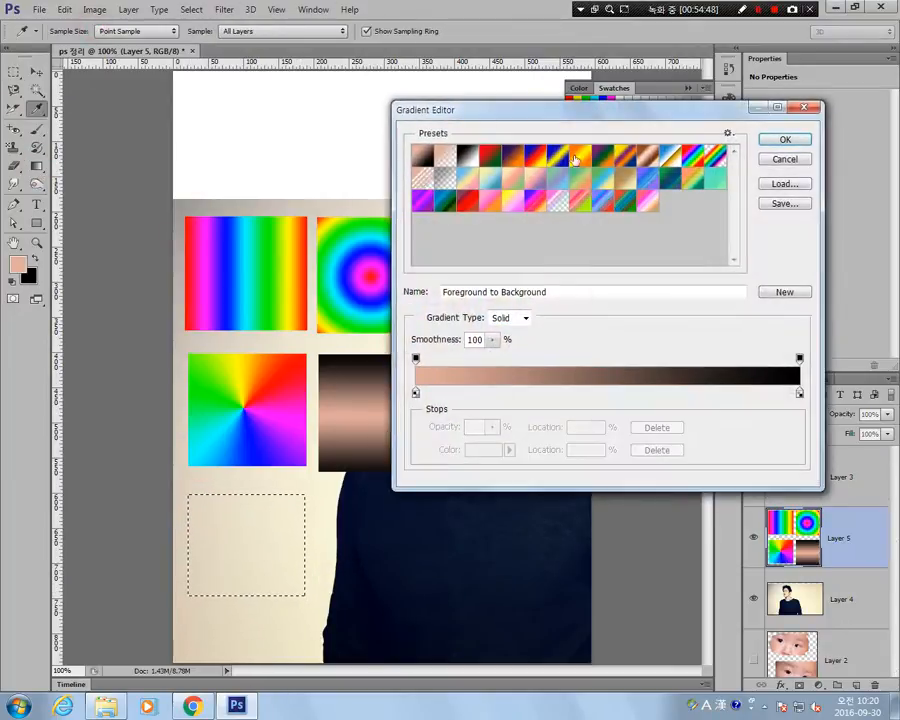
left_click(714, 155)
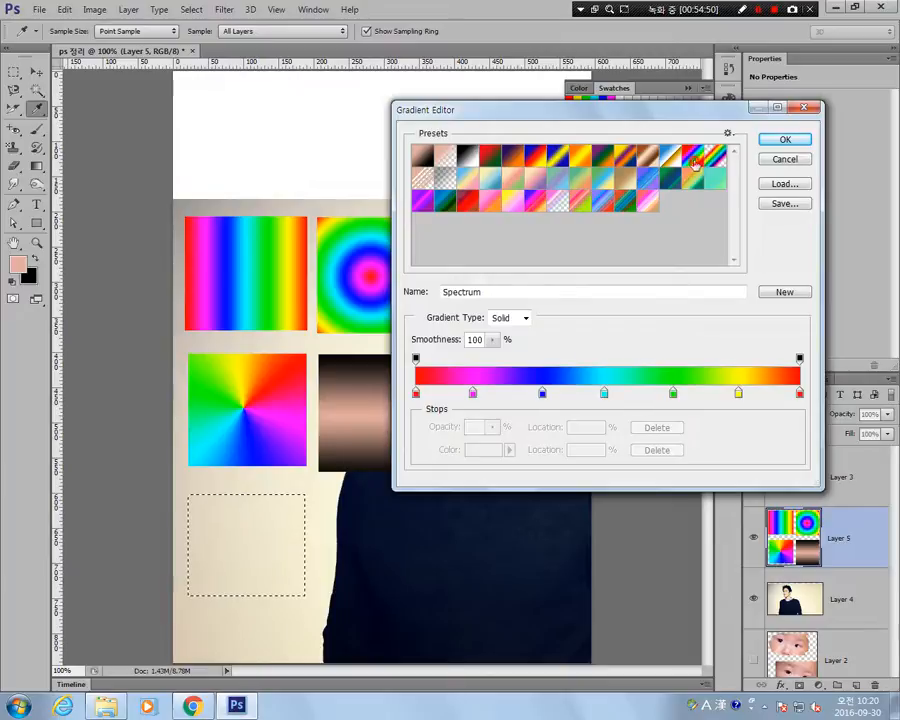
left_click(783, 139)
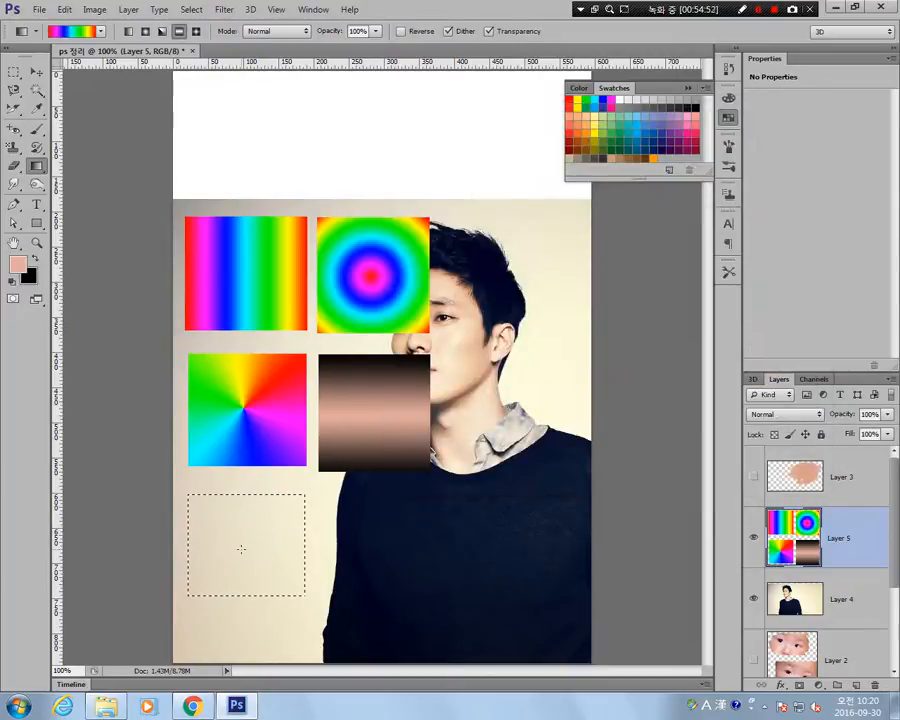
left_click_drag(241, 548, 300, 499)
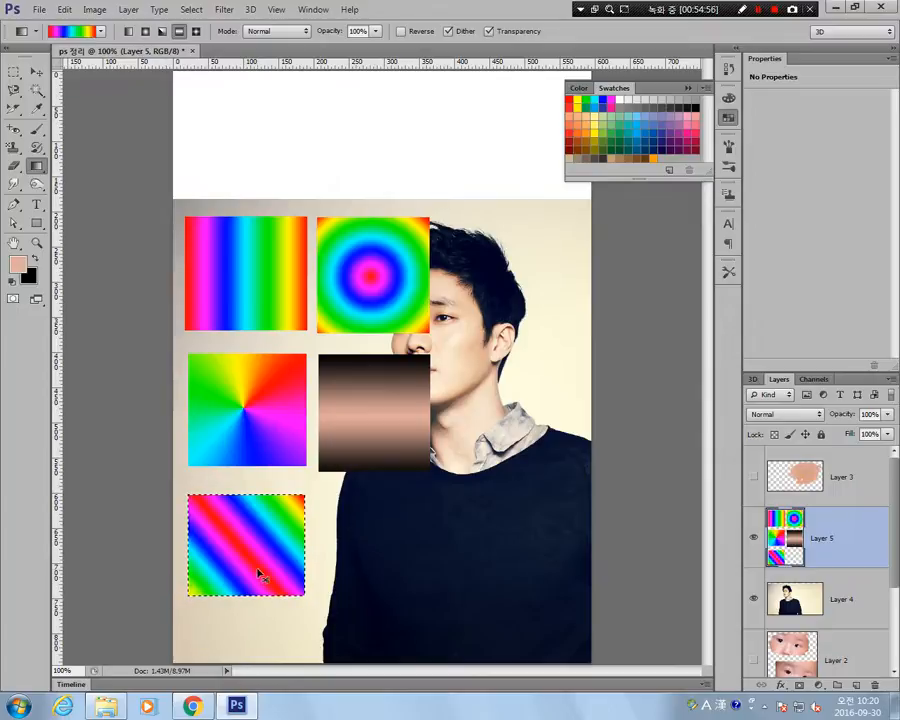
key("ctrl+z")
Fill the selection with a diamond spectrum gradient drawn from its centre to the upper-right corner, and deselect.
left_click(196, 31)
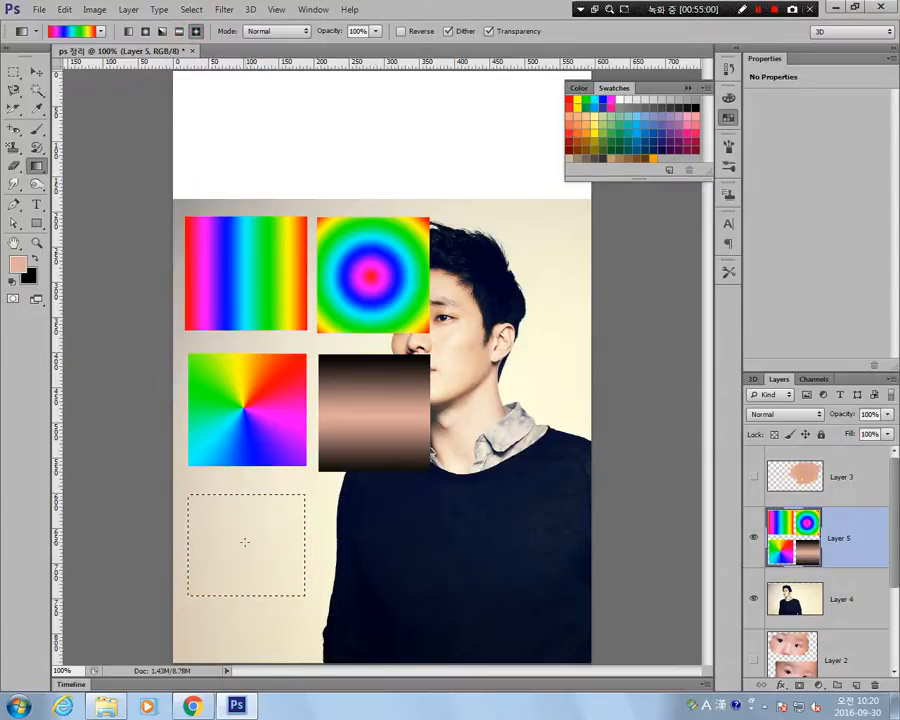
left_click_drag(243, 540, 304, 493)
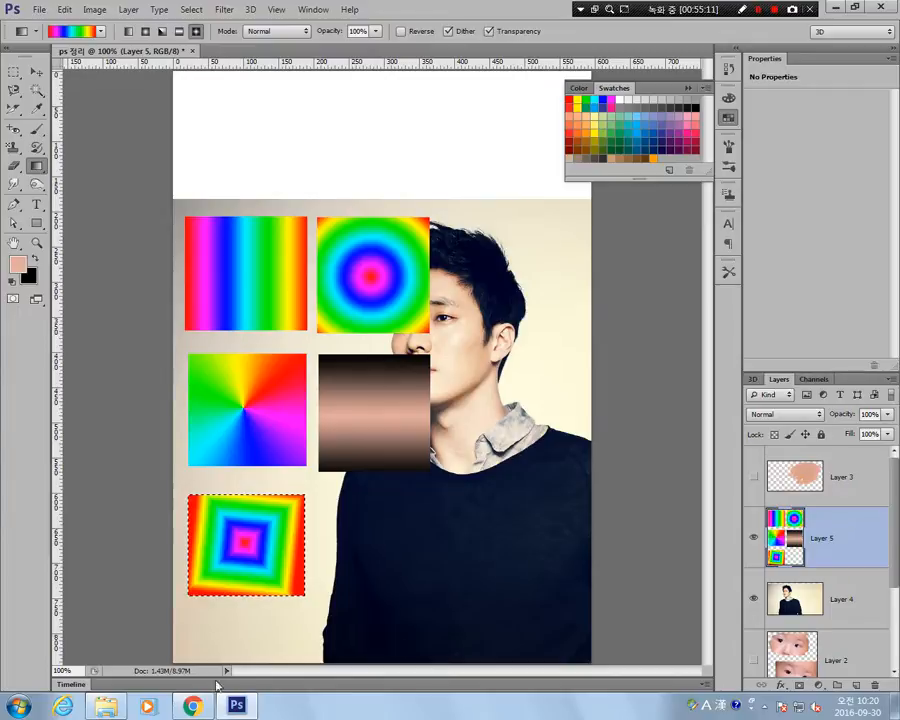
left_click(14, 72)
left_click(494, 293)
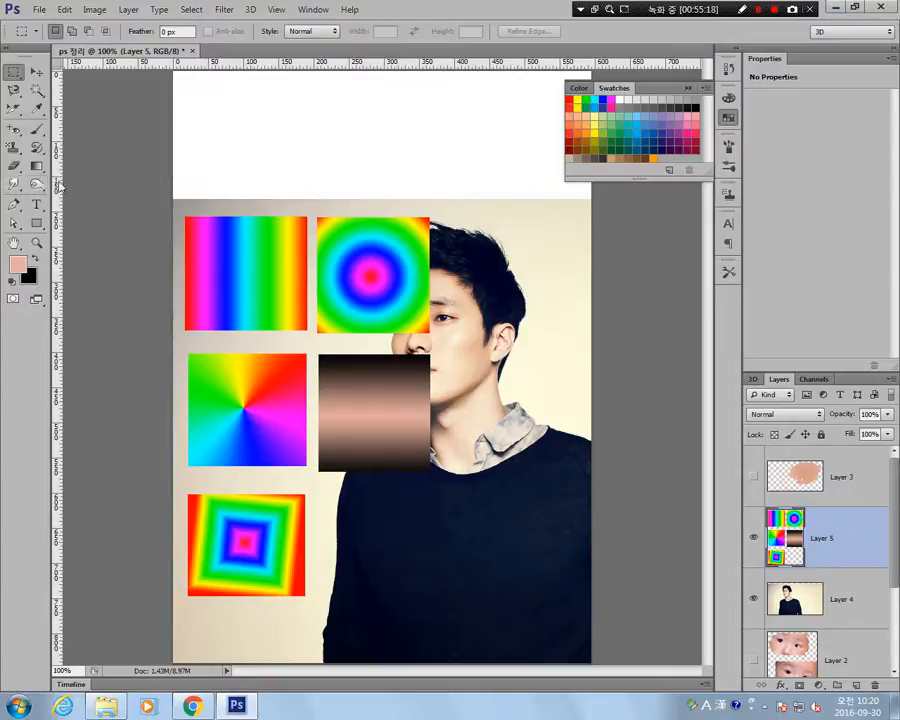
Blur the right edge of the brown reflected gradient with the Blur tool enlarged to 90 px at 50% strength.
left_click(16, 187)
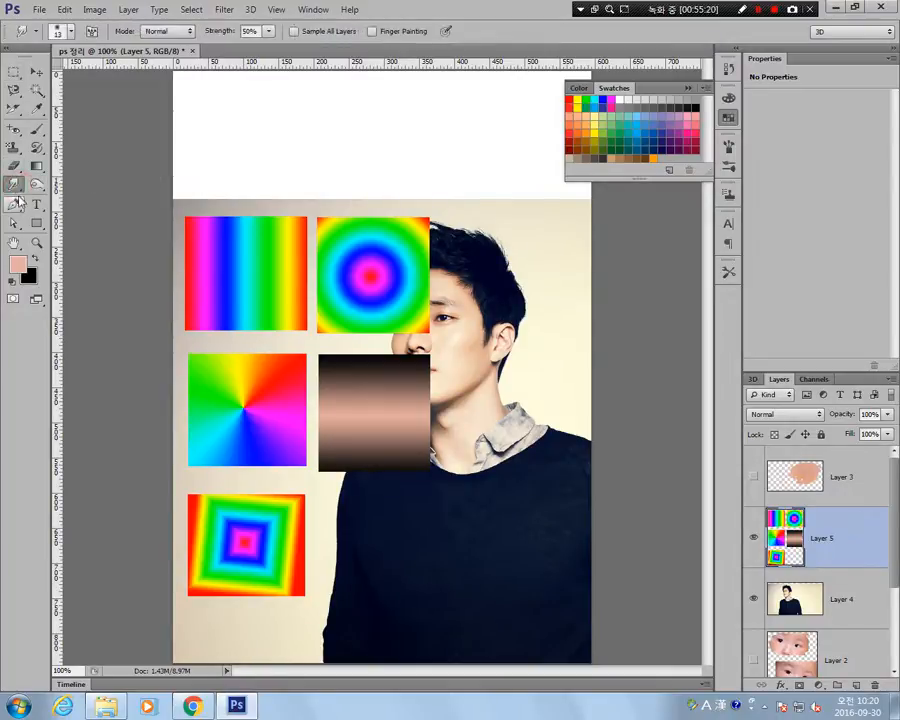
right_click(15, 188)
left_click(57, 184)
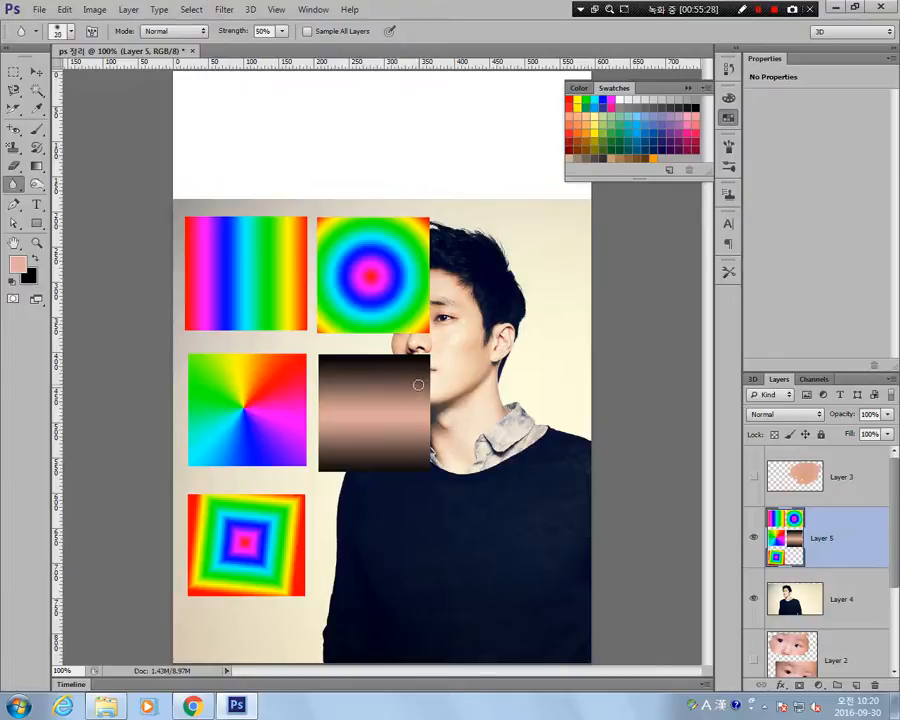
key("bracketright")
key("bracketright")
key("bracketright")
key("bracketright")
key("bracketright")
key("bracketright")
key("bracketright")
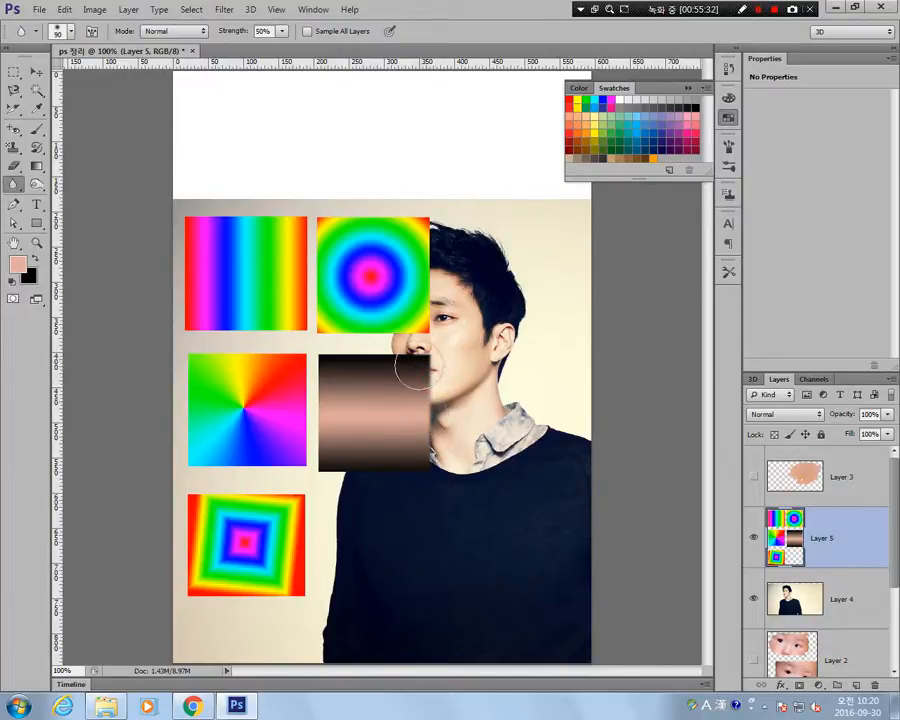
Sharpen the blurred right edge of the brown gradient with the 13 px Sharpen tool at 50% strength, working at 300% zoom.
key("z")
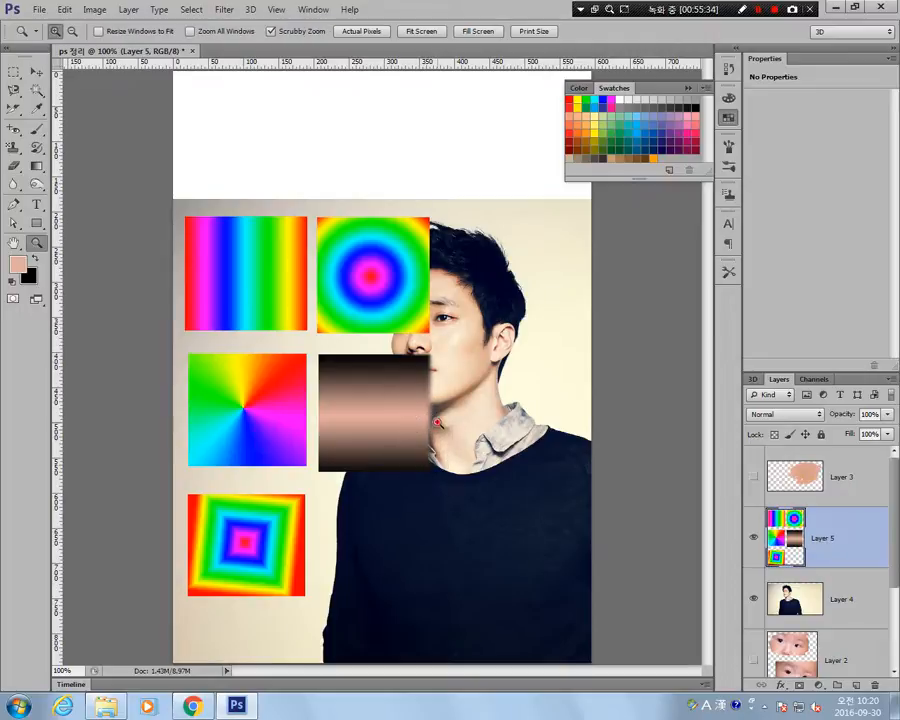
left_click(437, 422)
left_click(436, 422)
key("space")
left_click_drag(357, 450, 460, 440)
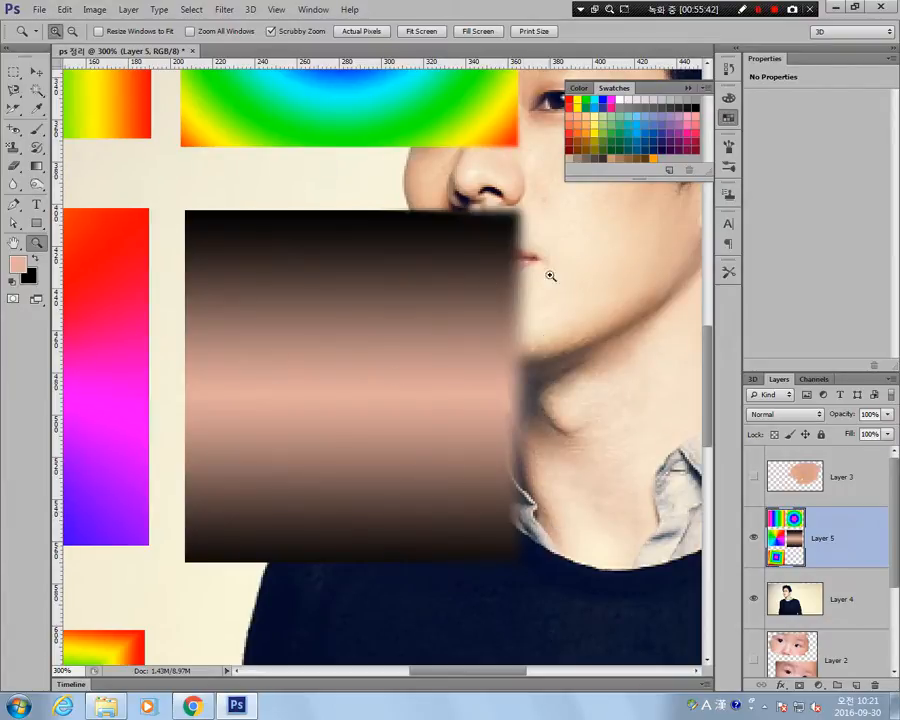
left_click_drag(223, 434, 268, 440)
left_click(16, 184)
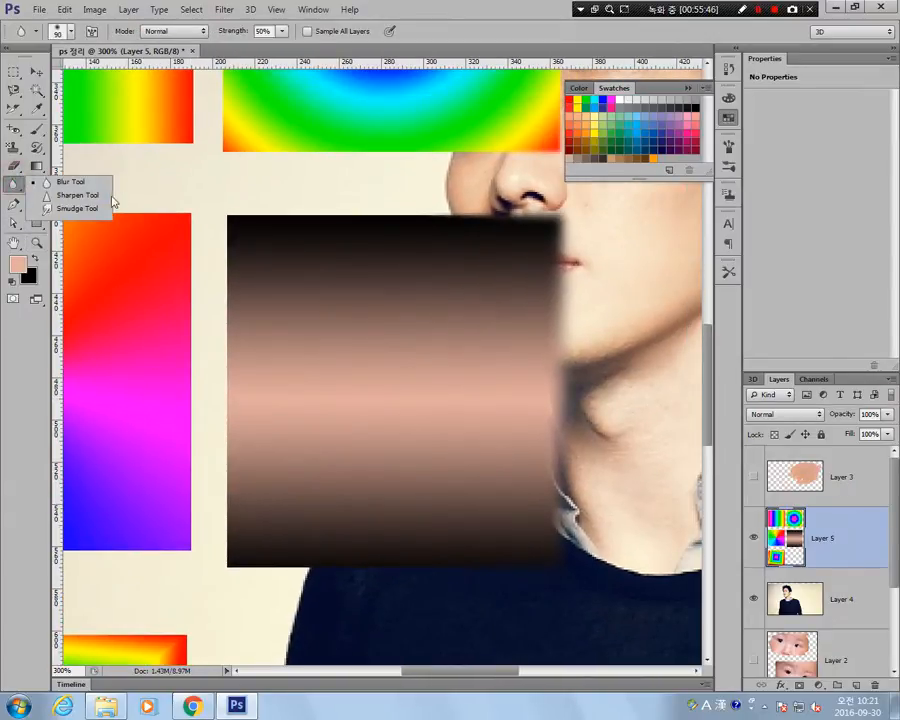
left_click(60, 196)
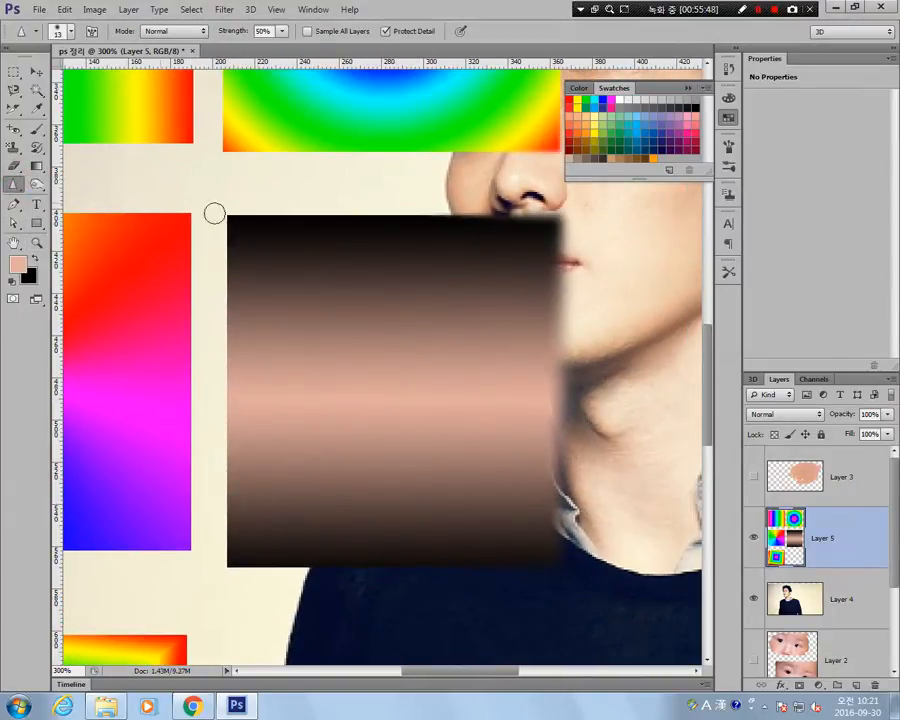
mouse_move(528, 367)
left_mouse_down()
mouse_move(482, 520)
mouse_move(501, 558)
left_mouse_up()
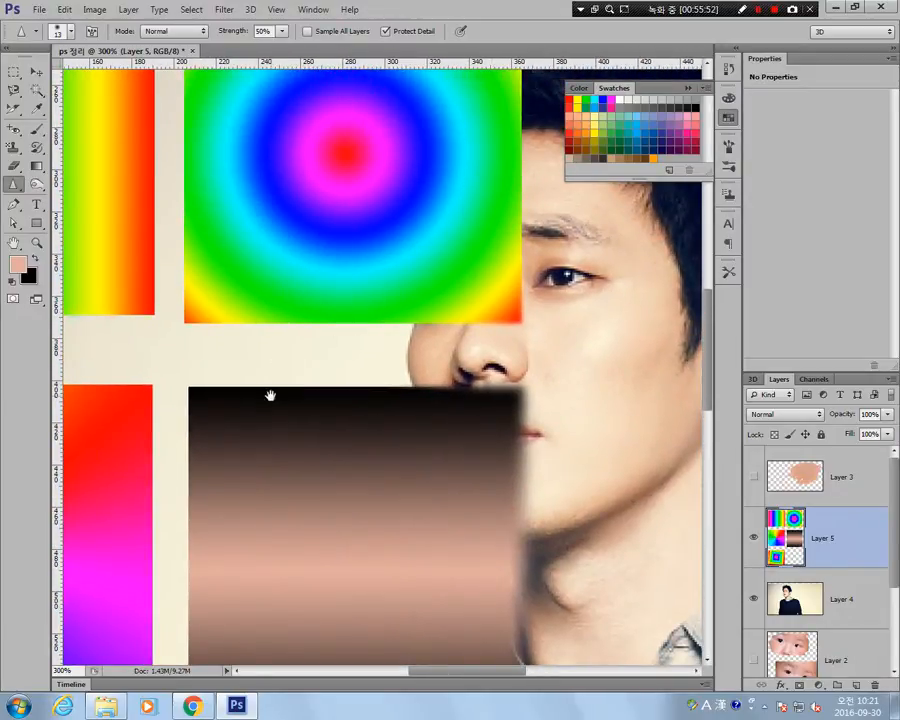
left_click_drag(270, 396, 436, 400)
mouse_move(516, 574)
left_mouse_down()
mouse_move(251, 322)
mouse_move(260, 333)
left_mouse_up()
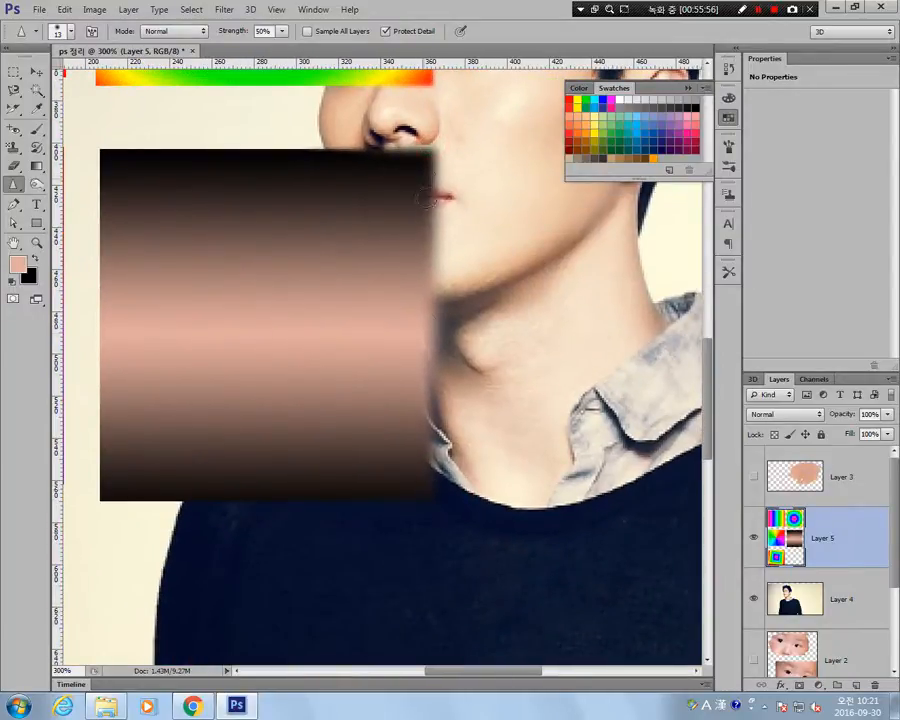
left_click_drag(313, 190, 385, 432)
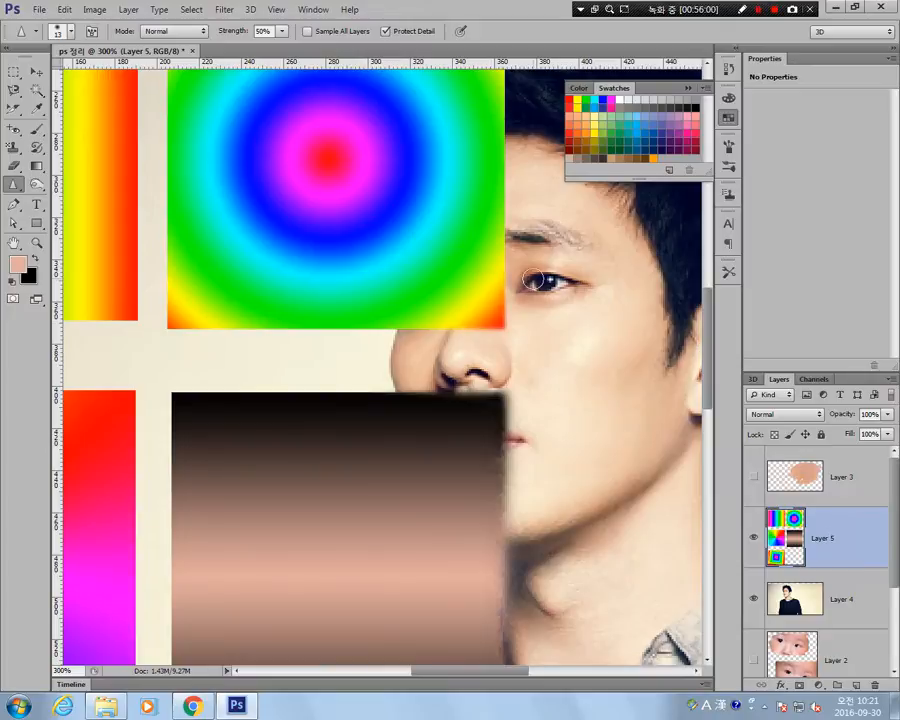
Sharpen repeatedly across the cyan band in the lower part of the radial gradient until the pixels break up.
left_click(418, 207)
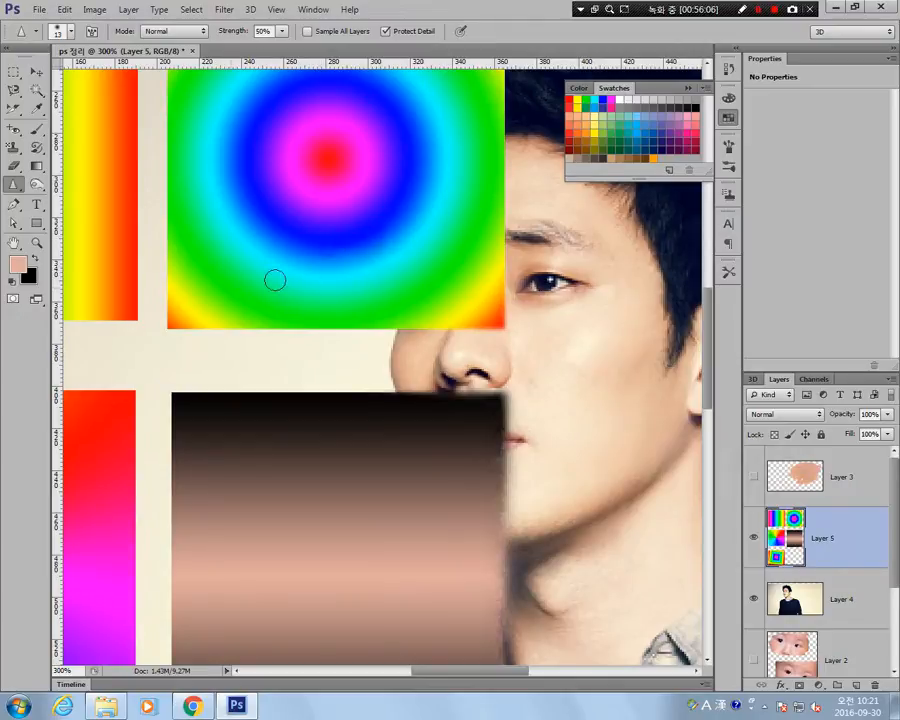
left_click_drag(175, 267, 478, 262)
mouse_move(301, 271)
left_mouse_down()
mouse_move(436, 272)
mouse_move(433, 289)
mouse_move(448, 284)
mouse_move(410, 266)
mouse_move(298, 283)
mouse_move(285, 252)
left_mouse_up()
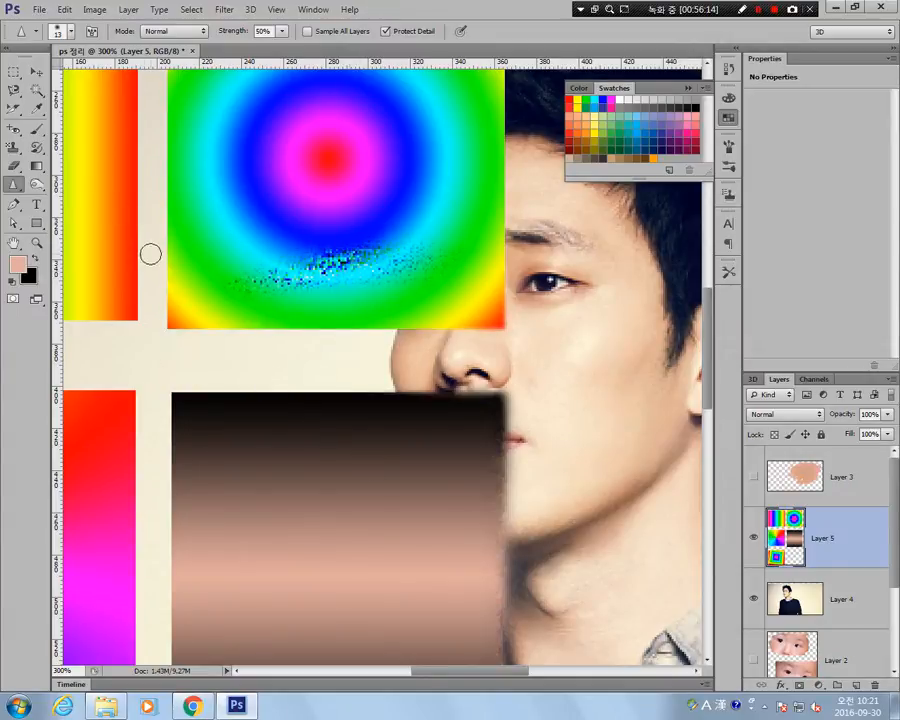
left_click(12, 187)
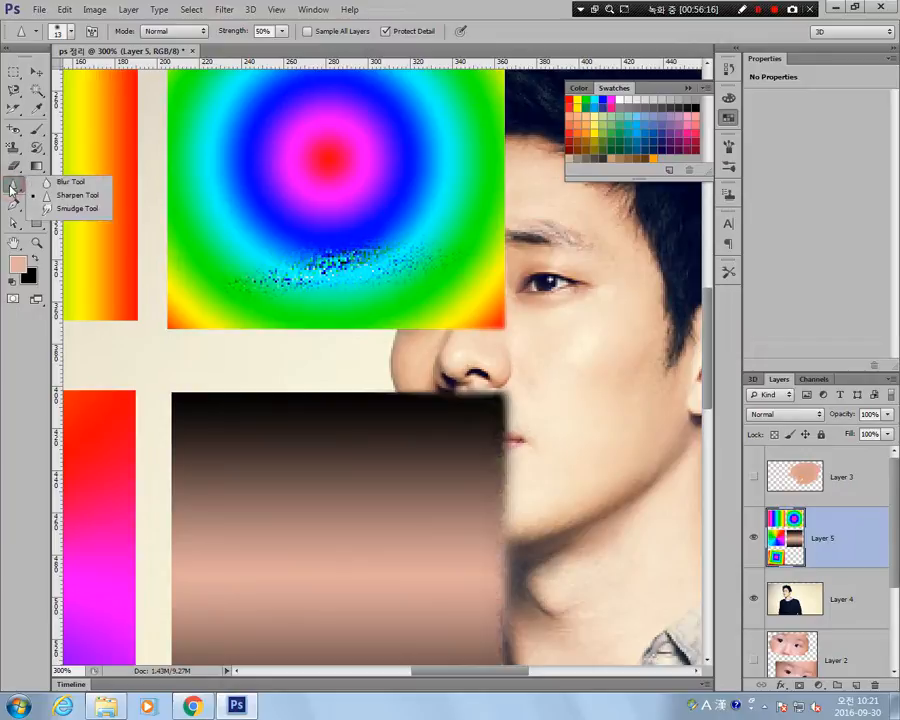
left_click(72, 195)
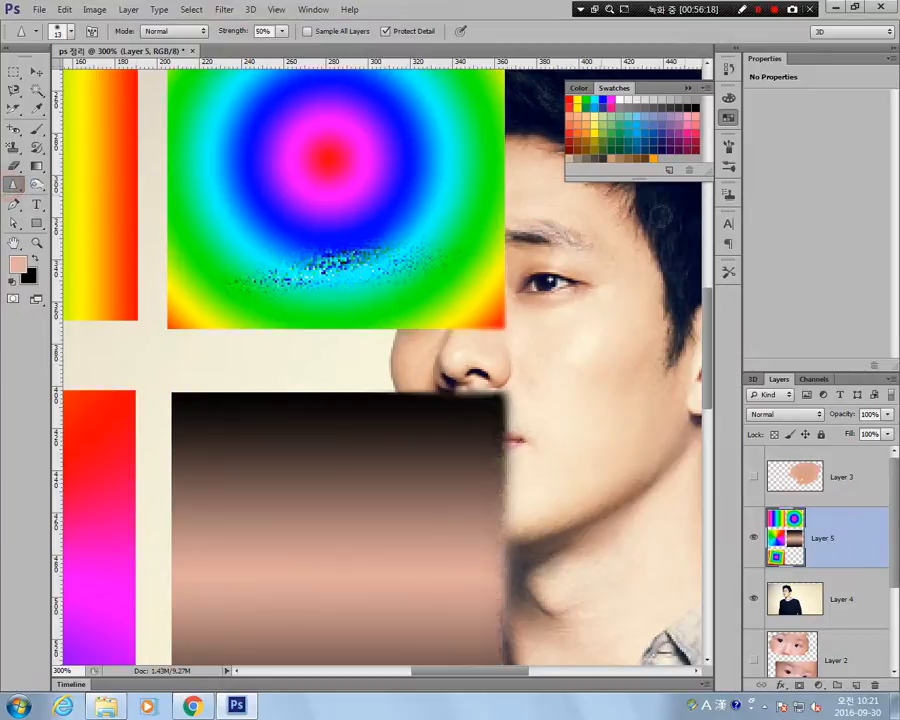
left_click(827, 621)
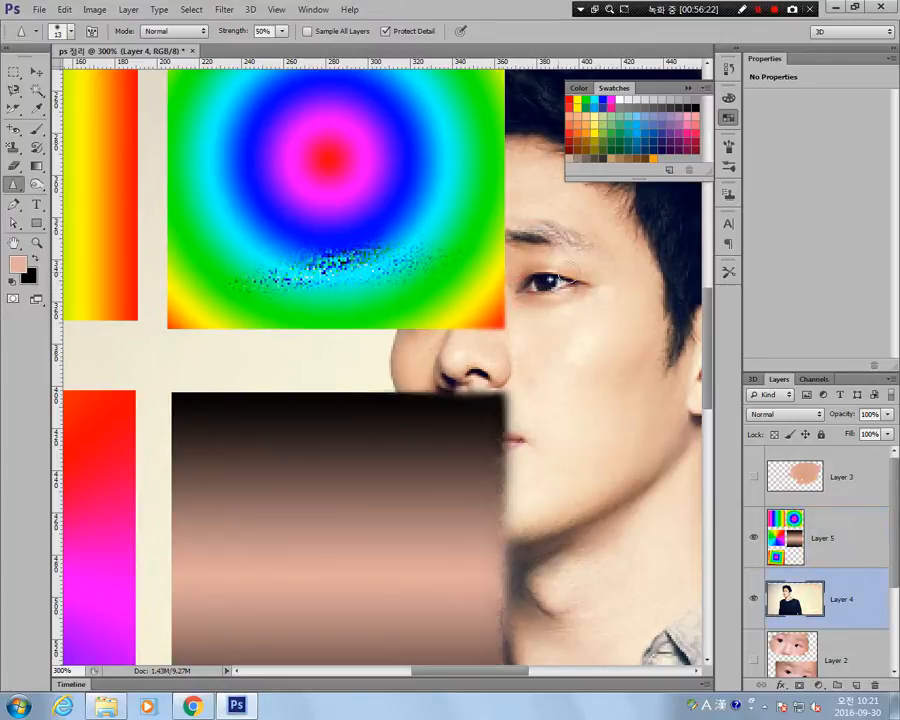
key("z")
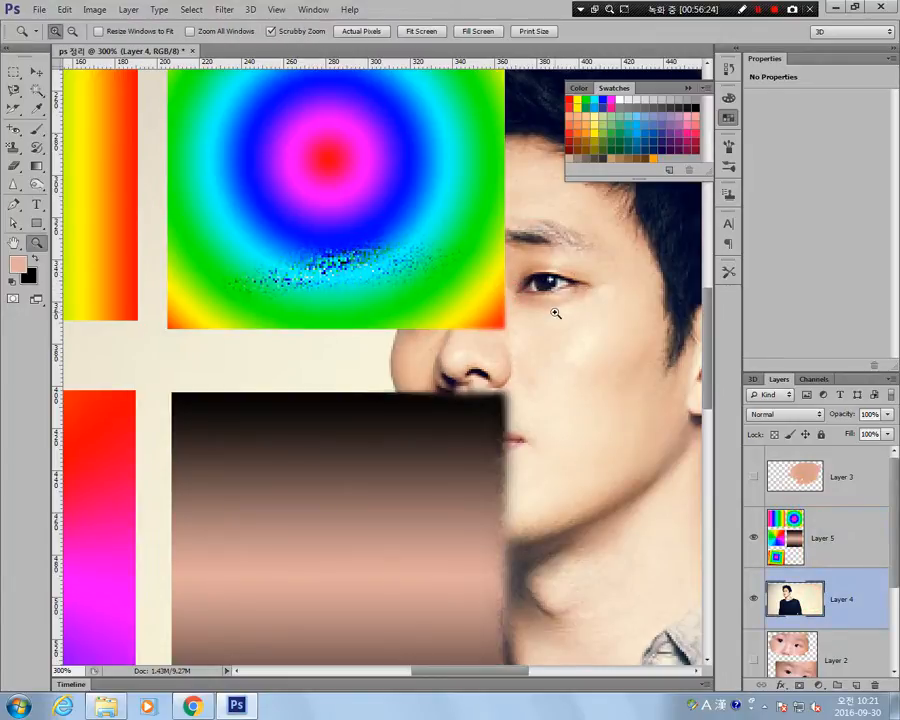
left_click(556, 313, "alt")
left_click(585, 327, "alt")
left_click(452, 330)
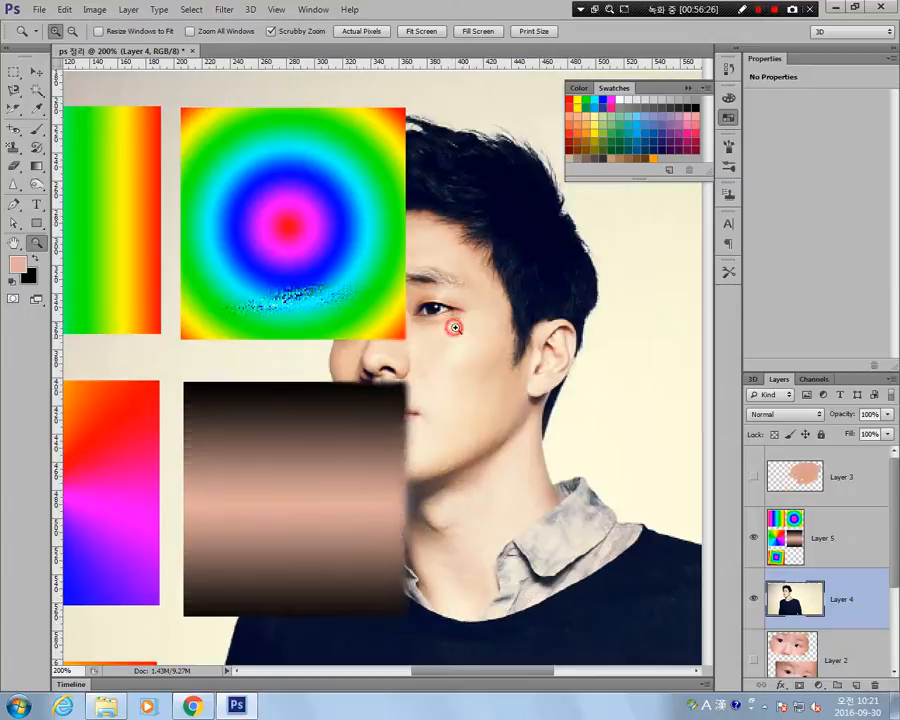
left_click(14, 184)
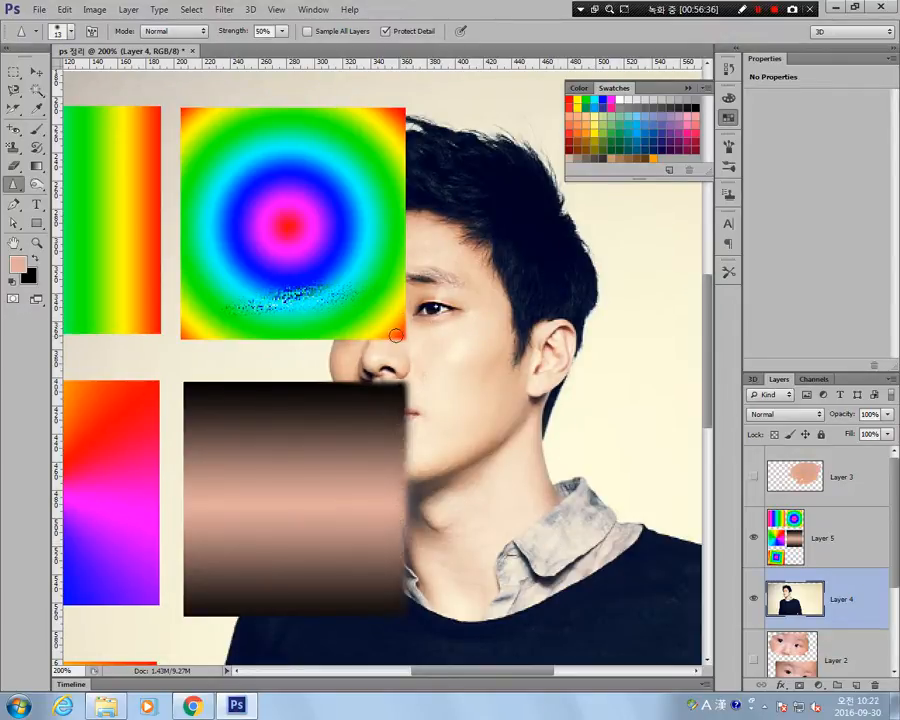
Smudge the radial gradient on Layer 5 outward in all directions into a star shape, using the 13 px Smudge tool at 50% strength.
left_click(831, 525)
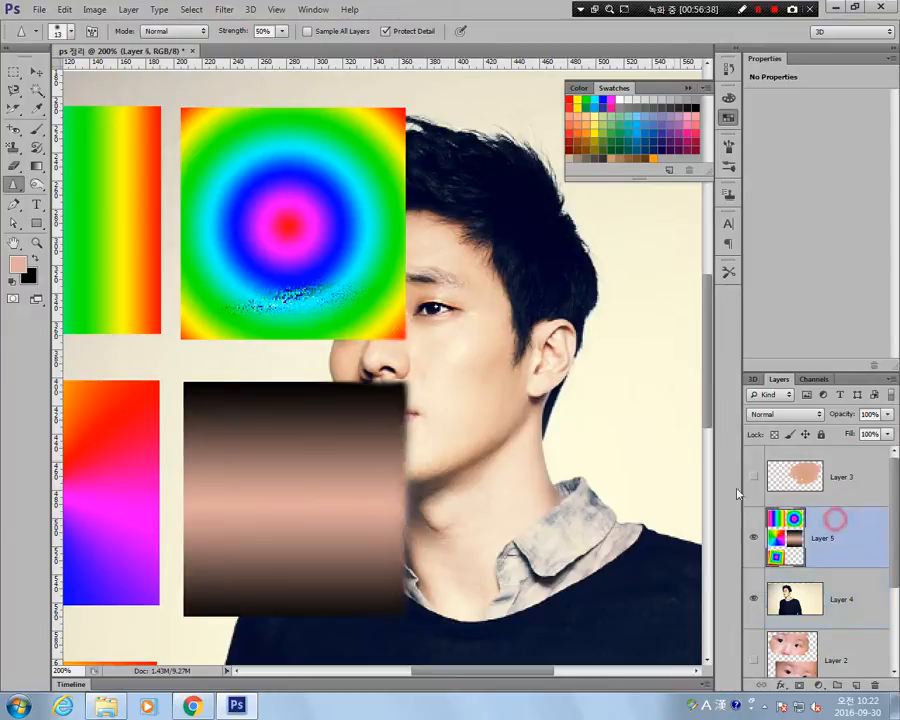
left_click(12, 186)
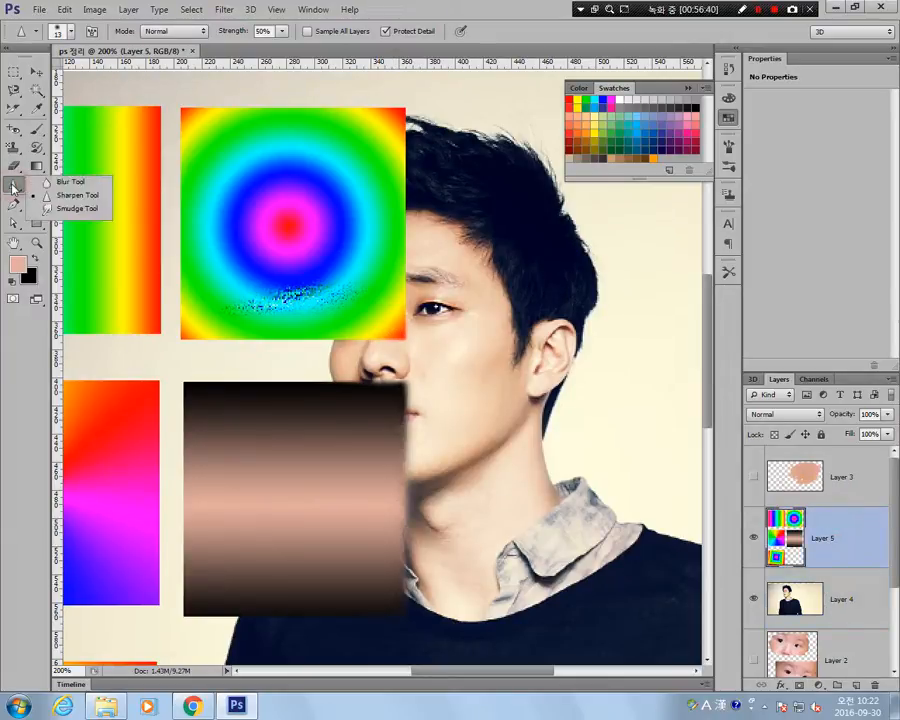
left_click(70, 212)
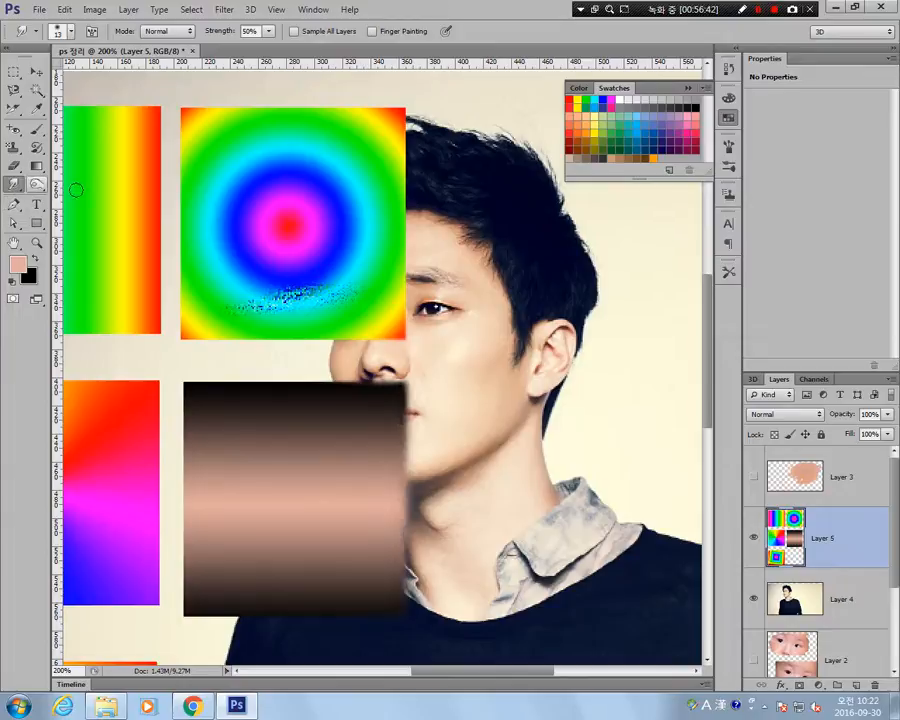
mouse_move(287, 226)
left_mouse_down()
mouse_move(552, 240)
mouse_move(501, 242)
left_mouse_up()
left_click_drag(289, 231, 591, 452)
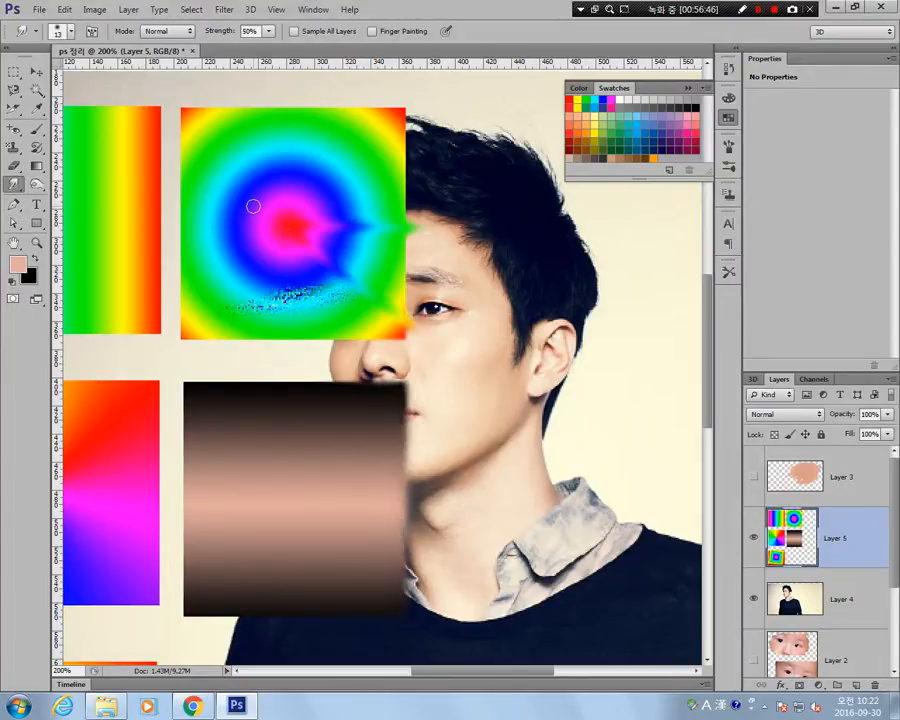
left_click_drag(287, 232, 279, 420)
left_click_drag(287, 232, 163, 385)
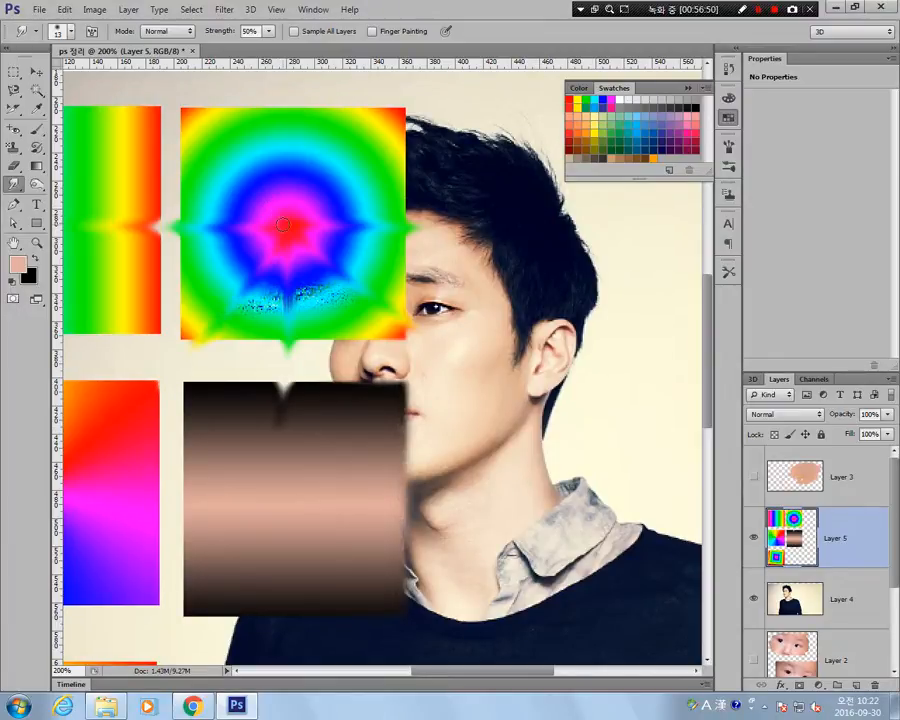
left_click_drag(190, 118, 144, 90)
left_click_drag(298, 145, 299, 76)
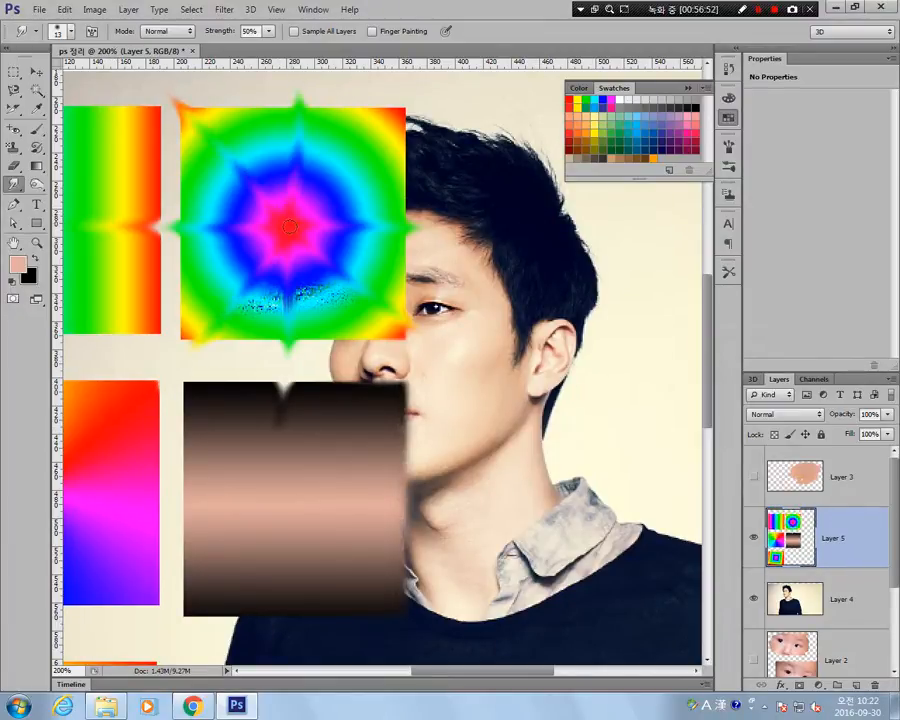
left_click_drag(290, 227, 412, 82)
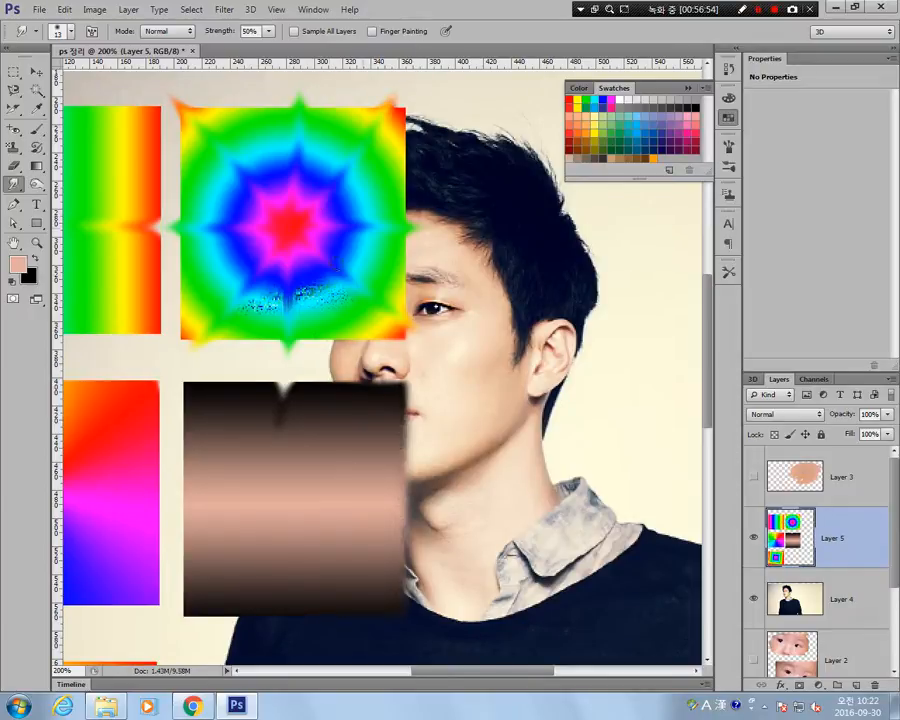
Hide Layer 5 and lighten the left hairline on Layer 4 with the Dodge tool reduced to 25 px at 10% midtone exposure.
left_click(37, 185)
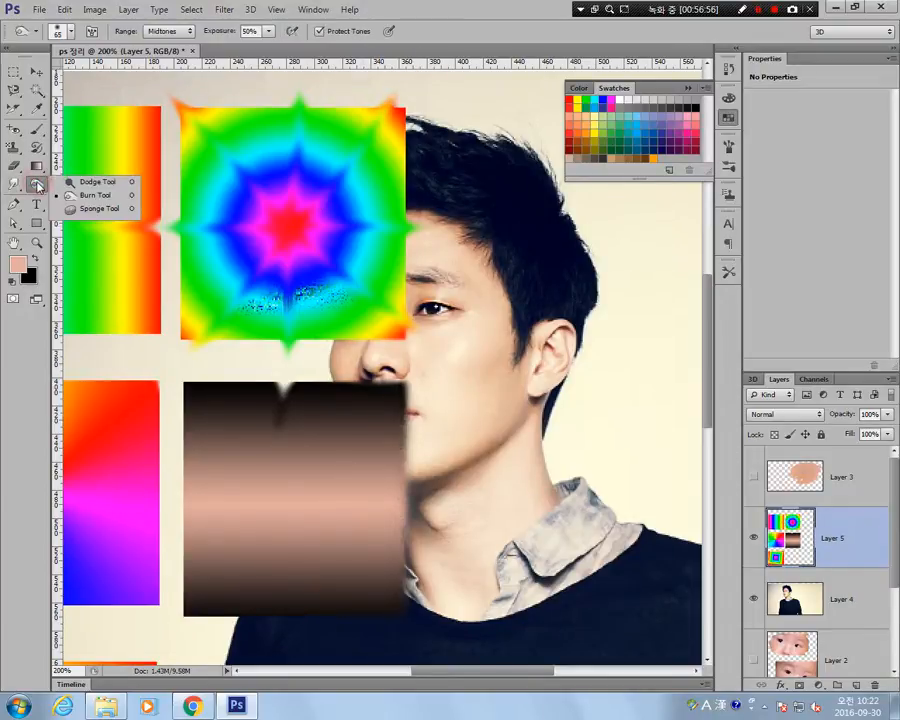
left_click(90, 186)
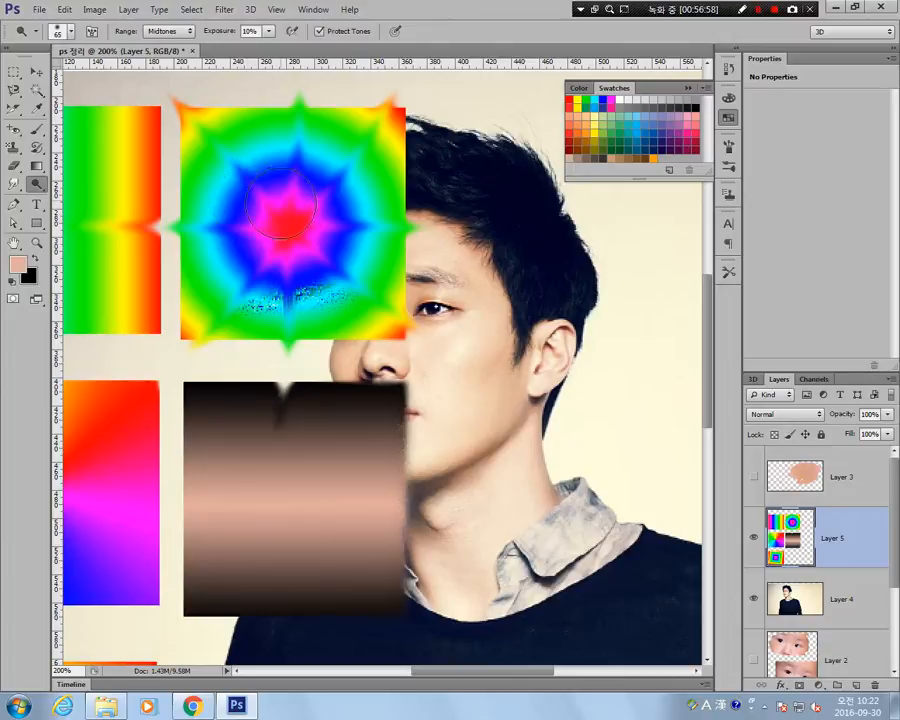
left_click_drag(316, 480, 424, 447)
key("bracketleft")
key("bracketleft")
key("bracketleft")
key("bracketleft")
key("bracketleft")
key("bracketleft")
key("bracketleft")
key("bracketleft")
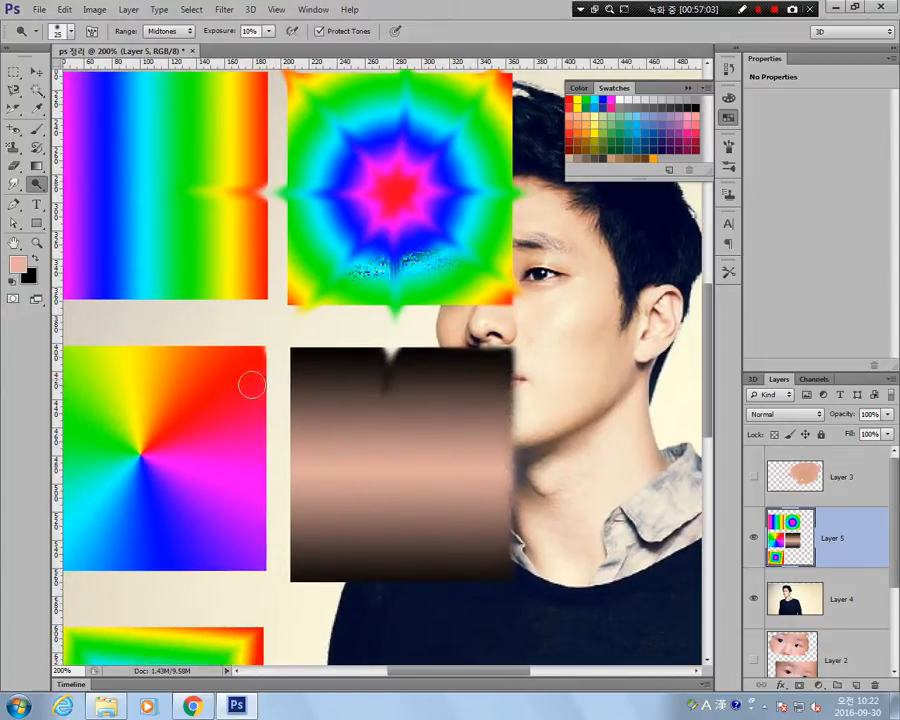
mouse_move(370, 361)
left_mouse_down()
mouse_move(470, 365)
mouse_move(181, 410)
mouse_move(225, 470)
mouse_move(181, 335)
mouse_move(187, 357)
left_mouse_up()
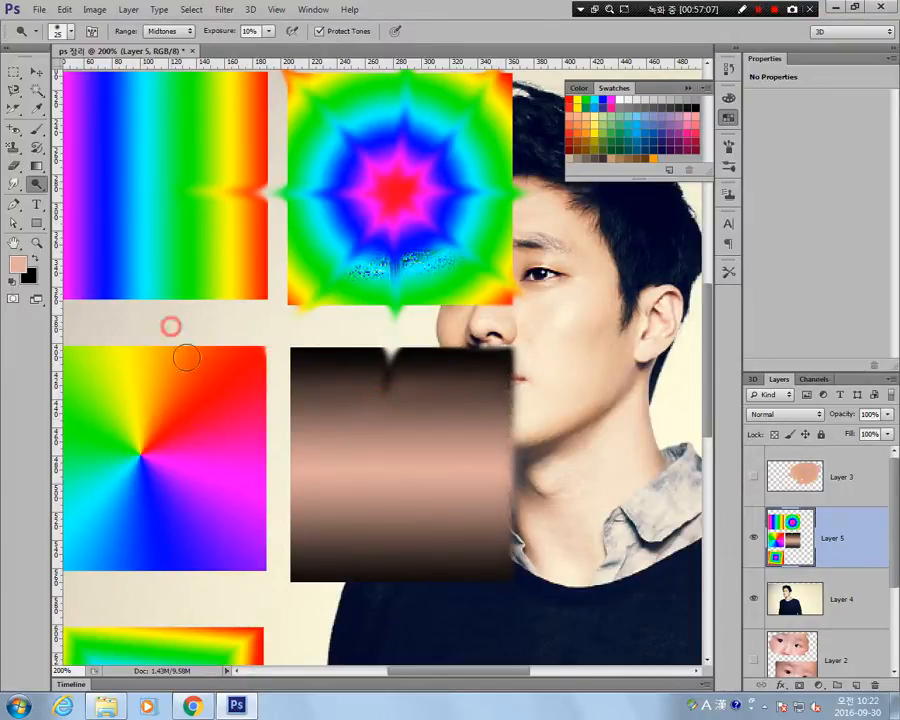
left_click(755, 540)
left_click(792, 602)
left_click_drag(575, 420, 365, 448)
mouse_move(276, 221)
left_mouse_down()
mouse_move(238, 275)
mouse_move(258, 217)
mouse_move(228, 262)
mouse_move(257, 211)
mouse_move(222, 270)
mouse_move(243, 221)
mouse_move(218, 268)
mouse_move(255, 204)
left_mouse_up()
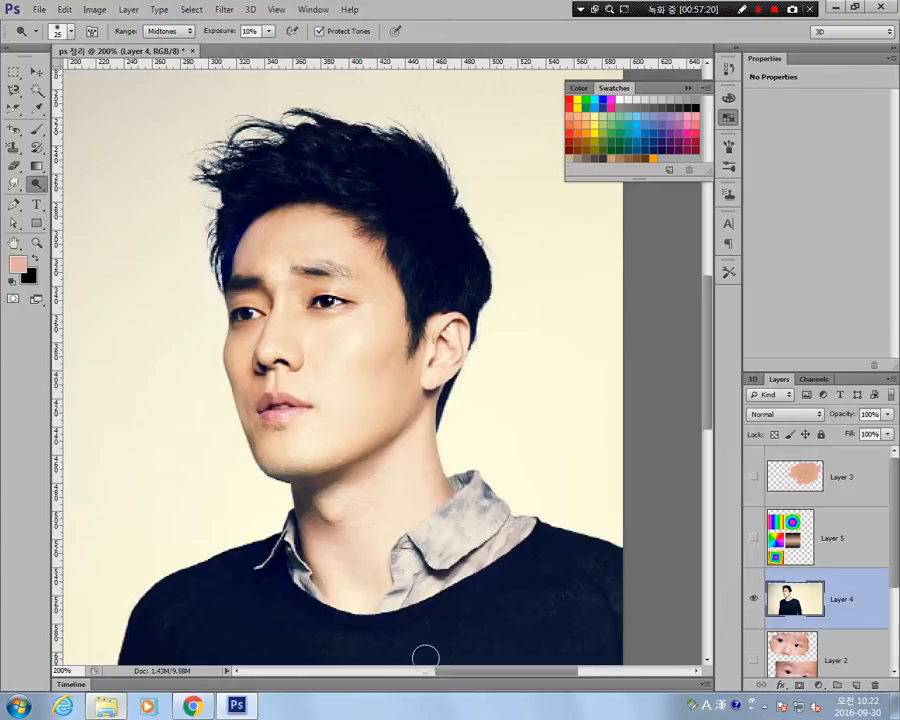
Darken the left hairline of the portrait with the Burn tool reduced to 30 px at 50% midtone exposure, and undo the last stroke.
left_click(32, 188)
left_click(97, 196)
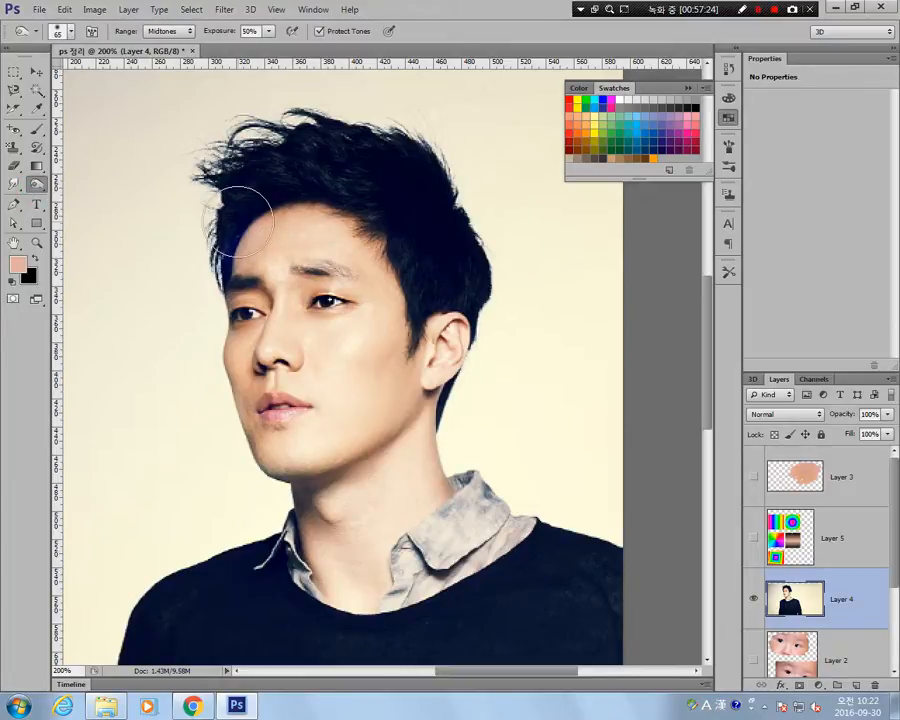
key("bracketleft")
key("bracketleft")
key("bracketleft")
mouse_move(254, 230)
left_mouse_down()
mouse_move(228, 262)
mouse_move(241, 233)
mouse_move(230, 270)
left_mouse_up()
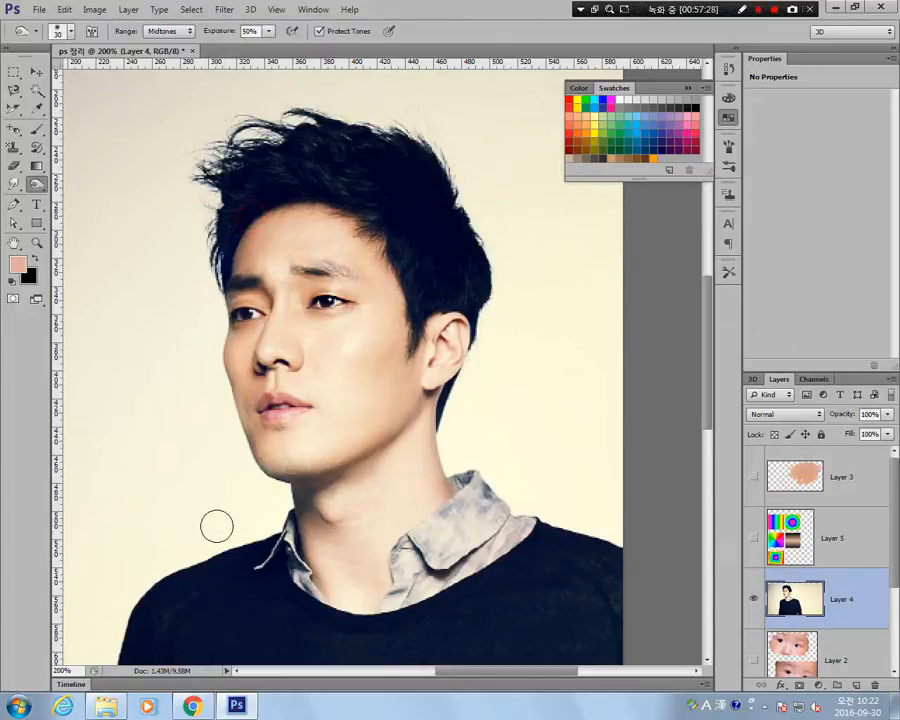
left_click_drag(266, 223, 252, 265)
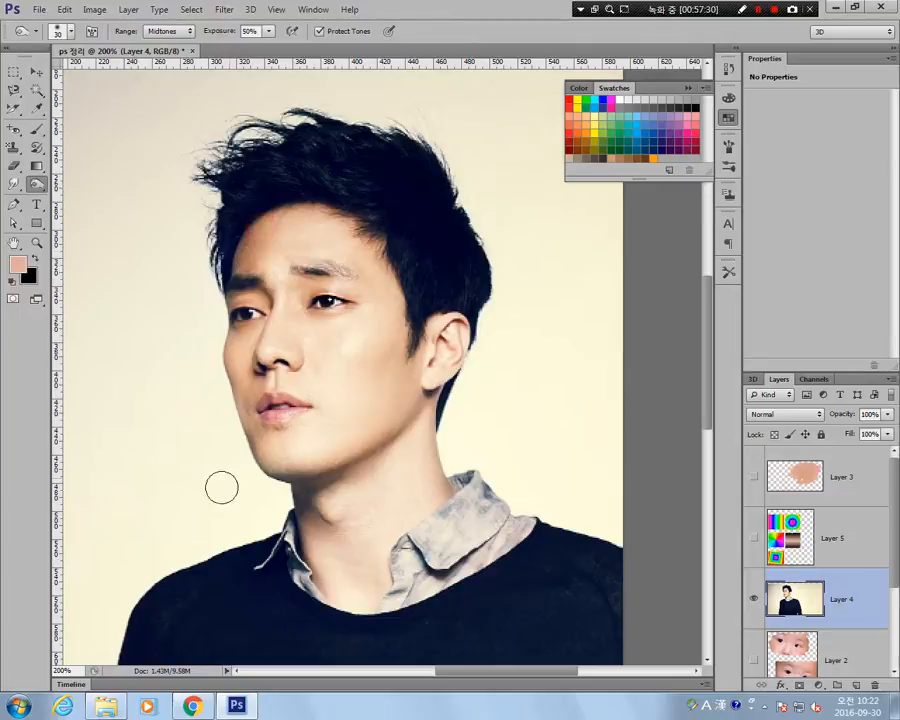
key("ctrl+z")
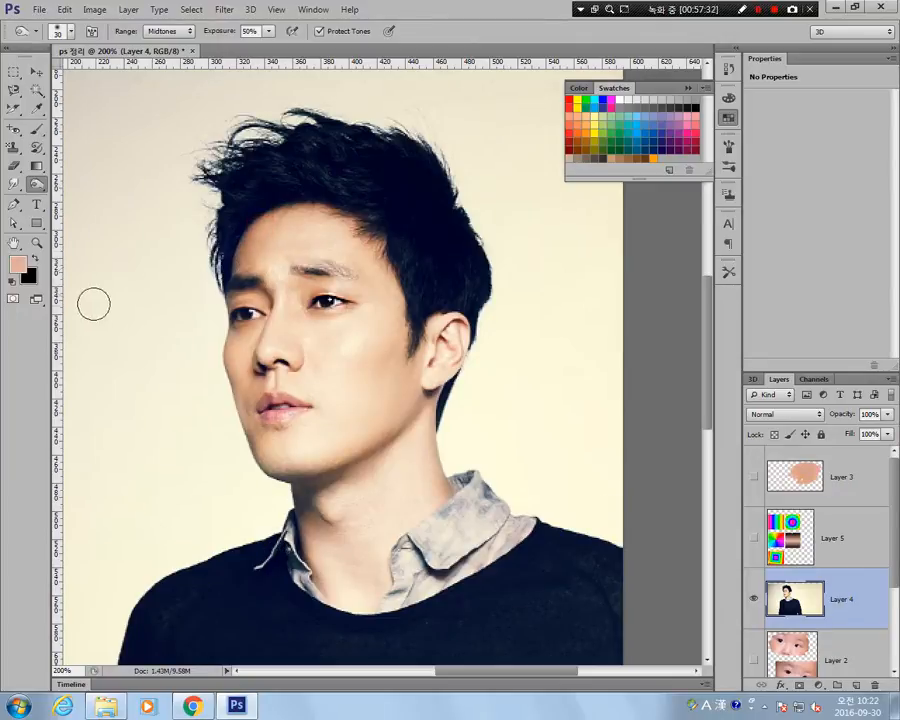
Desaturate the forehead, eye and cheek on the right side of the face with the 65 px Sponge tool at 50% flow.
left_click(37, 186)
left_click(98, 208)
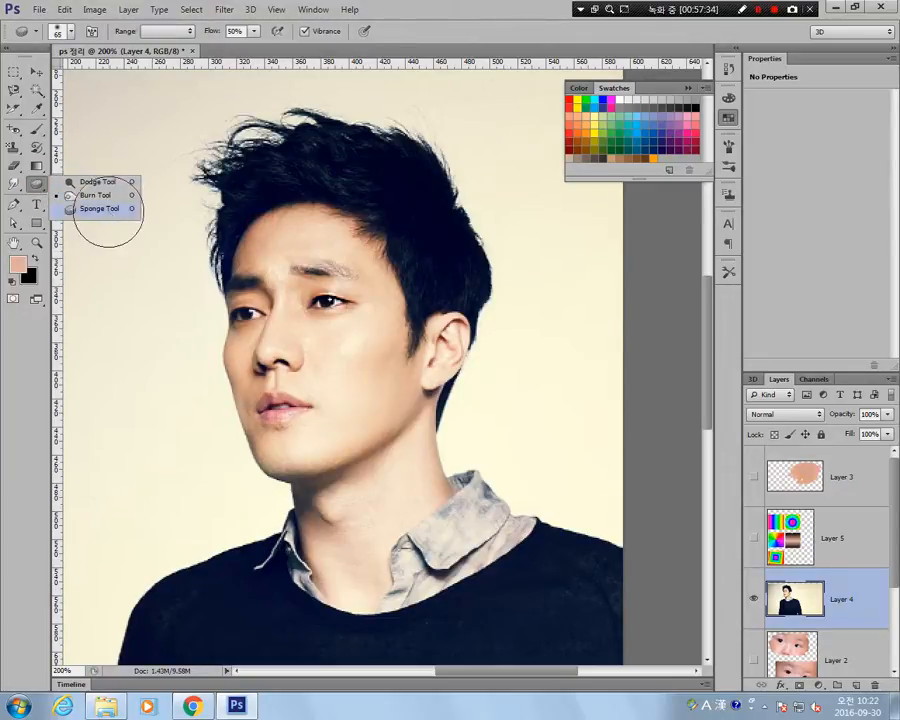
mouse_move(262, 243)
left_mouse_down()
mouse_move(290, 268)
mouse_move(294, 313)
mouse_move(300, 345)
left_mouse_up()
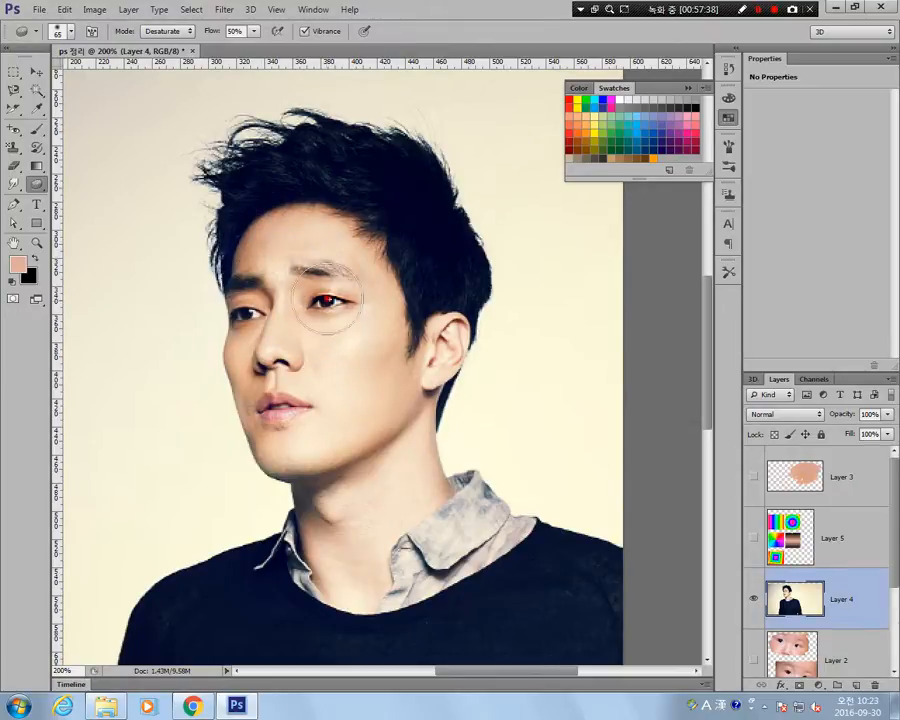
mouse_move(356, 301)
left_mouse_down()
mouse_move(295, 297)
mouse_move(322, 322)
mouse_move(346, 310)
mouse_move(342, 285)
mouse_move(322, 290)
mouse_move(339, 287)
mouse_move(332, 320)
mouse_move(318, 328)
mouse_move(329, 302)
mouse_move(326, 310)
mouse_move(347, 302)
mouse_move(336, 329)
mouse_move(357, 334)
mouse_move(370, 325)
mouse_move(369, 261)
mouse_move(341, 250)
mouse_move(339, 234)
mouse_move(353, 237)
mouse_move(358, 252)
mouse_move(281, 188)
mouse_move(296, 235)
mouse_move(313, 244)
mouse_move(308, 351)
mouse_move(324, 344)
mouse_move(301, 322)
mouse_move(301, 381)
mouse_move(319, 441)
mouse_move(362, 381)
mouse_move(360, 426)
mouse_move(414, 353)
mouse_move(360, 445)
mouse_move(435, 314)
mouse_move(383, 427)
mouse_move(391, 469)
mouse_move(404, 460)
mouse_move(375, 482)
mouse_move(347, 470)
mouse_move(370, 455)
mouse_move(373, 360)
mouse_move(388, 437)
mouse_move(370, 283)
mouse_move(323, 304)
mouse_move(329, 427)
mouse_move(363, 497)
mouse_move(371, 489)
mouse_move(417, 536)
mouse_move(421, 475)
mouse_move(442, 509)
mouse_move(435, 503)
mouse_move(442, 527)
mouse_move(373, 552)
mouse_move(419, 359)
mouse_move(405, 385)
mouse_move(392, 293)
mouse_move(356, 255)
left_mouse_up()
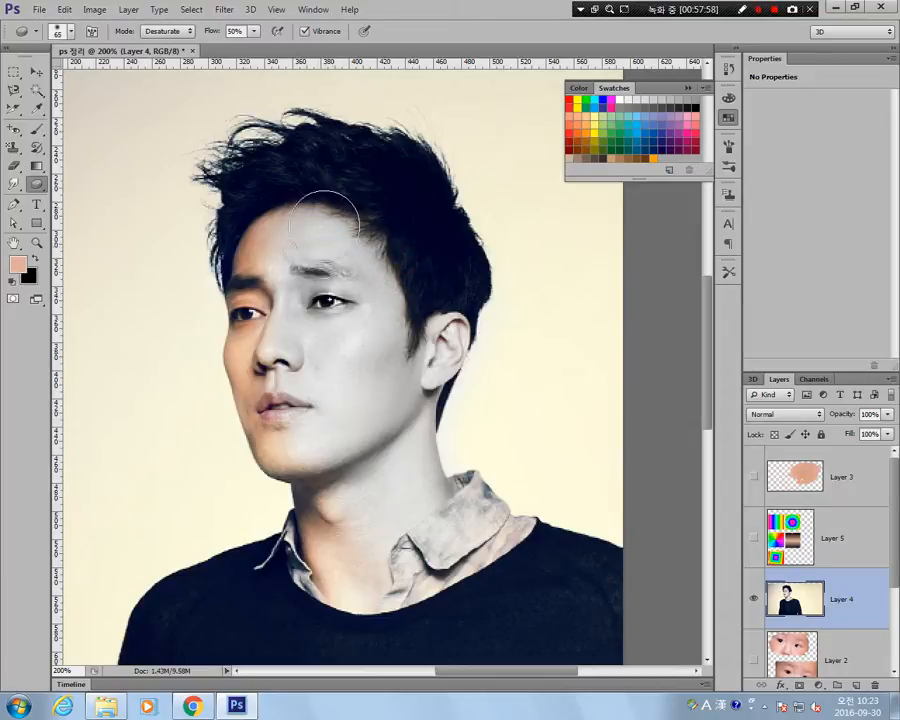
Continue desaturating with the Sponge tool from the cheek down the neck and over the right shirt collar.
mouse_move(388, 328)
left_mouse_down()
mouse_move(428, 374)
mouse_move(452, 311)
mouse_move(443, 498)
left_mouse_up()
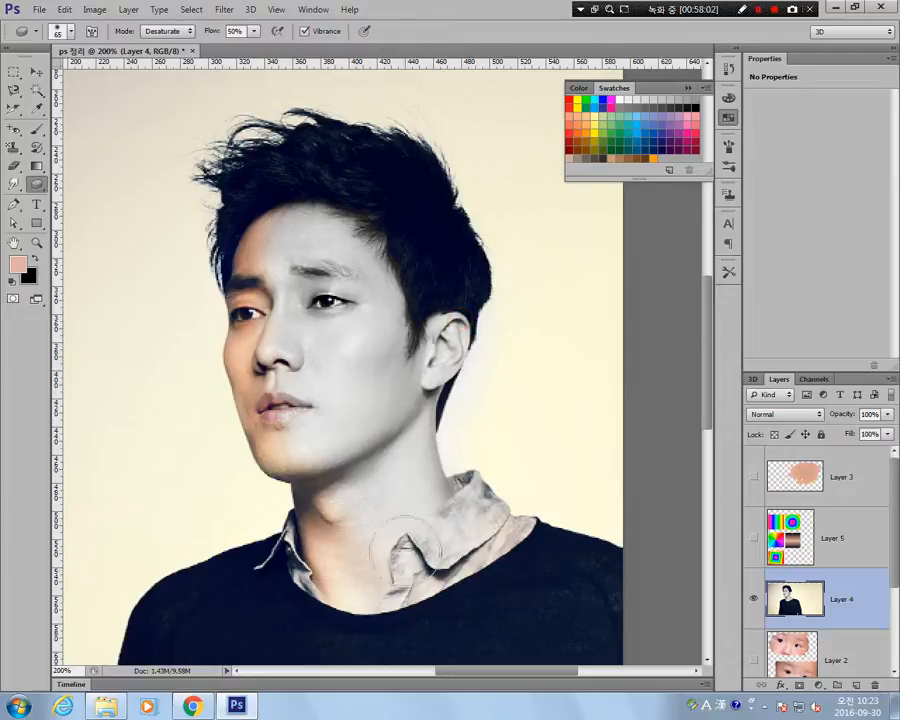
left_click_drag(366, 545, 376, 589)
left_click_drag(381, 500, 381, 604)
left_click_drag(404, 583, 406, 616)
mouse_move(452, 512)
left_mouse_down()
mouse_move(490, 552)
mouse_move(428, 534)
left_mouse_up()
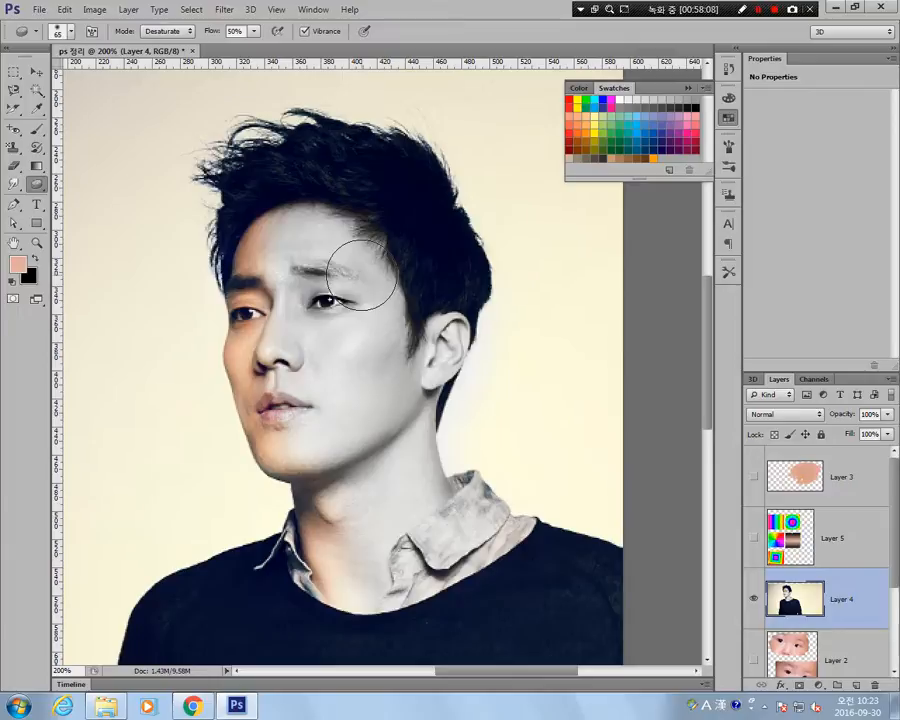
left_click(39, 187)
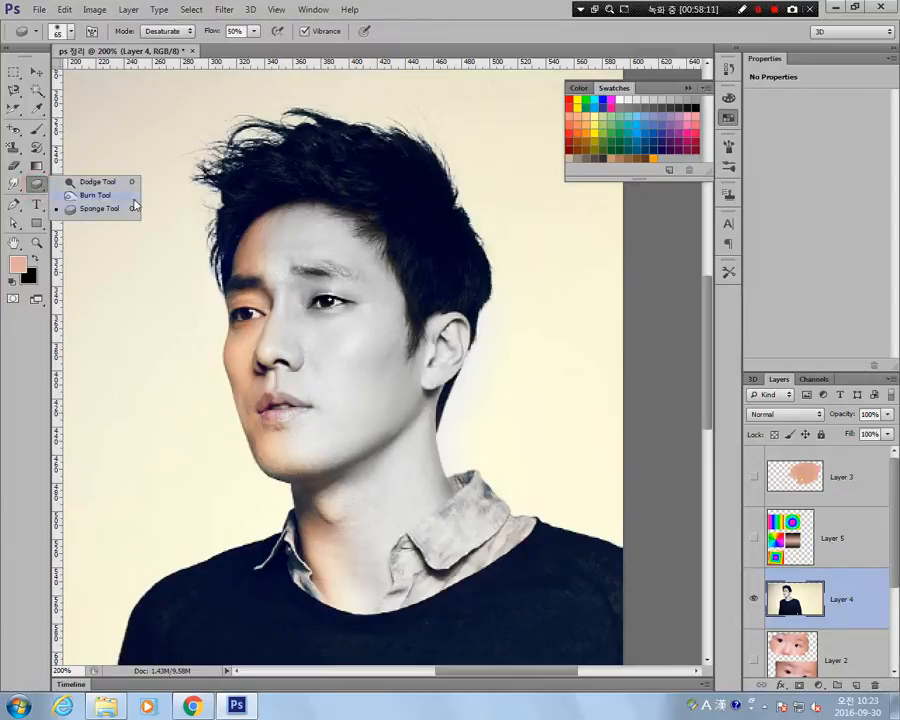
left_click(38, 185)
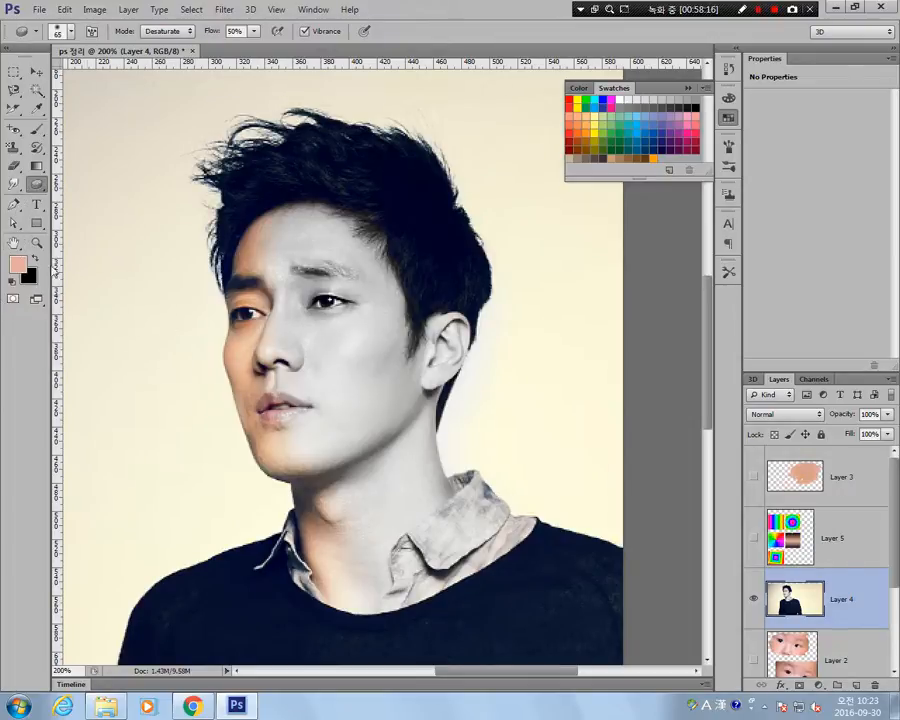
Draw a closed four-cornered path over the background left of the face with the Pen tool in Path mode.
left_click(13, 206)
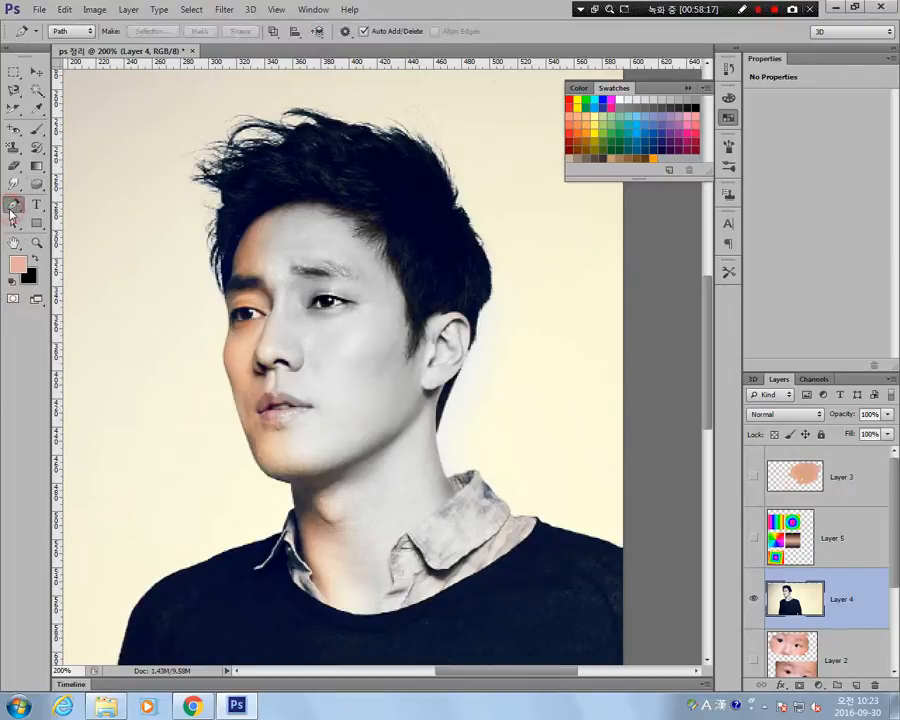
left_click(90, 32)
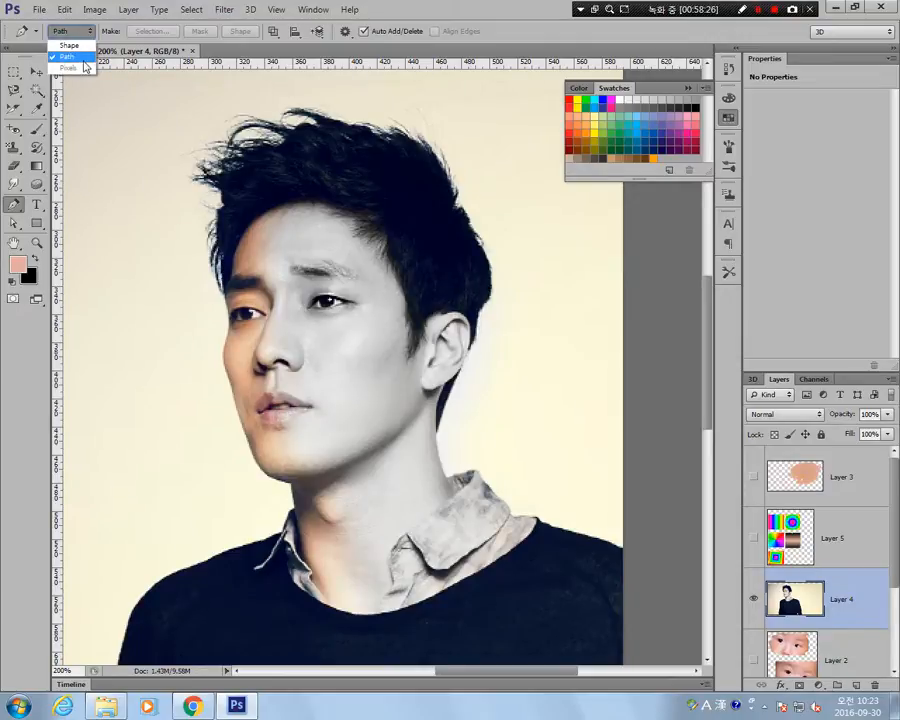
left_click(73, 47)
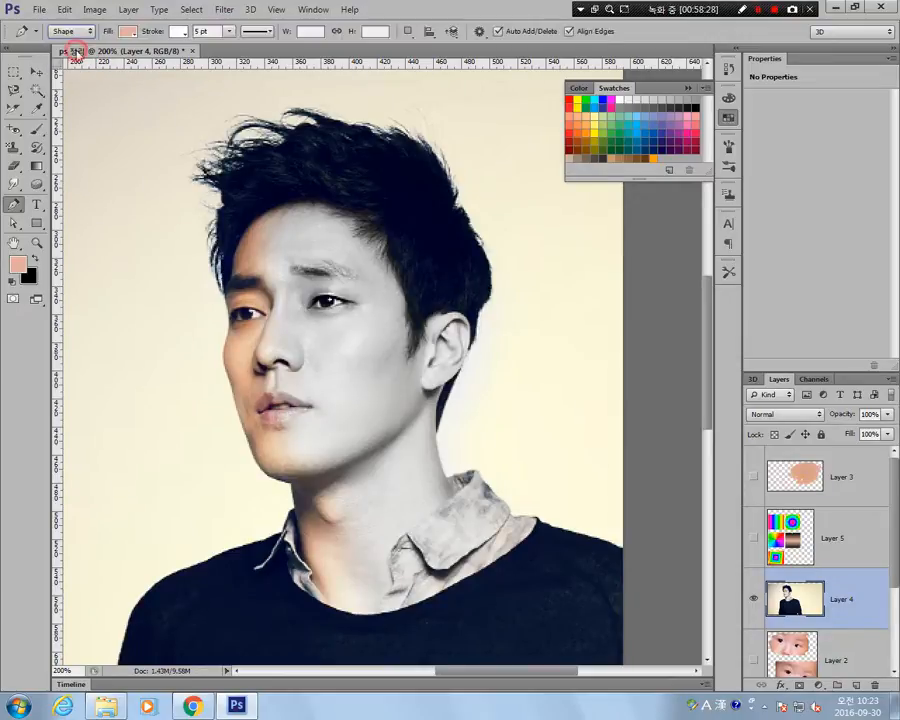
left_click(72, 31)
left_click(73, 57)
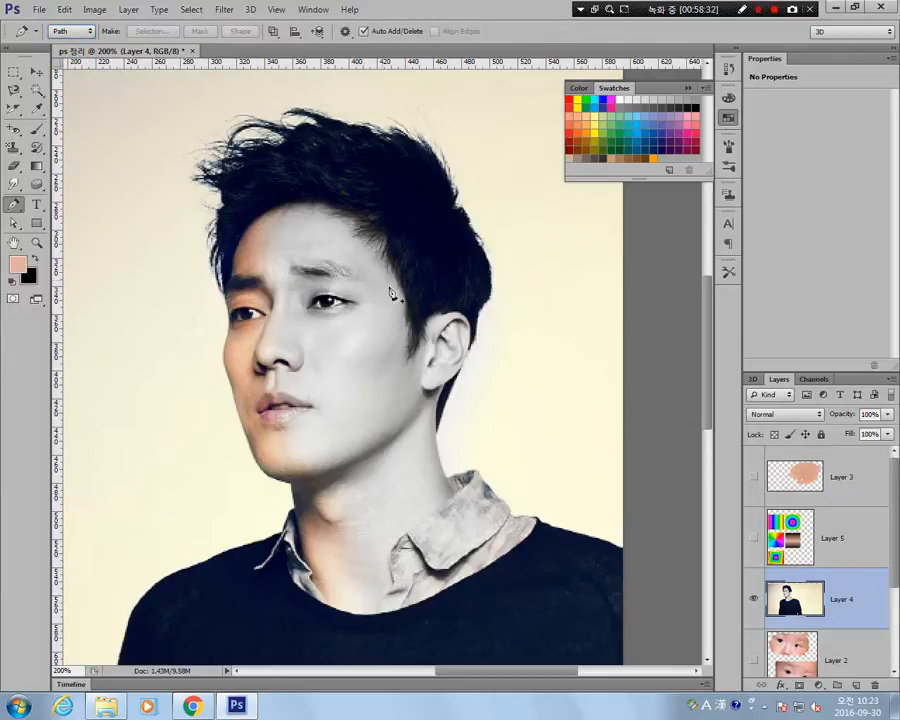
left_click_drag(290, 356, 415, 348)
left_click(214, 203)
left_click(127, 399)
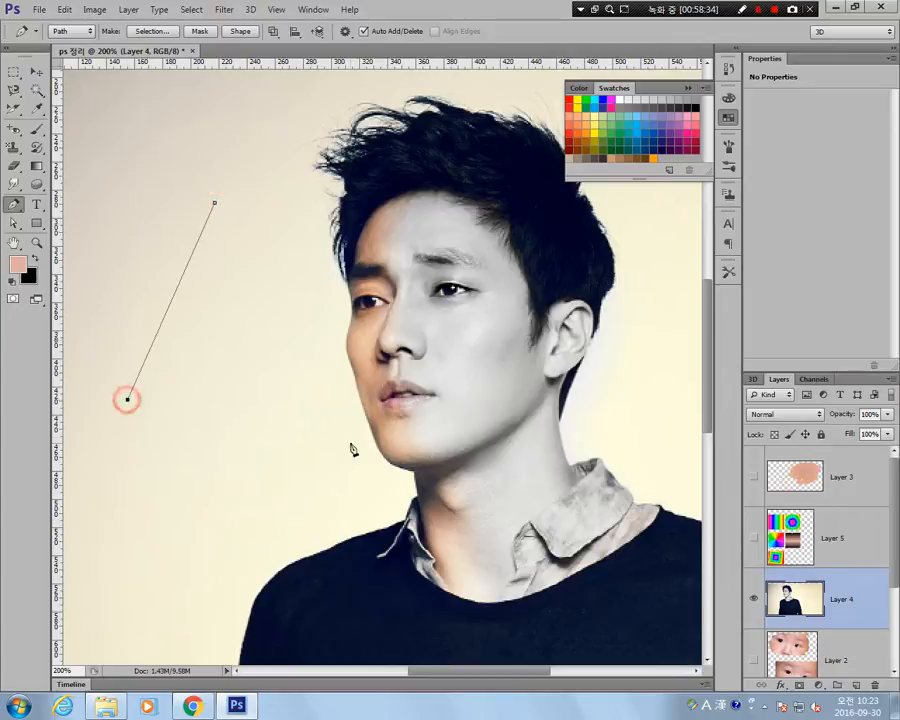
left_click(350, 443)
left_click(343, 231)
left_click(215, 204)
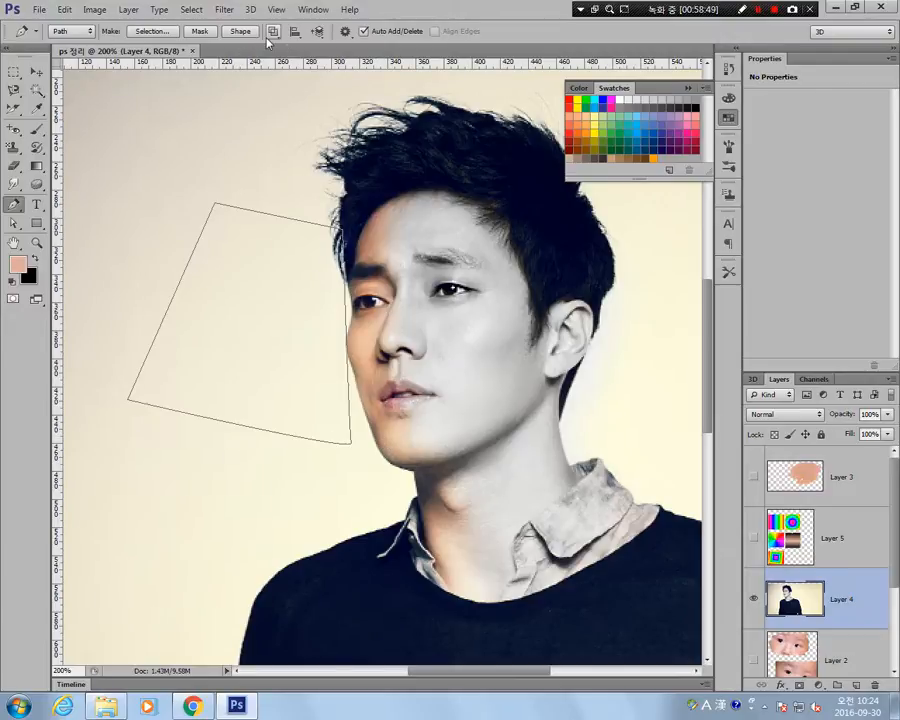
Convert the path beside the face into an anti-aliased selection with 0 px feather, and deselect it.
left_click(153, 31)
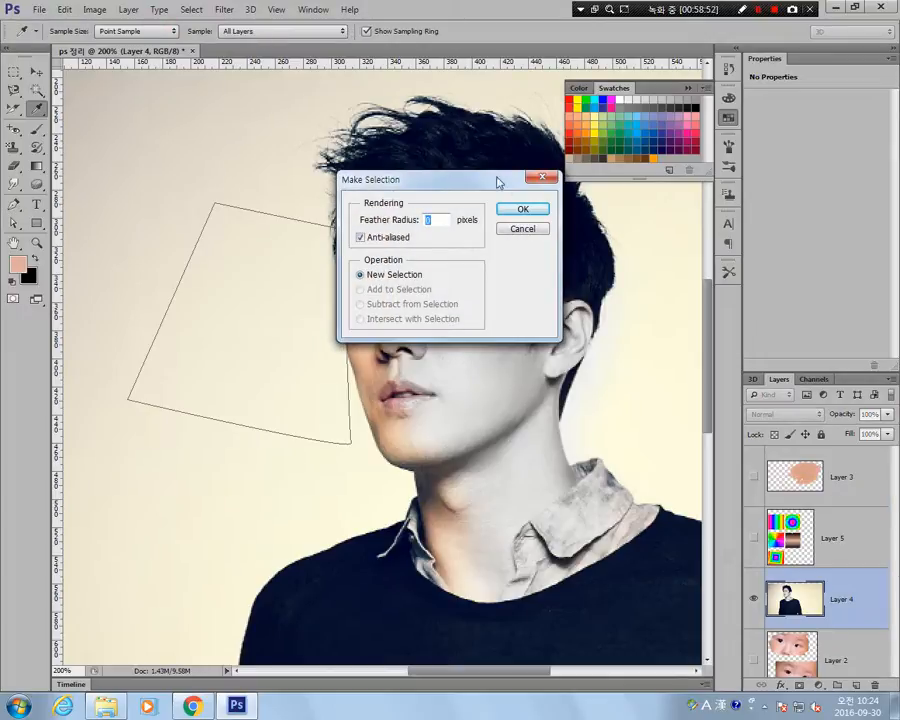
left_click(518, 210)
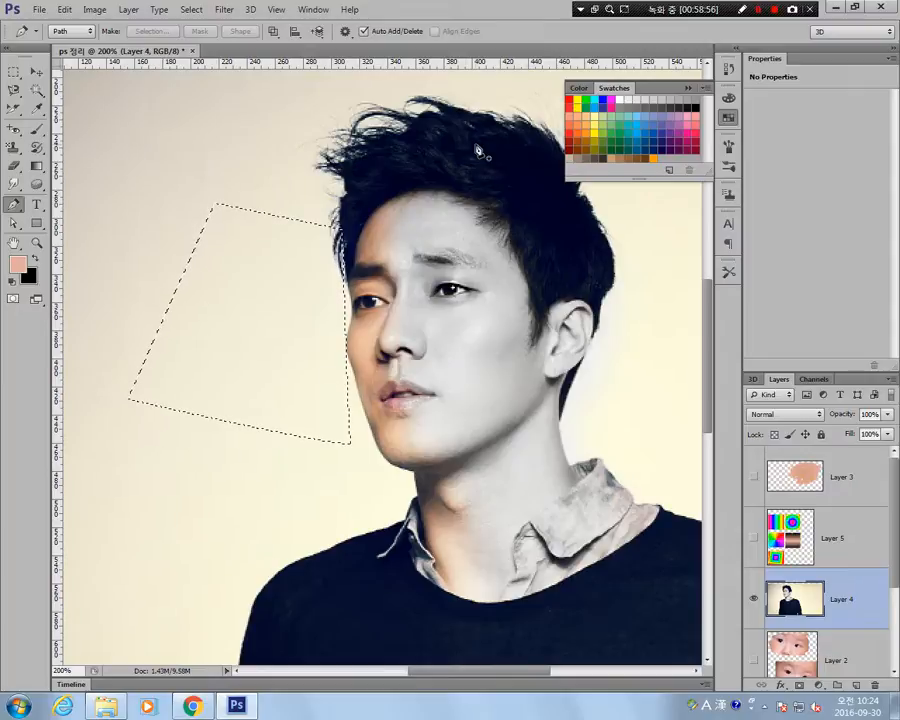
key("ctrl+d")
Draw a closed four-cornered path with the Pen tool from the plain background across the hair and nose.
left_click(187, 161)
left_click(139, 391)
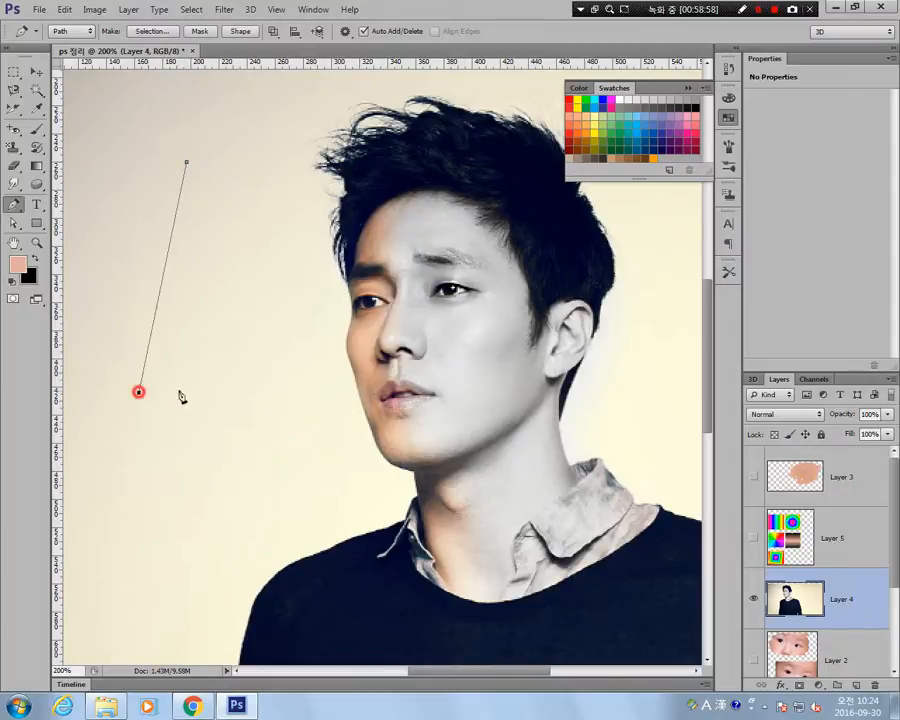
left_click(399, 374)
left_click(360, 106)
left_click(187, 162)
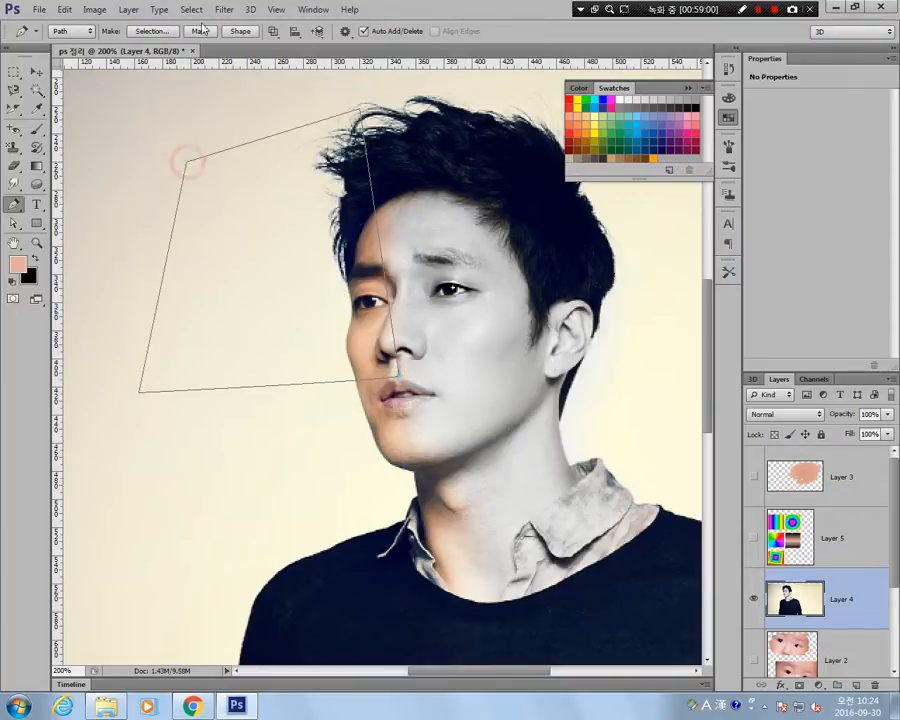
Try the path as a vector mask on the portrait layer, undo it, and make a filled shape from the path.
left_click(200, 31)
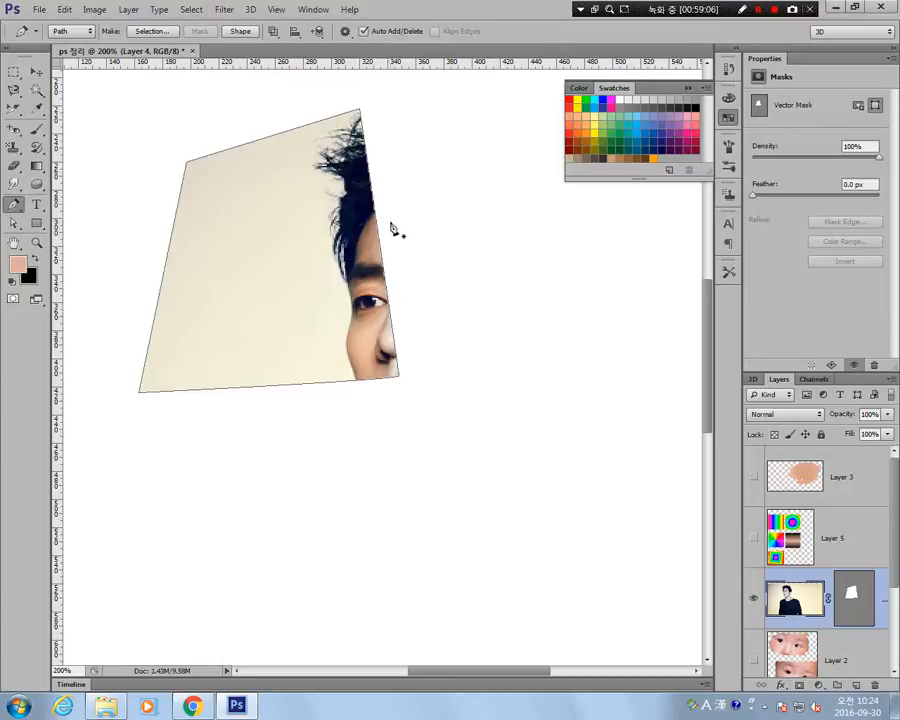
key("ctrl+z")
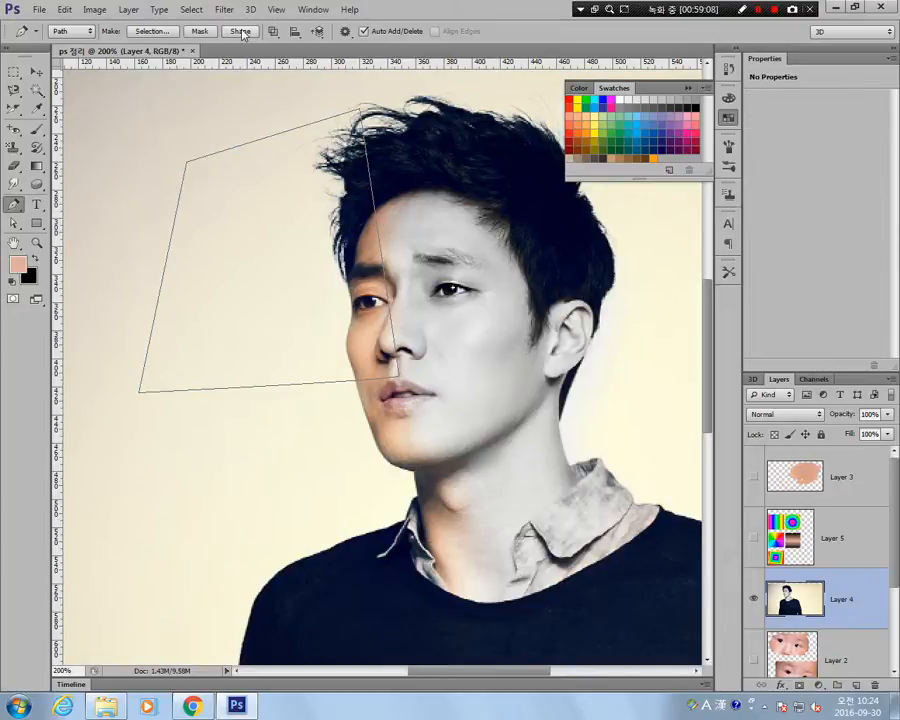
left_click(239, 32)
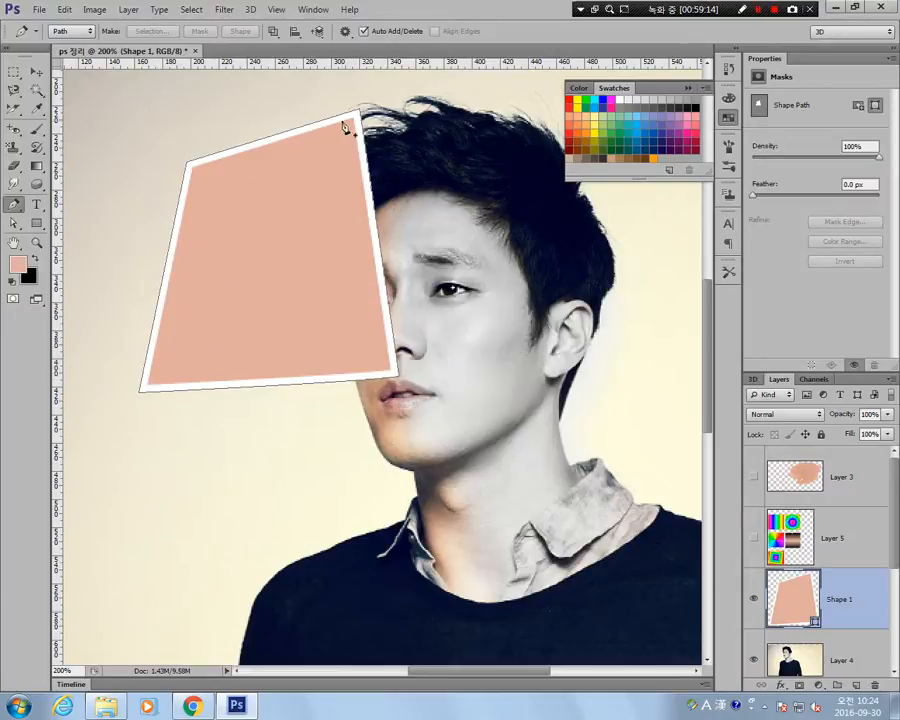
Give the four-cornered shape a green stroke with a width of 7.84 pt.
left_click(37, 224)
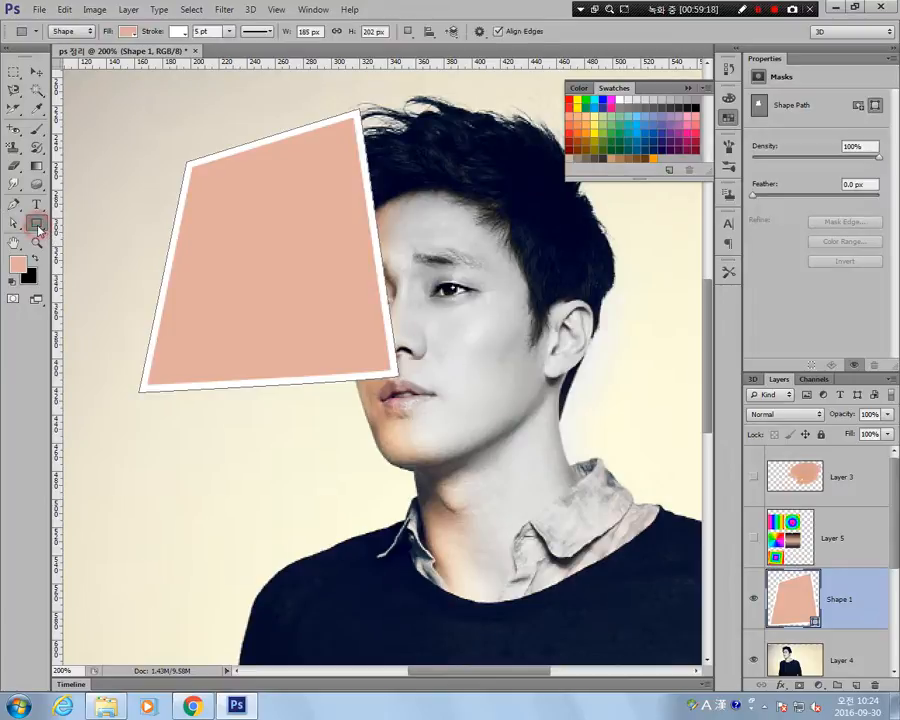
left_click(125, 33)
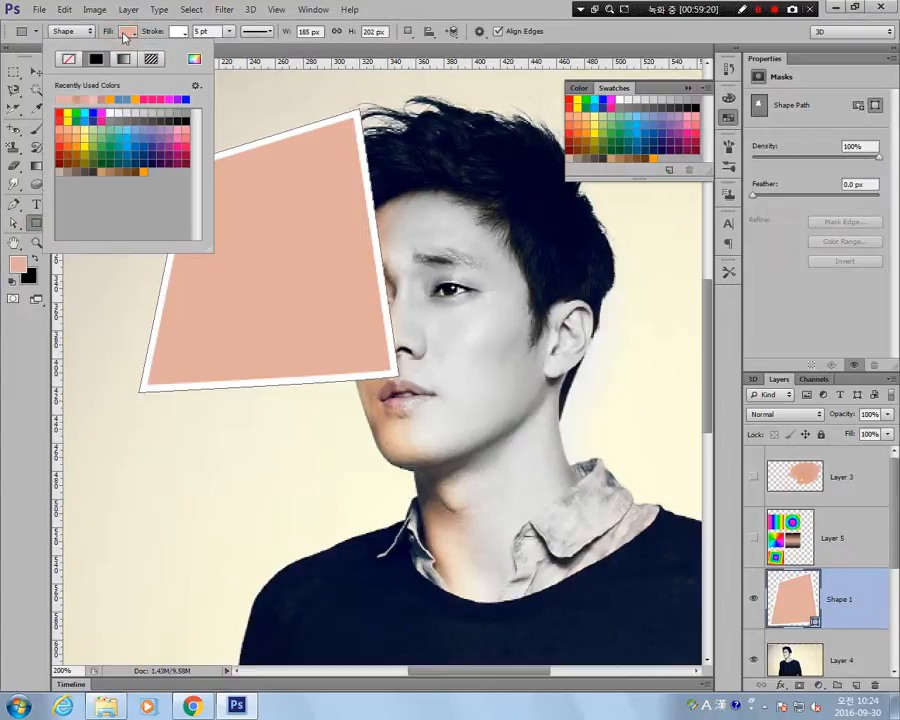
left_click(126, 32)
left_click(179, 32)
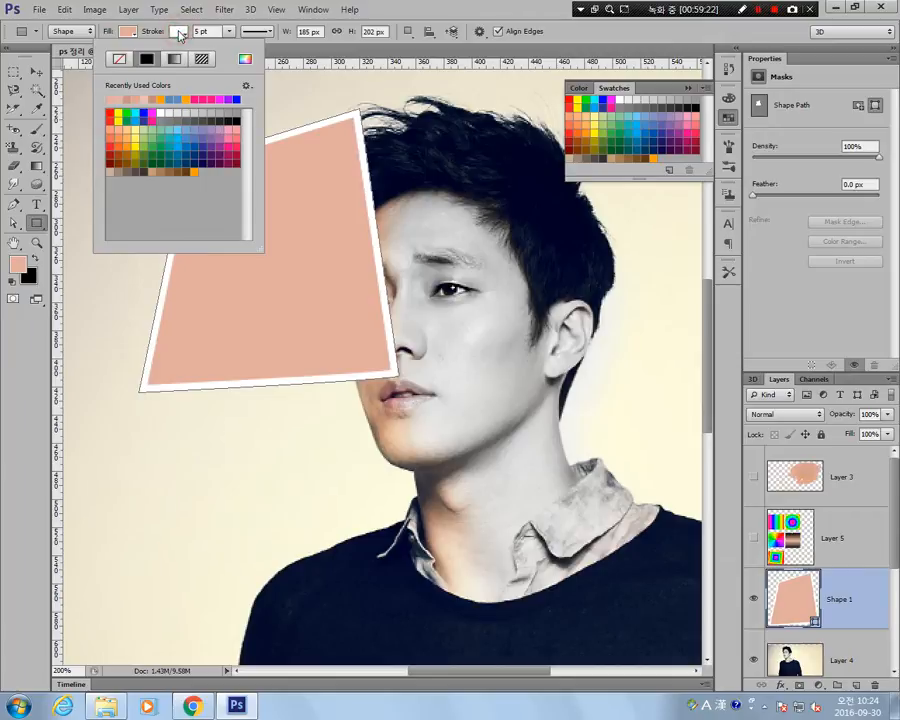
left_click(119, 61)
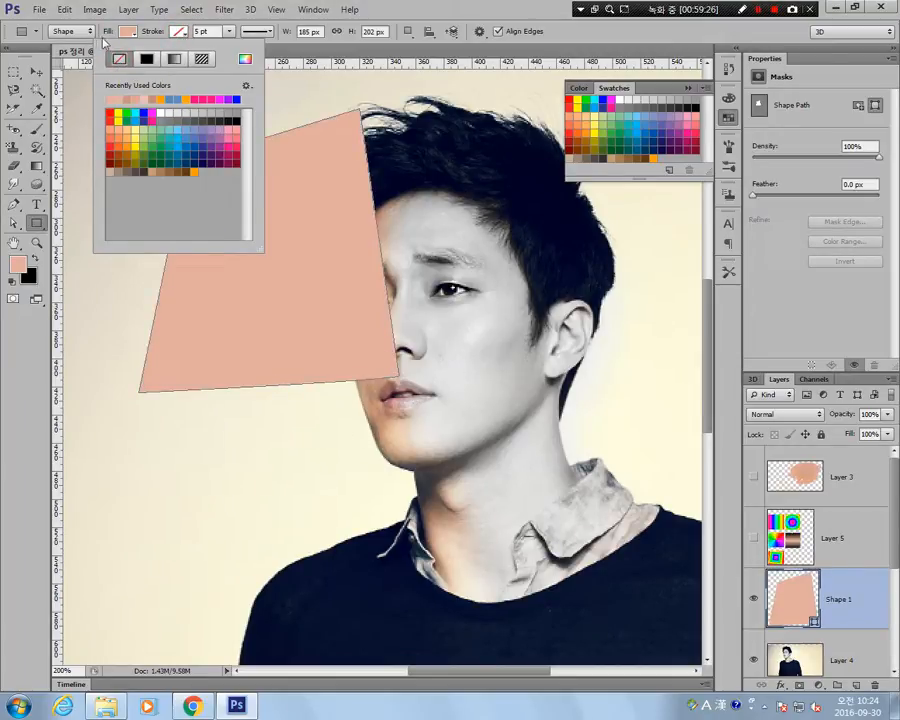
left_click(178, 140)
left_click(200, 133)
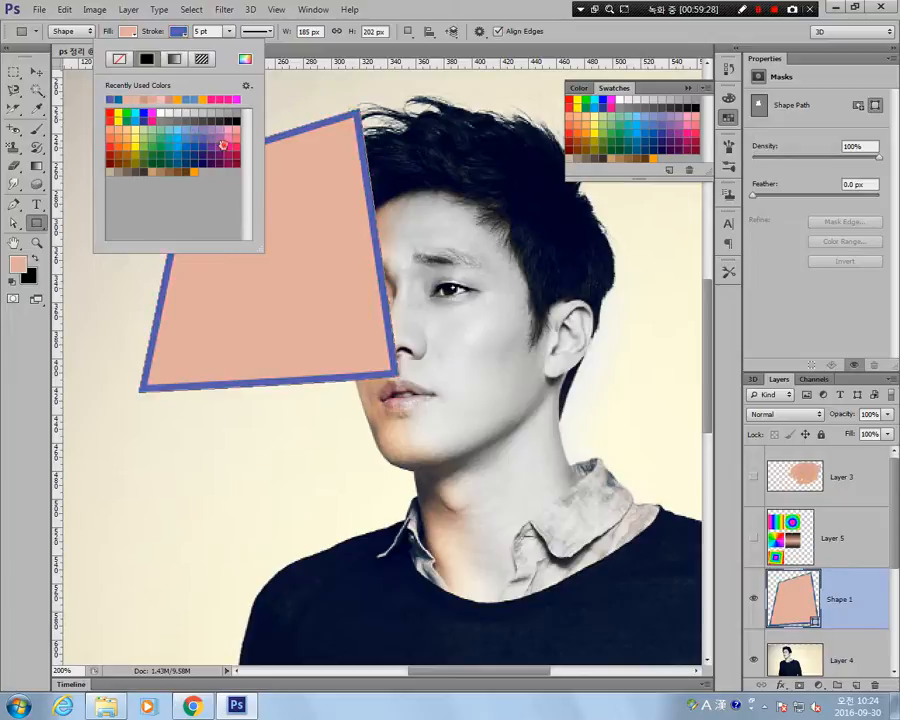
left_click(220, 133)
left_click(220, 133)
left_click(146, 146)
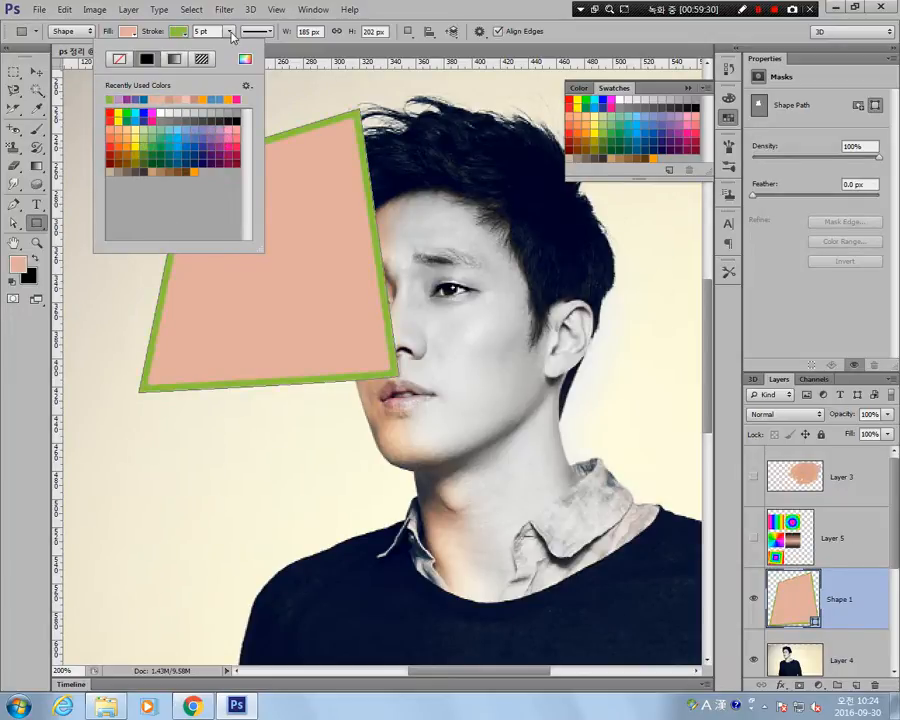
left_click(230, 32)
mouse_move(229, 50)
left_mouse_down()
mouse_move(221, 49)
mouse_move(255, 64)
mouse_move(235, 50)
left_mouse_up()
Try the dashed and the dotted stroke styles on the four-cornered shape.
left_click(269, 32)
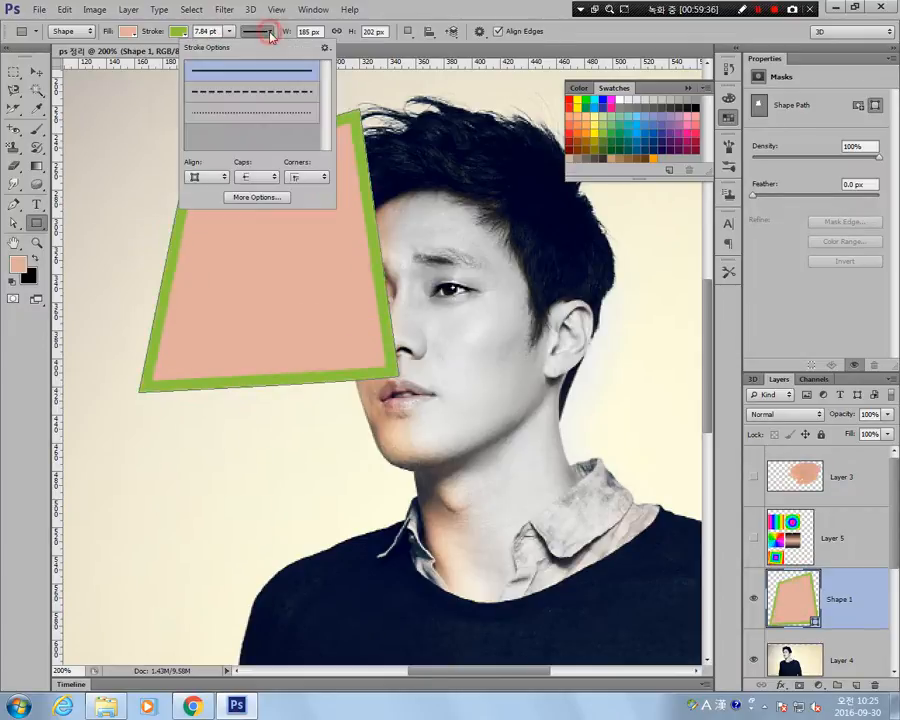
left_click(279, 96)
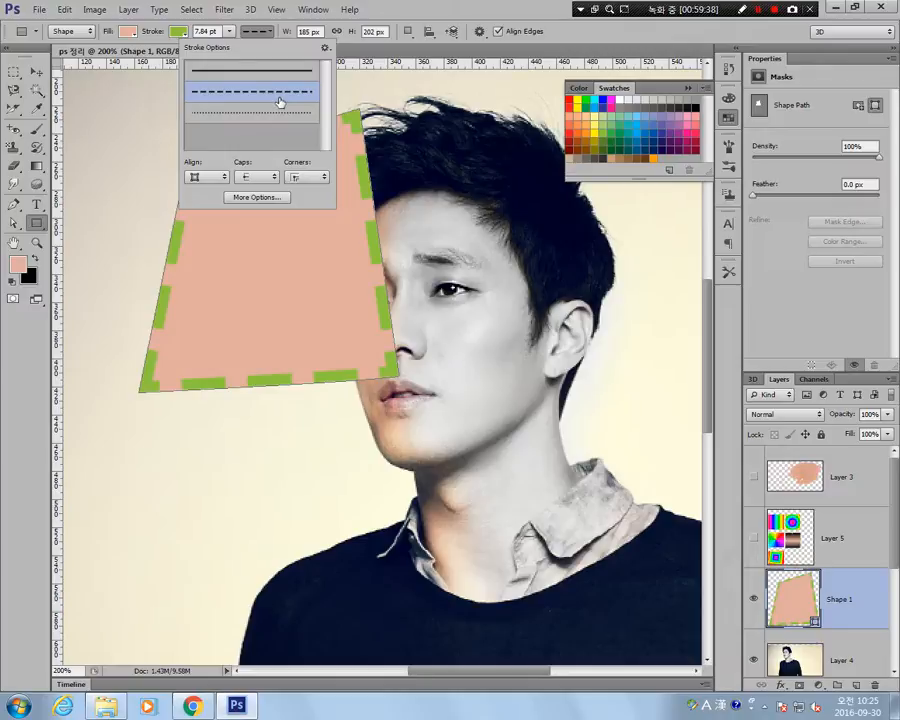
left_click(287, 124)
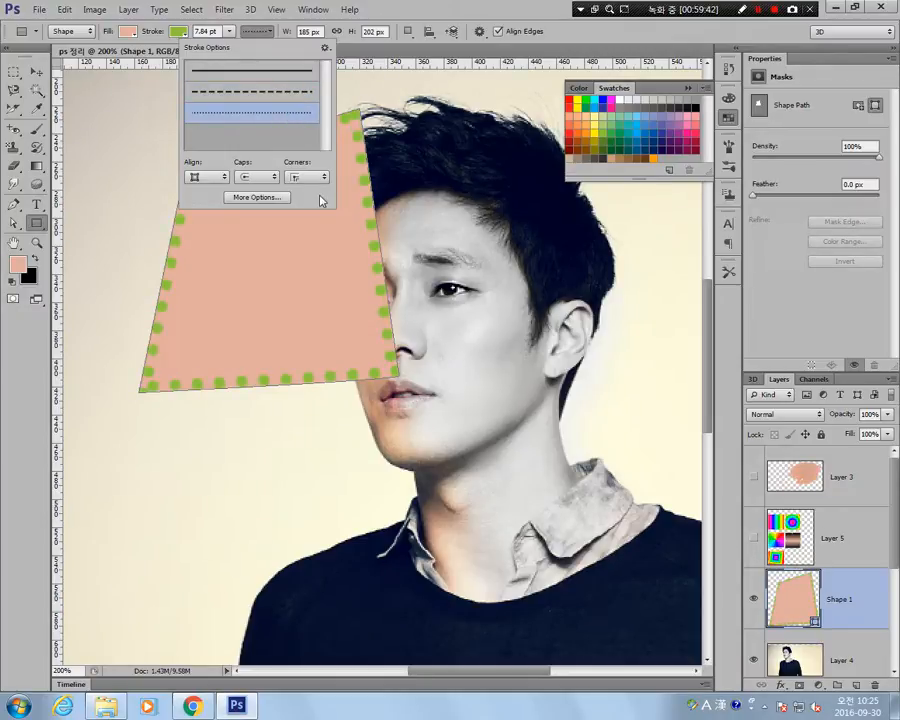
Try butt caps on the dotted stroke, switch back to round caps, and restore the solid line style.
left_click(274, 177)
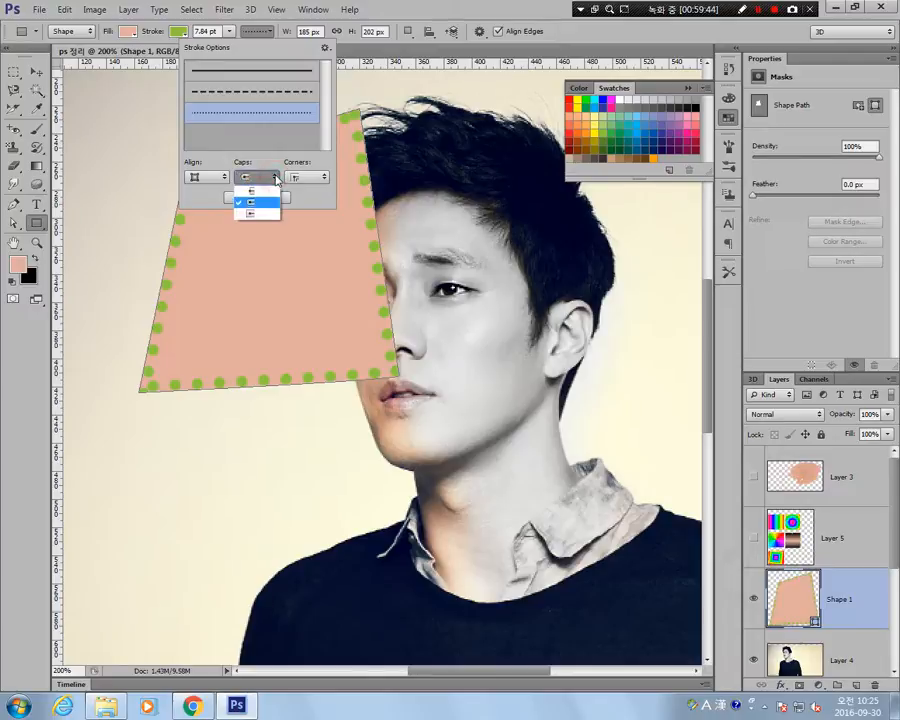
left_click(266, 186)
left_click(268, 177)
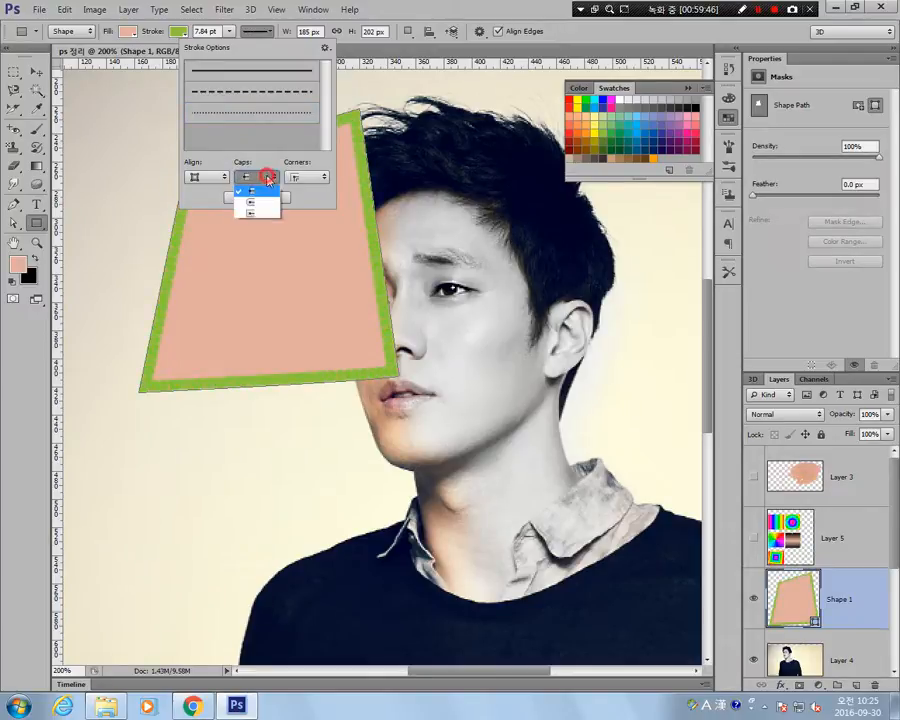
left_click(268, 205)
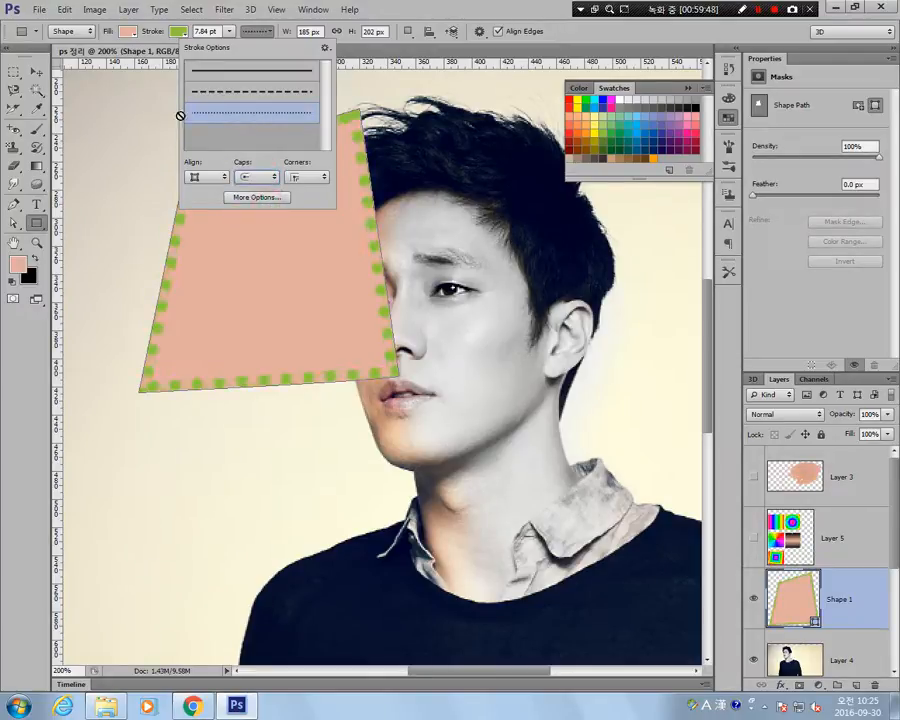
left_click(238, 72)
left_click(259, 33)
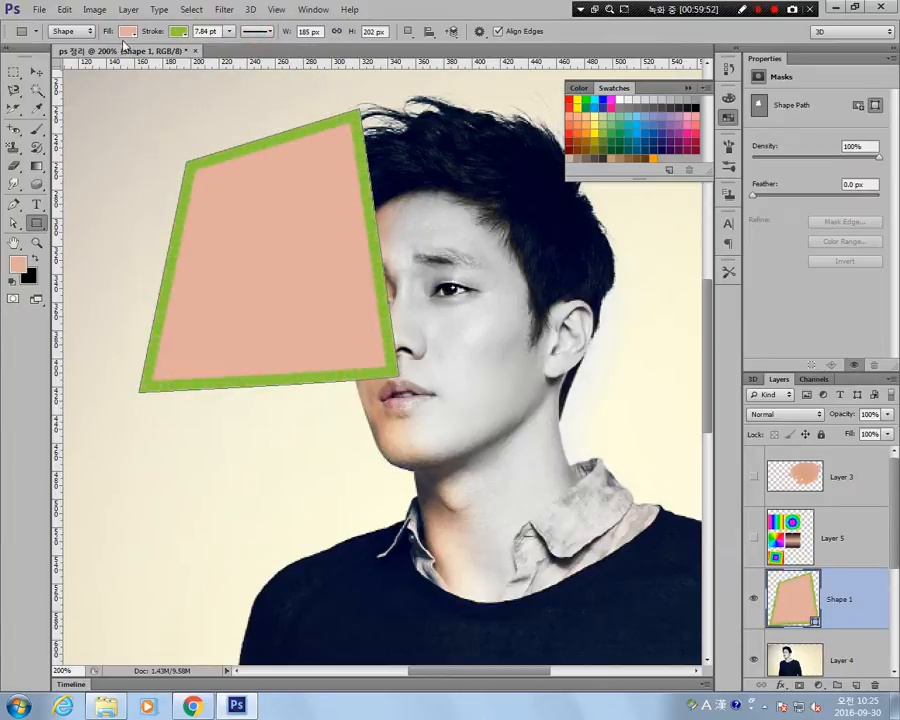
left_click(37, 229)
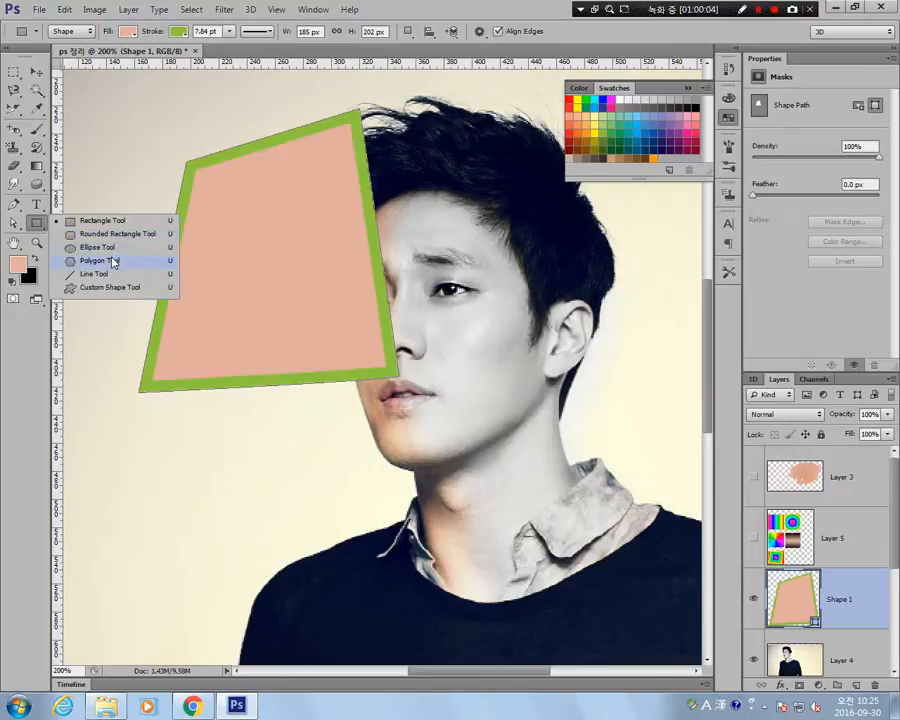
left_click(34, 226)
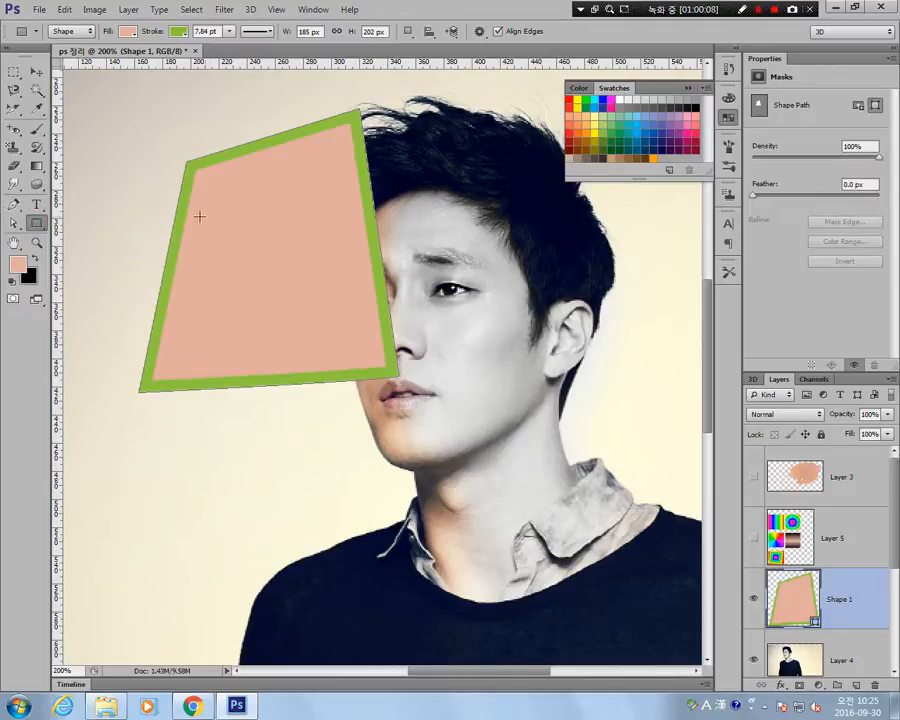
left_click(276, 241)
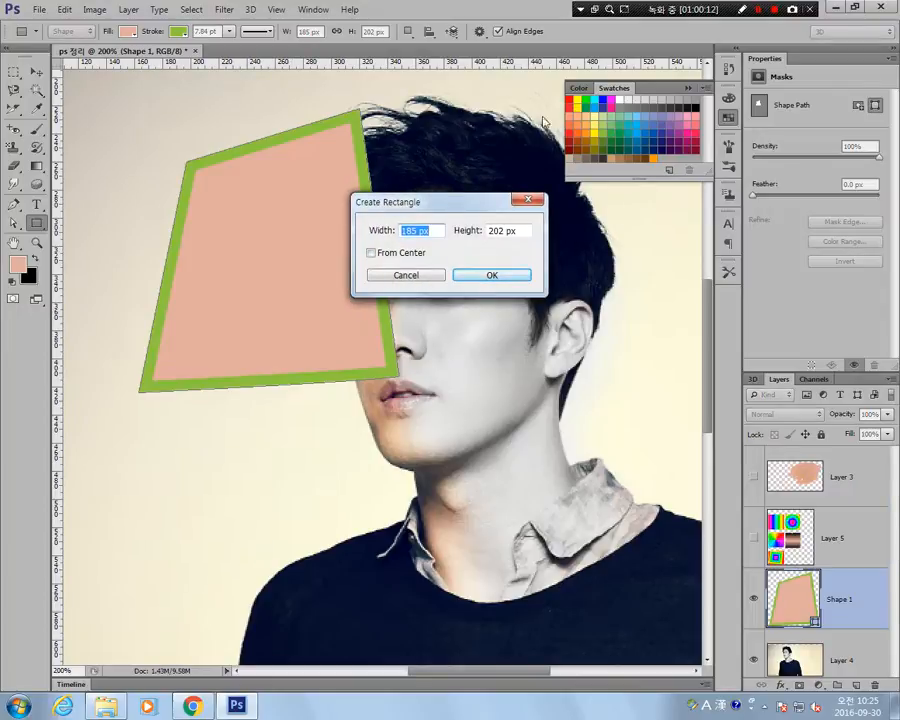
left_click(528, 199)
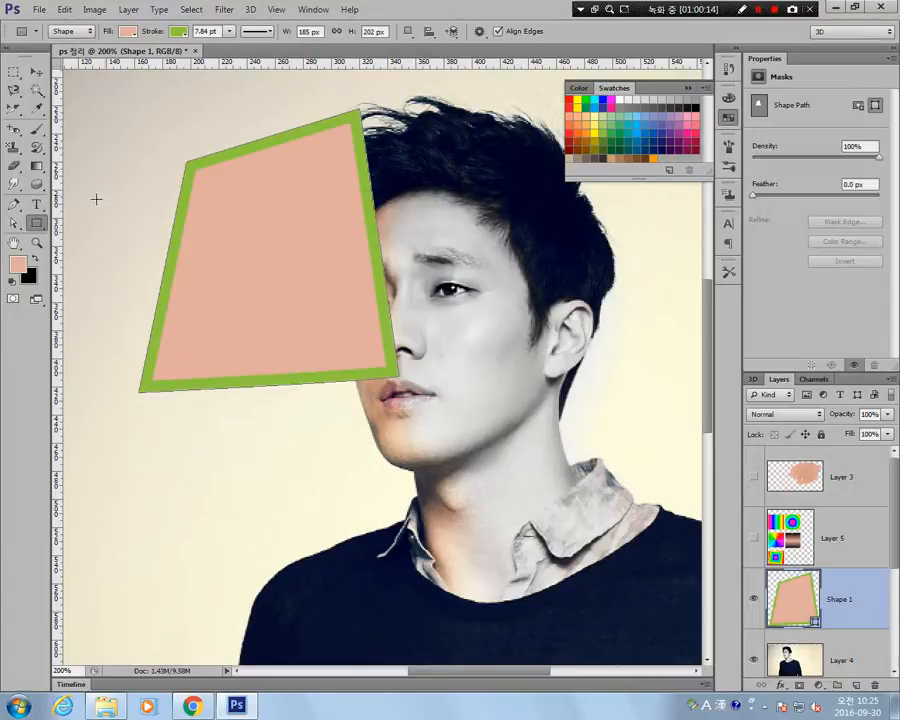
Create a 185 by 202 px rounded rectangle with a 5 px corner radius over the lower face.
right_click(45, 225)
left_click(110, 233)
left_click(240, 265)
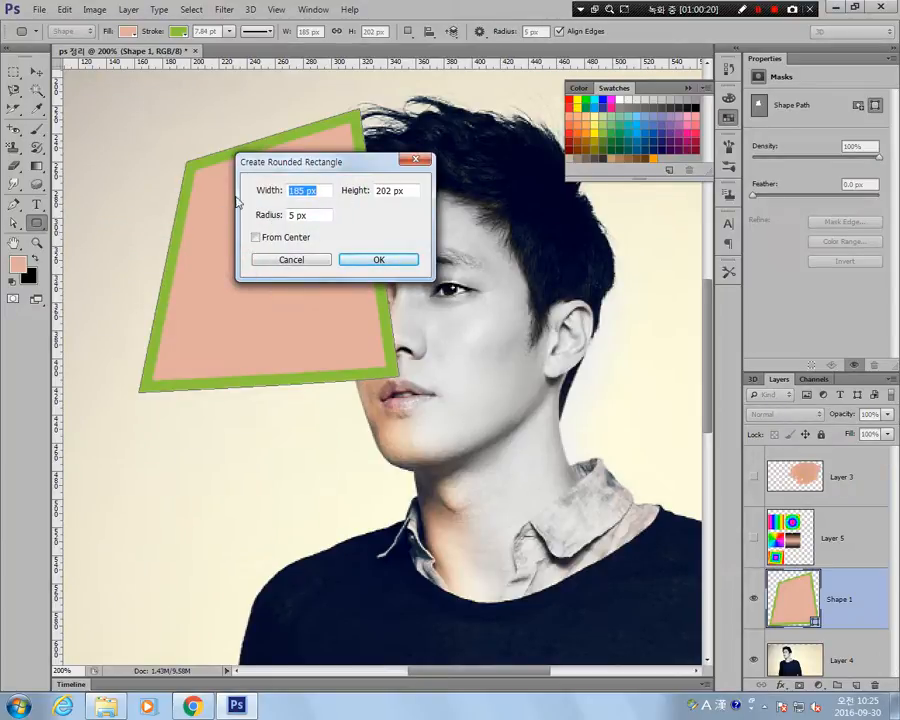
left_click(361, 259)
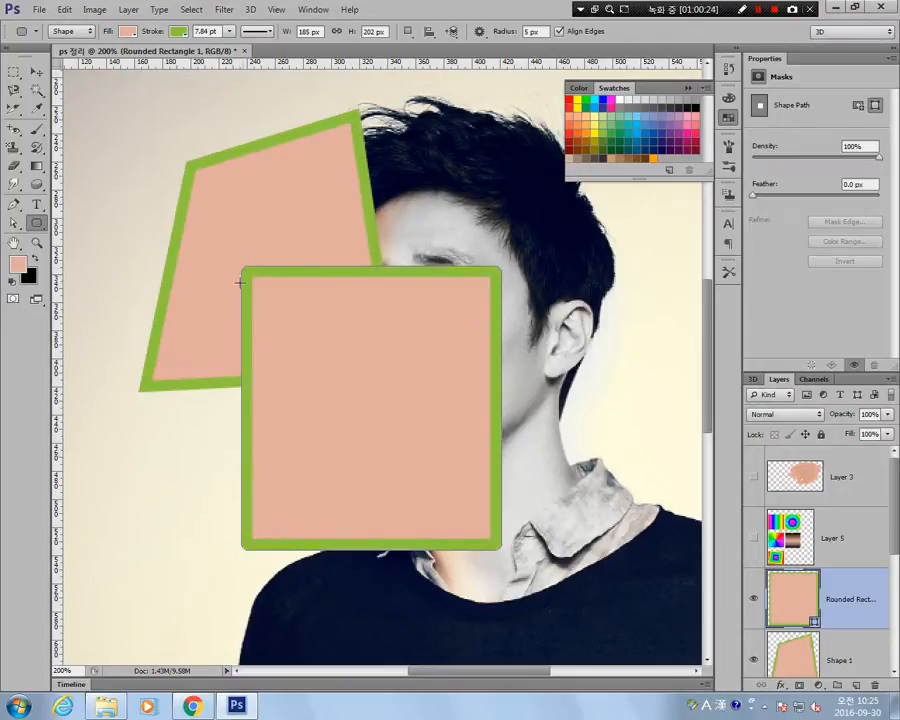
Create a second 185 by 202 px rounded rectangle with a 10 px corner radius, overlapping the first.
left_click(270, 234)
double_click(312, 215)
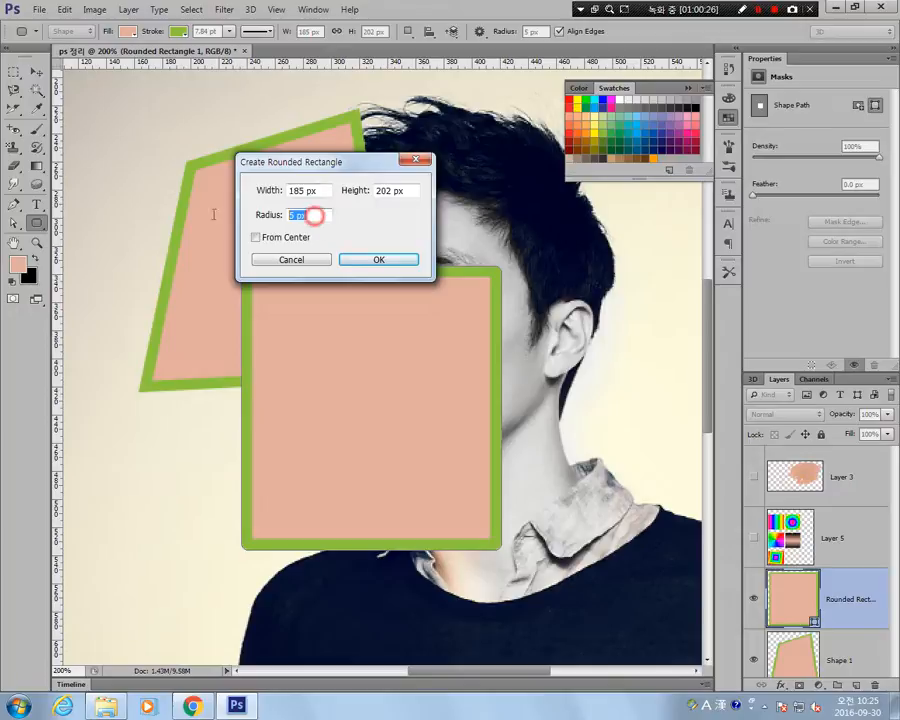
type("10")
key("Return")
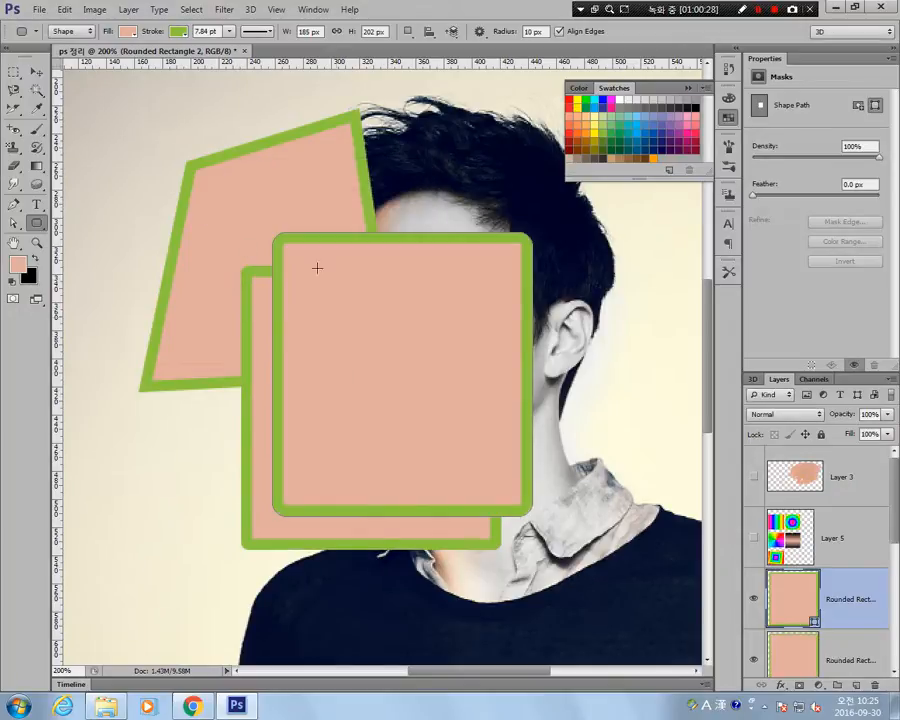
Create a third 185 by 202 px rounded rectangle with a 30 px corner radius and move it up and left over the second.
left_click(371, 273)
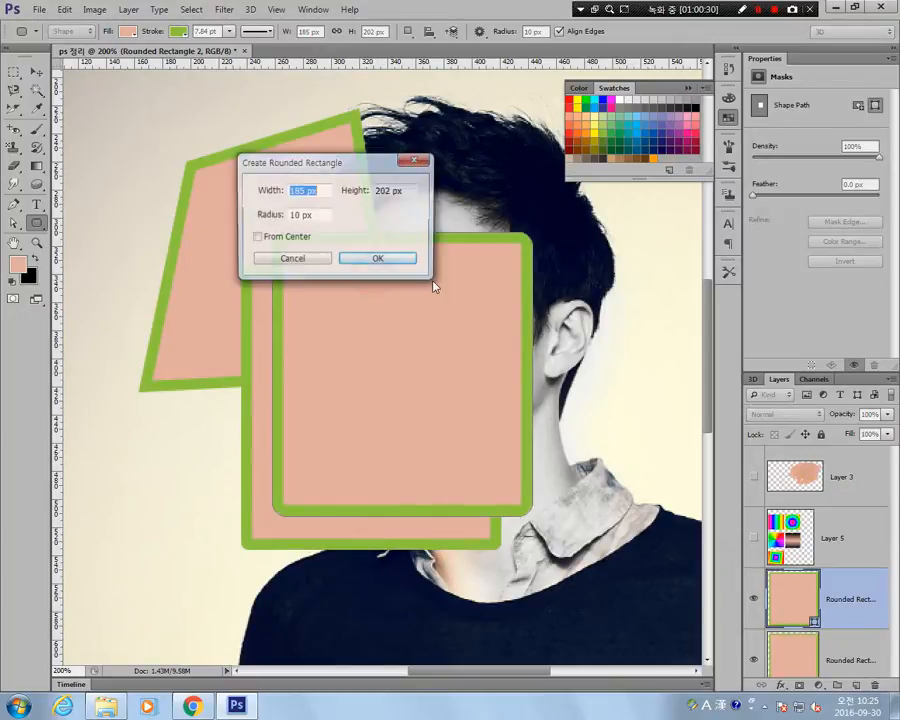
double_click(330, 214)
type("30")
key("Return")
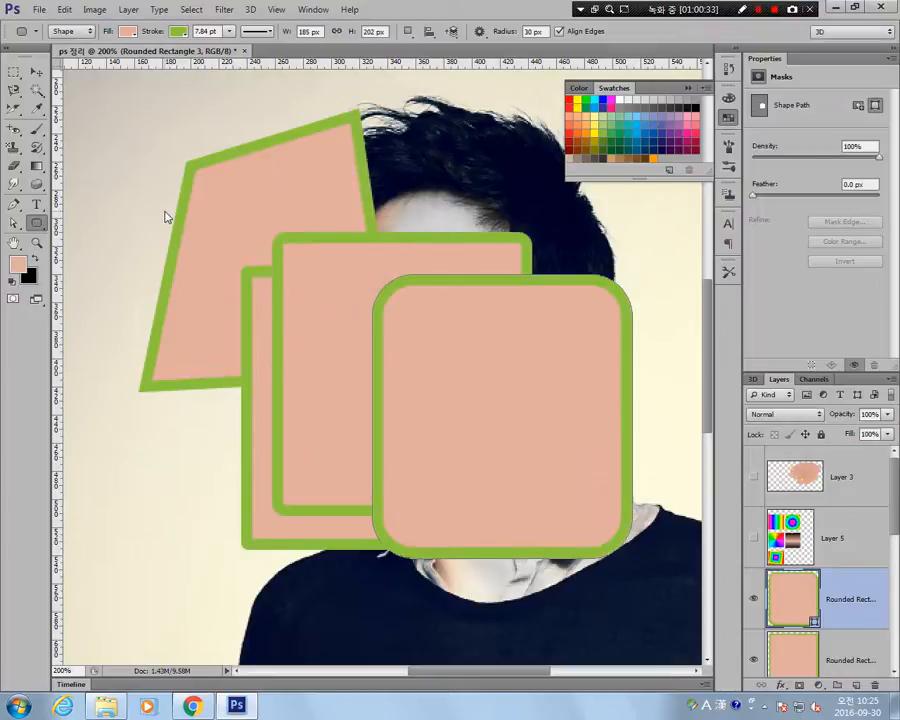
left_click(36, 72)
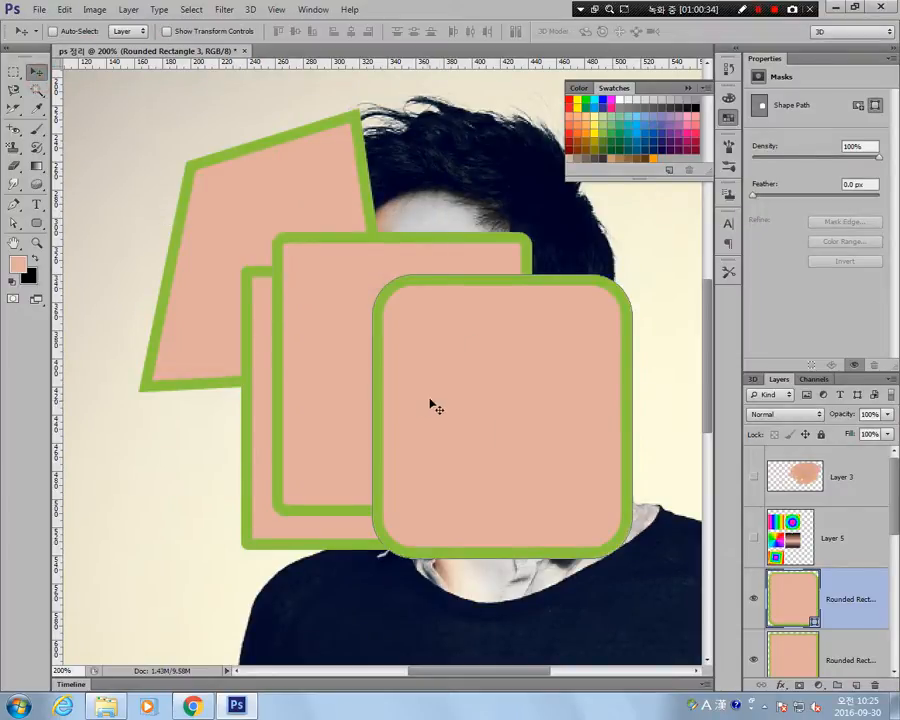
left_click_drag(446, 394, 388, 331)
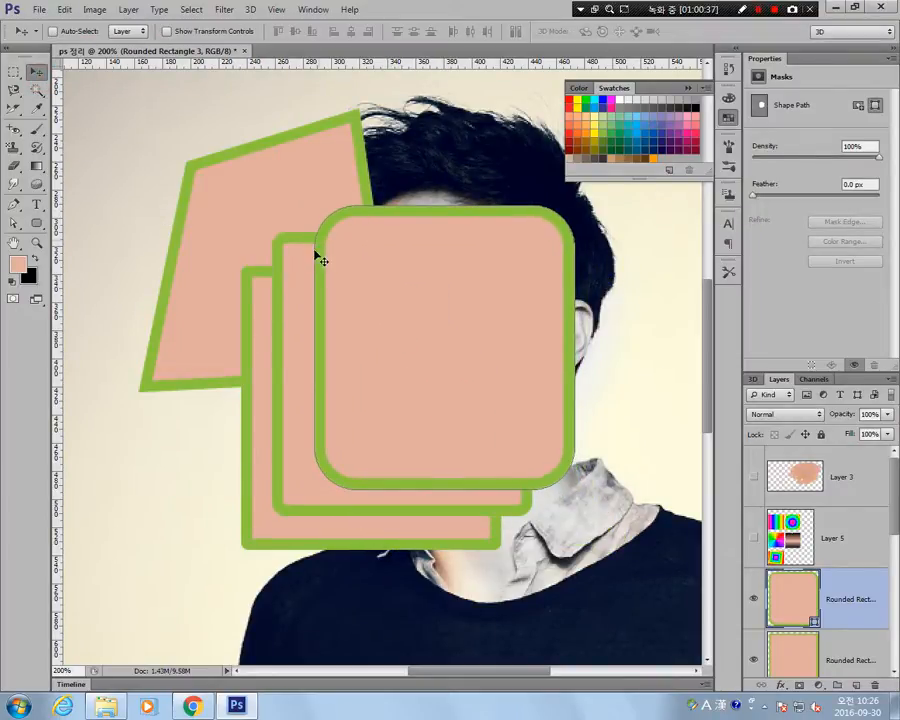
left_click(36, 223)
left_click(90, 247)
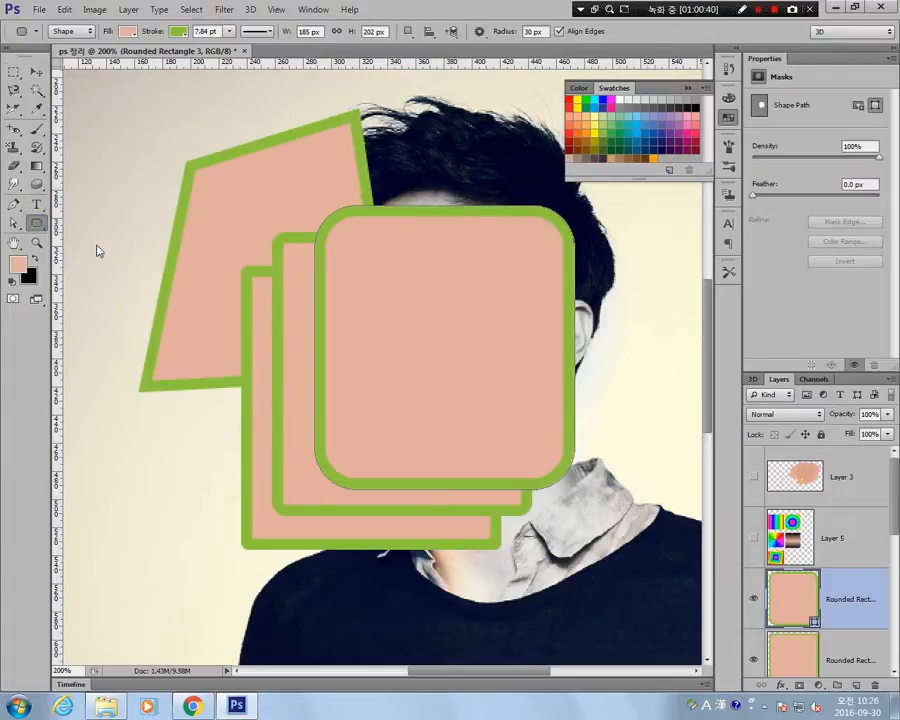
left_click(361, 313)
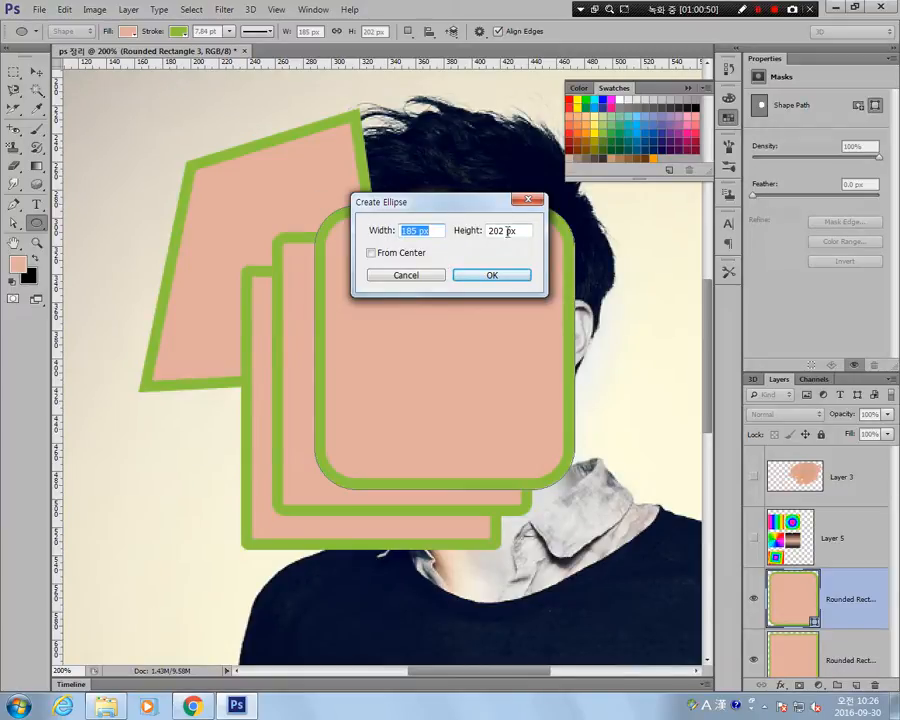
left_click(413, 276)
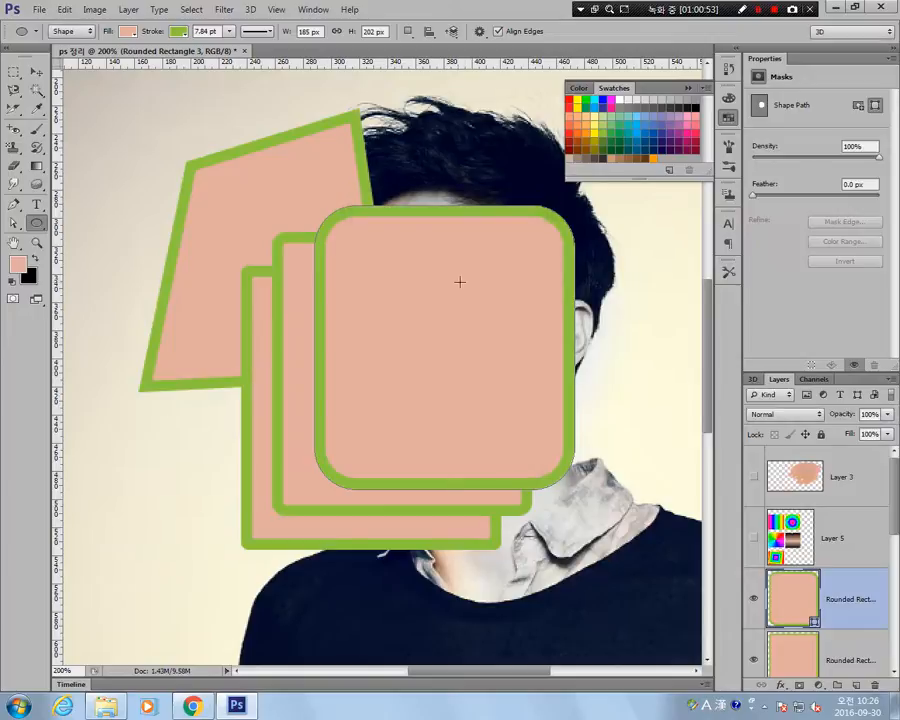
Try creating a 20-sided star of 185 by 202 px with sides indented by 87% using the Polygon tool, and undo it.
left_click(42, 230)
left_click(125, 260)
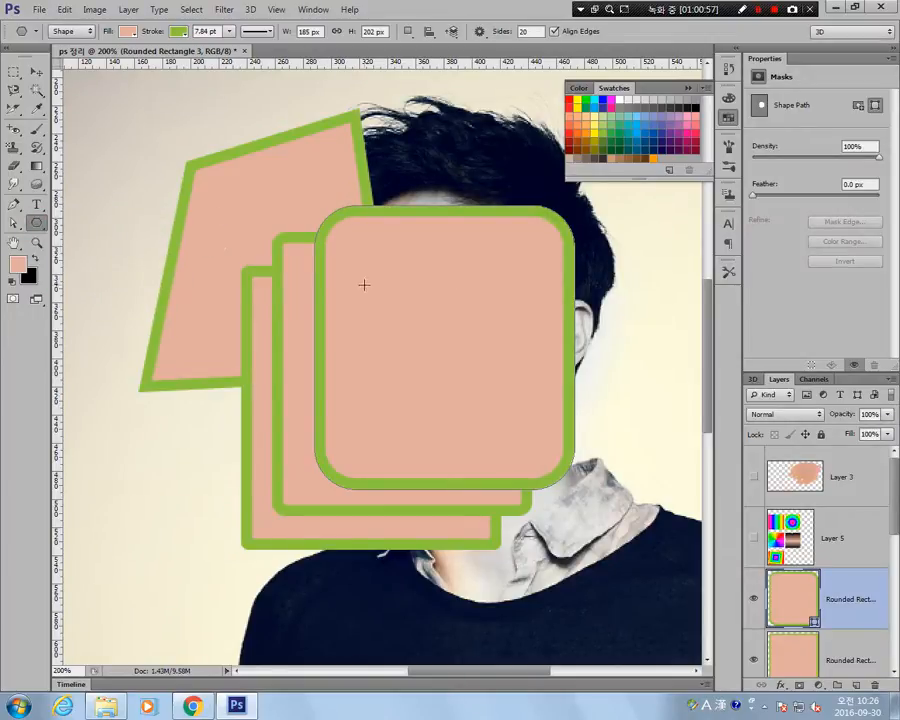
left_click(219, 235)
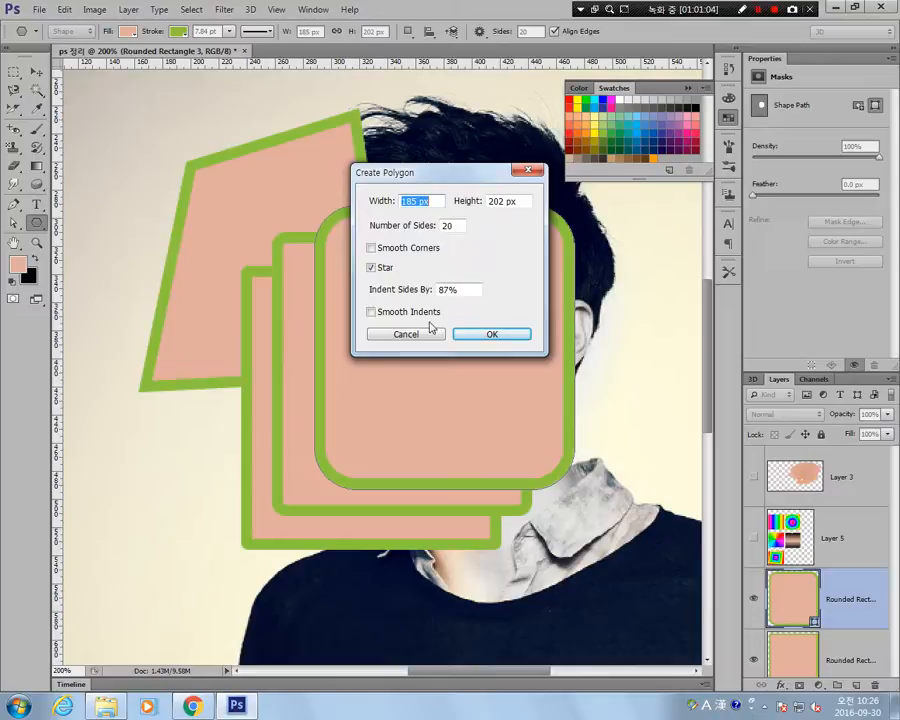
left_click(484, 336)
key("ctrl+z")
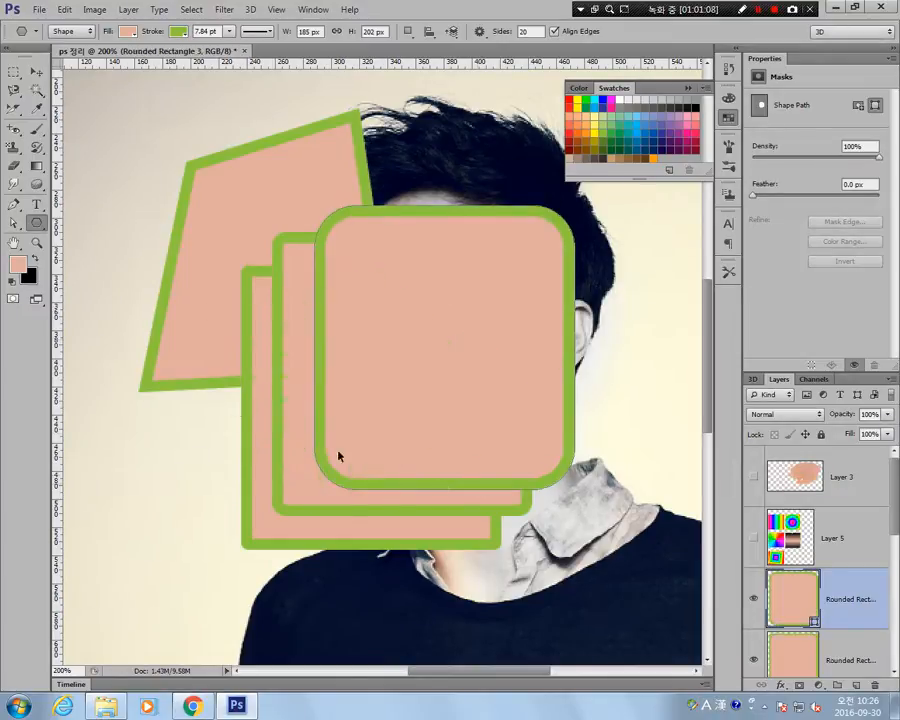
Create a 20-sided polygon of 185 by 202 px over the lower face with the Star option off.
left_click(328, 301)
left_click(373, 267)
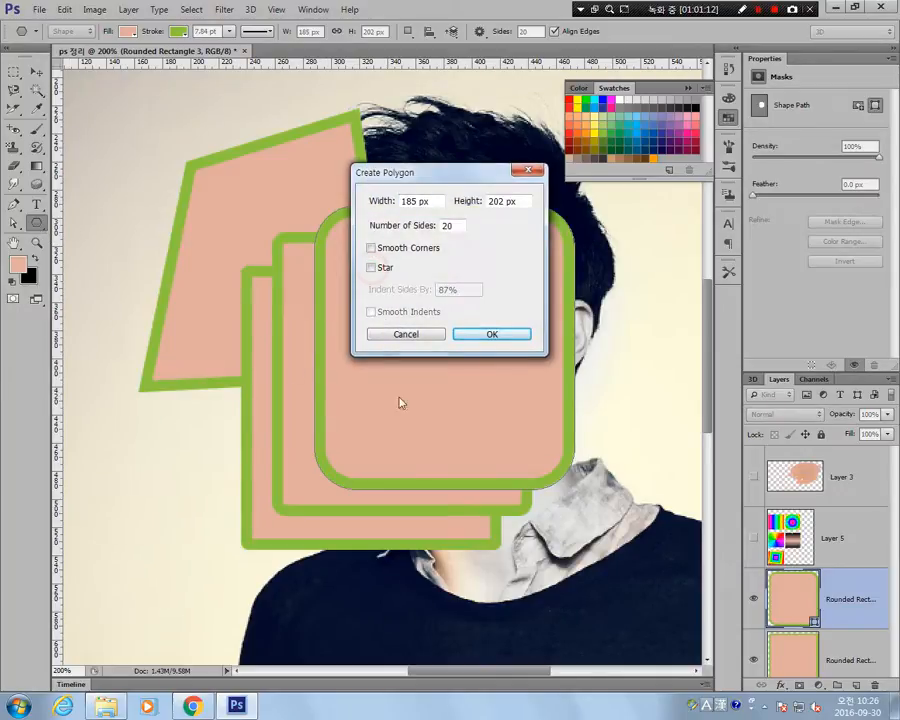
left_click(478, 340)
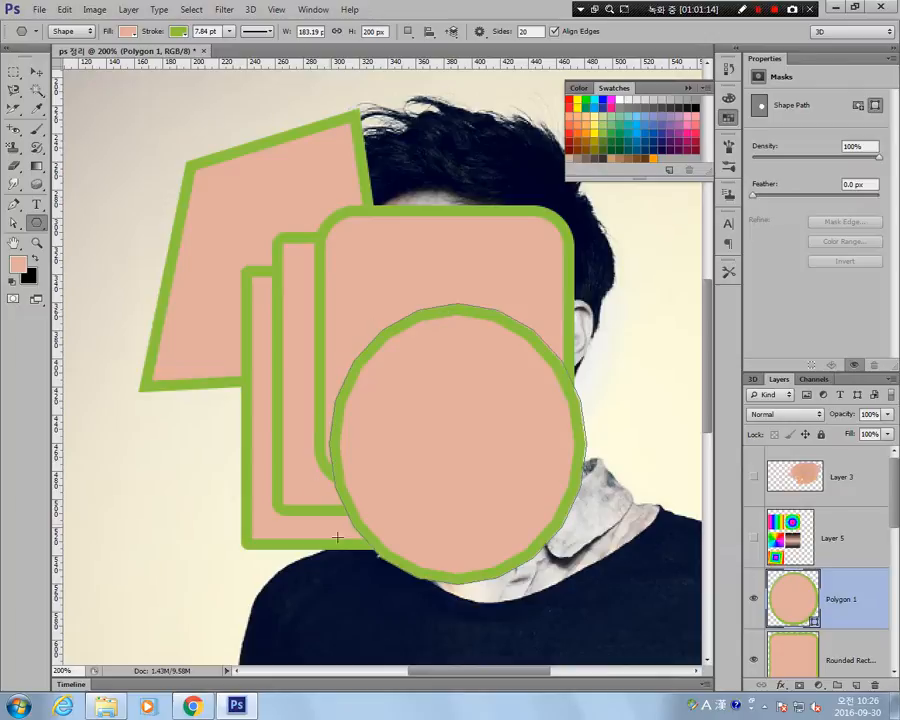
Create a 3-sided polygon of 183.19 by 200 px overlapping the stacked rounded rectangles and the 20-sided polygon.
left_click(247, 285)
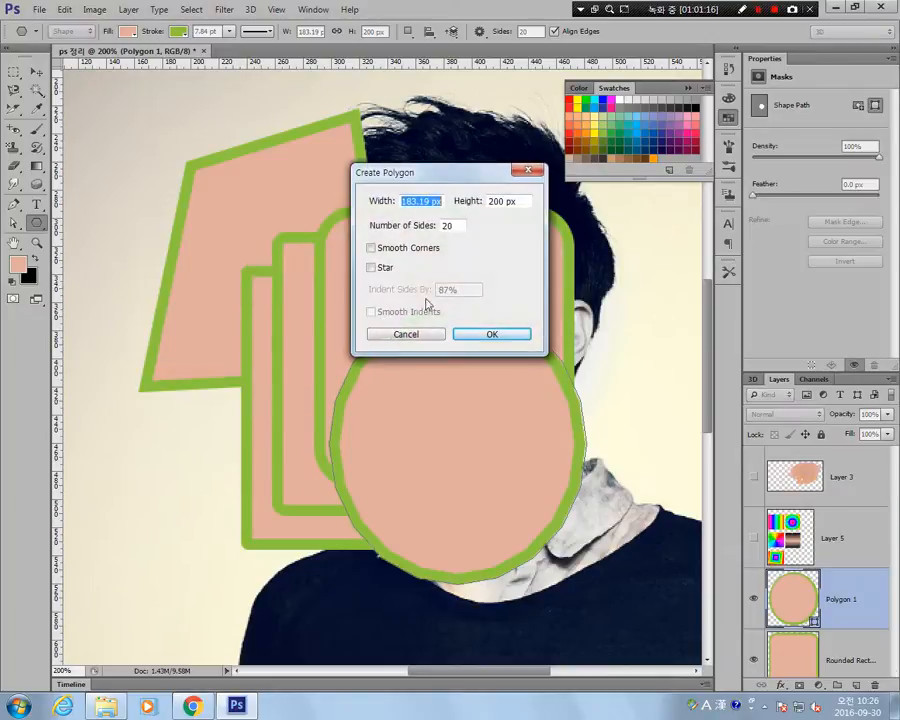
double_click(449, 225)
type("3")
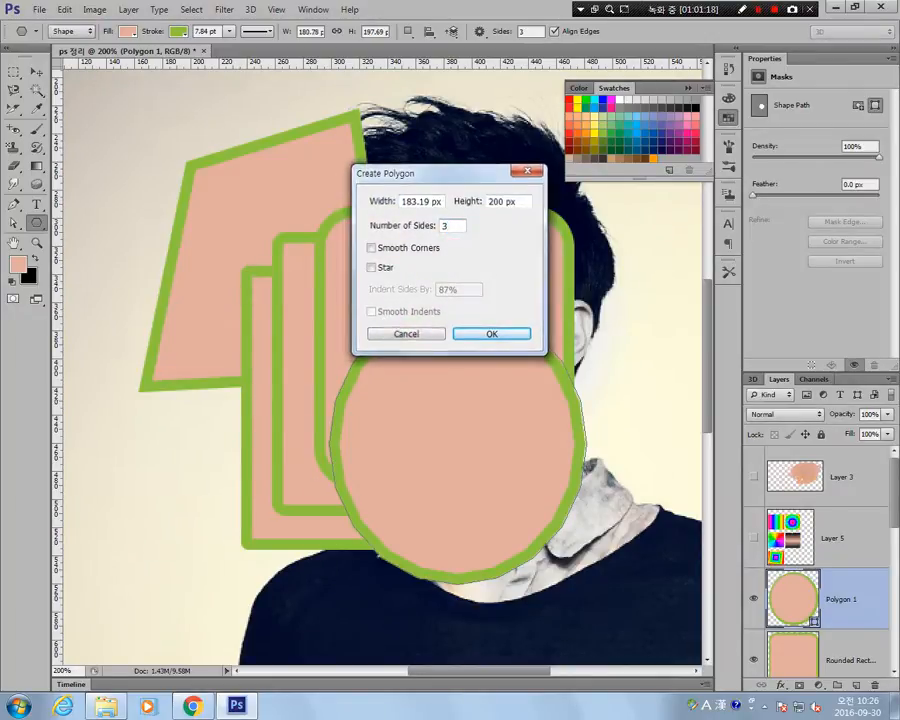
key("Return")
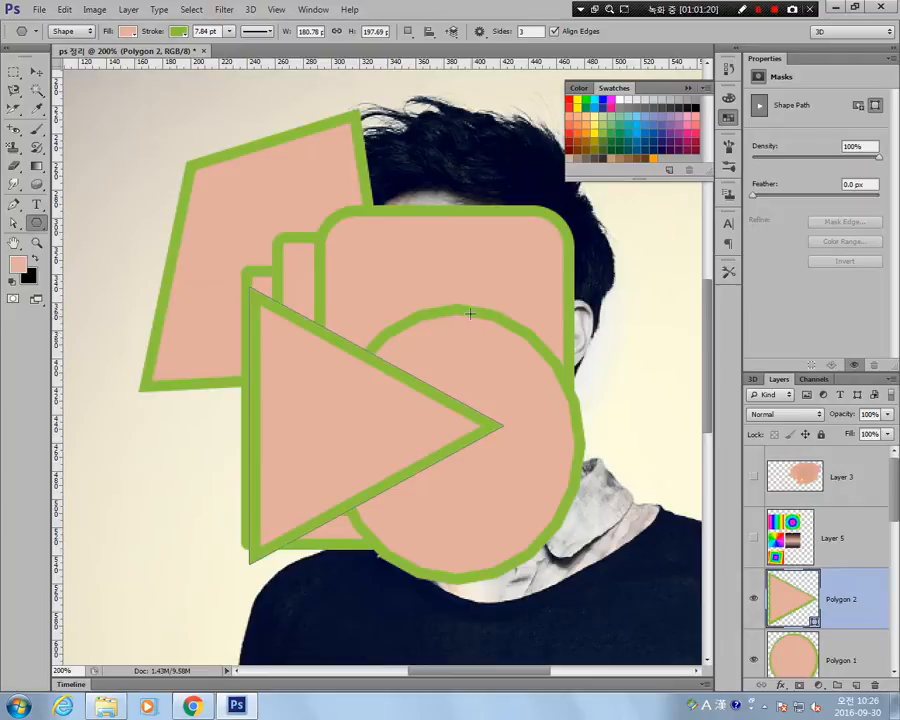
Create a five-pointed star of 180.78 by 197.69 px with sides indented by 87% over the triangle and the 20-sided polygon.
right_click(35, 226)
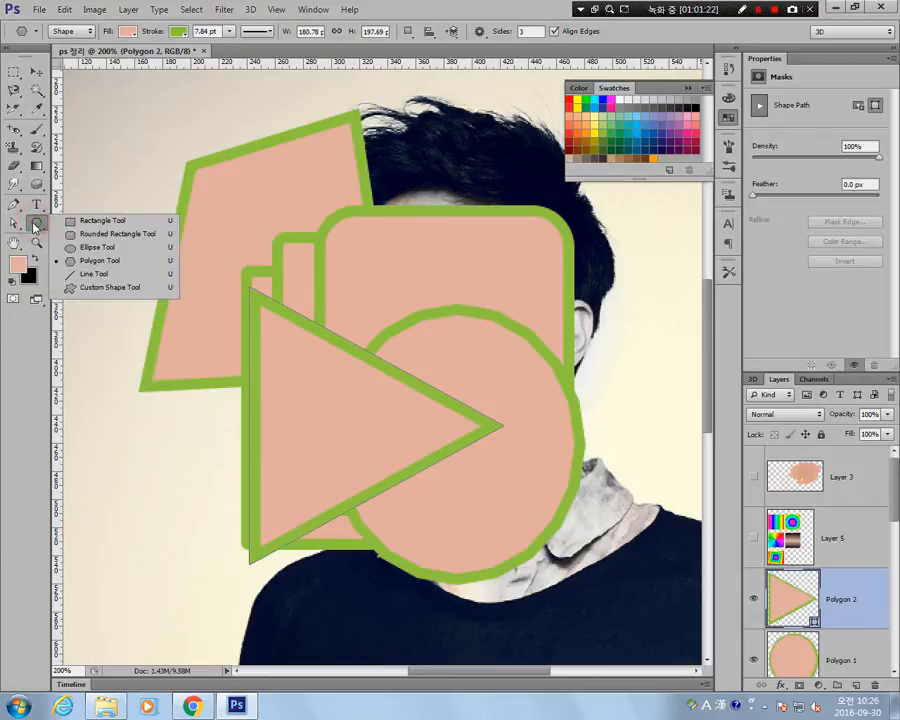
left_click(104, 261)
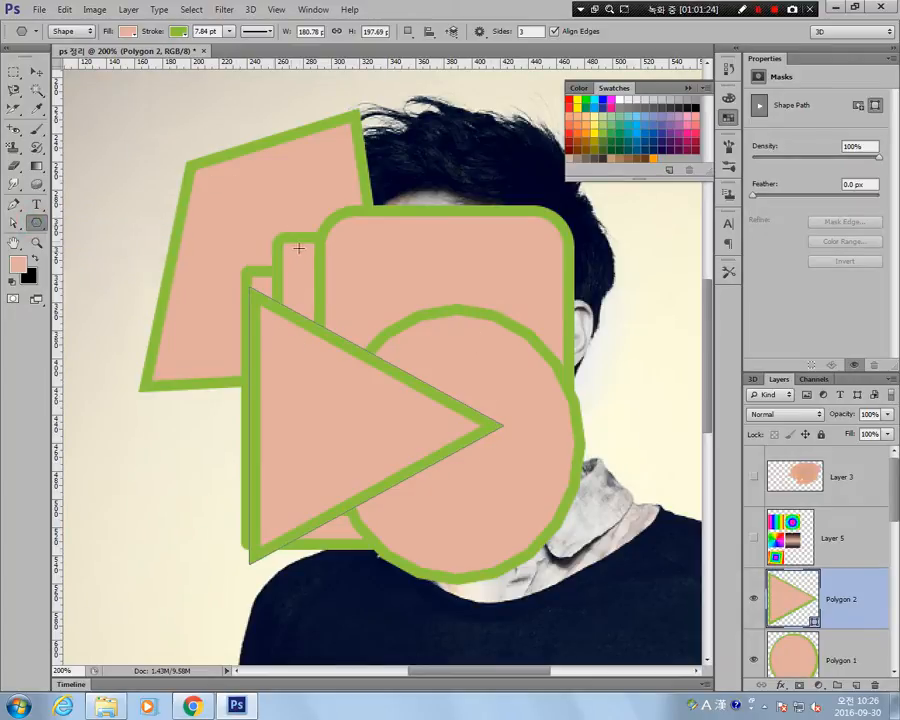
left_click(298, 247)
left_click(371, 268)
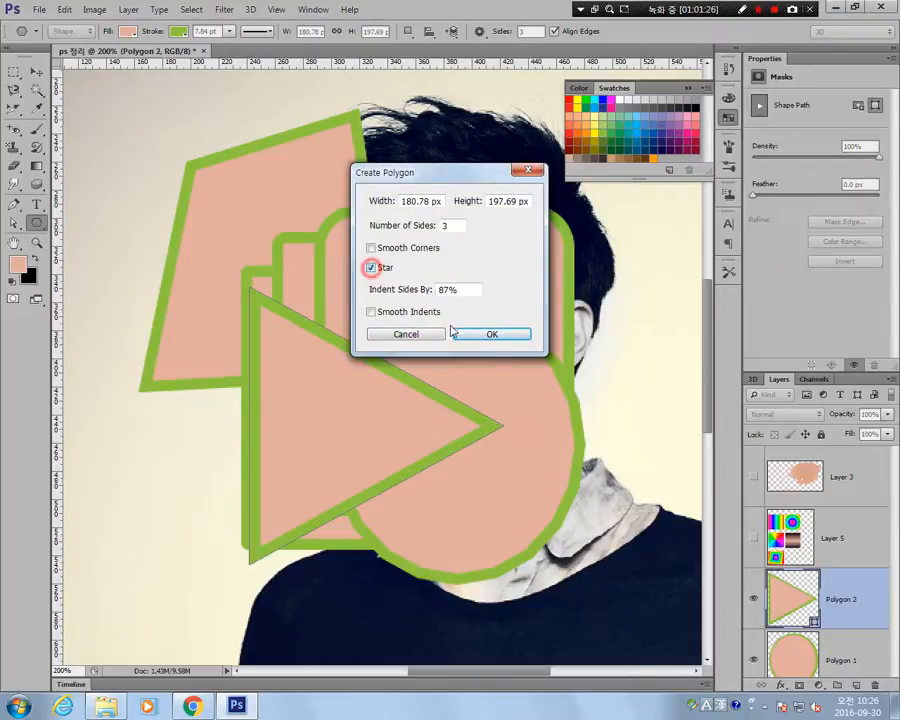
left_click(454, 225)
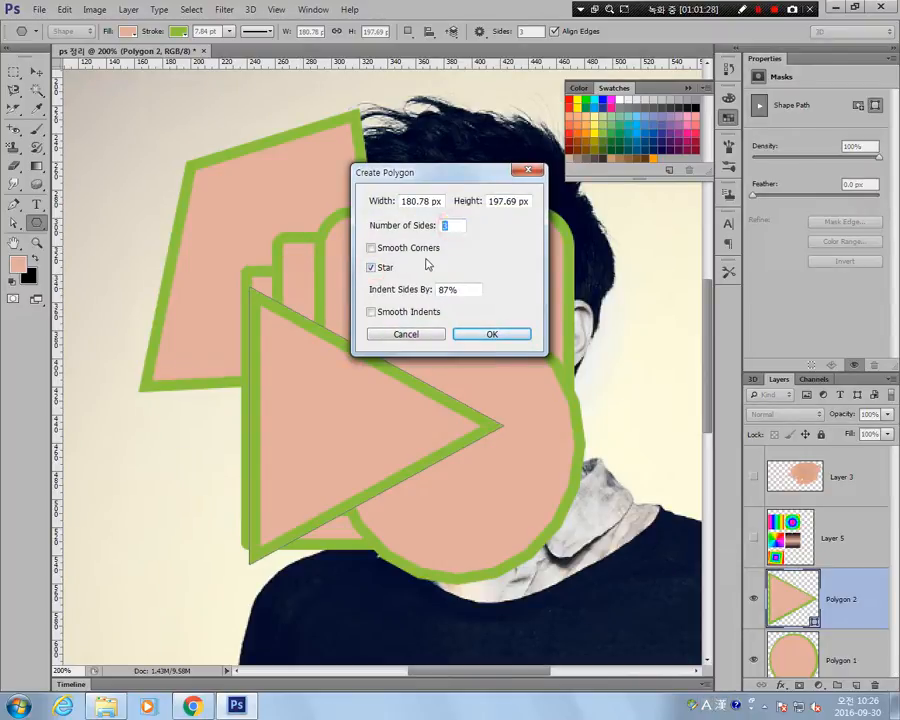
type("5")
left_click(494, 335)
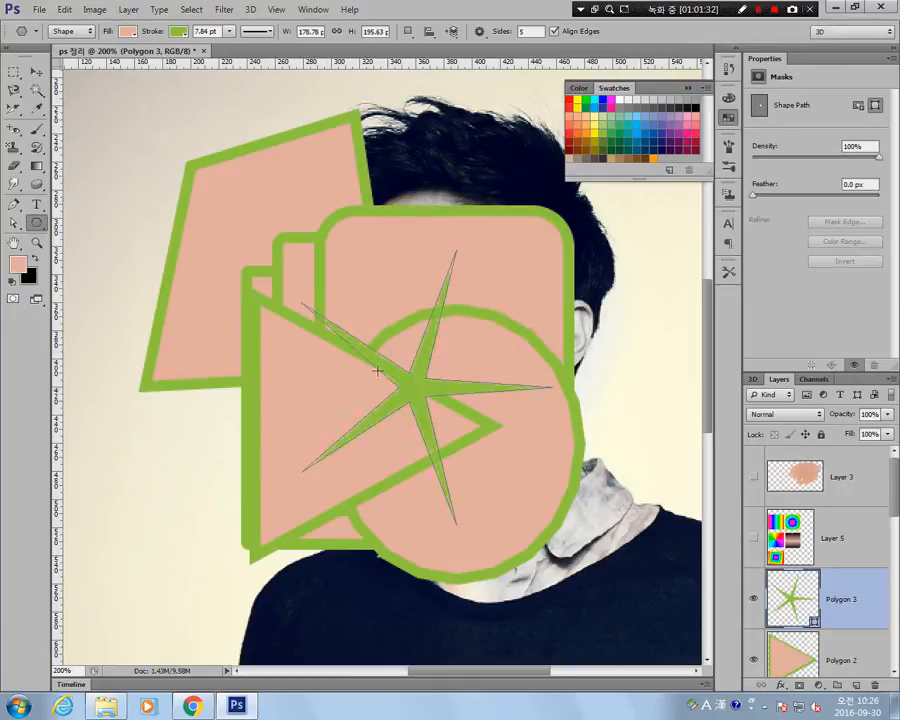
Create a small five-pointed star of 20 by 10 px at the upper edge of the second rounded rectangle.
left_click(296, 234)
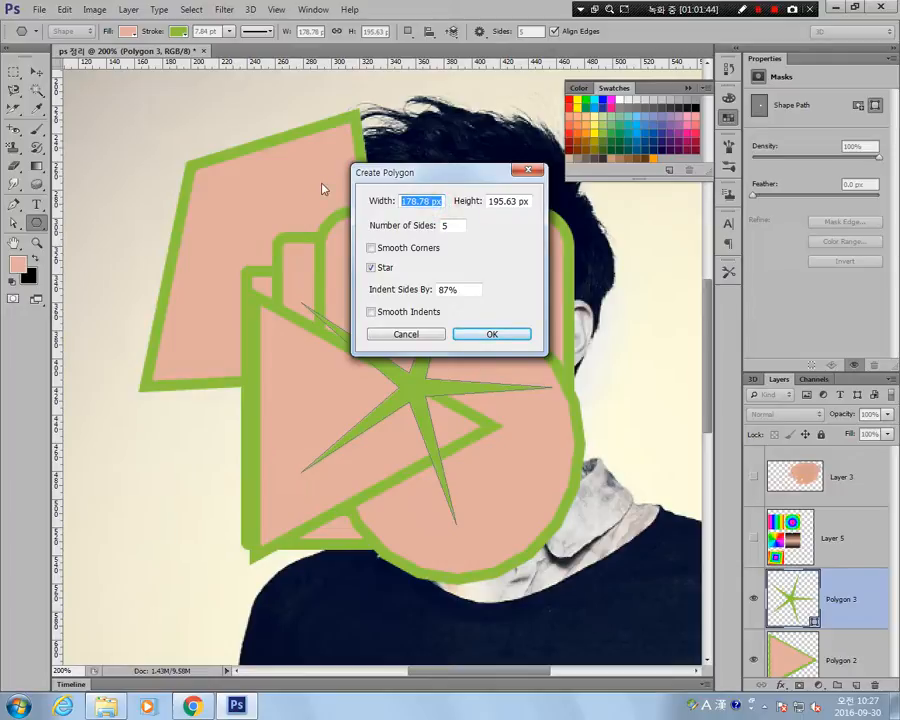
type("20")
key("Tab")
type("10")
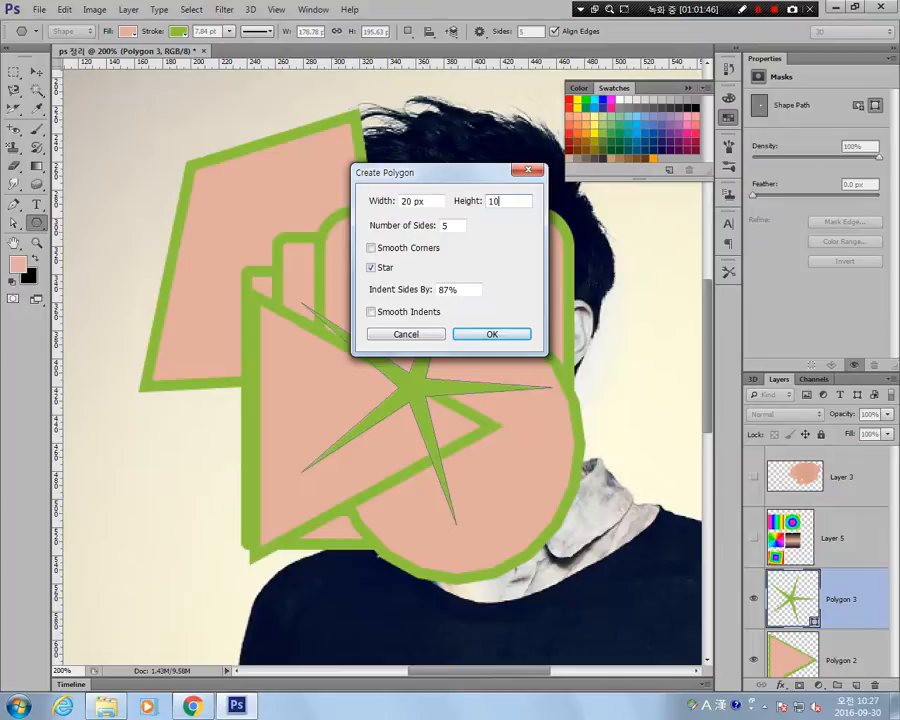
key("Return")
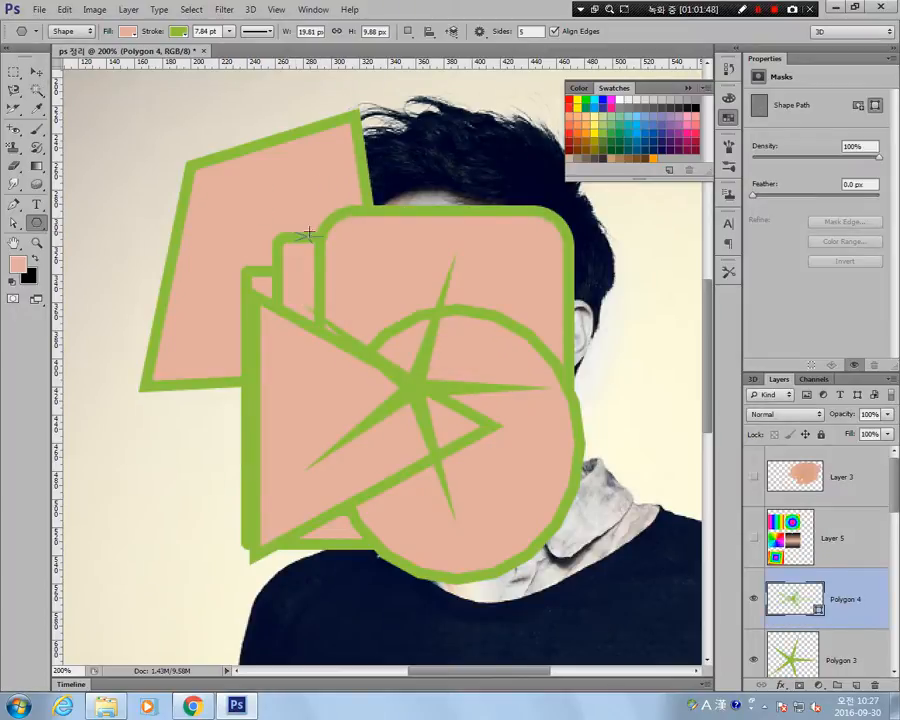
Create a 19.81 by 9.88 px five-pointed star with smooth corners and 87% indent, and move it up and left onto the stacked rectangles.
left_click(367, 308)
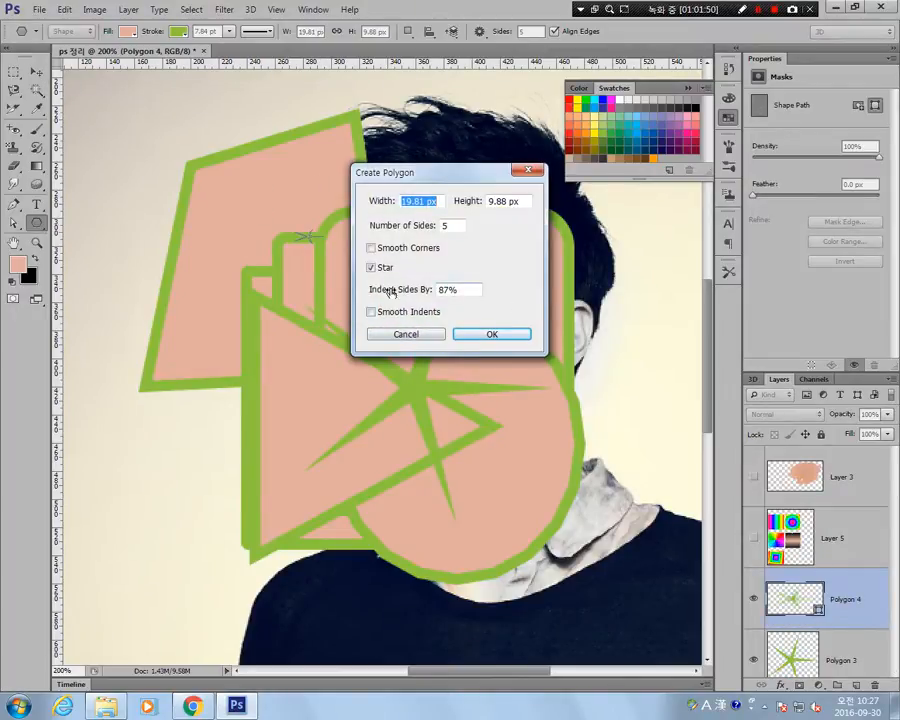
double_click(474, 290)
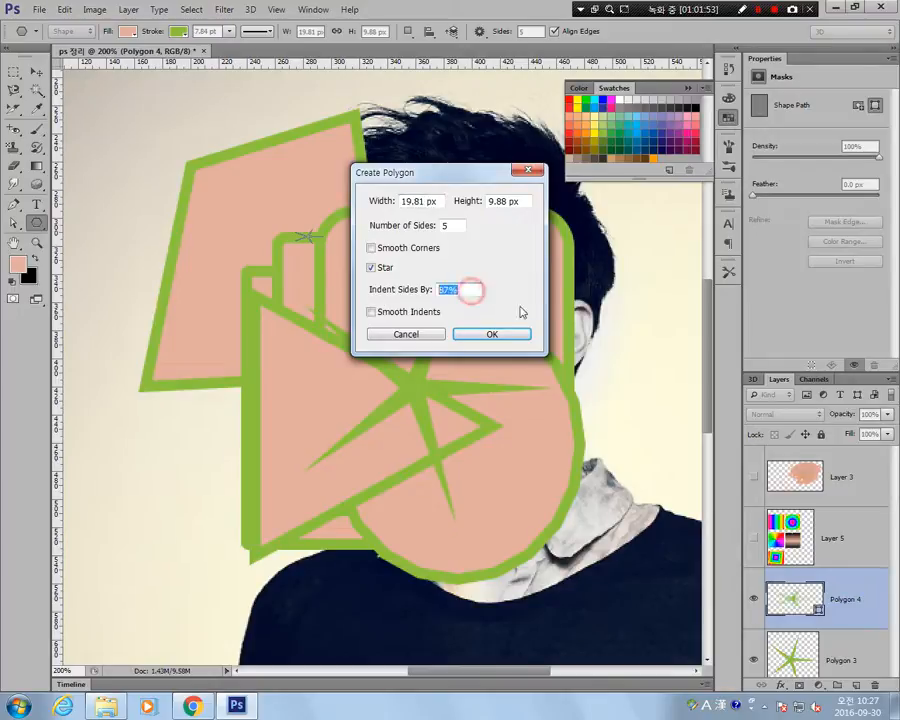
left_click(371, 248)
left_click(371, 268)
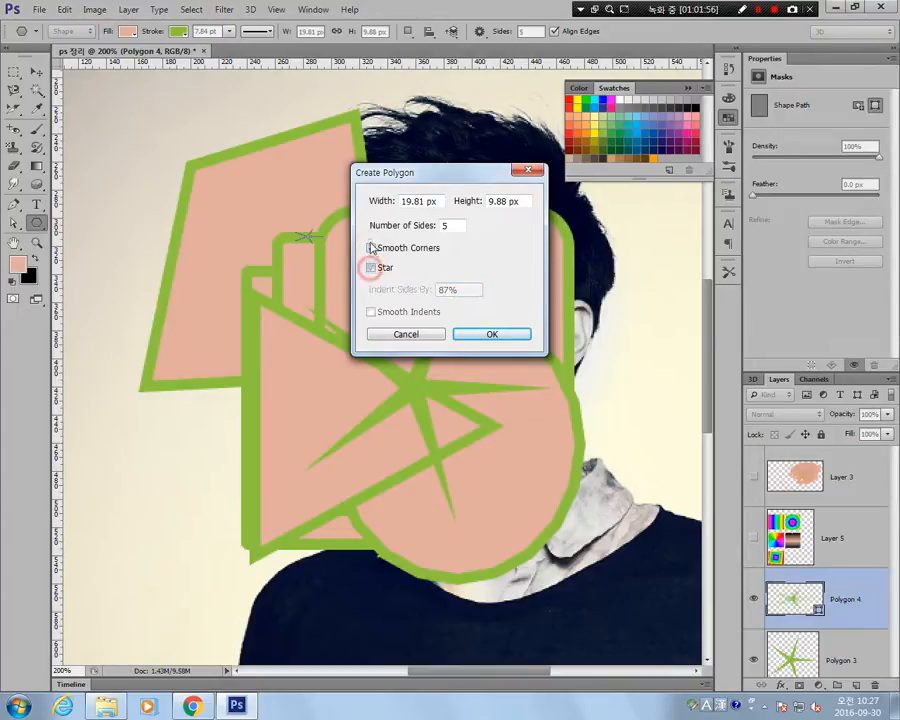
left_click(371, 248)
left_click(371, 268)
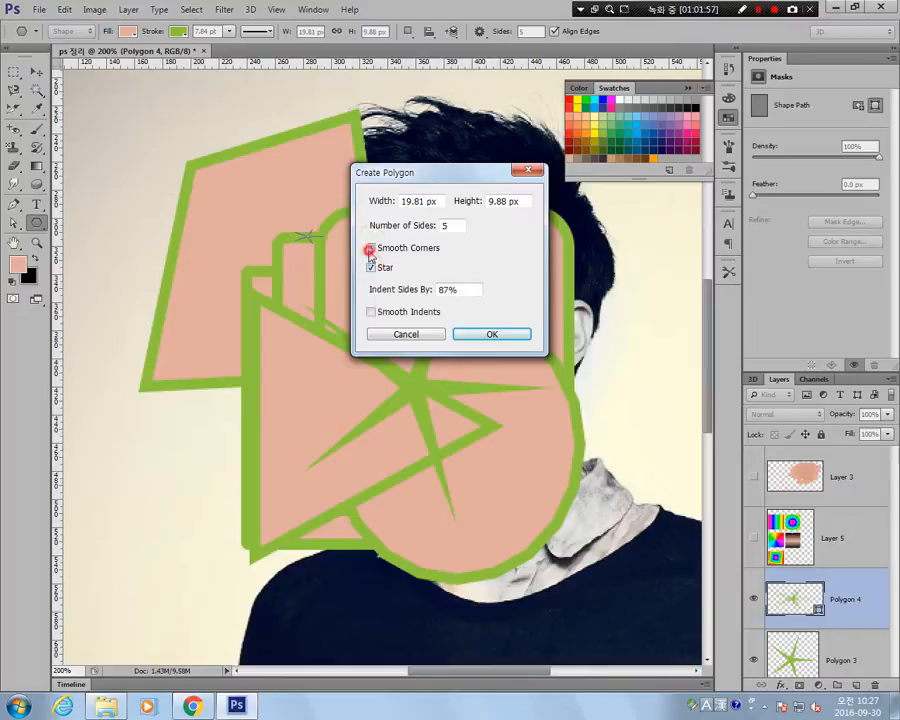
left_click(491, 336)
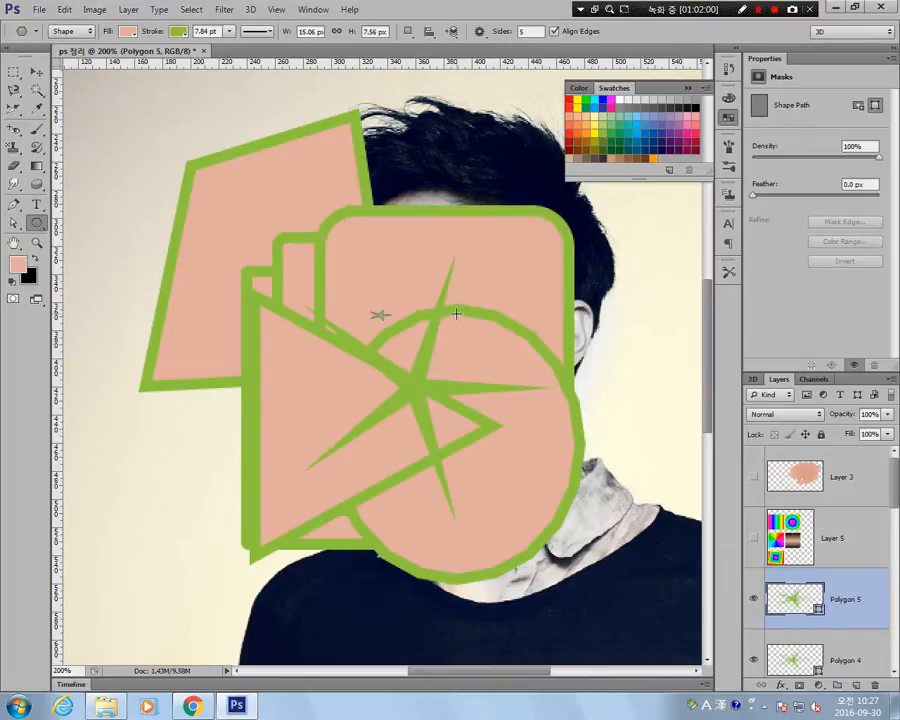
key("v")
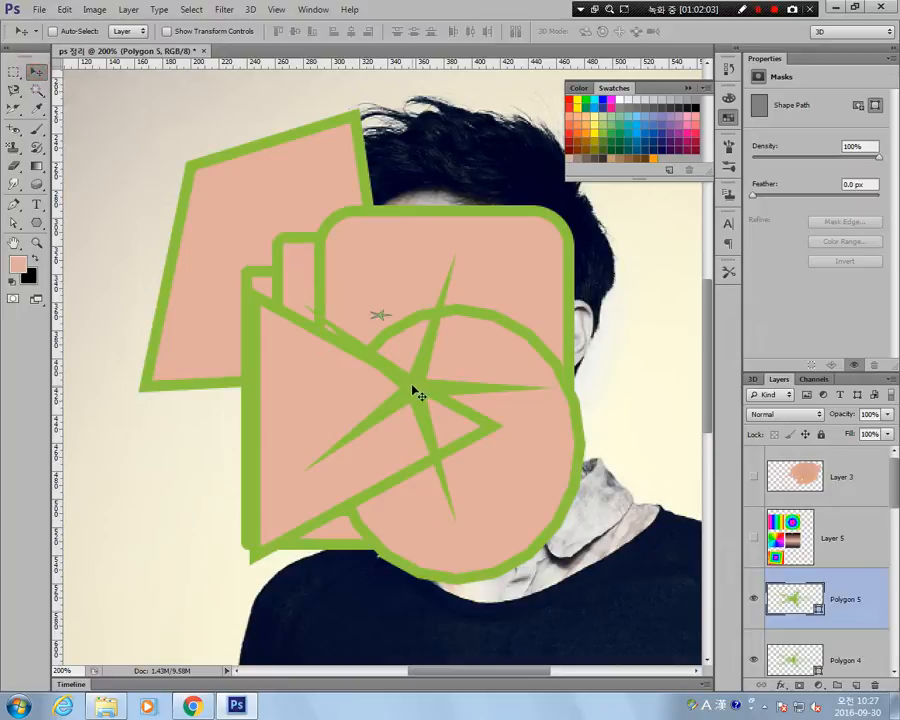
left_click_drag(412, 383, 314, 347)
Draw a solid five-pointed star custom shape about 190 by 181 px over the centre of the stacked shapes.
left_click(33, 225)
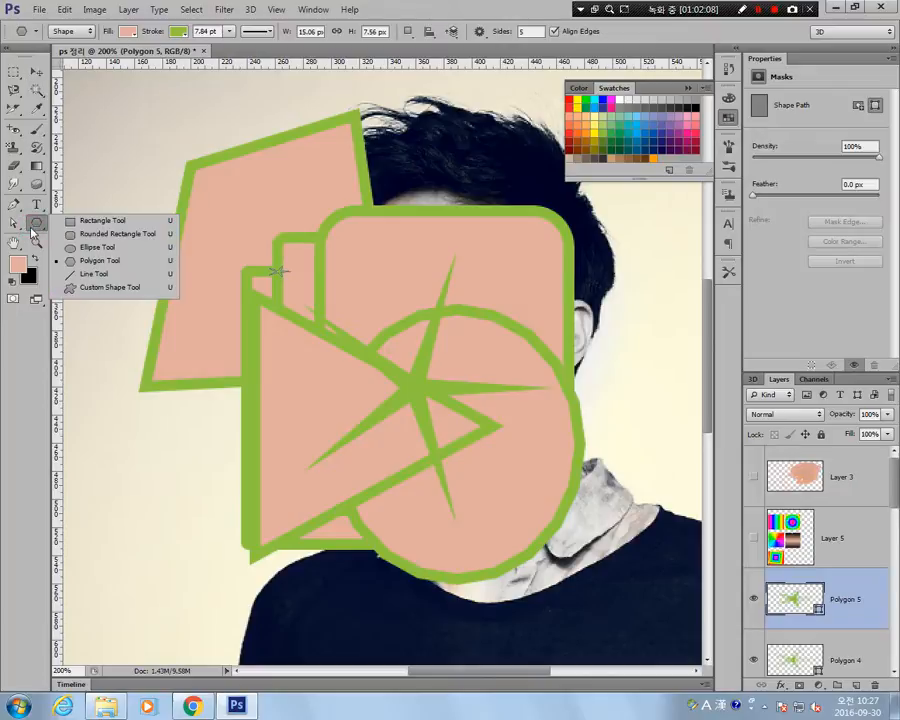
left_click(110, 287)
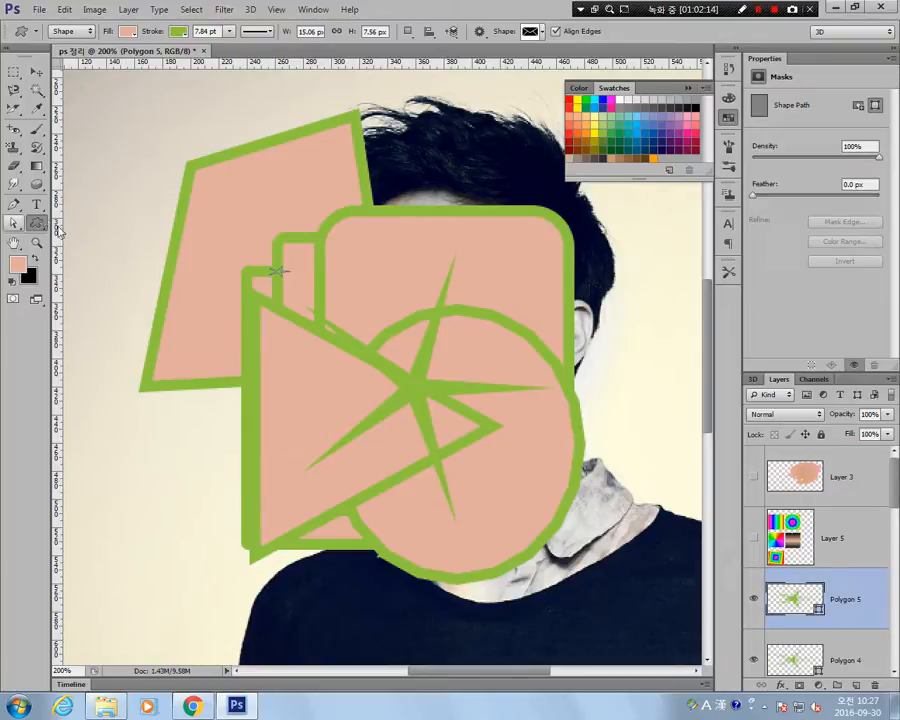
left_click(543, 33)
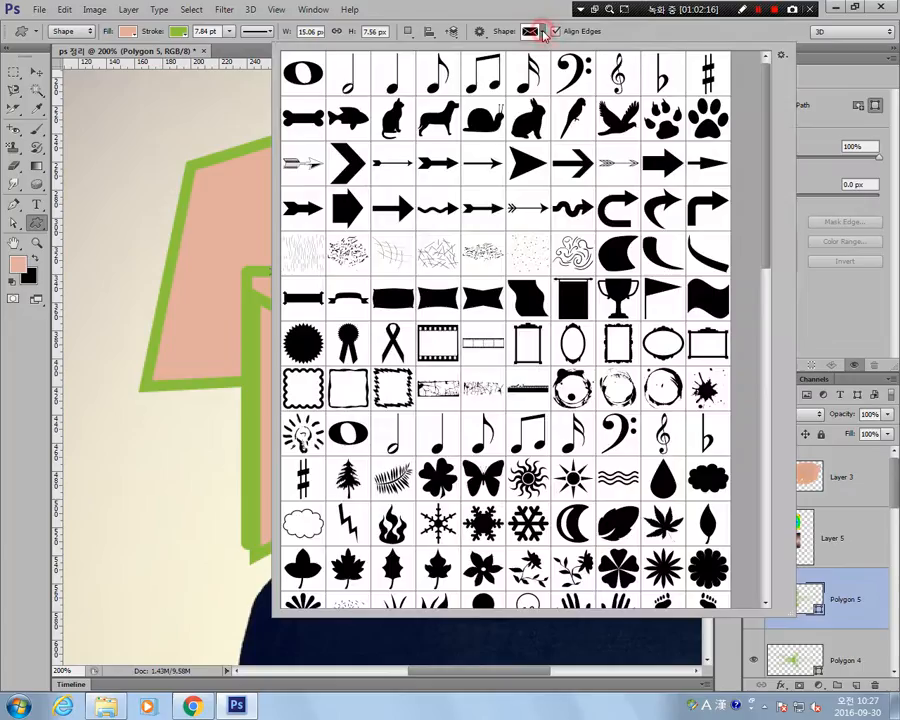
scroll(656, 405, "down", 1)
scroll(655, 404, "down", 7)
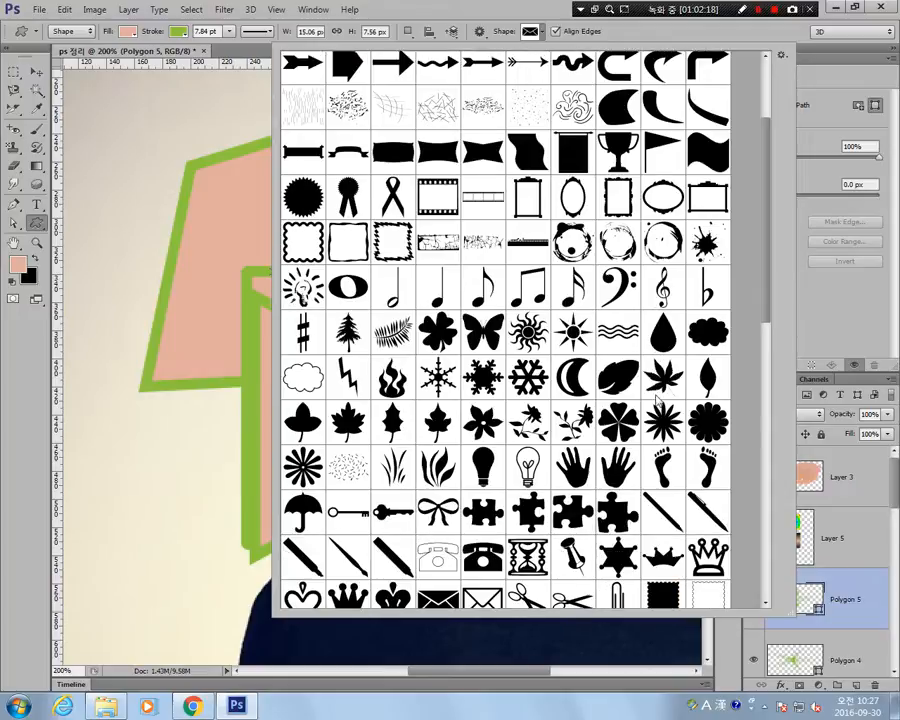
left_click_drag(769, 296, 794, 439)
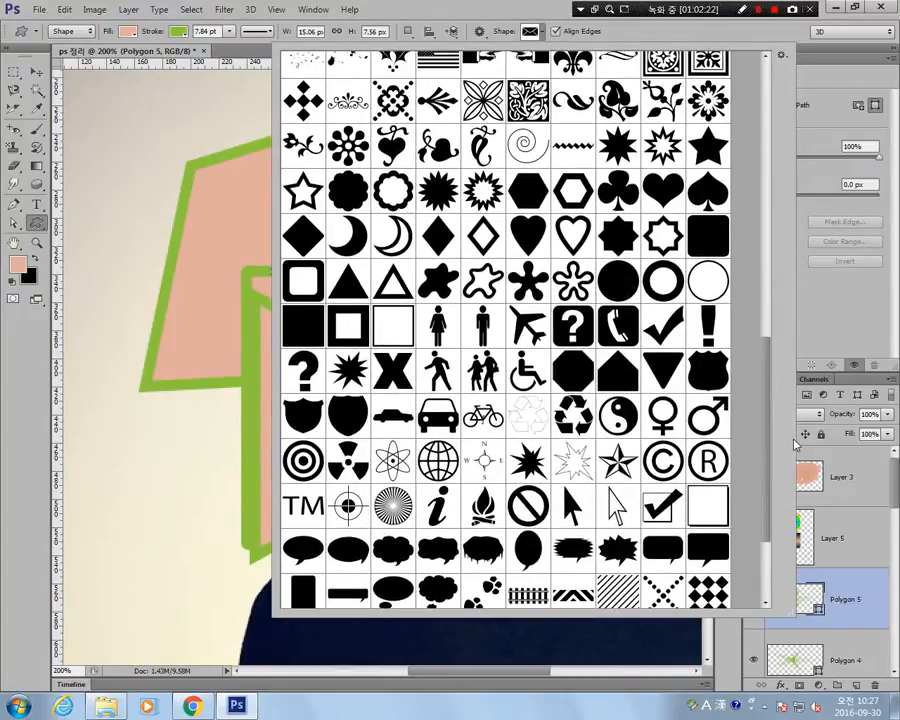
double_click(707, 148)
left_click_drag(257, 231, 557, 559)
left_click(35, 72)
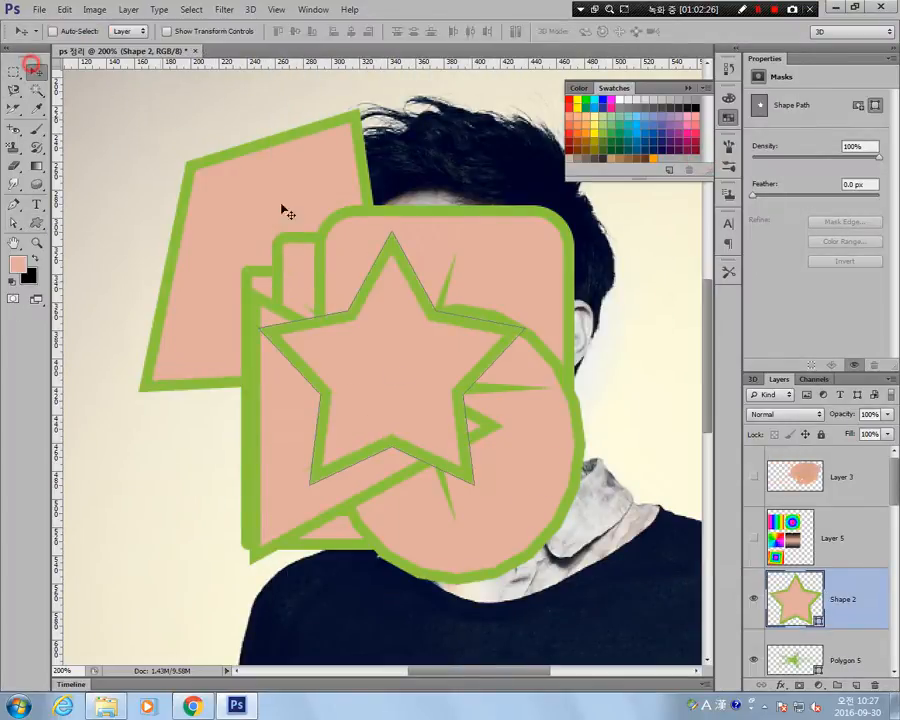
Set the Custom Shape tool to Path mode and try drawing star-shaped paths over the face.
left_click(37, 223)
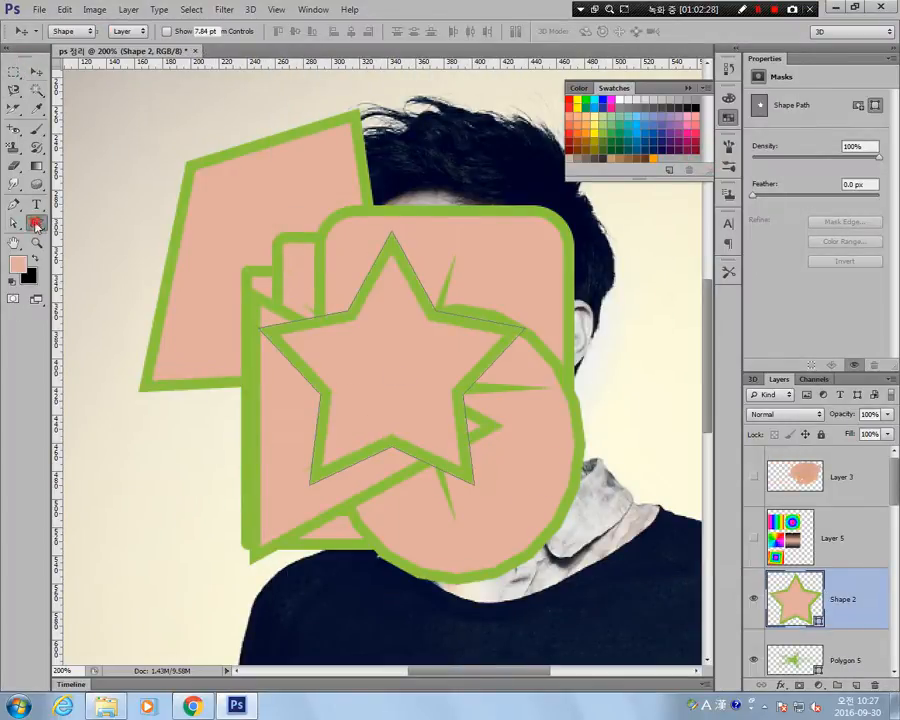
left_click(68, 31)
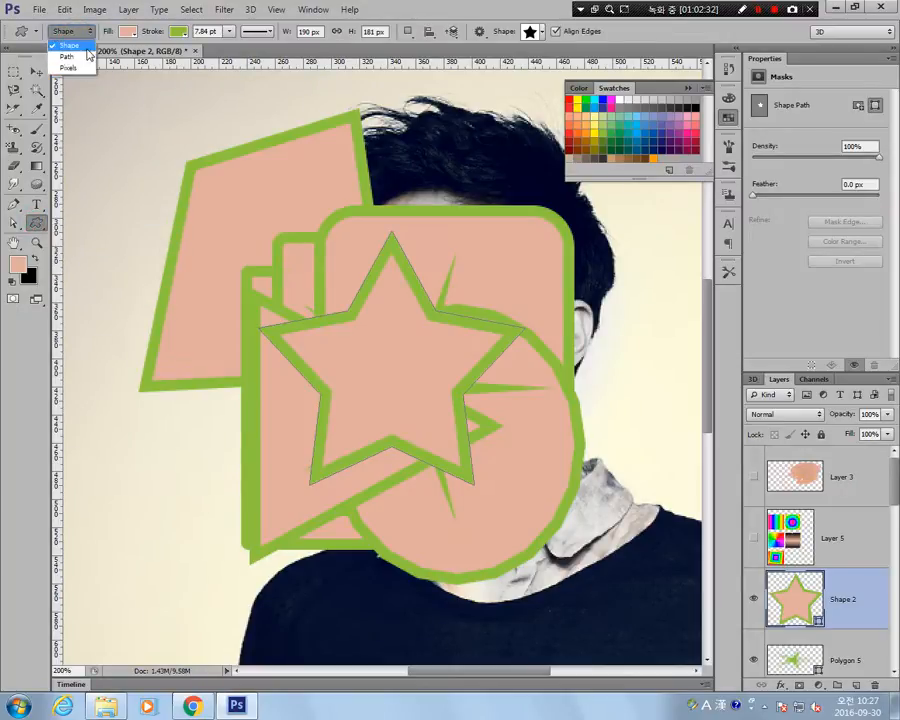
left_click(80, 56)
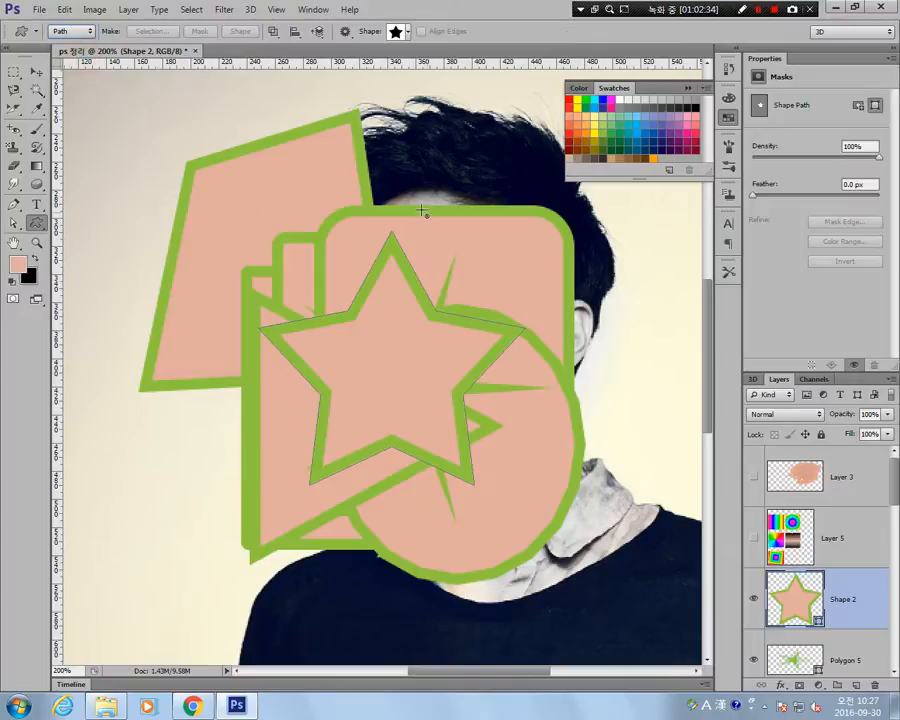
left_click_drag(356, 171, 568, 443)
left_click_drag(386, 177, 549, 372)
Delete all the shape layers stacked above Layer 4, from Shape 1 up to Shape 2.
scroll(777, 521, "down", 10)
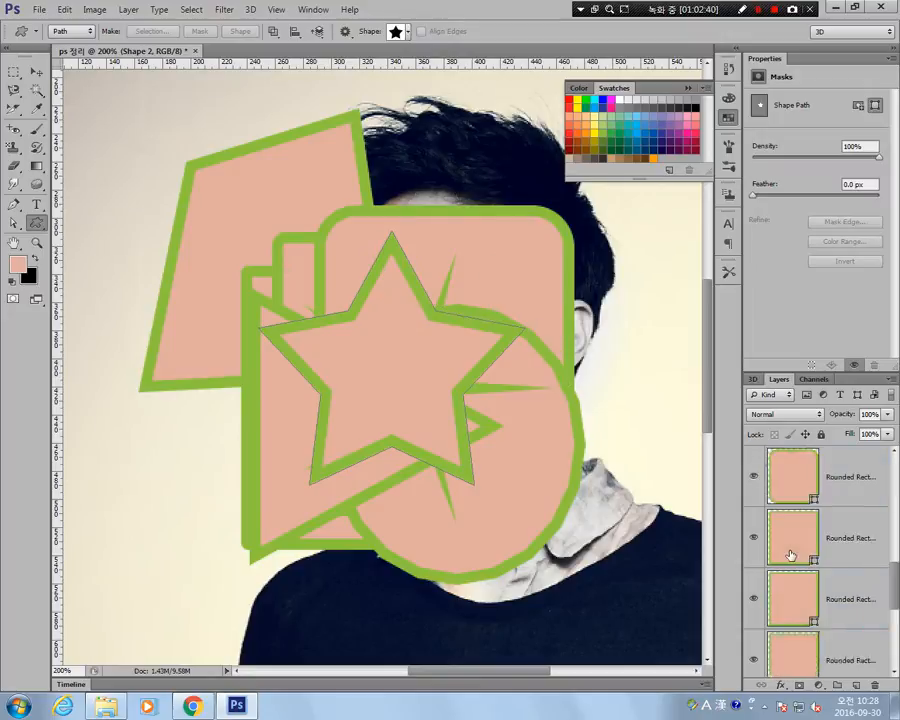
left_click(833, 463)
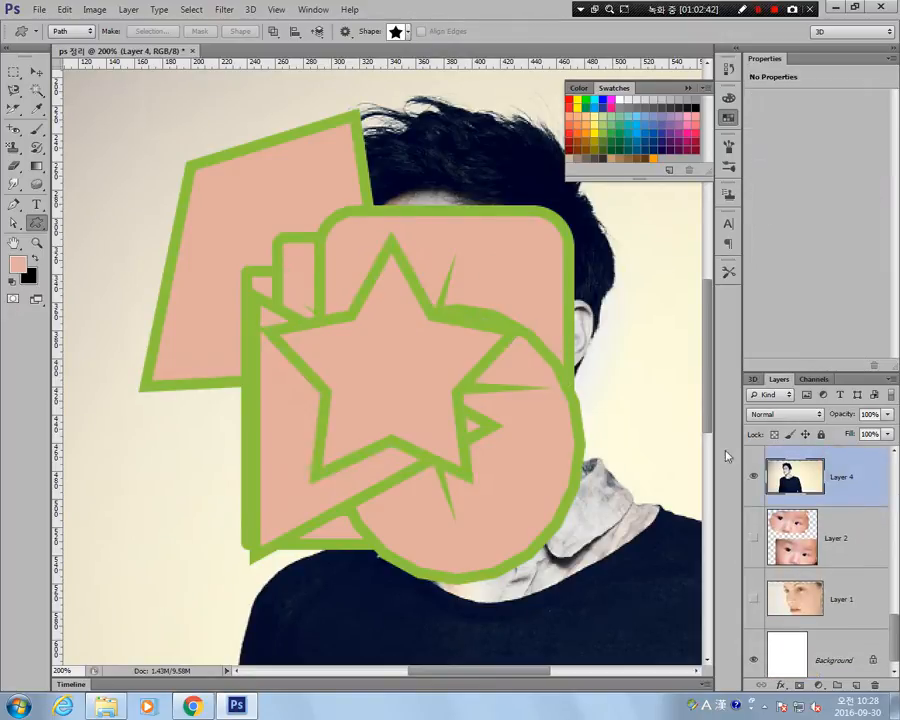
scroll(838, 560, "up", 5)
scroll(840, 590, "down", 2)
left_click(840, 605)
scroll(852, 476, "up", 5)
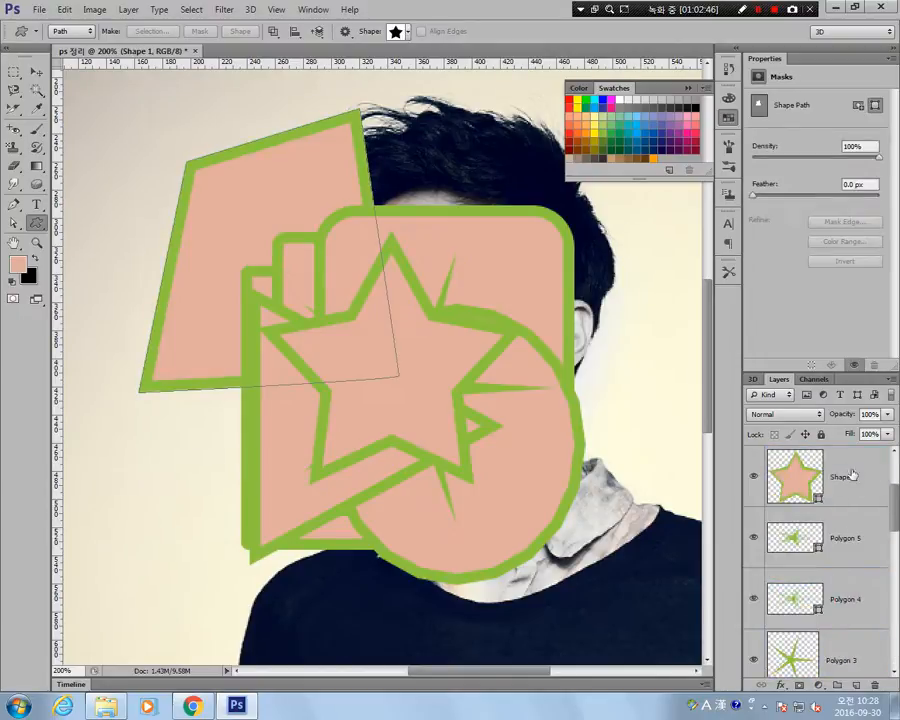
left_click(852, 476, "shift")
key("Delete")
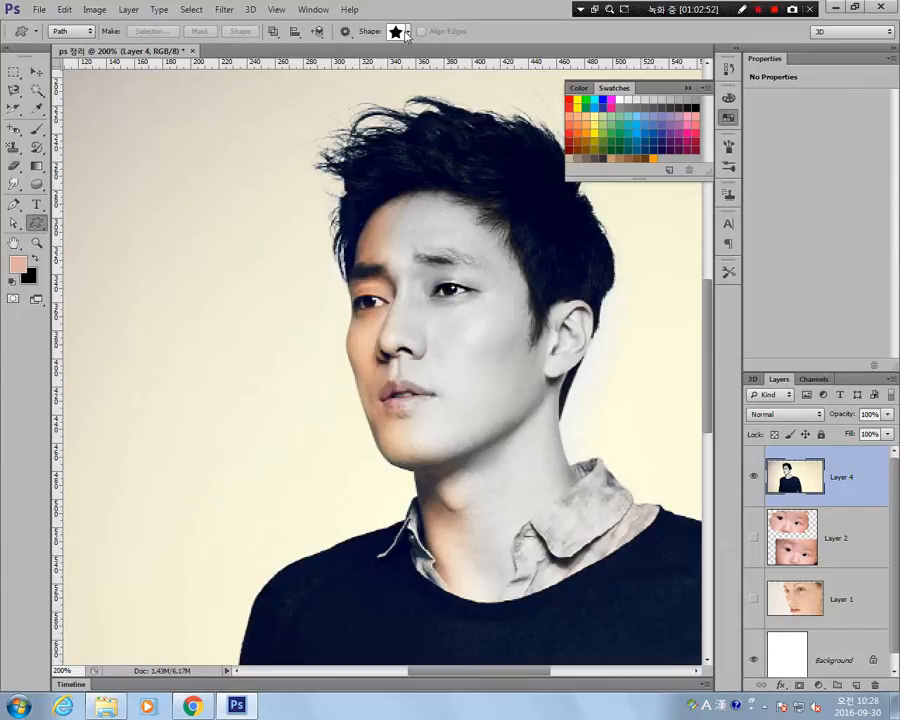
Try masking Layer 4 with a five-pointed star path drawn over the face, and undo both the mask and the path.
mouse_move(291, 161)
left_mouse_down()
mouse_move(571, 458)
mouse_move(606, 527)
left_mouse_up()
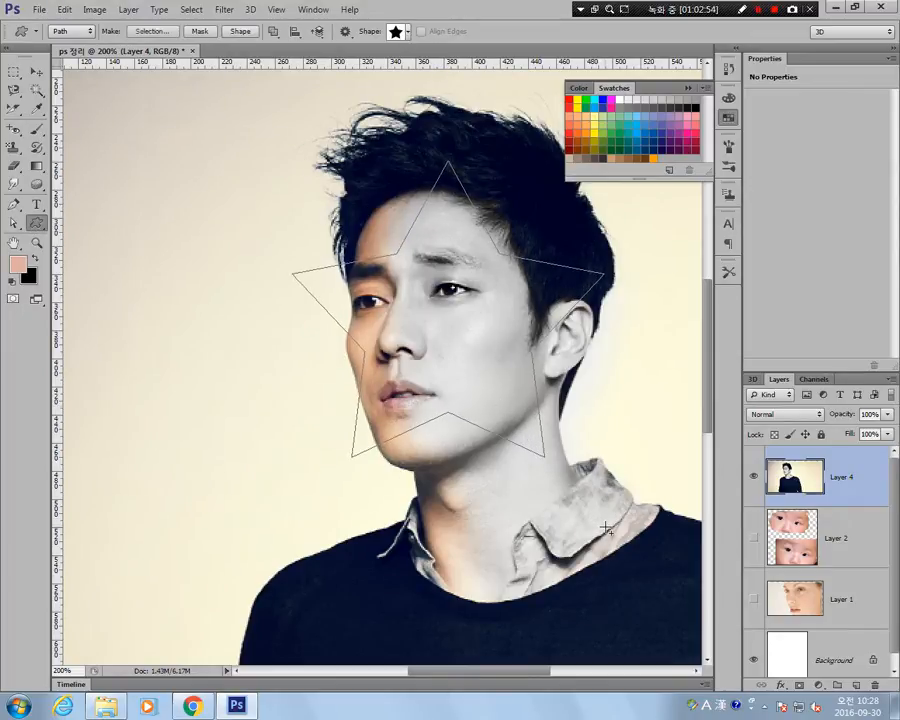
left_click(199, 31)
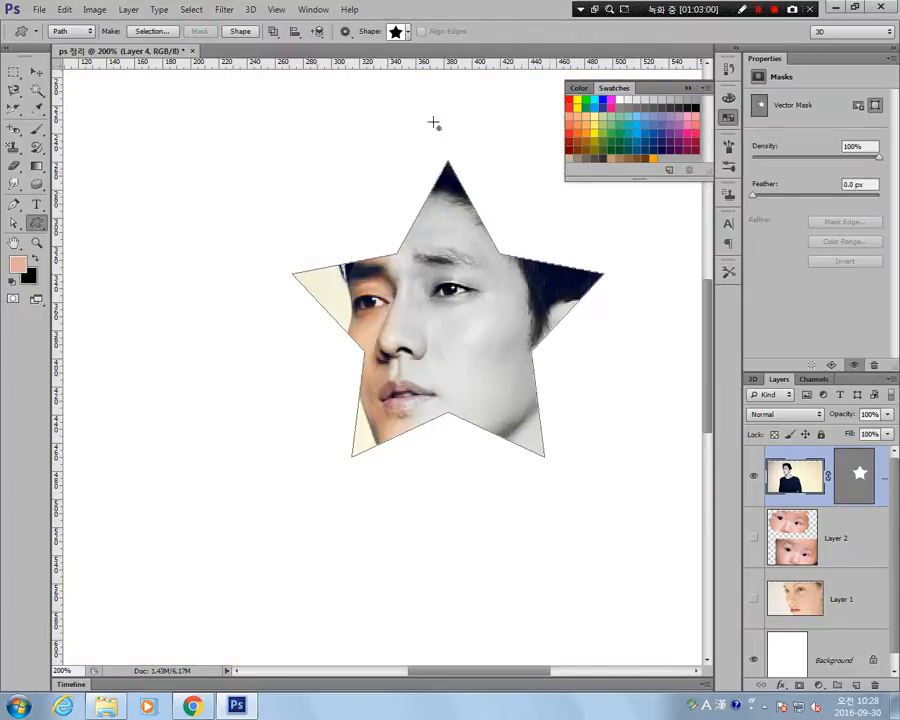
key("ctrl+z")
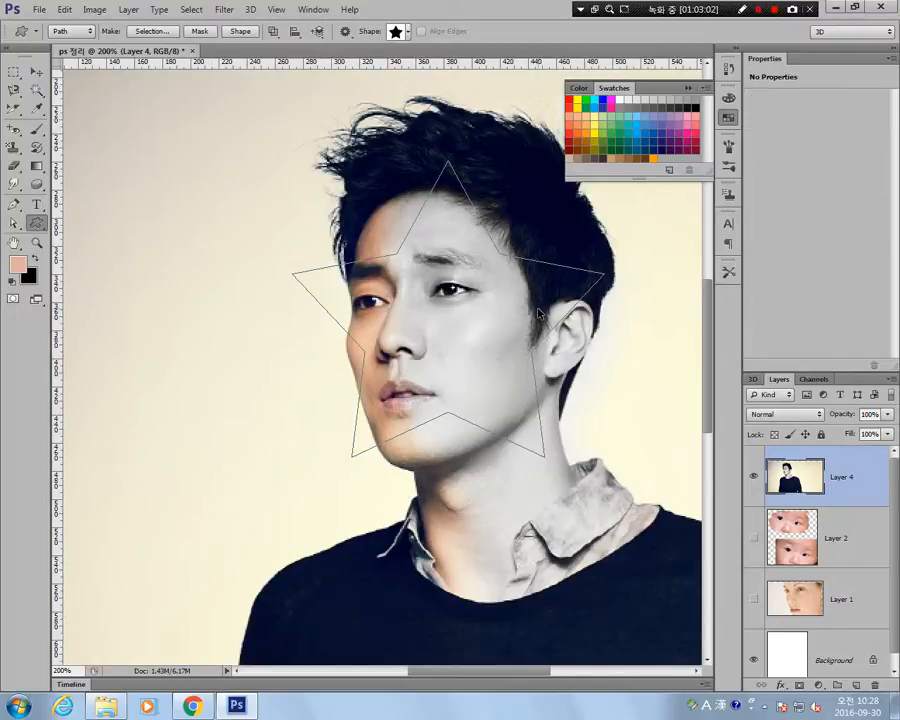
key("ctrl+z")
key("ctrl+alt+z")
key("ctrl+alt+z")
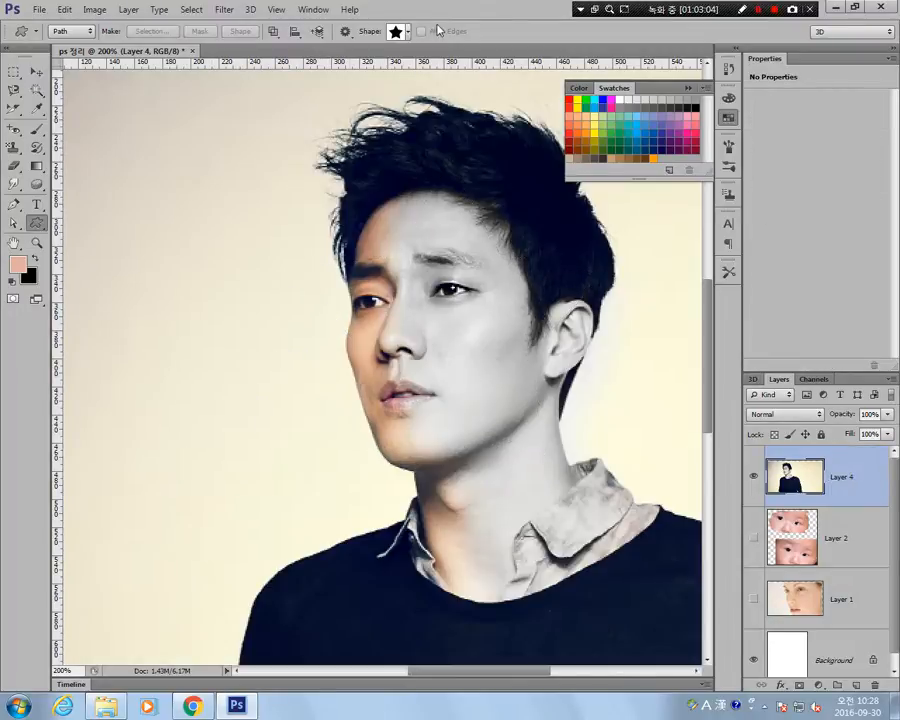
Draw a solid 10-point star custom shape path over the face and try it as a vector mask on Layer 4.
left_click(408, 31)
double_click(340, 102)
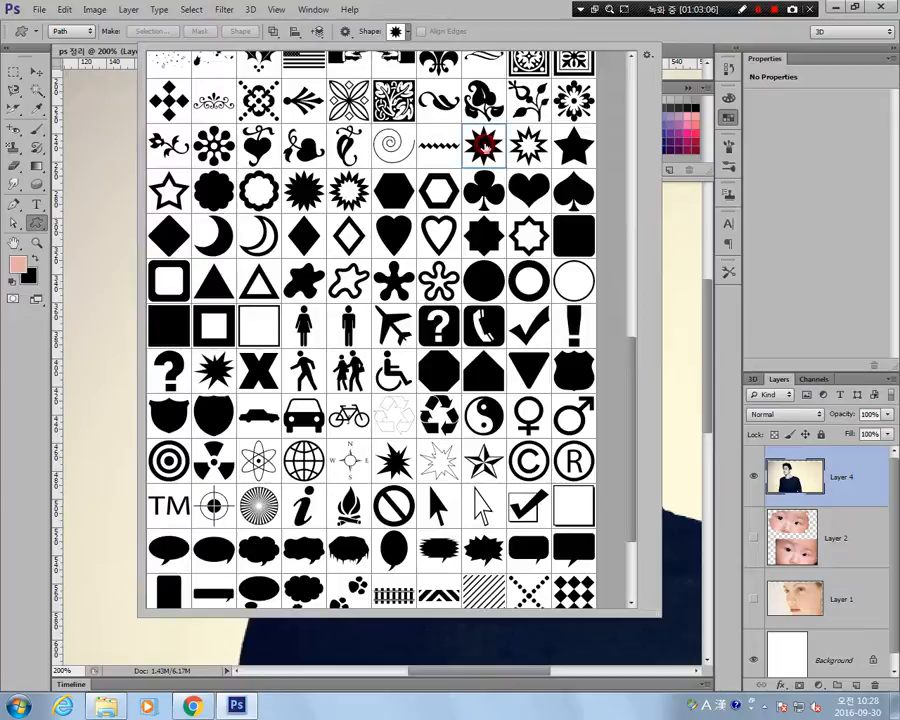
left_click_drag(333, 180, 628, 490)
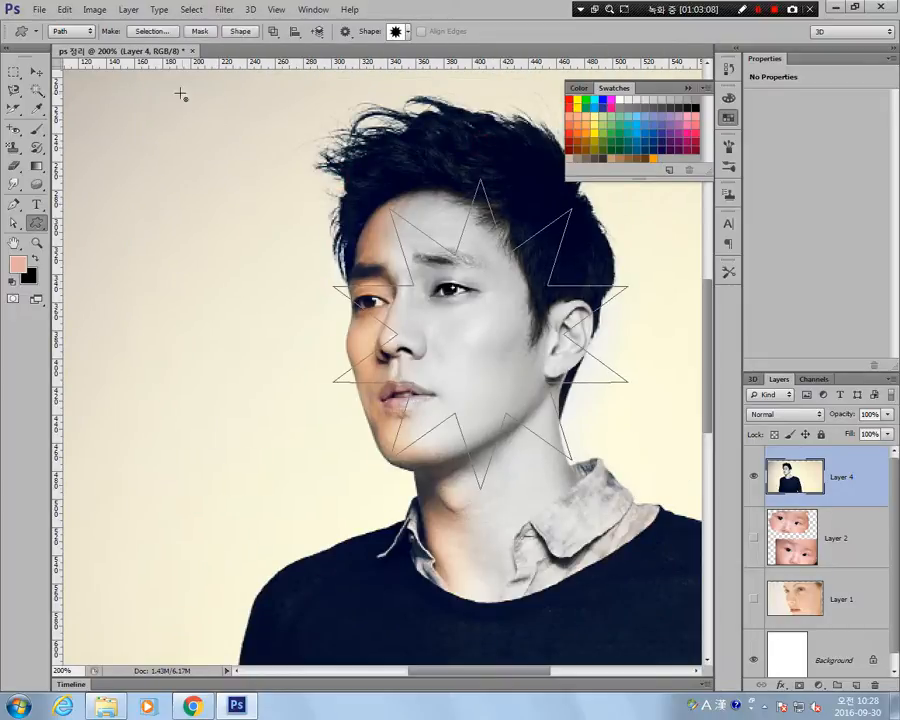
left_click(203, 32)
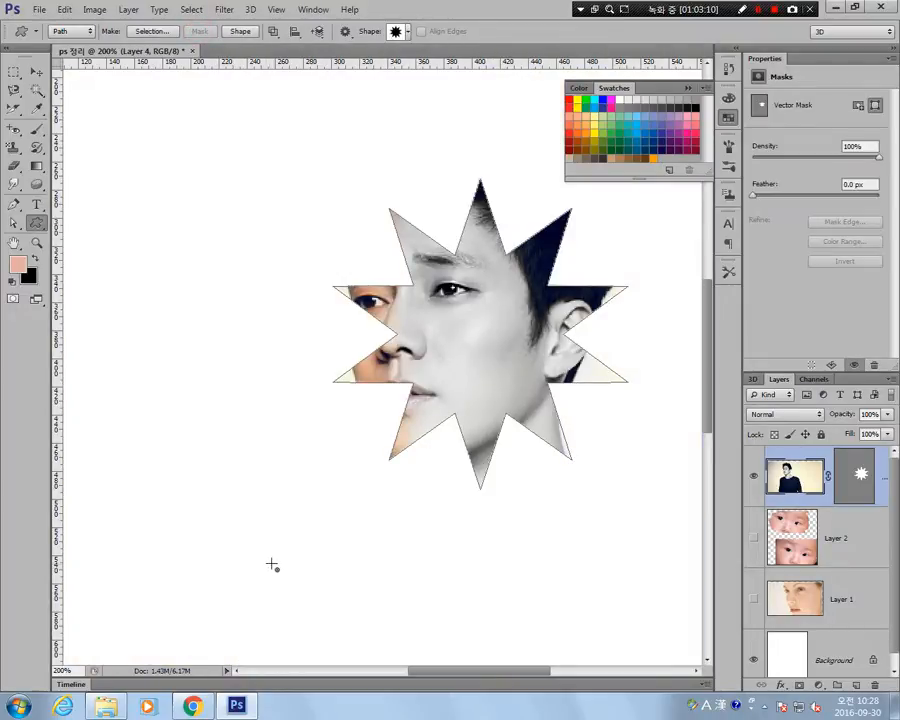
key("ctrl+z")
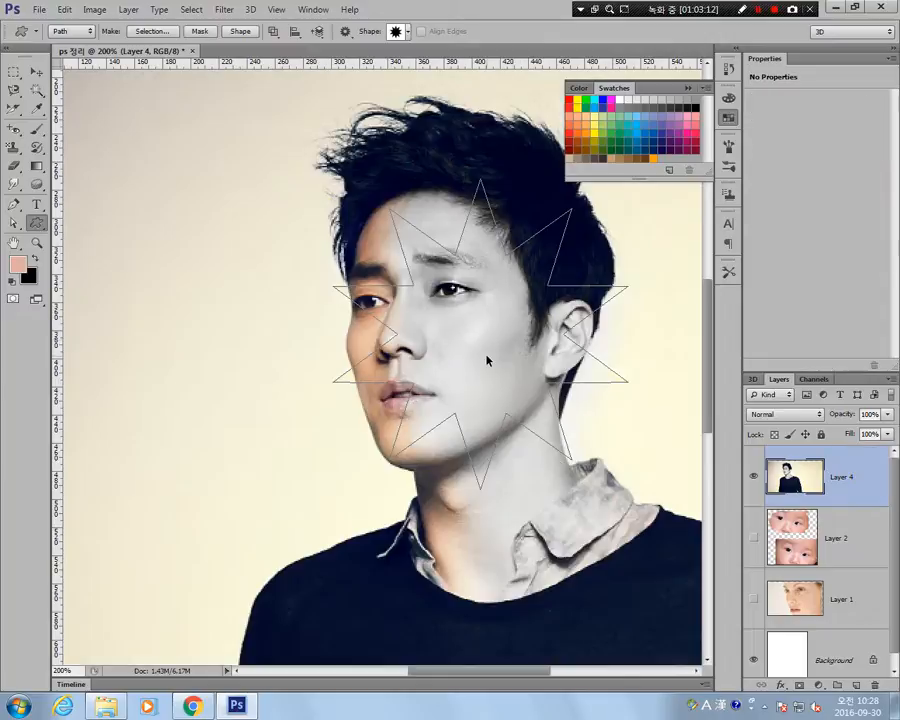
Compare the options of the Pen tool and the Custom Shape tool, including the Pen tool's drawing modes.
left_click(16, 205)
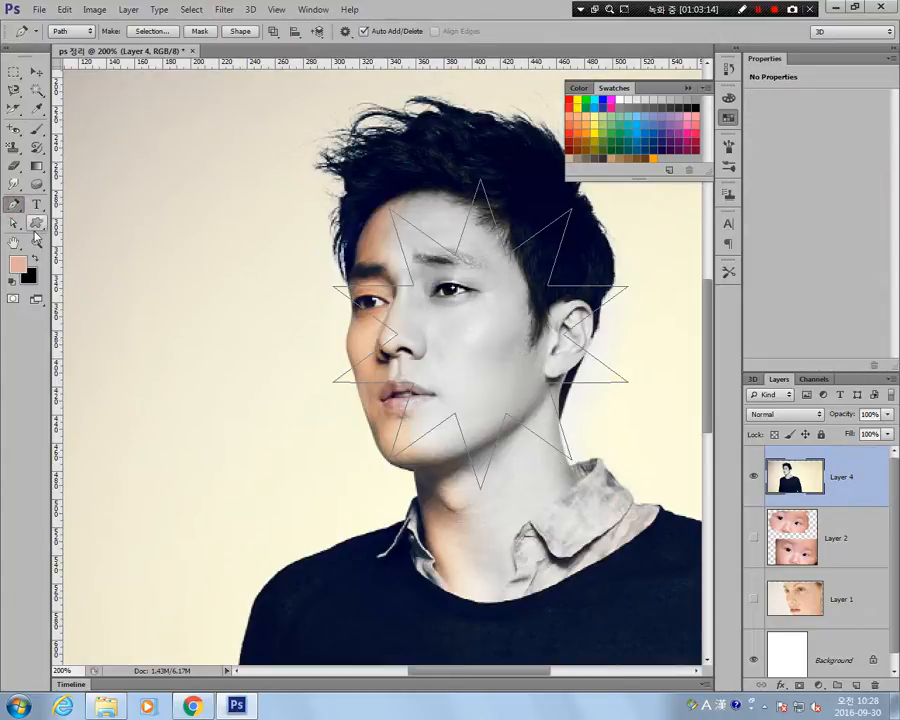
left_click(36, 224)
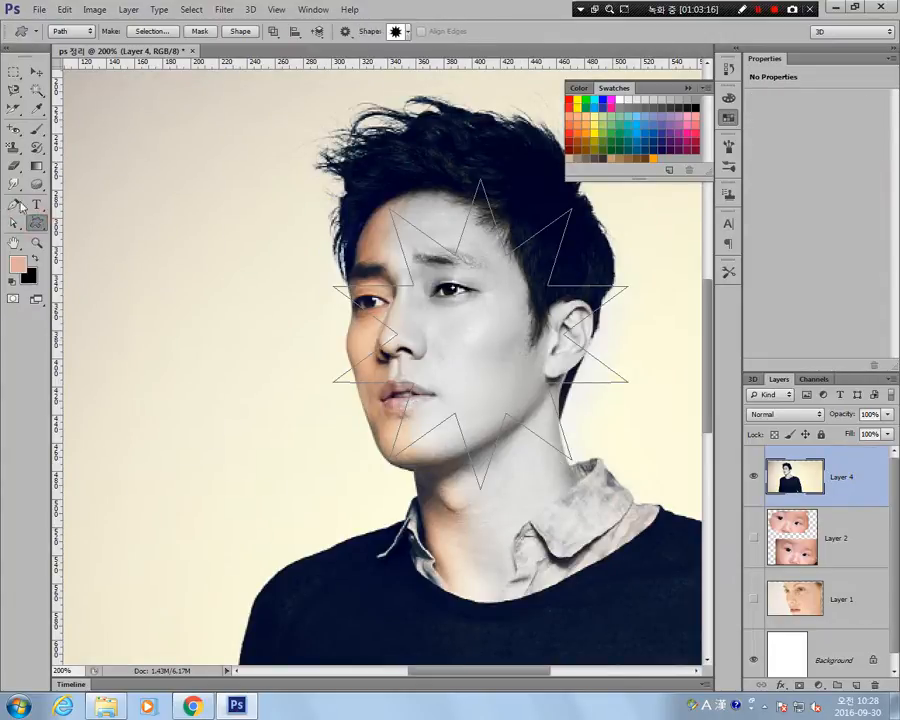
left_click(16, 206)
left_click(37, 224)
left_click(16, 206)
left_click(37, 225)
left_click(15, 207)
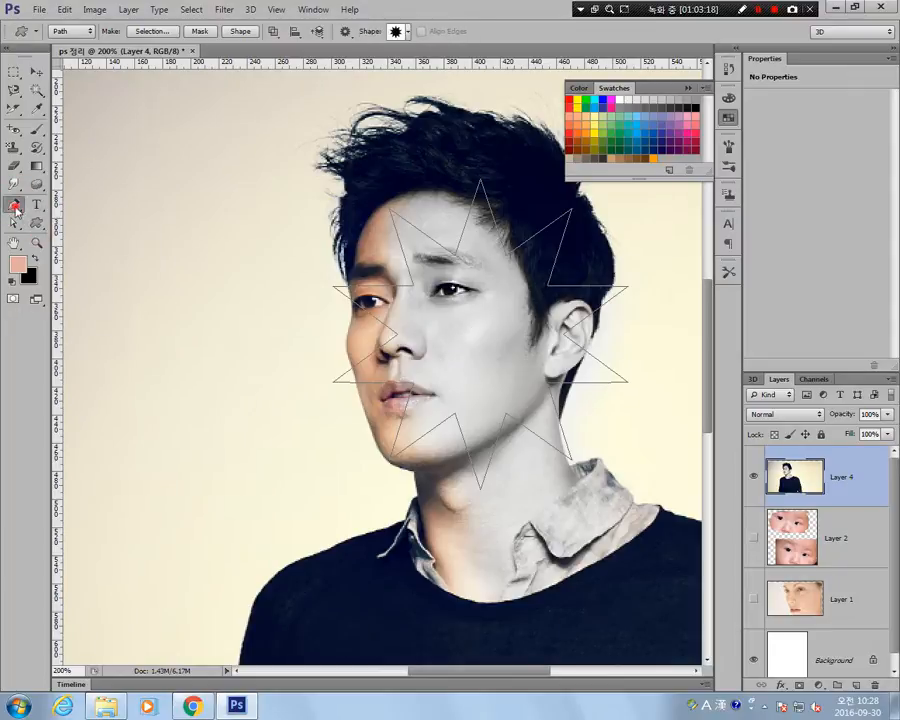
left_click(37, 224)
left_click(16, 206)
left_click(84, 33)
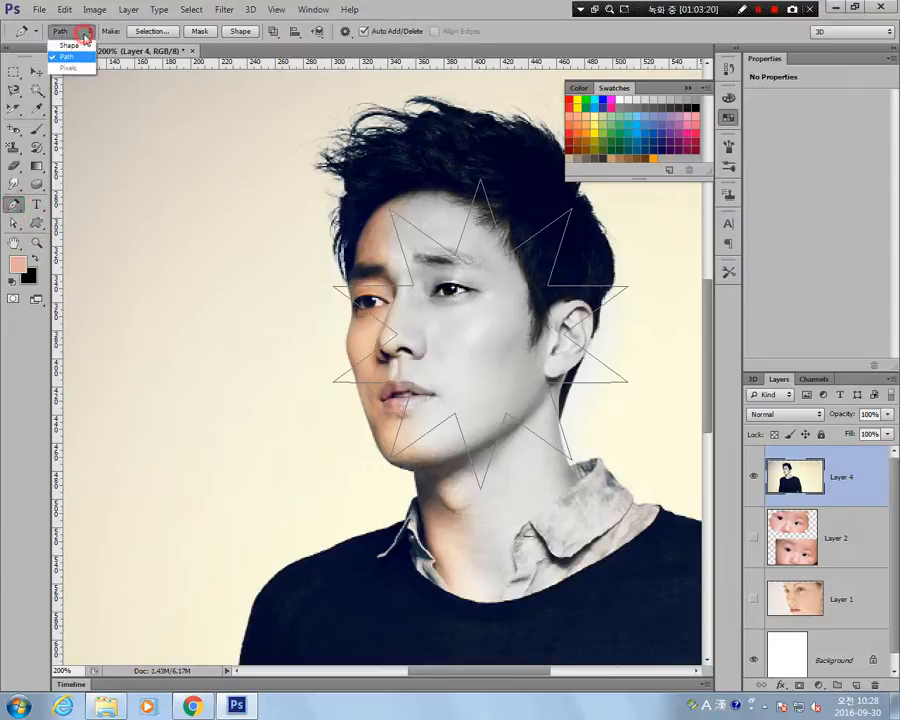
left_click(36, 225)
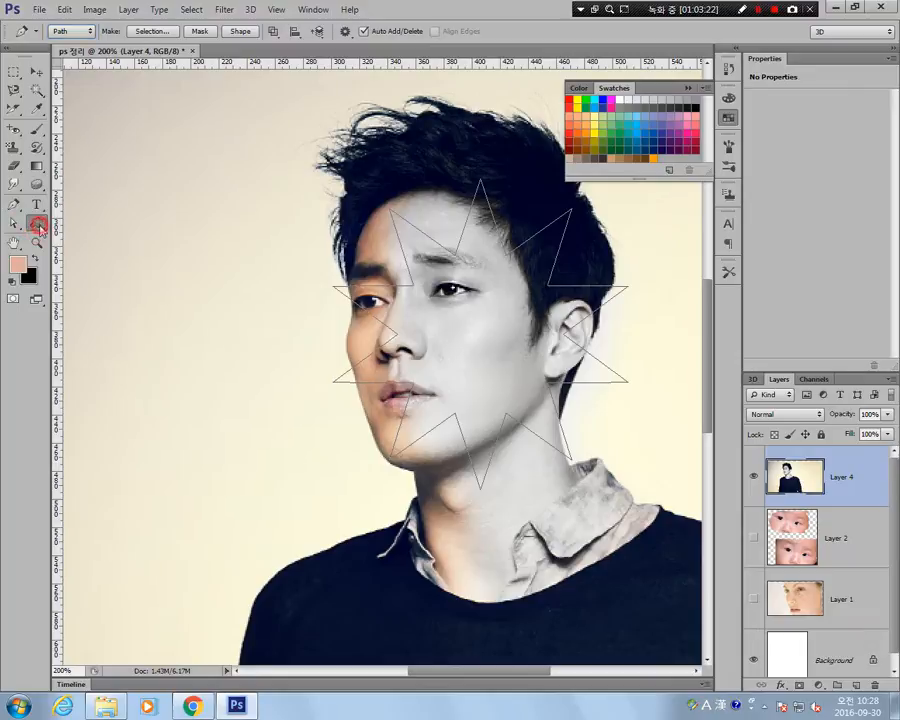
Set the Custom Shape tool to Pixels mode and draw a large and a smaller salmon 10-point star on the background beside the face.
left_click(72, 31)
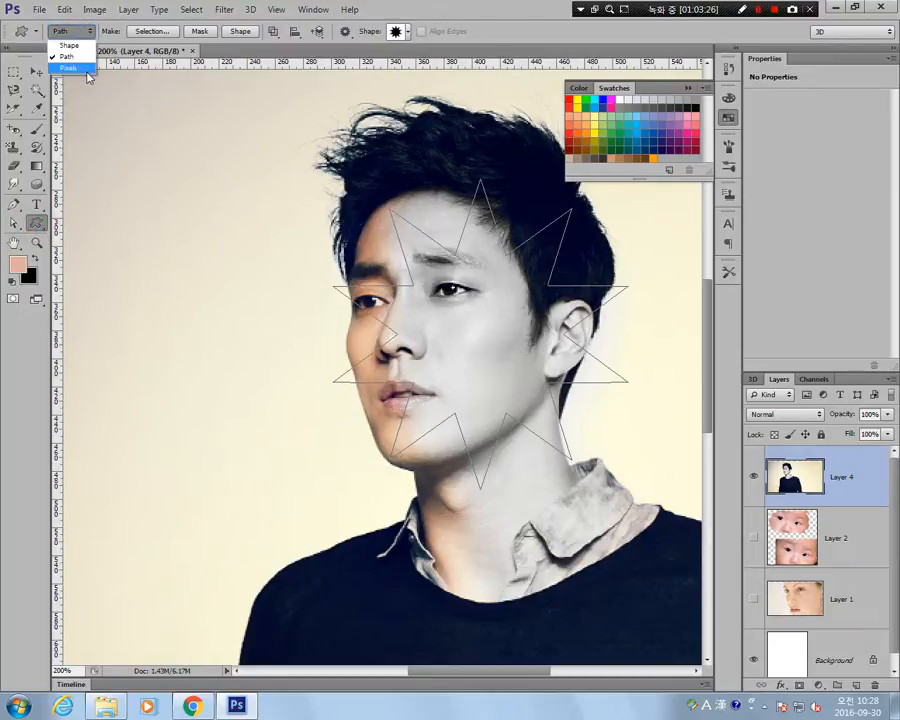
left_click(70, 68)
left_click_drag(121, 241, 355, 518)
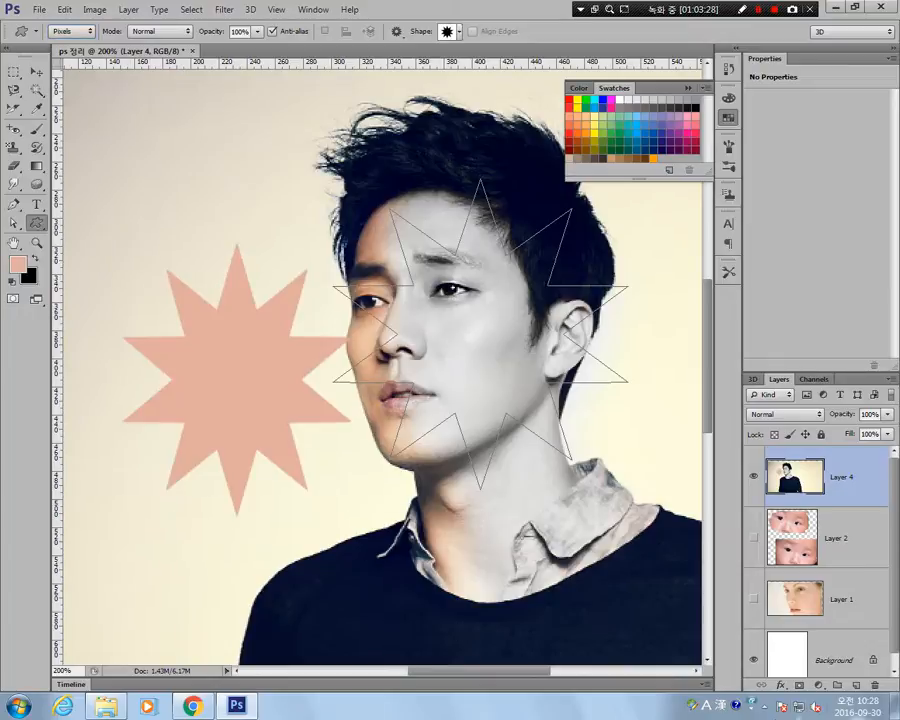
left_click_drag(147, 171, 276, 355)
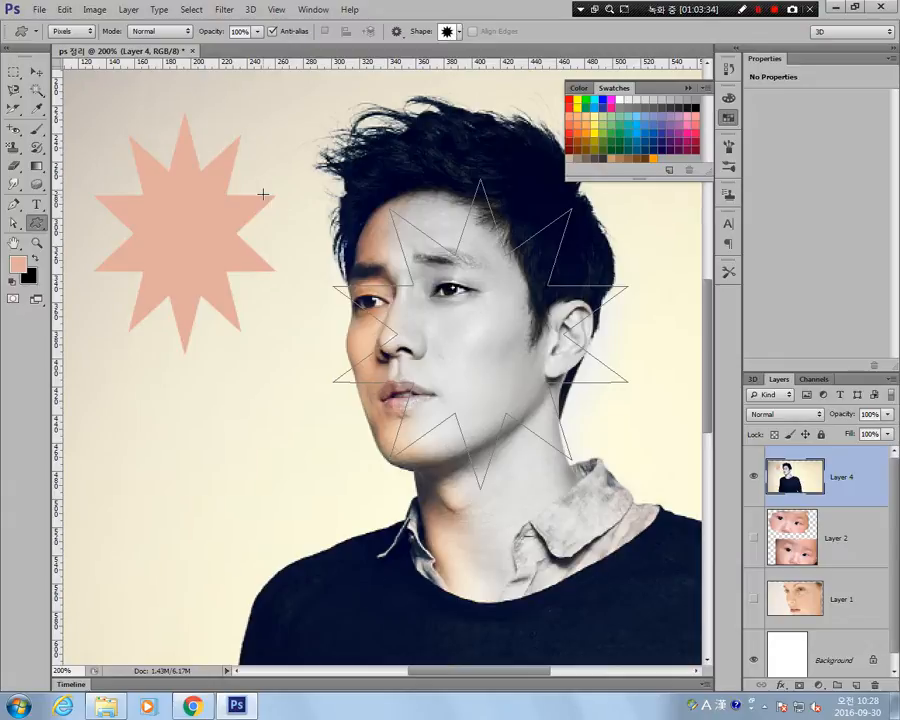
left_click_drag(85, 381, 225, 553)
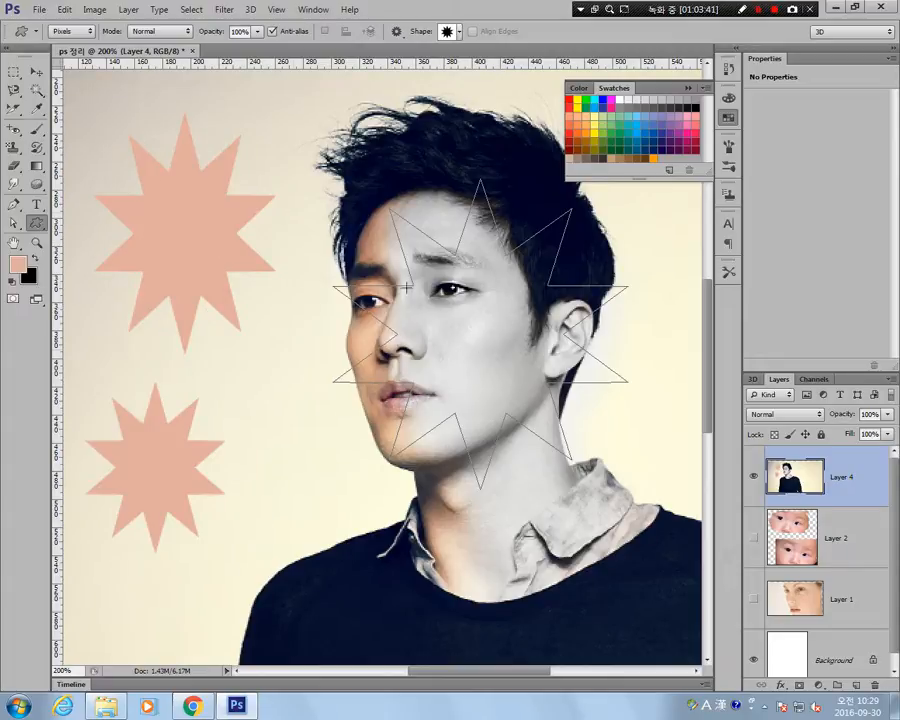
Pan around the portrait and the painted stars with the Hand tool and its temporary use from another tool.
left_click(14, 243)
left_click_drag(456, 550, 612, 304)
left_click_drag(374, 230, 314, 253)
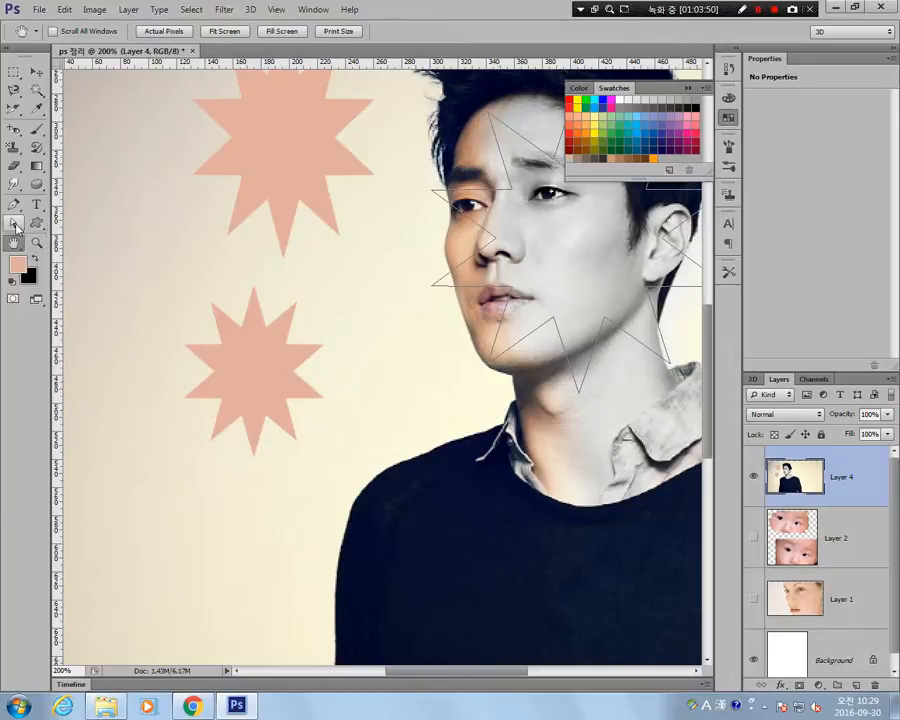
key("a")
key("space")
left_click_drag(530, 465, 419, 297)
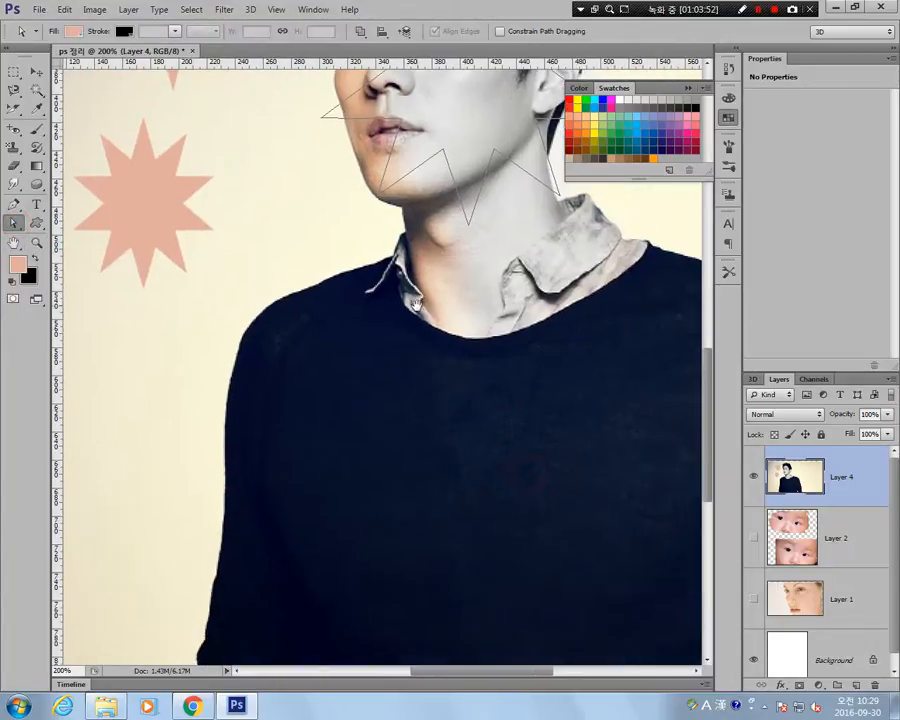
left_click_drag(278, 237, 334, 499)
left_click_drag(489, 412, 338, 346)
left_click_drag(263, 255, 372, 258)
Zoom in and out around the face and stars with the Zoom tool, between 100% and 300%, ending at 200%.
left_click(37, 242)
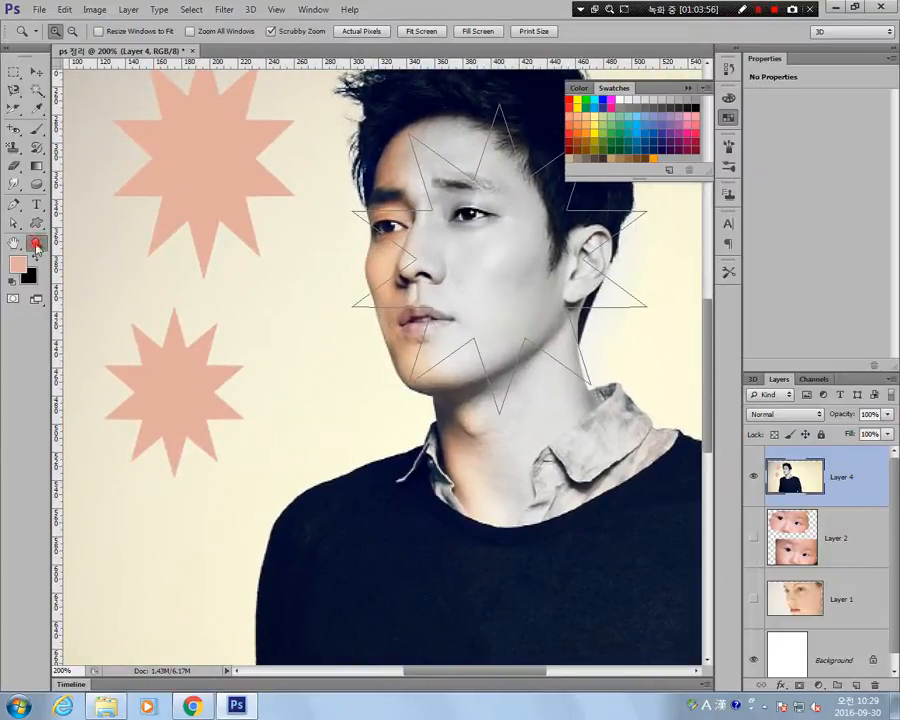
left_click(408, 348)
left_click(412, 354)
left_click(330, 366, "alt")
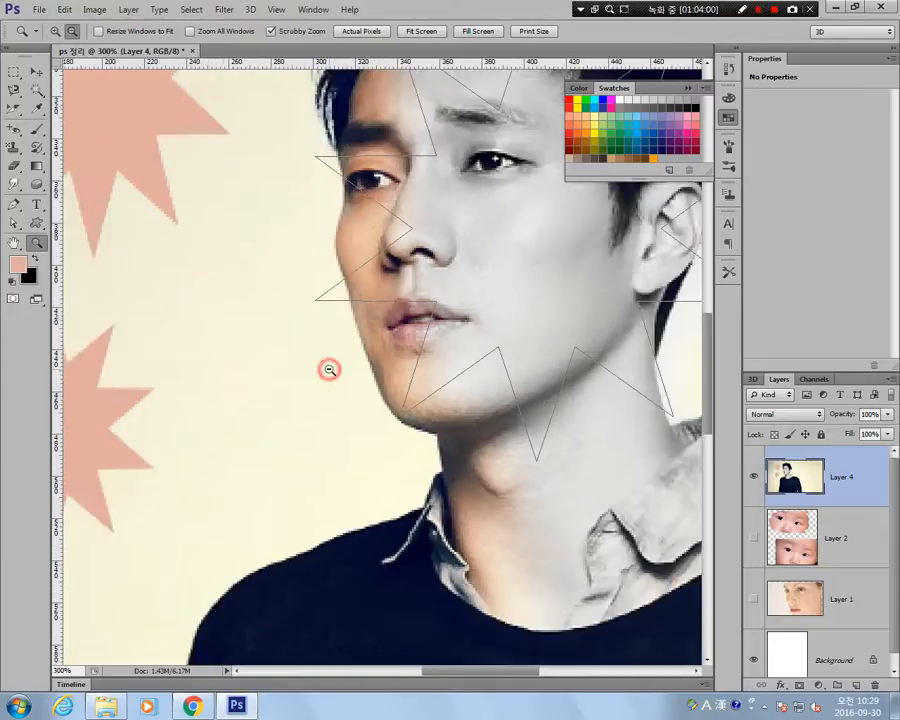
left_click(328, 366, "alt")
left_click(325, 367, "alt")
left_click(323, 368, "alt")
left_click(370, 374)
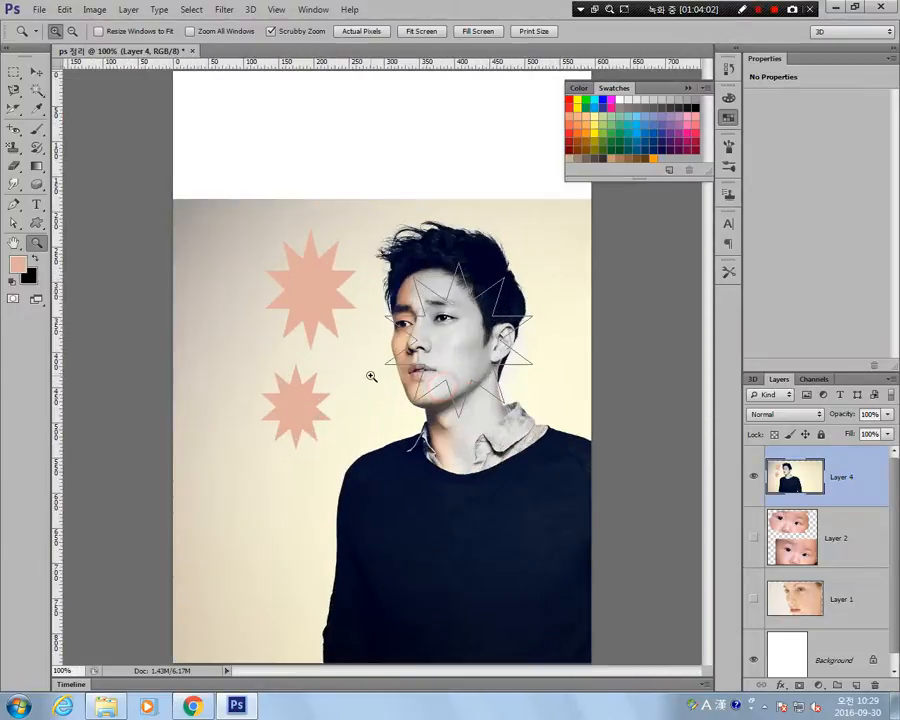
left_click(370, 374)
left_click(370, 374)
left_click(369, 373, "alt")
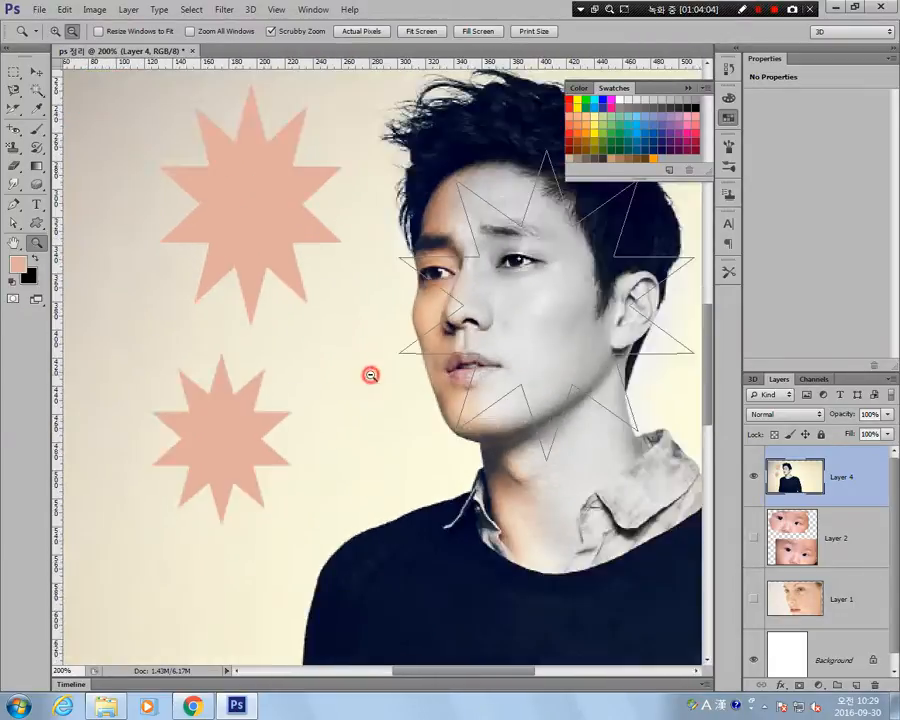
left_click(370, 373, "alt")
left_click(370, 373, "alt")
left_click(386, 342)
left_click(386, 342)
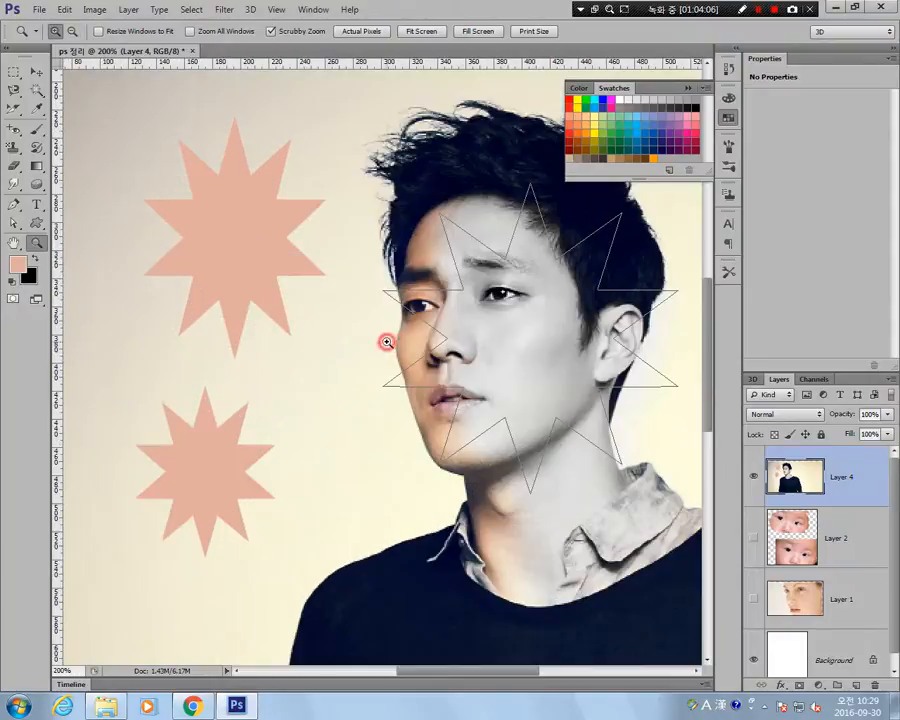
left_click_drag(426, 427, 392, 418)
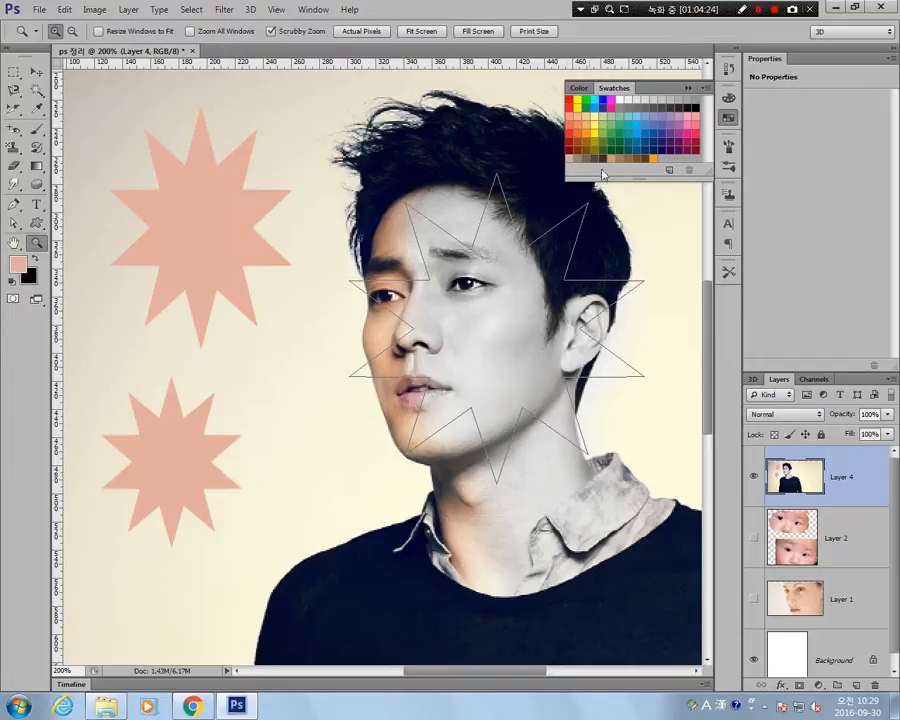
Paint a straight diagonal light blue stroke across the large star with the 25 px soft Brush.
left_click(642, 118)
left_click(36, 128)
left_click(105, 183)
left_click(281, 372, "shift")
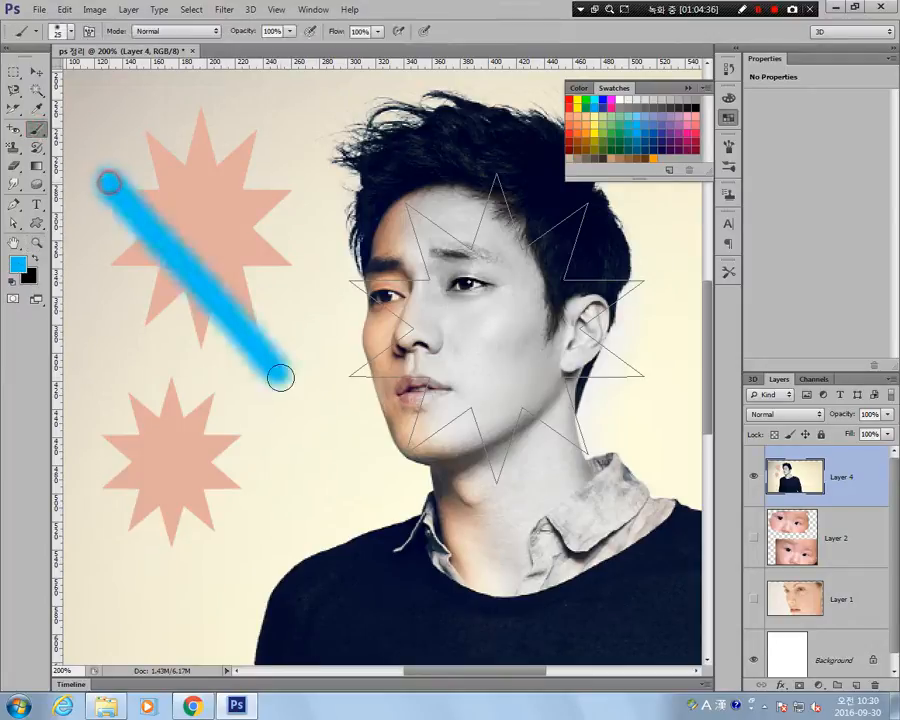
Paint a straight green stroke and a straight dark blue stroke across the large star, using swatch colours.
left_click(617, 118)
left_click(226, 160)
left_click(150, 408, "shift")
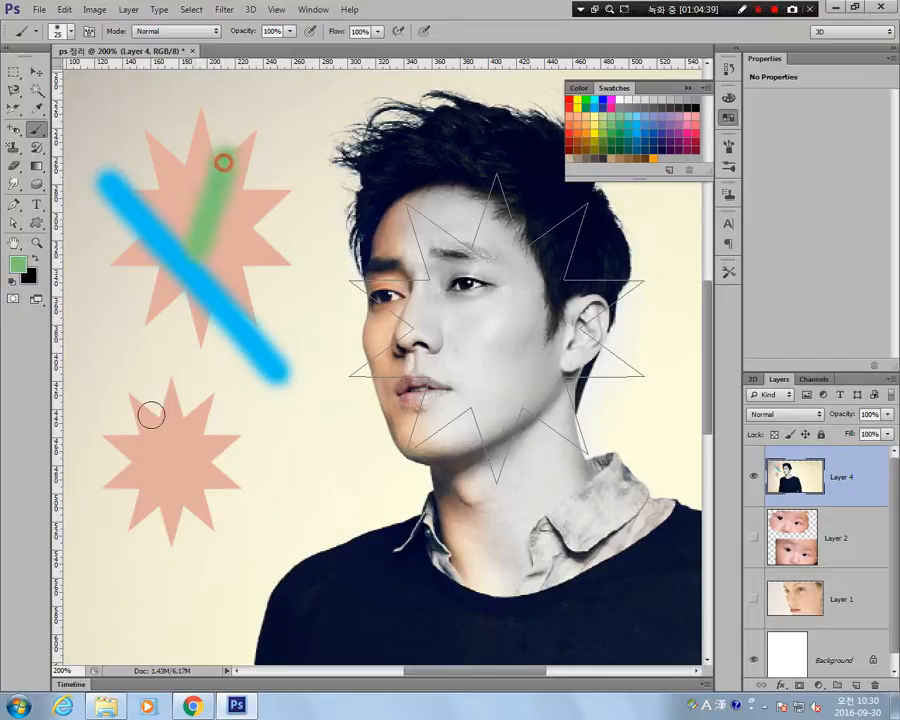
left_click(648, 130)
left_click(181, 161)
left_click(300, 404, "shift")
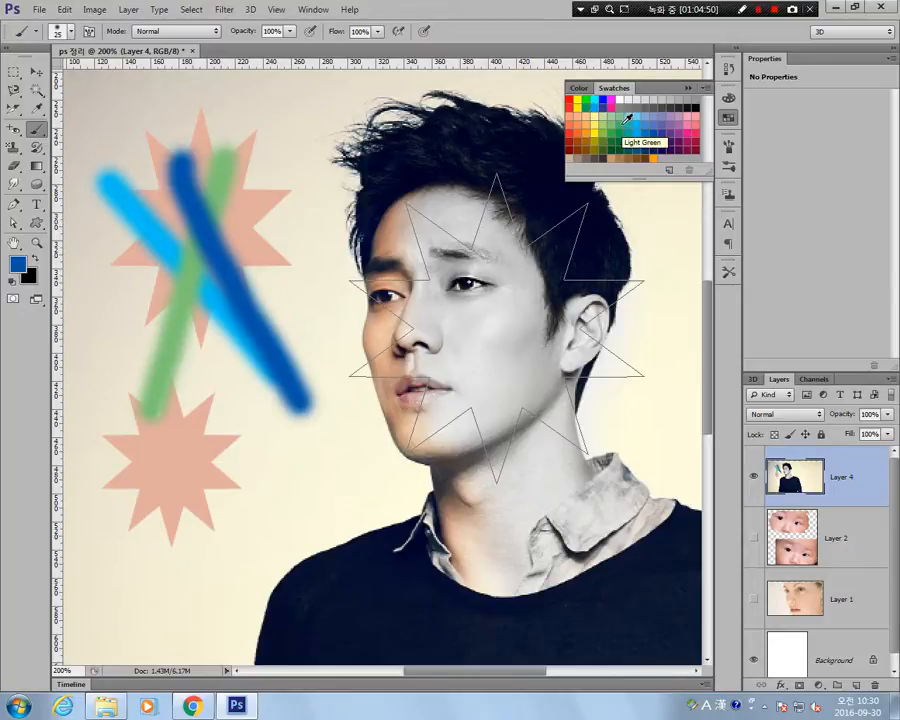
Swap the foreground and background colours back and forth, and try yellow, purple and light blue swatches as the background colour.
left_click(32, 260)
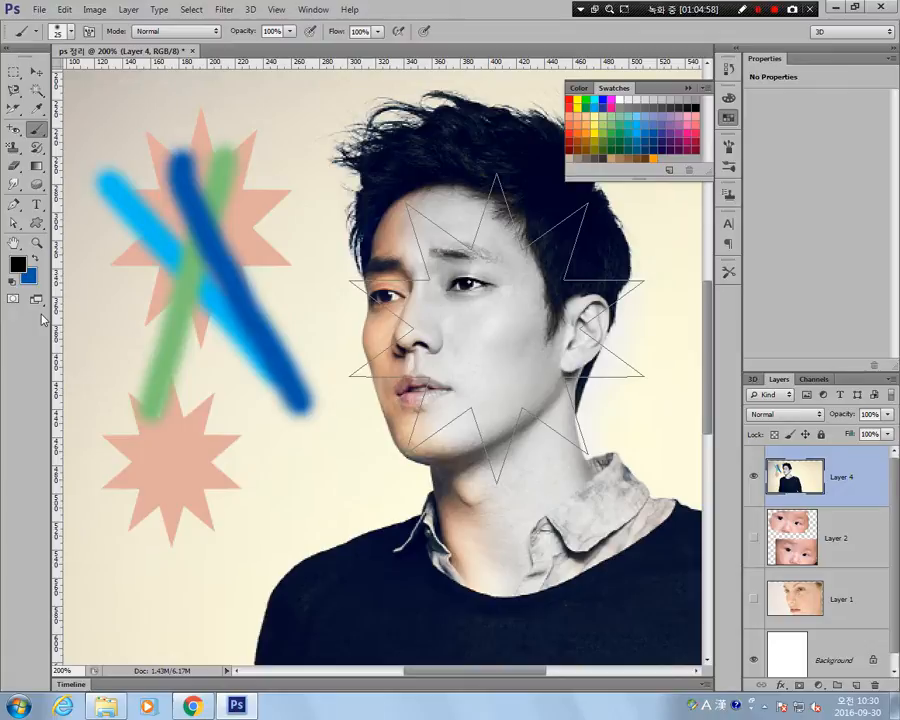
left_click(33, 260)
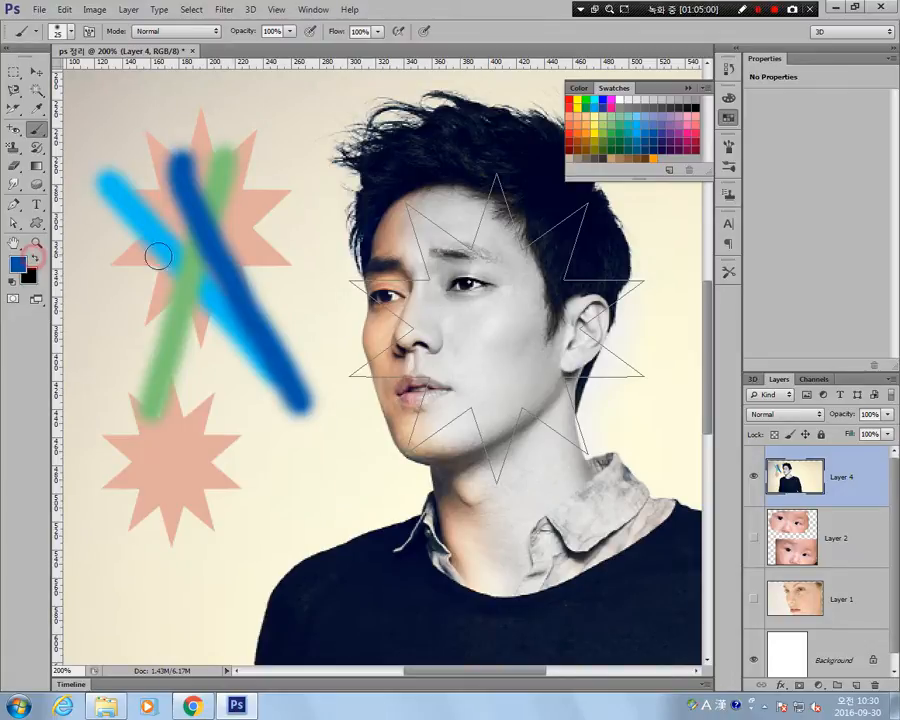
left_click(621, 126, "ctrl")
double_click(621, 126)
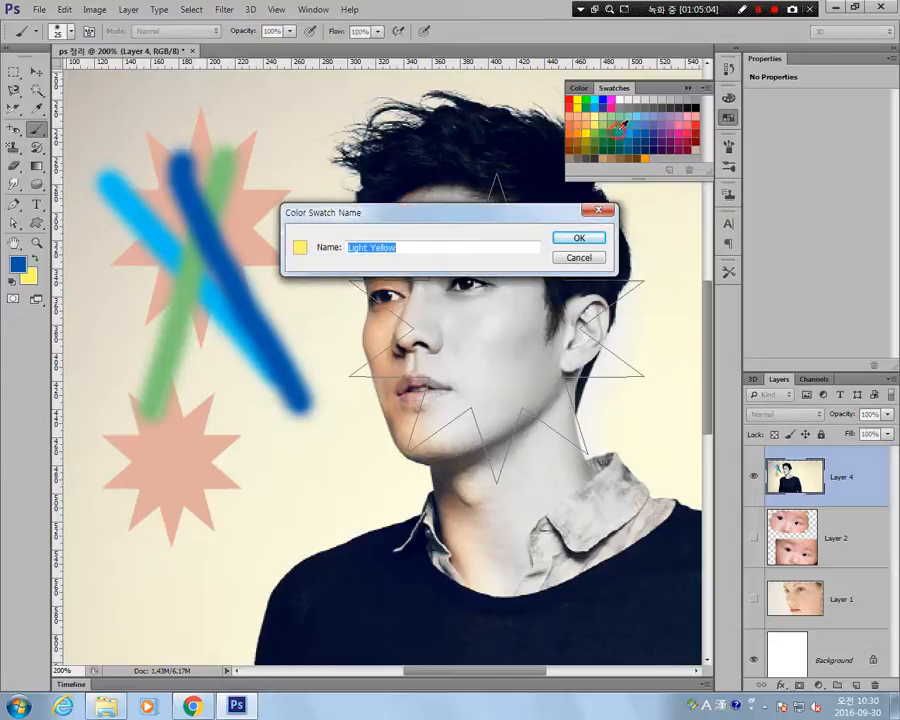
key("Escape")
left_click(642, 121, "ctrl")
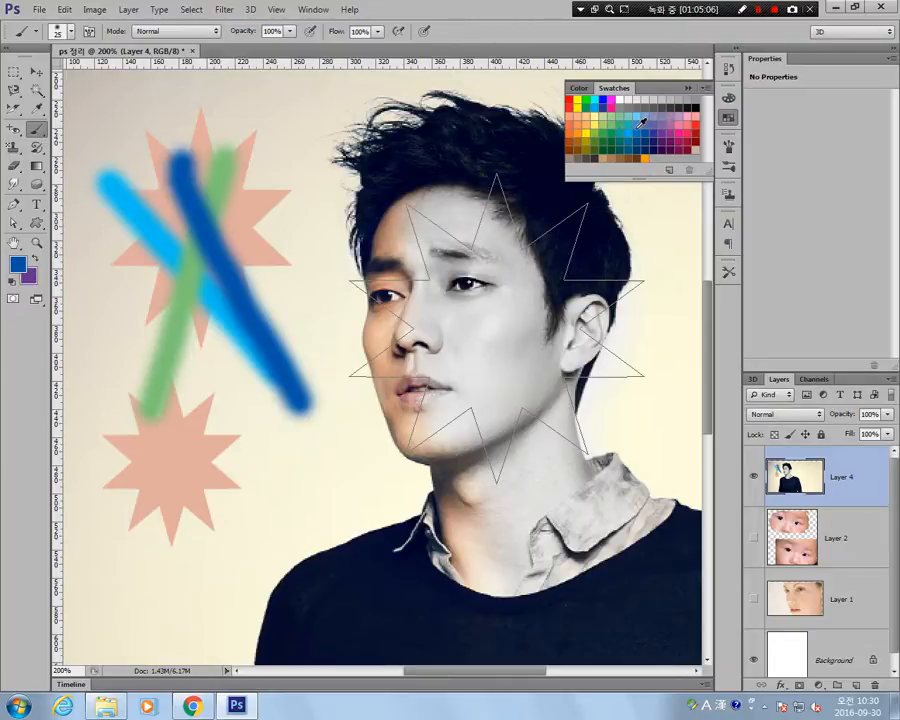
left_click(635, 124, "ctrl")
left_click(632, 117, "ctrl")
left_click(614, 127)
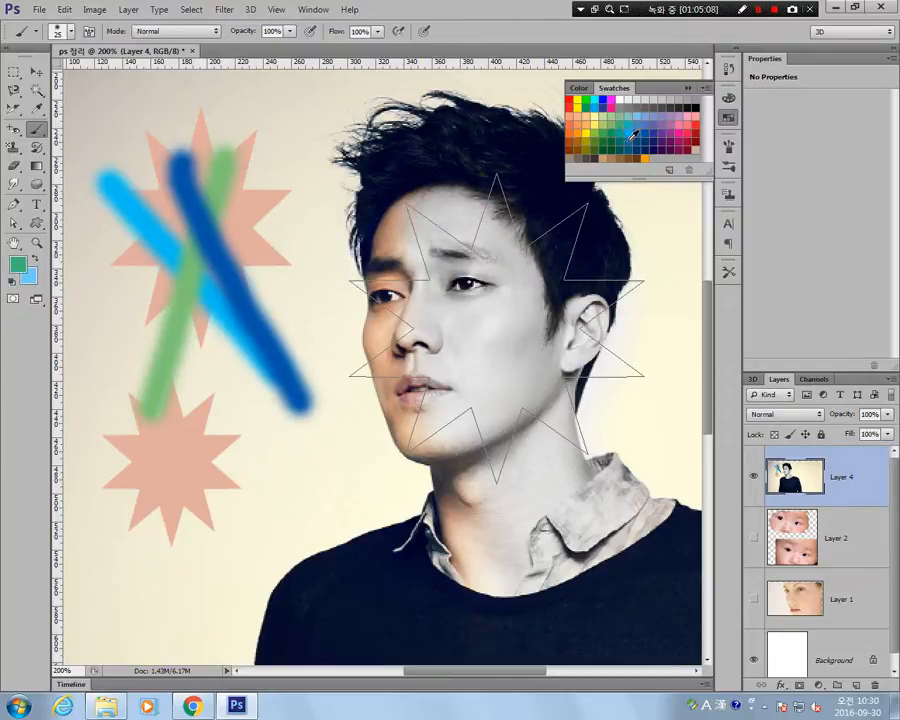
Choose swatches to get a pink foreground colour and a green background colour.
left_click(633, 134)
left_click(660, 130)
left_click(680, 140)
left_click(677, 141, "ctrl")
left_click(628, 139, "ctrl")
left_click(609, 131, "ctrl")
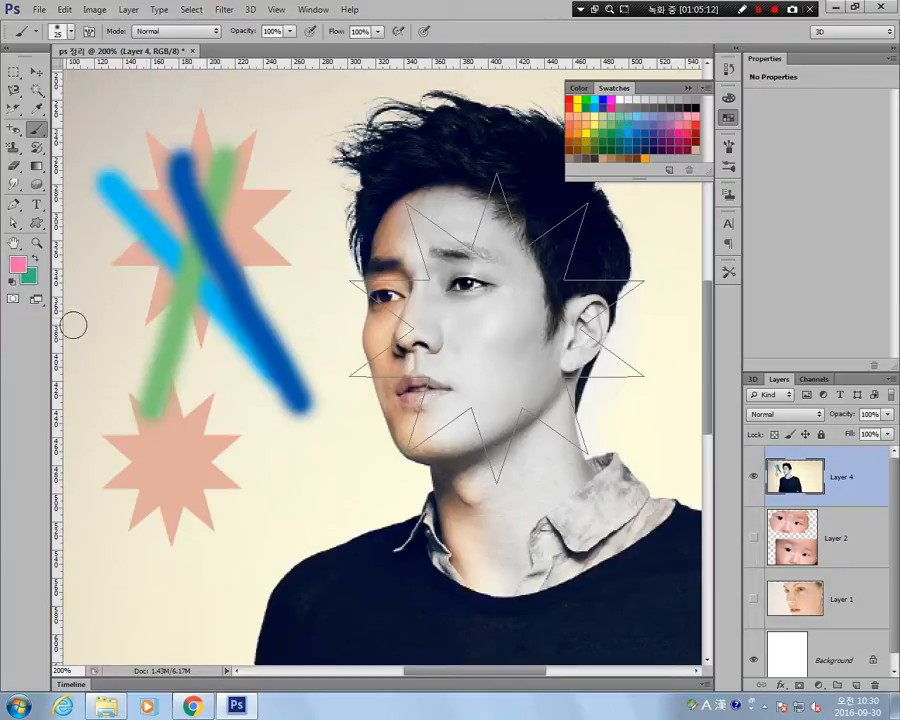
Swap the foreground and background colours repeatedly, and restore the default black foreground and white background.
left_click(35, 256)
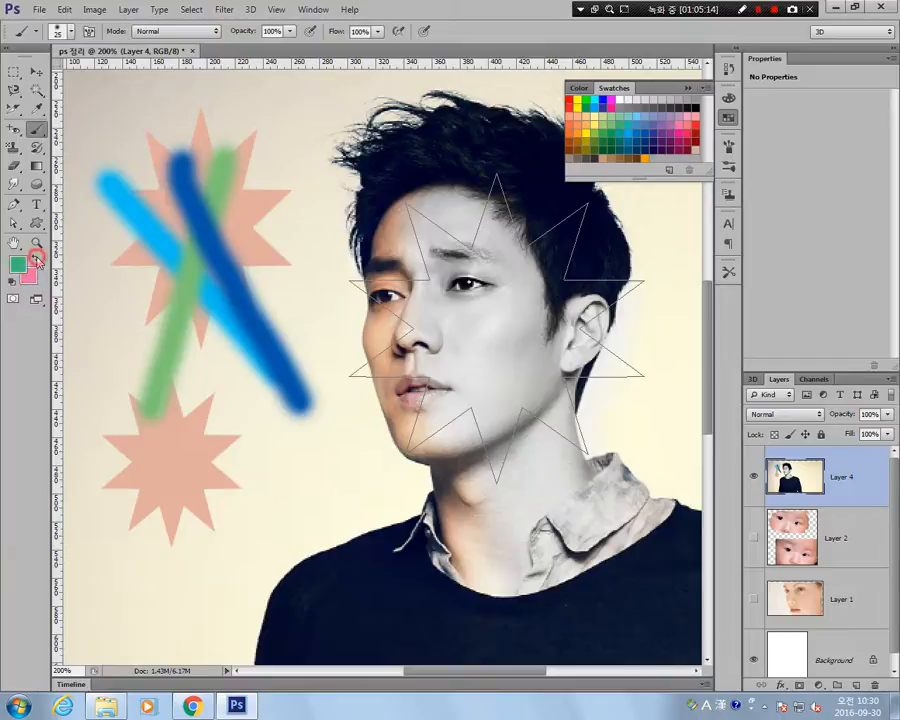
left_click(35, 256)
left_click(35, 256)
left_click(36, 257)
left_click(37, 258)
left_click(36, 257)
left_click(36, 257)
left_click(36, 257)
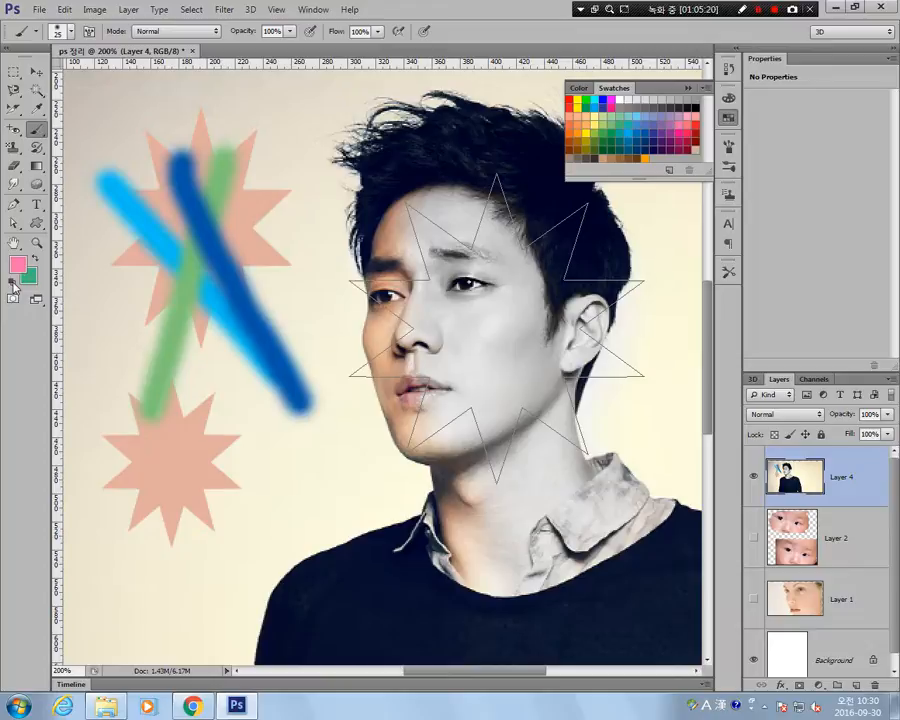
left_click(12, 285)
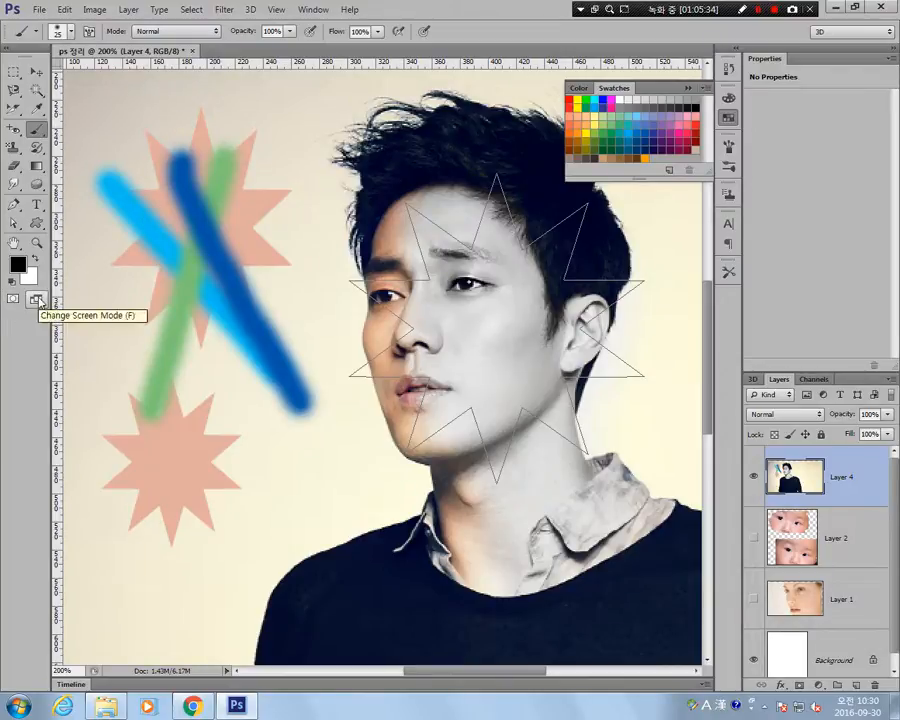
Cycle through the full screen modes and return to the standard screen mode.
key("f")
key("f")
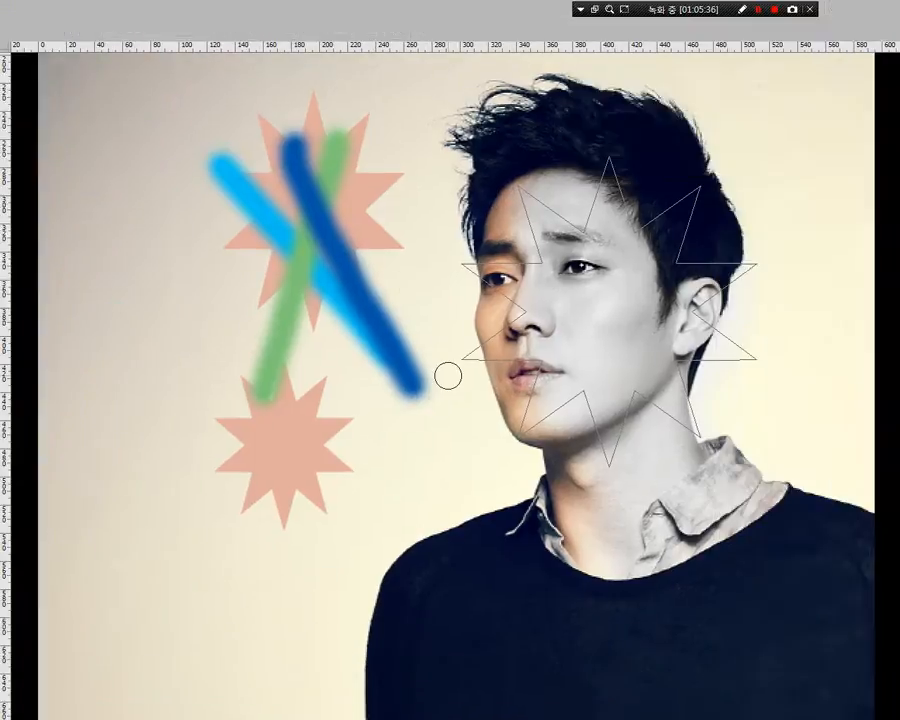
key("f")
key("f")
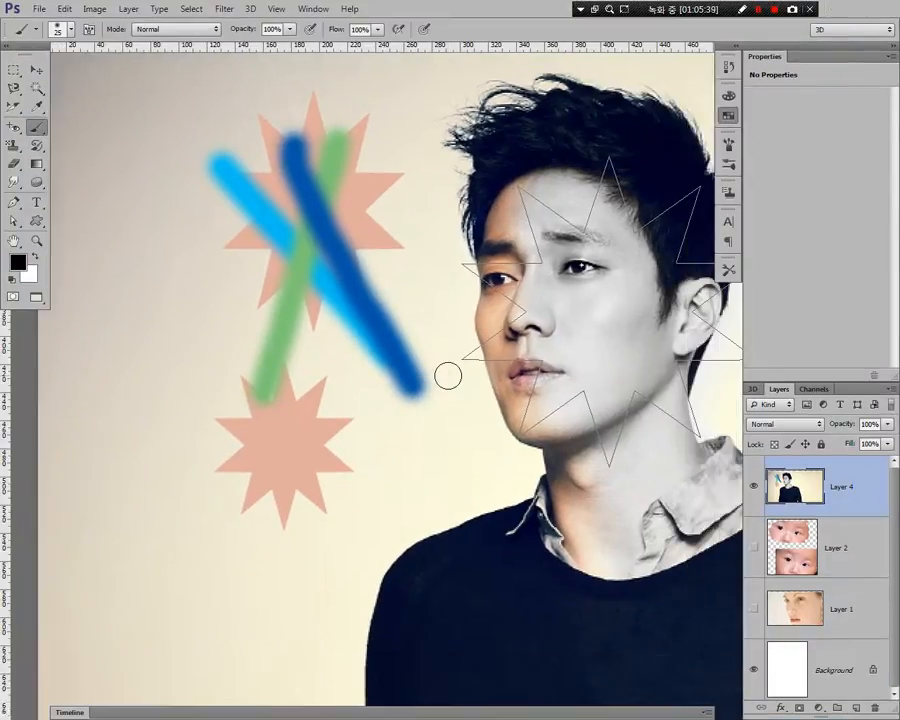
key("f")
key("f")
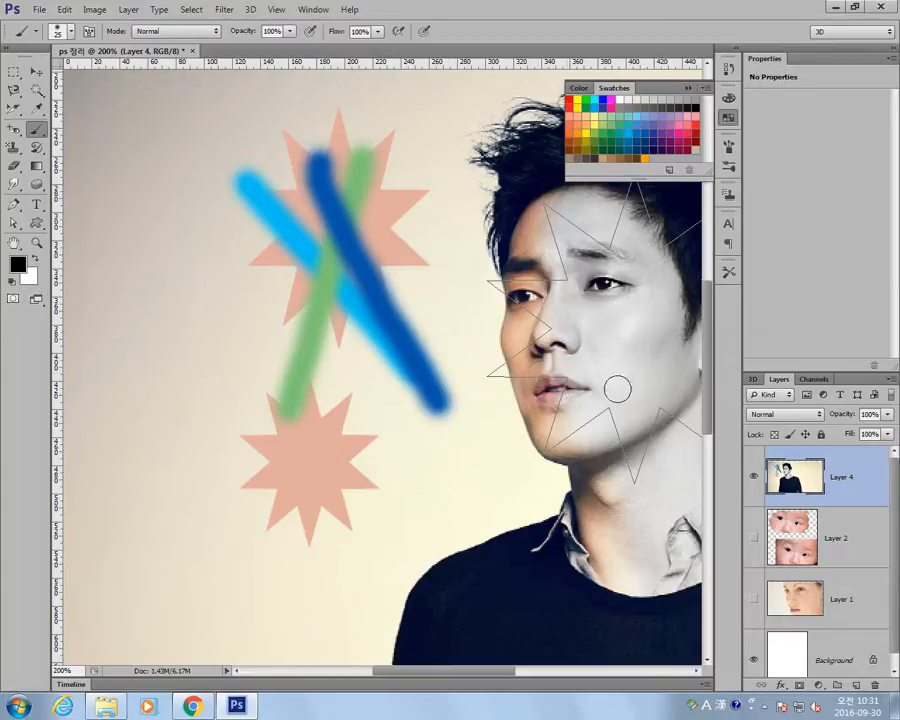
Make a rectangular selection around the strokes, stars, face and upper sweater at 100% view, and show it as a Quick Mask.
key("z")
left_click(479, 422, "alt")
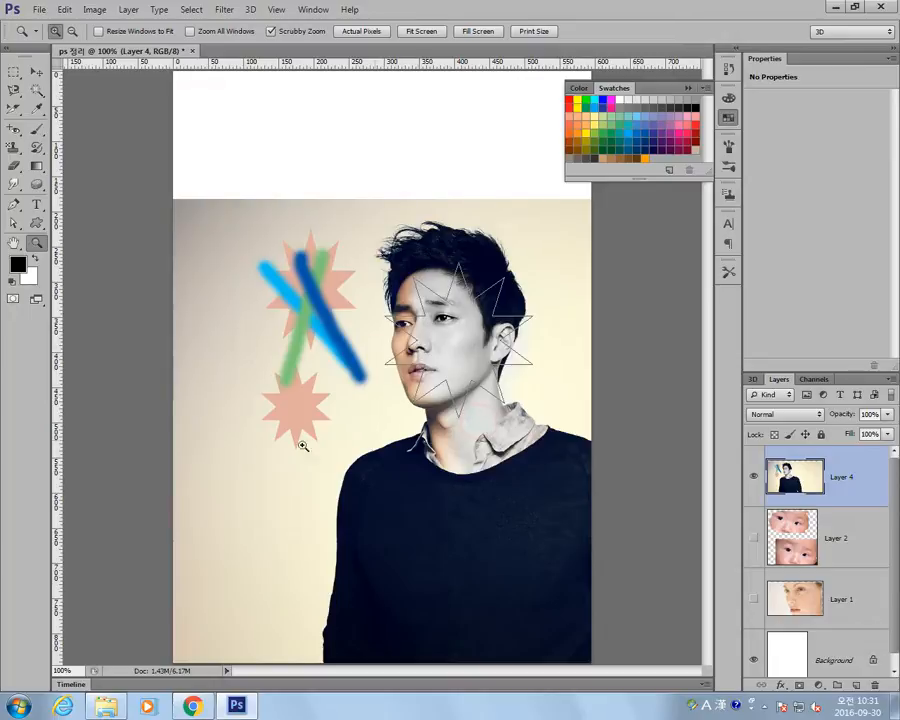
key("m")
left_click_drag(258, 248, 558, 528)
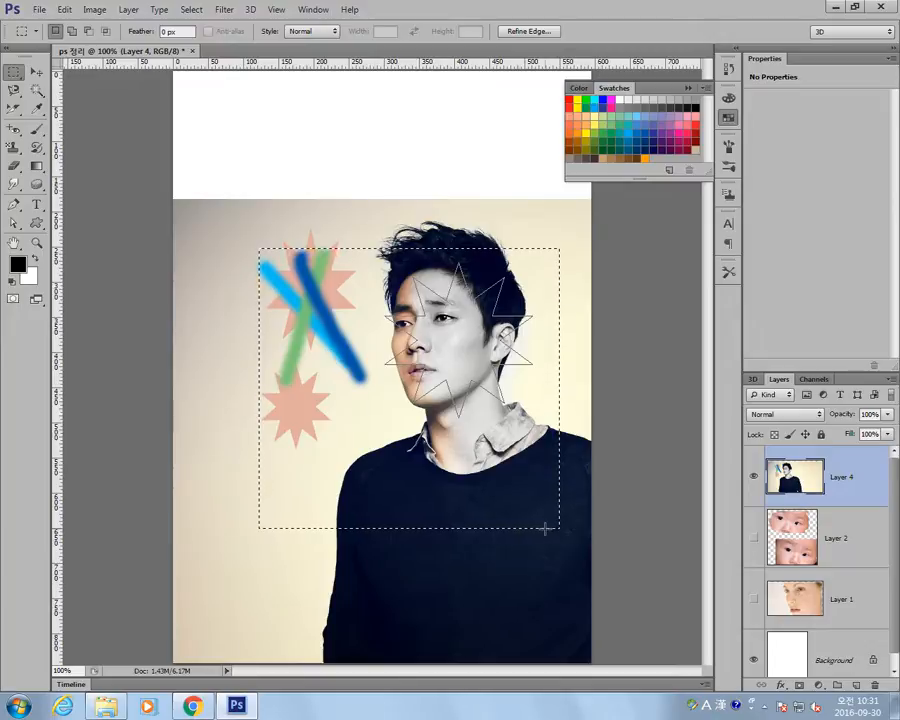
left_click(13, 299)
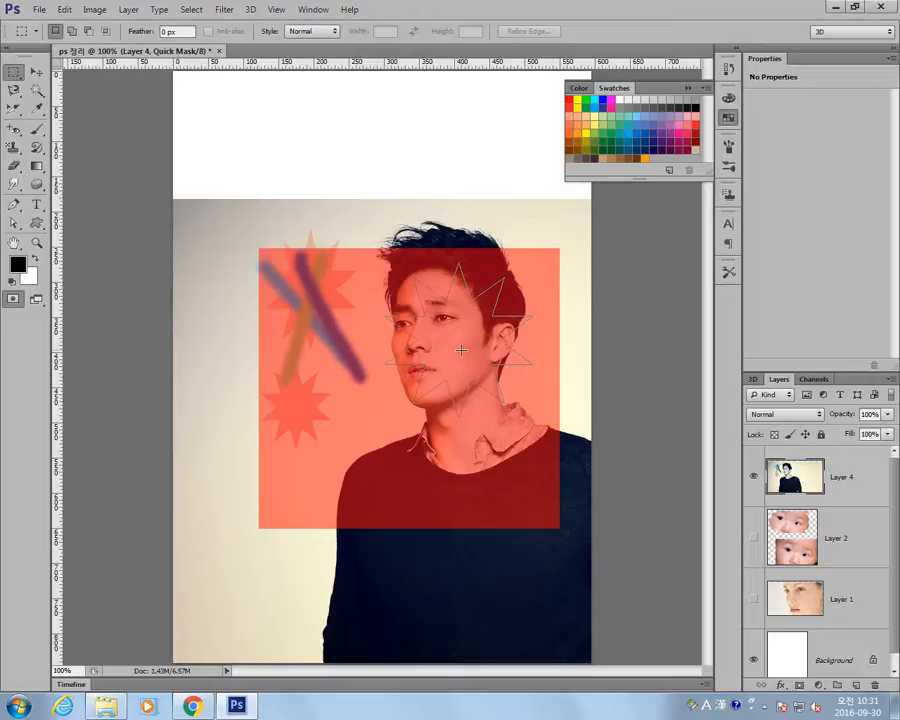
Extend the Quick Mask with black Brush strokes above the hair and across the sweater, and convert it to a selection.
left_click(35, 132)
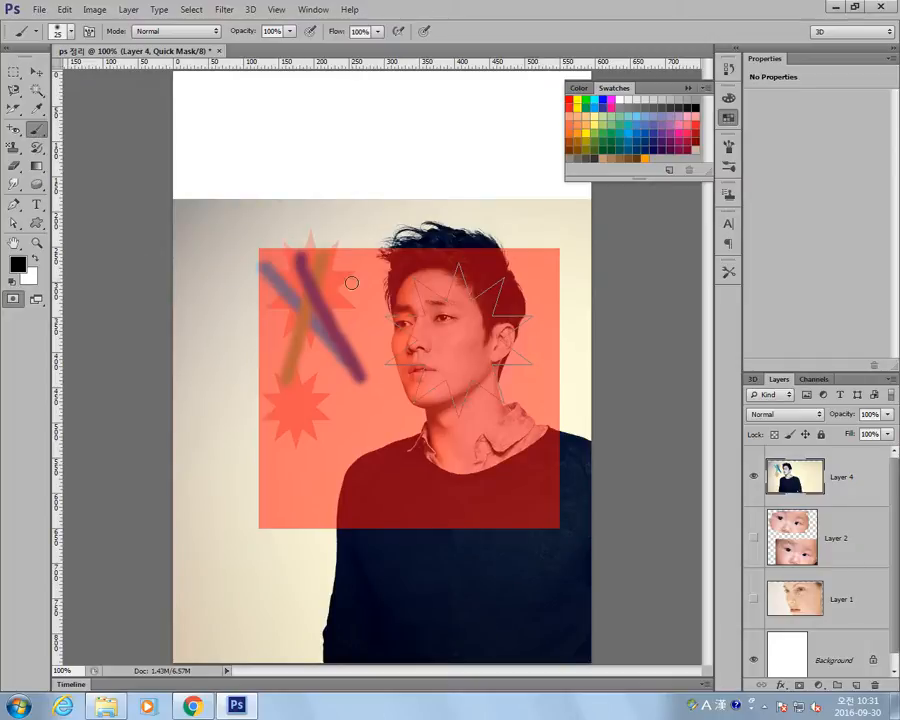
mouse_move(325, 213)
left_mouse_down()
mouse_move(336, 310)
mouse_move(326, 286)
mouse_move(340, 222)
mouse_move(354, 211)
mouse_move(409, 233)
mouse_move(470, 225)
mouse_move(512, 240)
mouse_move(524, 298)
left_mouse_up()
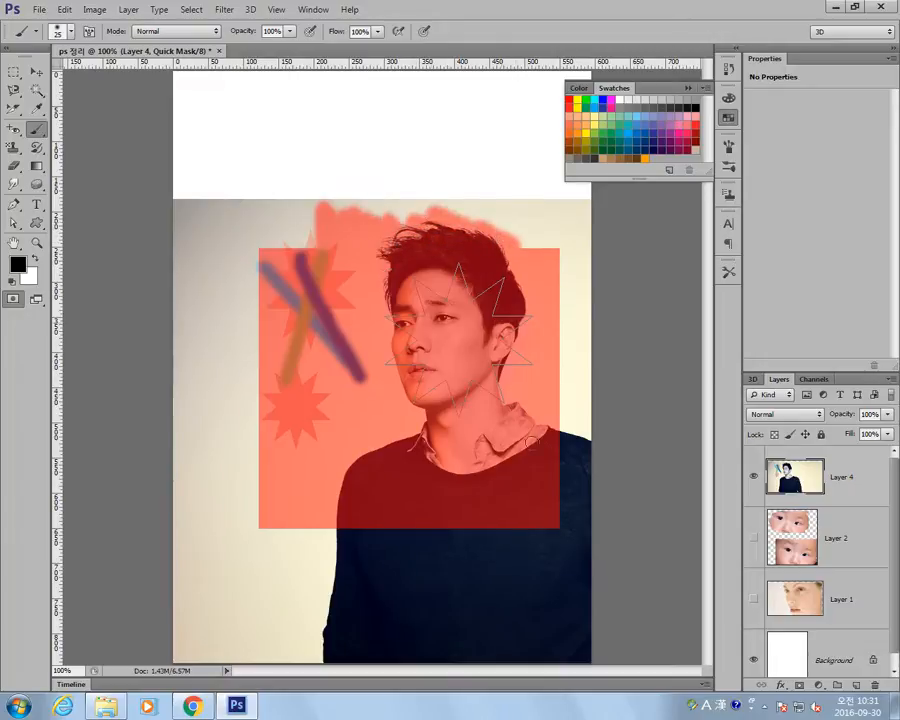
mouse_move(531, 441)
left_mouse_down()
mouse_move(586, 485)
mouse_move(606, 447)
mouse_move(544, 429)
mouse_move(542, 445)
mouse_move(494, 481)
mouse_move(624, 473)
mouse_move(655, 514)
mouse_move(617, 535)
mouse_move(492, 533)
mouse_move(504, 537)
mouse_move(457, 554)
mouse_move(479, 570)
mouse_move(617, 577)
left_mouse_up()
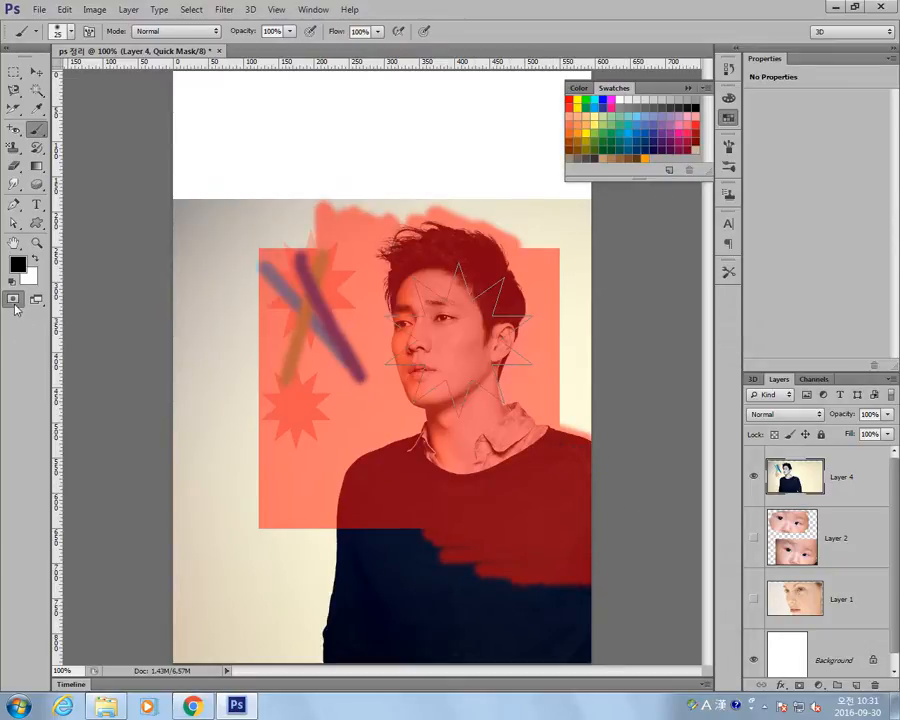
left_click(13, 299)
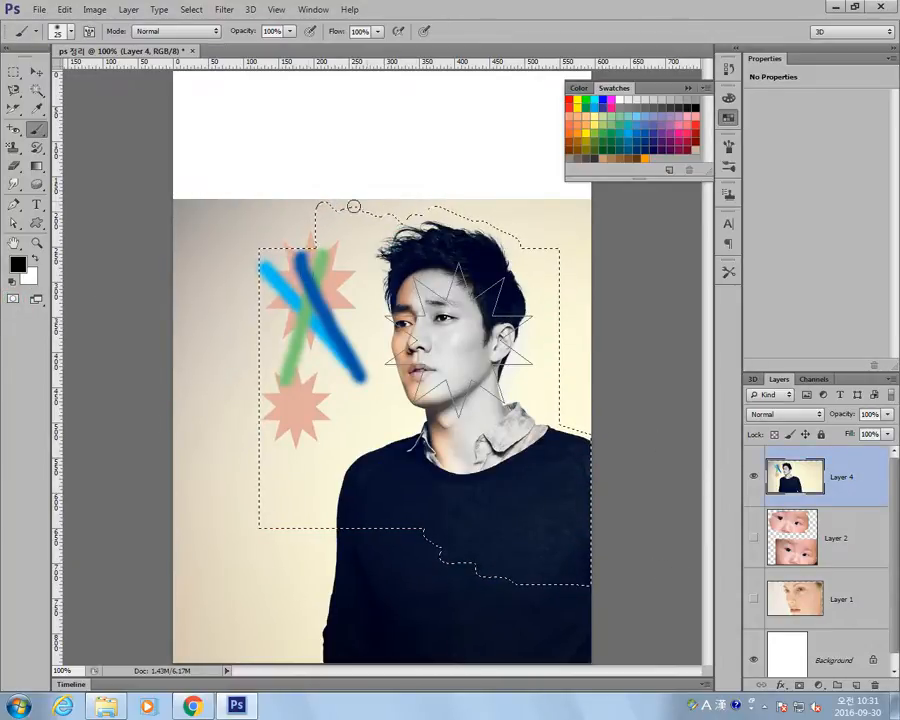
Reopen the Quick Mask, erase it over the hair, large star and part of the face with white Brush strokes, and convert it to a selection.
left_click(12, 299)
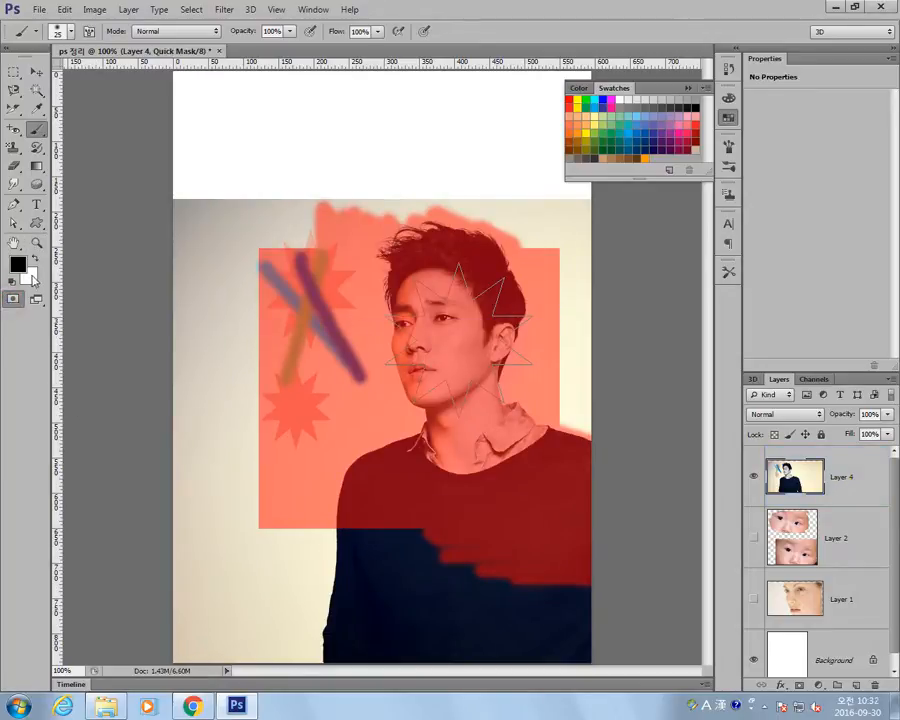
left_click(37, 261)
left_click_drag(450, 214, 318, 212)
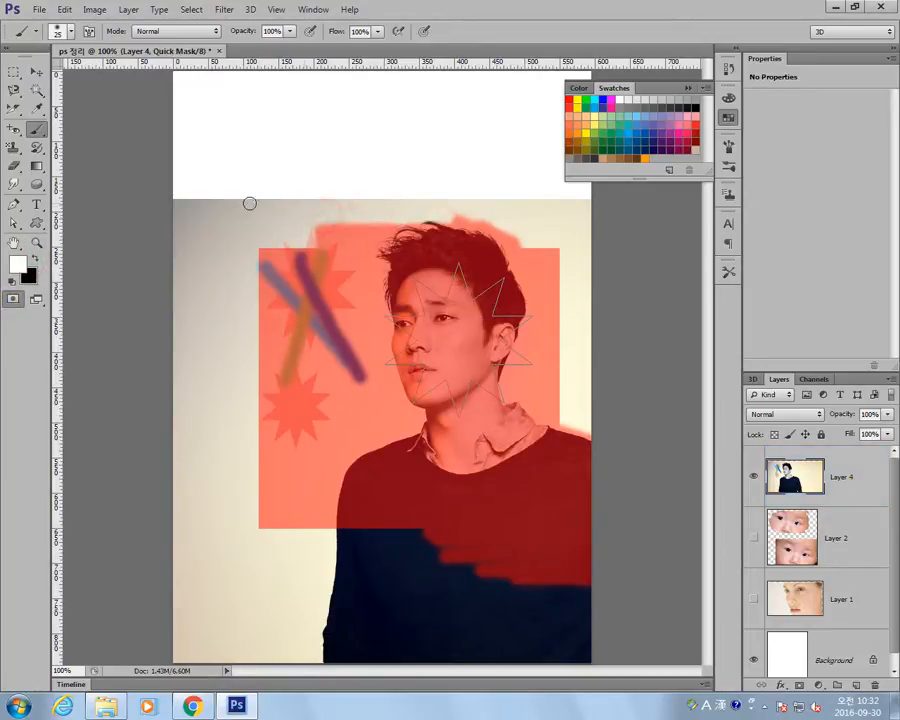
mouse_move(255, 230)
left_mouse_down()
mouse_move(433, 256)
mouse_move(521, 258)
mouse_move(591, 237)
left_mouse_up()
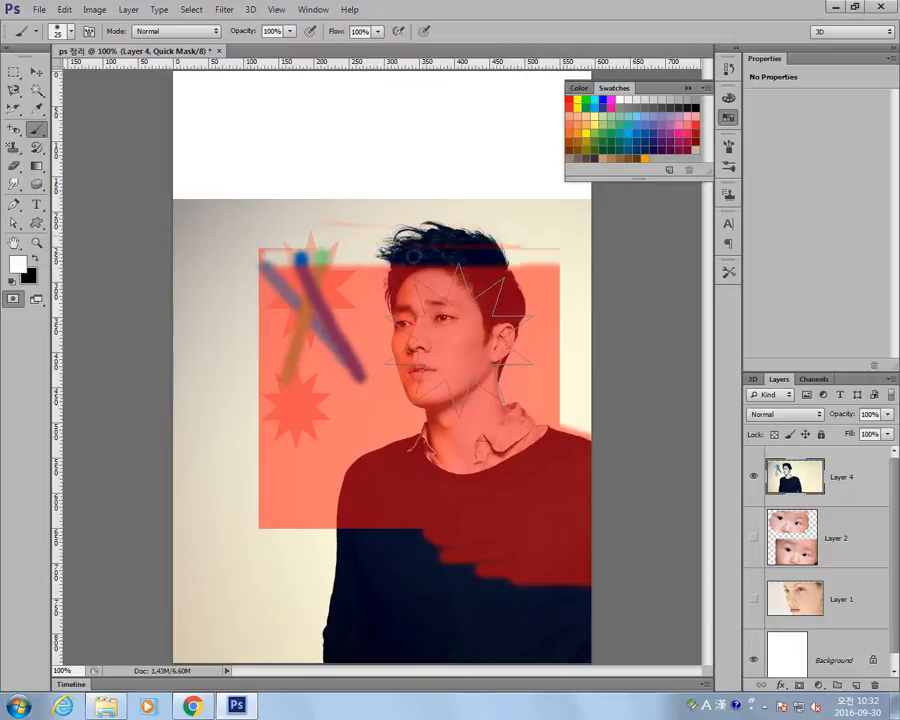
mouse_move(360, 268)
left_mouse_down()
mouse_move(221, 281)
mouse_move(369, 308)
mouse_move(235, 298)
mouse_move(301, 336)
mouse_move(428, 330)
mouse_move(268, 349)
mouse_move(360, 354)
left_mouse_up()
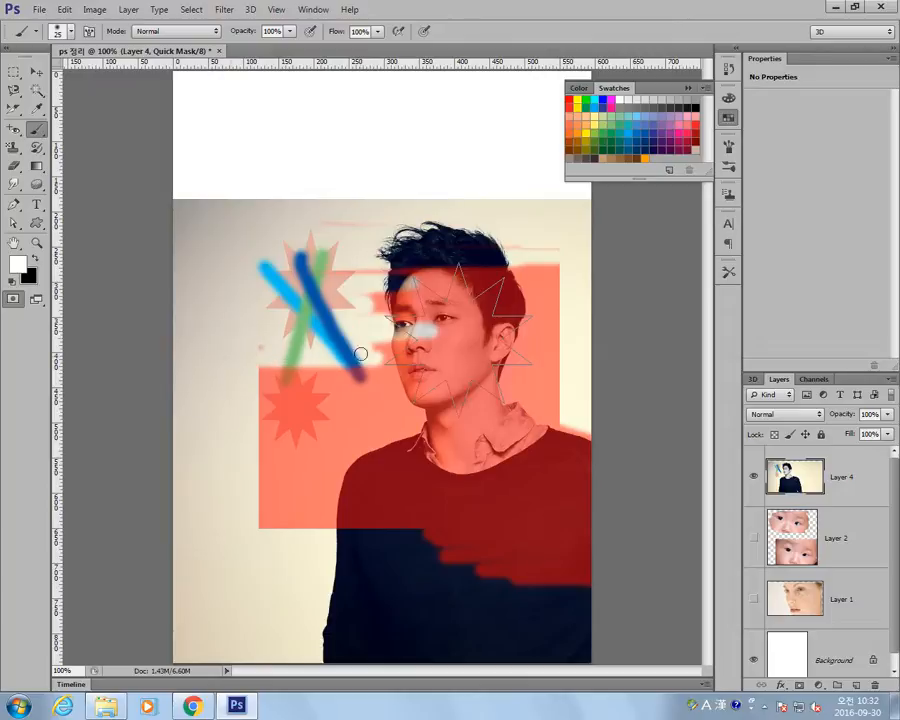
left_click(13, 299)
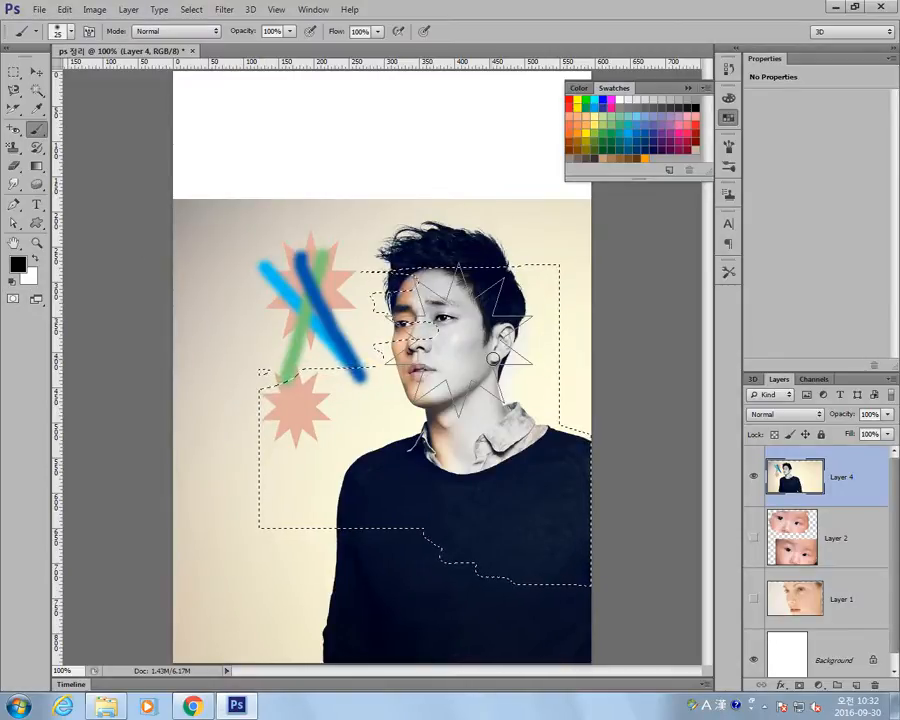
Deselect and scribble thick black looping Brush strokes over the portrait and stars on Layer 4.
key("ctrl+d")
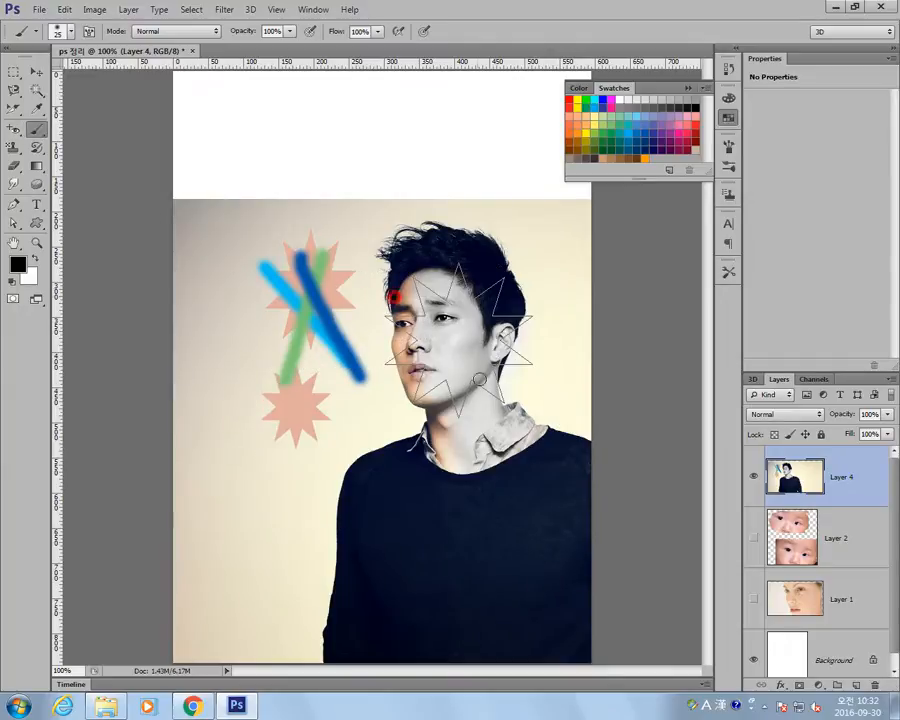
mouse_move(392, 290)
left_mouse_down()
mouse_move(470, 482)
mouse_move(284, 356)
mouse_move(243, 443)
mouse_move(554, 412)
mouse_move(480, 445)
left_mouse_up()
Paint black looping strokes across the face and sweater in Quick Mask mode, and convert them to a selection.
left_click(13, 298)
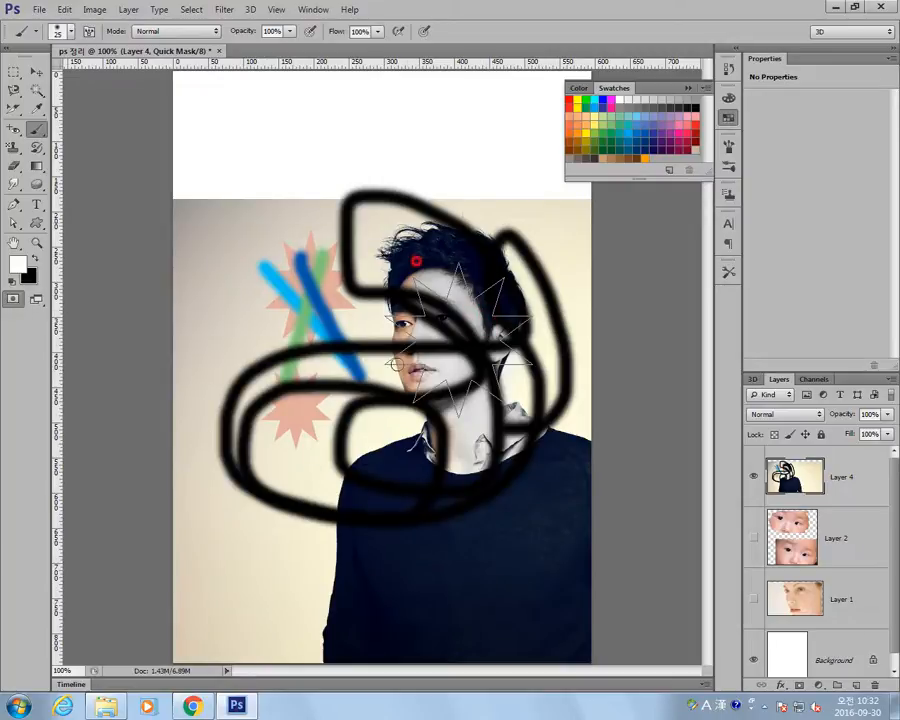
key("x")
left_click_drag(462, 312, 340, 248)
mouse_move(353, 381)
left_mouse_down()
mouse_move(280, 470)
mouse_move(394, 538)
left_mouse_up()
key("x")
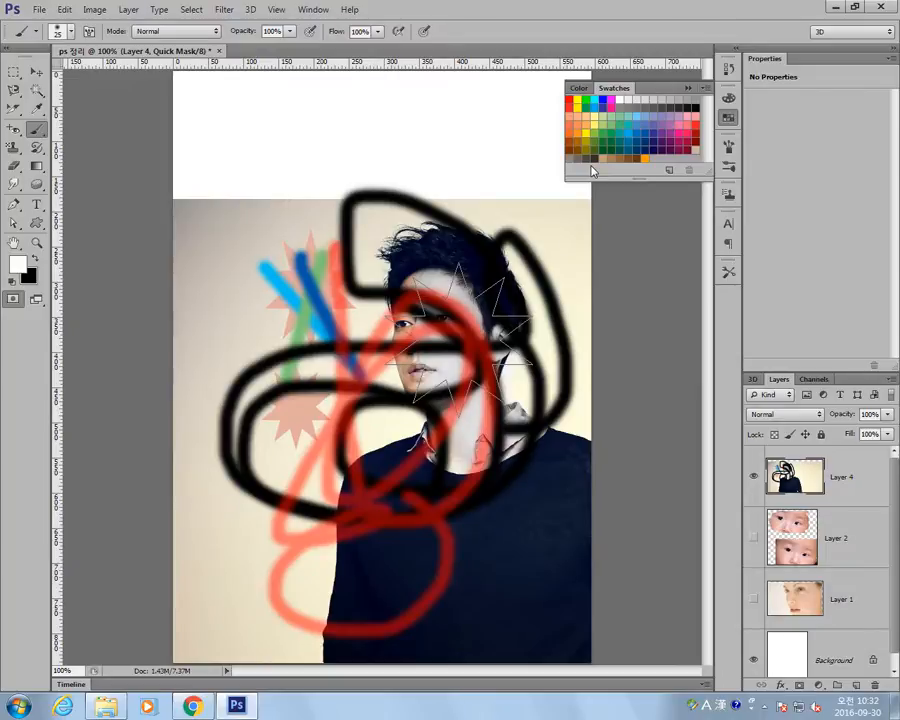
left_click(13, 298)
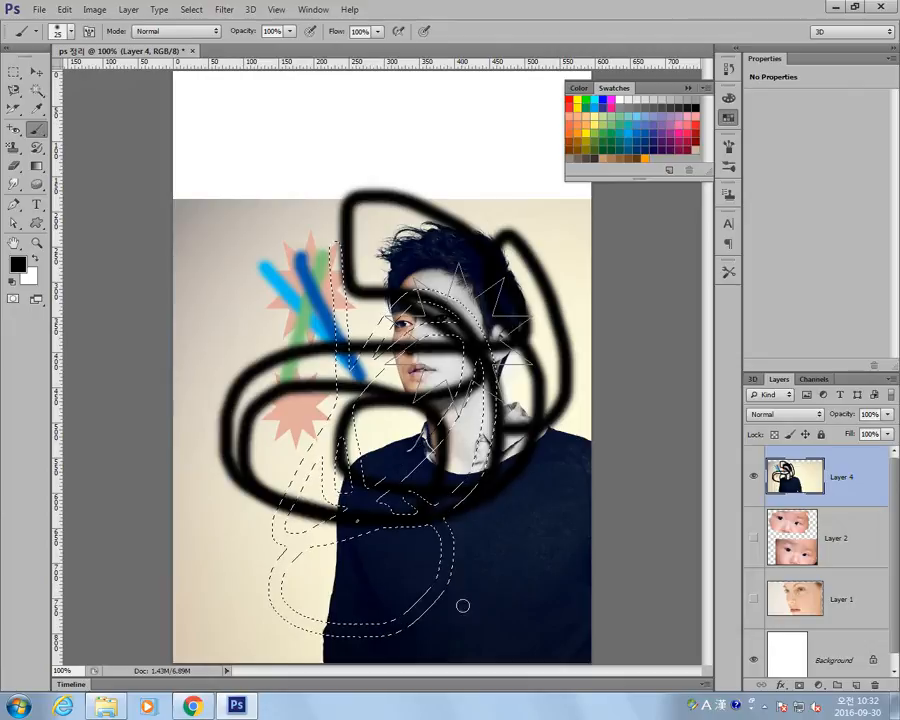
Erase gaps in the looping Quick Mask strokes with the white Brush, convert the remainder to a selection, and deselect.
left_click(13, 298)
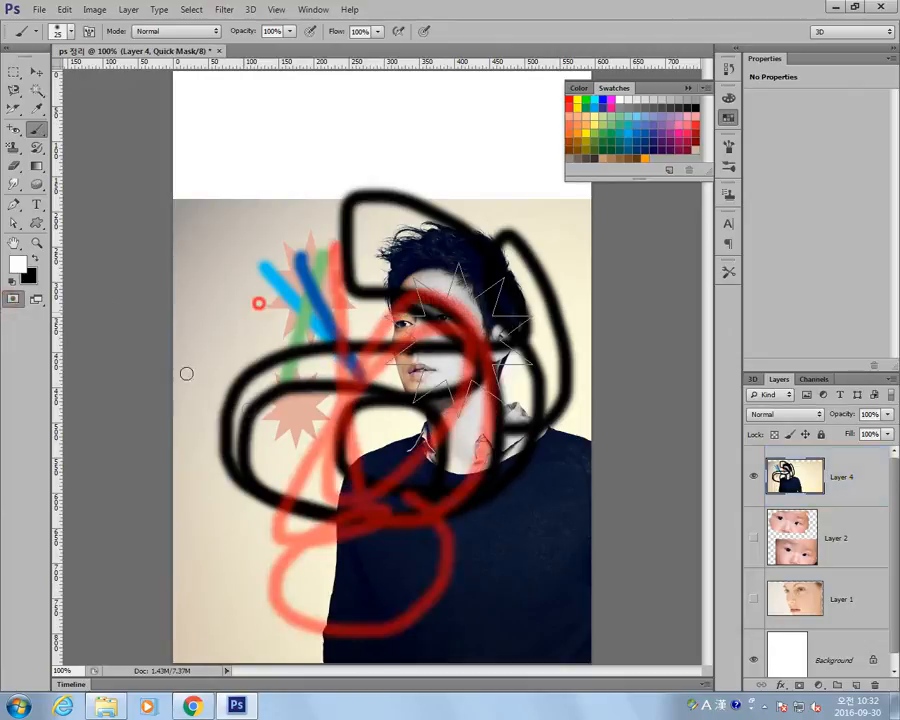
mouse_move(335, 398)
left_mouse_down()
mouse_move(358, 498)
mouse_move(293, 380)
mouse_move(333, 376)
mouse_move(446, 416)
mouse_move(425, 366)
mouse_move(423, 616)
mouse_move(228, 607)
left_mouse_up()
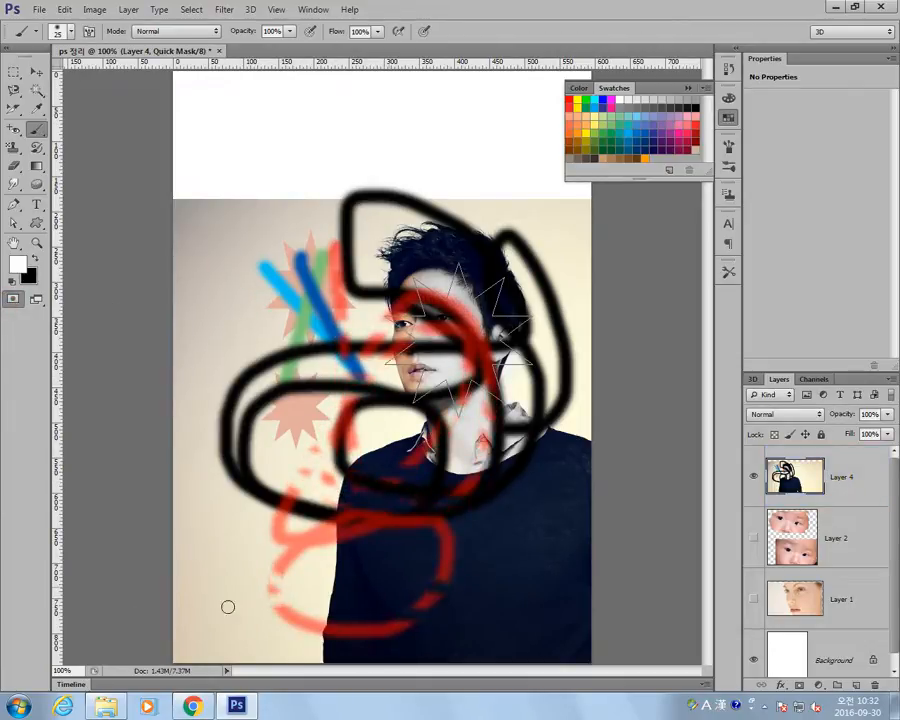
left_click(13, 299)
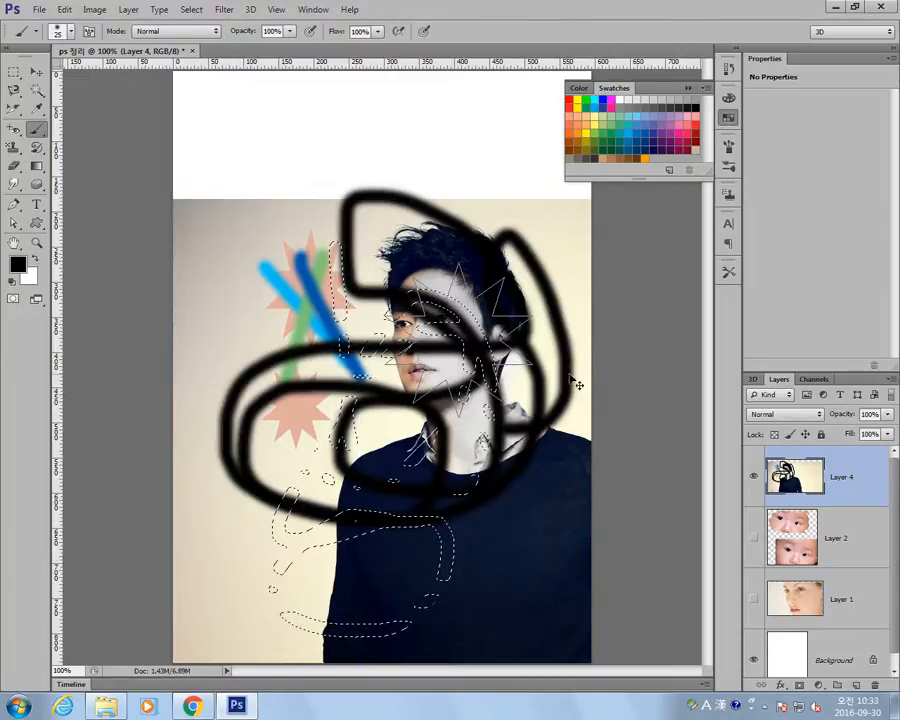
key("ctrl+d")
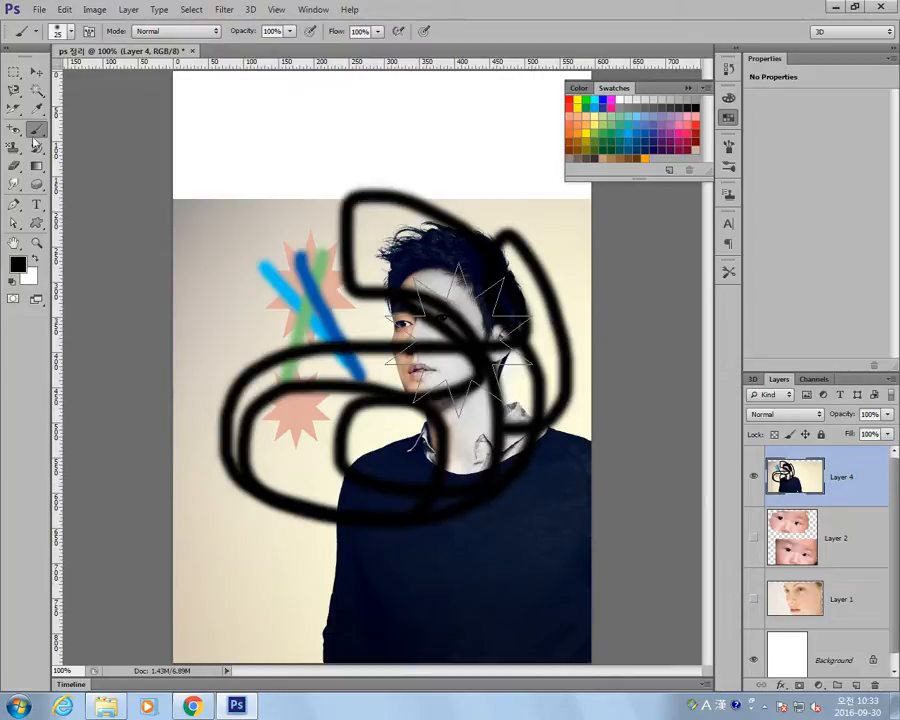
Add the 22 pt white text "zxcvzxcvzxcvzxcv" near the photo's upper edge, beside the large star, and activate the Move tool.
left_click(36, 207)
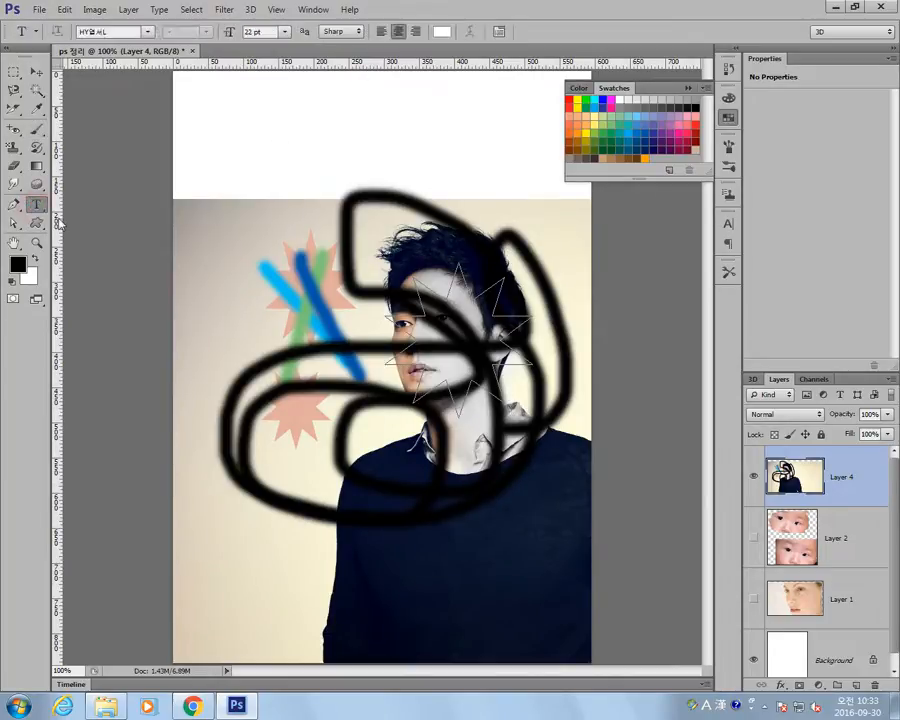
left_click(189, 238)
type("xcvzxcvz")
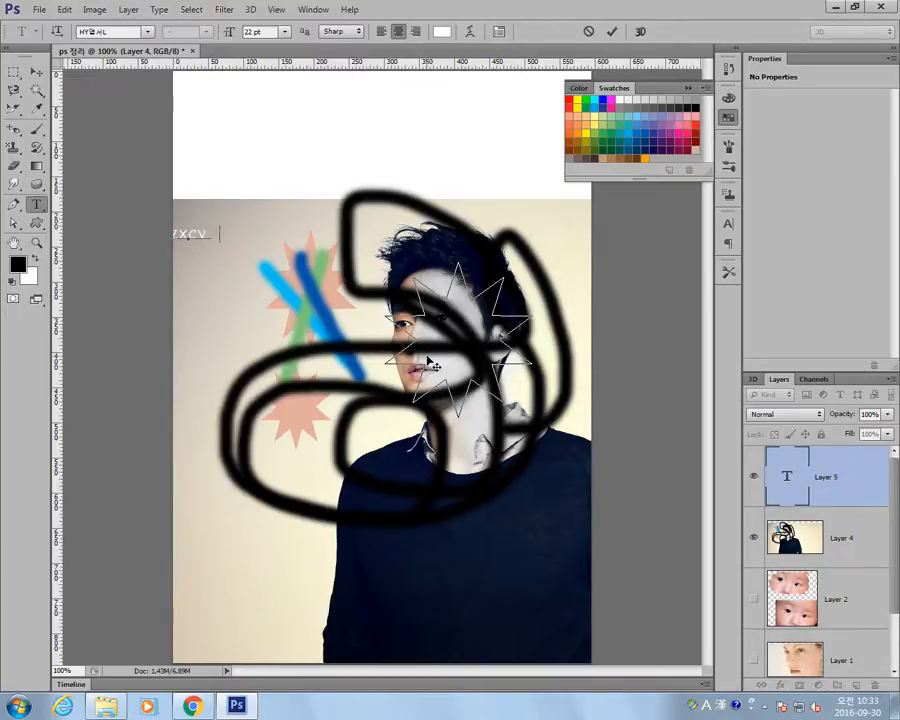
left_click(36, 72)
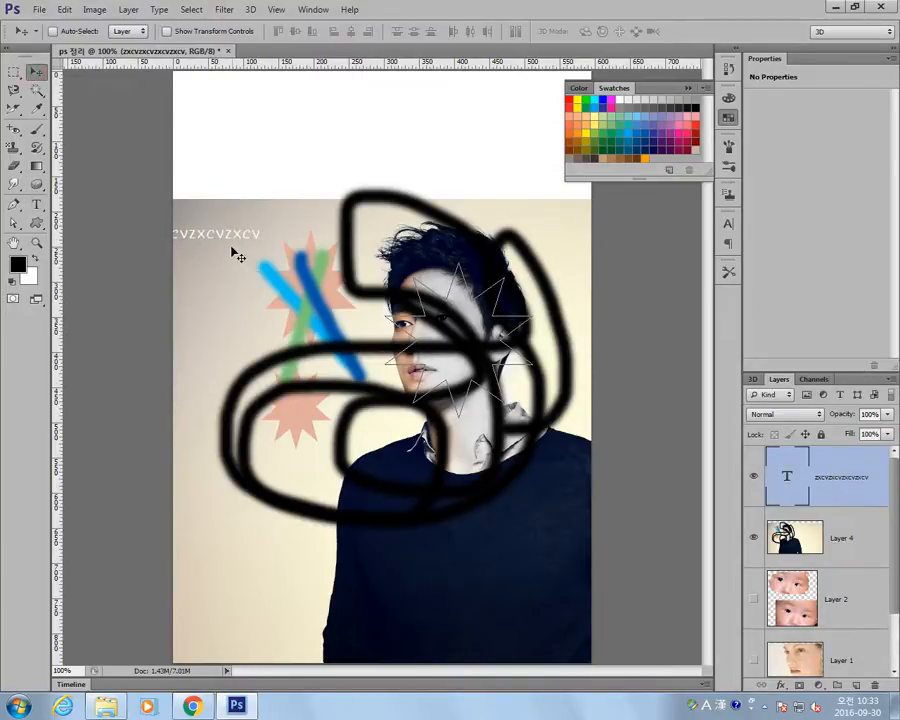
Move the white text sideways until the whole line lies on the photo, keeping its type layer selected.
mouse_move(268, 235)
left_mouse_down()
mouse_move(209, 175)
mouse_move(298, 229)
mouse_move(284, 228)
left_mouse_up()
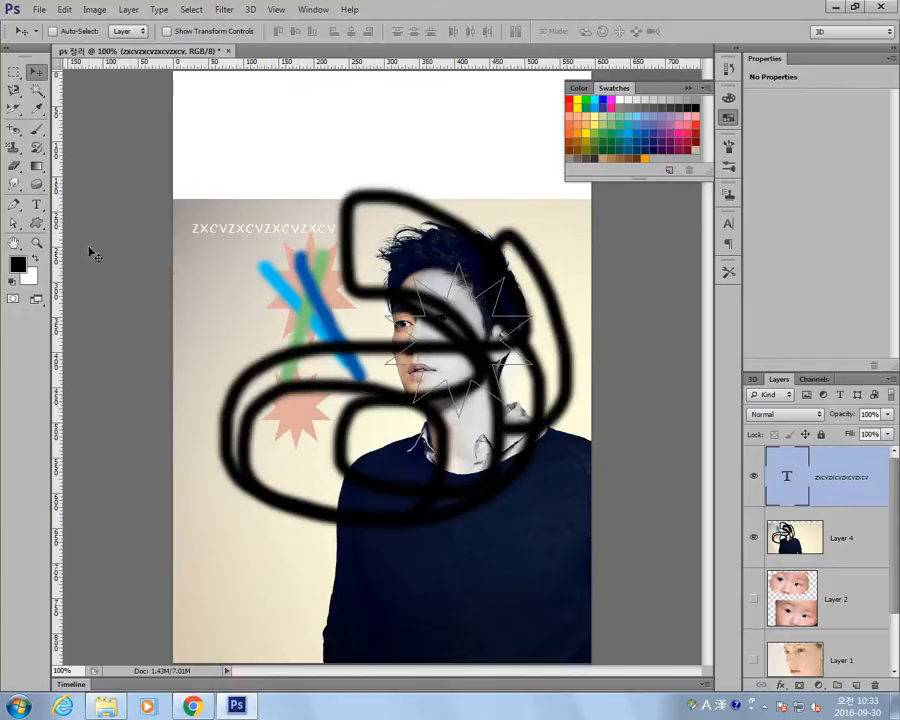
left_click(36, 206)
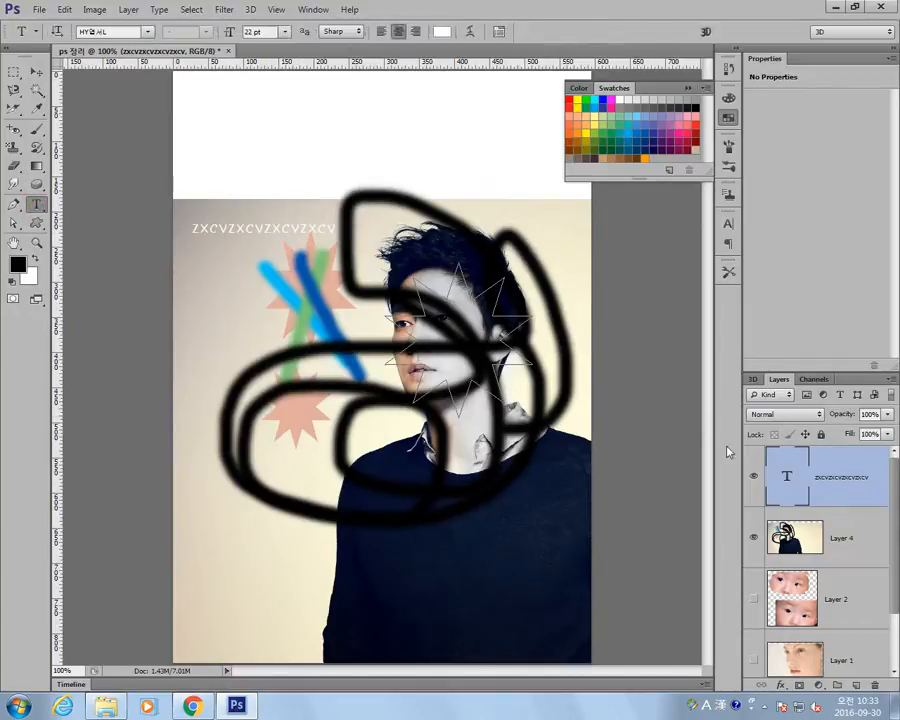
left_click(831, 540)
left_click(824, 476)
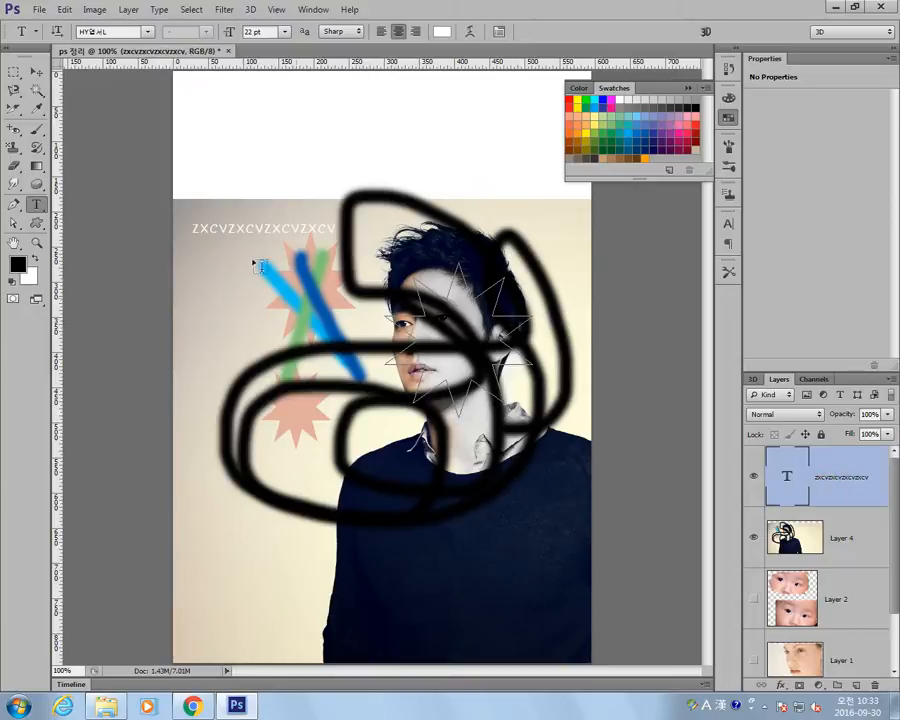
left_click(36, 72)
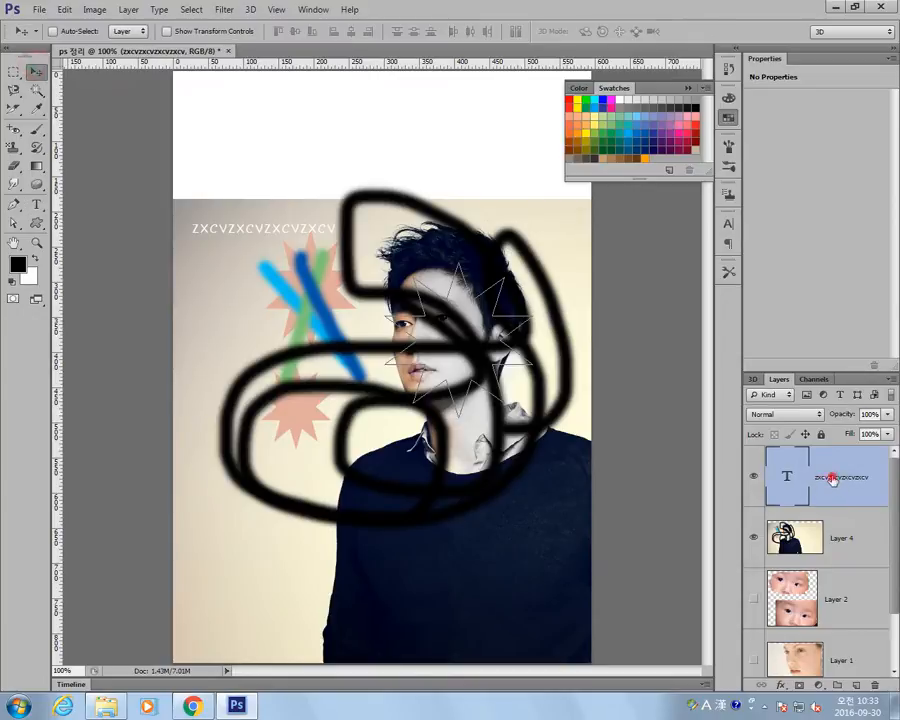
Open the Character settings, try HY헤드라인M and 맑은 고딕 on the text layer, and set its font to 휴먼옛체.
left_click(302, 12)
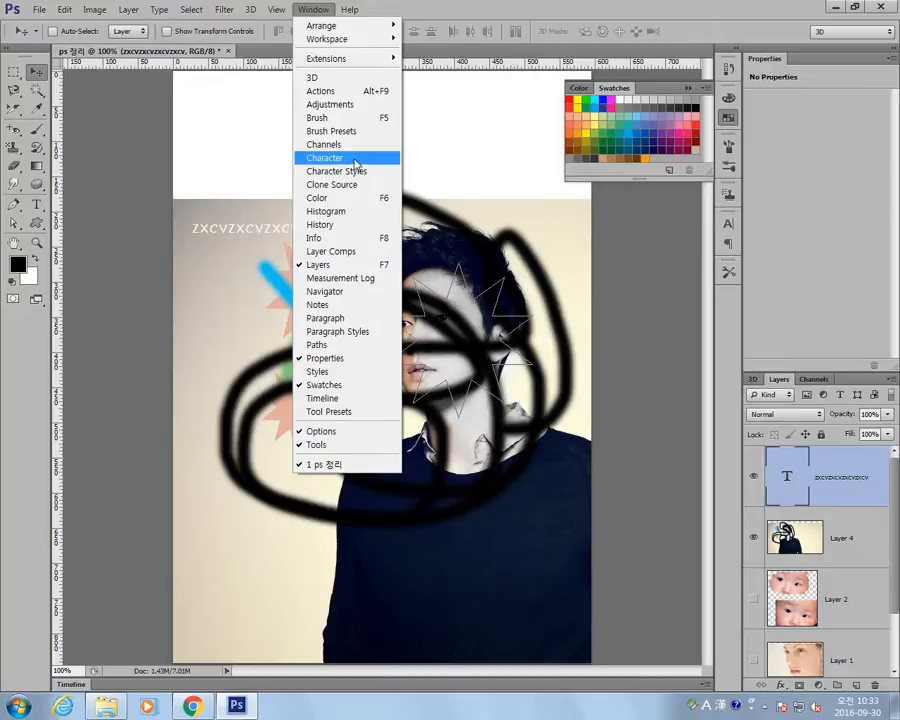
left_click(322, 160)
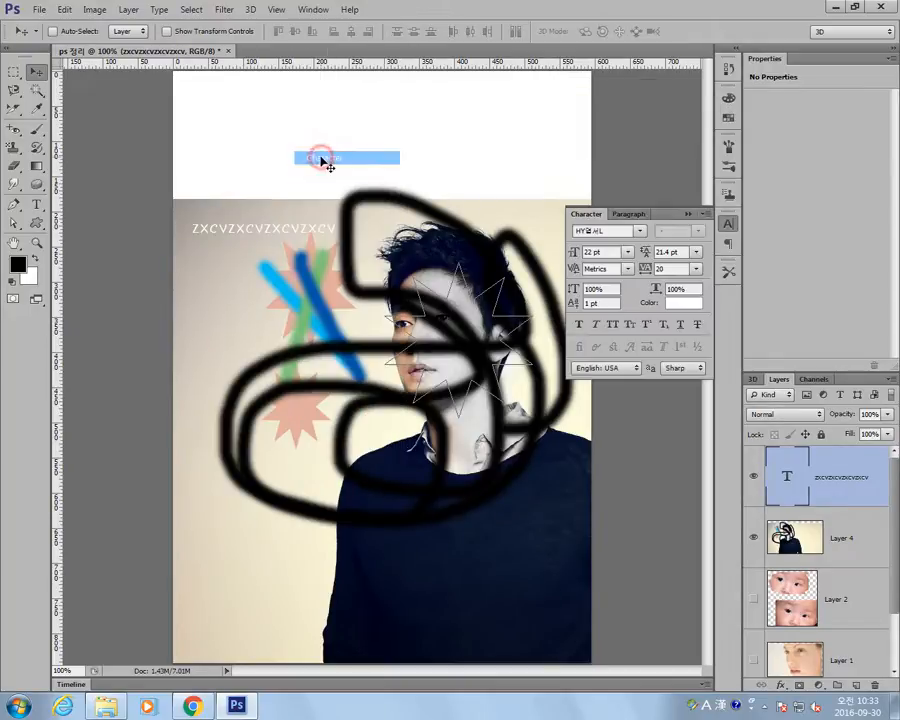
left_click(639, 232)
left_click(640, 285)
left_click(639, 232)
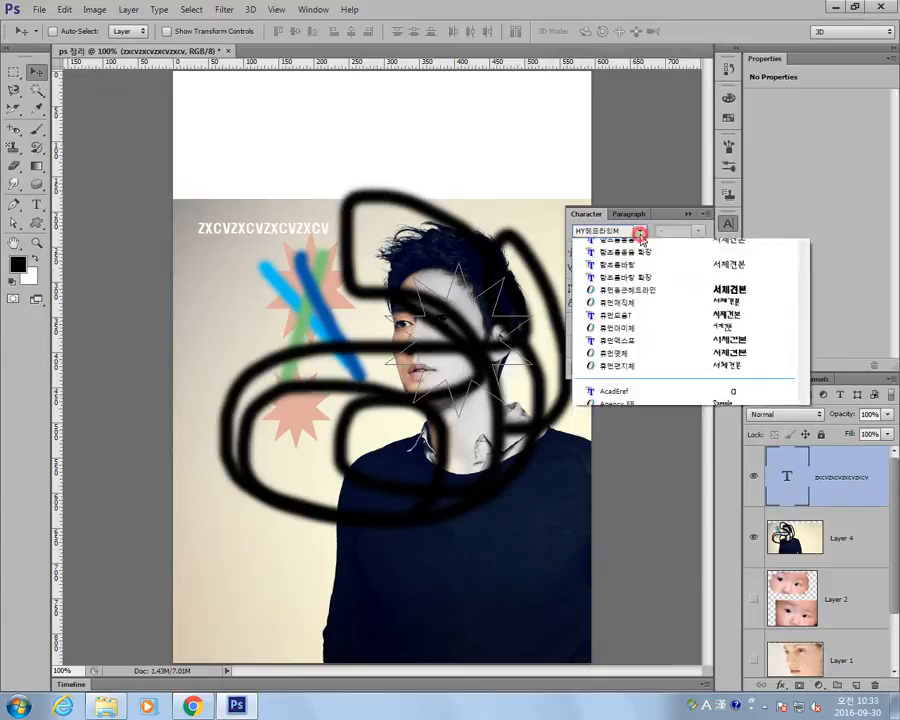
left_click(626, 372)
left_click(639, 232)
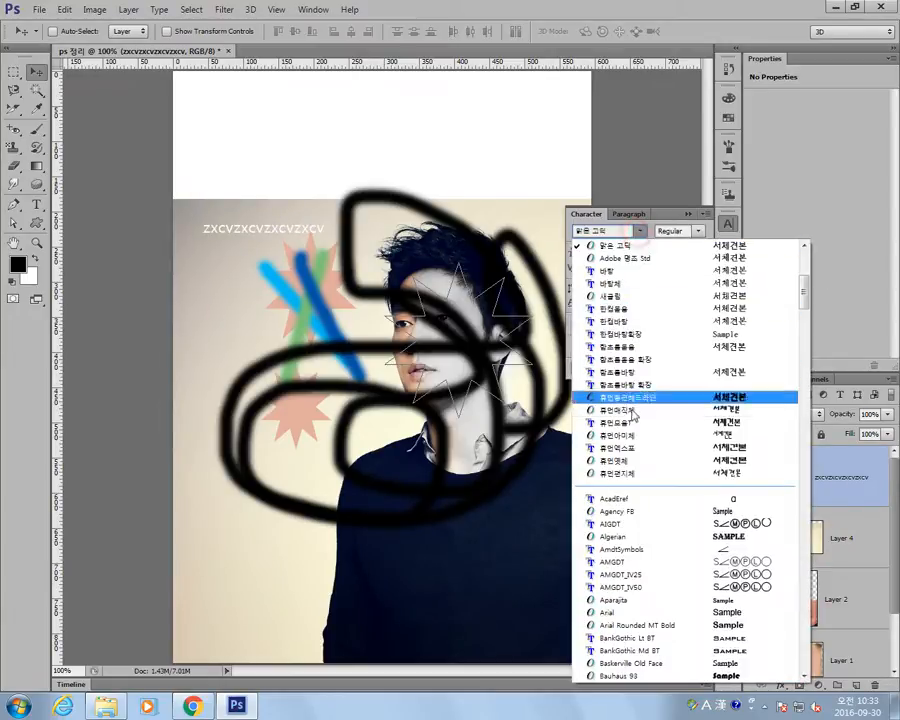
left_click(632, 411)
Try the text at 48 pt, set its size to 24 pt, and widen its tracking to 320.
left_click(627, 254)
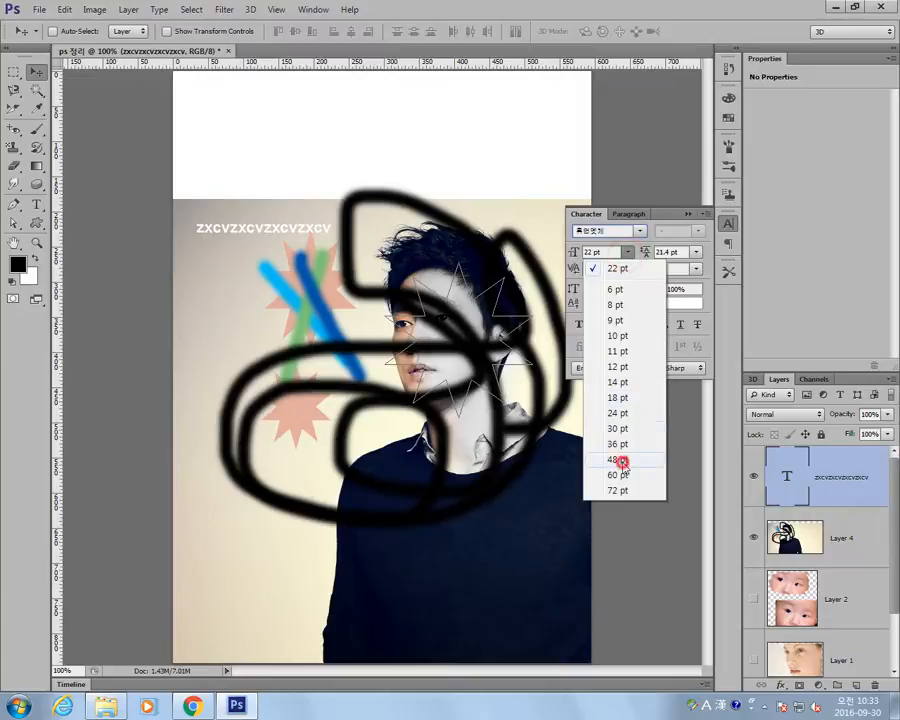
left_click(622, 462)
left_click(627, 253)
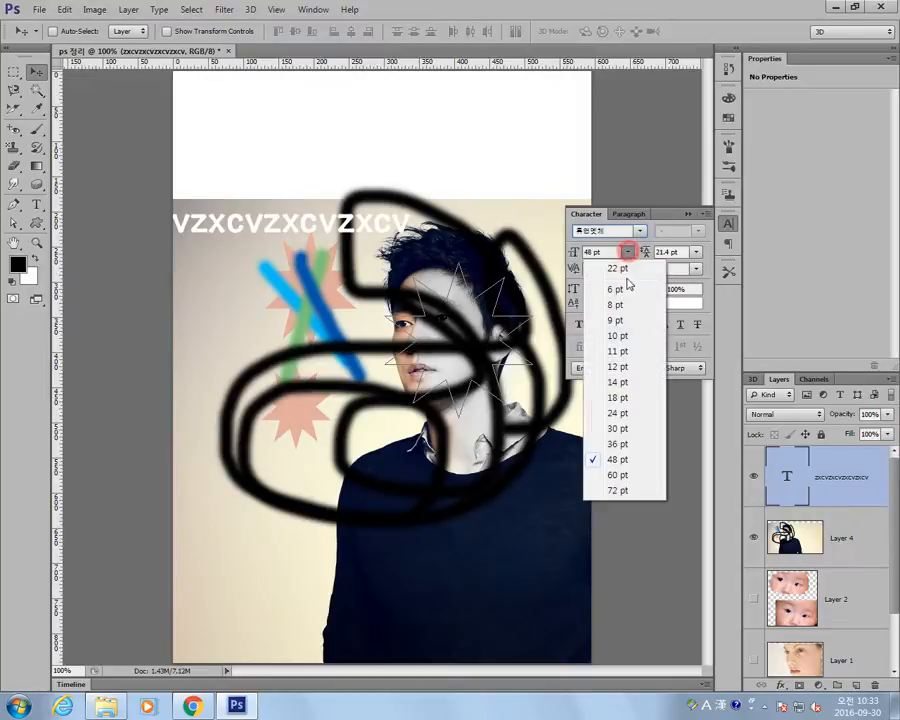
left_click(636, 415)
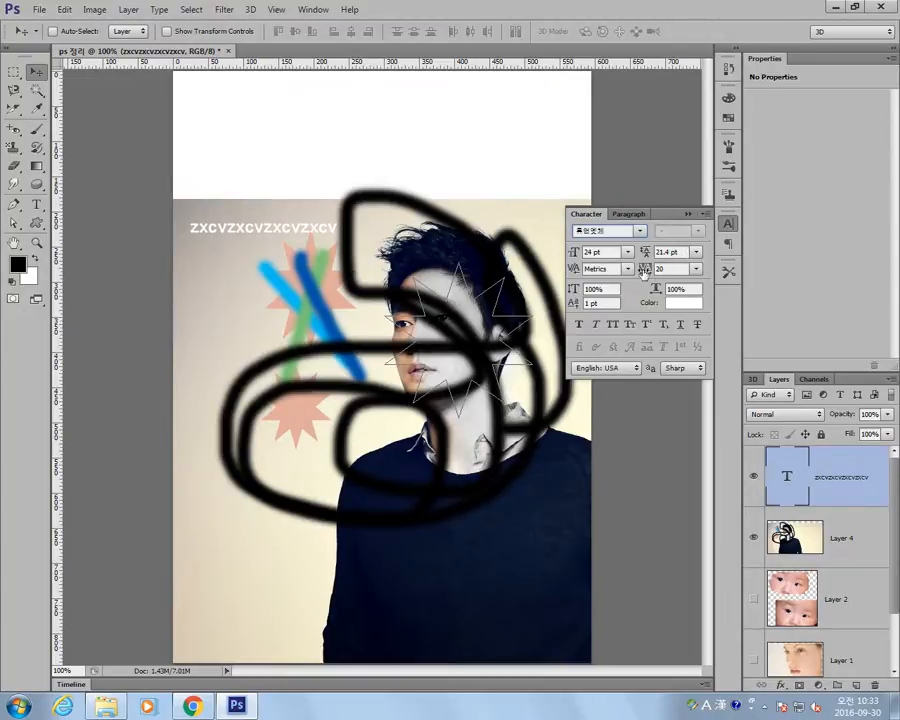
mouse_move(642, 273)
left_mouse_down()
mouse_move(660, 280)
mouse_move(640, 266)
mouse_move(636, 276)
left_mouse_up()
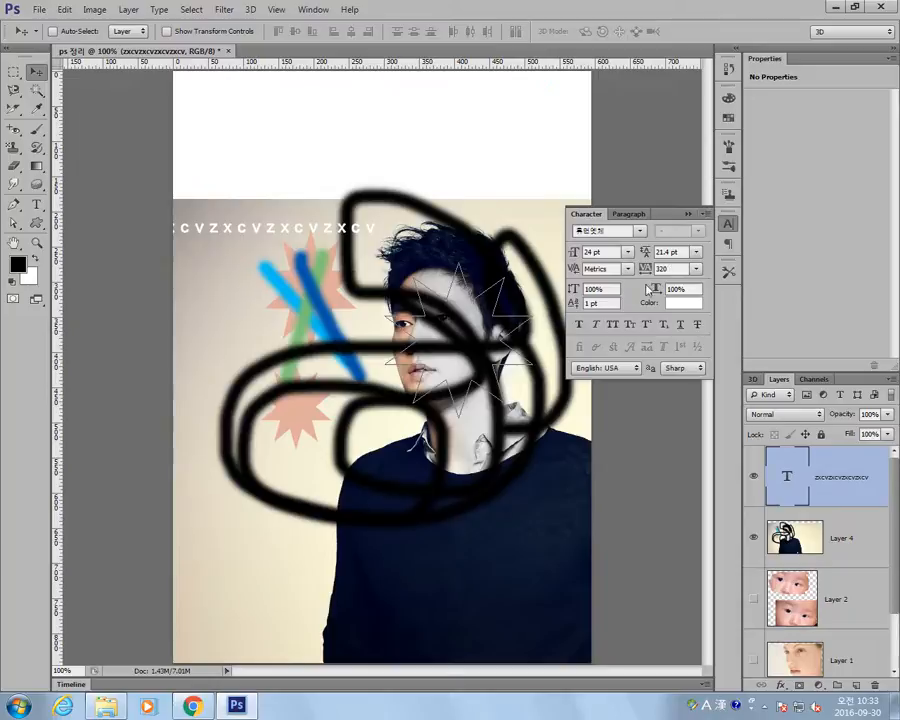
Try Faux Bold, Faux Italic, Small Caps and All Caps on the text, and switch these styles off again.
left_click(580, 325)
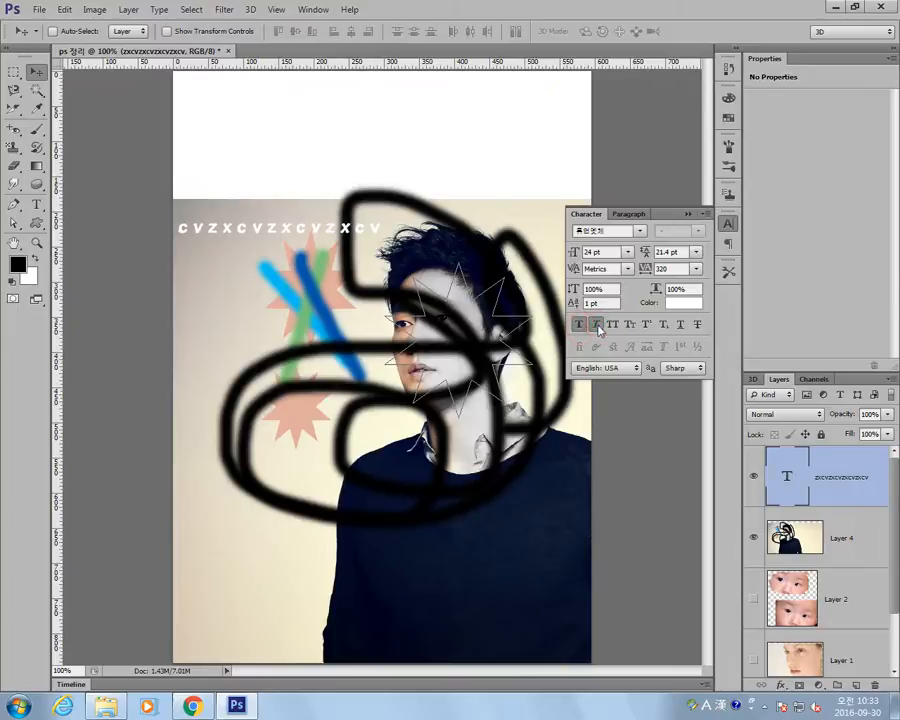
left_click(597, 325)
left_click(630, 325)
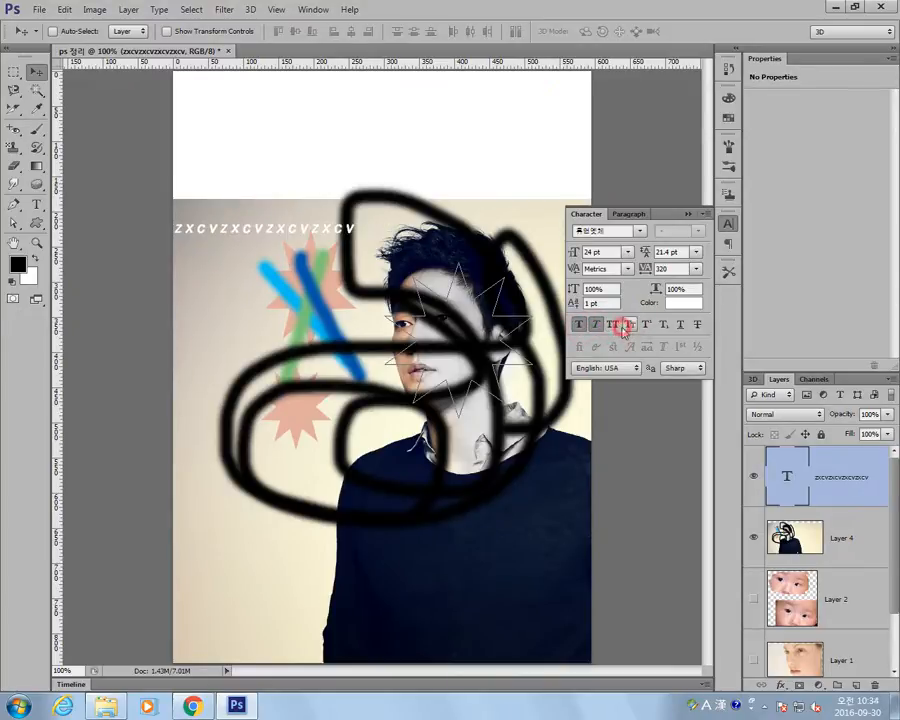
left_click(611, 327)
left_click(611, 325)
left_click(596, 325)
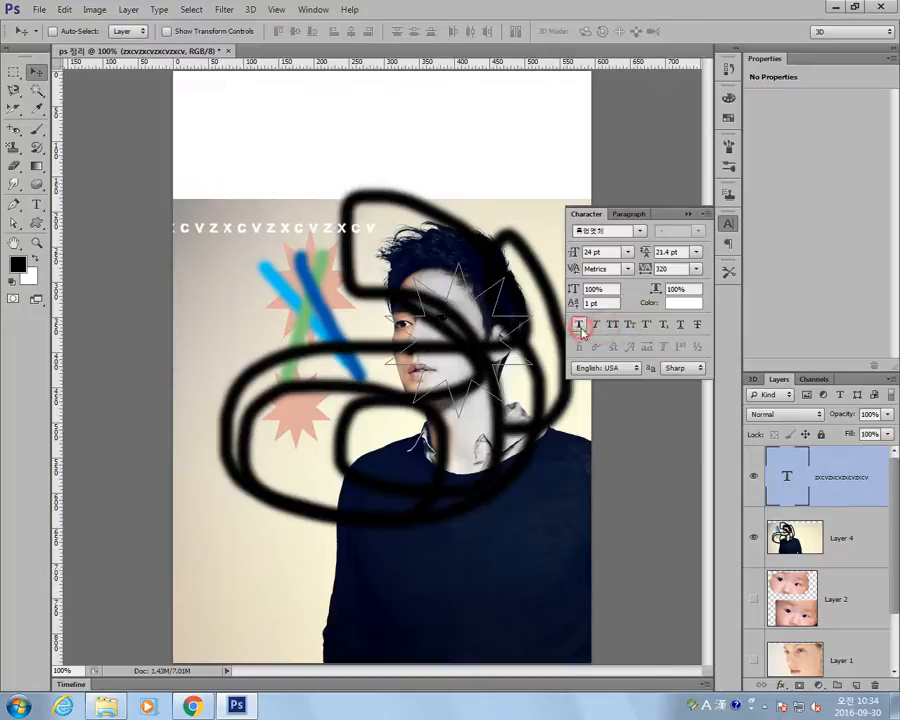
left_click(578, 324)
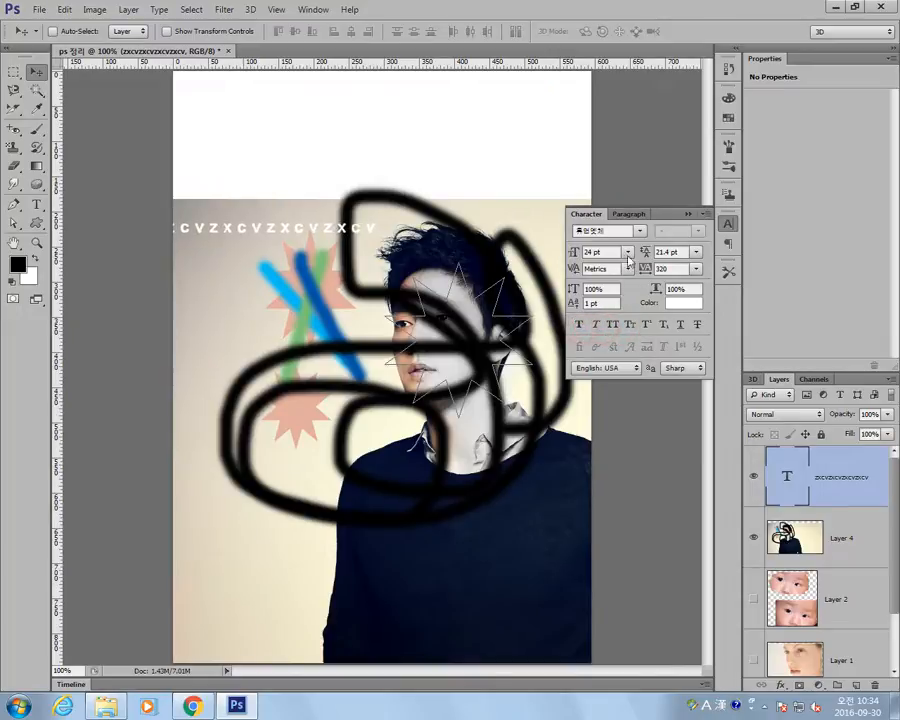
Set the text colour to red ff0000, close the Character settings, and move the text down across the man's collar.
left_click(681, 305)
left_click(602, 457)
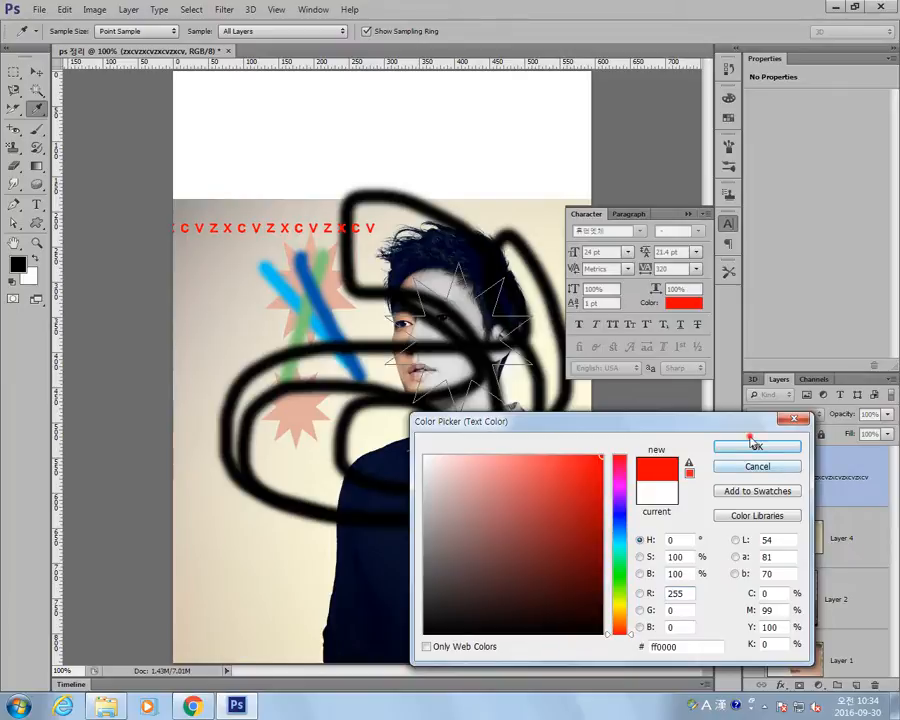
left_click(752, 443)
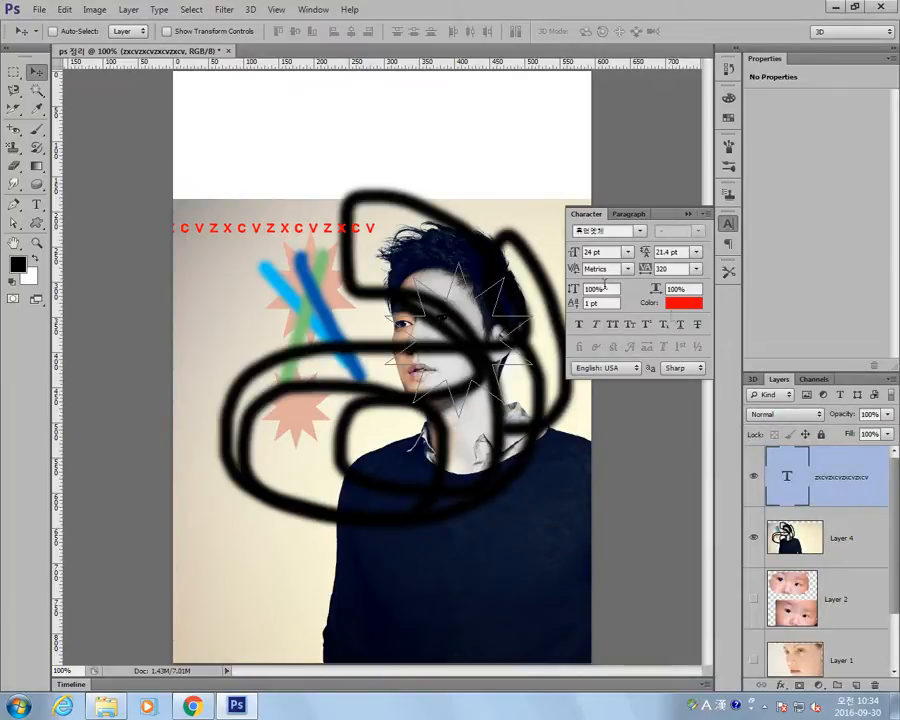
left_click(730, 228)
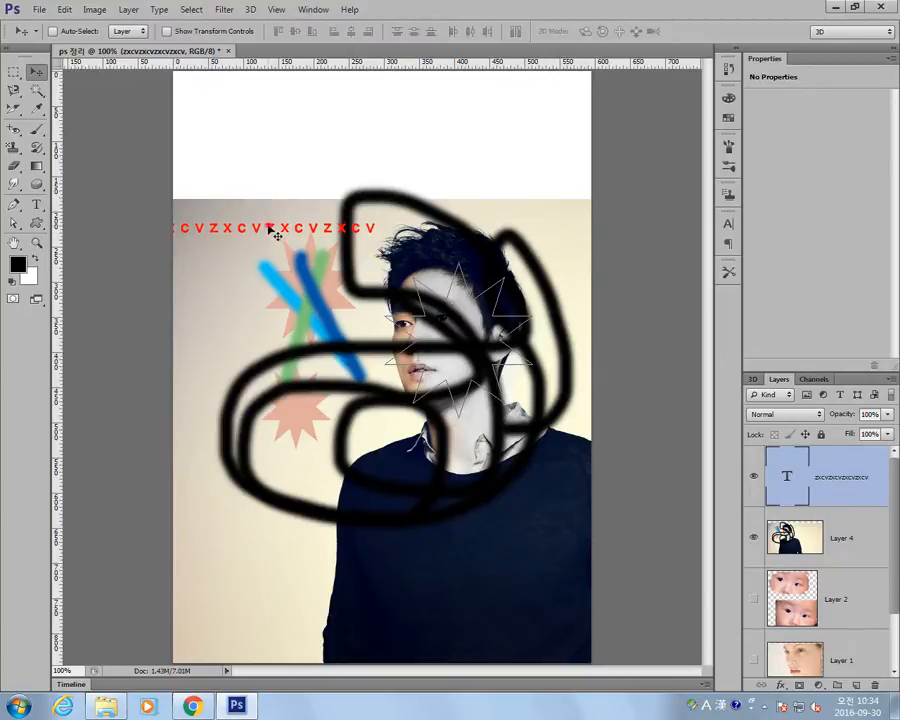
left_click_drag(279, 238, 413, 428)
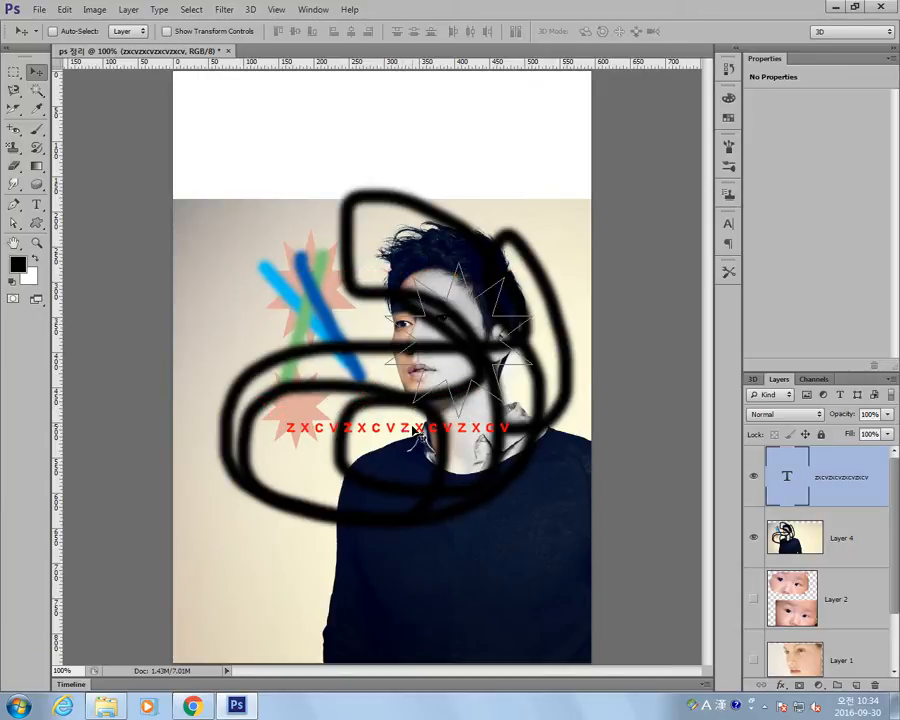